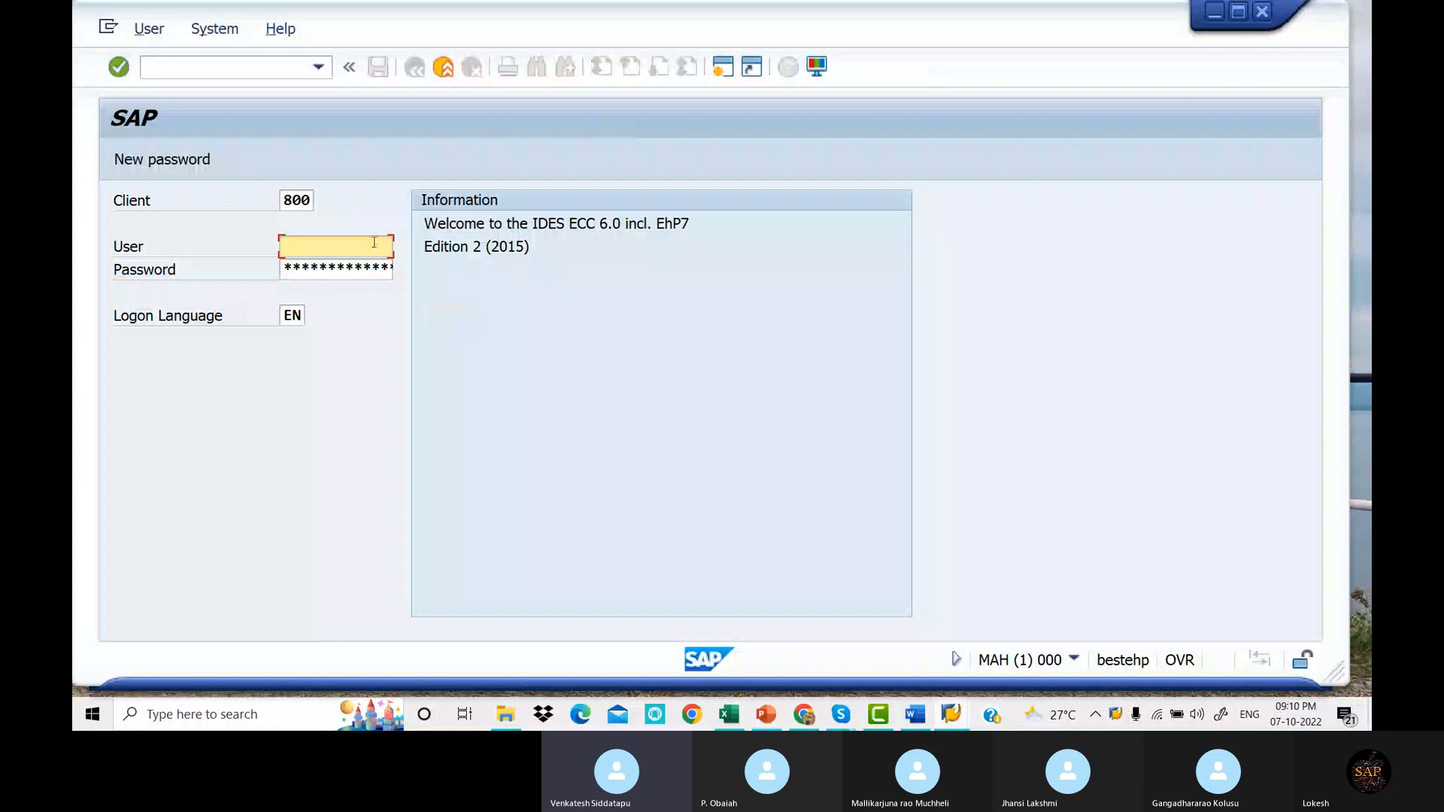
# Log on to client 800 as user FIUSER42 with the account password.
pyautogui.write('F')
pyautogui.press('Down')
pyautogui.press('Tab')
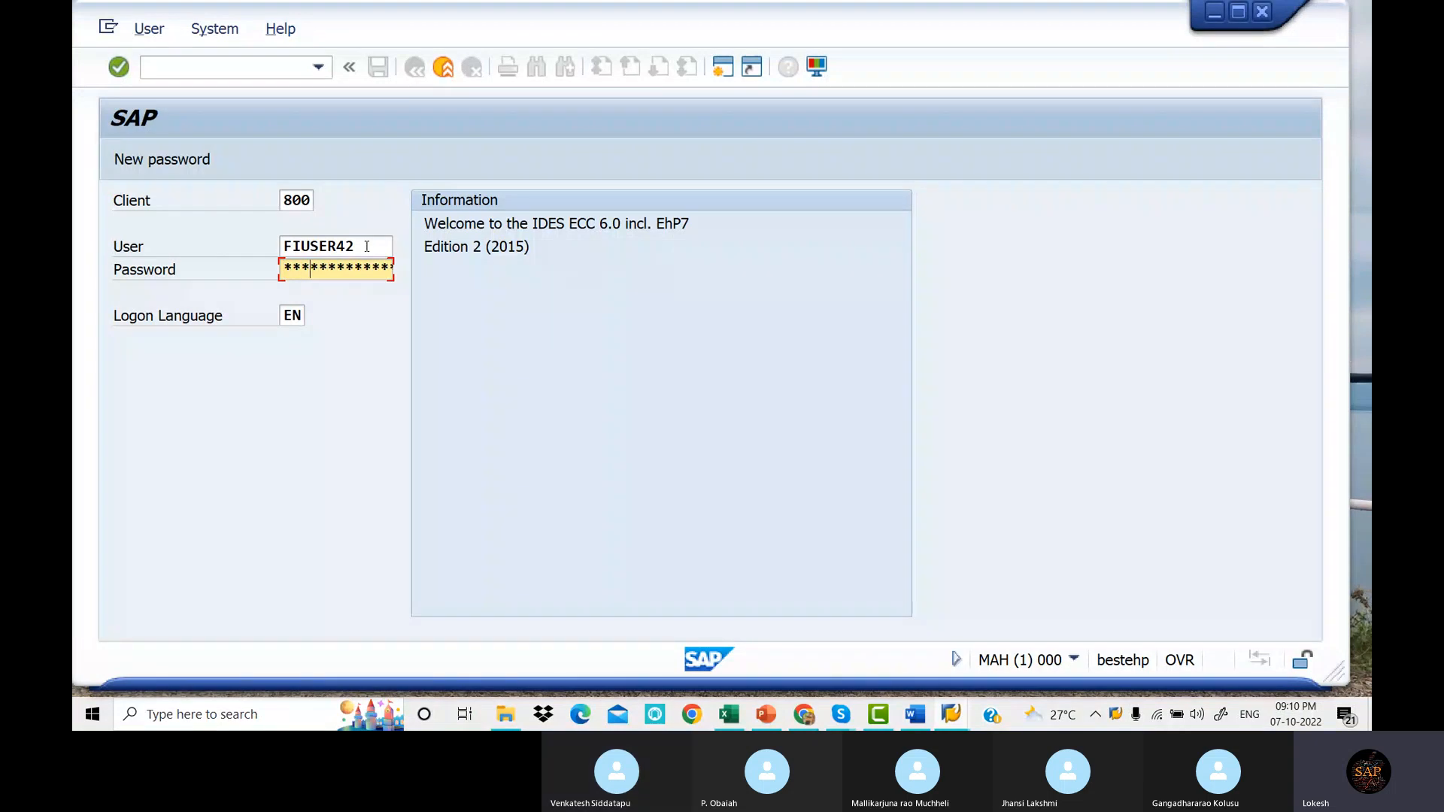
pyautogui.press('Return')
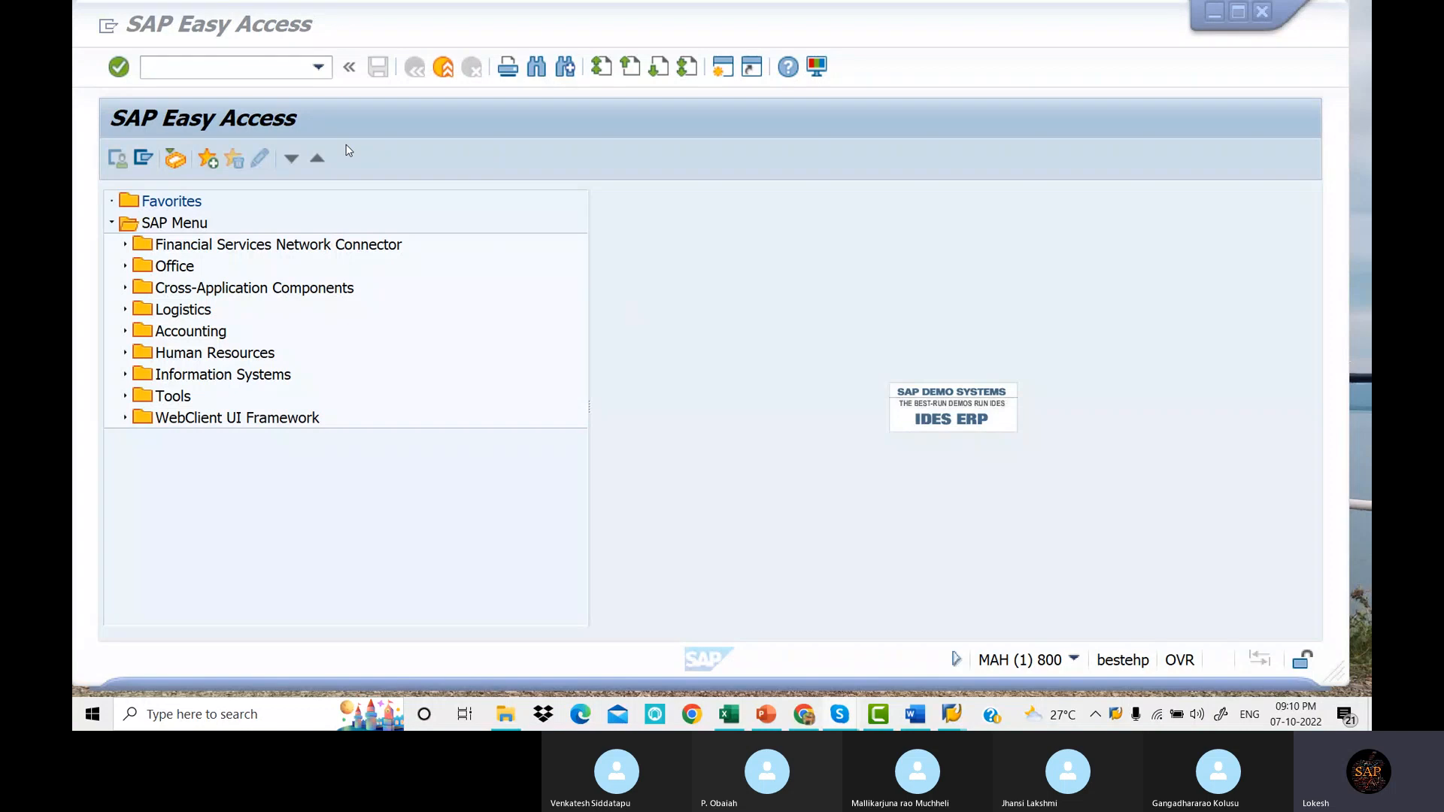
# Switch to the Word document Global Setting configuration123 and read the navigation path and transaction code for maintaining the fiscal year variant.
pyautogui.click(262, 69)
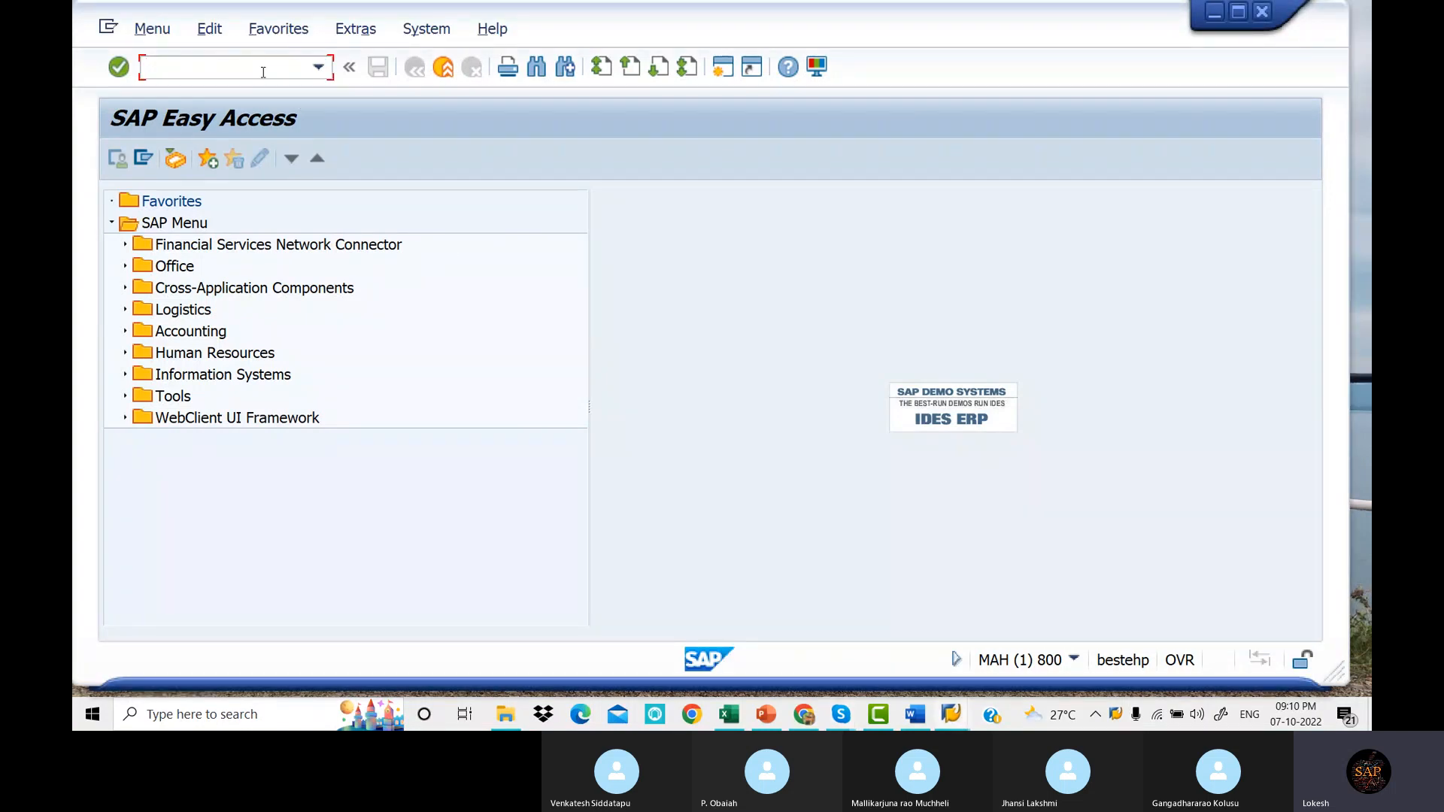
pyautogui.click(925, 726)
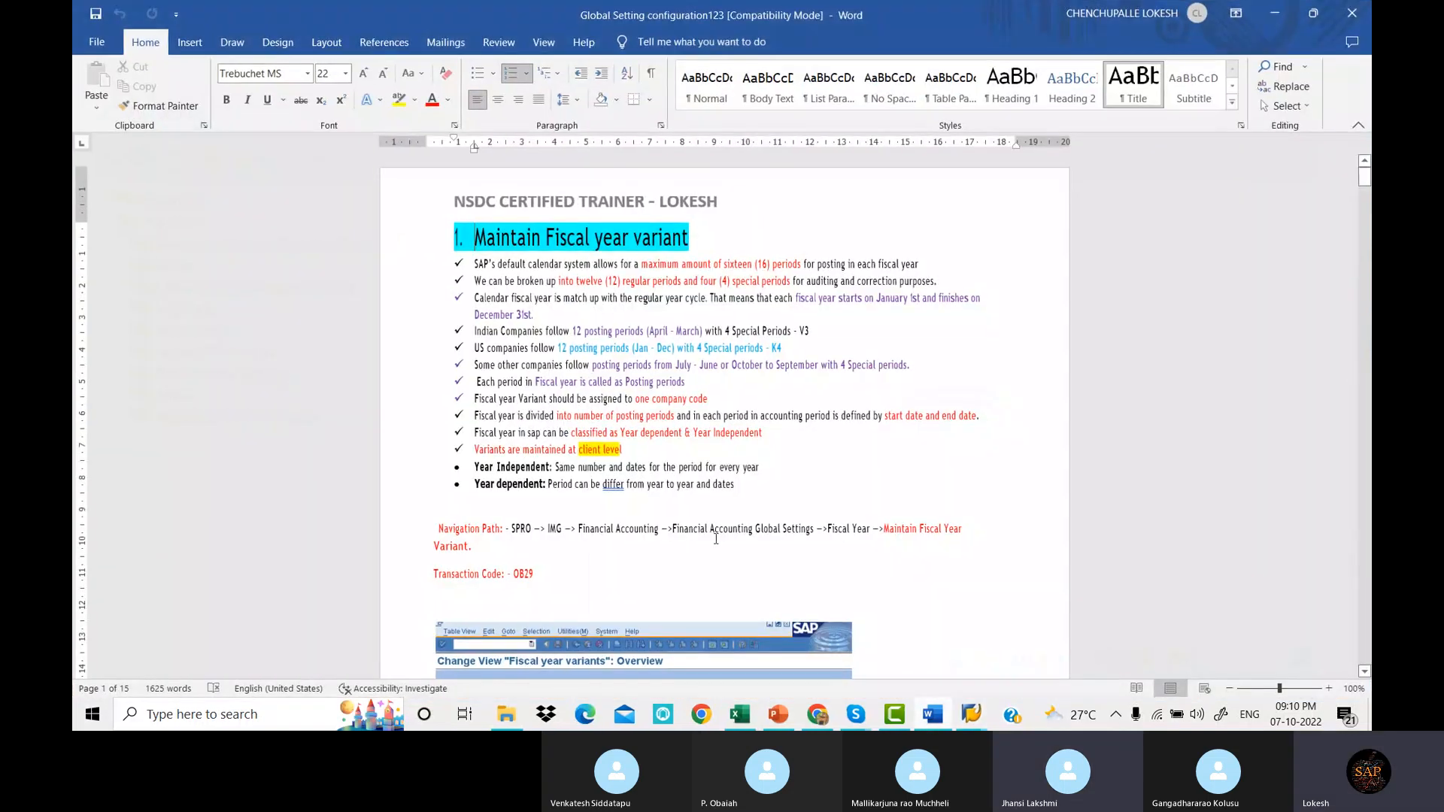
pyautogui.scroll(-1, 604, 499)
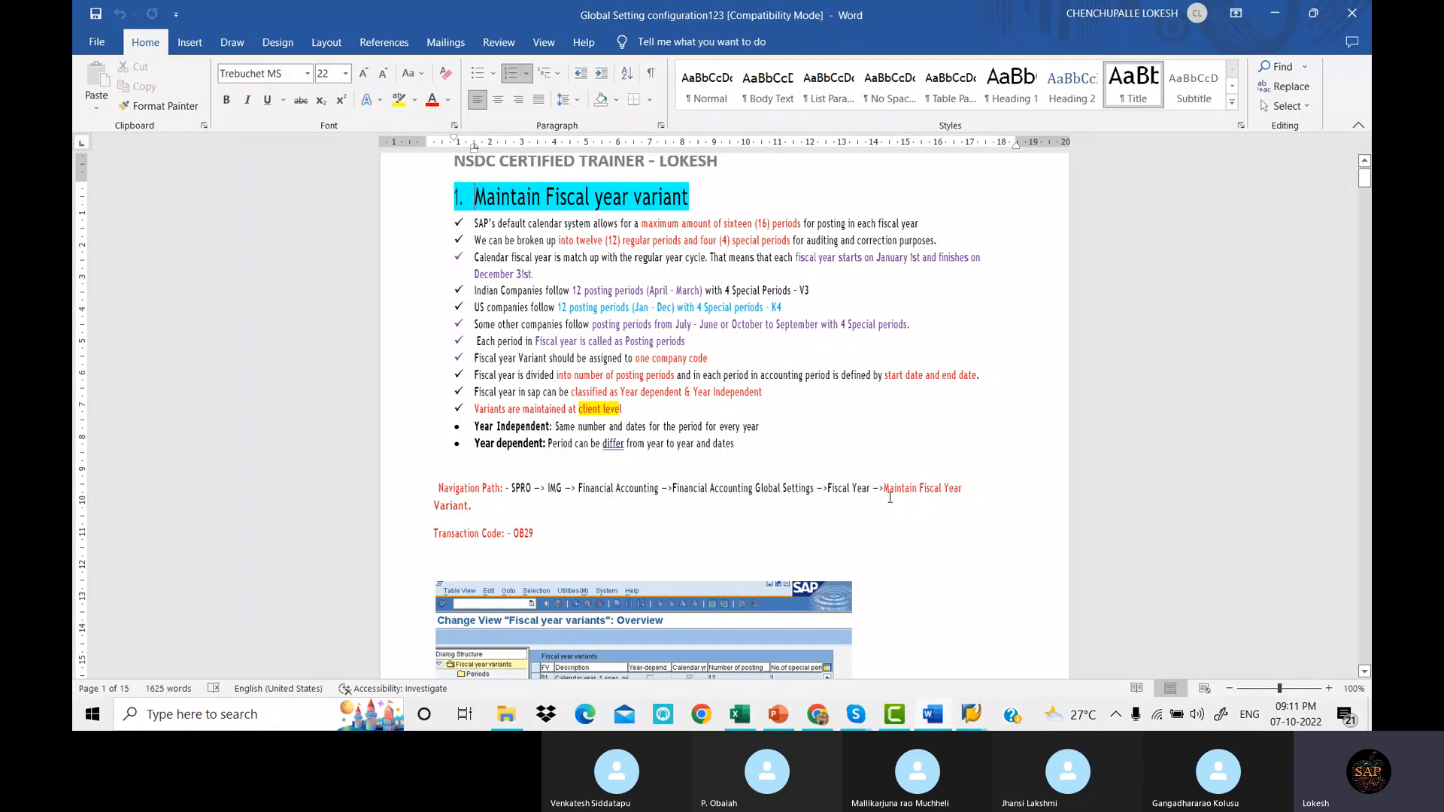
pyautogui.scroll(-1, 890, 498)
pyautogui.scroll(-6, 880, 491)
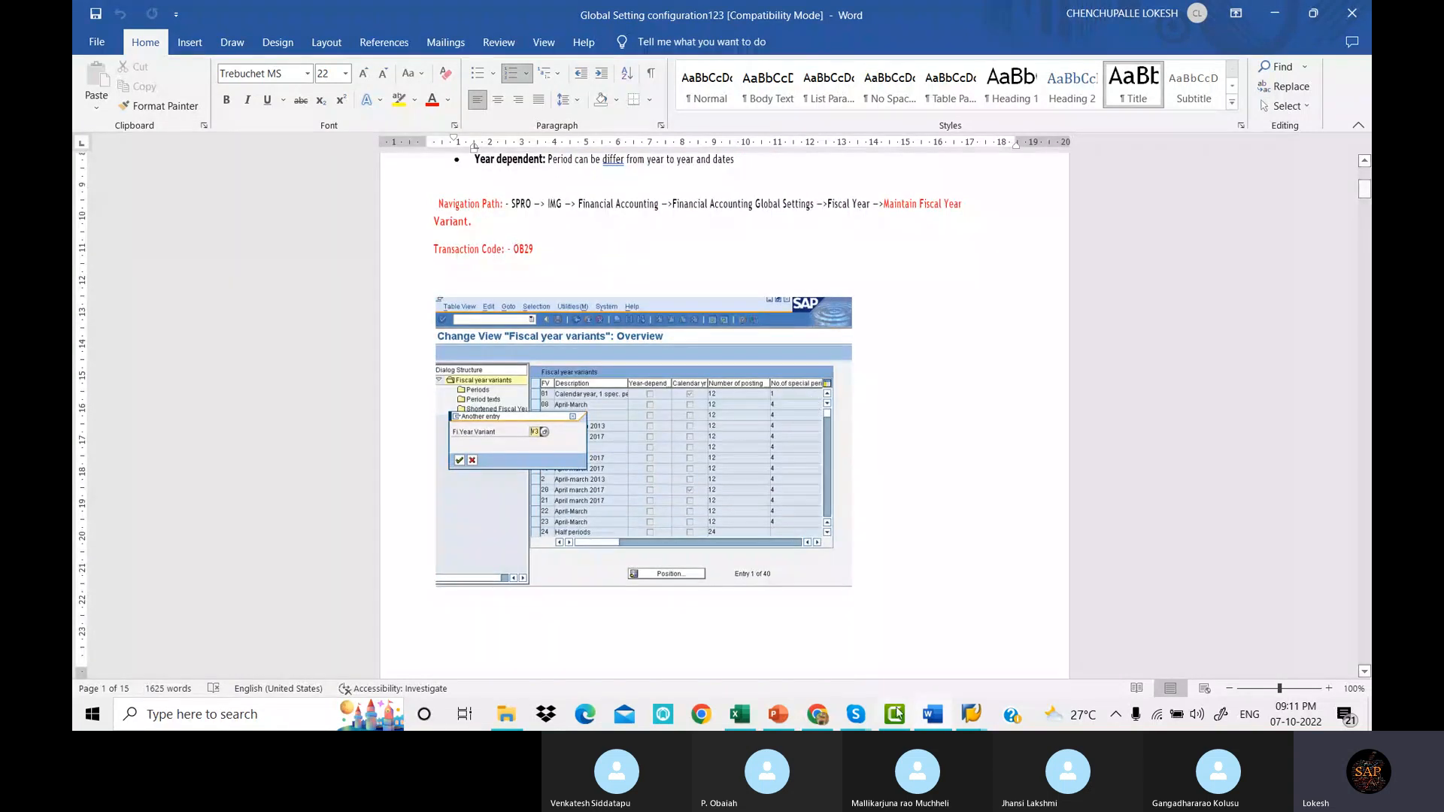
# Switch back to SAP and run transaction OB29 to open the fiscal year variants overview.
pyautogui.moveTo(895, 713)
pyautogui.click(1139, 654)
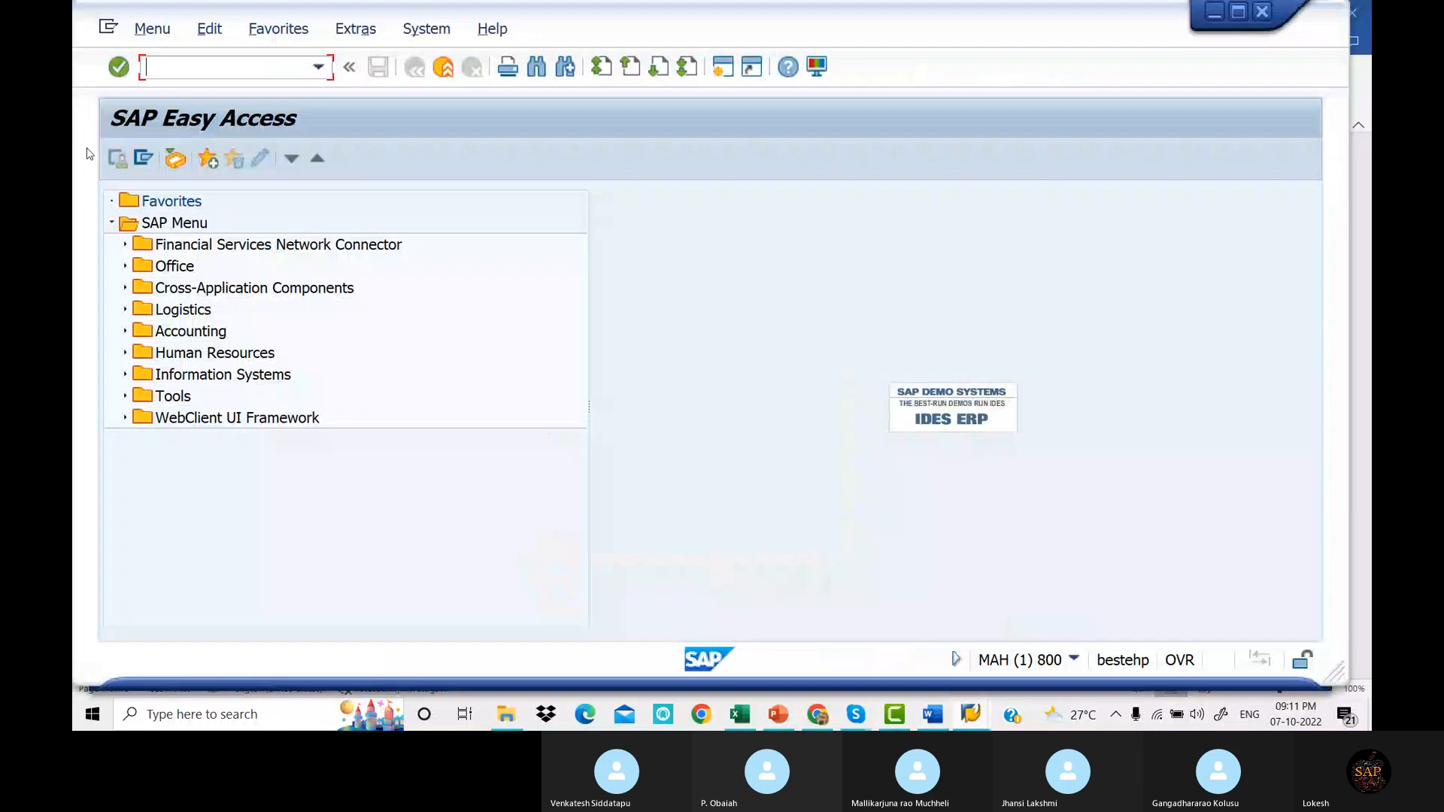
pyautogui.write('O')
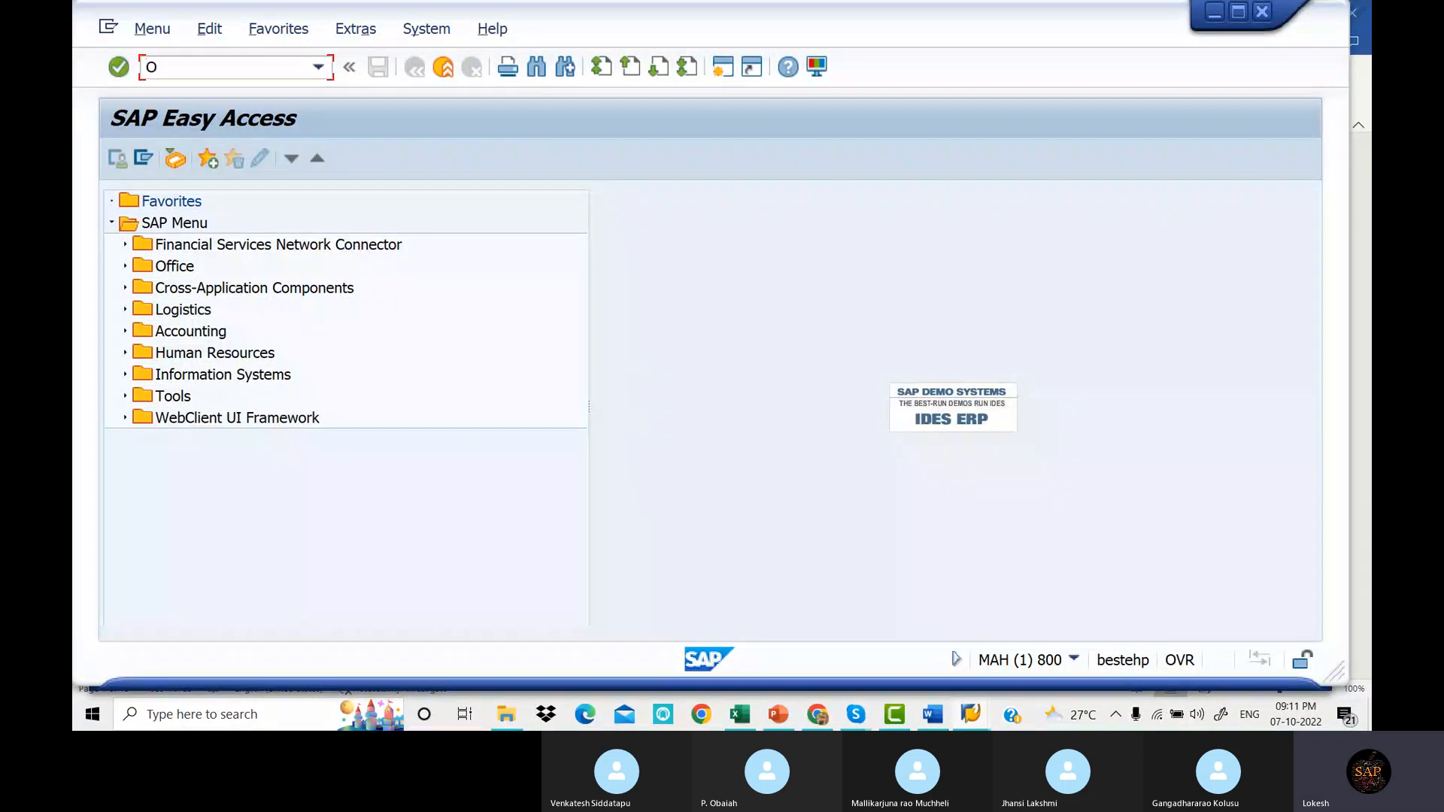
pyautogui.write('B29')
pyautogui.press('Return')
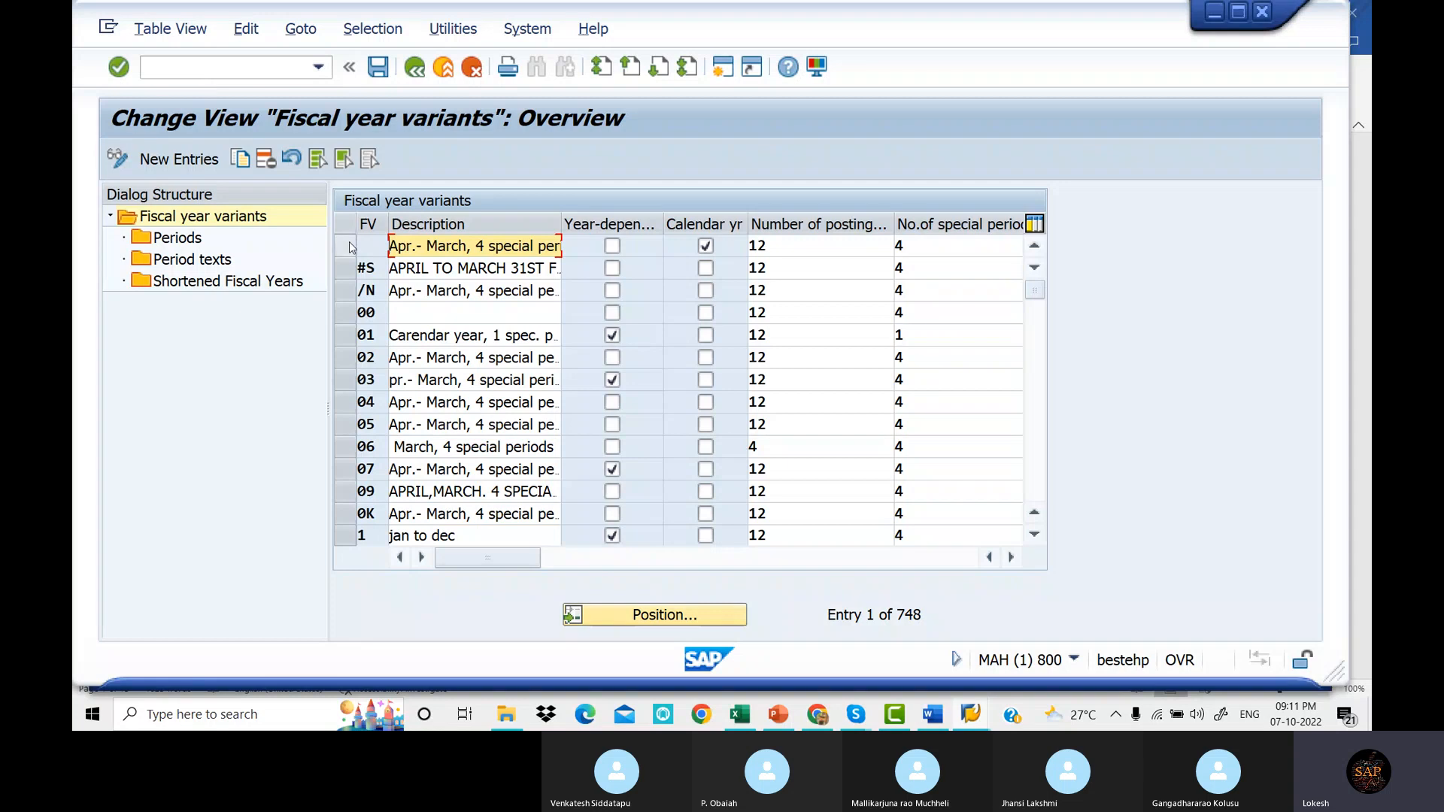
# Check the example screenshot in the Word notes, return to SAP and position the fiscal year variants list at V3.
pyautogui.click(927, 720)
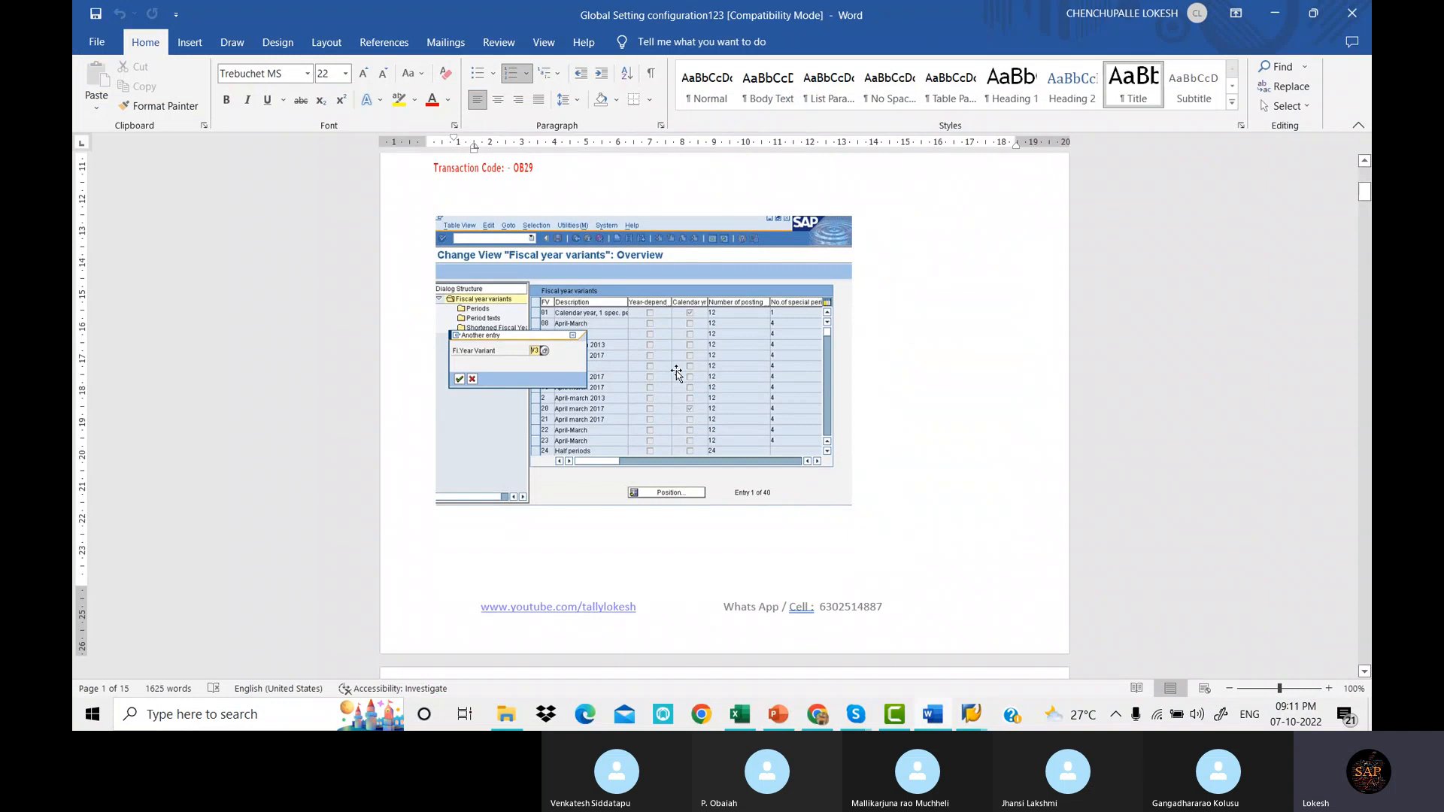
pyautogui.click(971, 714)
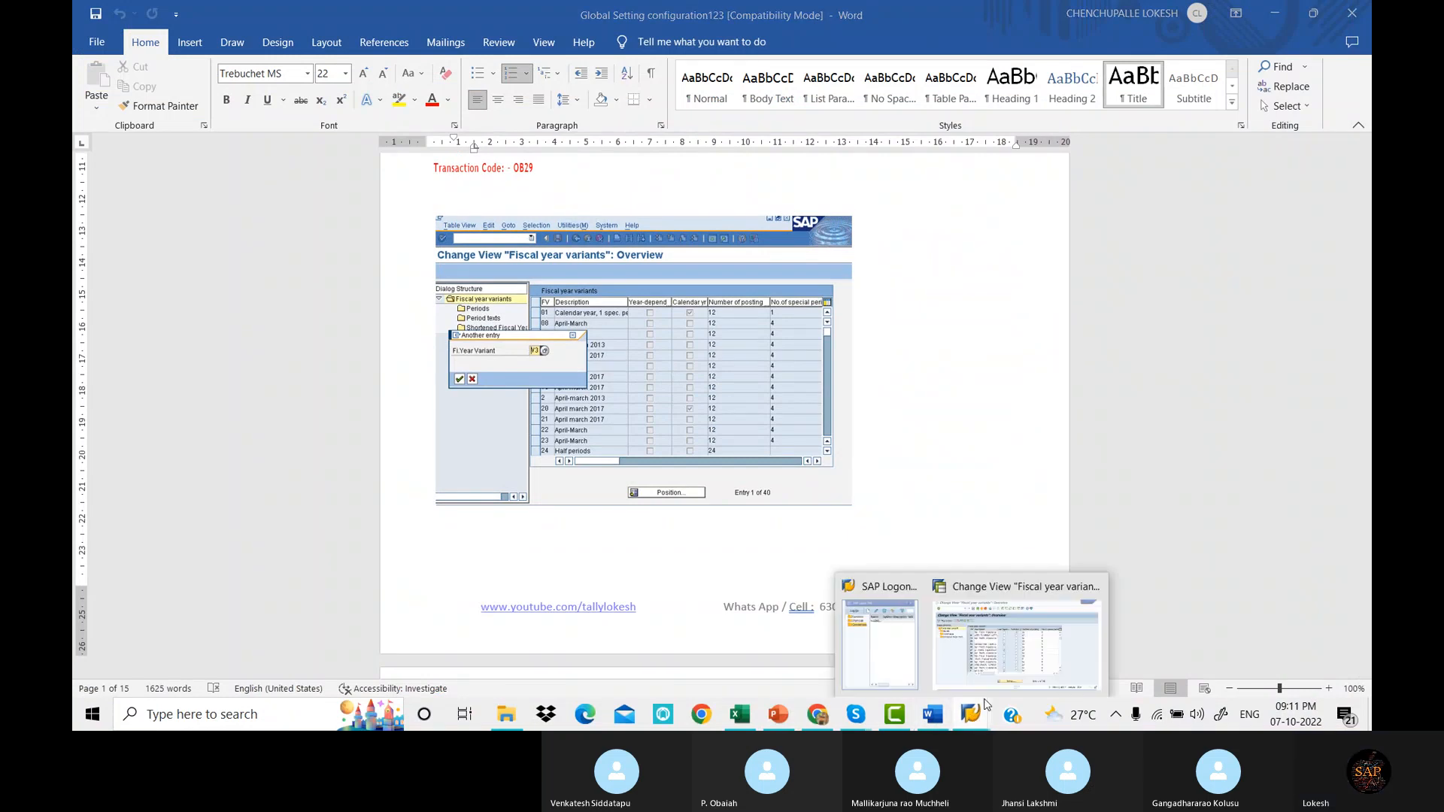
pyautogui.click(992, 663)
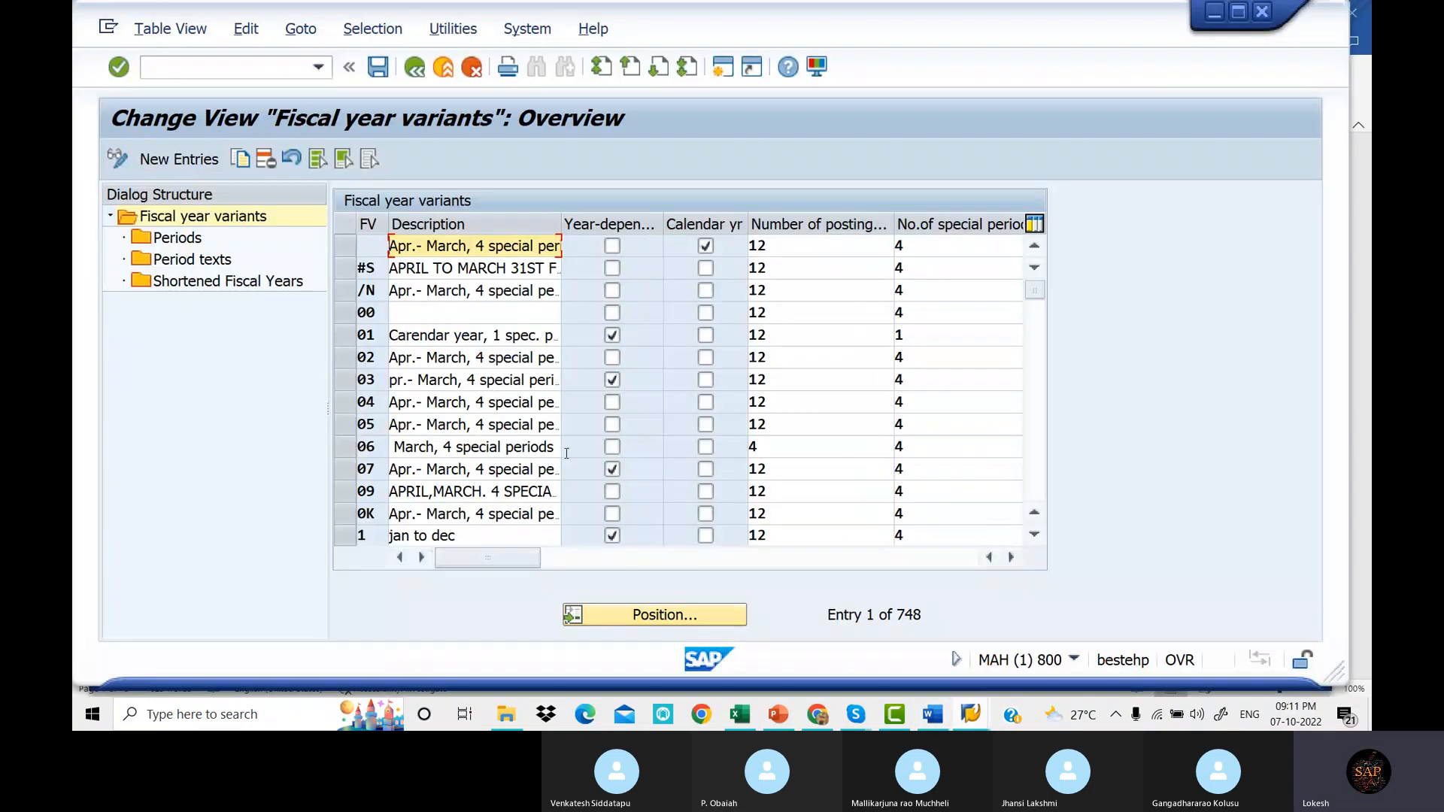
pyautogui.click(670, 616)
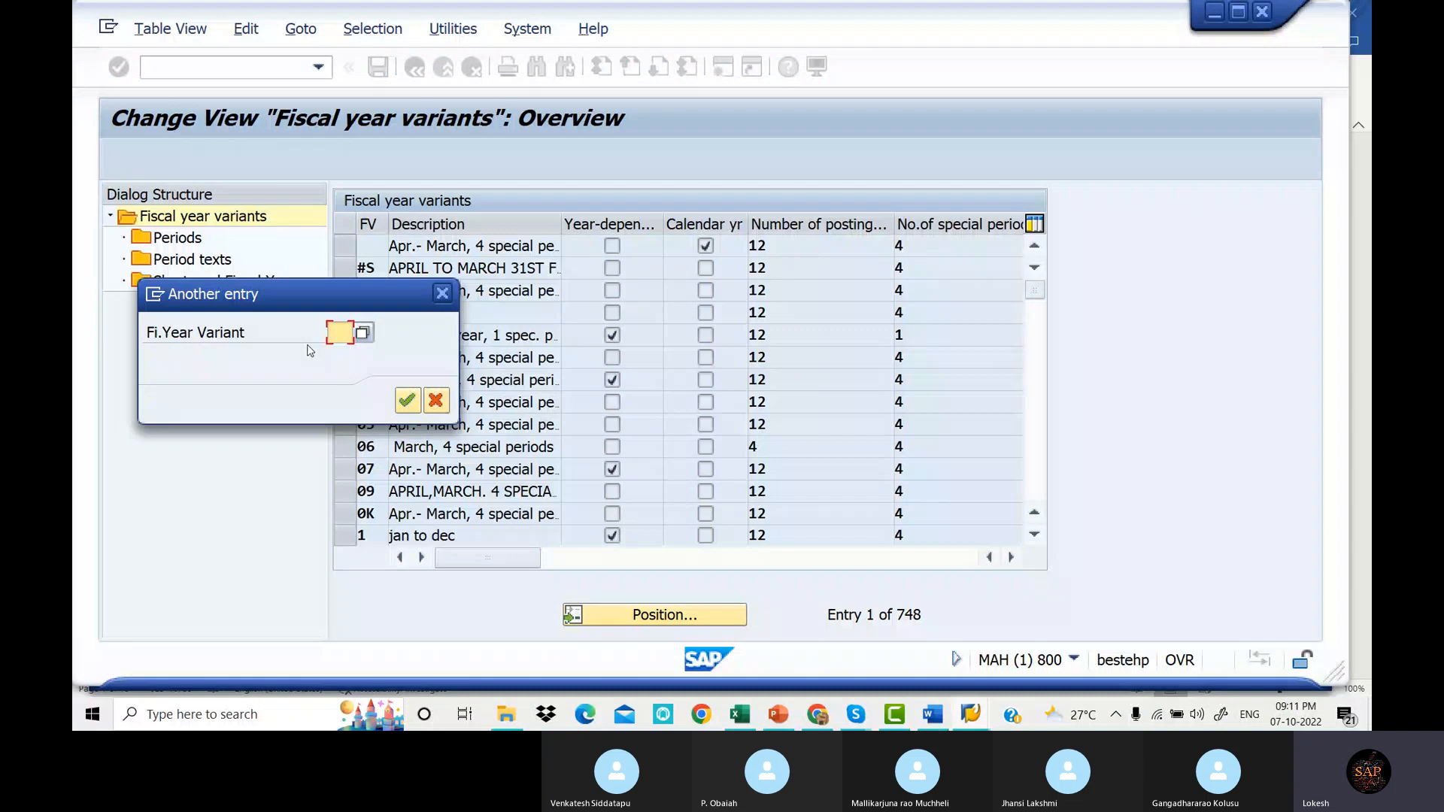
pyautogui.write('V3')
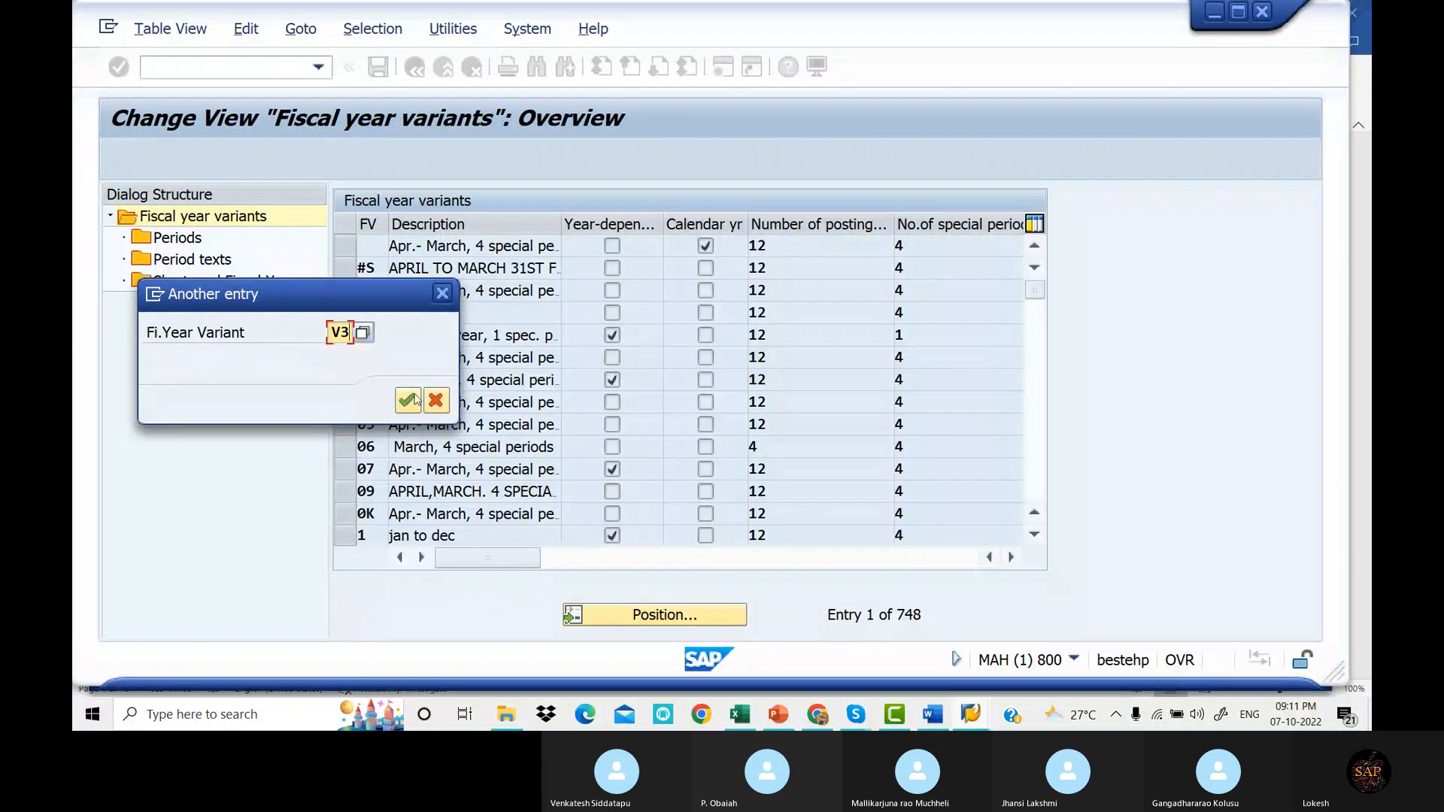
pyautogui.click(408, 399)
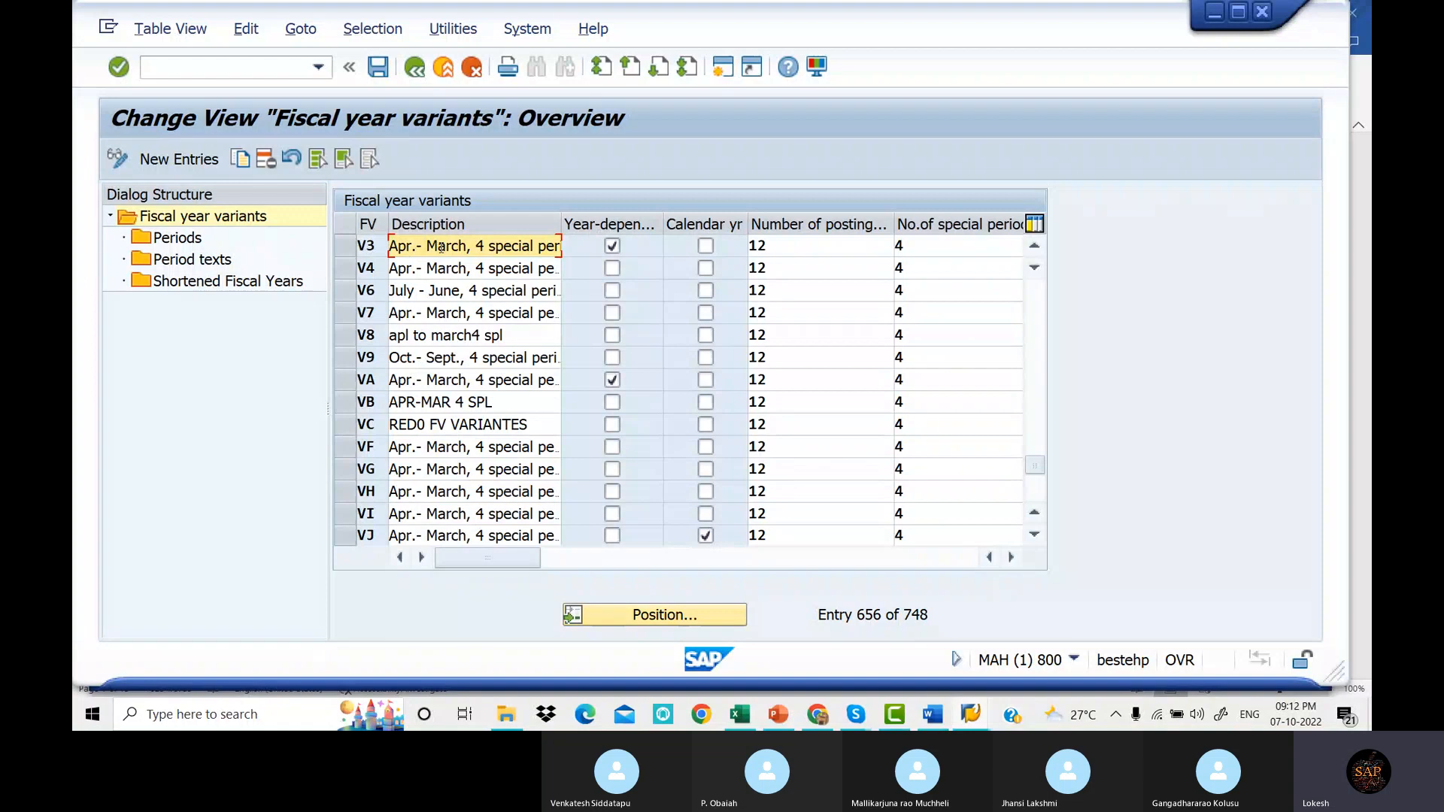
# Clear the Year-dependent setting of variant V3 and start copying that entry.
pyautogui.click(611, 245)
pyautogui.click(614, 248)
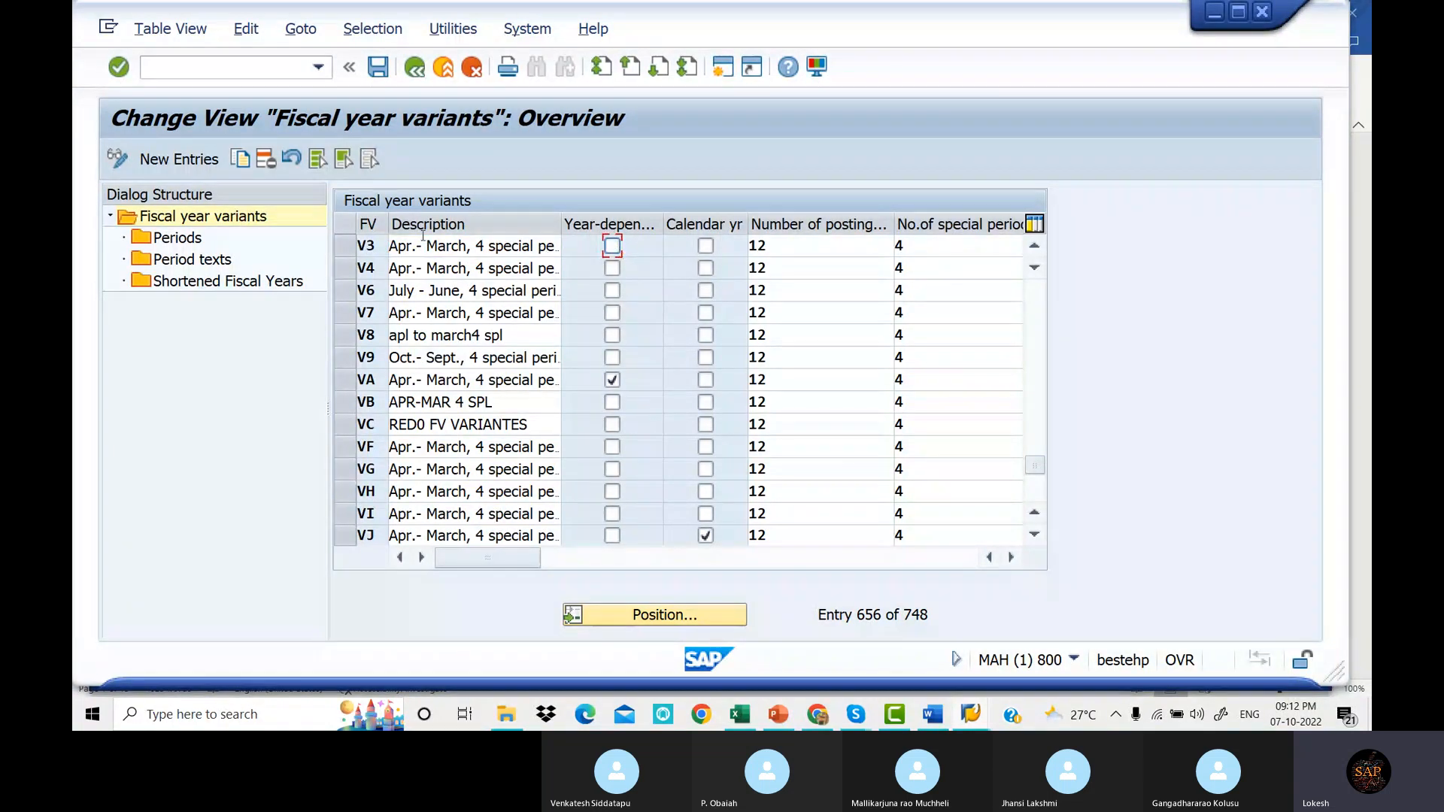
pyautogui.click(347, 250)
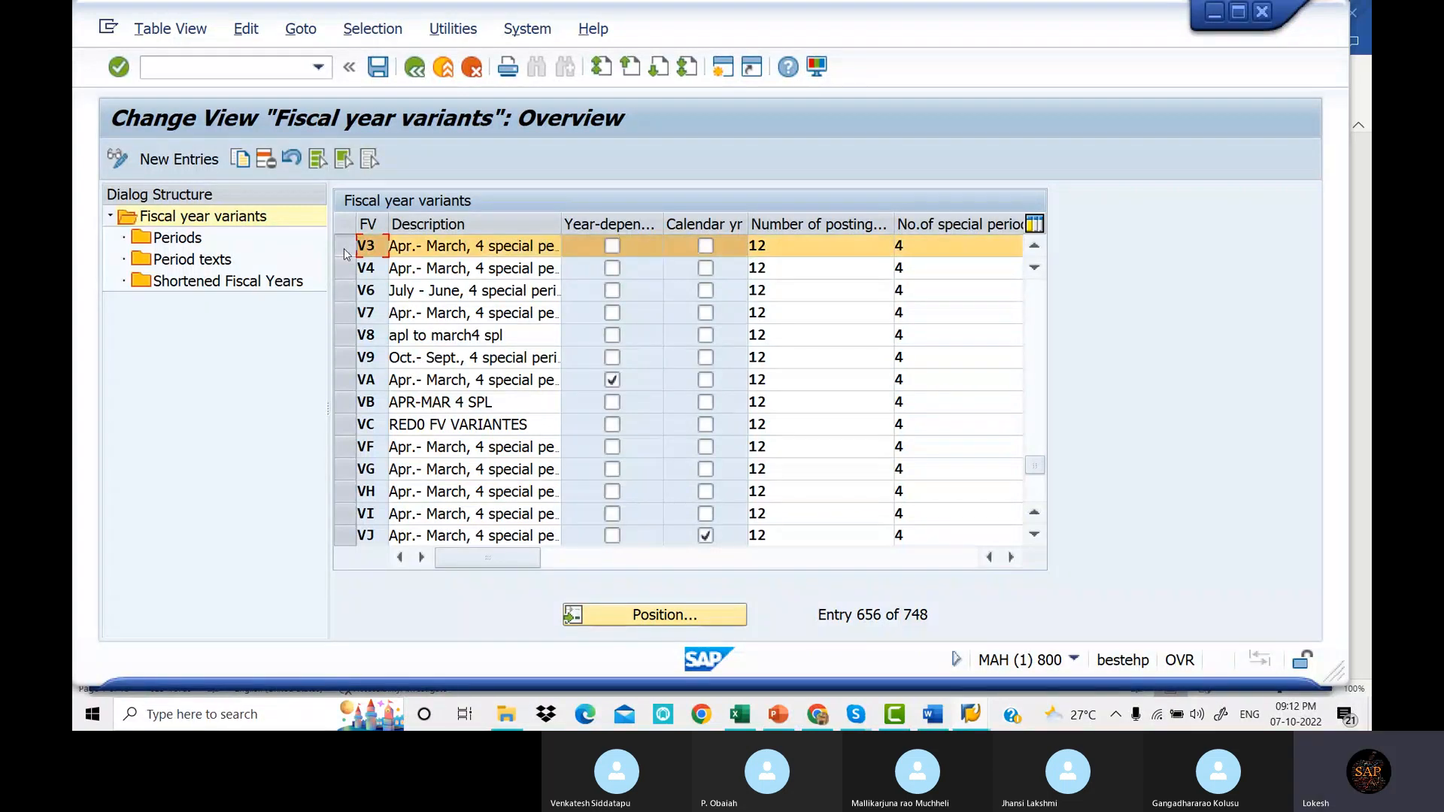
pyautogui.click(242, 160)
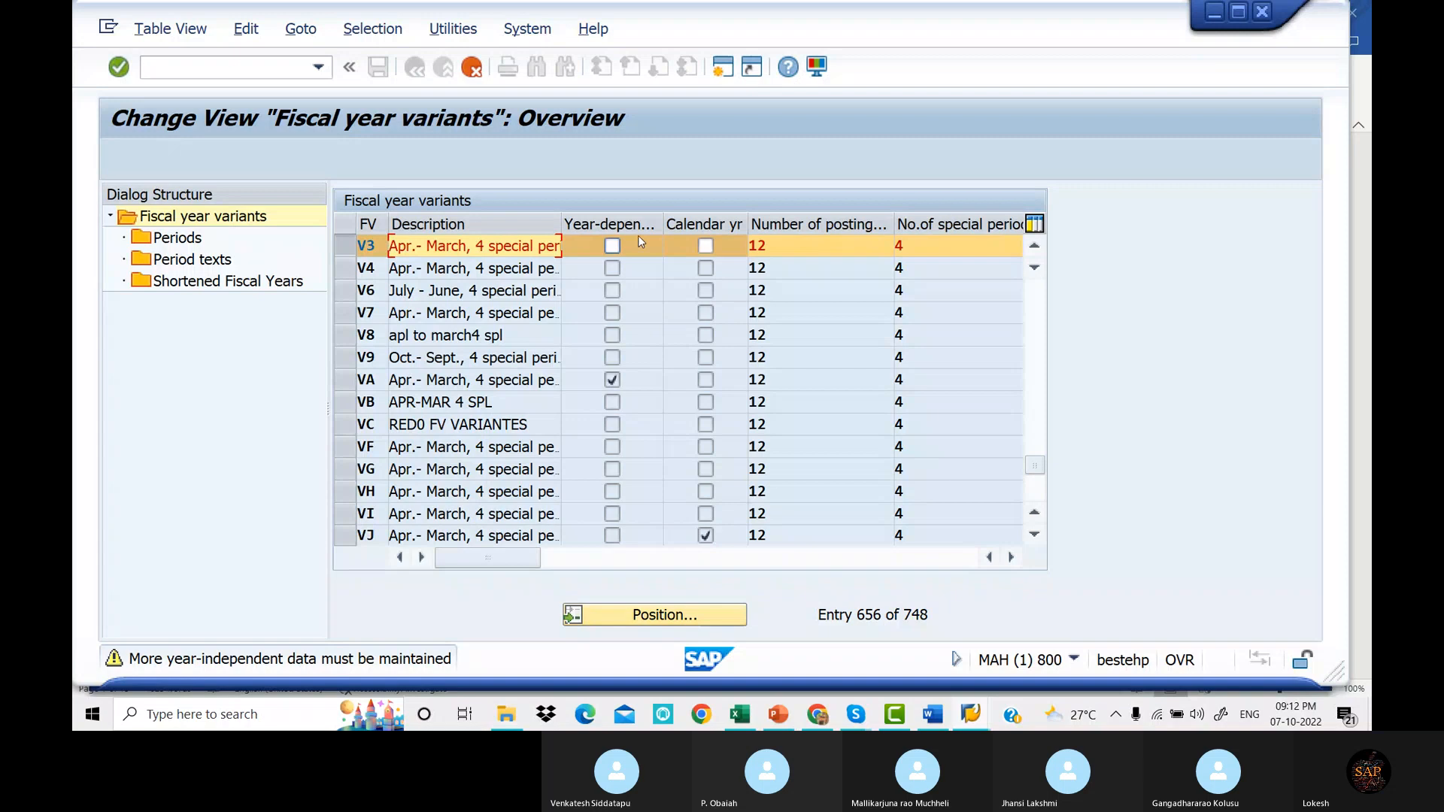
pyautogui.click(612, 246)
pyautogui.click(612, 247)
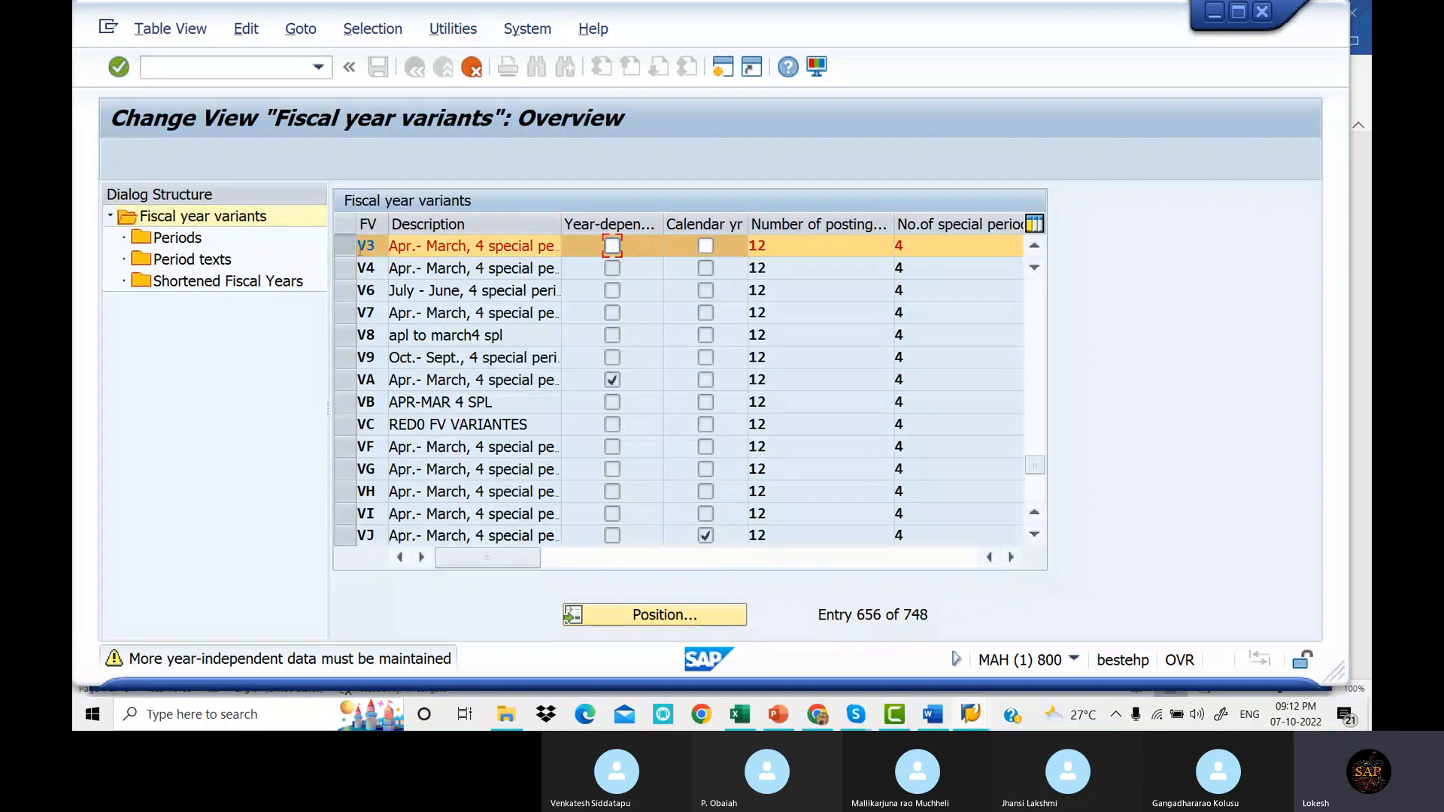
pyautogui.press('Return')
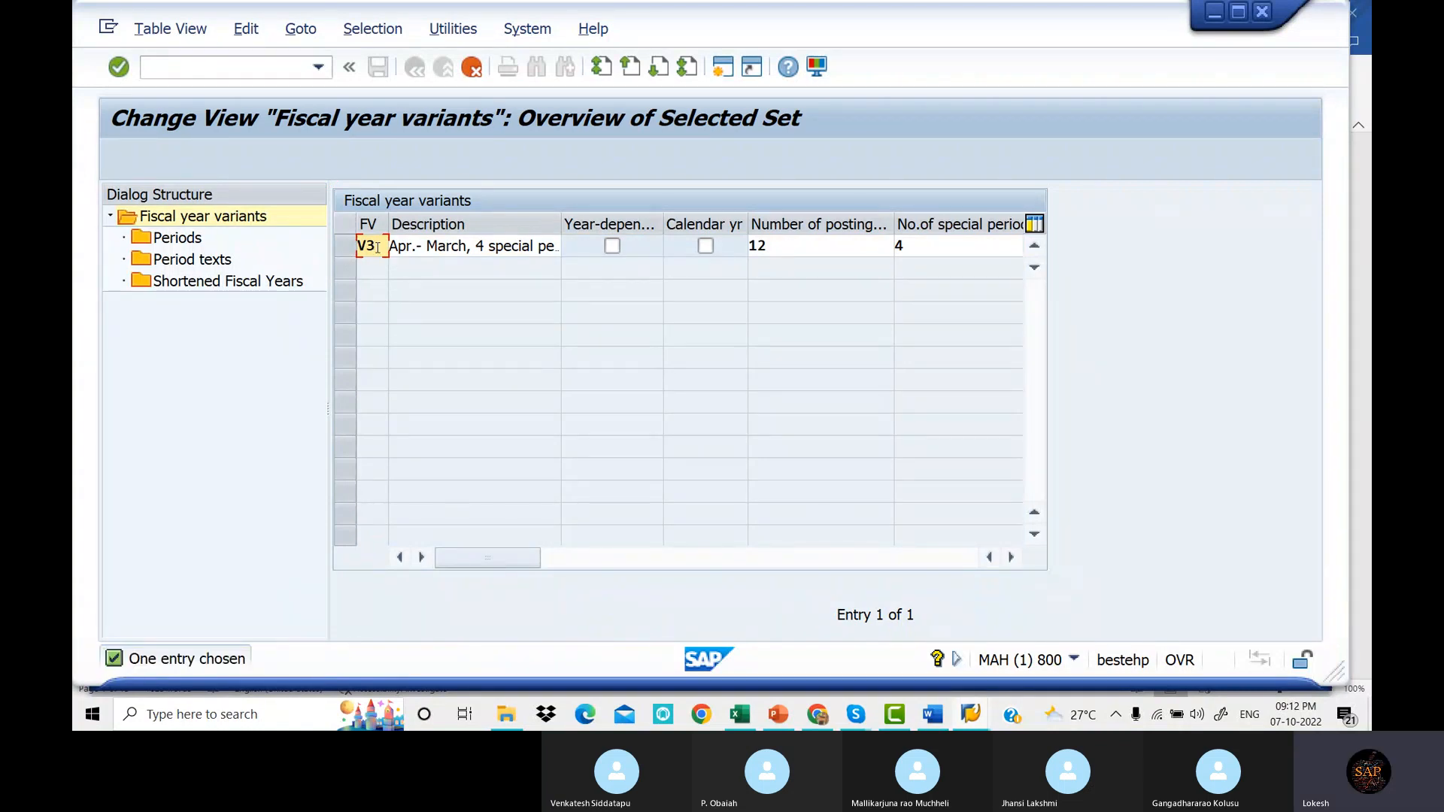
# Set the copied variant's key to DL and copy it with all dependent entries.
pyautogui.press('BackSpace')
pyautogui.press('BackSpace')
pyautogui.write('DL')
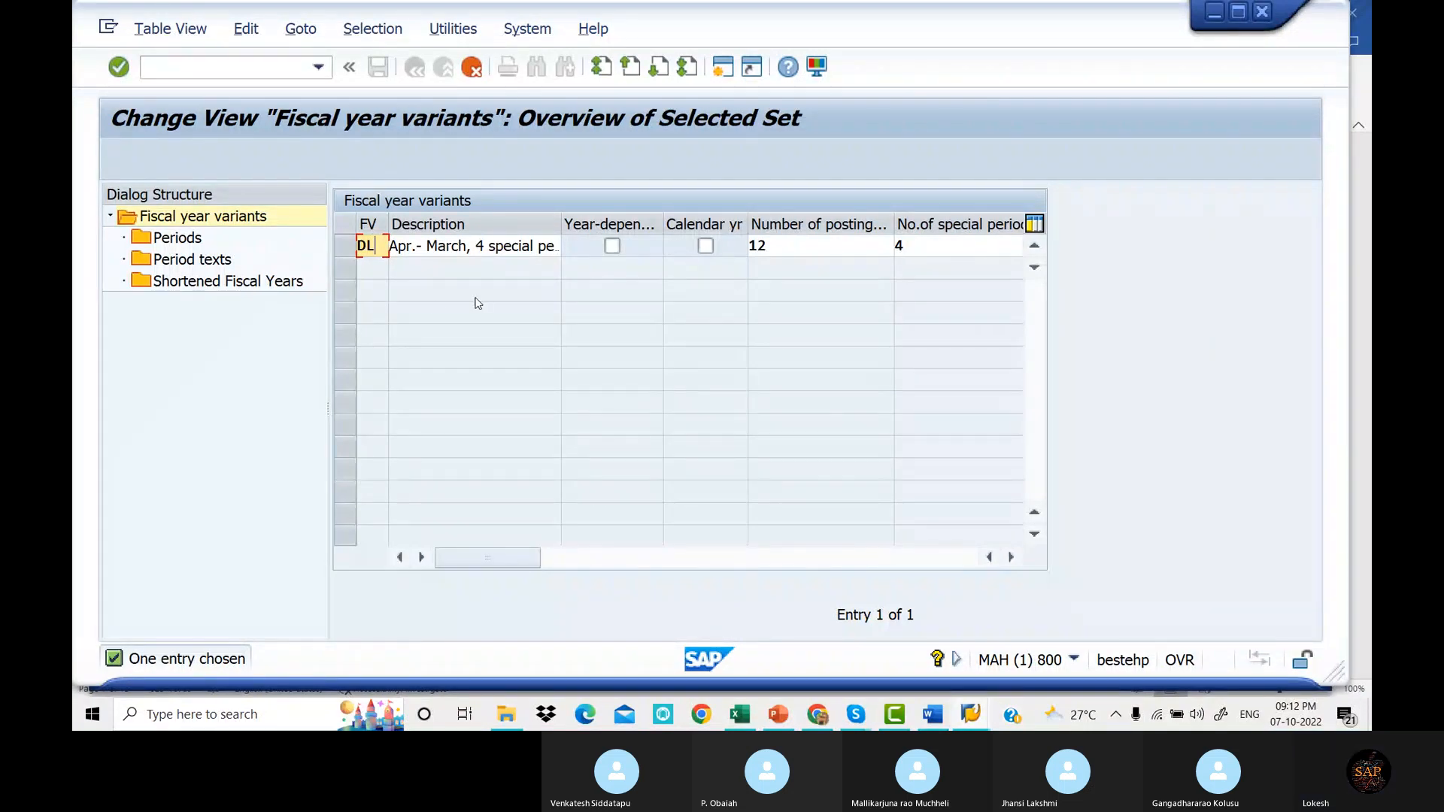
pyautogui.click(434, 308)
pyautogui.press('Return')
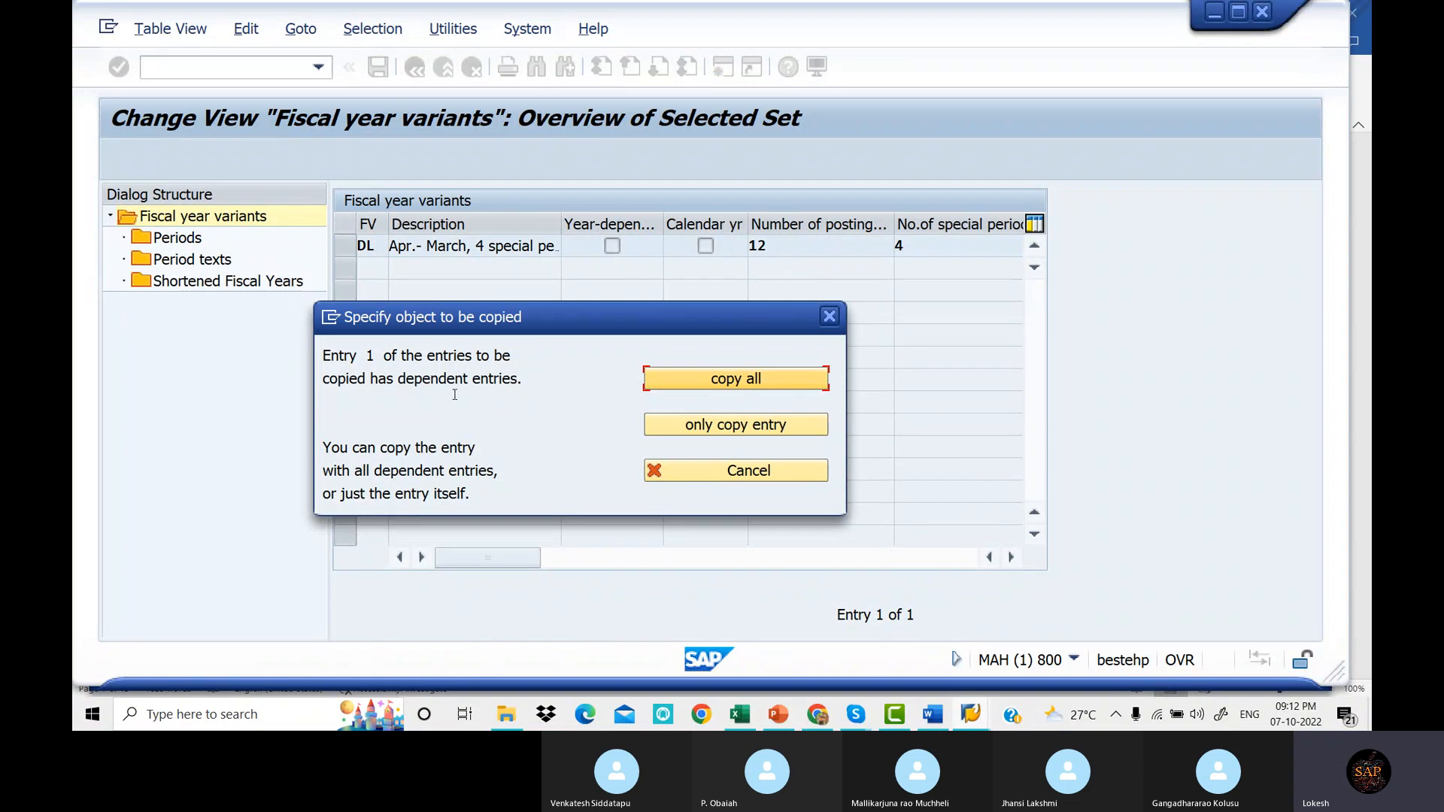
pyautogui.click(748, 386)
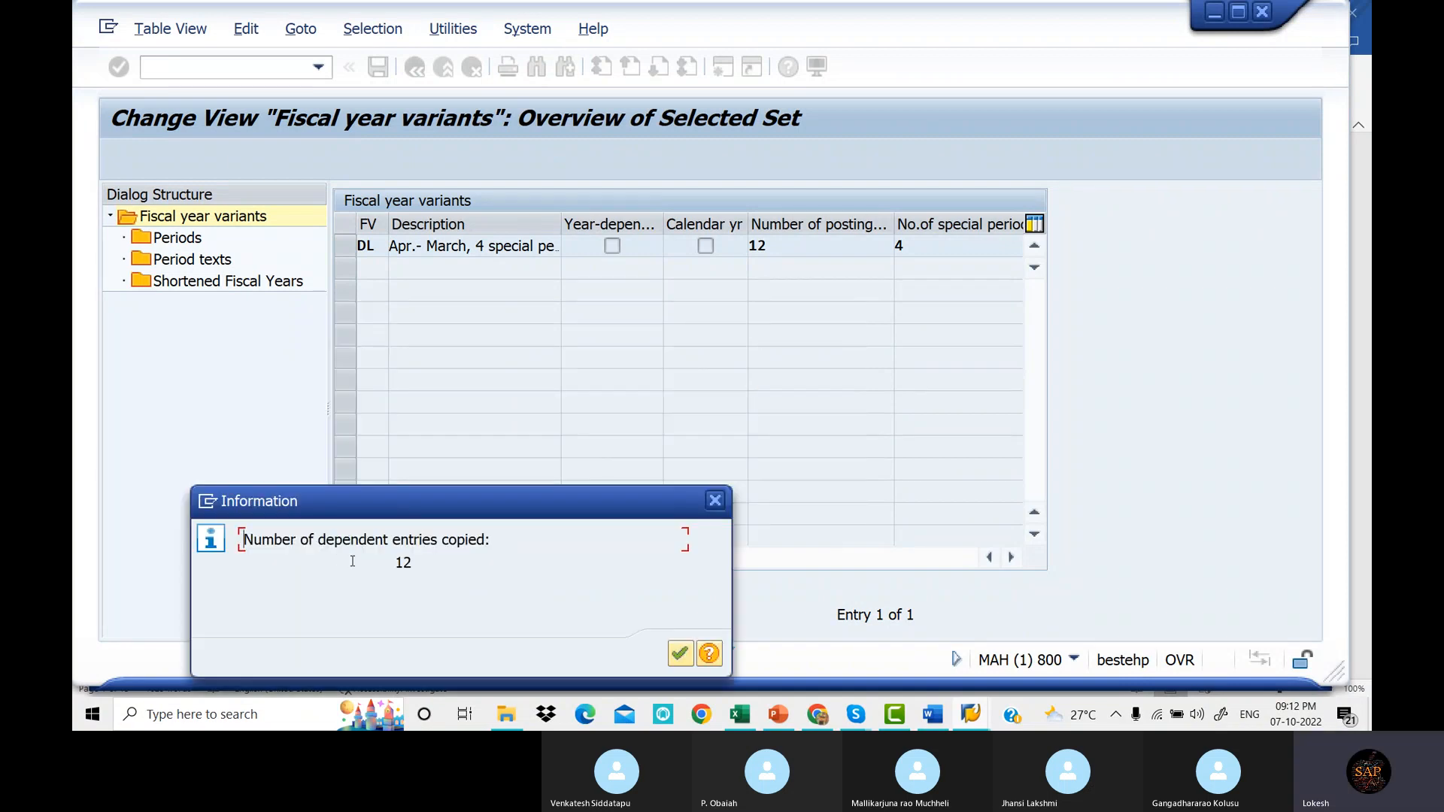
pyautogui.click(679, 653)
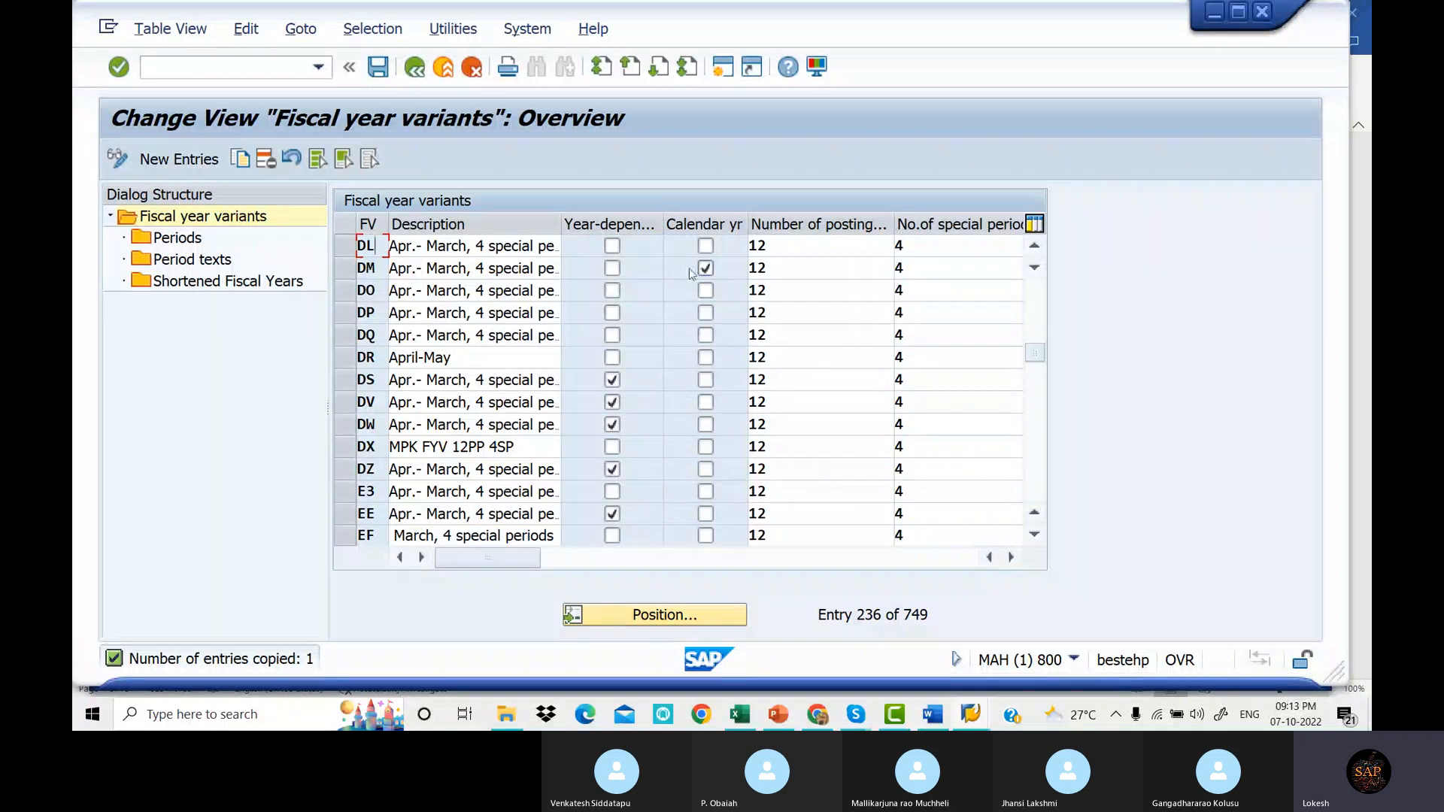
# Save the copied variant DL under a new customizing request with the short description "Global Settings".
pyautogui.click(348, 248)
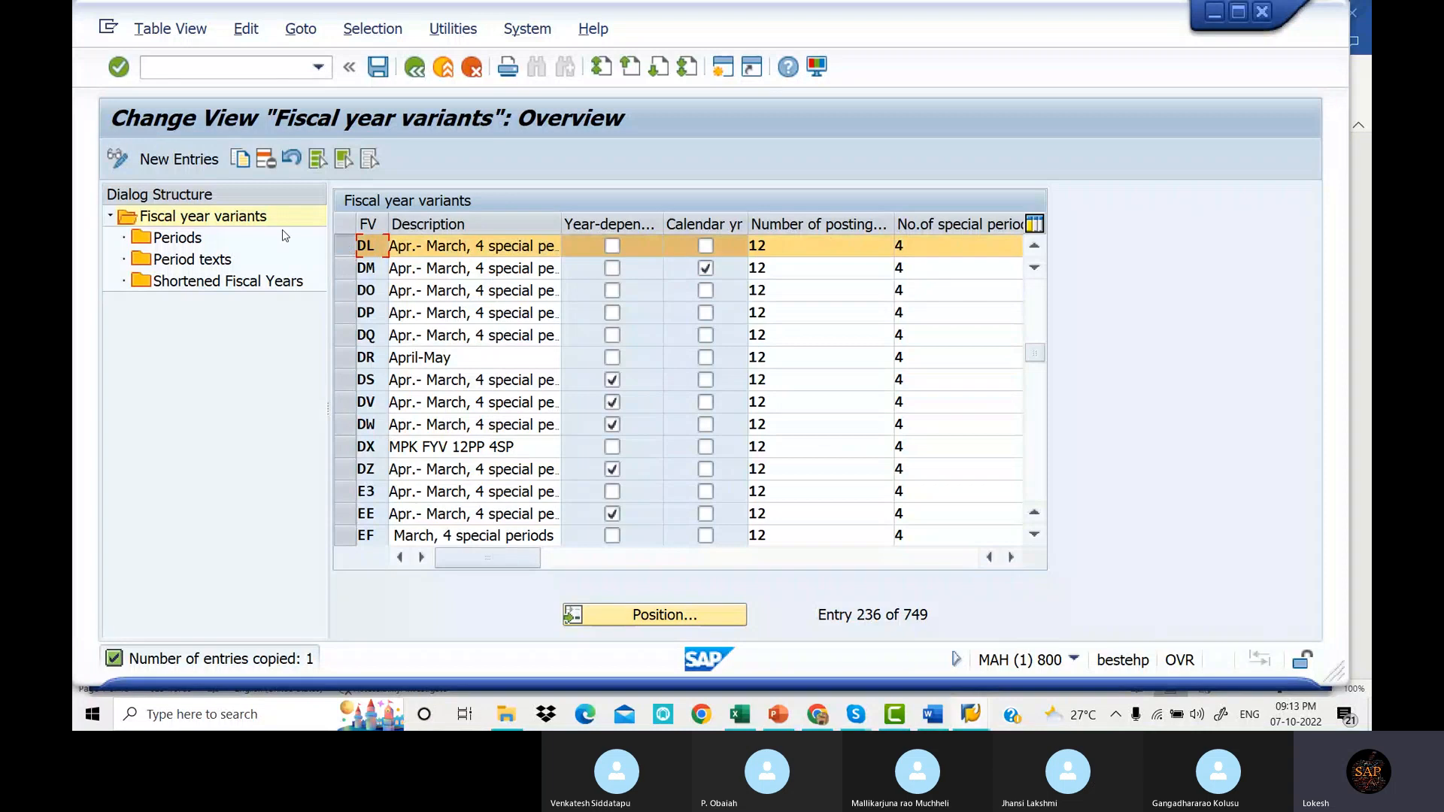
pyautogui.click(178, 239)
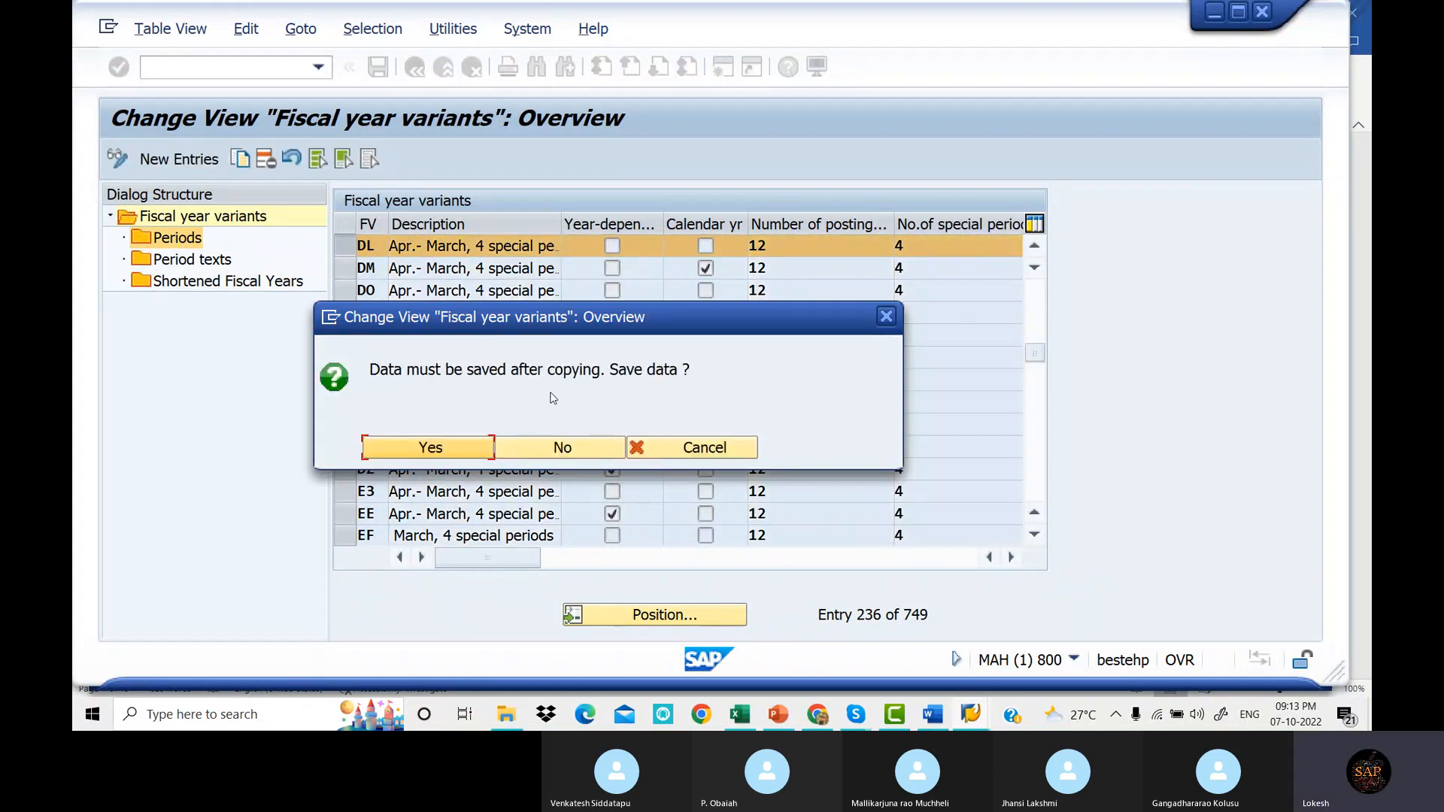
pyautogui.click(462, 451)
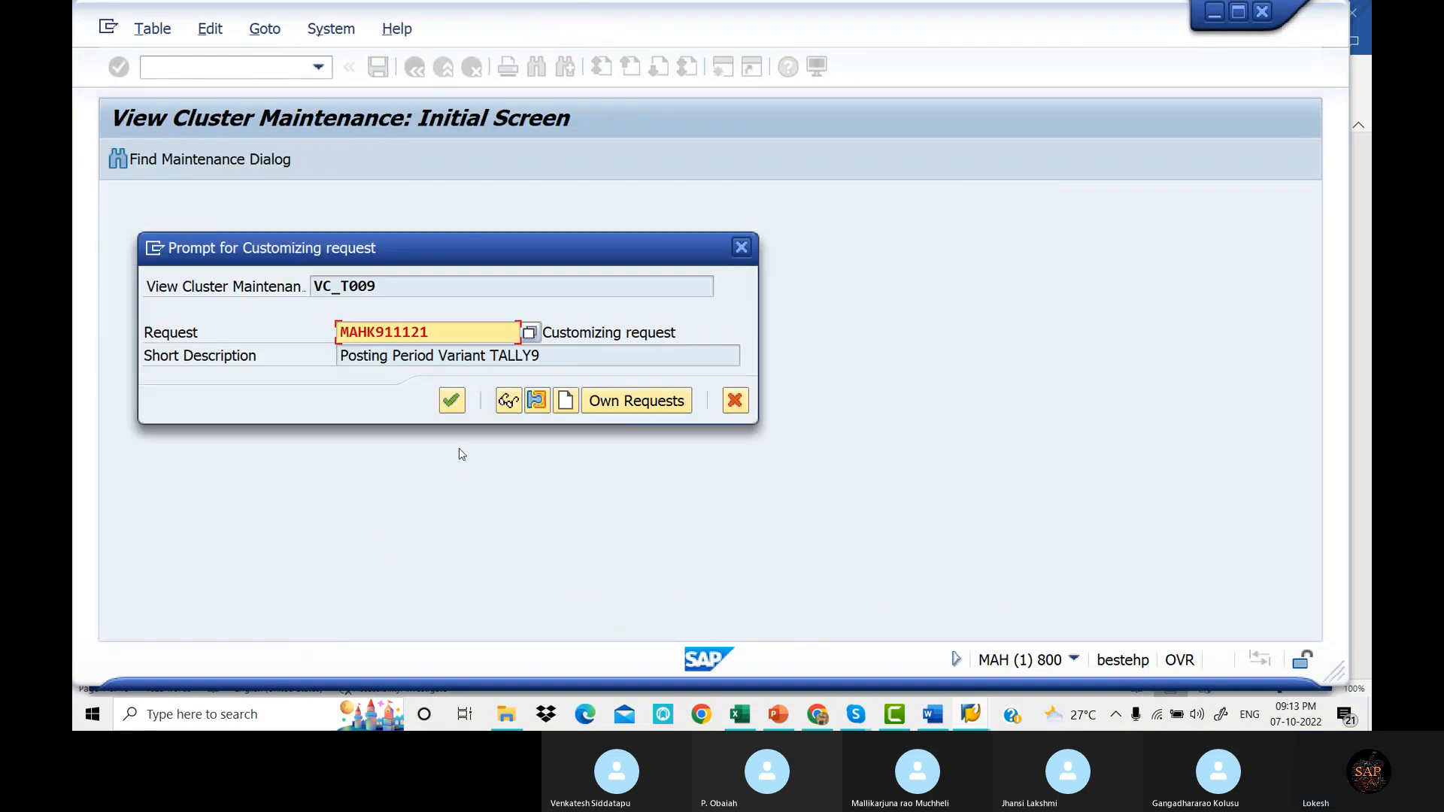
pyautogui.click(566, 403)
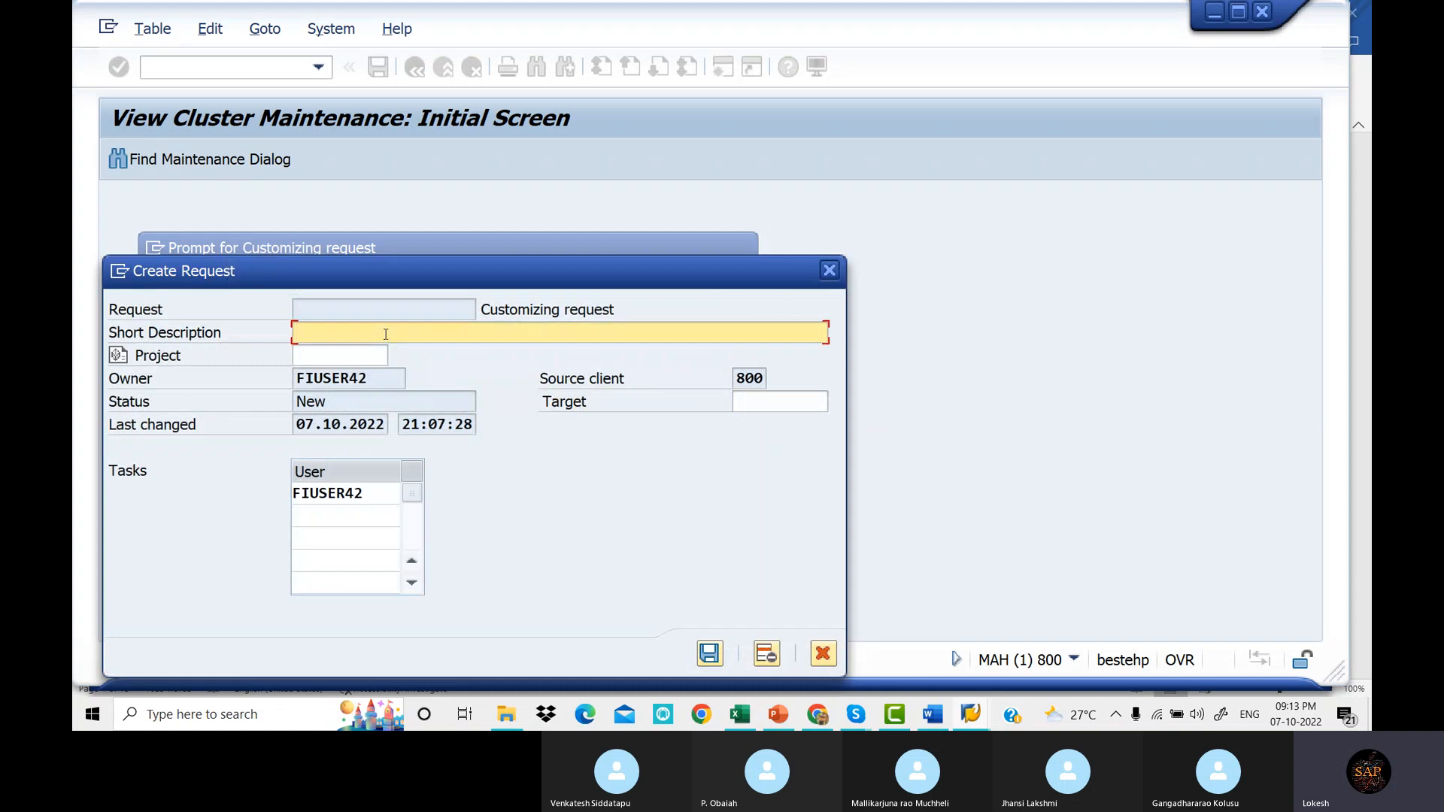
pyautogui.write('M')
pyautogui.press('BackSpace')
pyautogui.write('Global Settings')
pyautogui.click(709, 654)
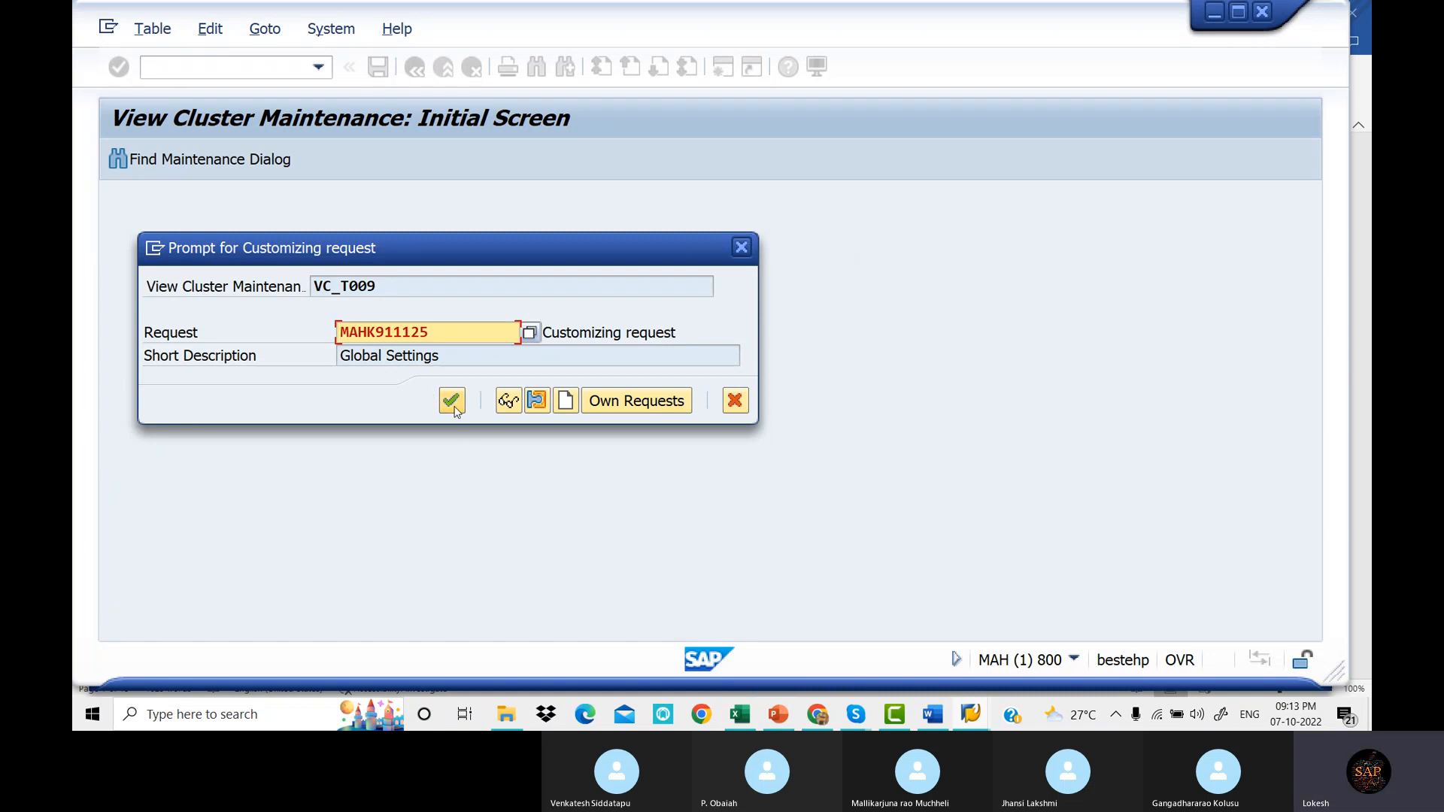
pyautogui.click(455, 404)
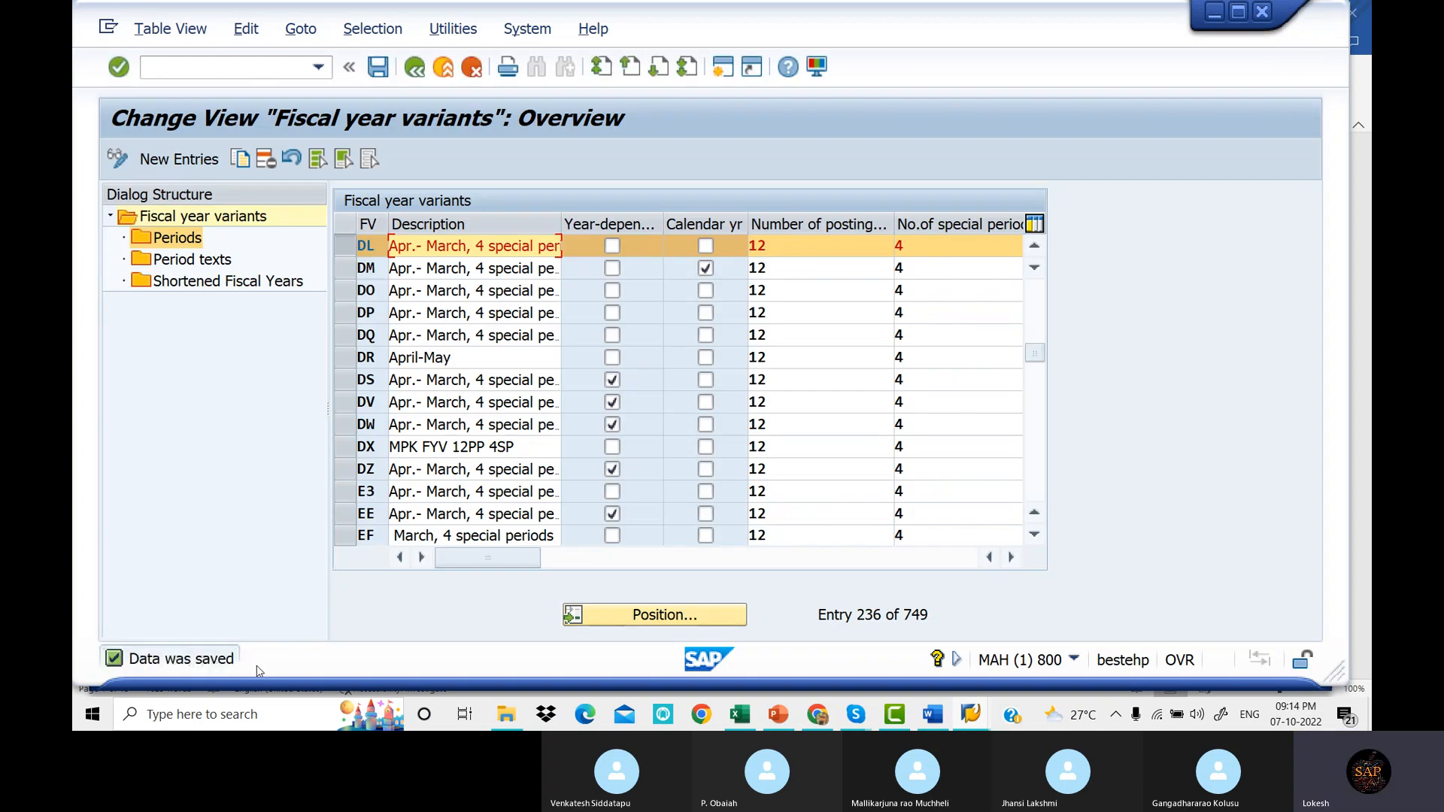
# Open the Periods view of fiscal year variant DL and begin adding new period entries.
pyautogui.click(348, 249)
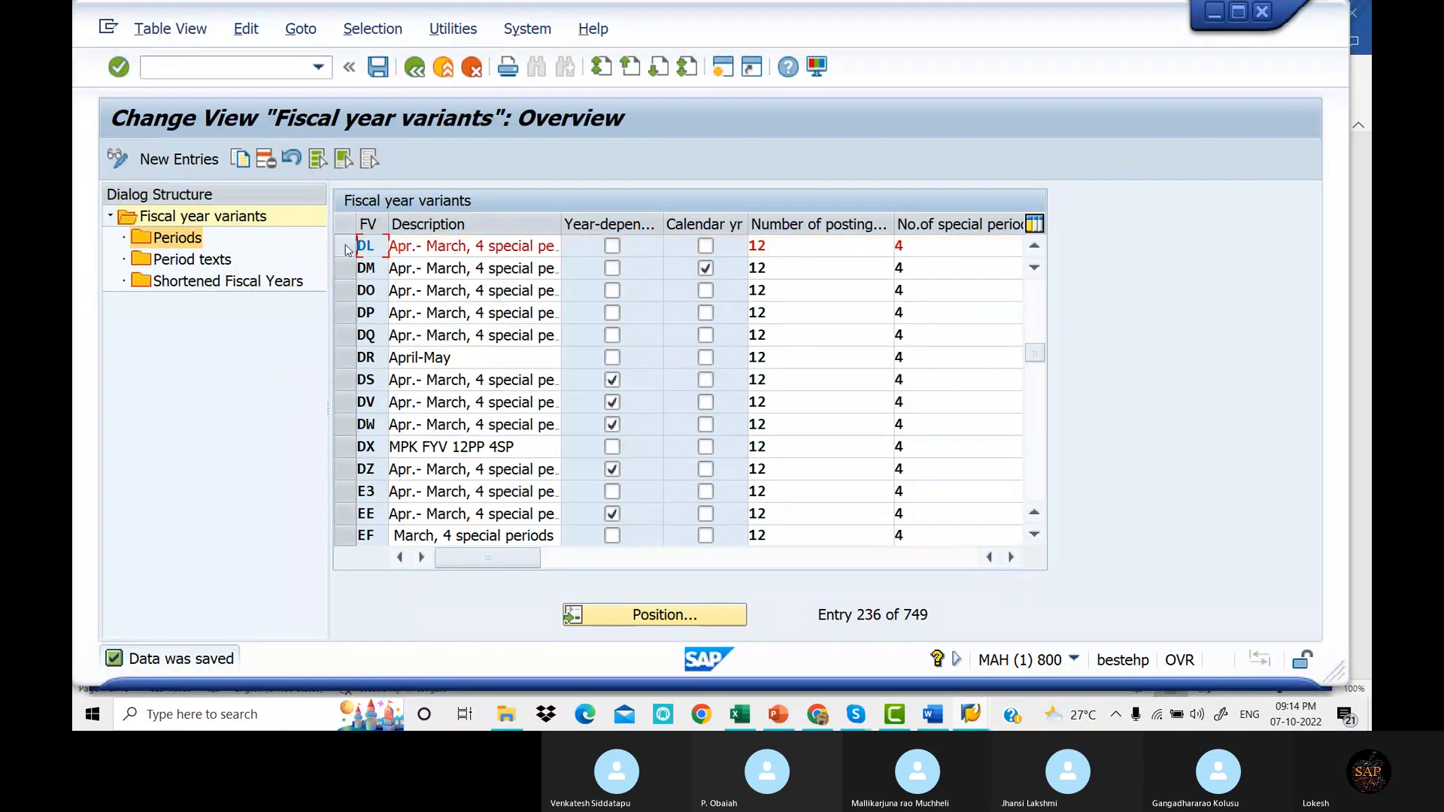
pyautogui.click(346, 248)
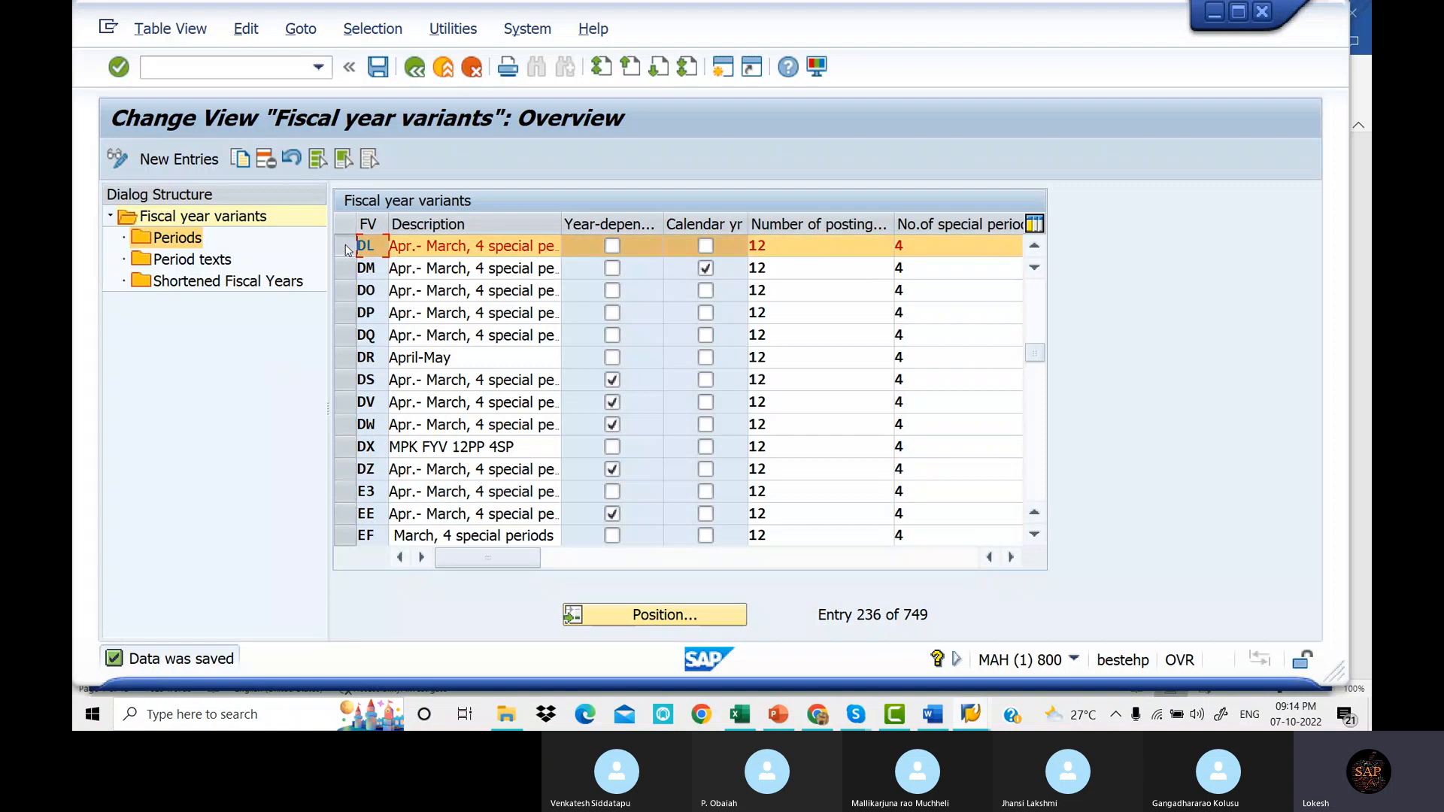
pyautogui.doubleClick(178, 237)
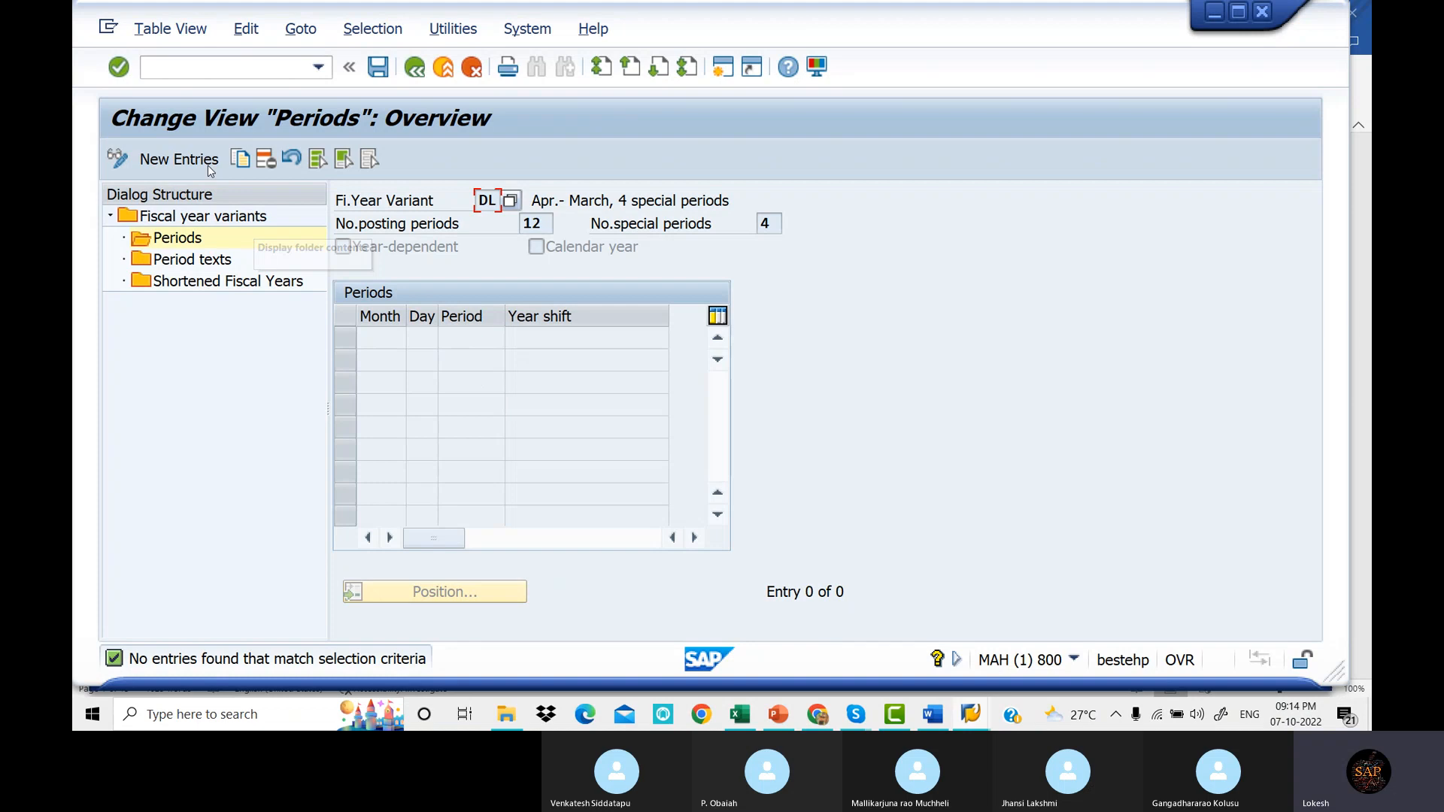
pyautogui.click(179, 159)
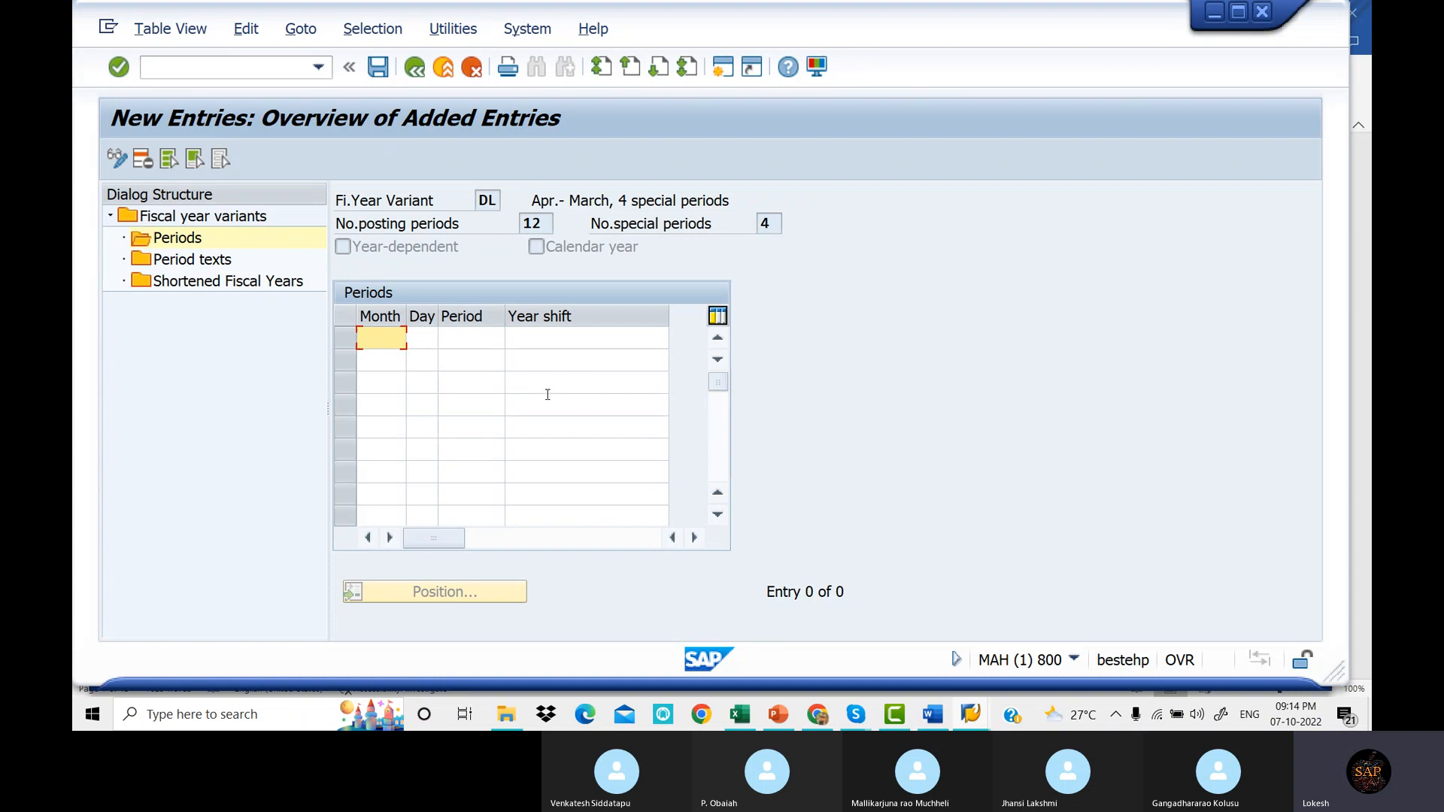
# Switch to the Word configuration guide and examine its table of month, day, period and year shift values.
pyautogui.click(933, 715)
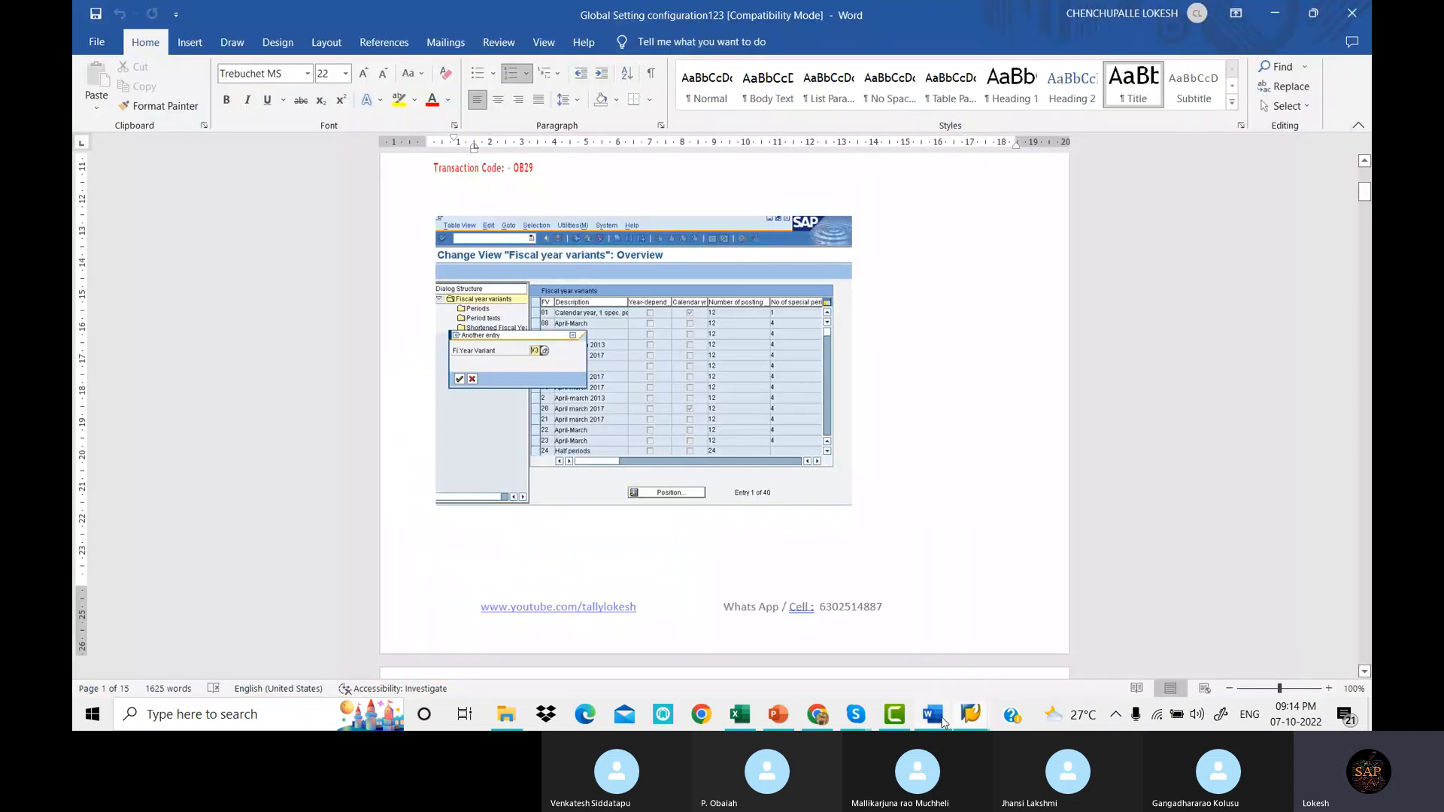
pyautogui.scroll(-15, 664, 380)
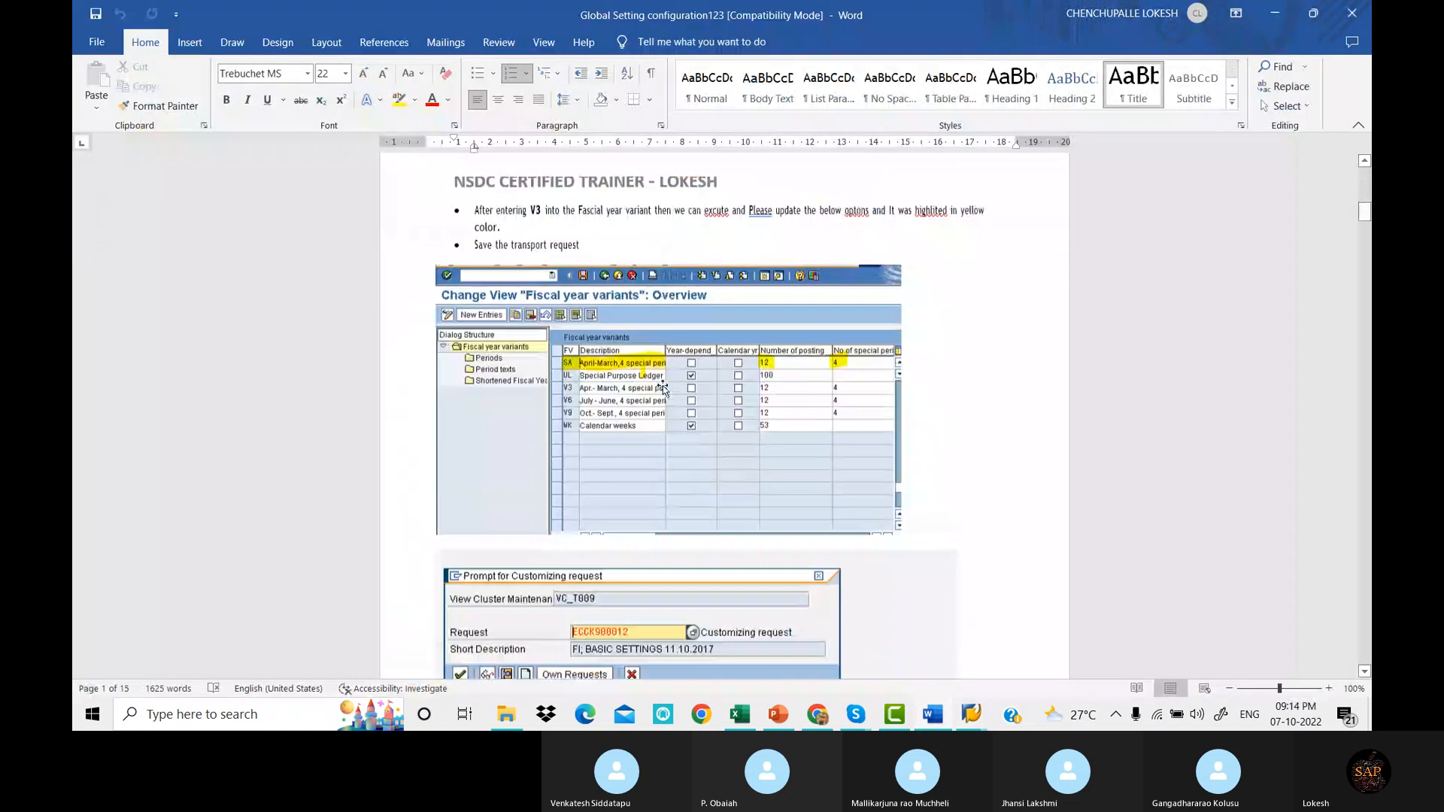
pyautogui.scroll(-15, 664, 381)
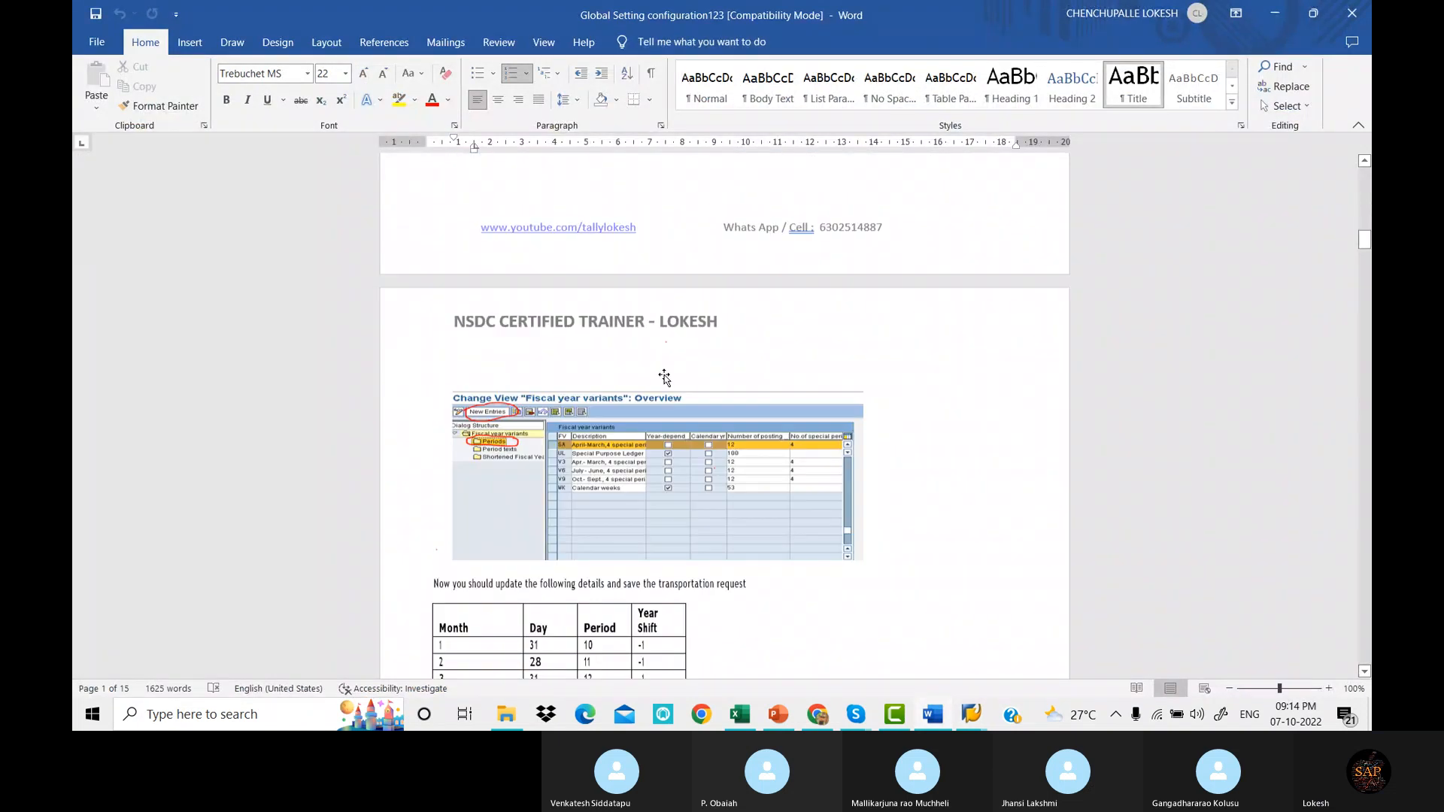
pyautogui.scroll(-5, 664, 378)
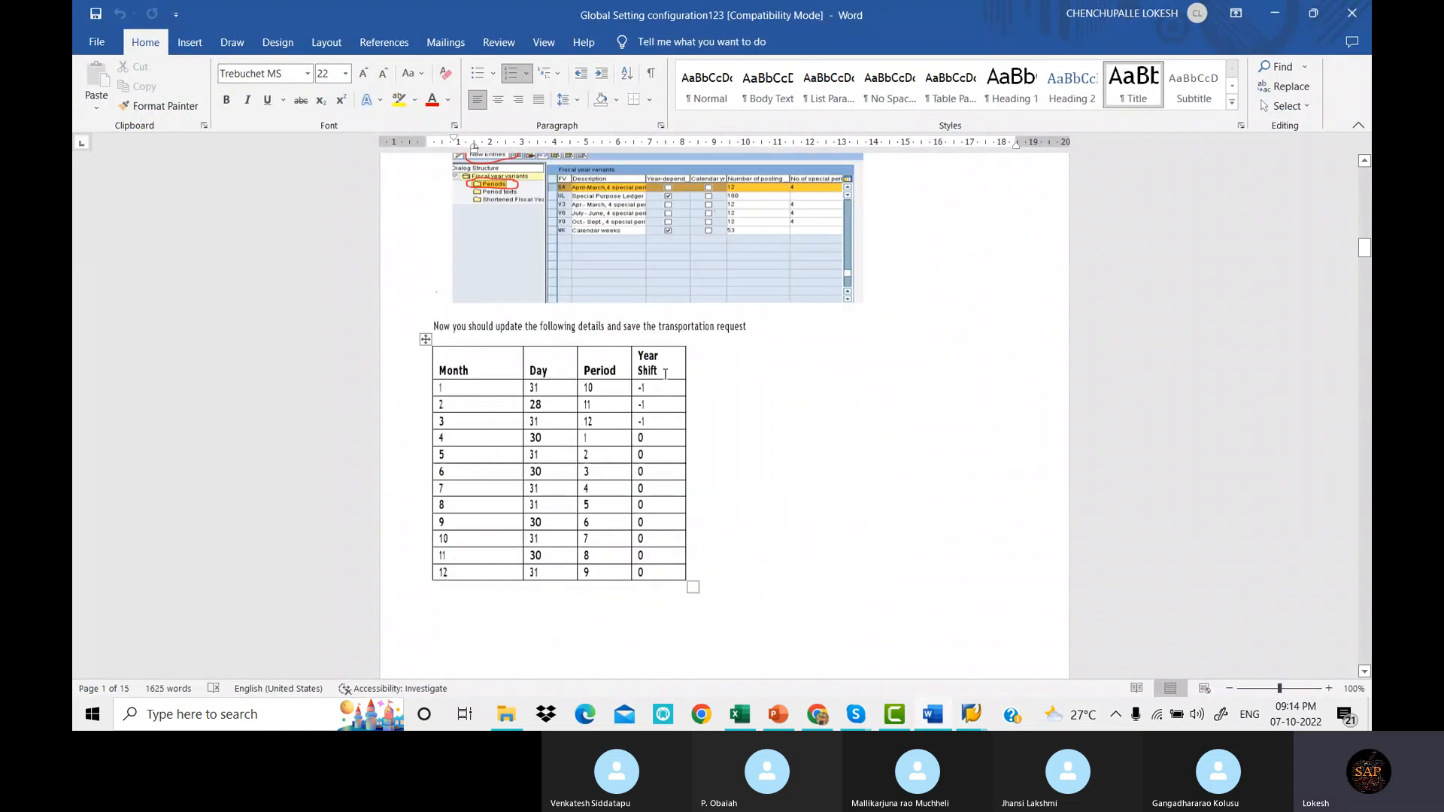
pyautogui.scroll(-1, 664, 373)
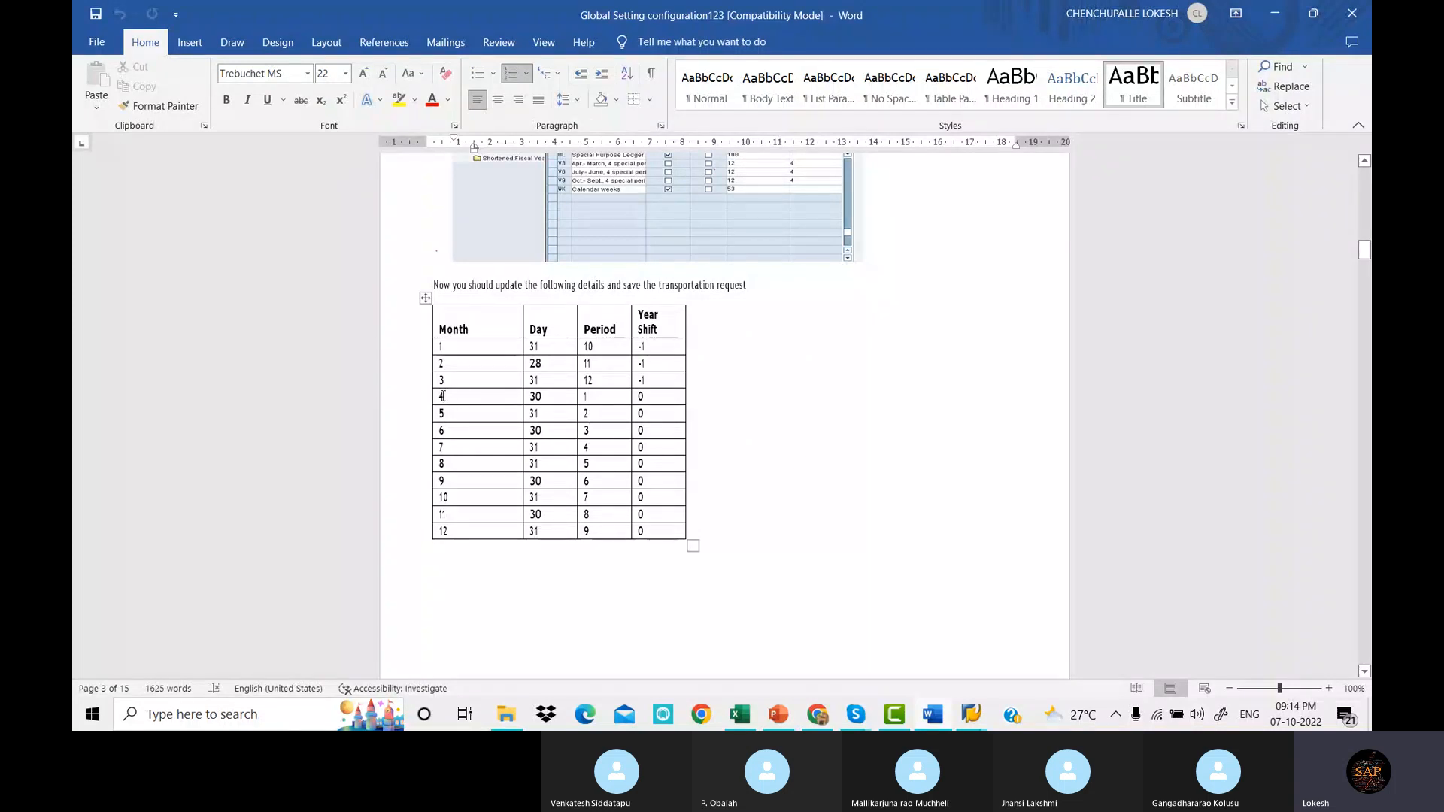
pyautogui.moveTo(443, 397); pyautogui.dragTo(602, 398)
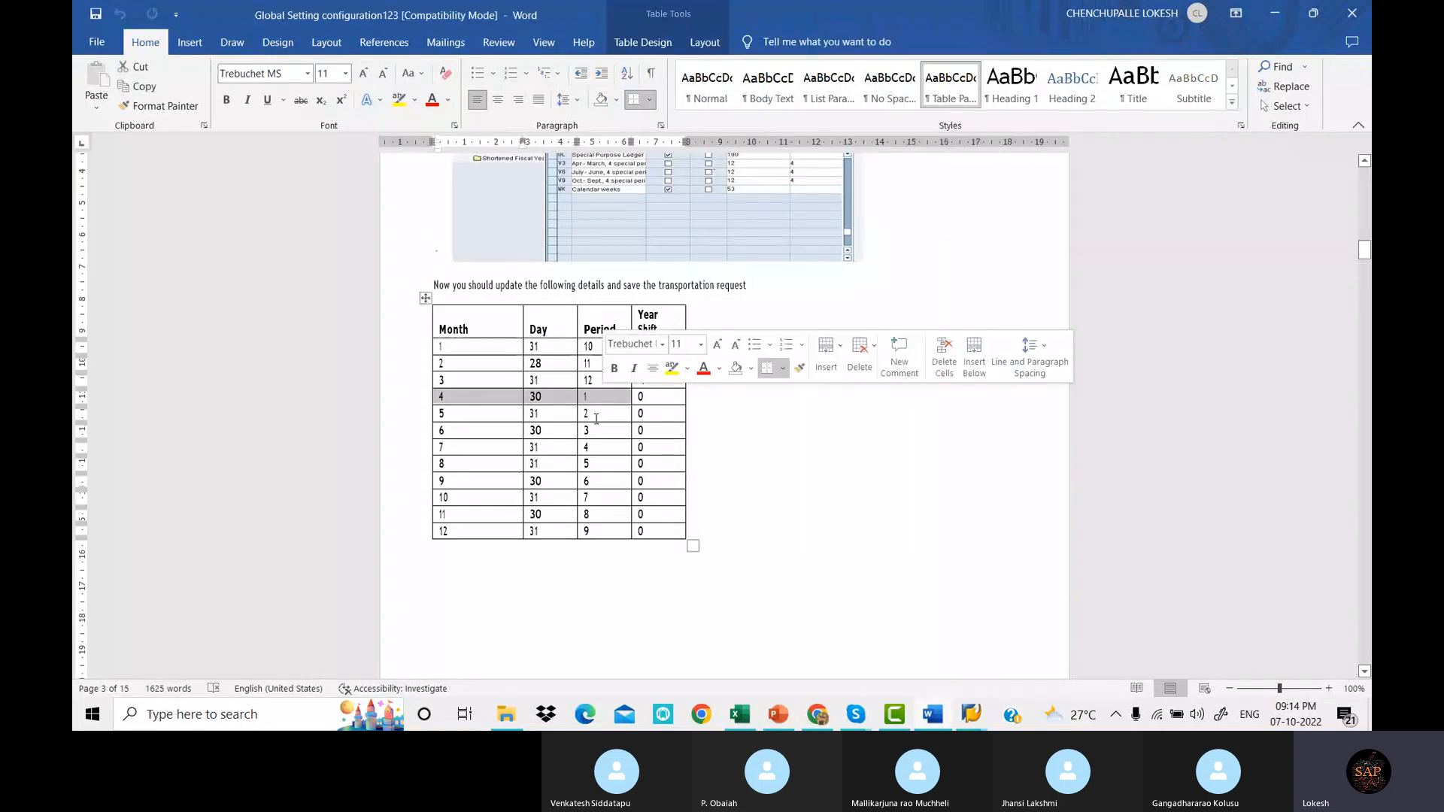
pyautogui.click(602, 530)
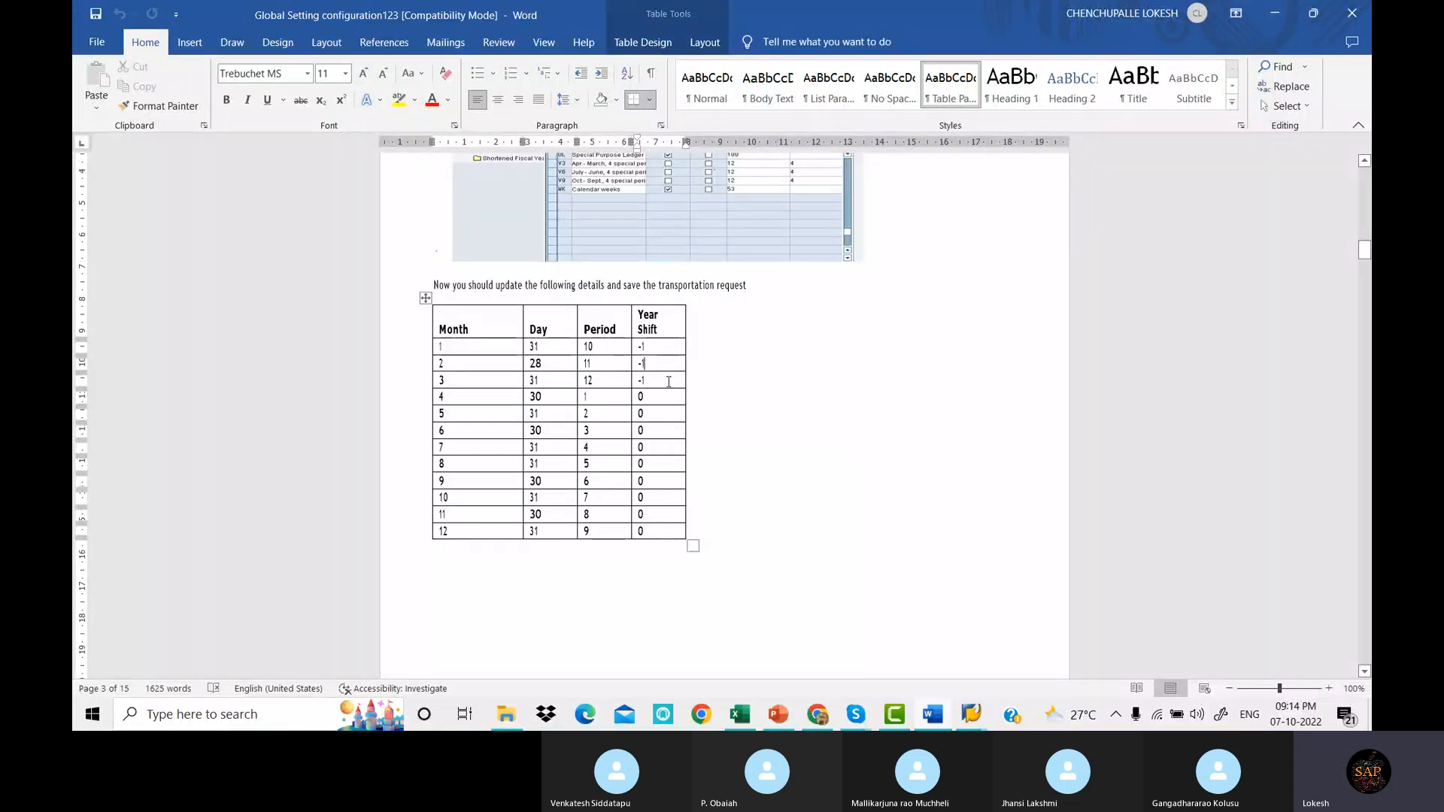
pyautogui.click(678, 379)
# Try to copy the whole Word table, including its header row, into the new period entries of variant DL in SAP.
pyautogui.moveTo(441, 336); pyautogui.dragTo(653, 531)
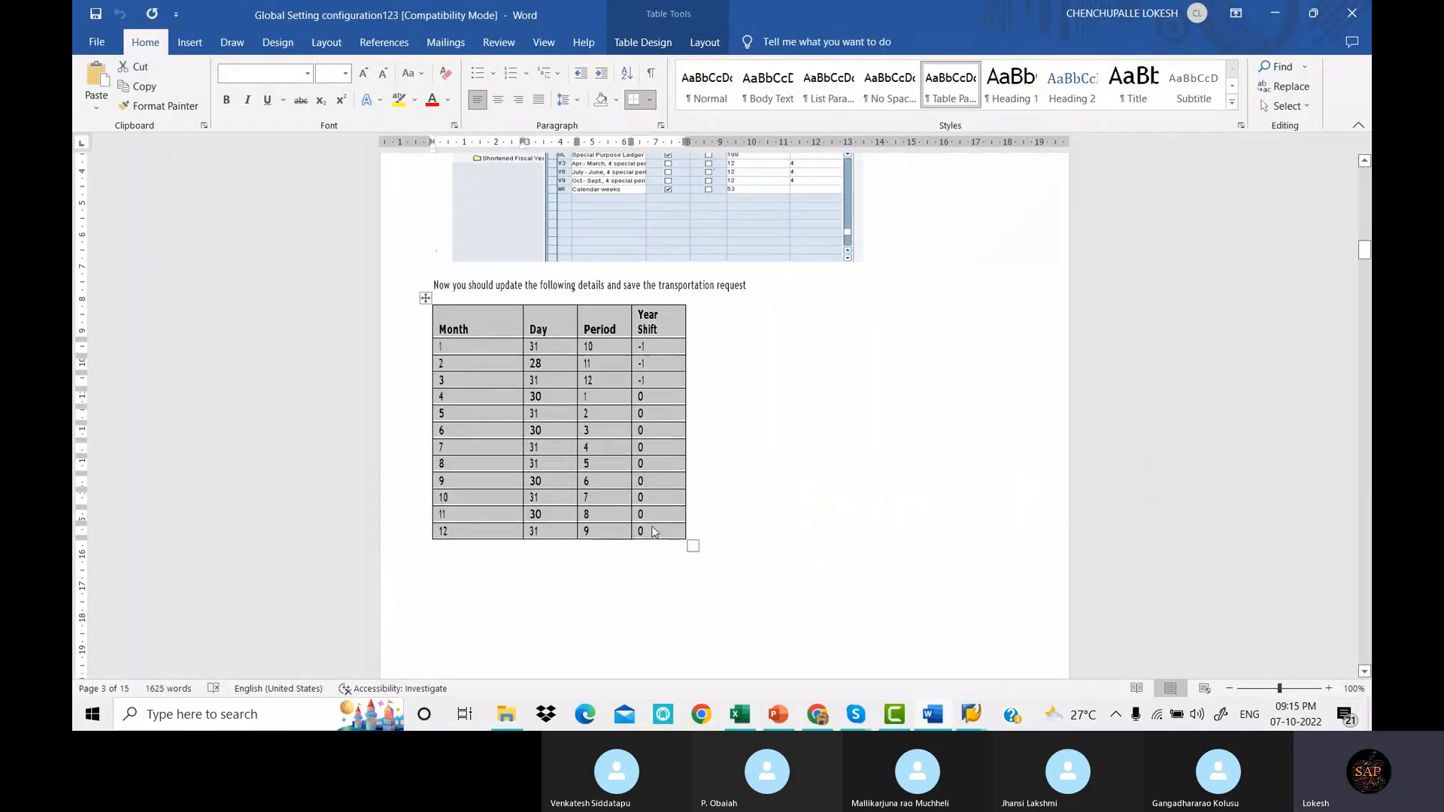
pyautogui.click(969, 718)
pyautogui.click(977, 661)
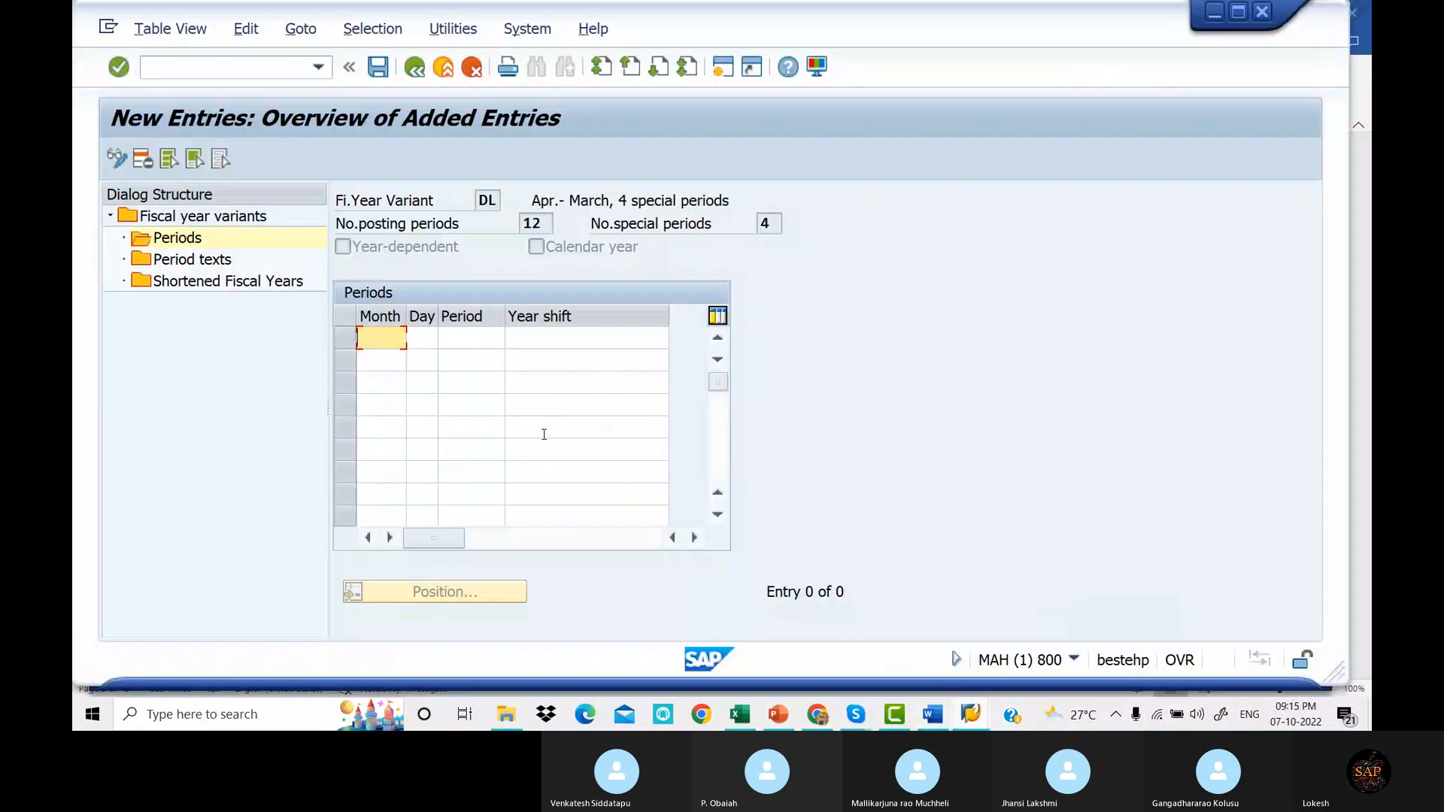
pyautogui.hotkey('ctrl', 'v')
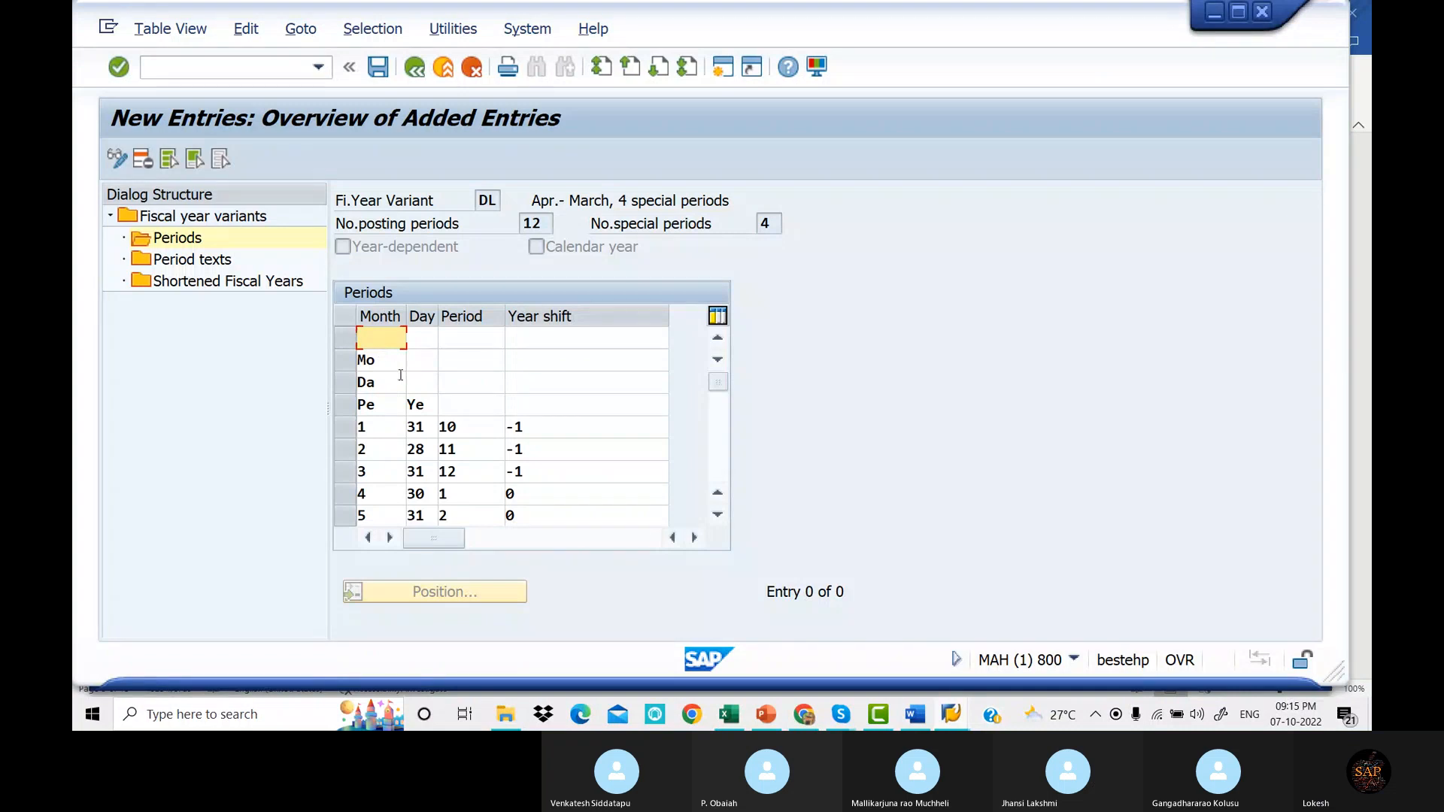
pyautogui.press('Return')
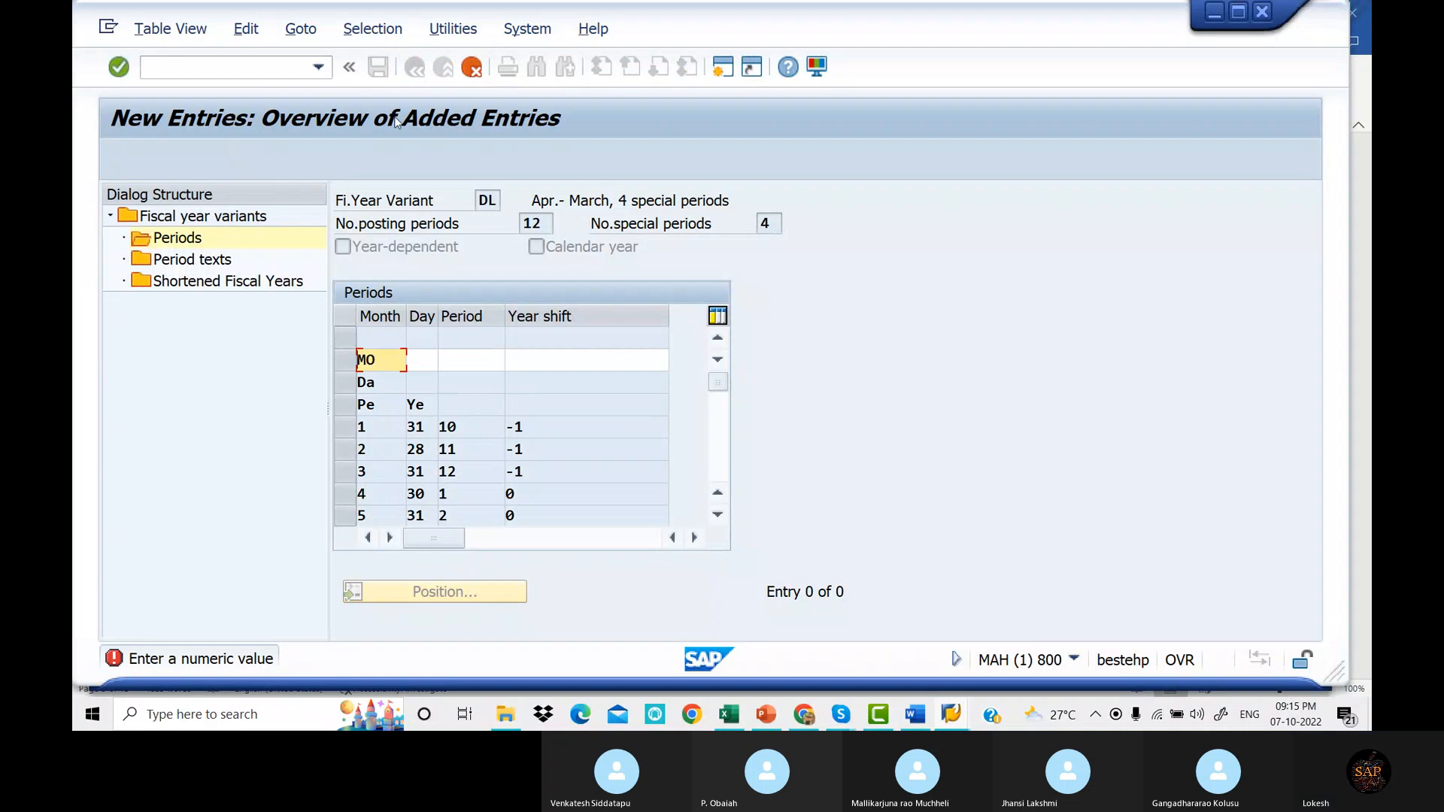
pyautogui.press('F12')
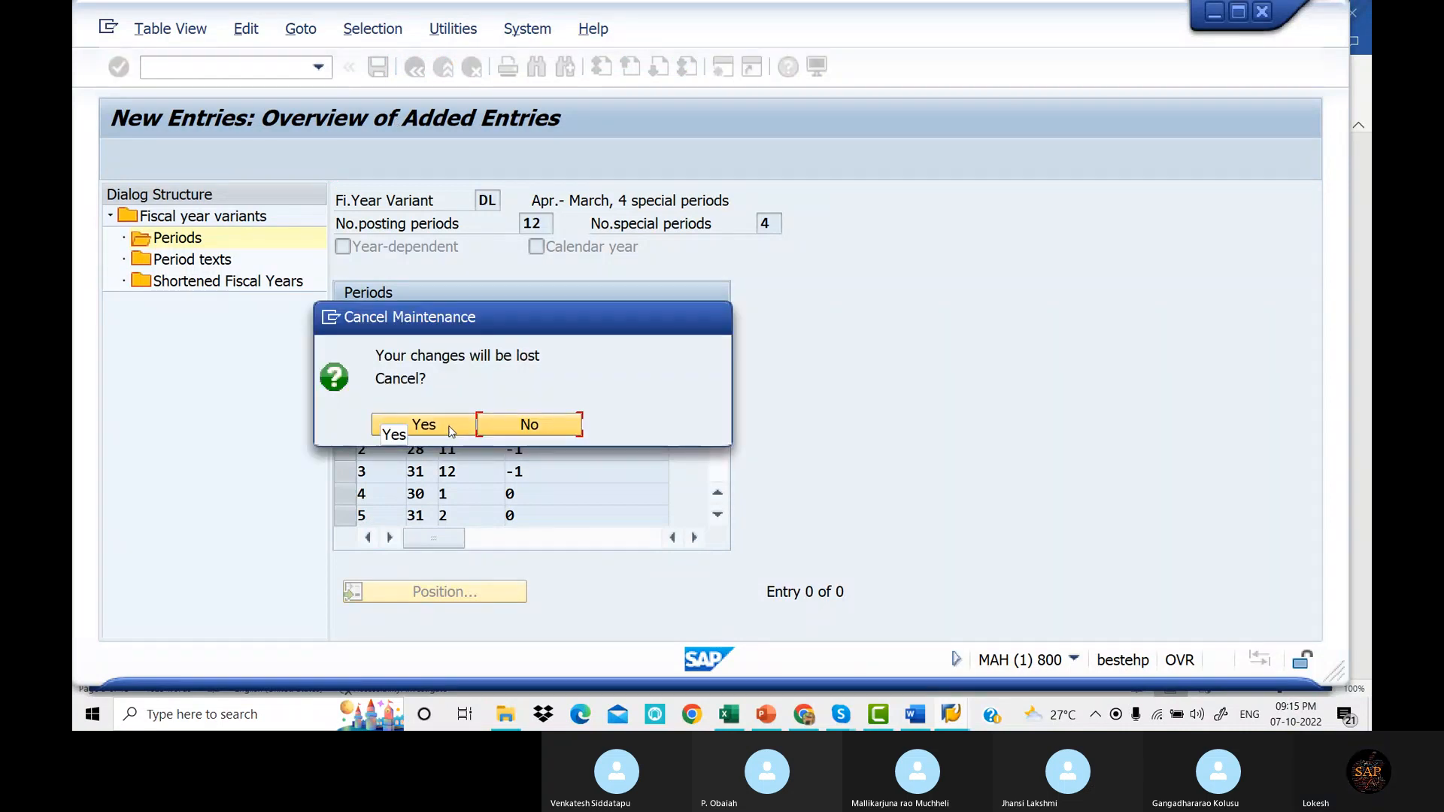
pyautogui.click(501, 430)
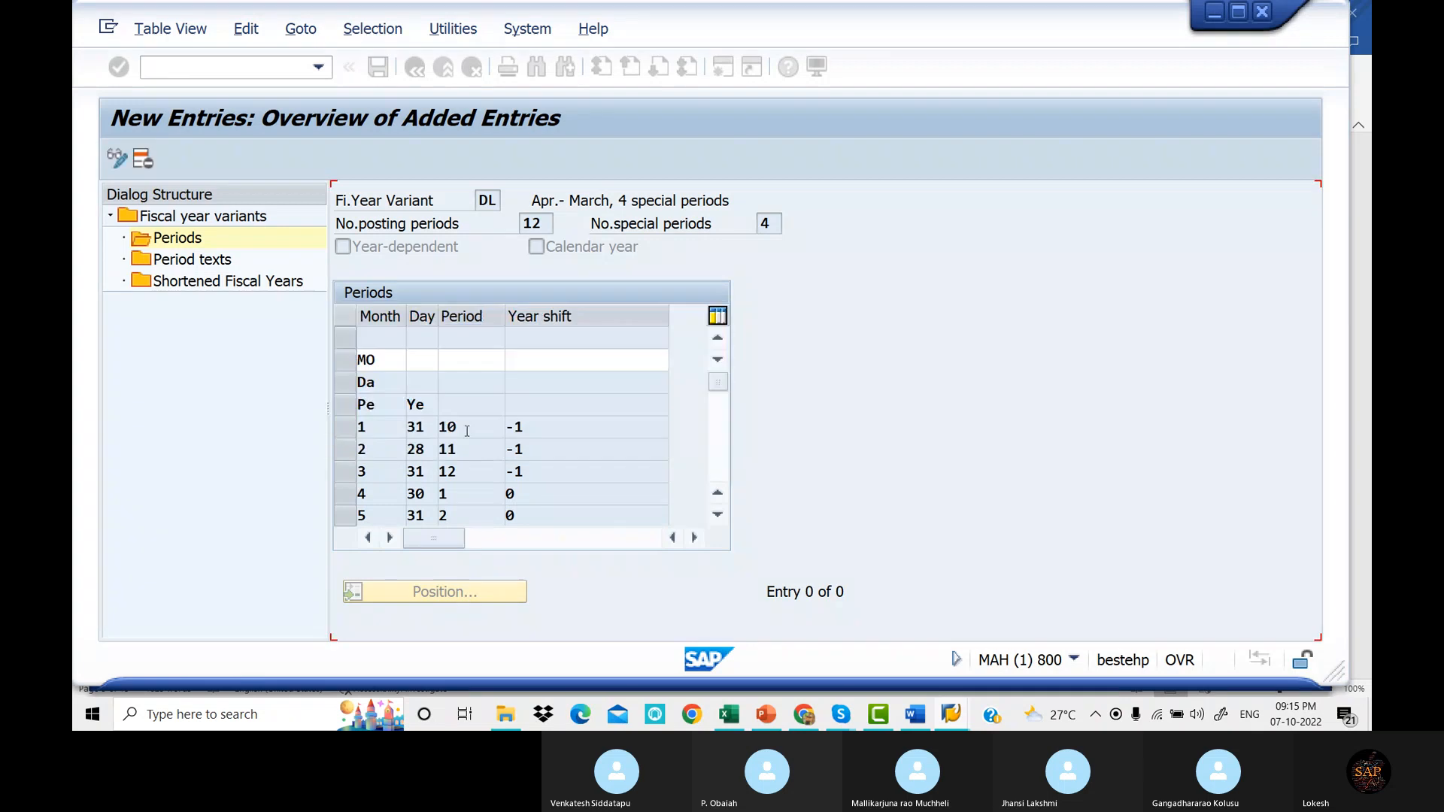
# Copy the Month, Day, Period and Year Shift rows in C8:F19 of the Excel workbook into variant DL's new period entries in SAP.
pyautogui.click(731, 717)
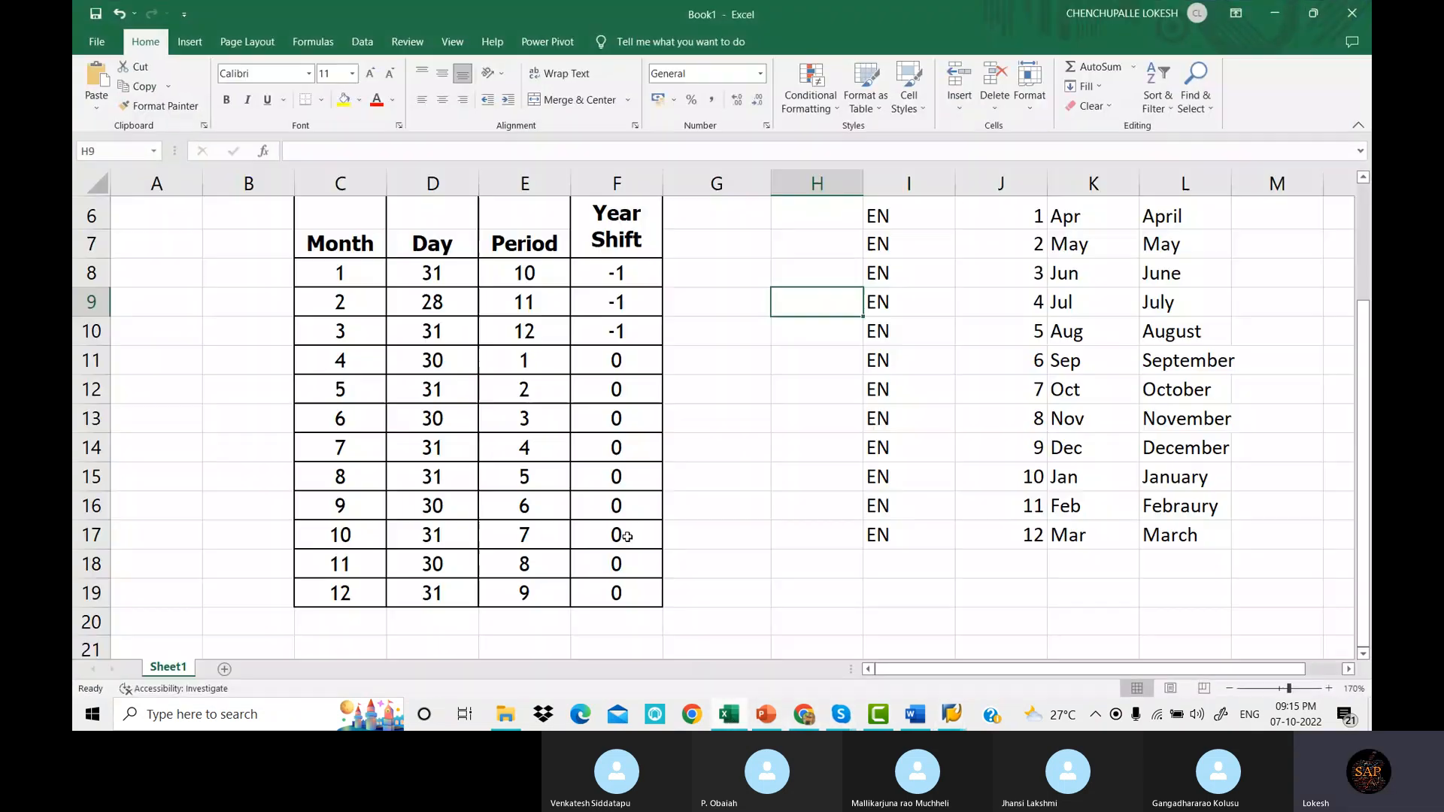
pyautogui.moveTo(369, 277); pyautogui.dragTo(628, 589)
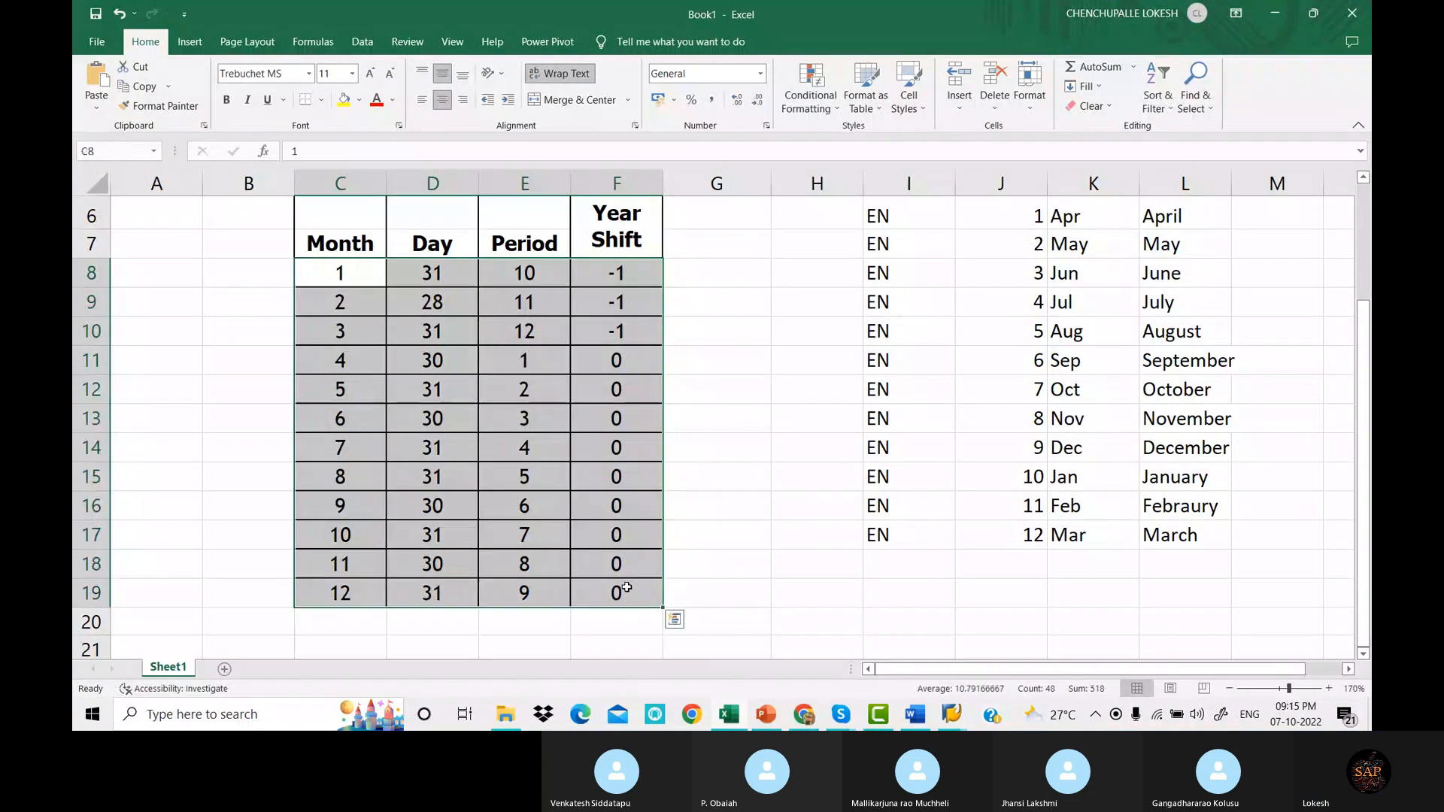
pyautogui.hotkey('ctrl', 'c')
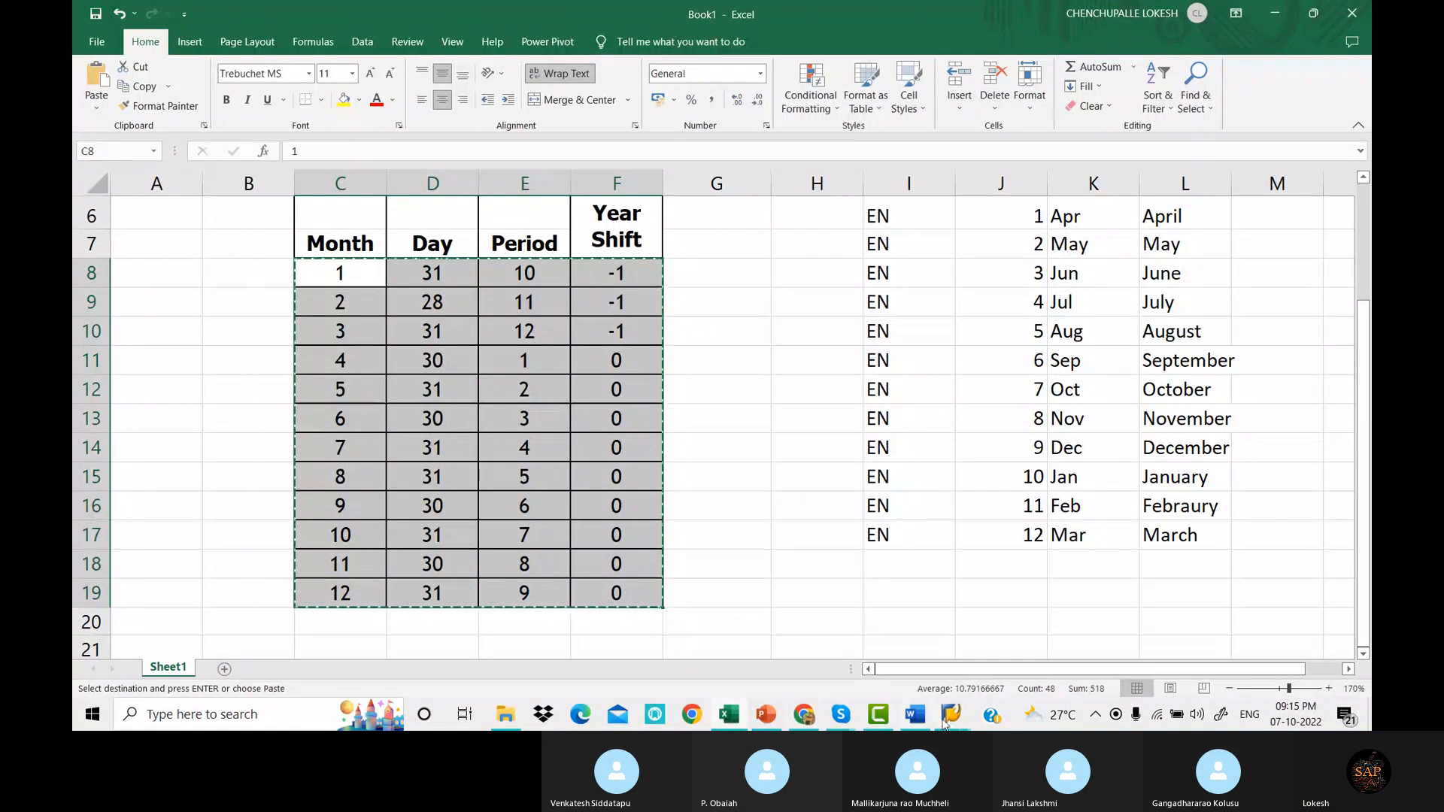
pyautogui.click(951, 714)
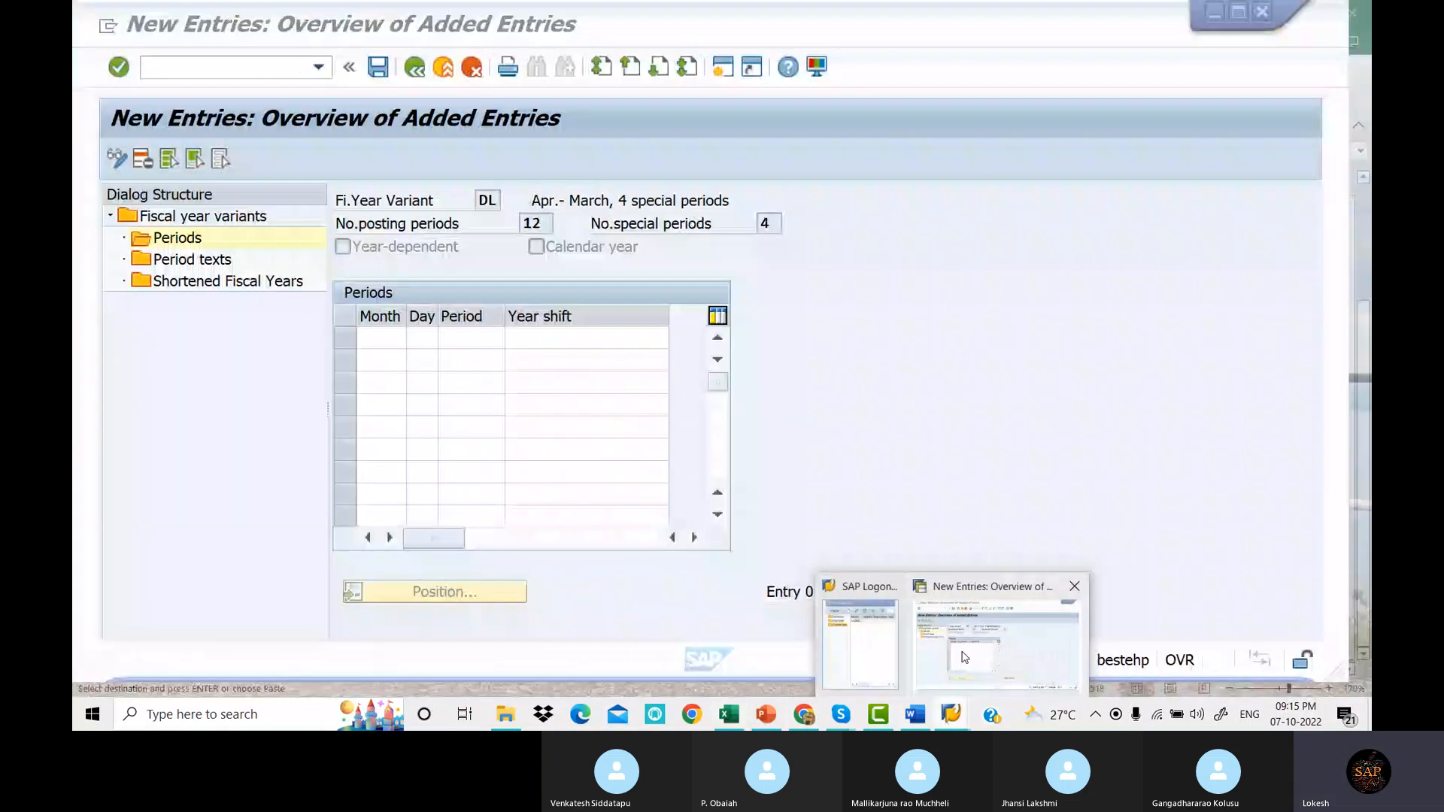
pyautogui.click(965, 656)
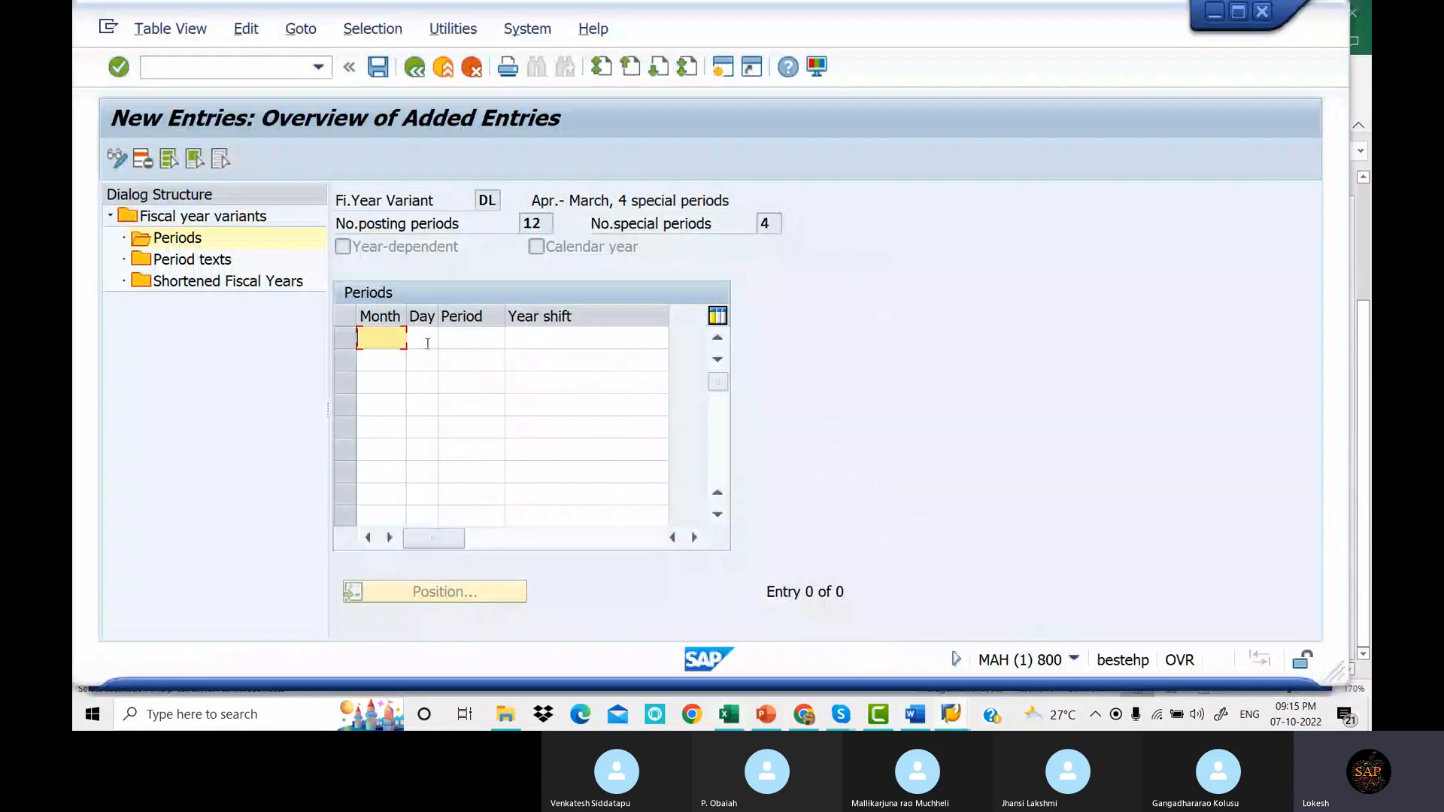
pyautogui.hotkey('ctrl', 'v')
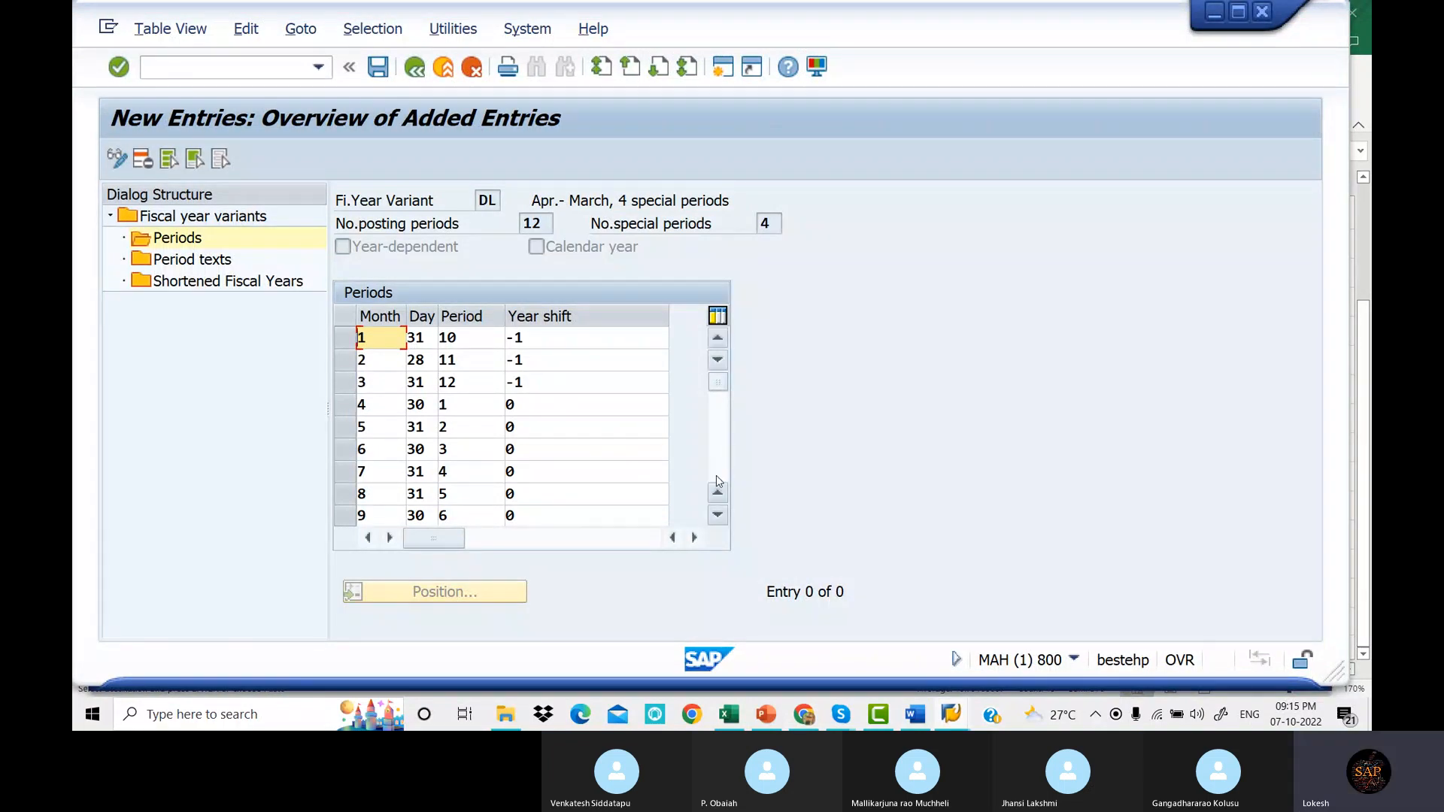
pyautogui.scroll(-3, 699, 451)
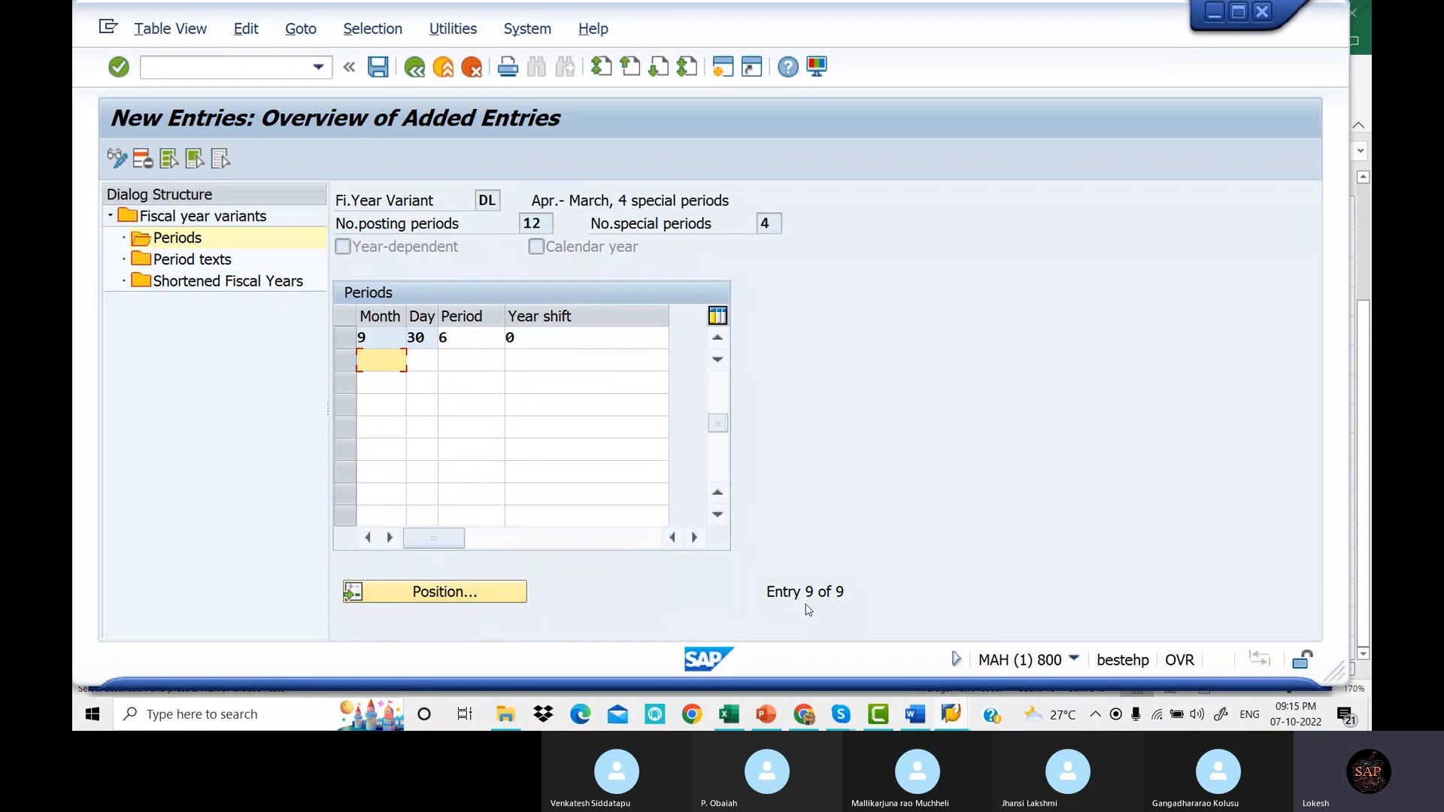
# Copy the rows for months 10 to 12 from the Excel workbook into the empty period entries below month 9 in SAP.
pyautogui.click(731, 721)
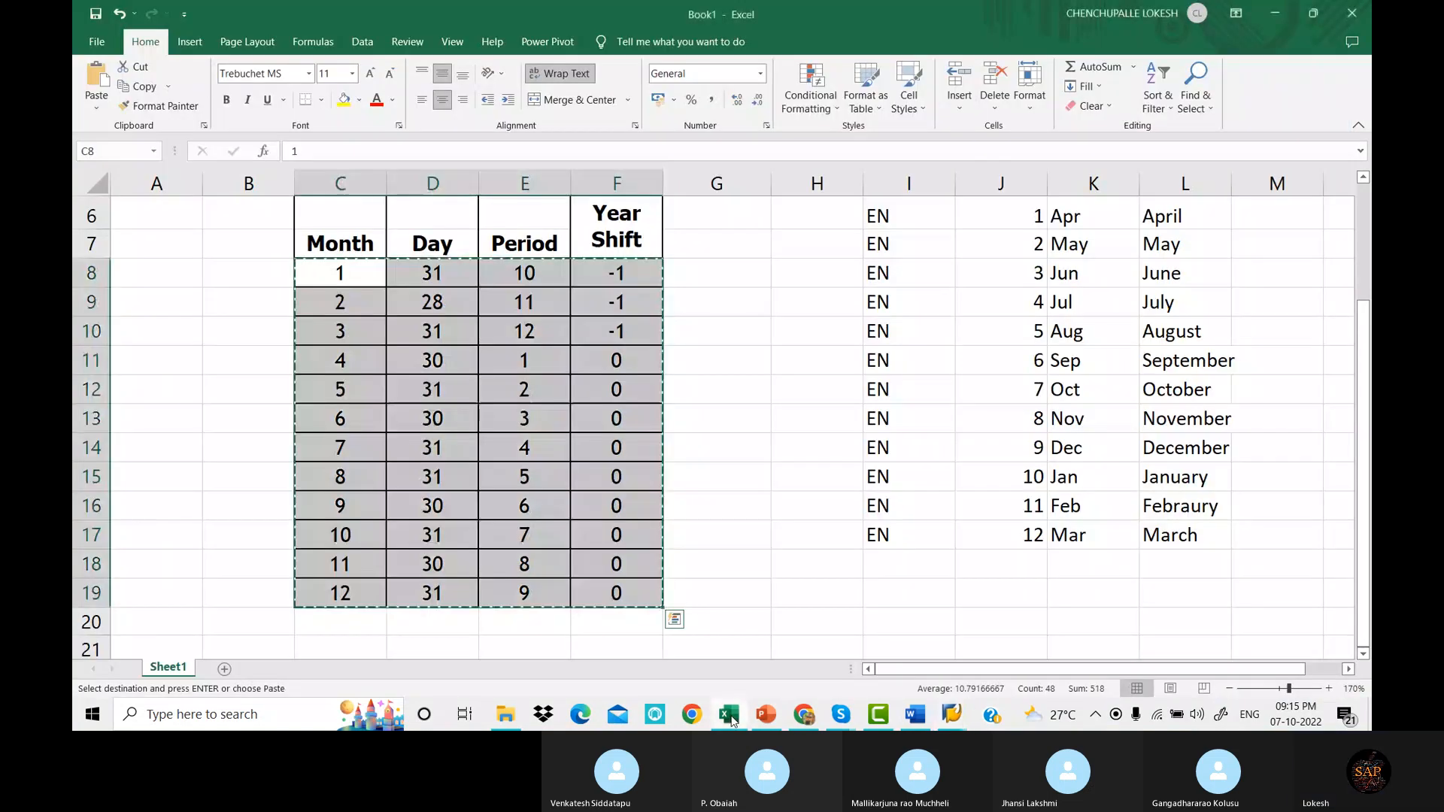
pyautogui.click(485, 535)
pyautogui.press('Escape')
pyautogui.moveTo(376, 536); pyautogui.dragTo(613, 593)
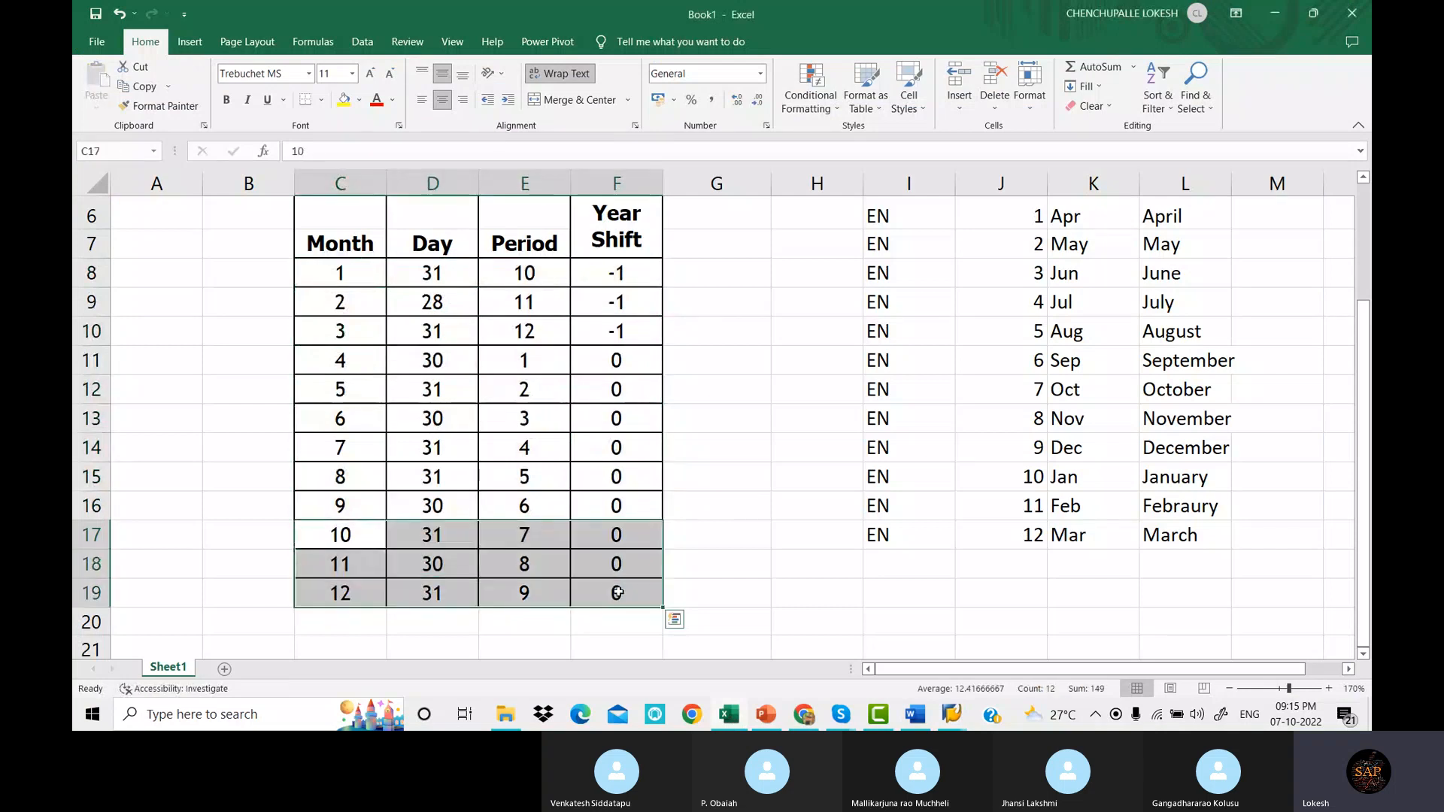
pyautogui.hotkey('ctrl', 'c')
pyautogui.click(953, 715)
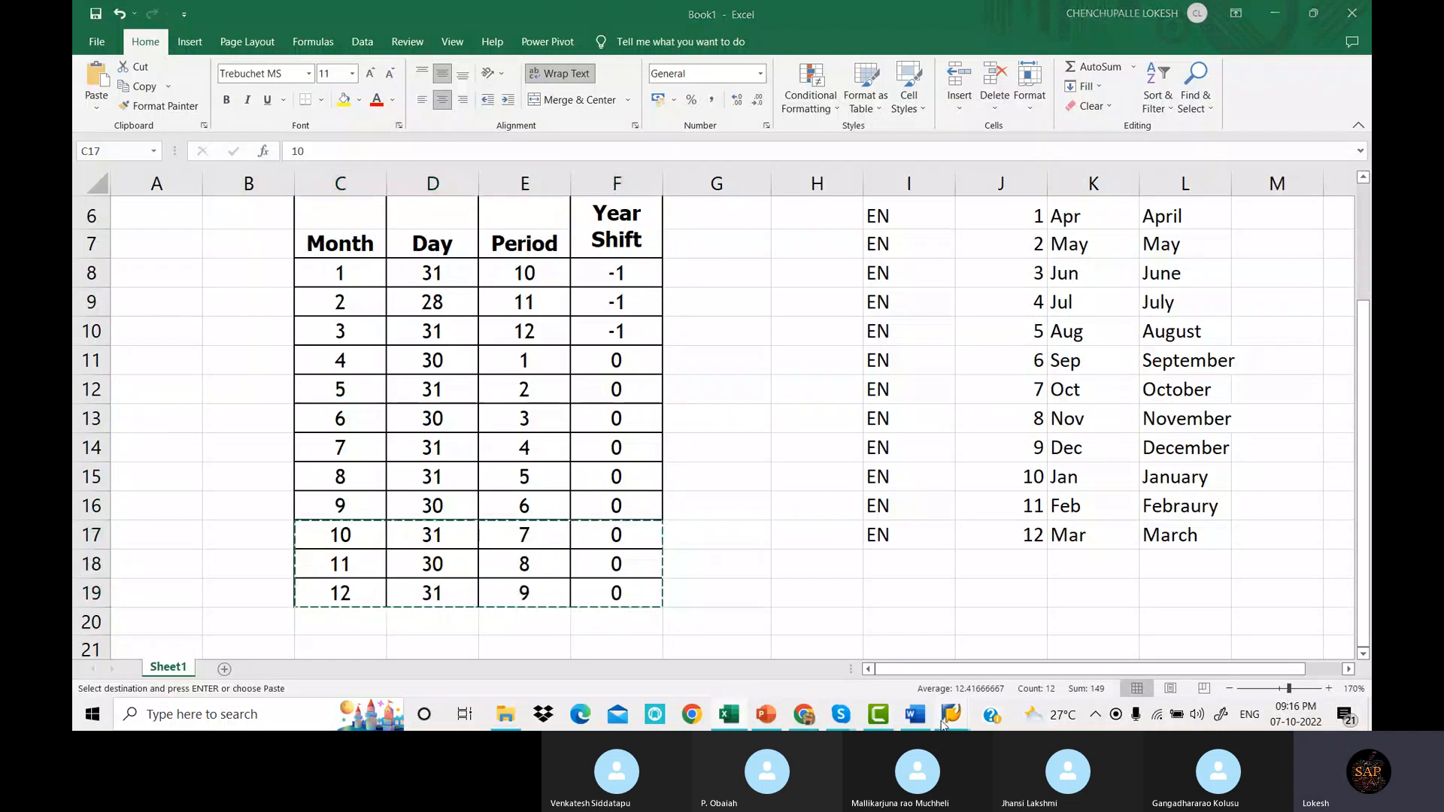
pyautogui.click(962, 662)
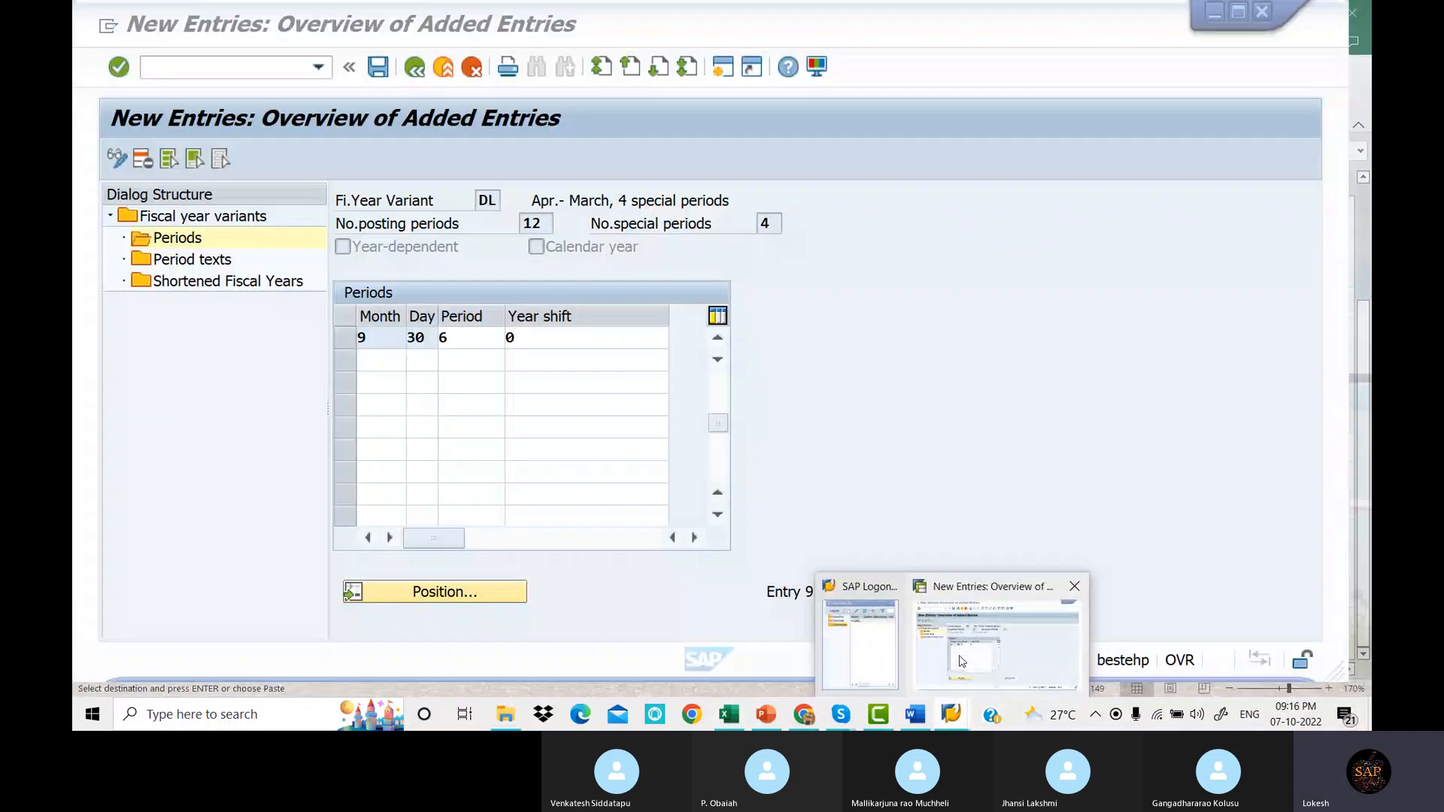
pyautogui.hotkey('ctrl', 'v')
pyautogui.click(382, 390)
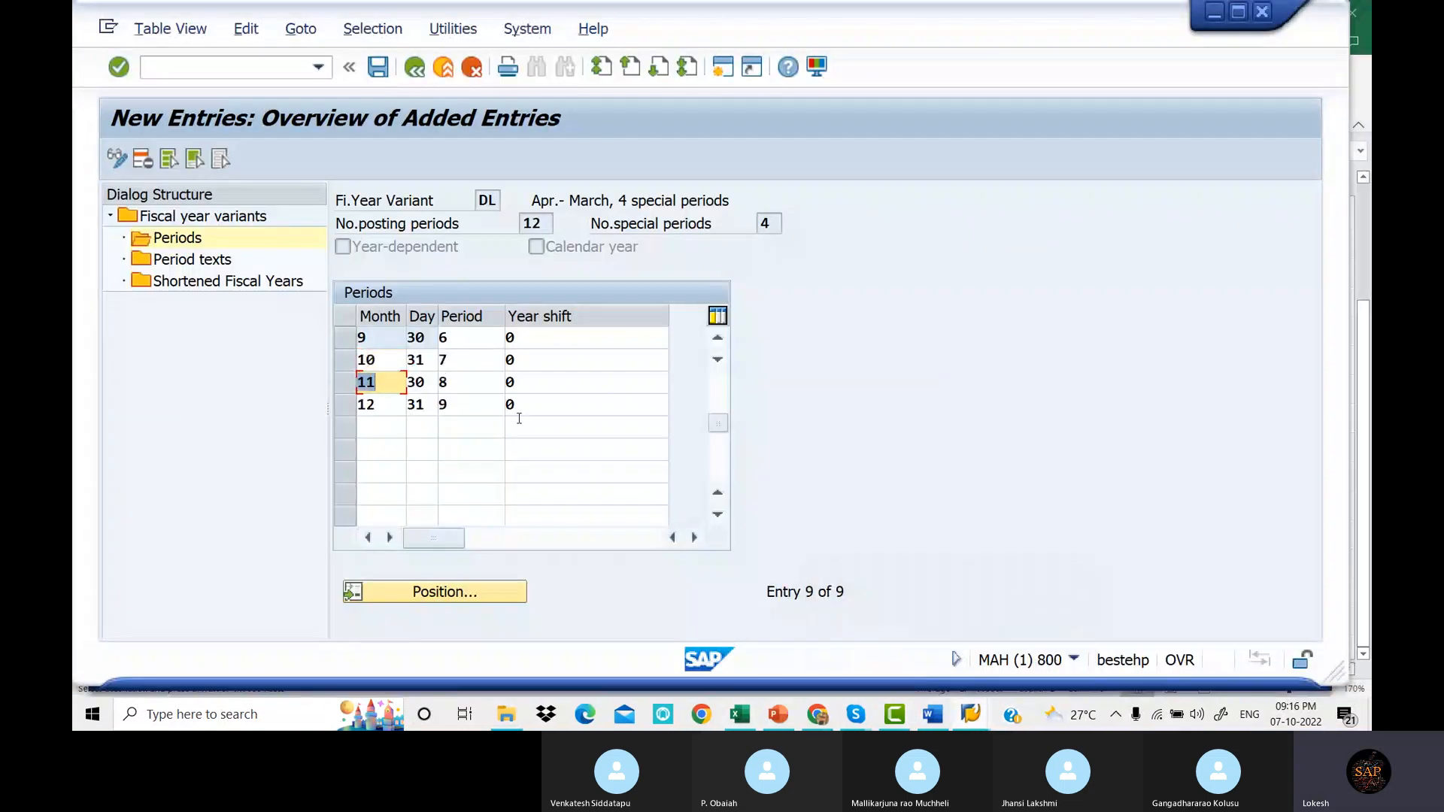
pyautogui.press('Return')
# Check the posting periods assigned to months 4, 5 and 6 and save variant DL's period entries.
pyautogui.scroll(1, 552, 431)
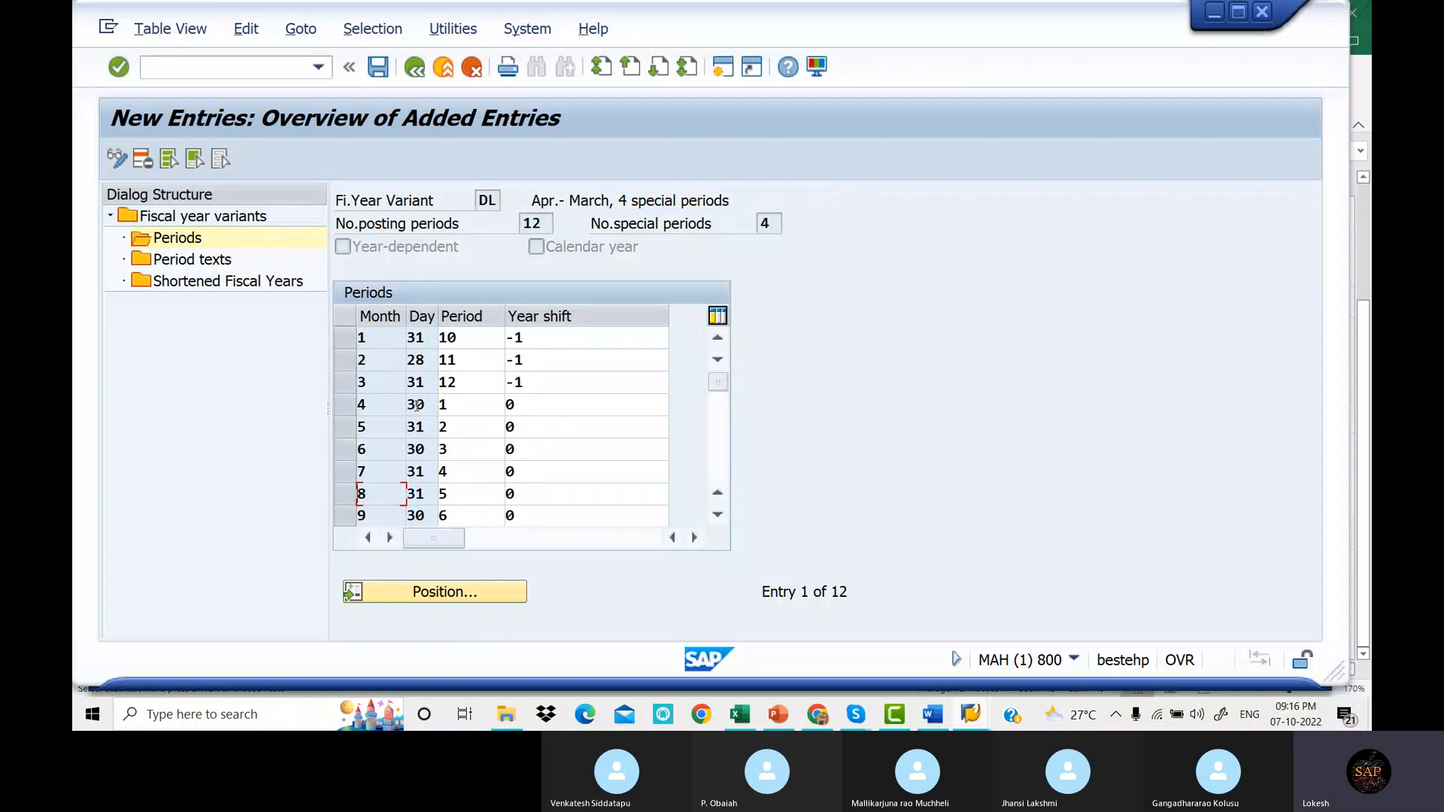
pyautogui.click(479, 404)
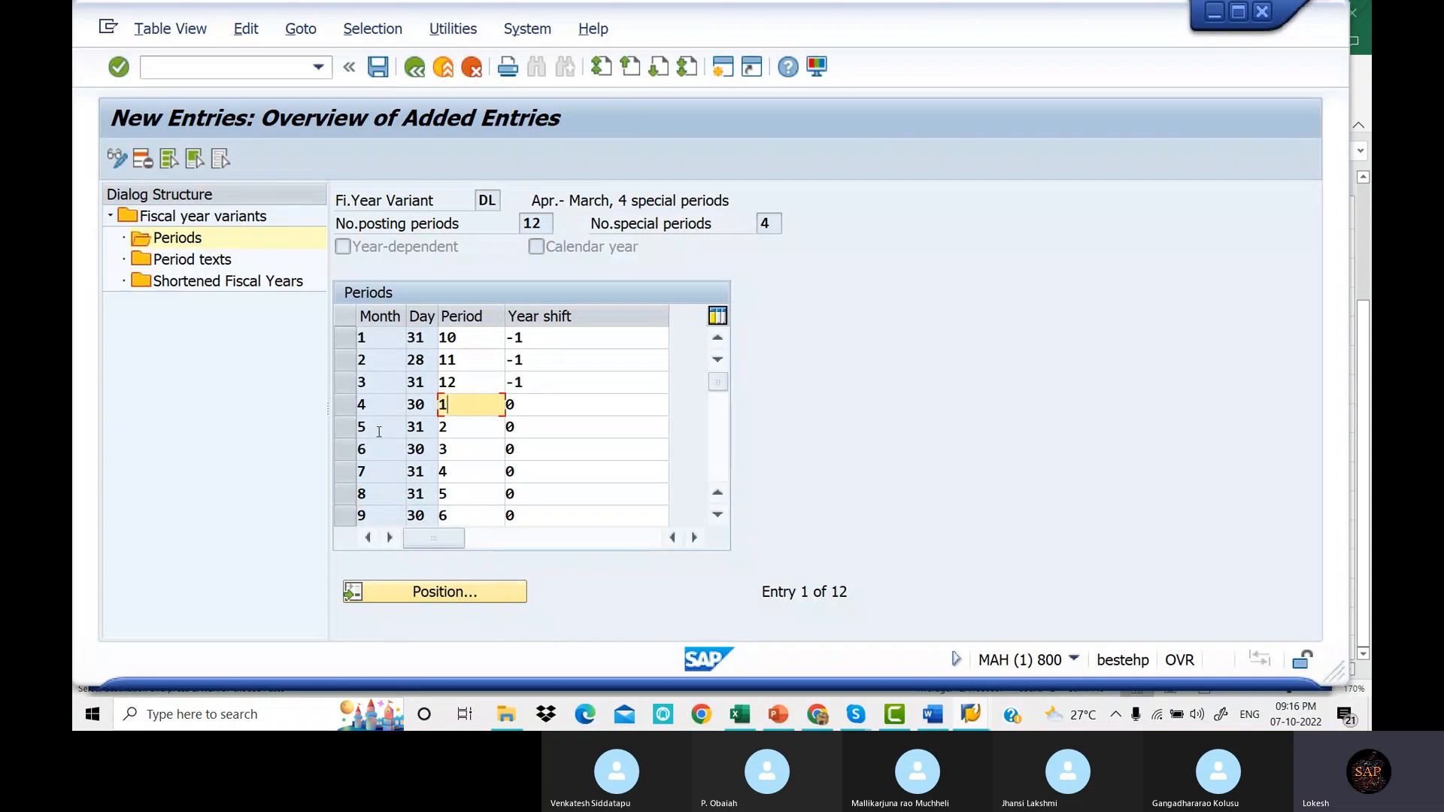
pyautogui.click(461, 429)
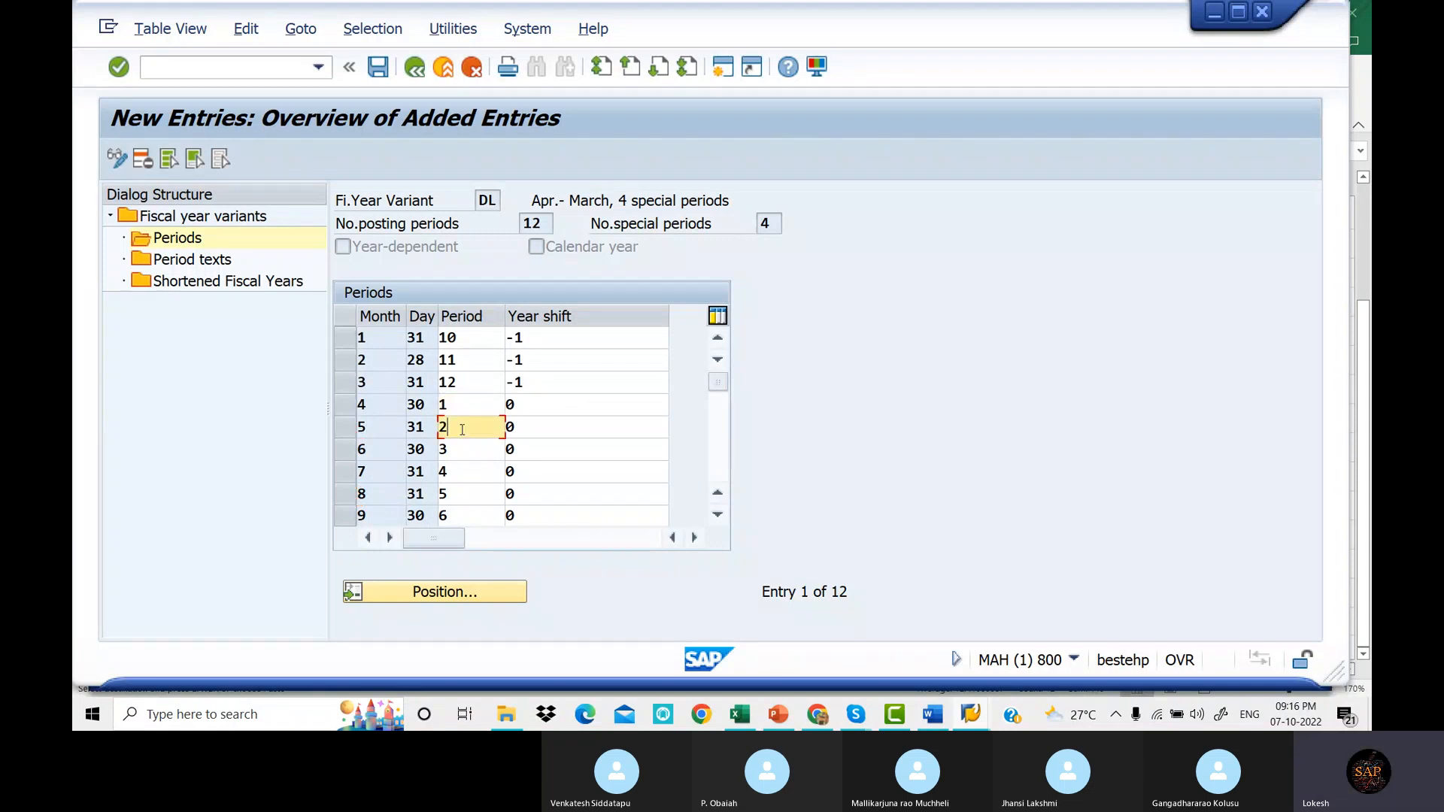
pyautogui.click(381, 457)
pyautogui.click(456, 449)
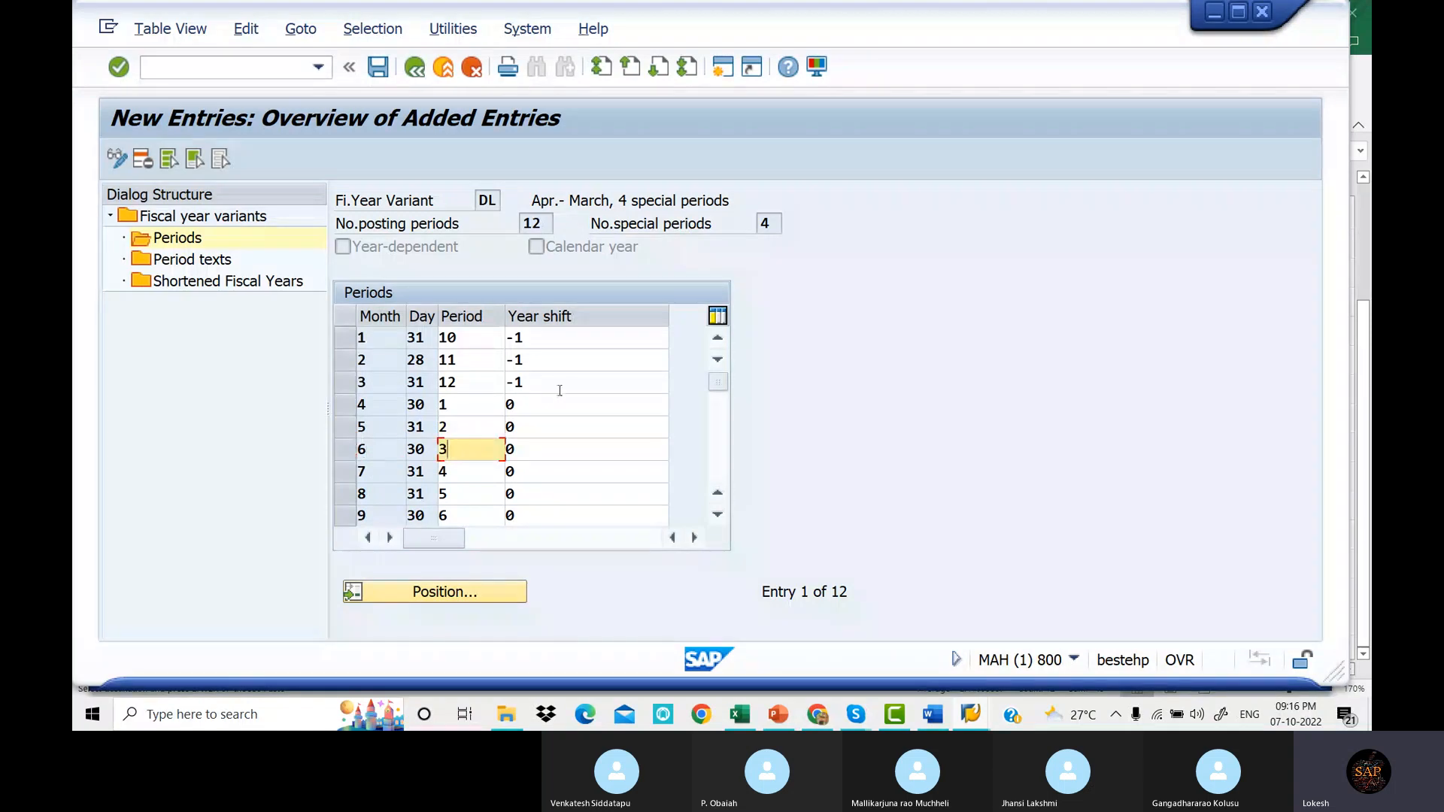
pyautogui.click(382, 71)
# Start new Period texts entries for variant DL and fill them with the EN month texts in I6:L17 of the Excel workbook.
pyautogui.doubleClick(202, 270)
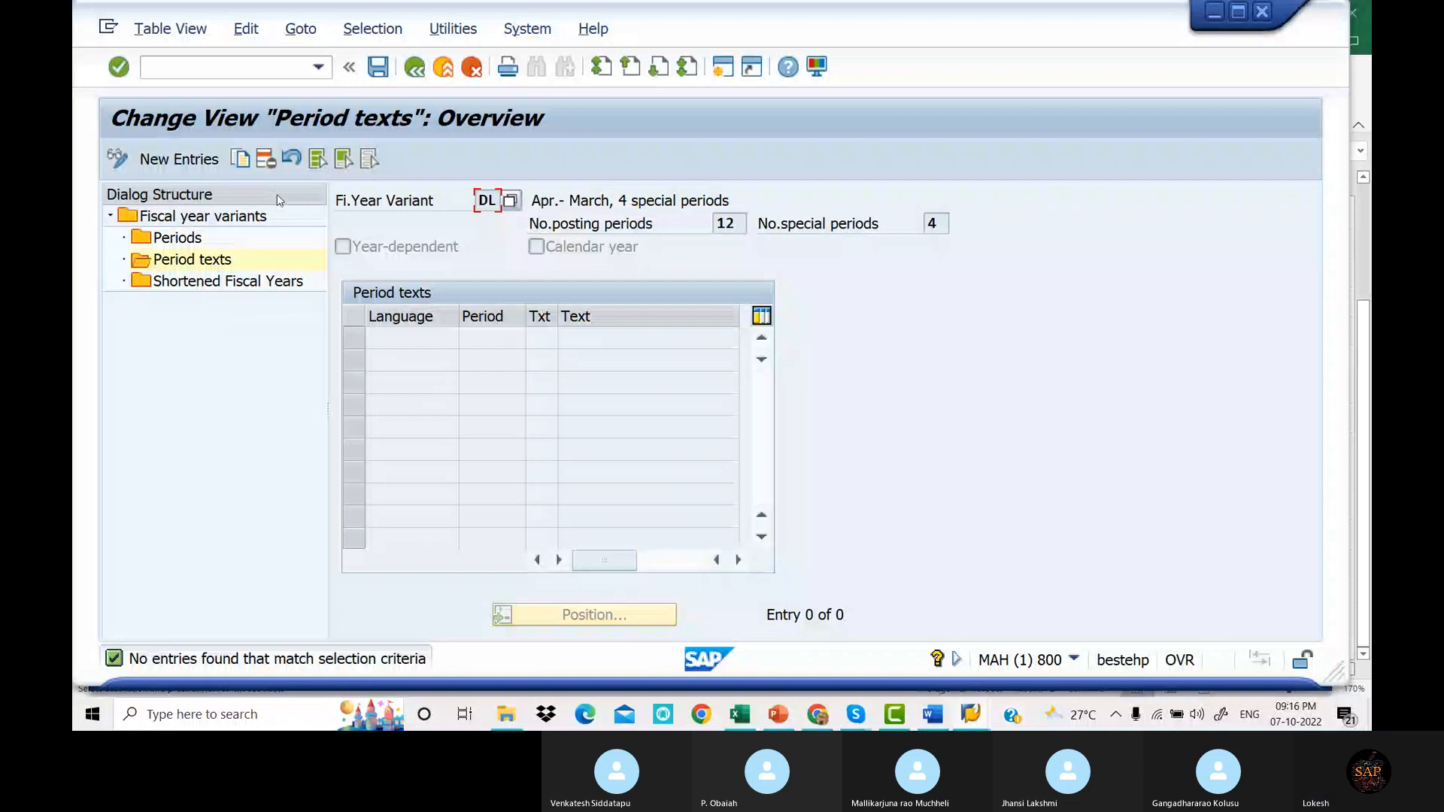
pyautogui.click(208, 162)
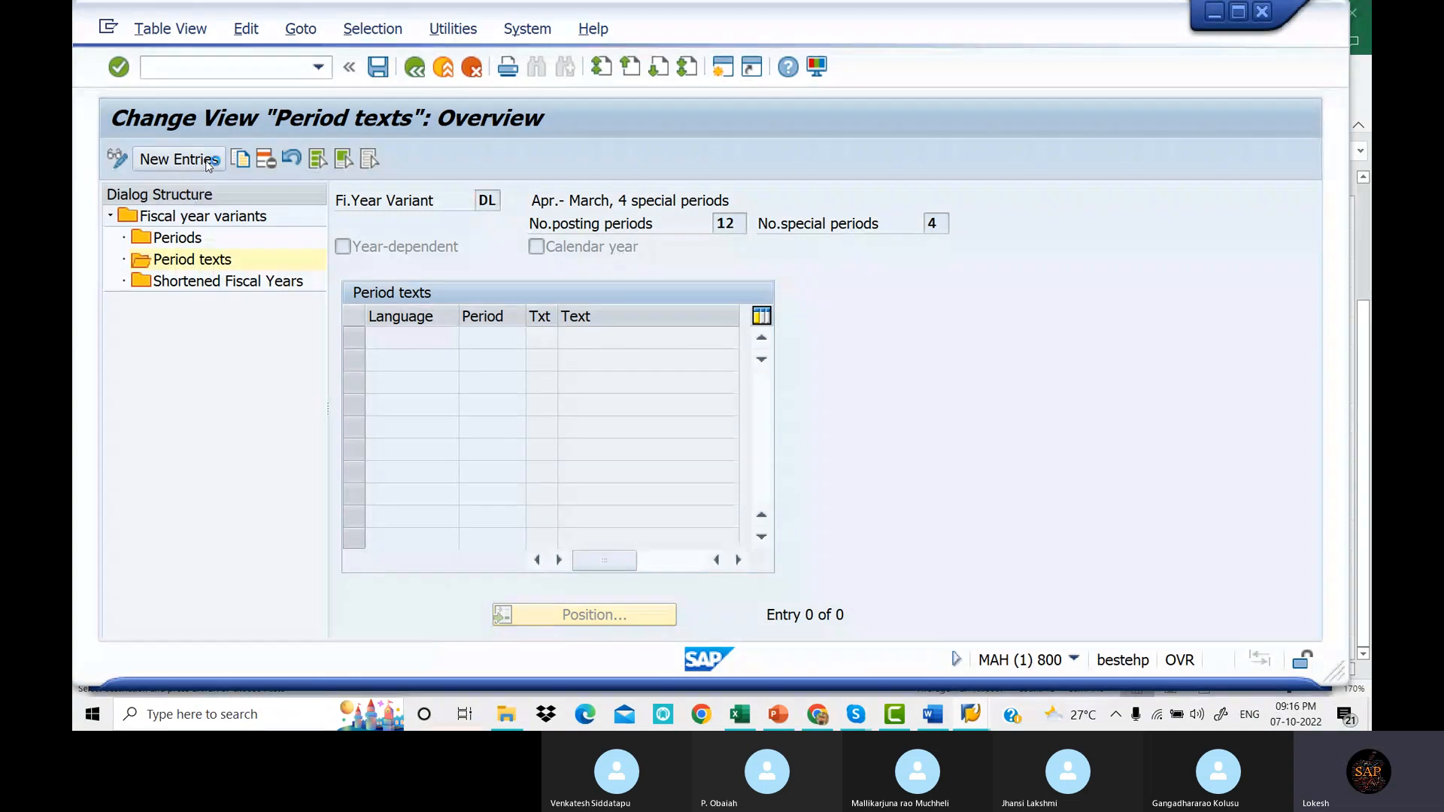
pyautogui.click(739, 715)
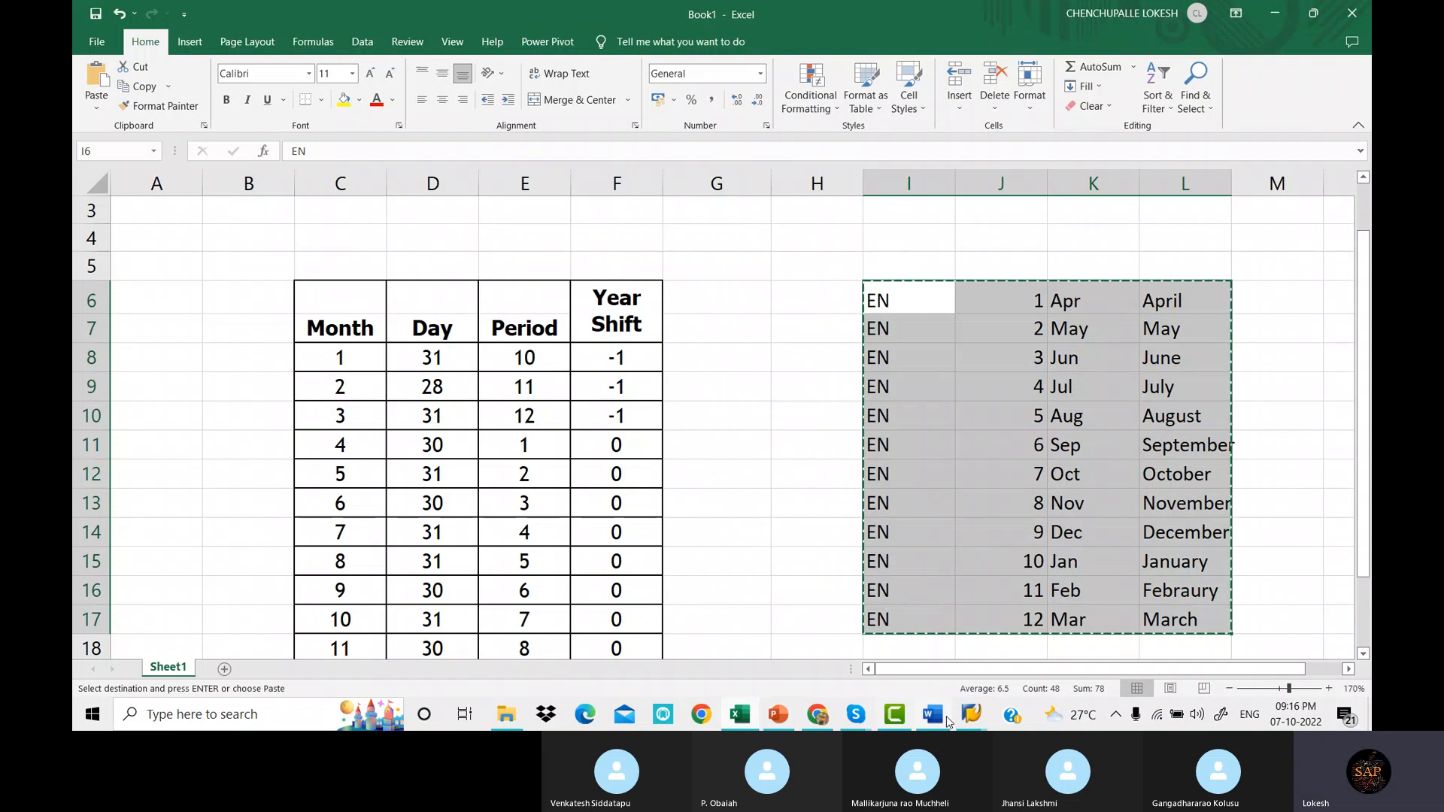
pyautogui.click(970, 719)
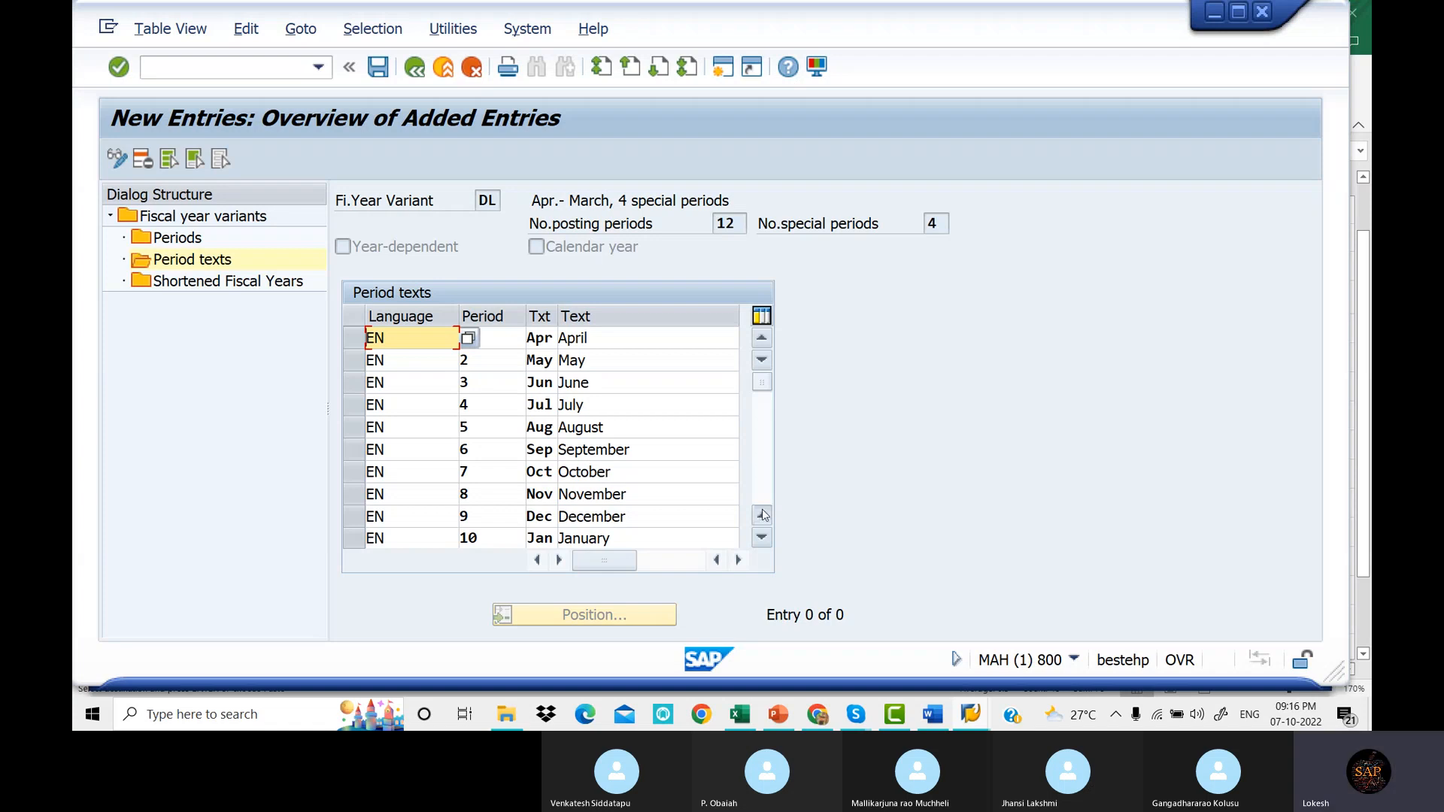
# Copy the period text rows for periods 11 and 12 in I16:L17 of the Excel workbook into the empty entries below period 10 in SAP.
pyautogui.hotkey('alt', 'Tab')
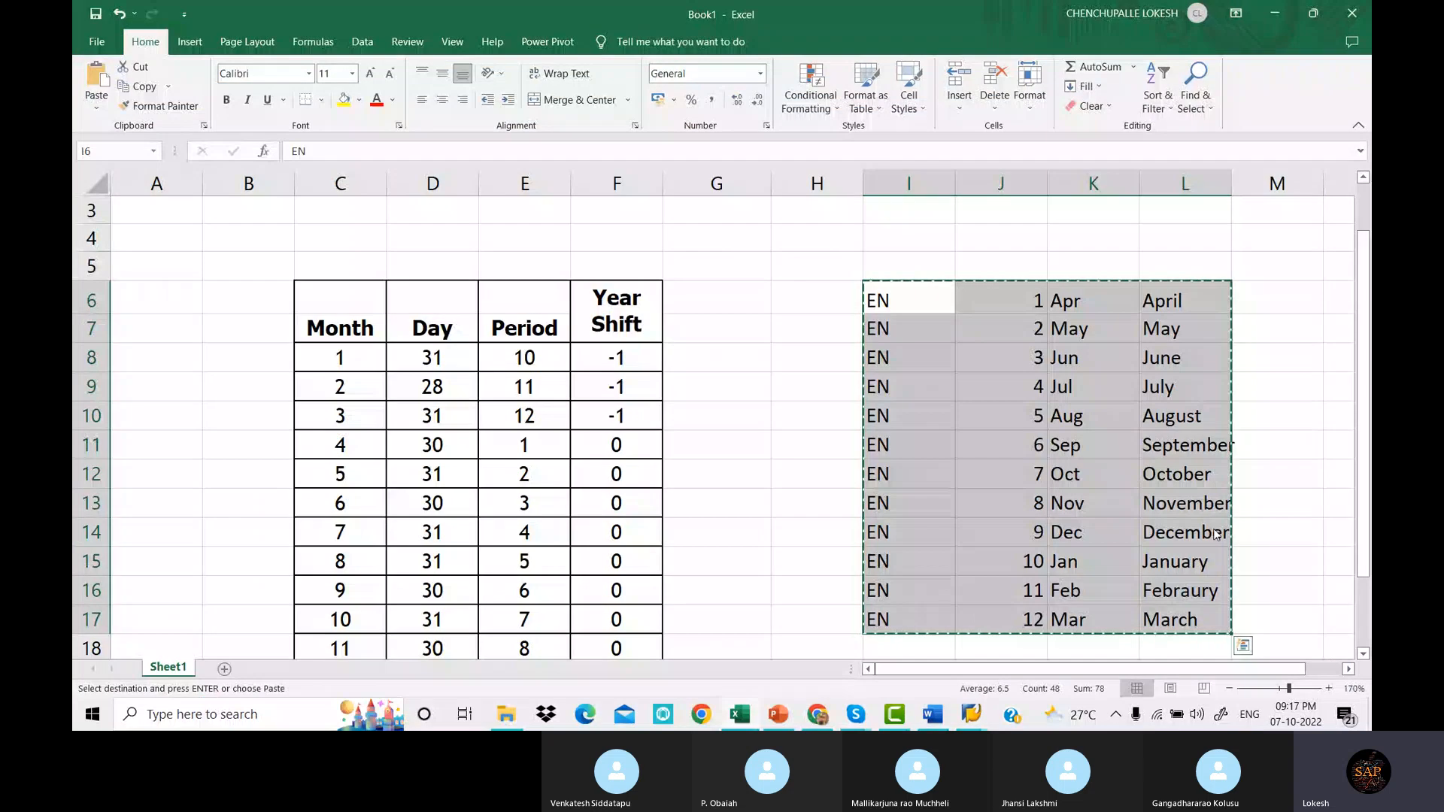
pyautogui.click(1312, 89)
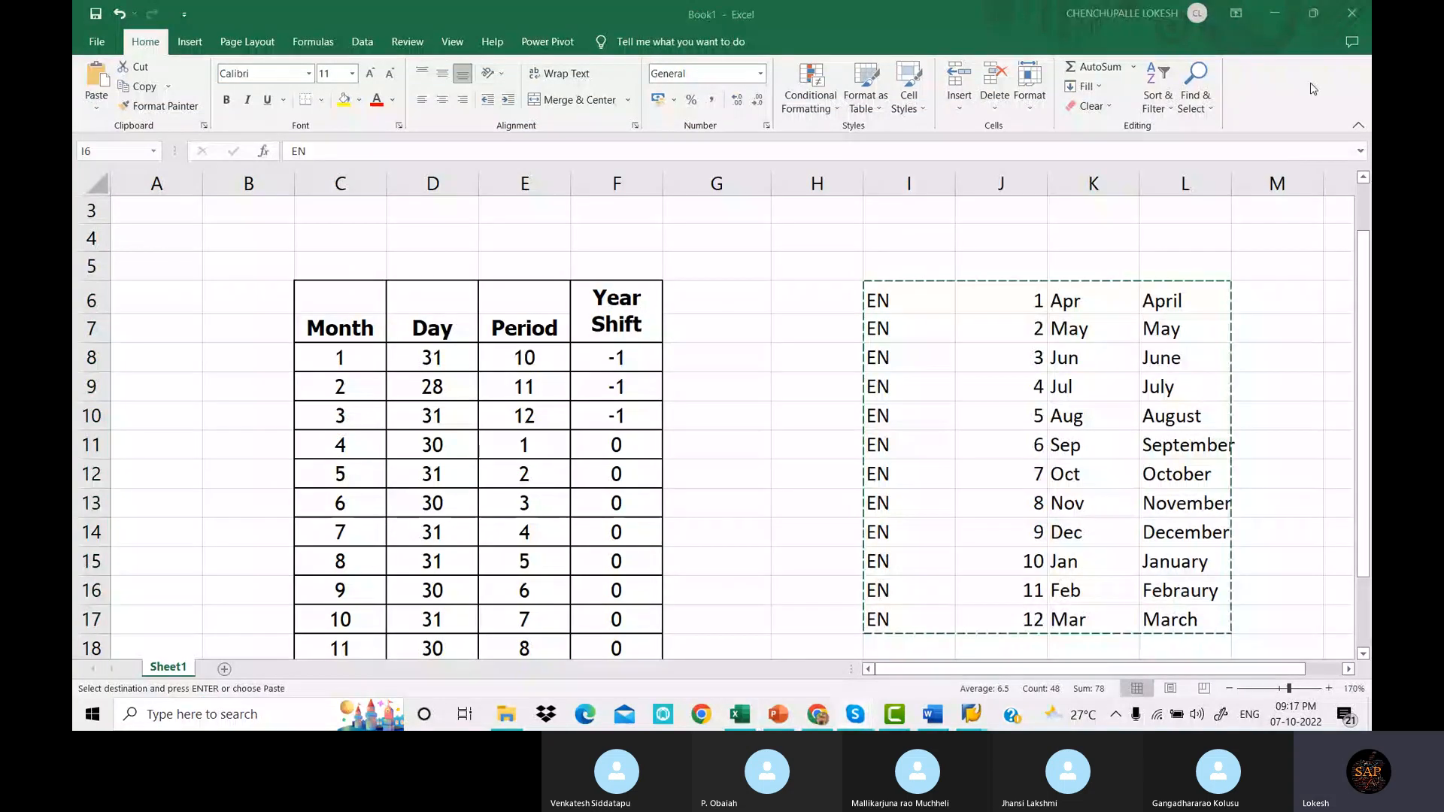
pyautogui.moveTo(902, 591); pyautogui.dragTo(1181, 618)
pyautogui.hotkey('ctrl', 'c')
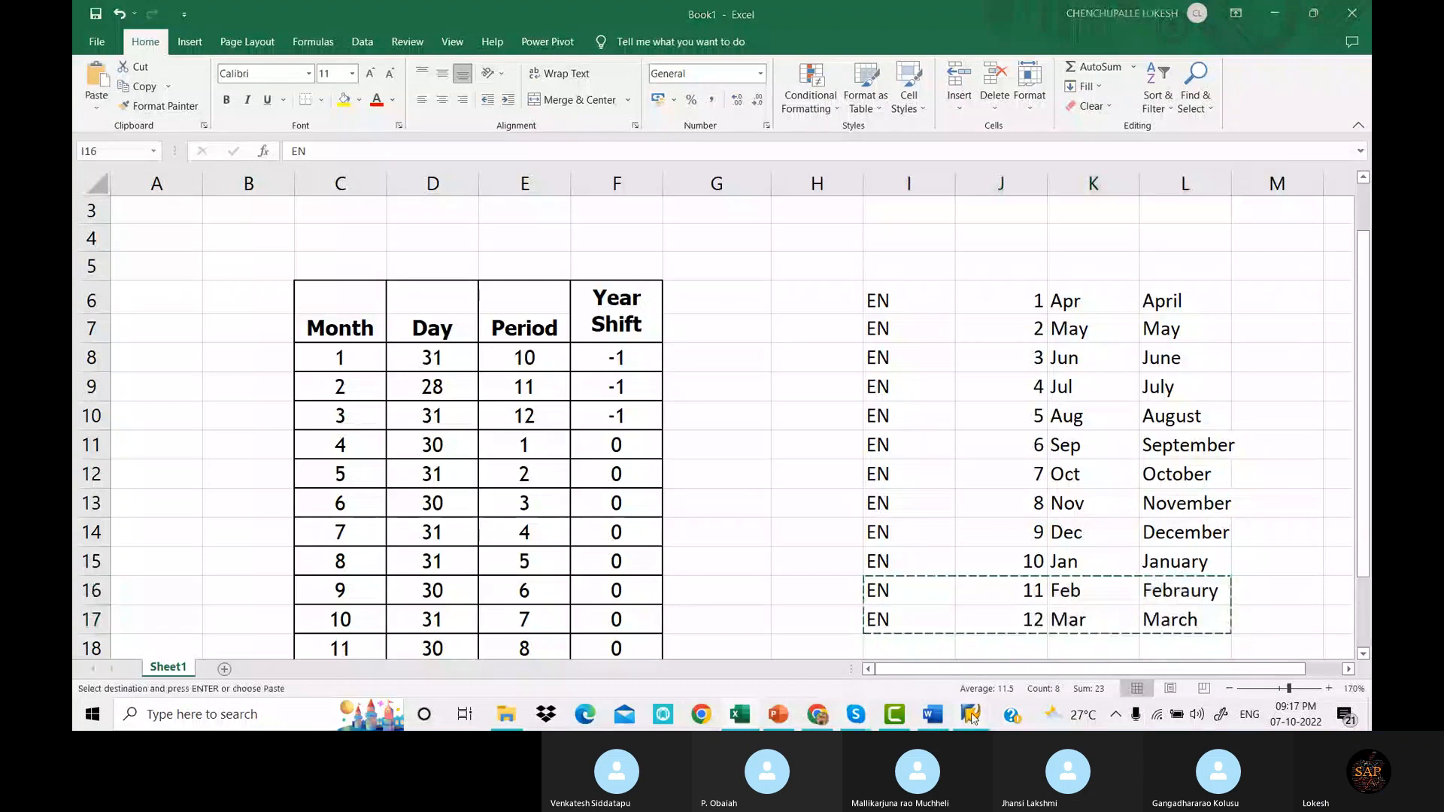
pyautogui.moveTo(970, 713)
pyautogui.click(1009, 669)
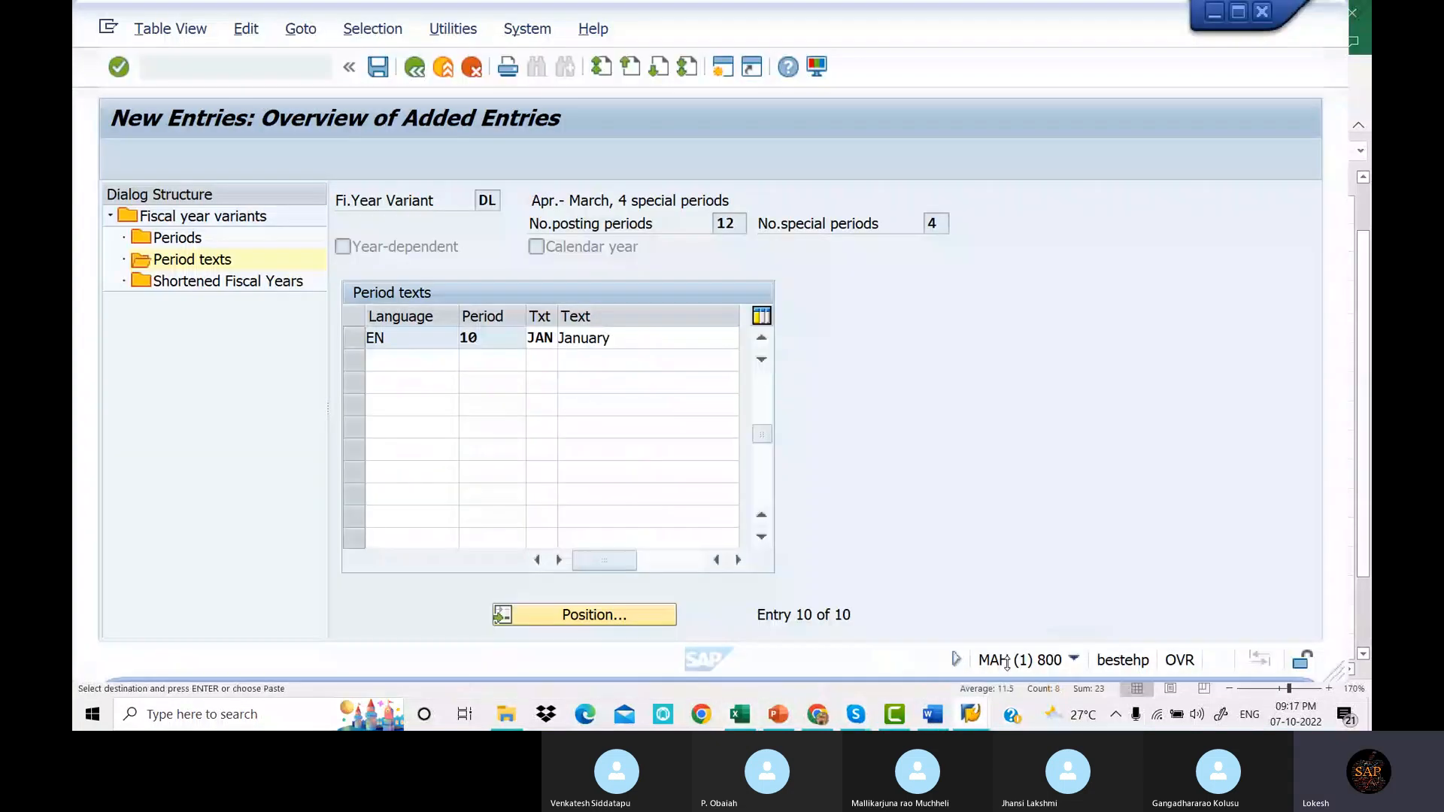
pyautogui.click(437, 361)
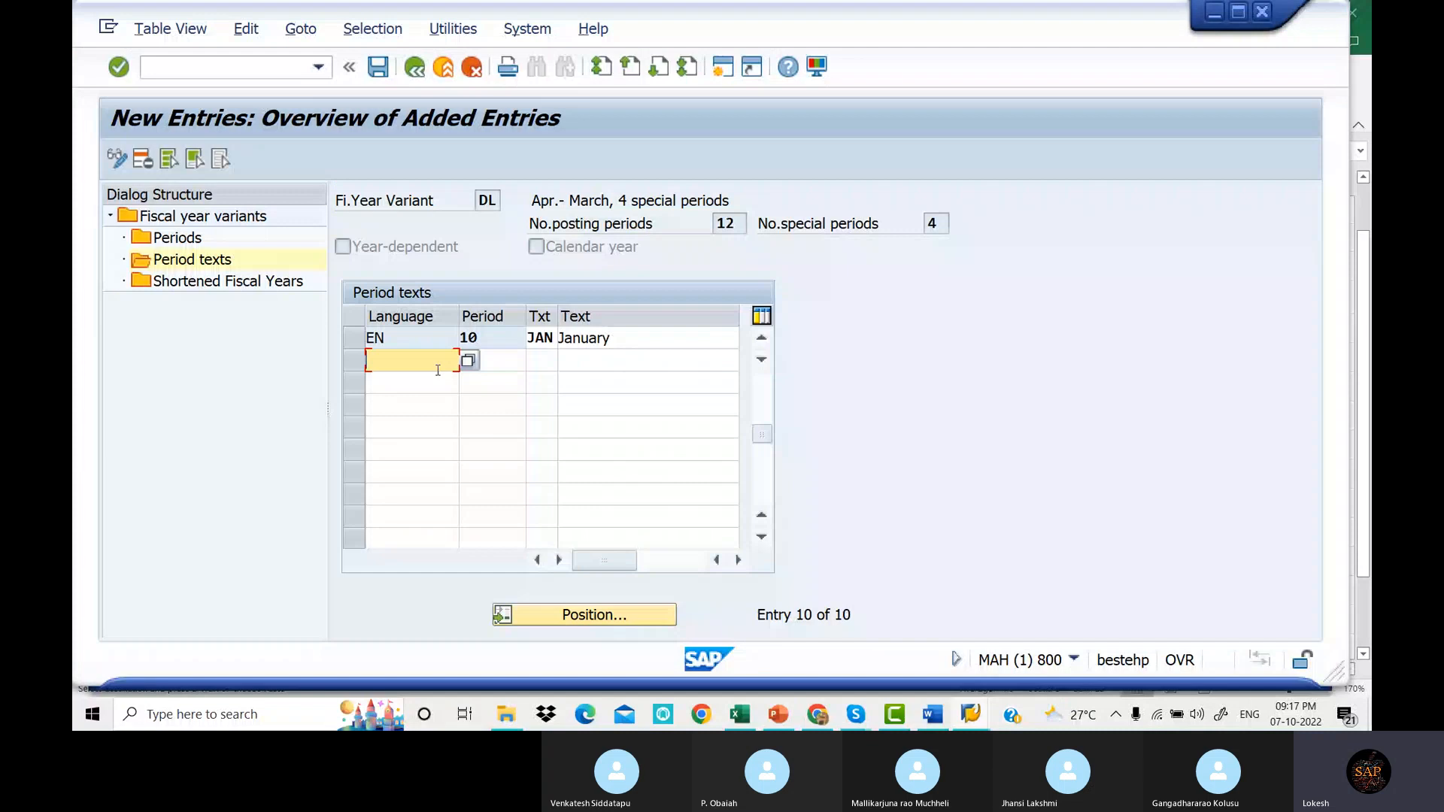
pyautogui.hotkey('ctrl', 'v')
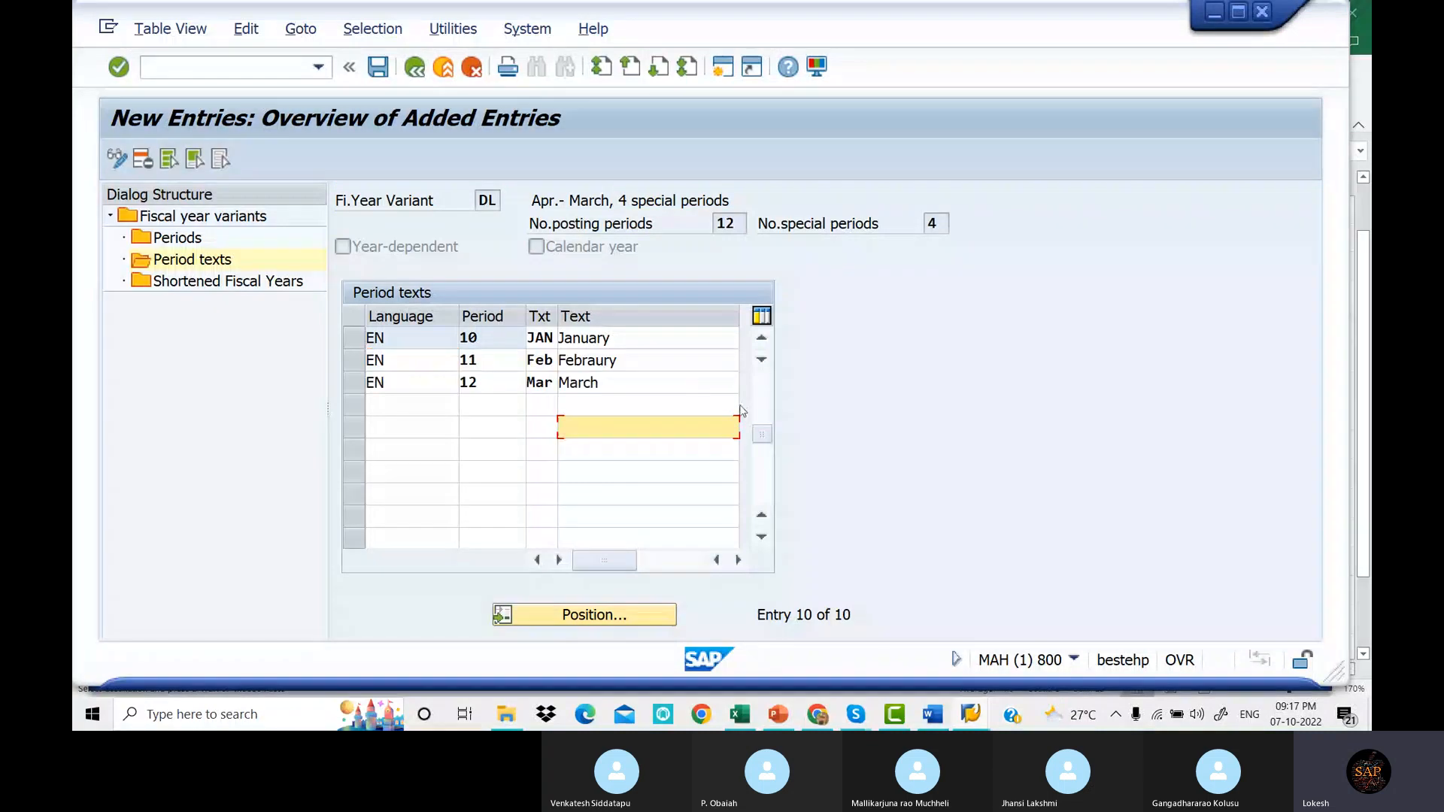
pyautogui.press('Return')
pyautogui.scroll(1, 671, 397)
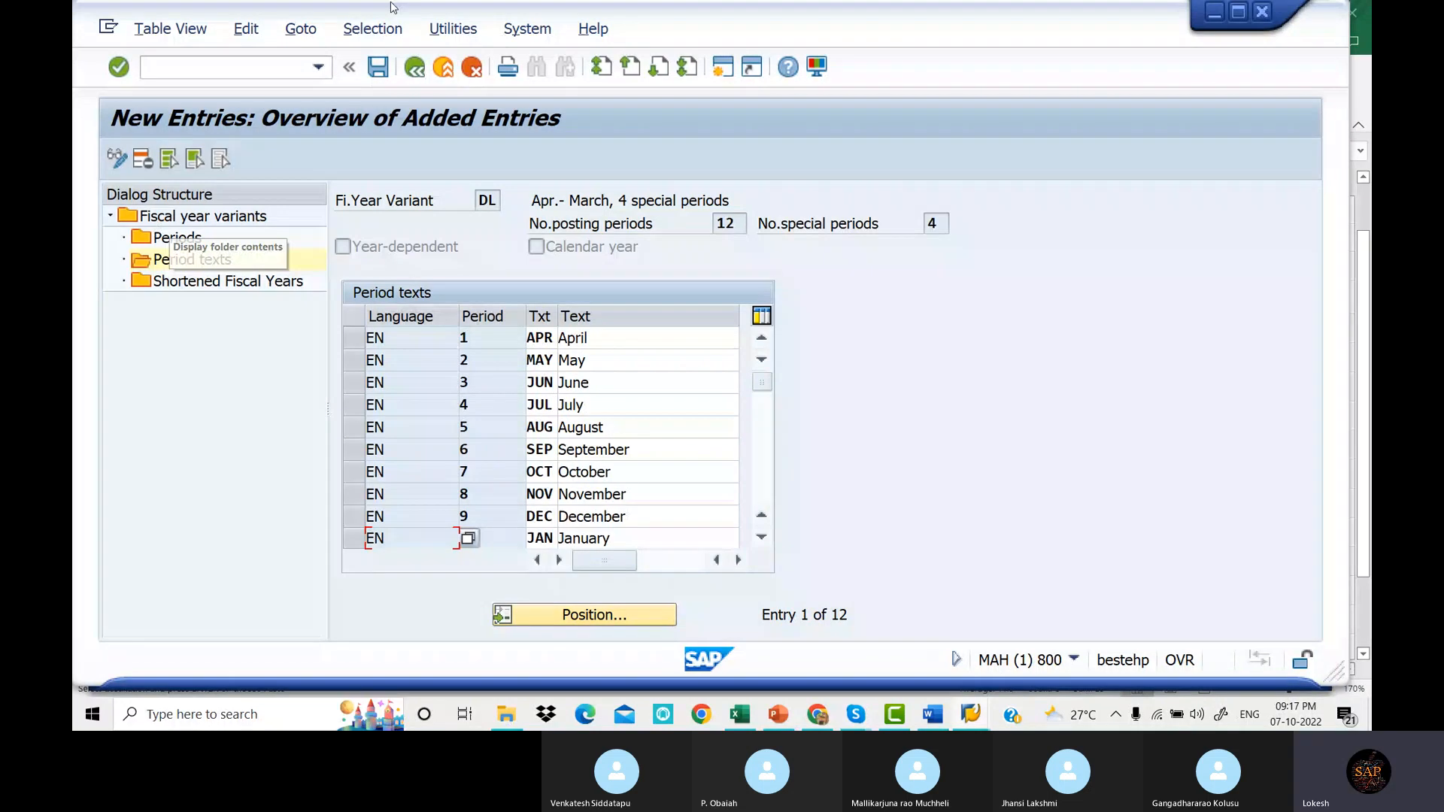
# Save variant DL's period texts and return to the fiscal year variants overview.
pyautogui.click(386, 70)
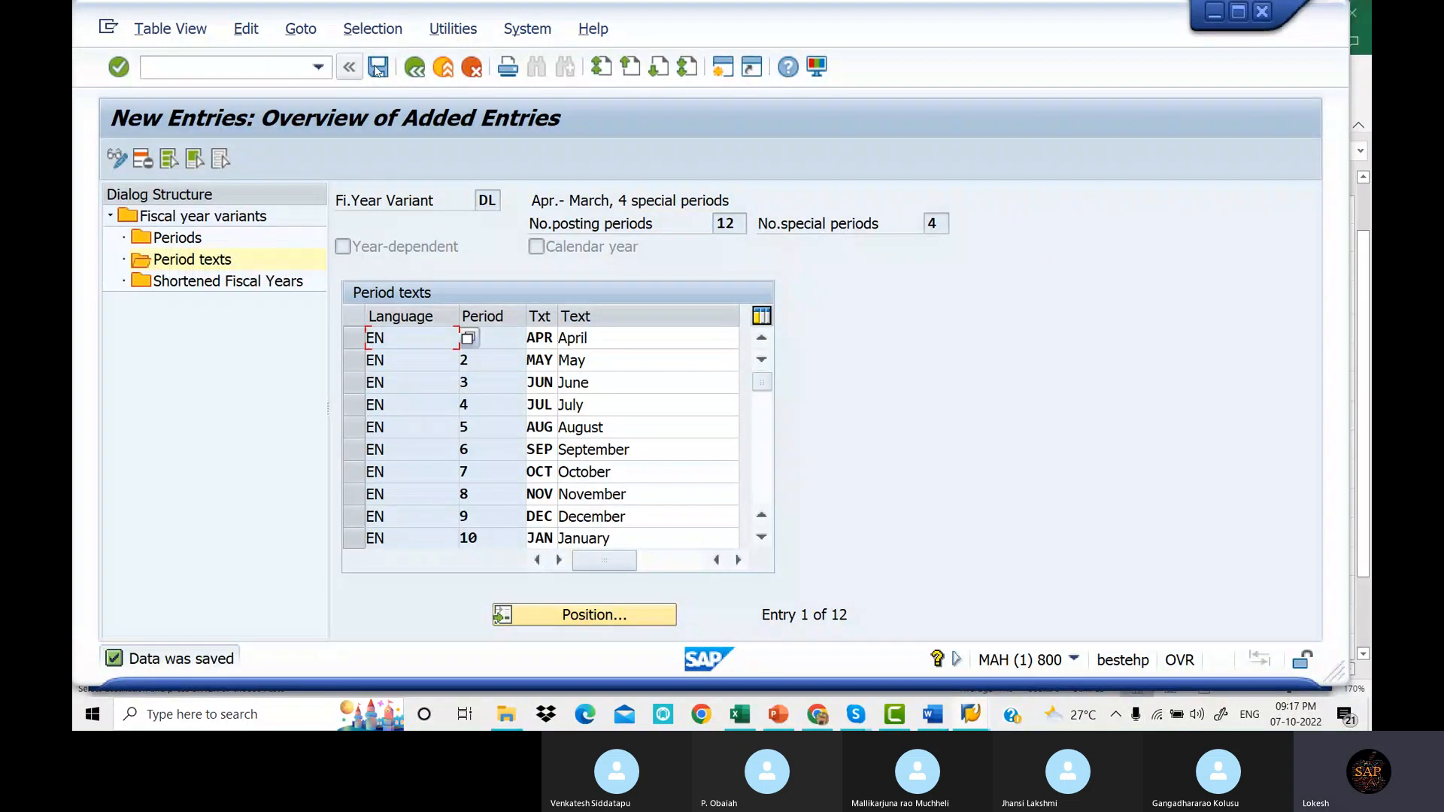
pyautogui.click(380, 69)
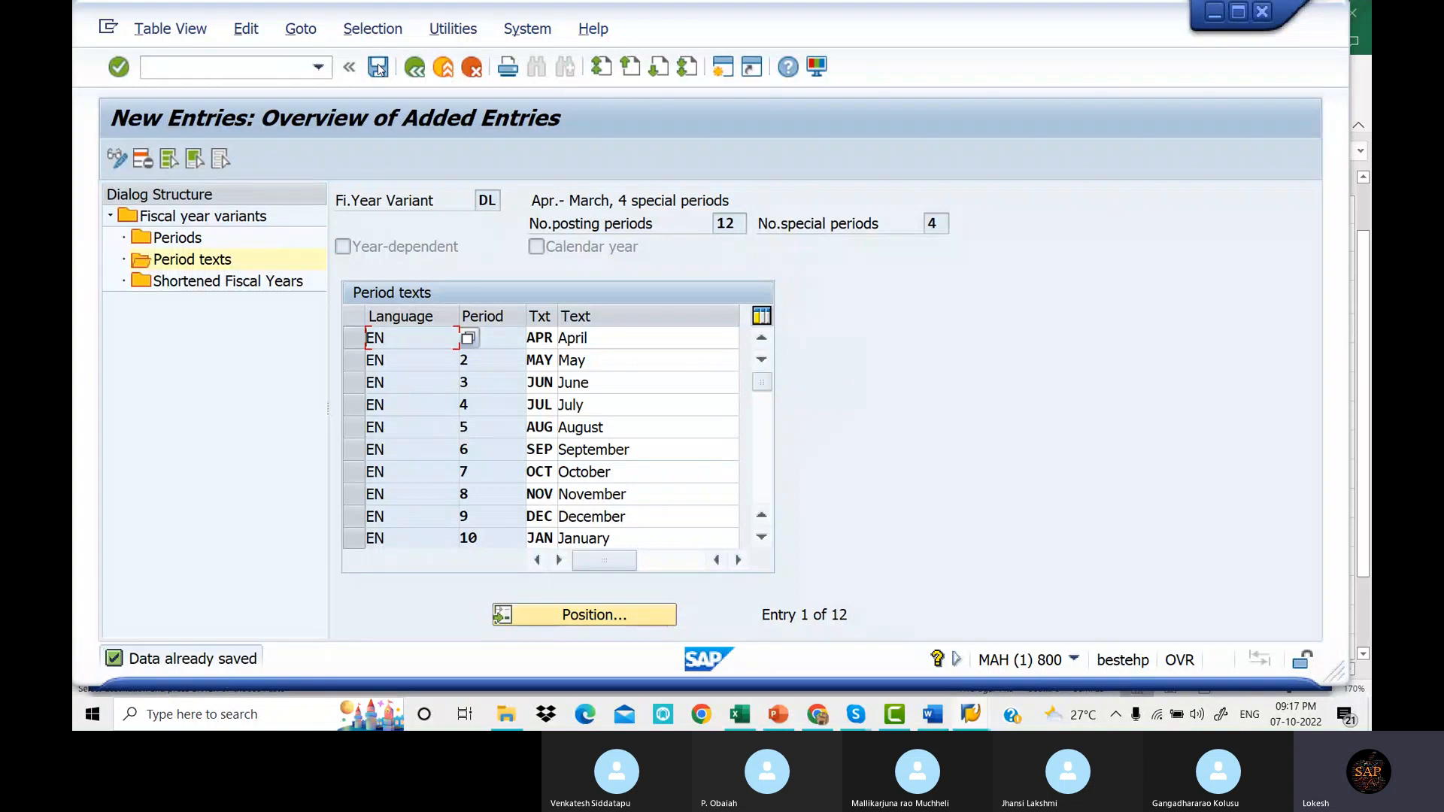
pyautogui.click(416, 69)
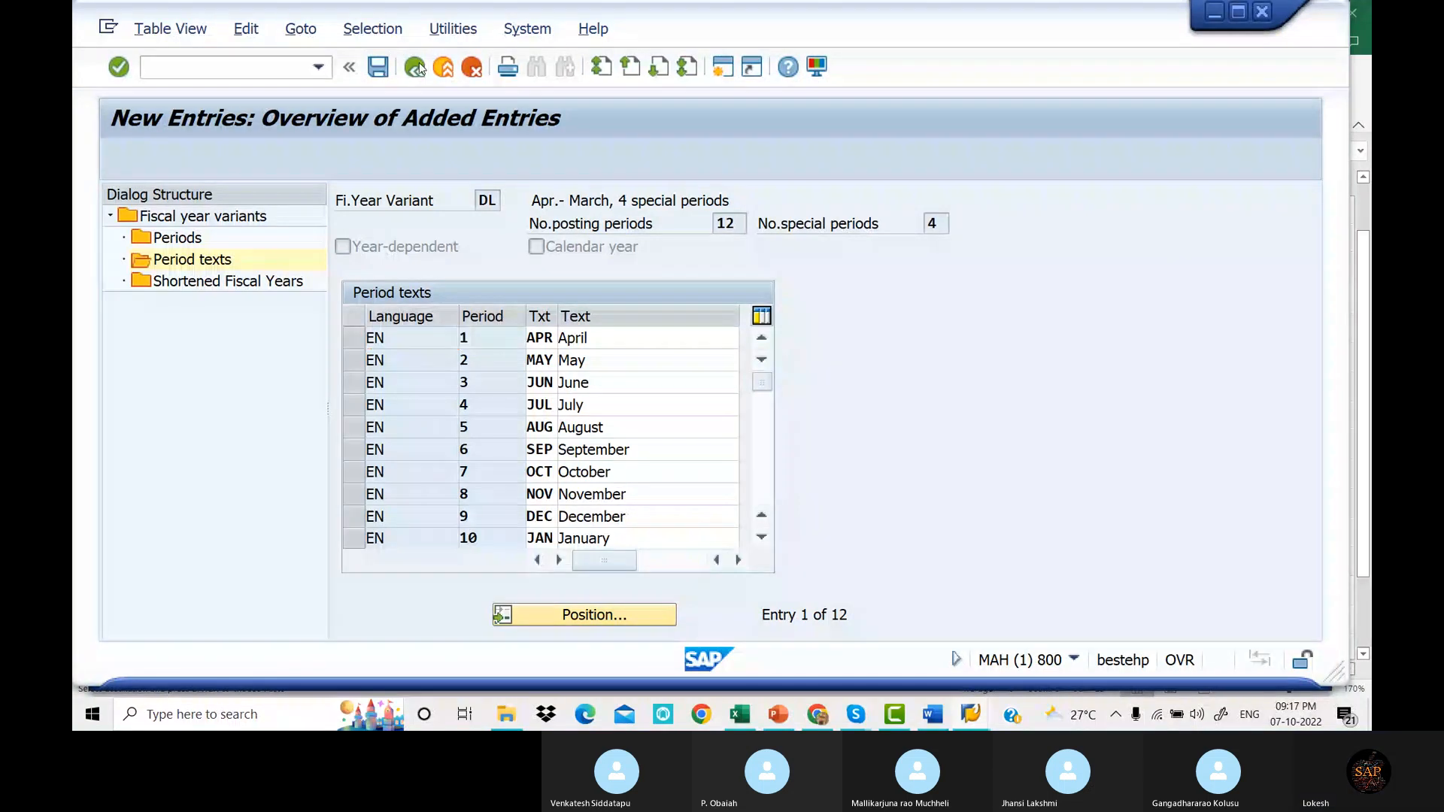
pyautogui.click(421, 68)
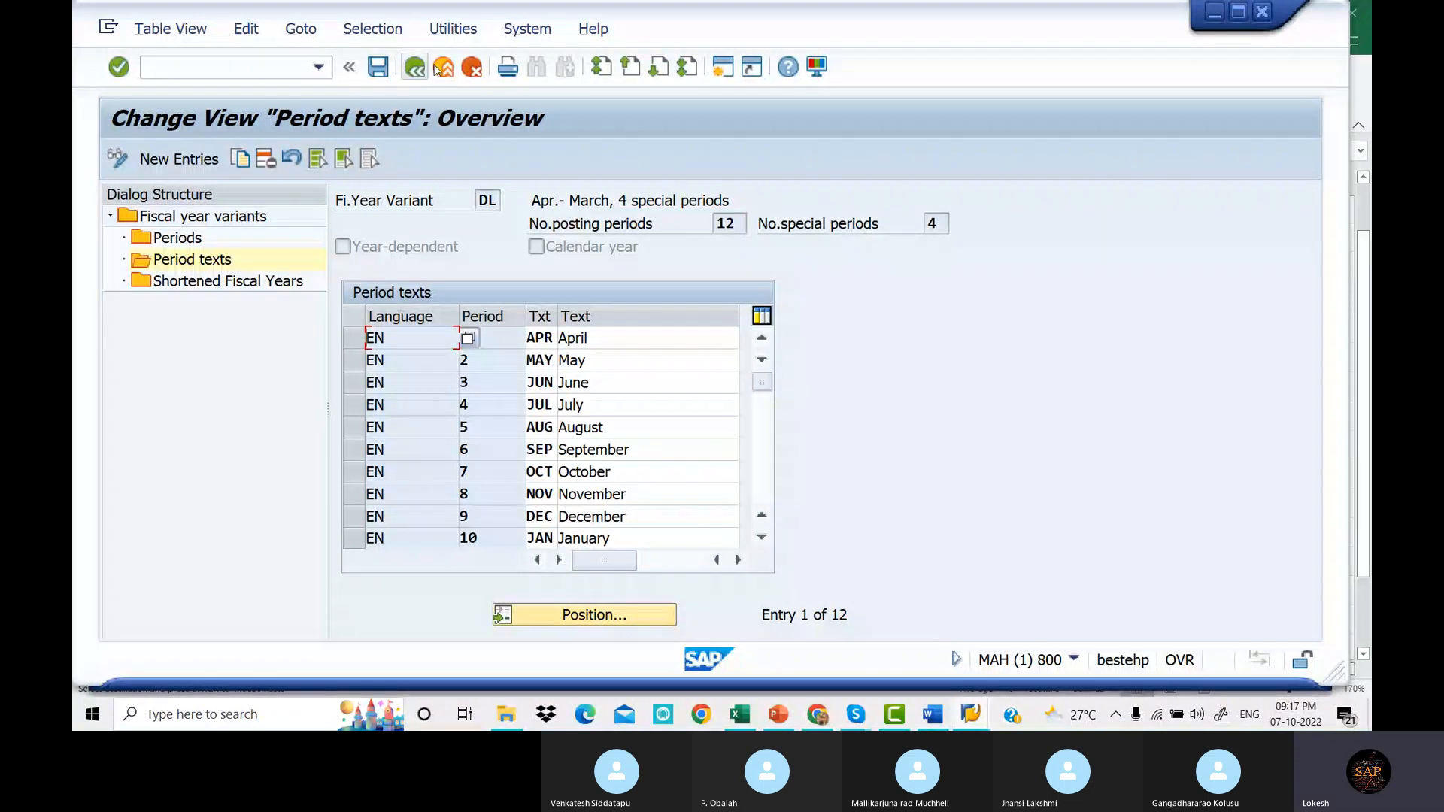
pyautogui.click(426, 68)
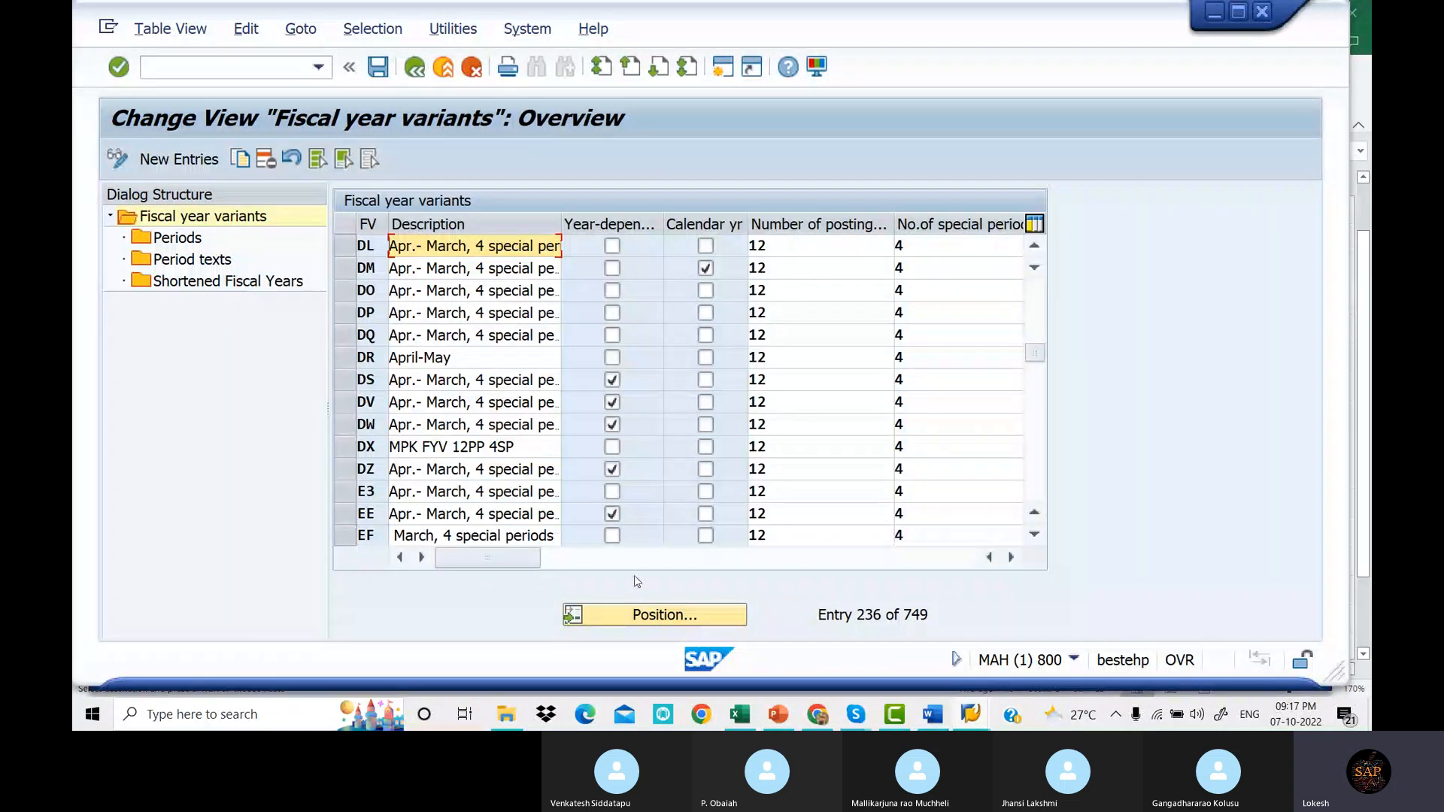
# Position the fiscal year variants list on variant DL to check its entry.
pyautogui.click(647, 615)
pyautogui.write('D')
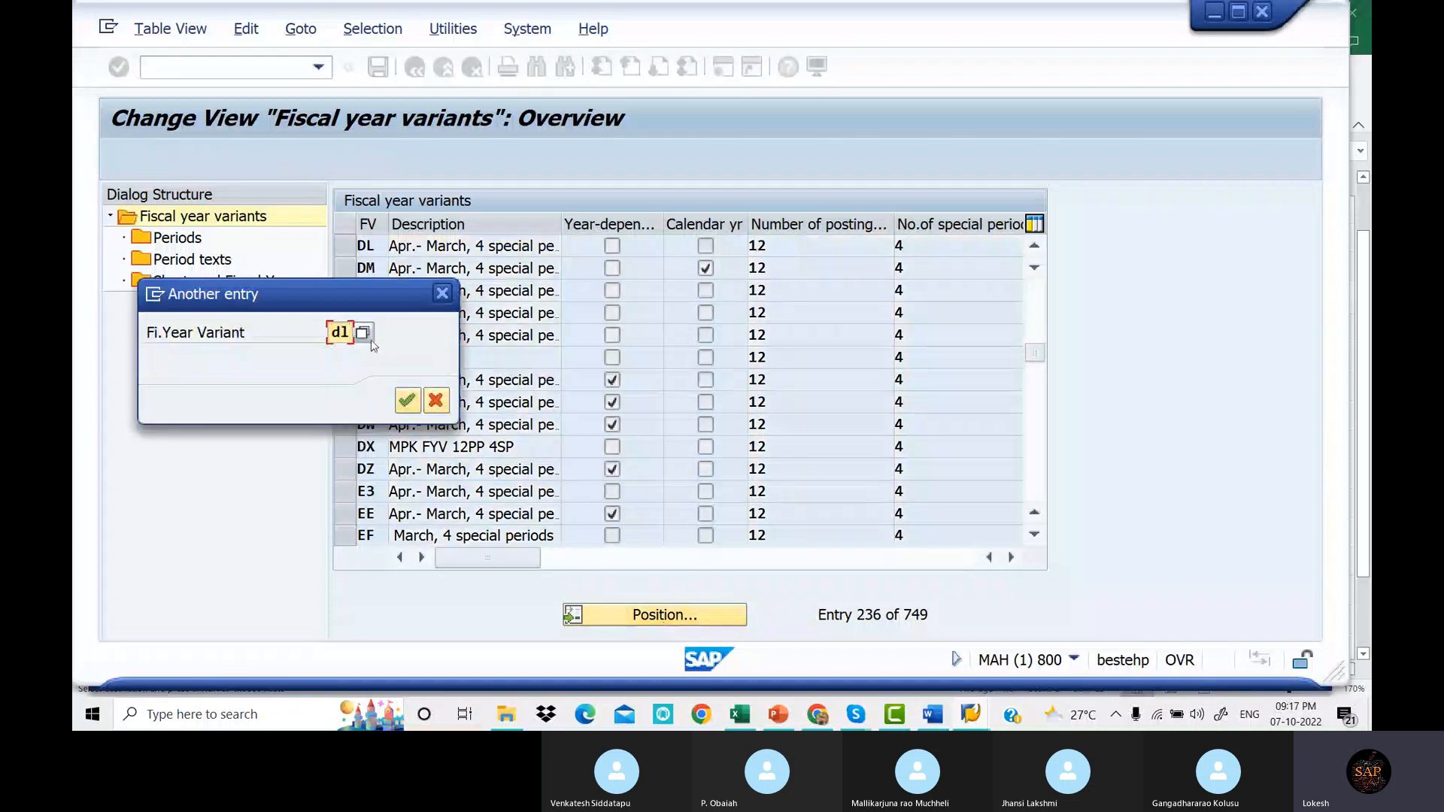
pyautogui.write('L')
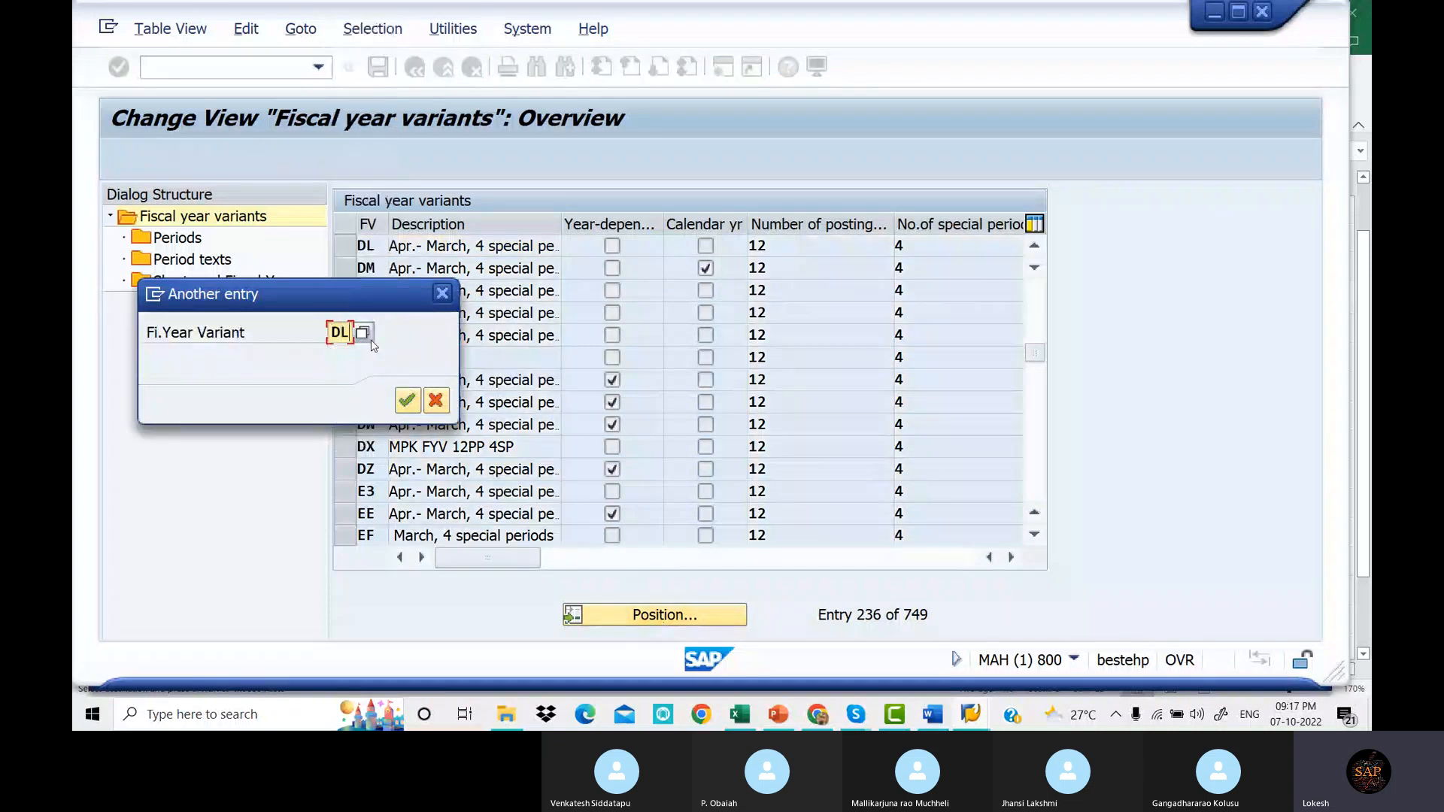
pyautogui.click(407, 402)
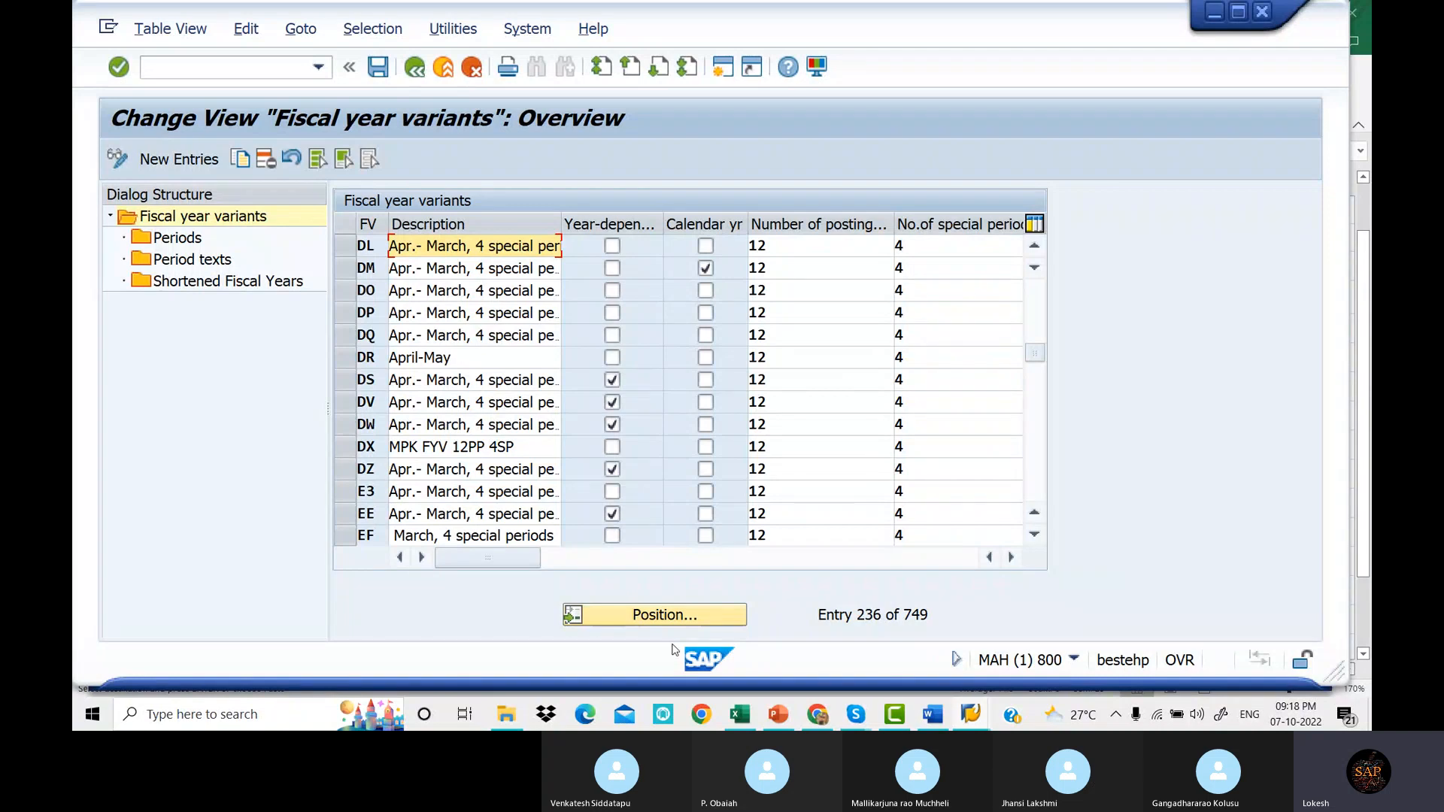
# Find variant K4 in the fiscal year variants list and select its row to review its calendar year setting.
pyautogui.click(674, 621)
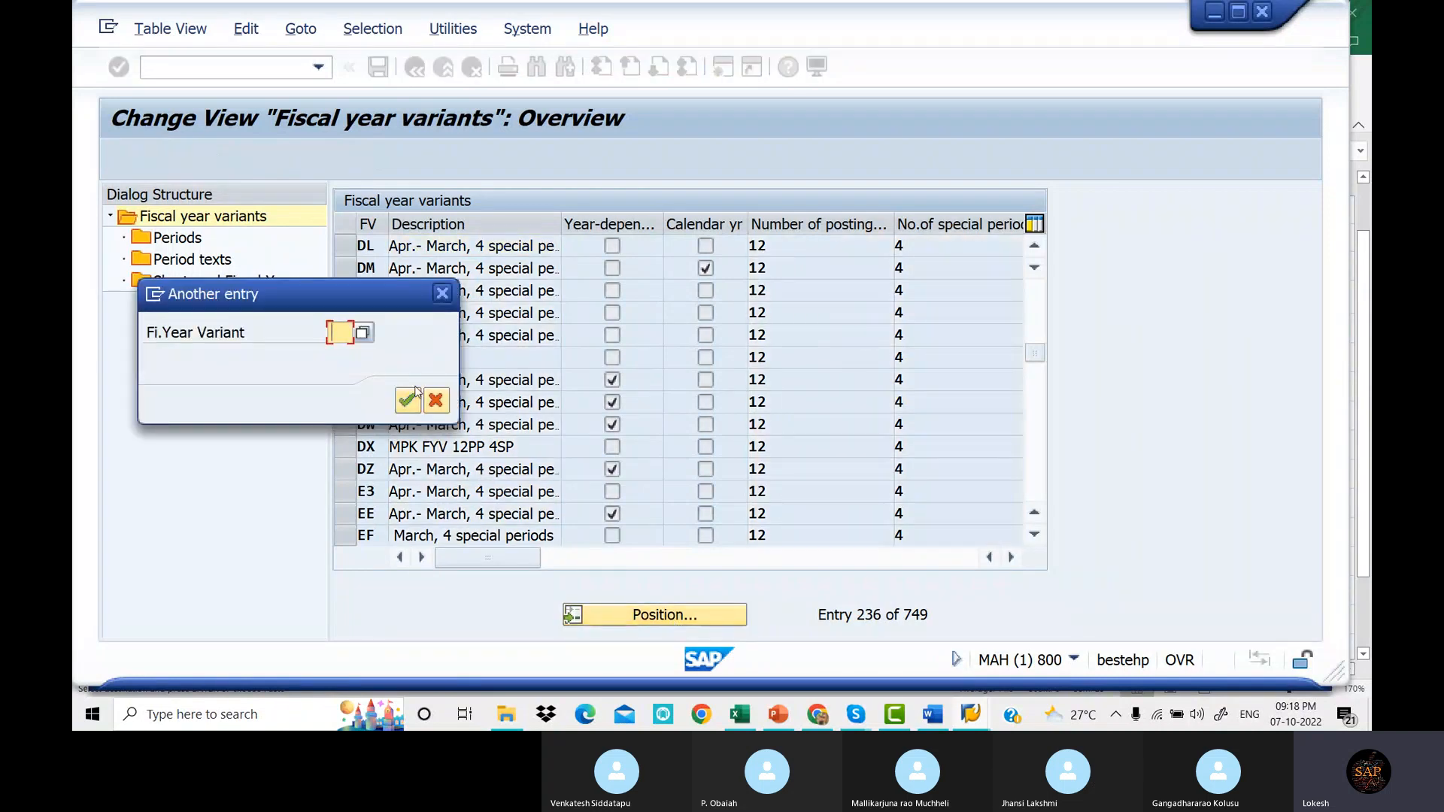
pyautogui.write('K4')
pyautogui.press('Return')
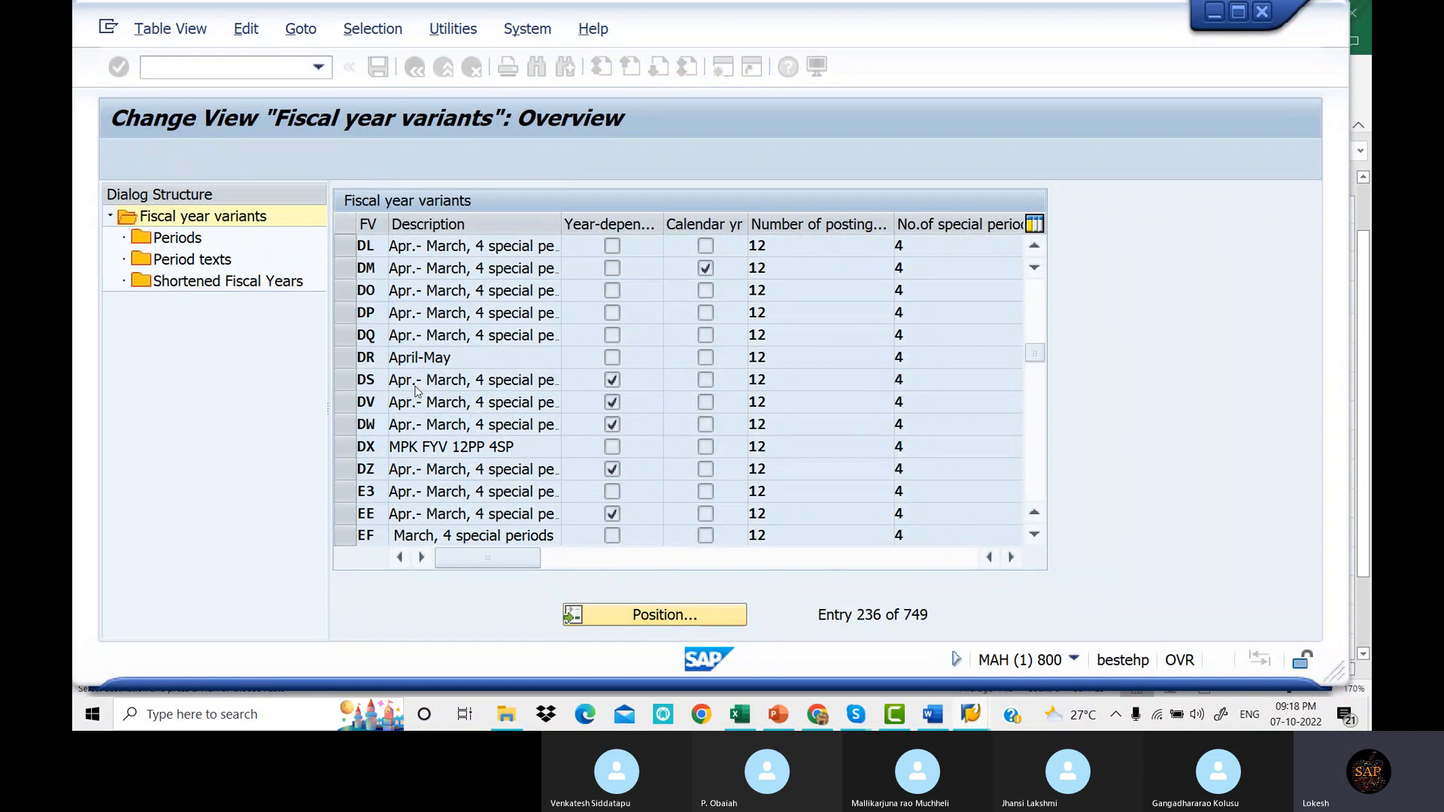
pyautogui.scroll(1, 412, 316)
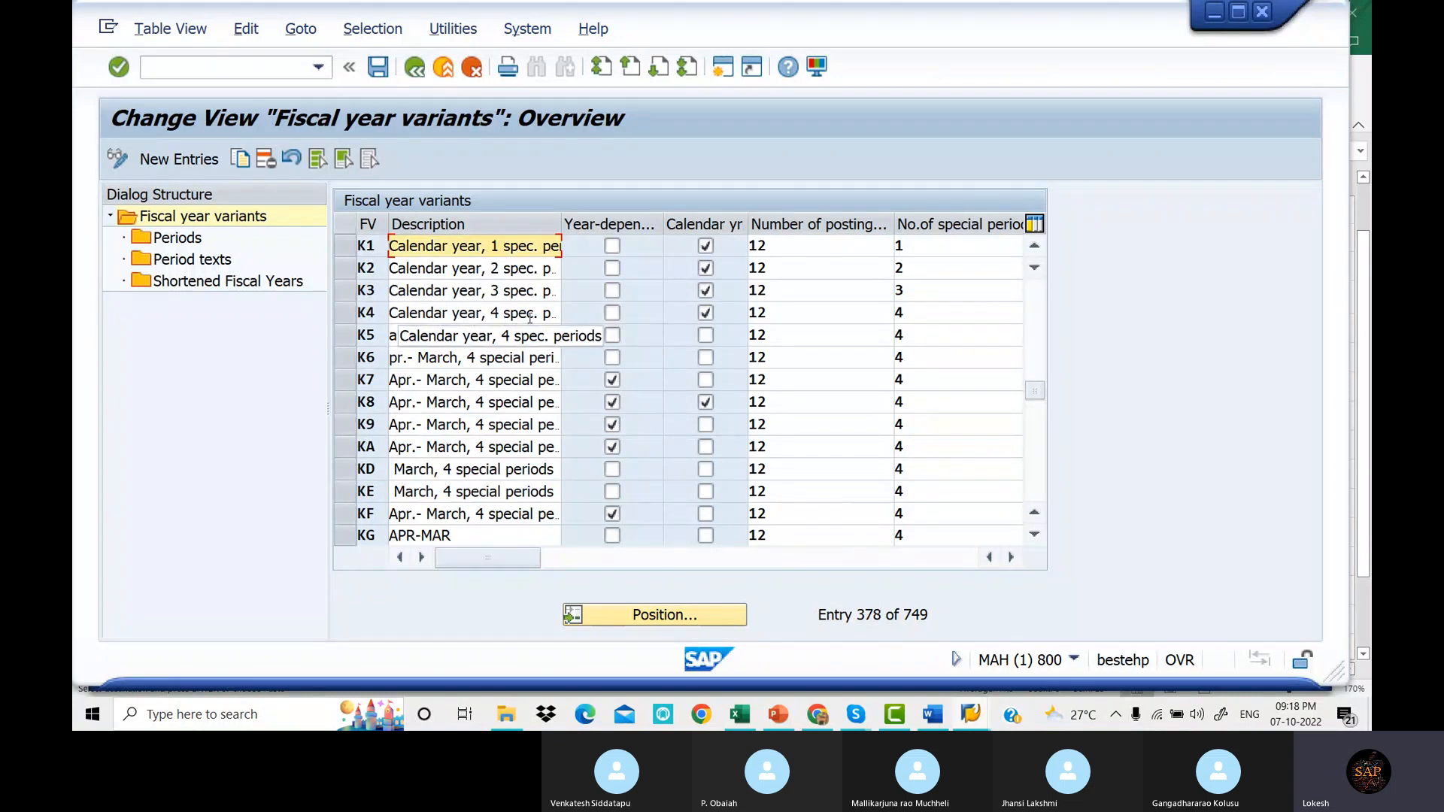
pyautogui.click(347, 313)
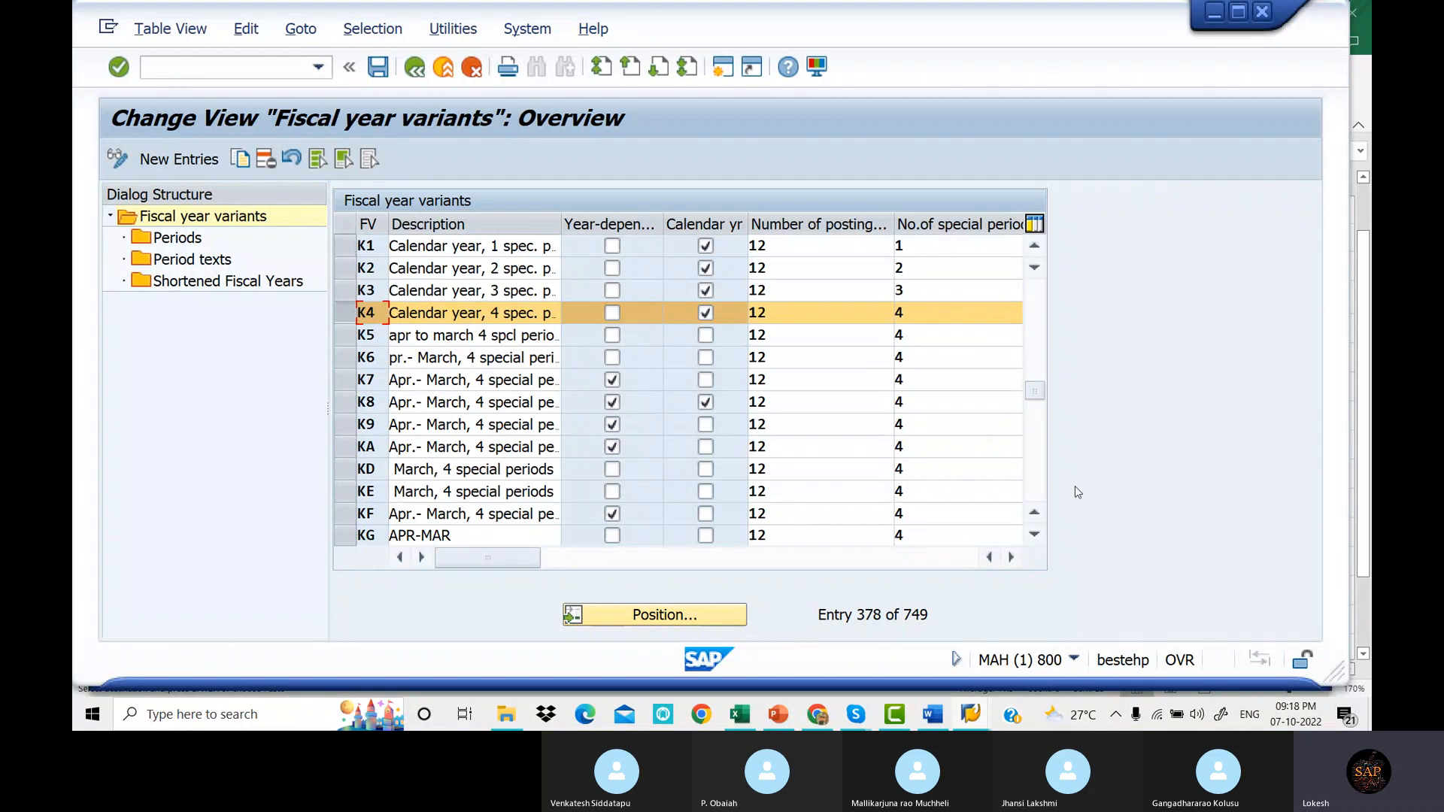
# Leave the fiscal year variants maintenance with /n and return to the SAP Easy Access screen.
pyautogui.click(228, 70)
pyautogui.write('/n')
pyautogui.press('Return')
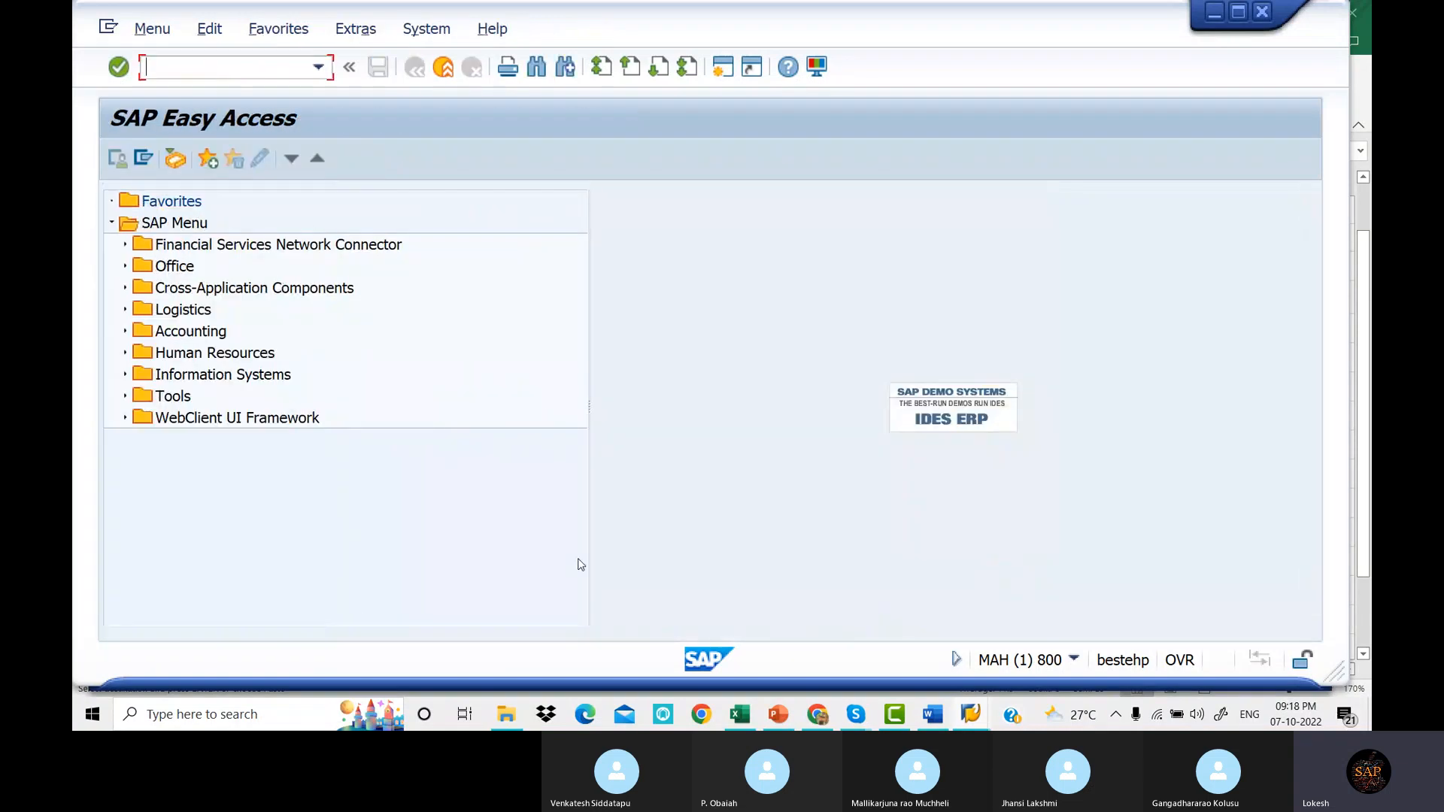
# Switch to the Word document Global Setting configuration123 and review the notes from Maintain Fiscal year variant to Assign Company Code to Fiscal year.
pyautogui.click(942, 721)
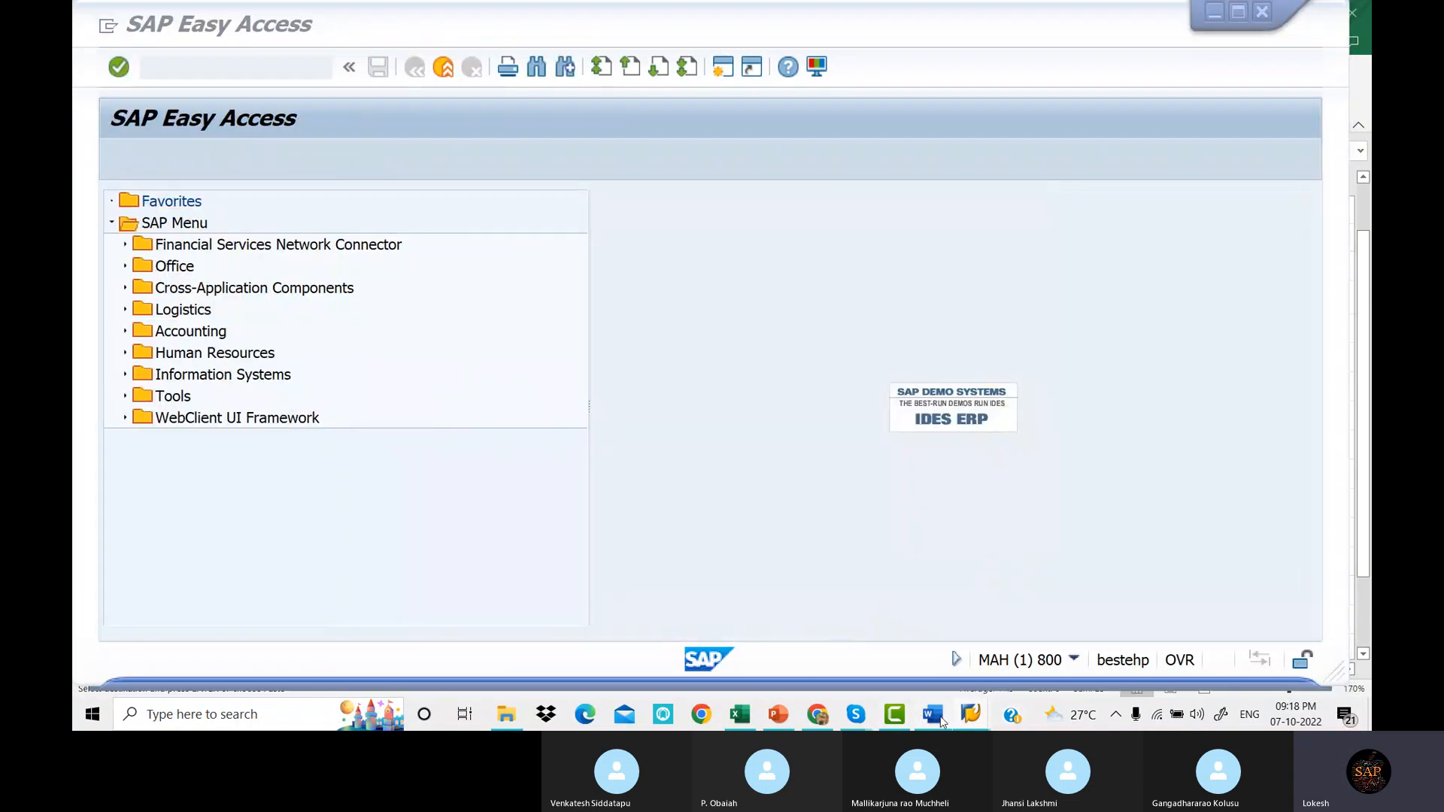
pyautogui.scroll(10, 601, 386)
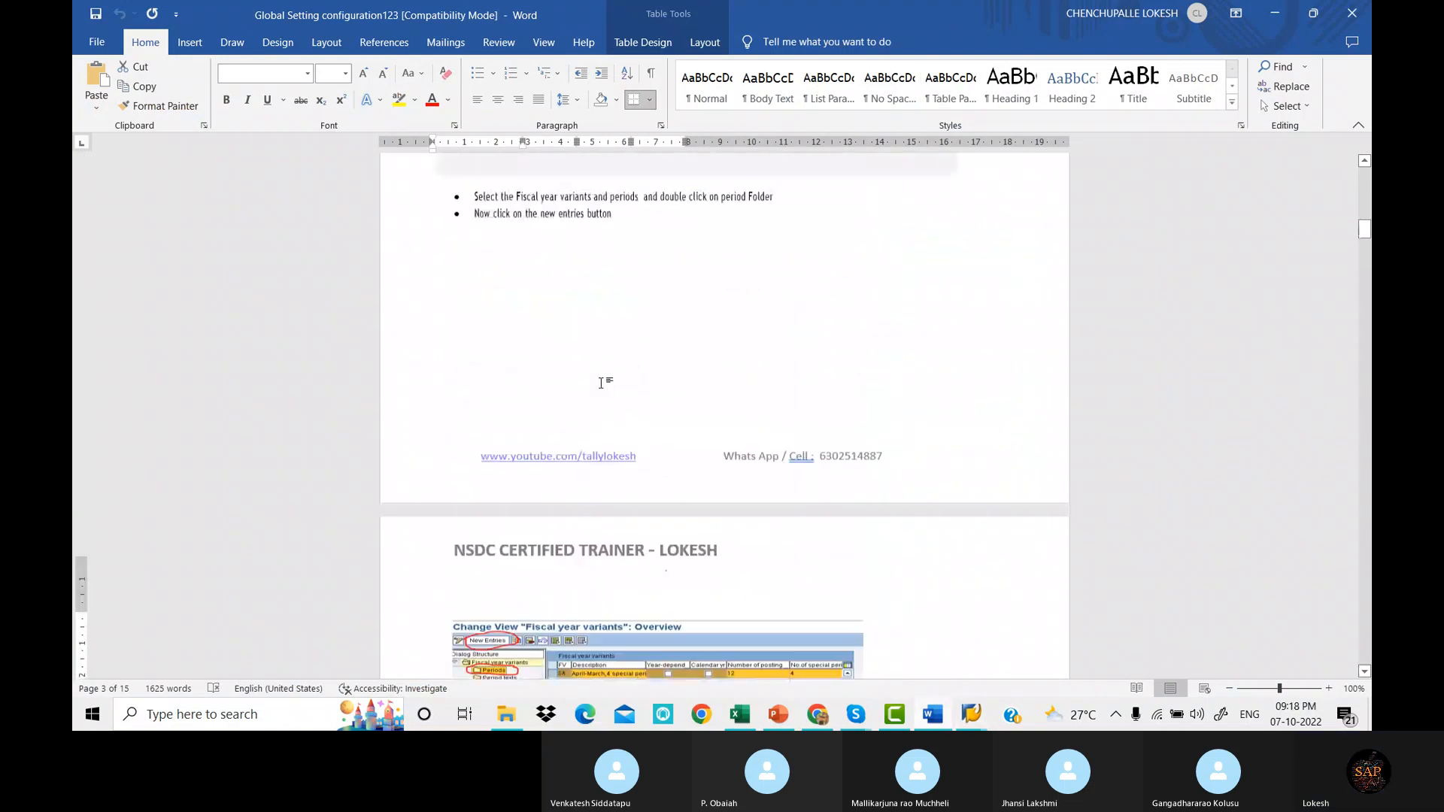
pyautogui.scroll(15, 602, 386)
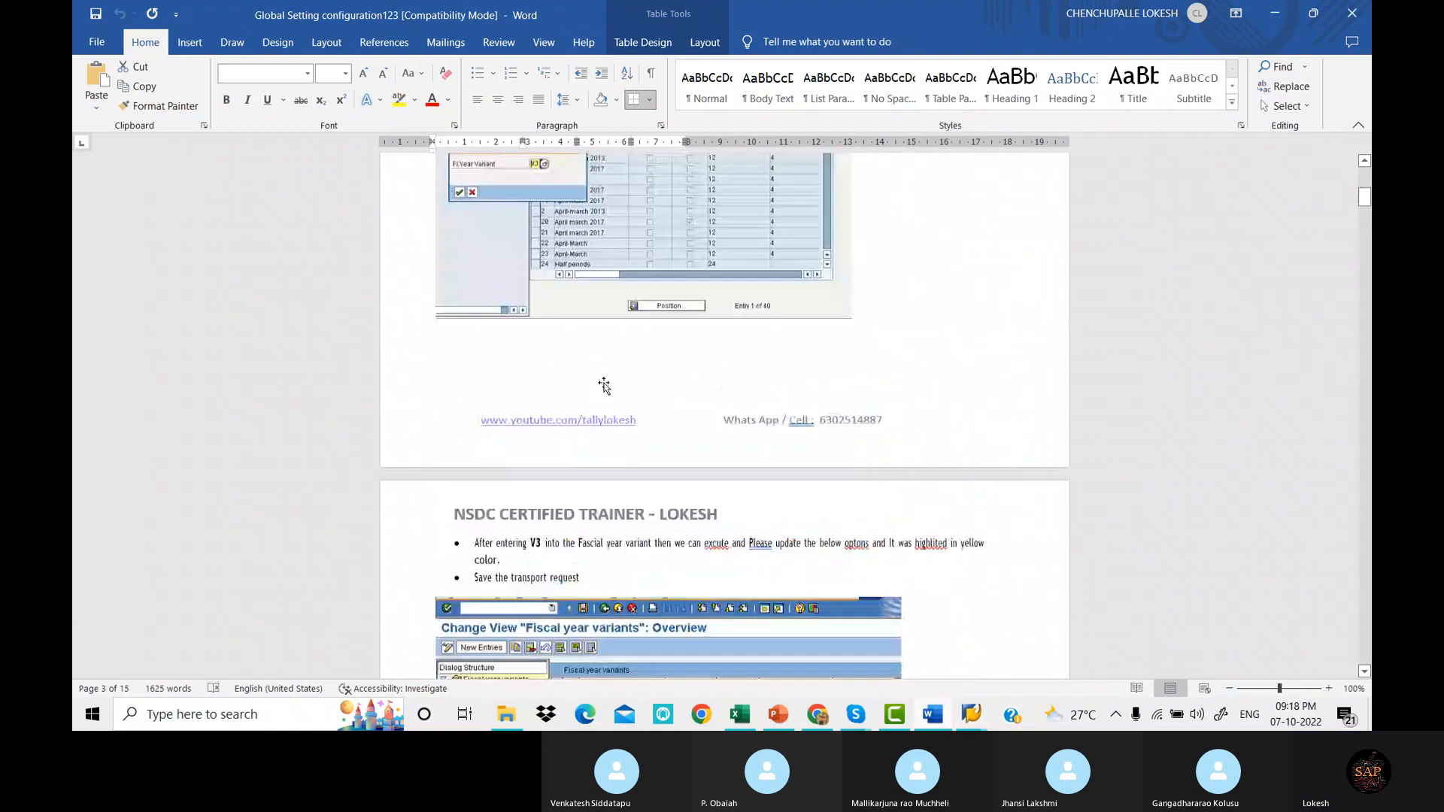
pyautogui.scroll(2, 606, 384)
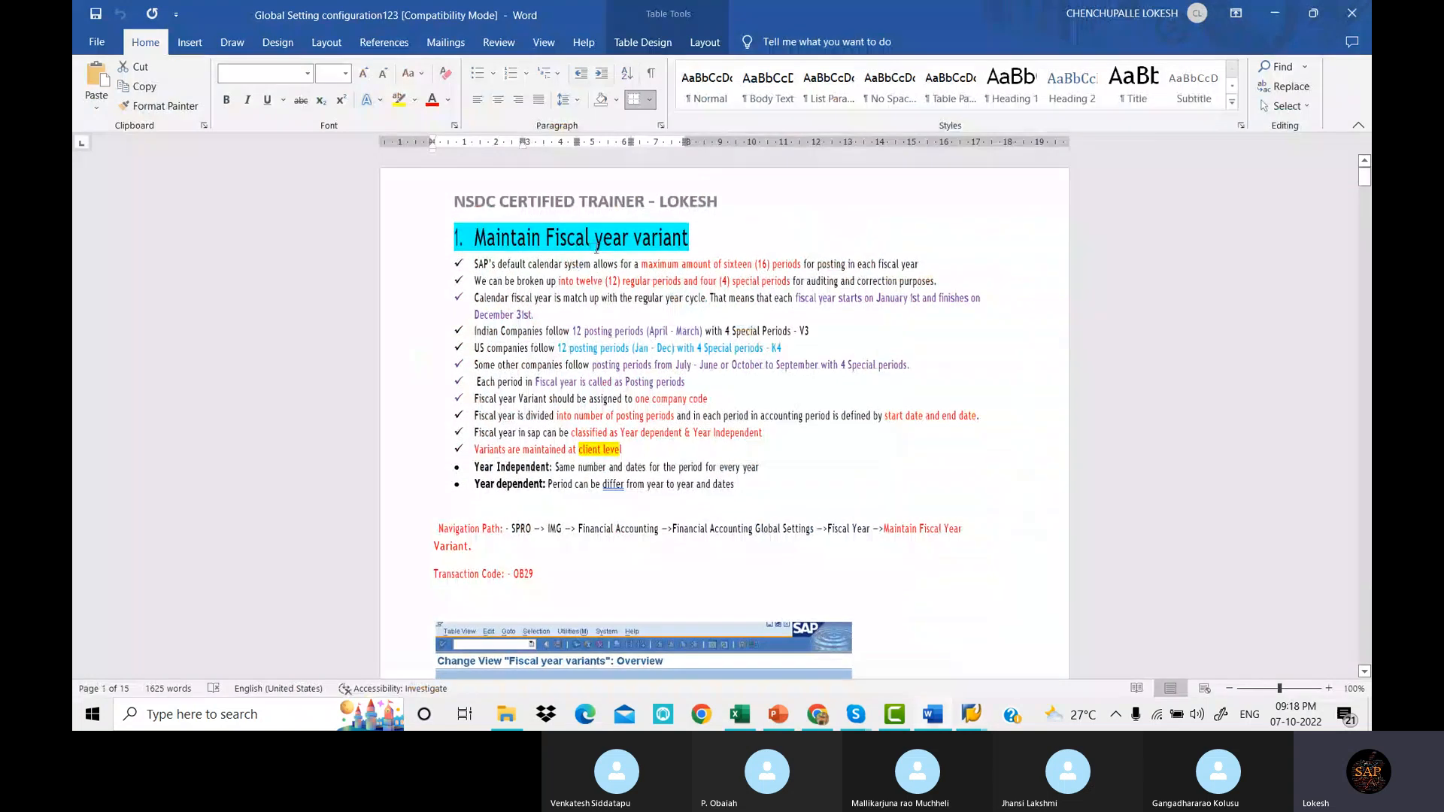
pyautogui.scroll(-6, 753, 422)
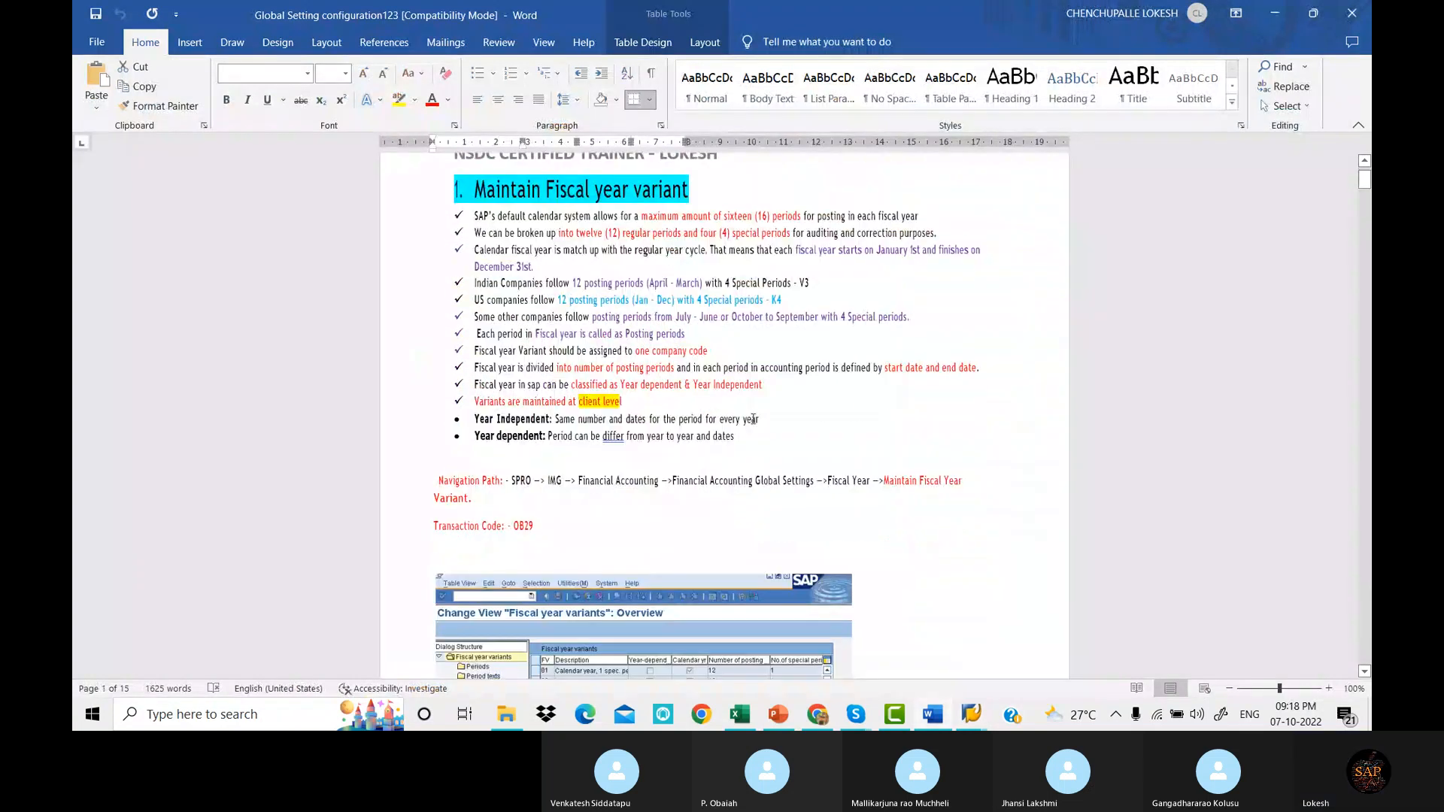
pyautogui.scroll(-20, 753, 422)
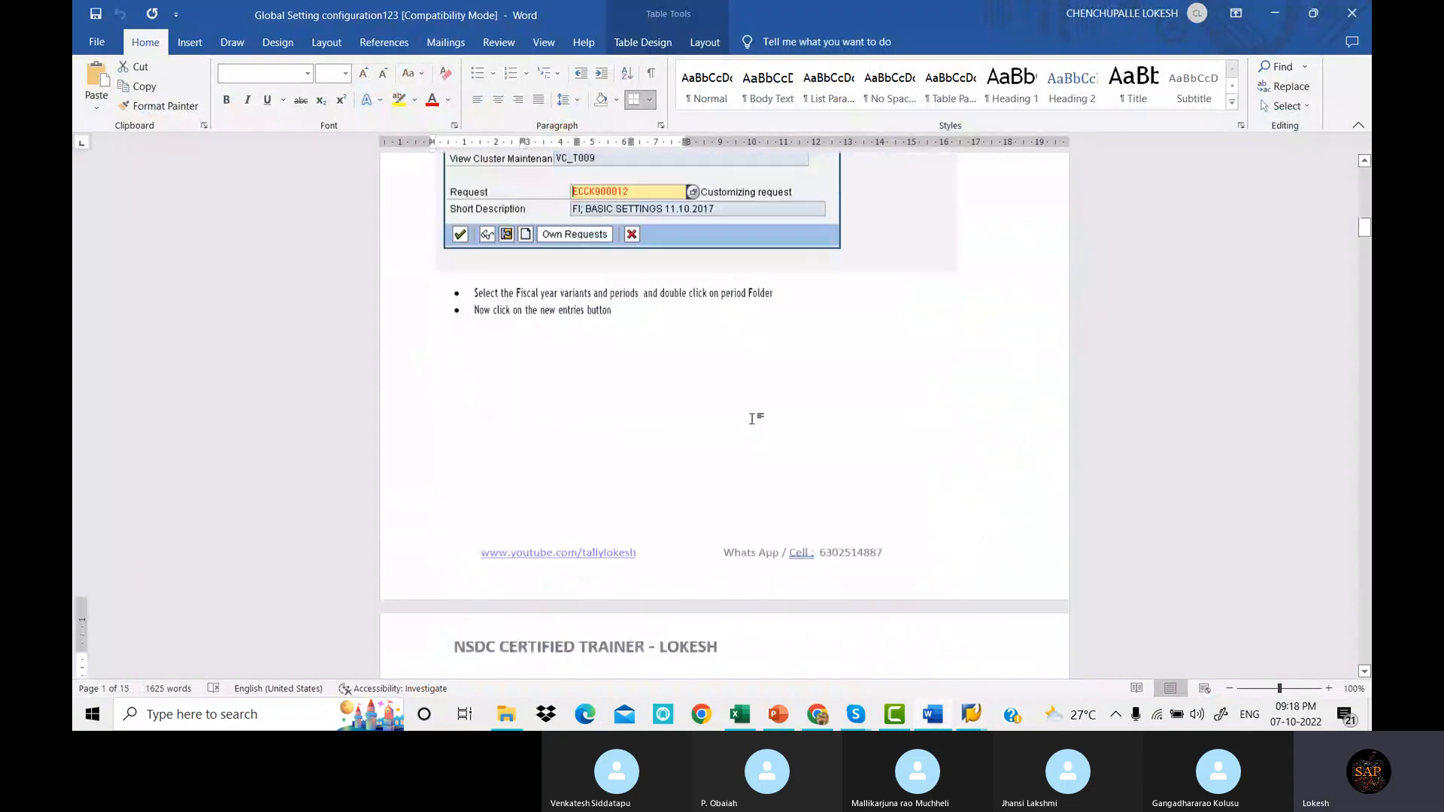
pyautogui.scroll(-15, 753, 419)
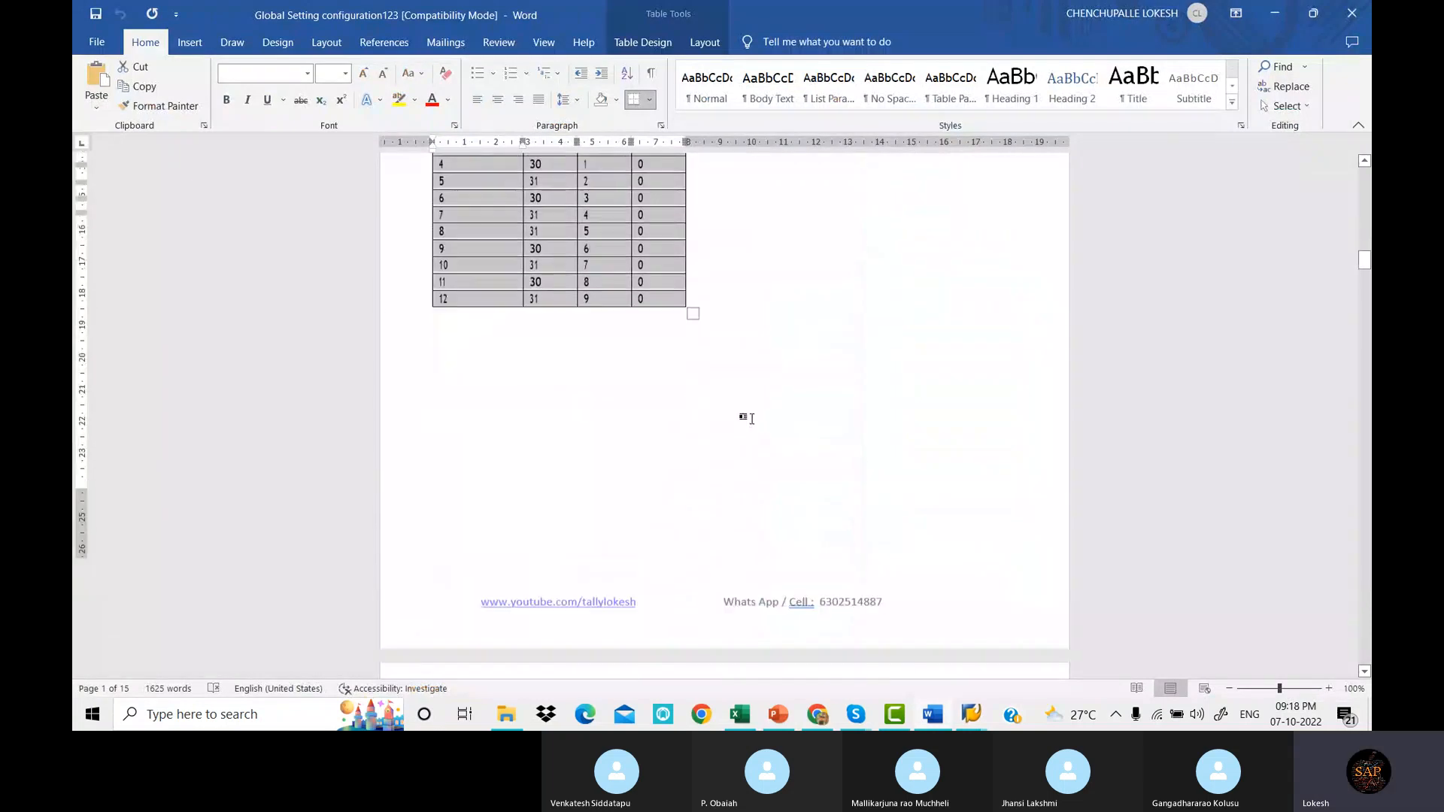
pyautogui.scroll(-12, 755, 424)
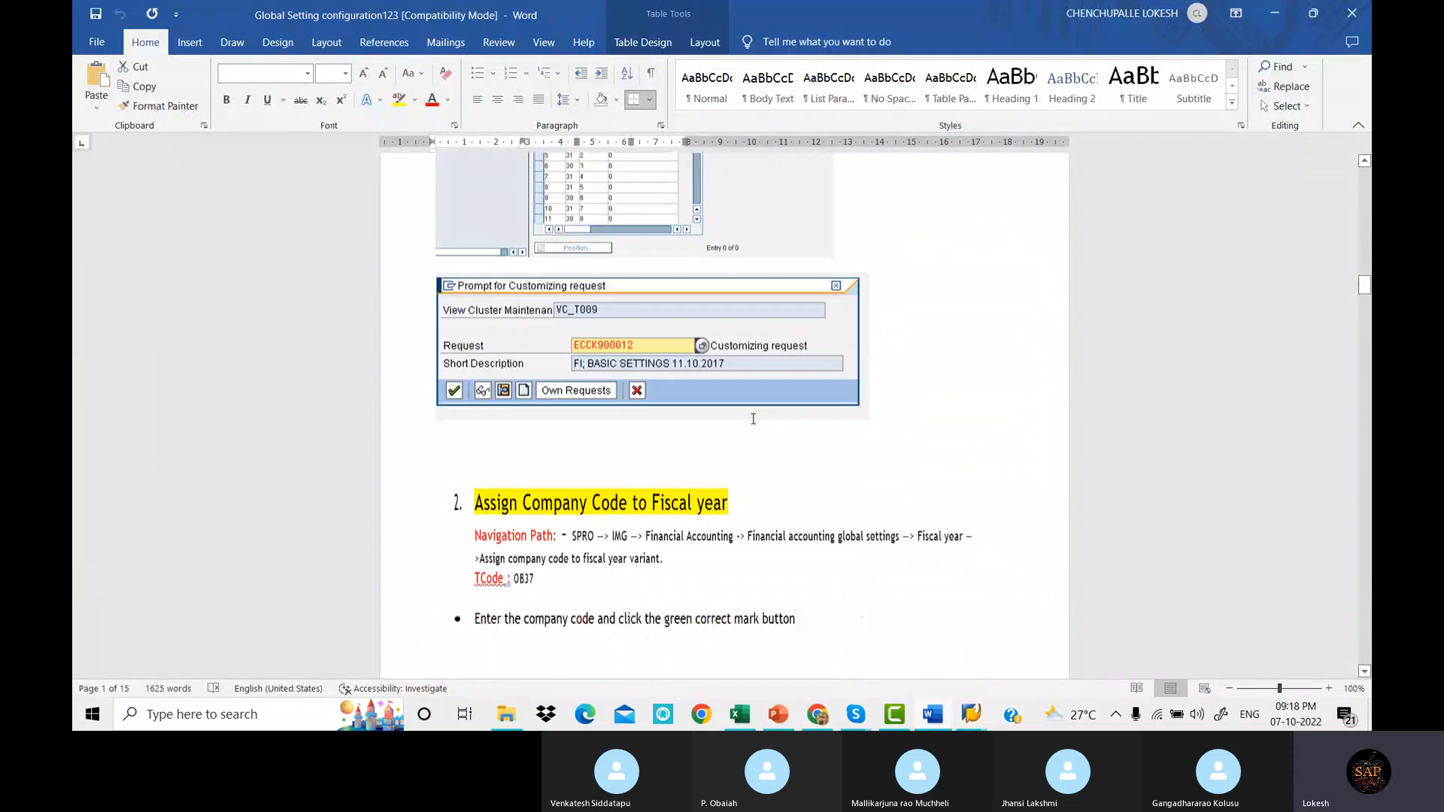
pyautogui.scroll(-1, 753, 419)
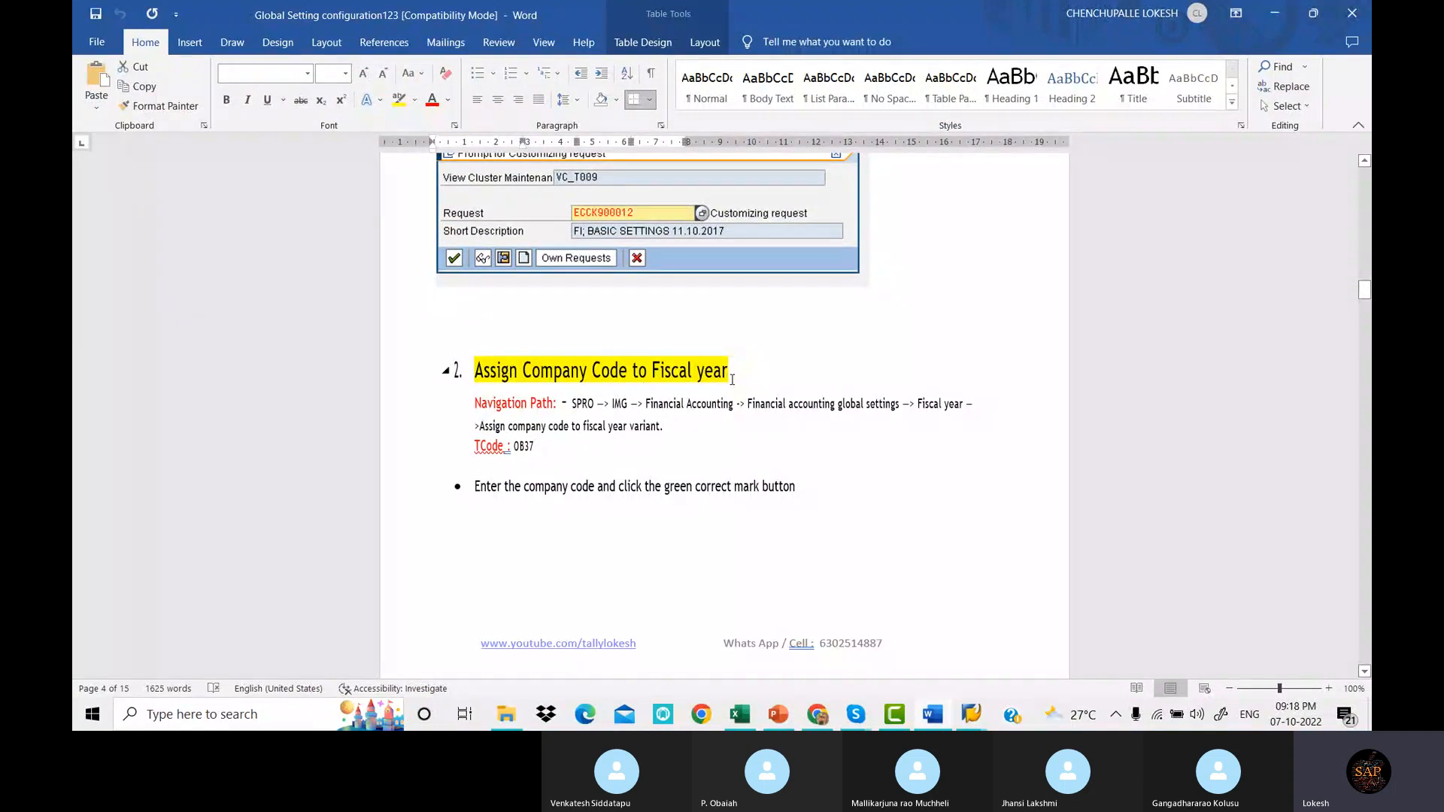
# Switch back to SAP and open transaction OB37 for assigning company codes to fiscal year variants.
pyautogui.click(971, 710)
pyautogui.click(982, 653)
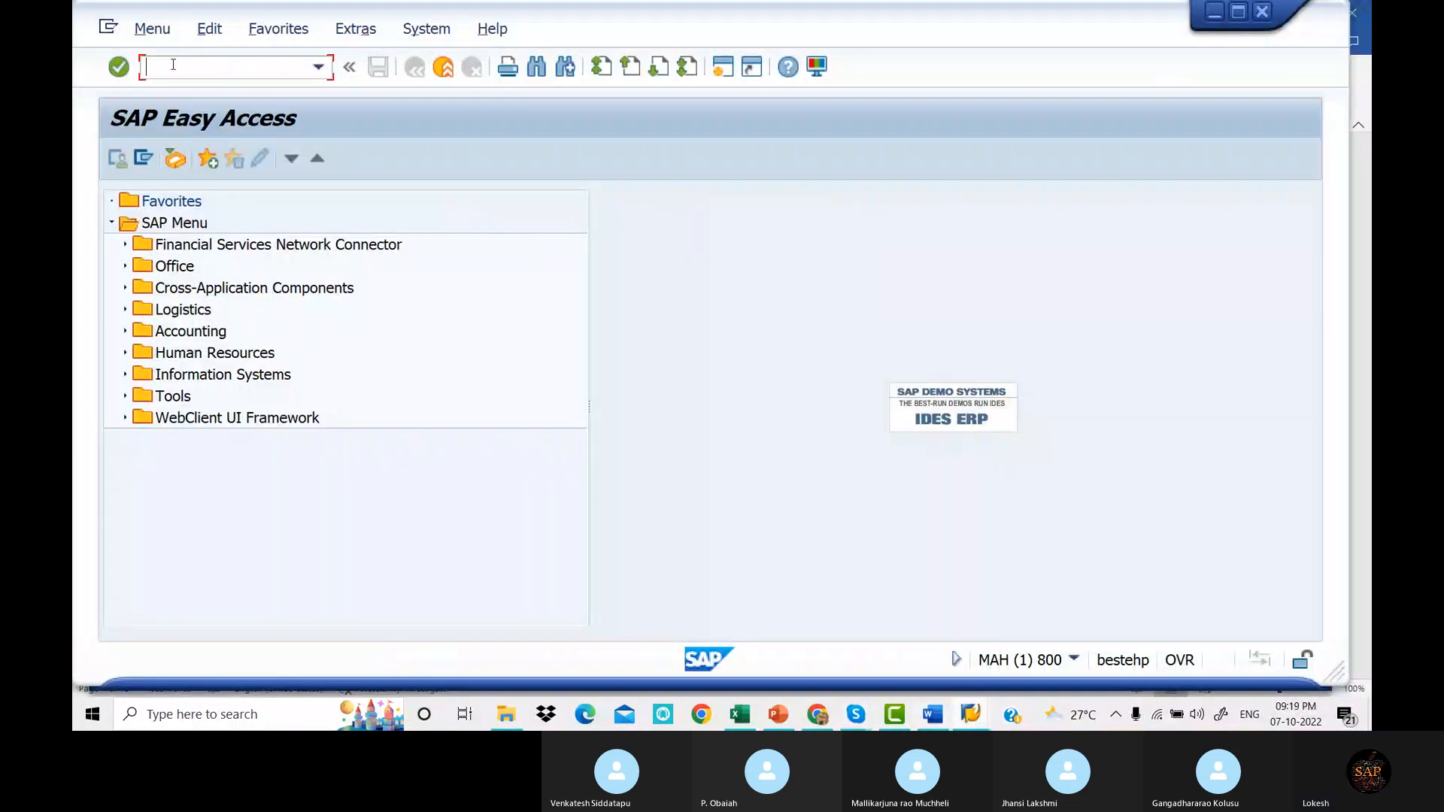
pyautogui.write('OB37')
pyautogui.press('Return')
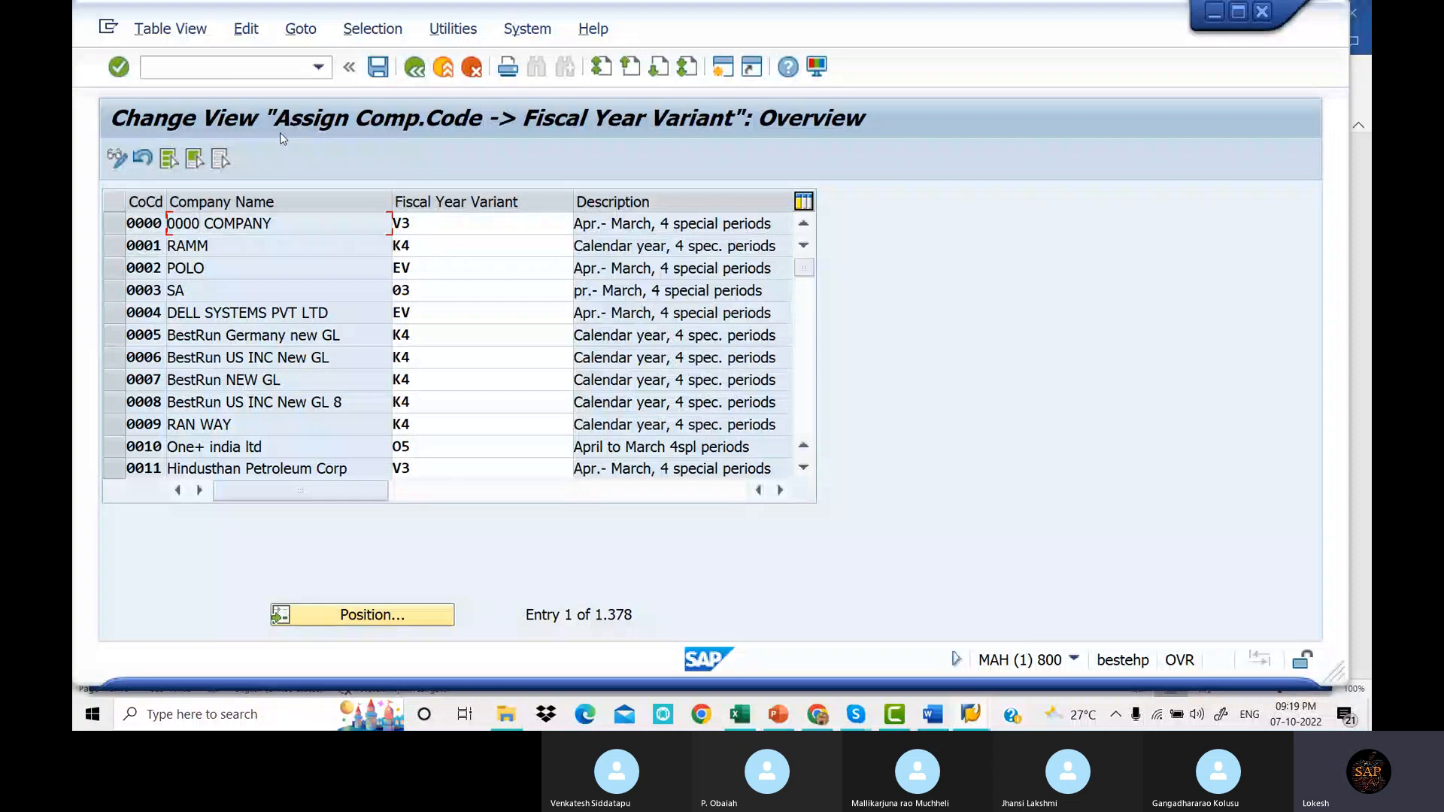
# Locate company code DELT in the assignment table and assign fiscal year variant DL to it.
pyautogui.click(381, 617)
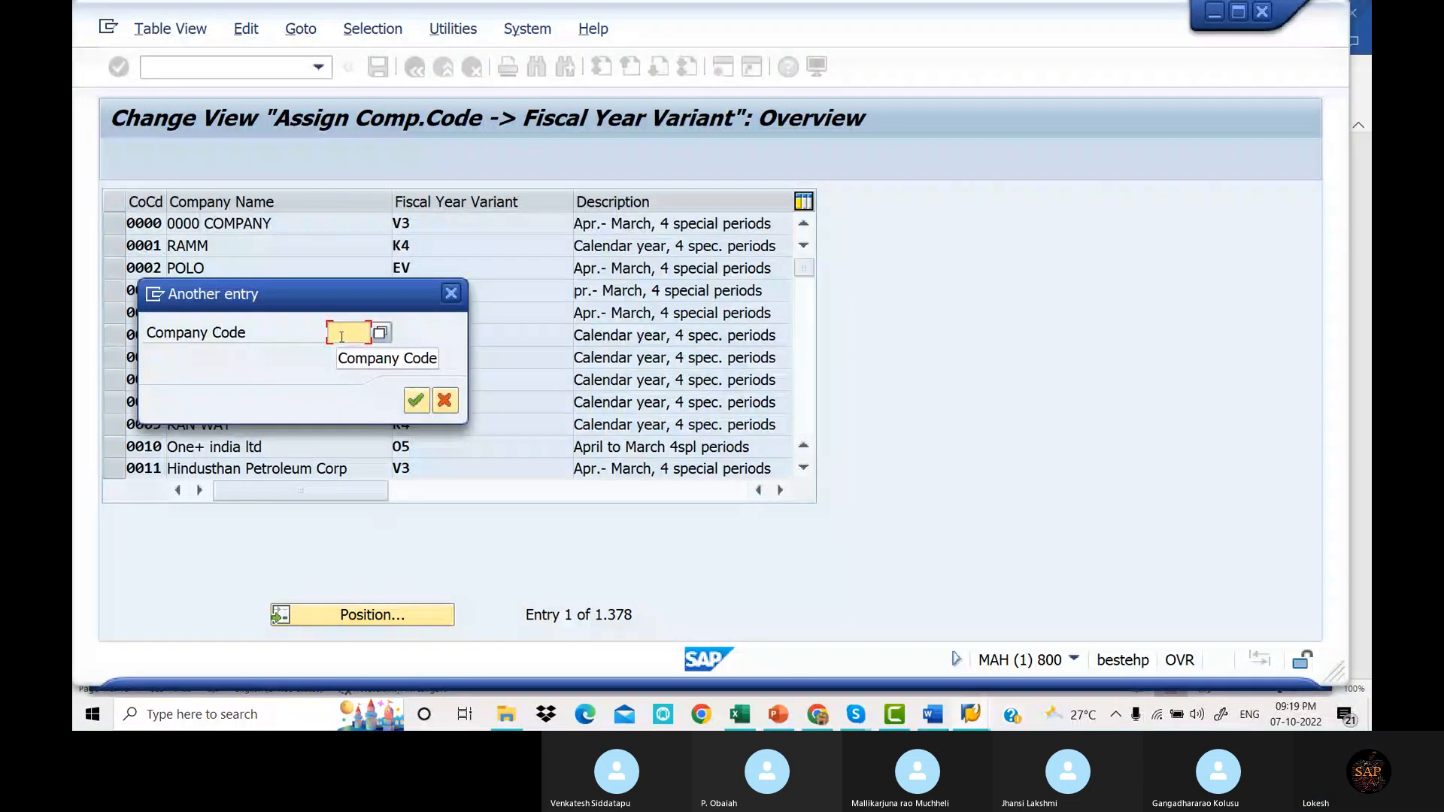
pyautogui.write('DELT')
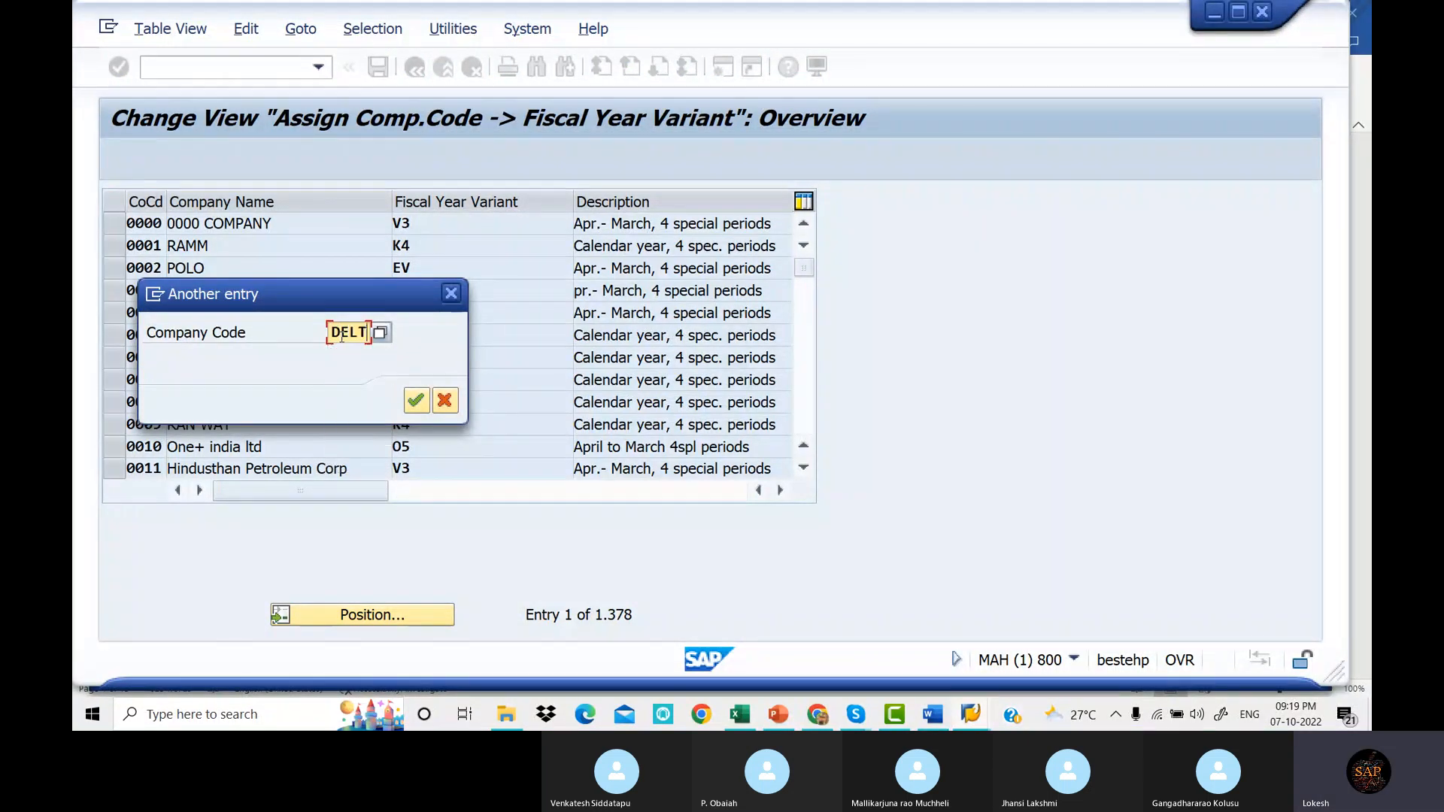
pyautogui.click(416, 402)
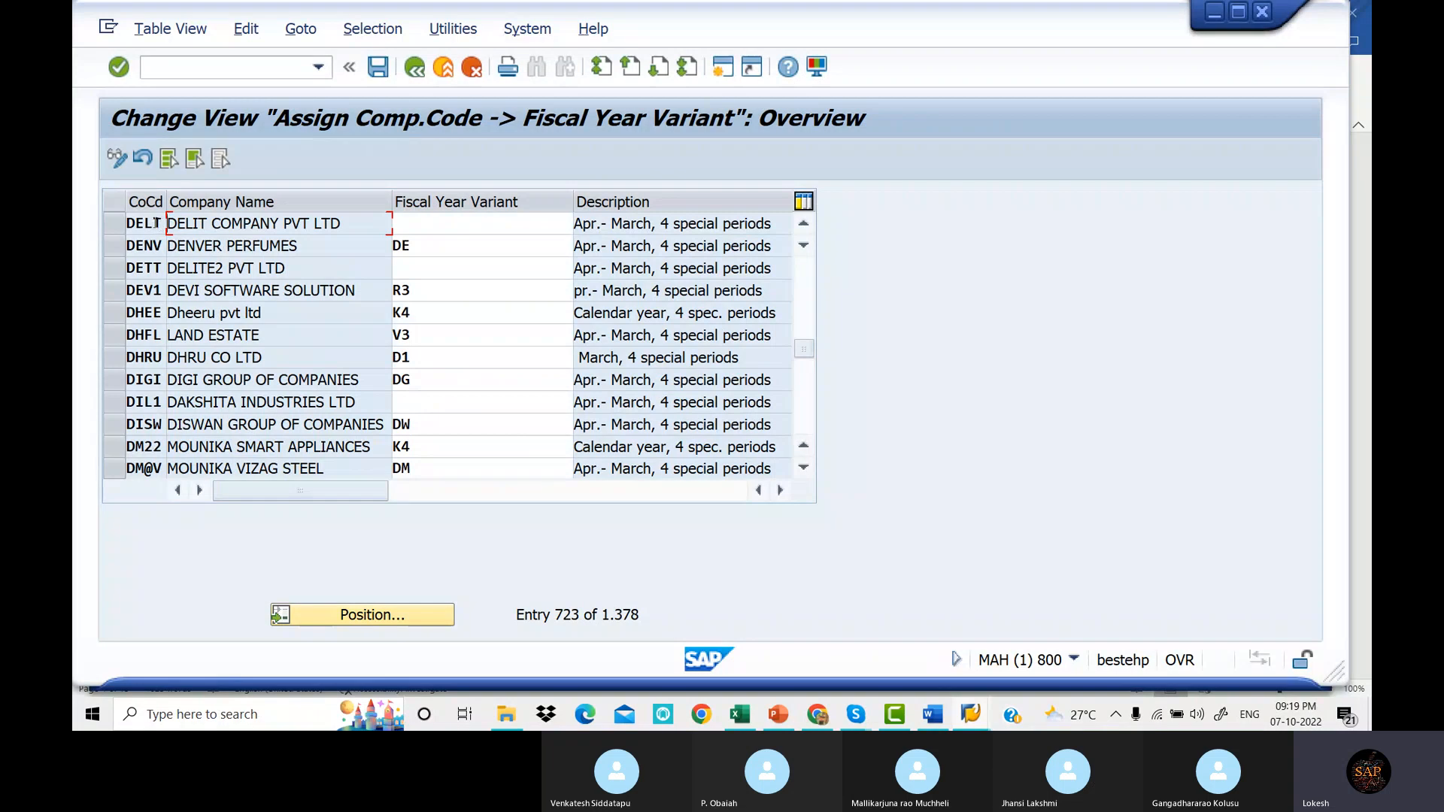
pyautogui.click(463, 223)
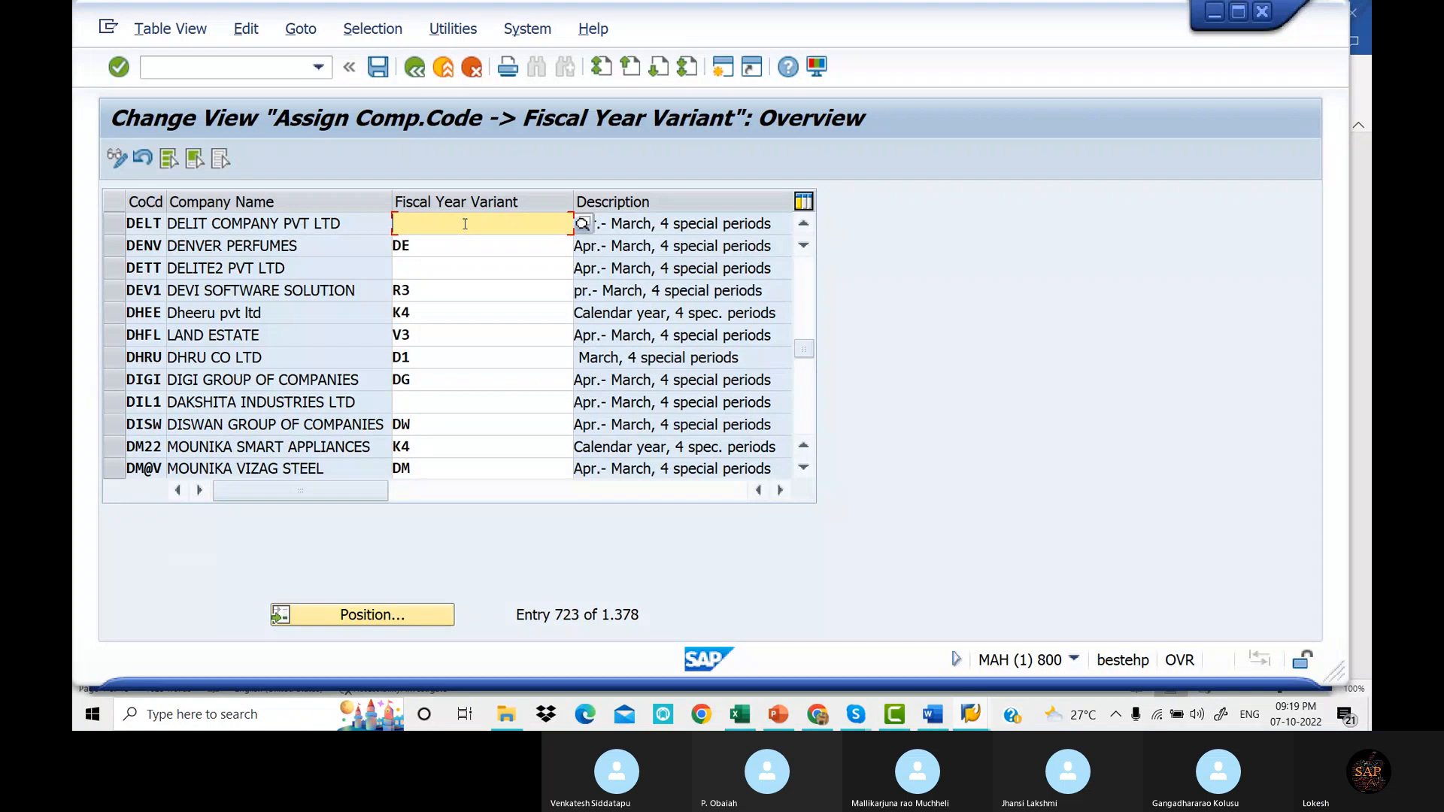
pyautogui.write('DL')
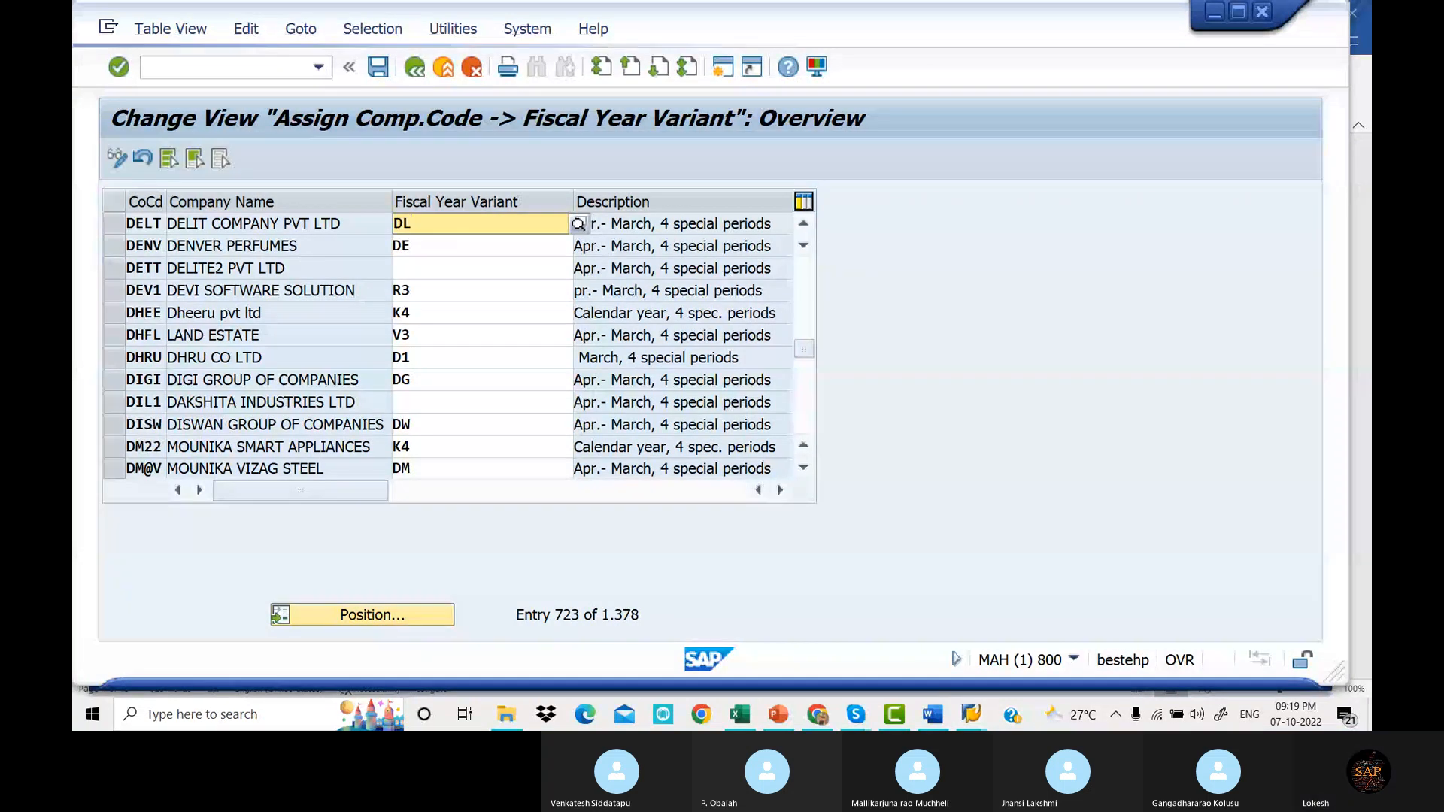
# Save the DELT fiscal year variant assignment and bring up the list of own customizing requests to record it.
pyautogui.click(376, 69)
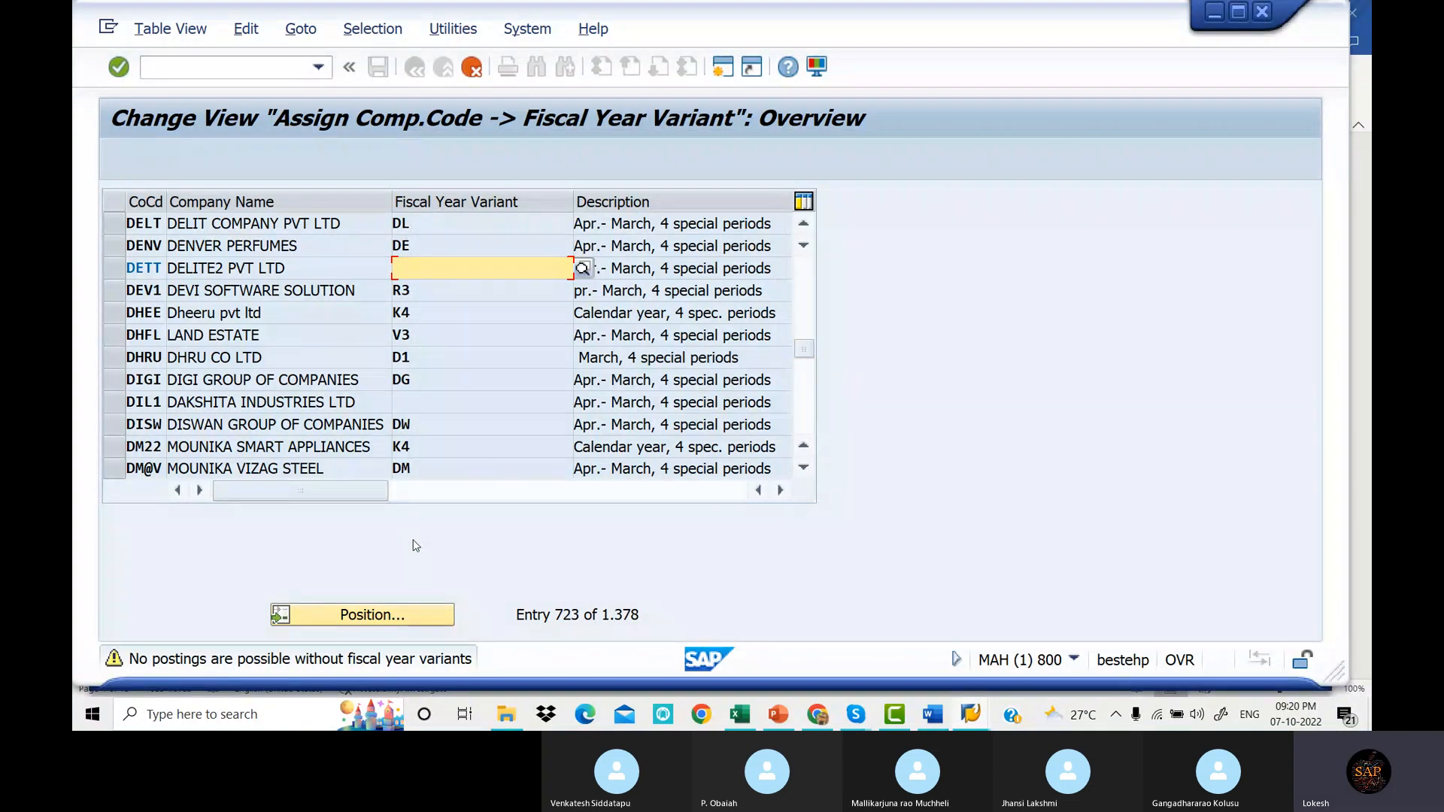
pyautogui.press('Return')
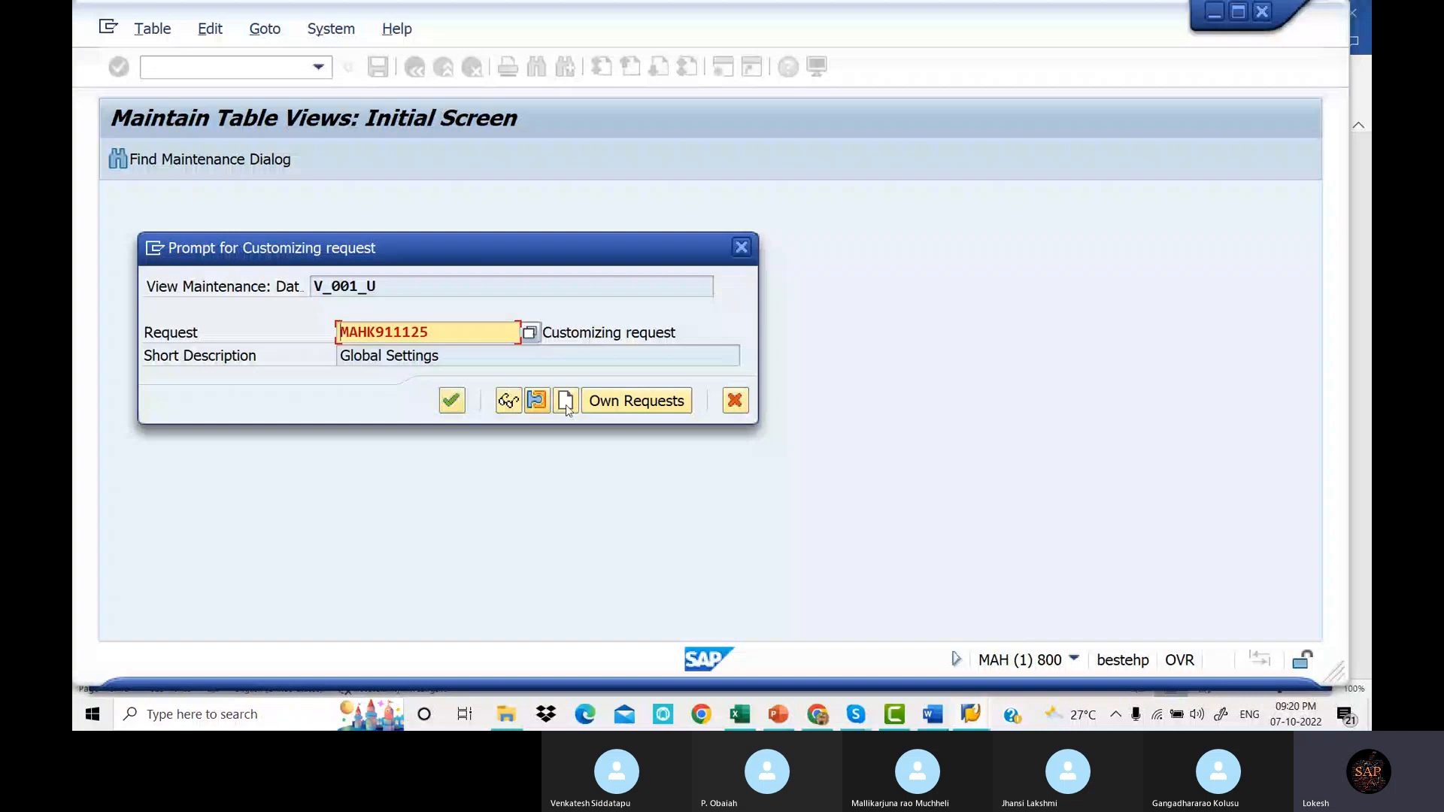
pyautogui.click(530, 333)
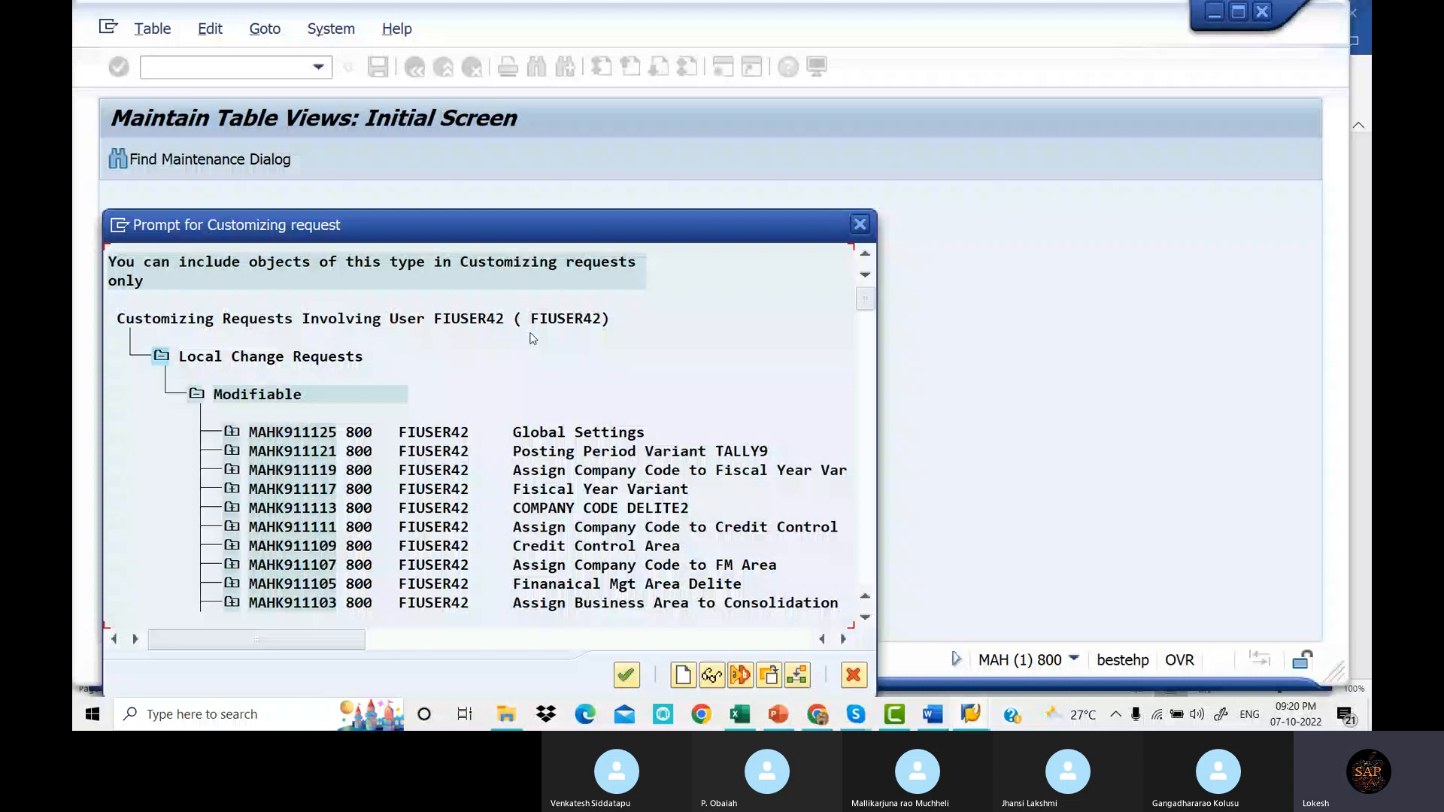
# Switch to the Word document Global Setting configuration123 and review the Define Posting period variants notes and transaction code.
pyautogui.hotkey('alt', 'Tab')
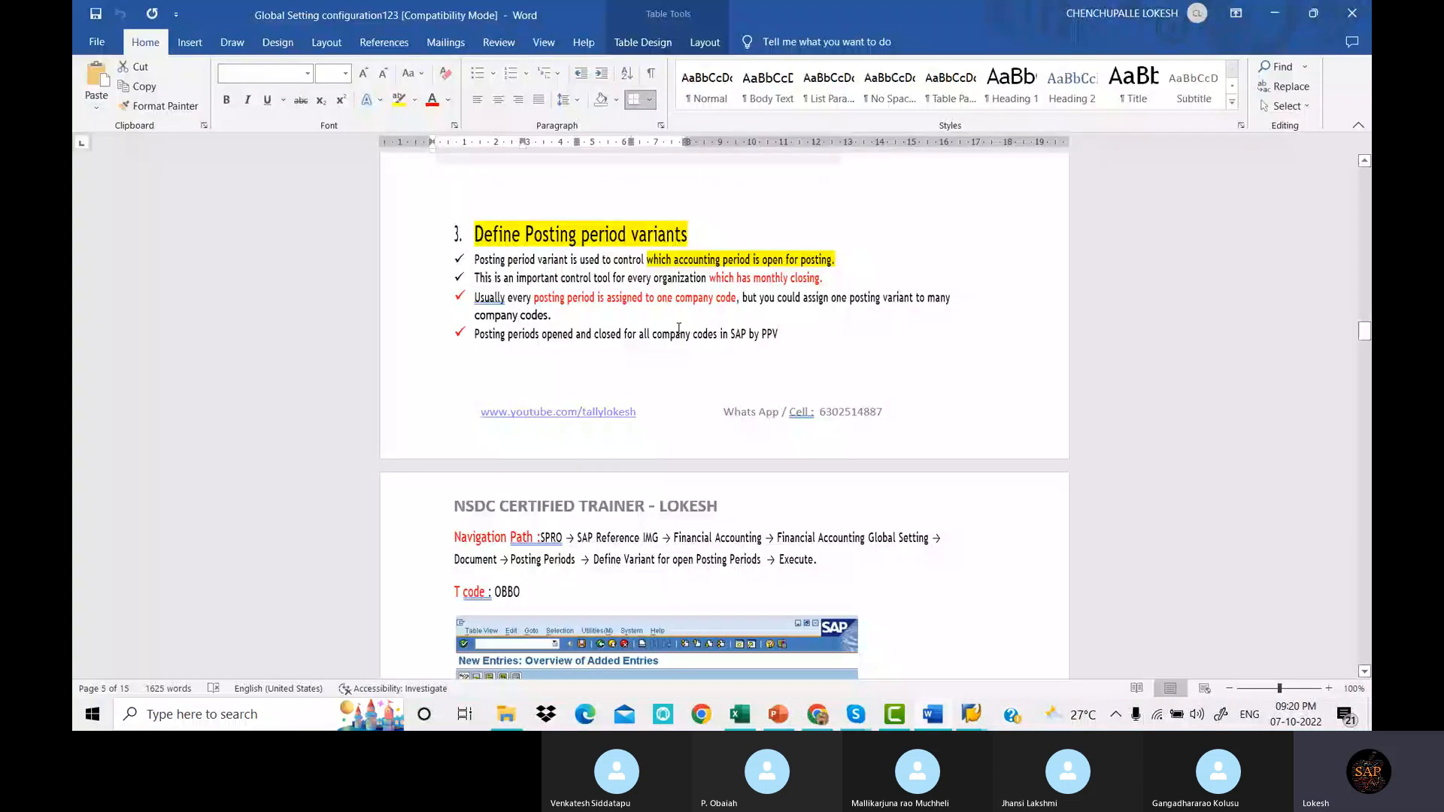
pyautogui.scroll(-3, 680, 331)
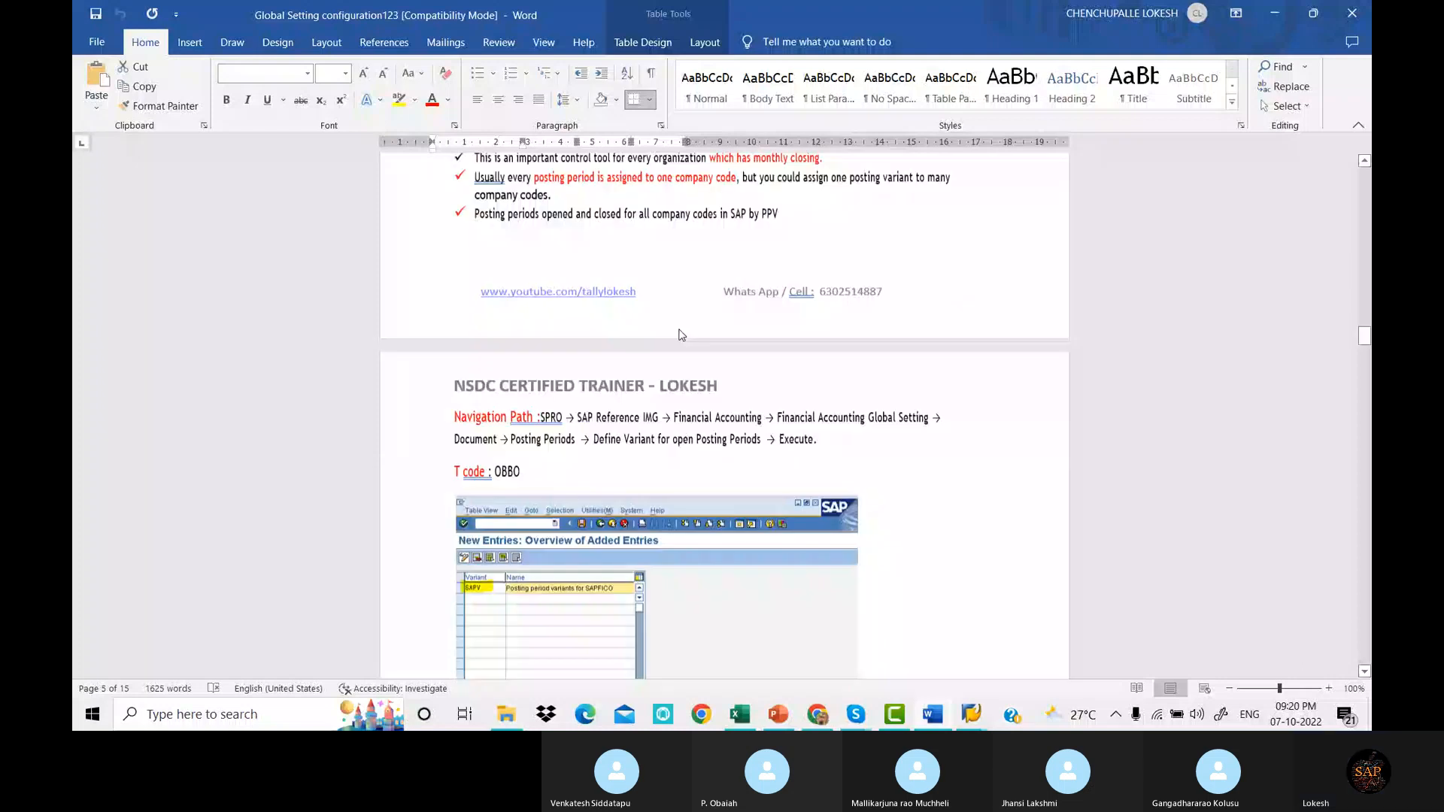
pyautogui.scroll(-3, 681, 335)
# Switch back to SAP and open transaction OBBO with /NOBBO for defining posting period variants.
pyautogui.moveTo(970, 713)
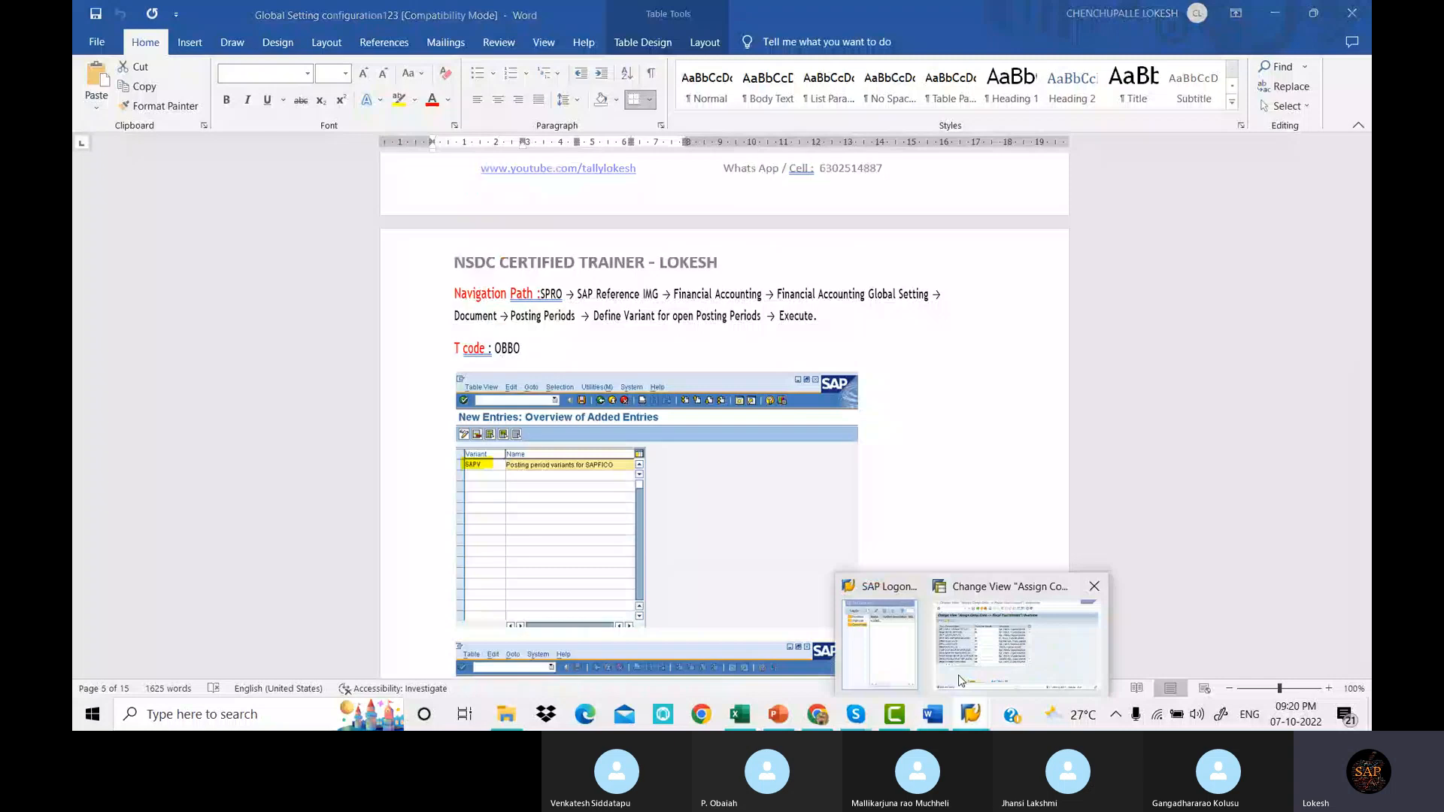
pyautogui.click(959, 680)
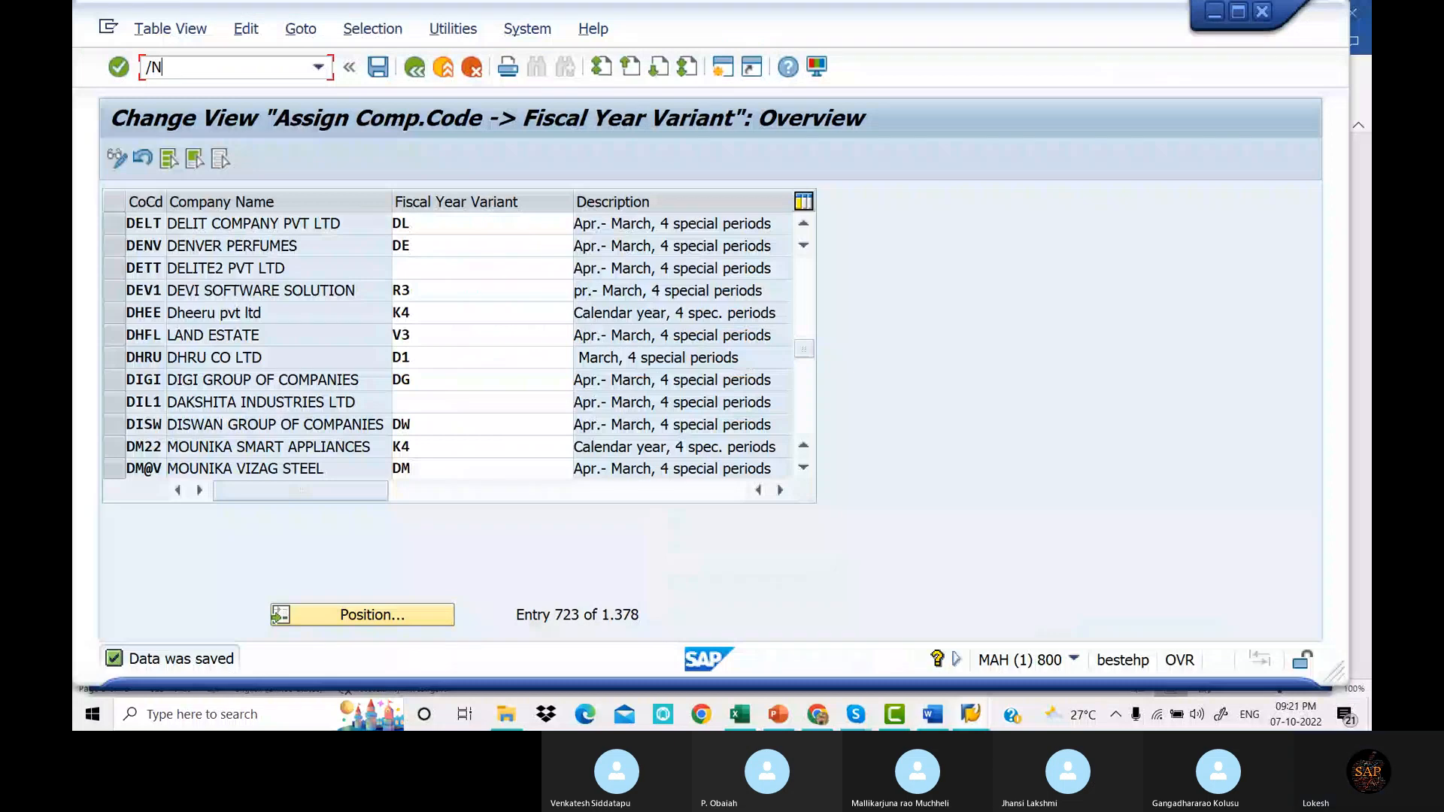
pyautogui.write('OBBO')
pyautogui.press('Return')
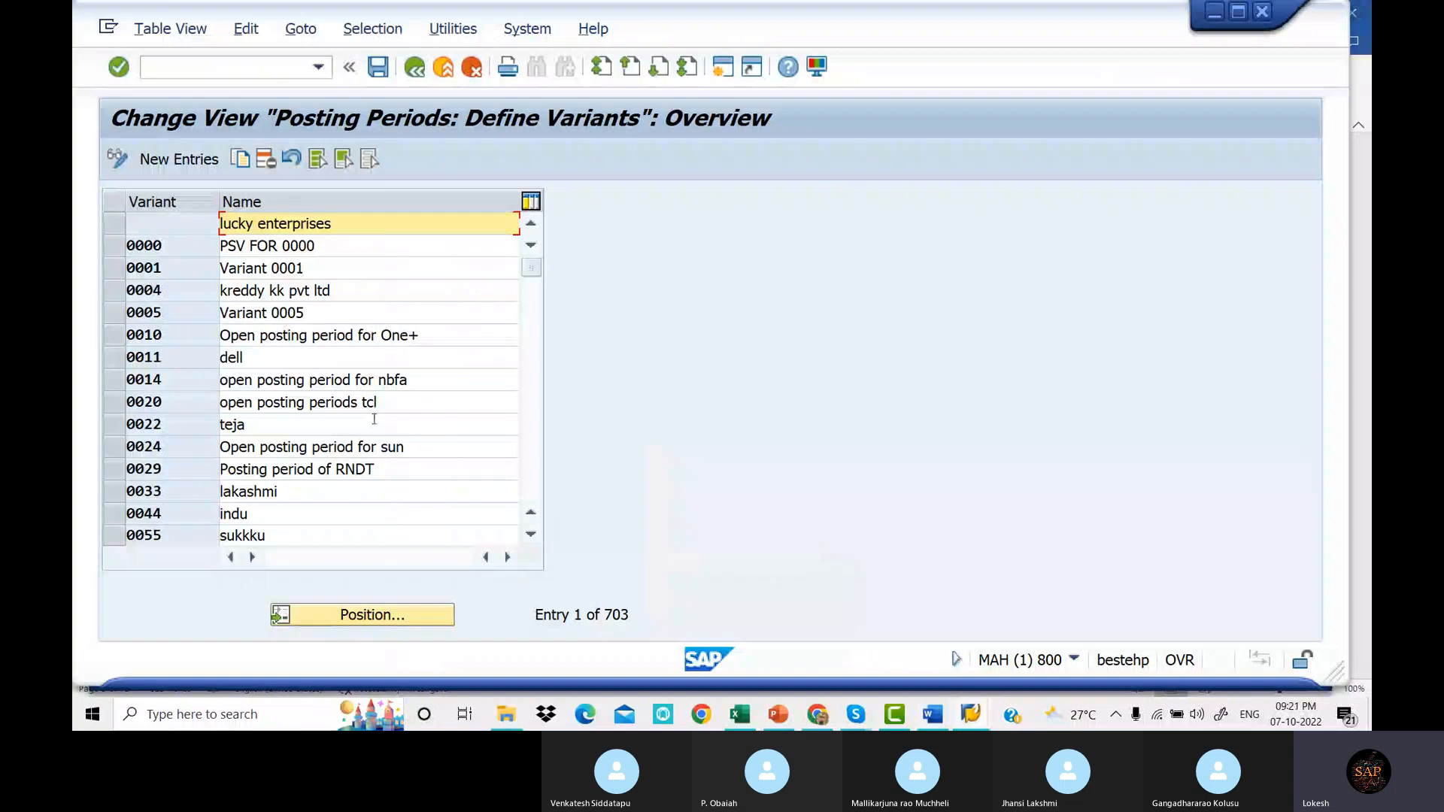
# Find variant 0511, open posting period for nmpr, in the posting period variants list and copy it as a template.
pyautogui.click(333, 473)
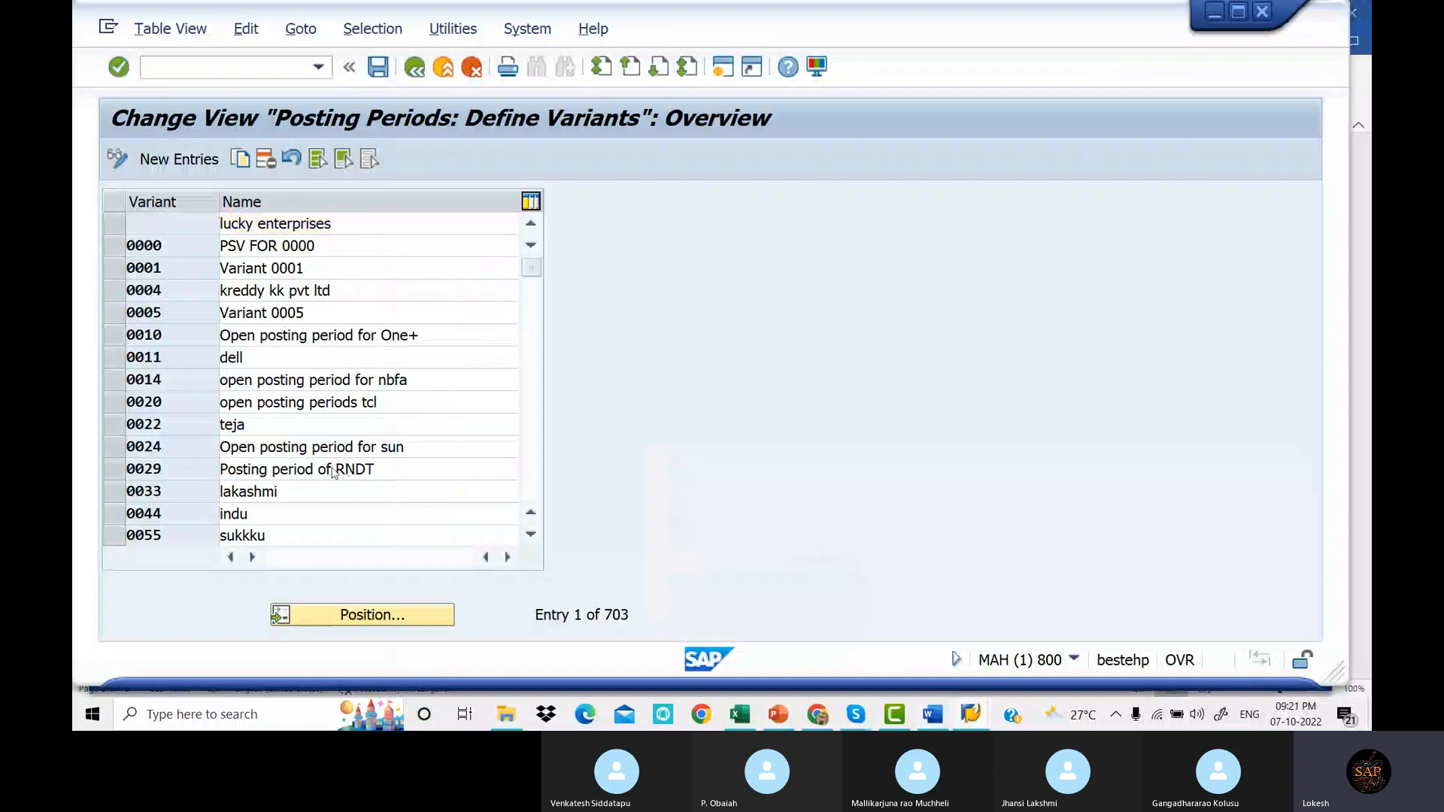
pyautogui.scroll(-2, 333, 473)
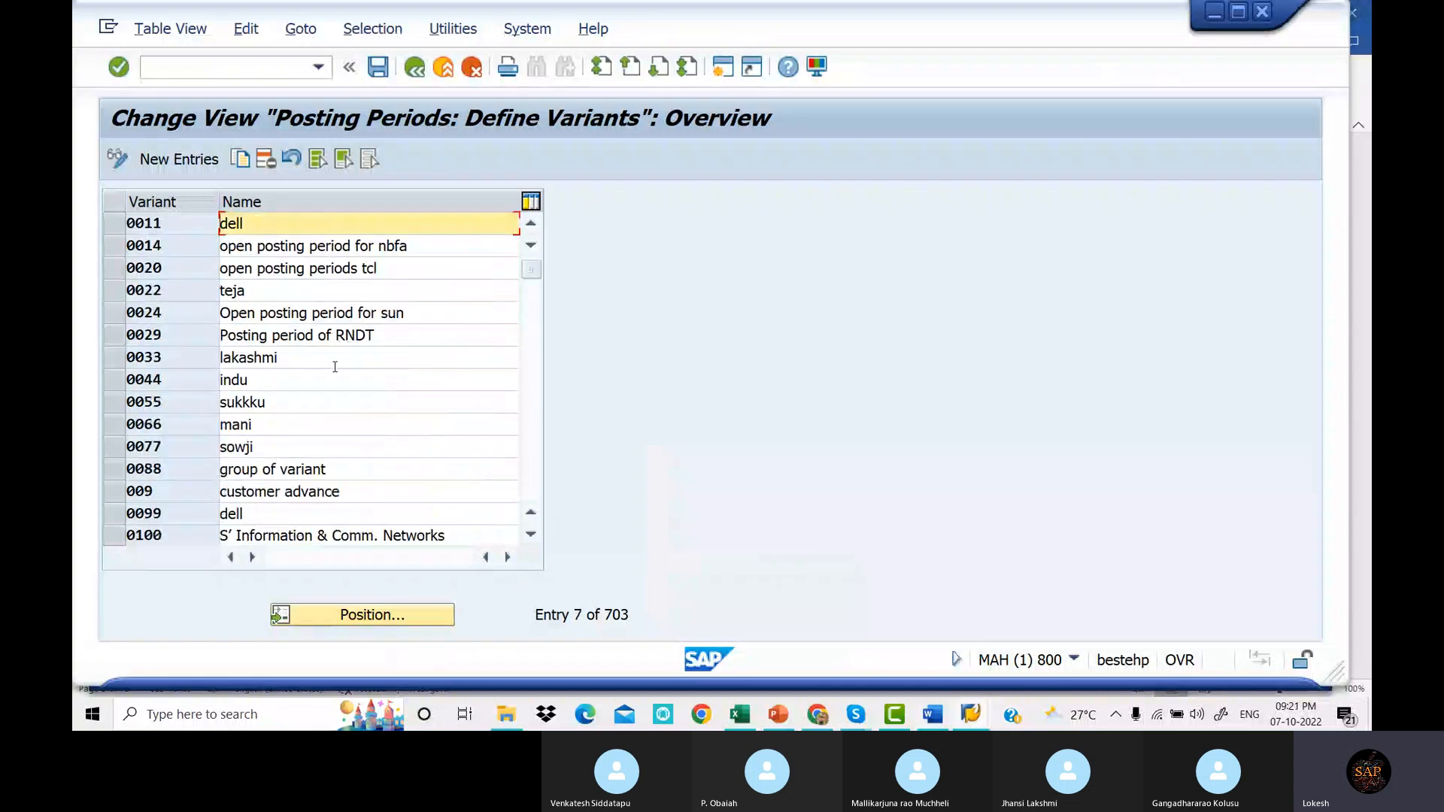
pyautogui.scroll(-2, 335, 366)
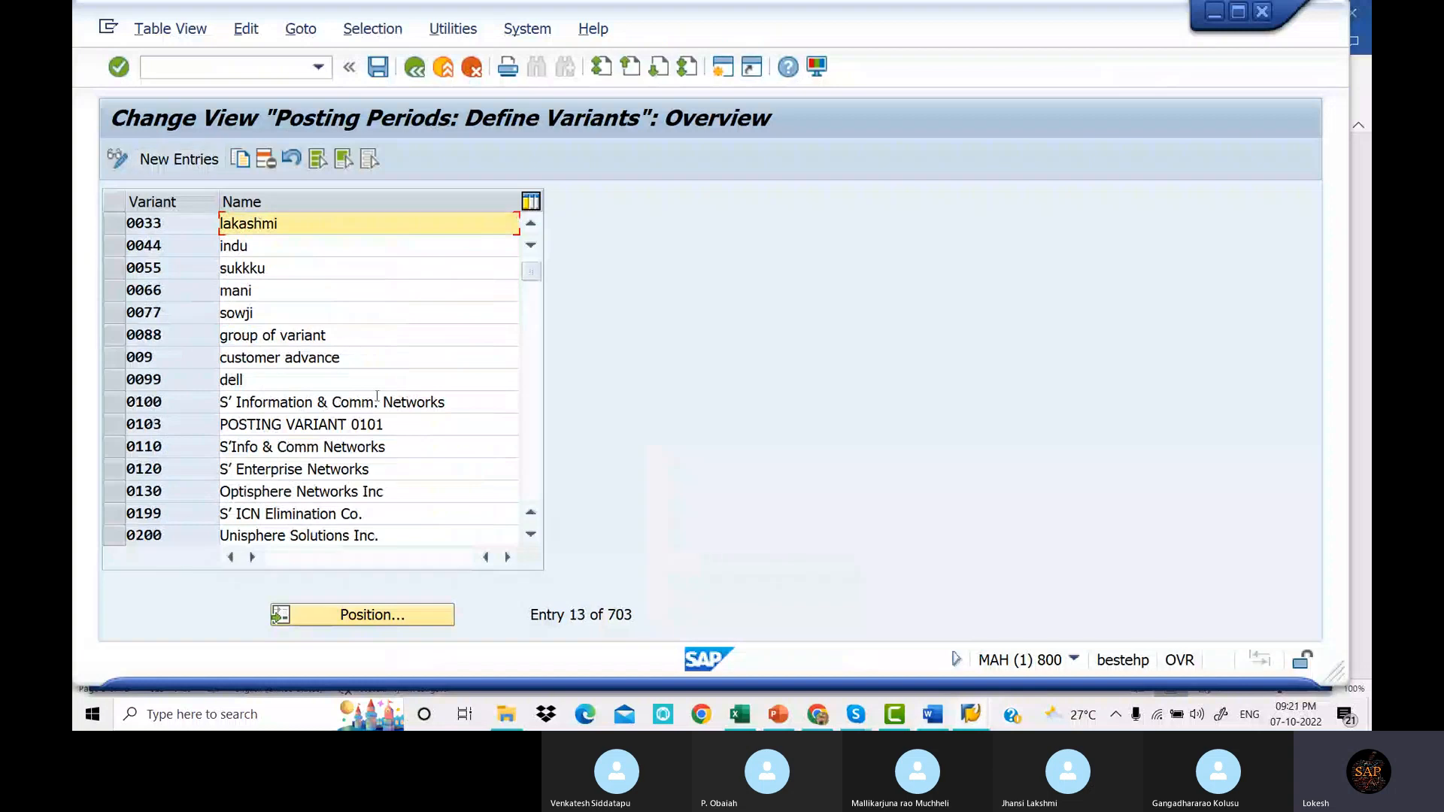
pyautogui.scroll(-2, 380, 402)
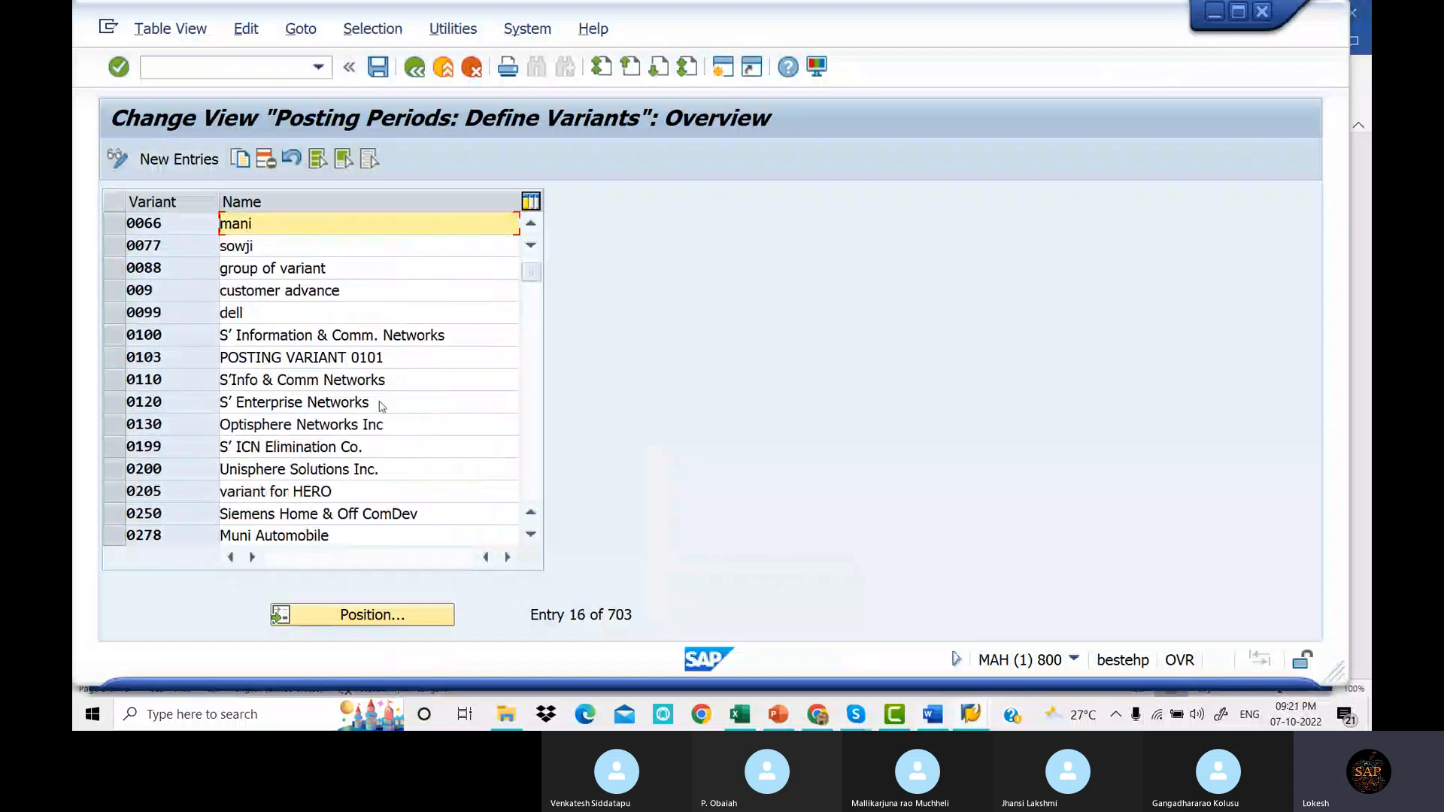
pyautogui.scroll(-1, 380, 404)
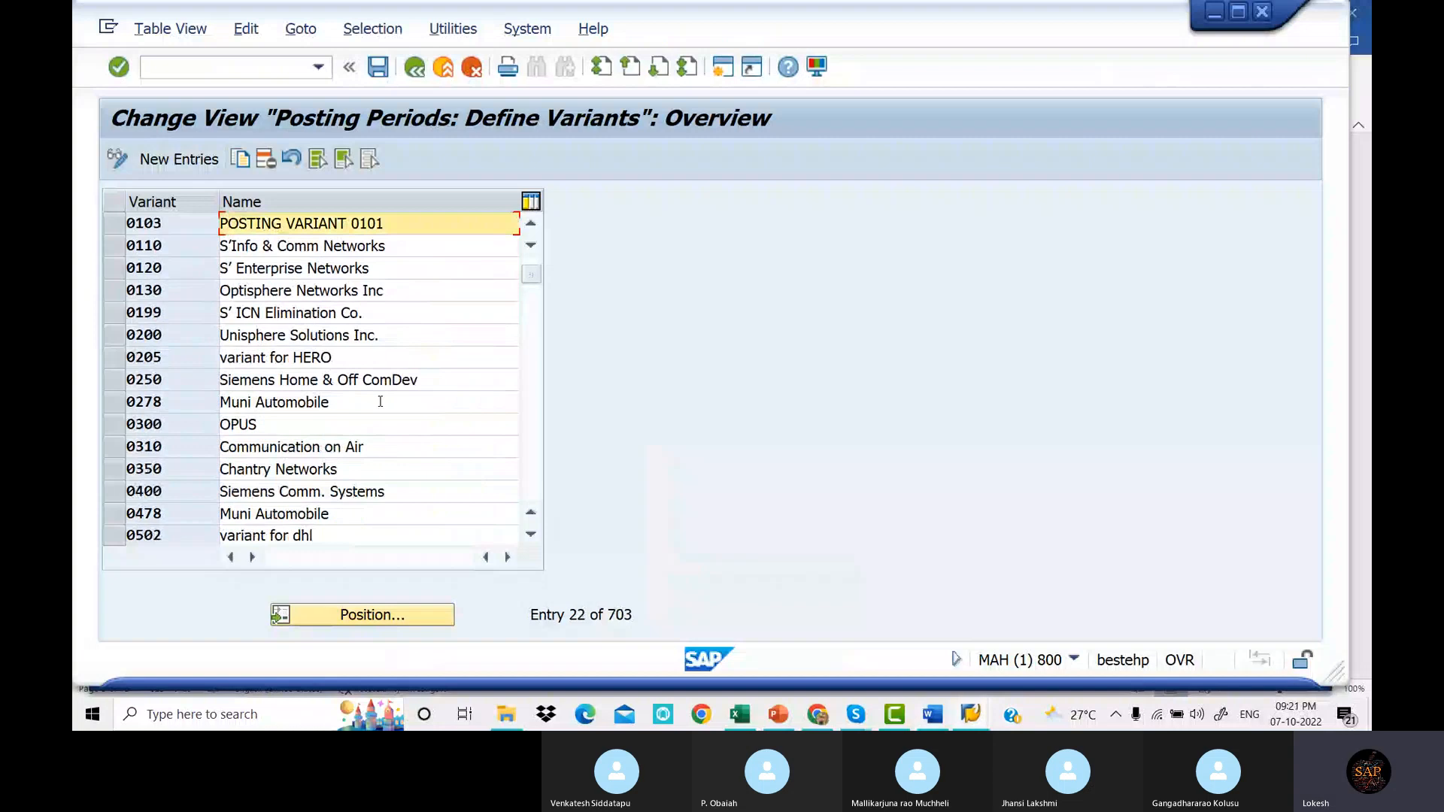
pyautogui.scroll(-1, 380, 402)
pyautogui.scroll(-1, 381, 406)
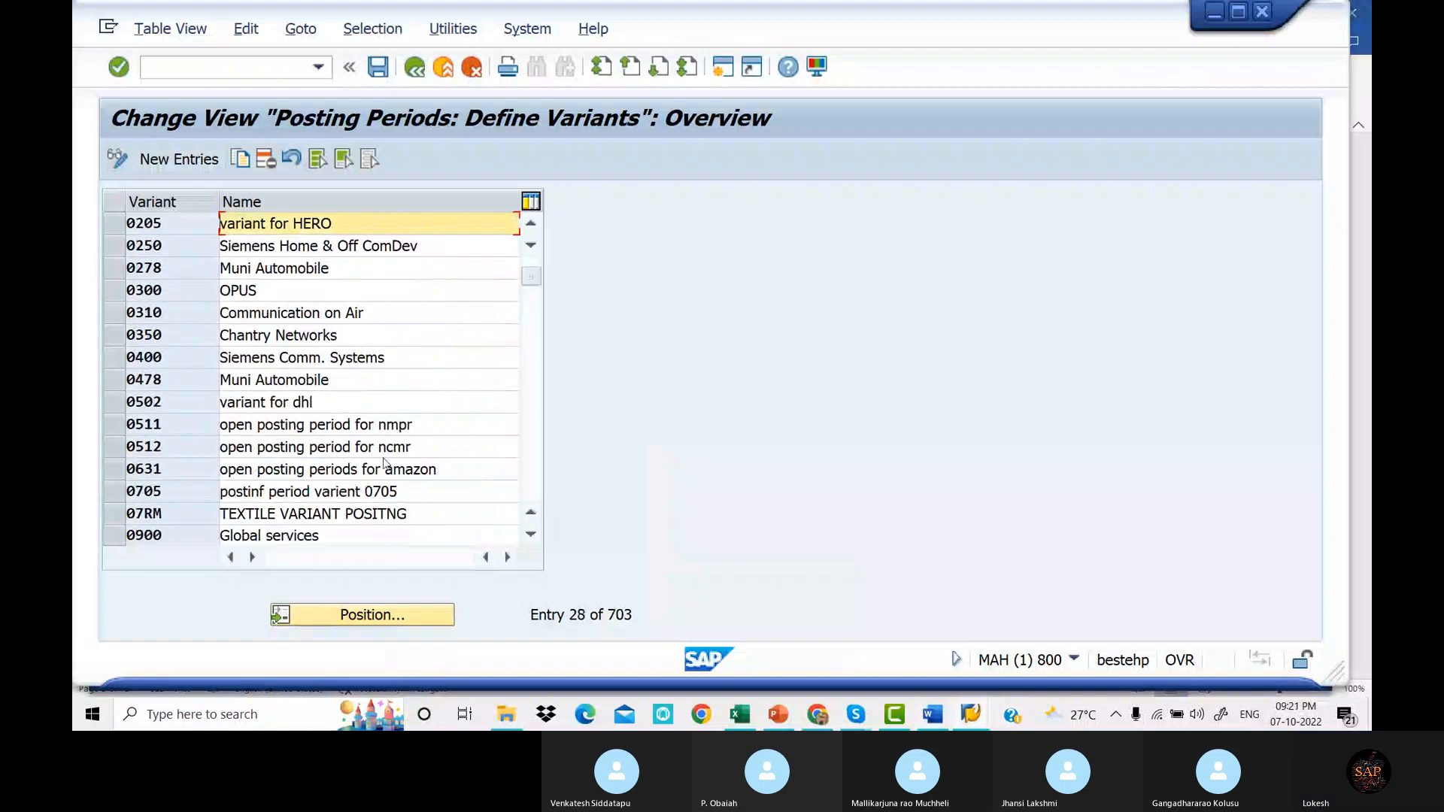
pyautogui.click(118, 432)
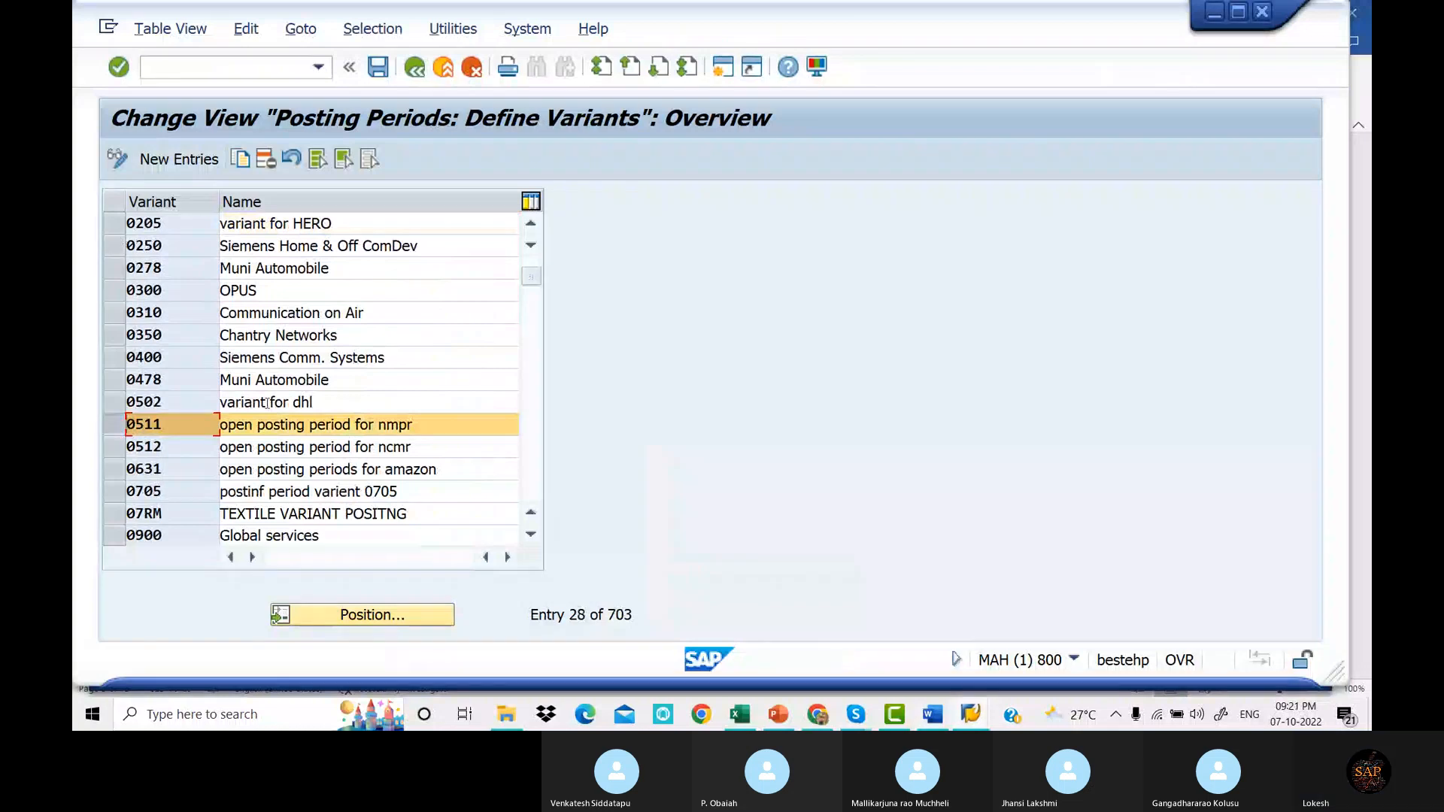
pyautogui.click(241, 159)
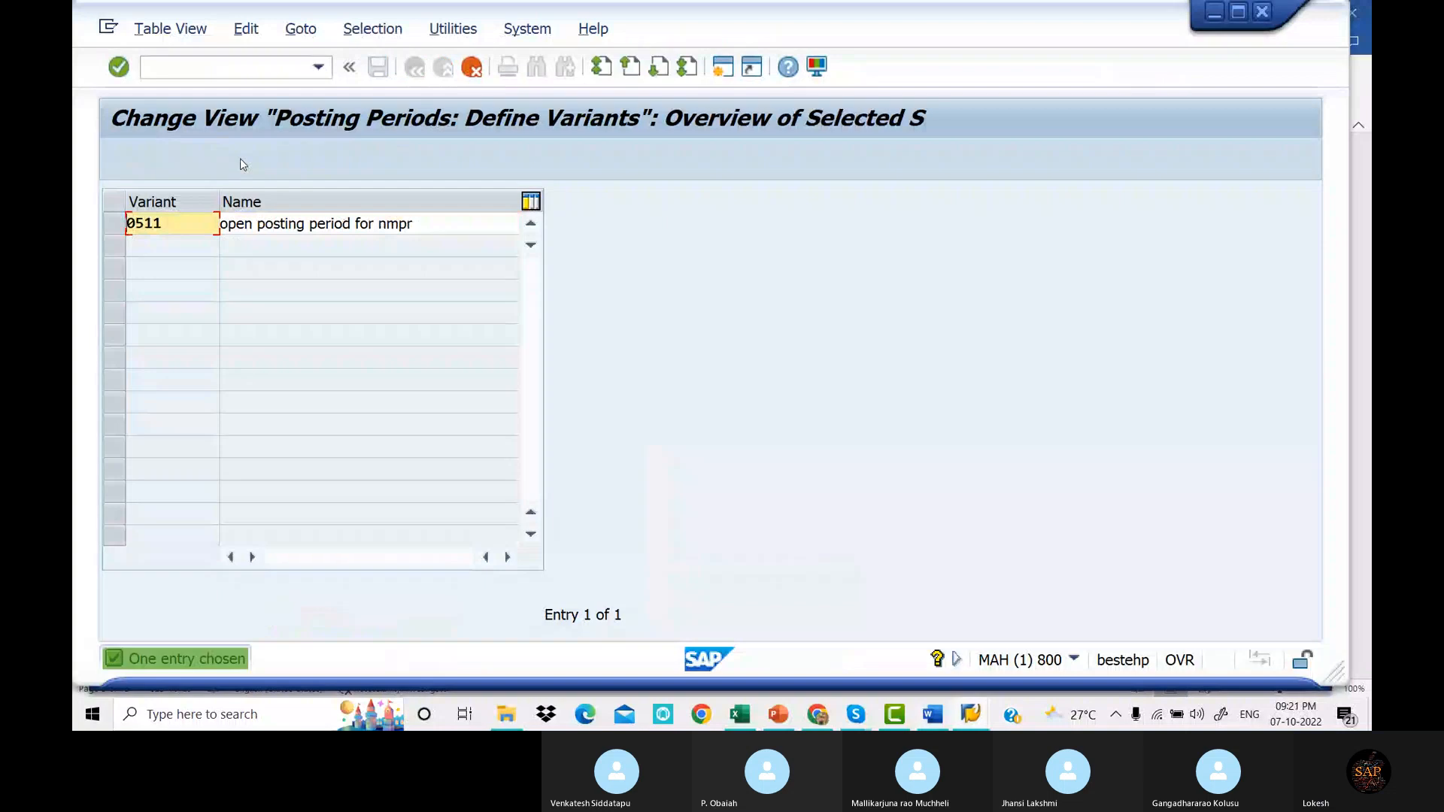
# Replace the copied entry's variant key with DL11.
pyautogui.click(190, 228)
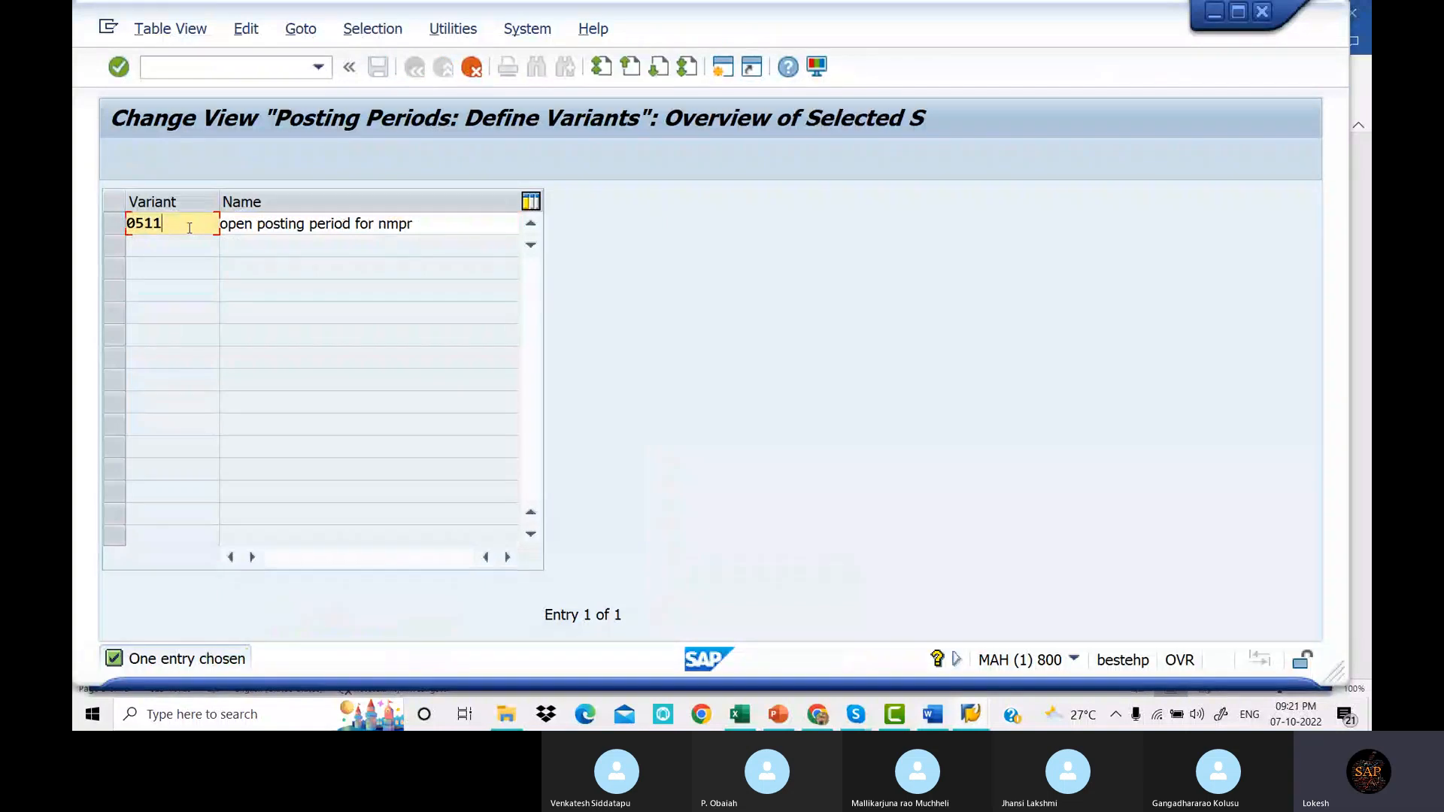
pyautogui.press('BackSpace')
pyautogui.press('BackSpace')
pyautogui.press('BackSpace')
pyautogui.press('BackSpace')
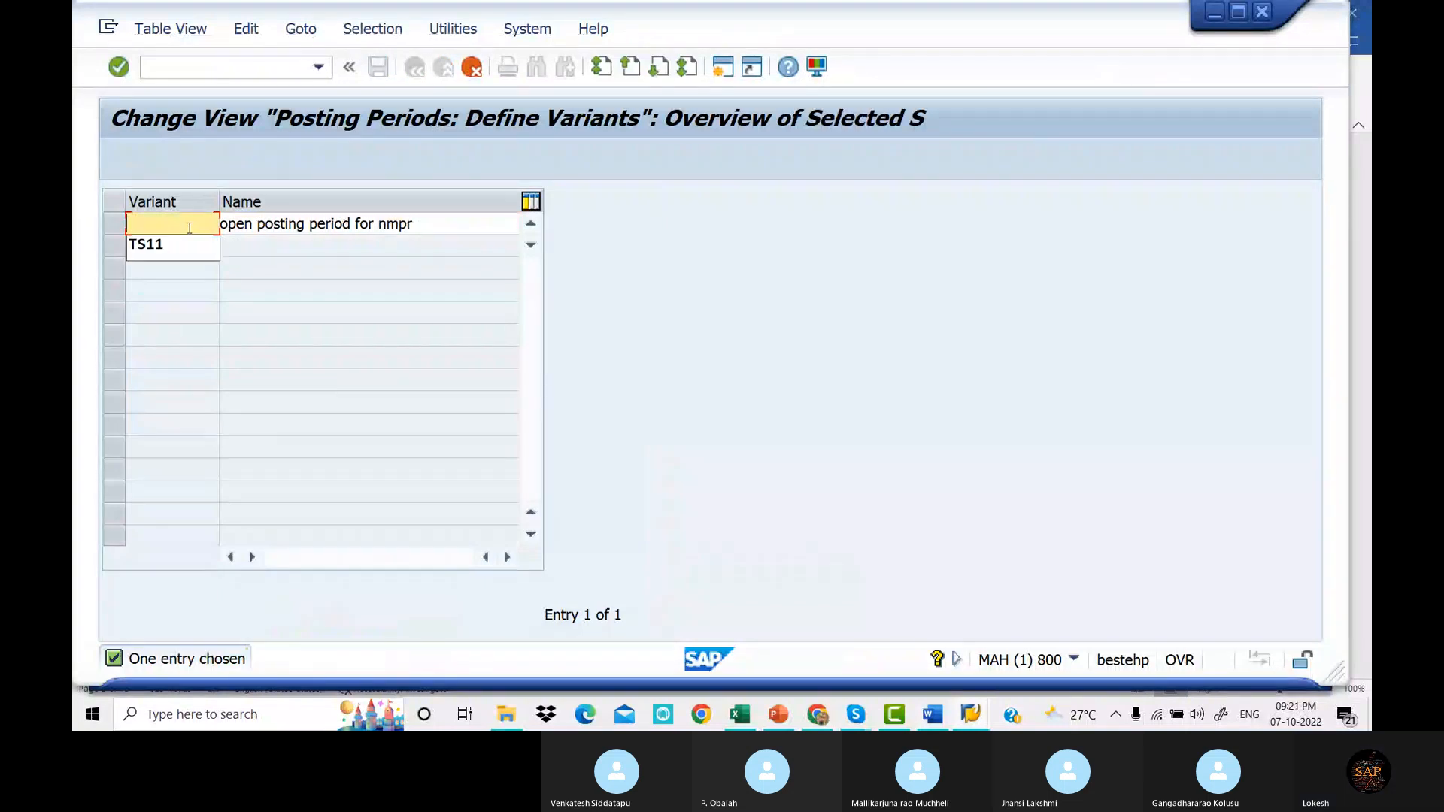
pyautogui.write('DL')
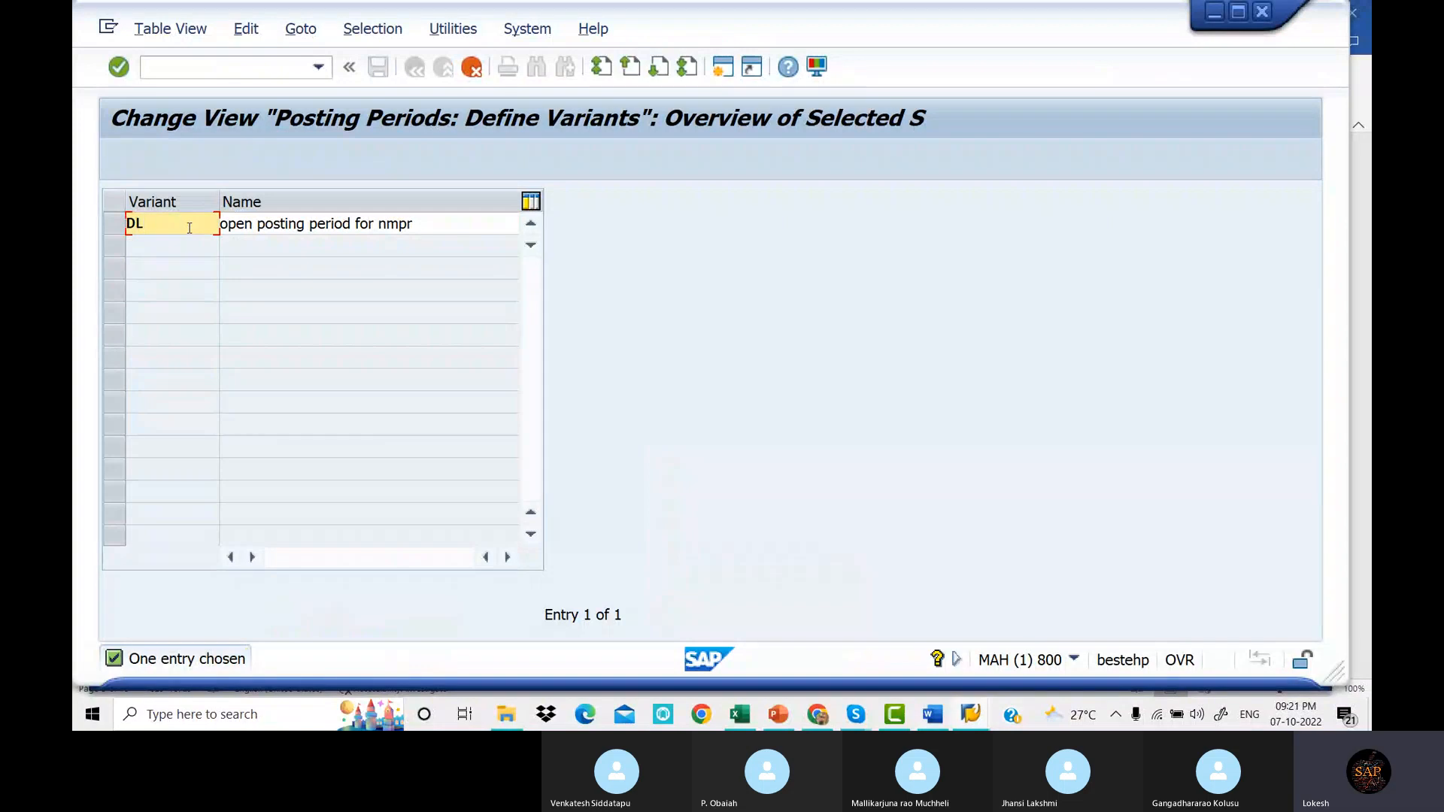
pyautogui.write('11')
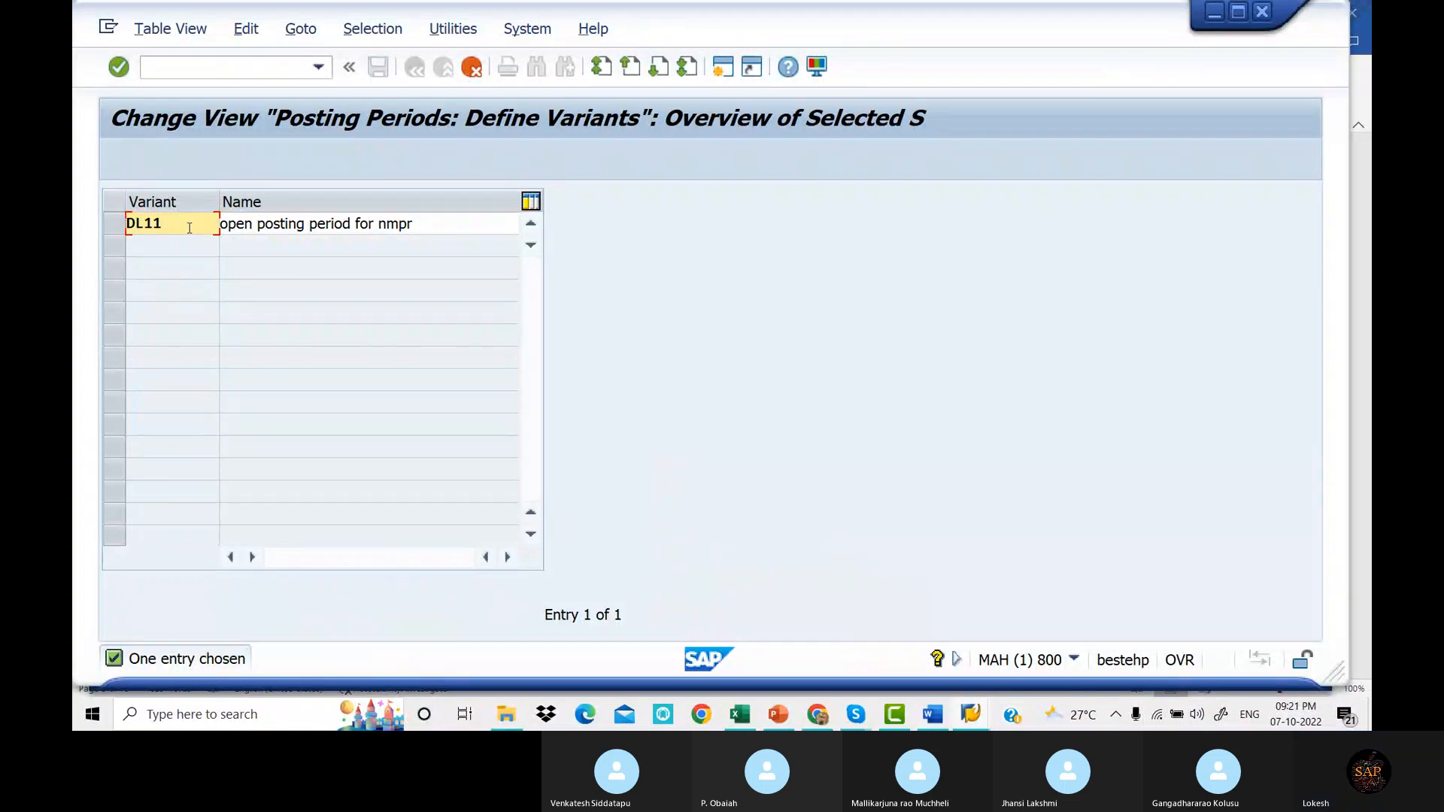
# Replace the name of variant DL11 with POSTING PERIOD VARIANT Tally9.
pyautogui.click(441, 223)
pyautogui.press('BackSpace')
pyautogui.press('BackSpace')
pyautogui.press('BackSpace')
pyautogui.press('BackSpace')
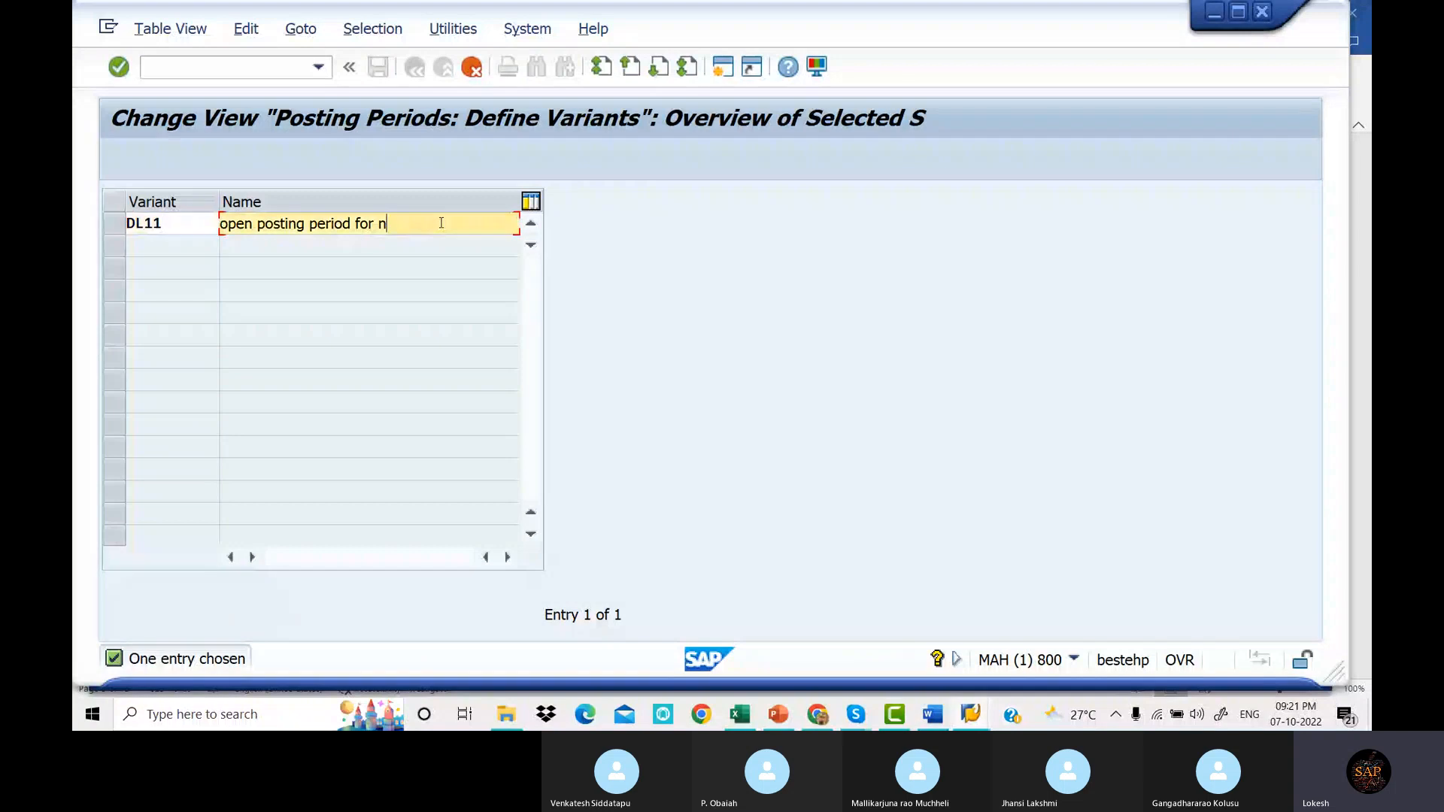
pyautogui.write('d')
pyautogui.press('BackSpace')
pyautogui.write('D')
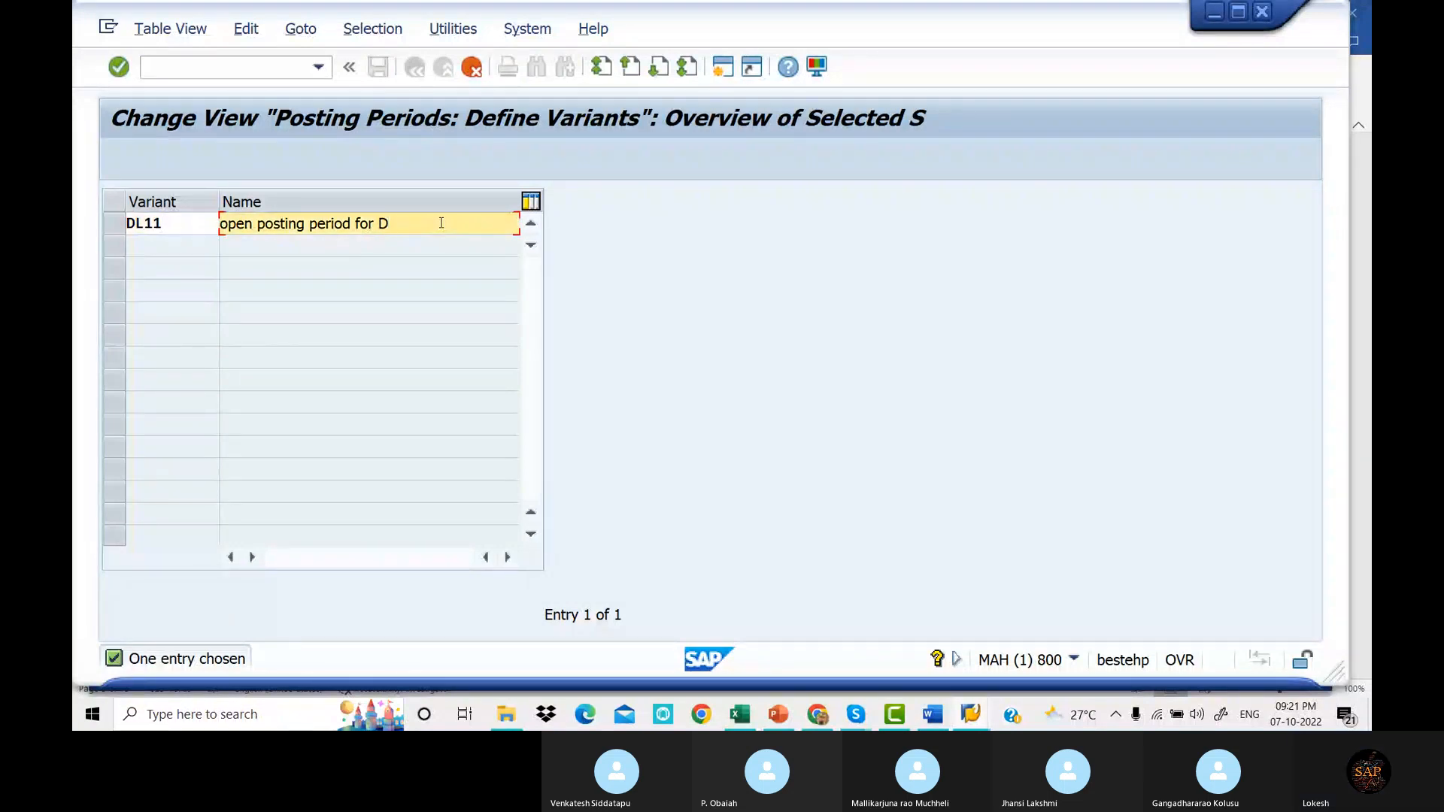
pyautogui.press('BackSpace')
pyautogui.press('BackSpace')
pyautogui.press('BackSpace')
pyautogui.press('BackSpace')
pyautogui.press('BackSpace')
pyautogui.press('BackSpace')
pyautogui.press('BackSpace')
pyautogui.press('BackSpace')
pyautogui.press('BackSpace')
pyautogui.press('BackSpace')
pyautogui.press('BackSpace')
pyautogui.press('BackSpace')
pyautogui.press('BackSpace')
pyautogui.press('BackSpace')
pyautogui.press('BackSpace')
pyautogui.press('BackSpace')
pyautogui.press('BackSpace')
pyautogui.press('BackSpace')
pyautogui.press('BackSpace')
pyautogui.press('BackSpace')
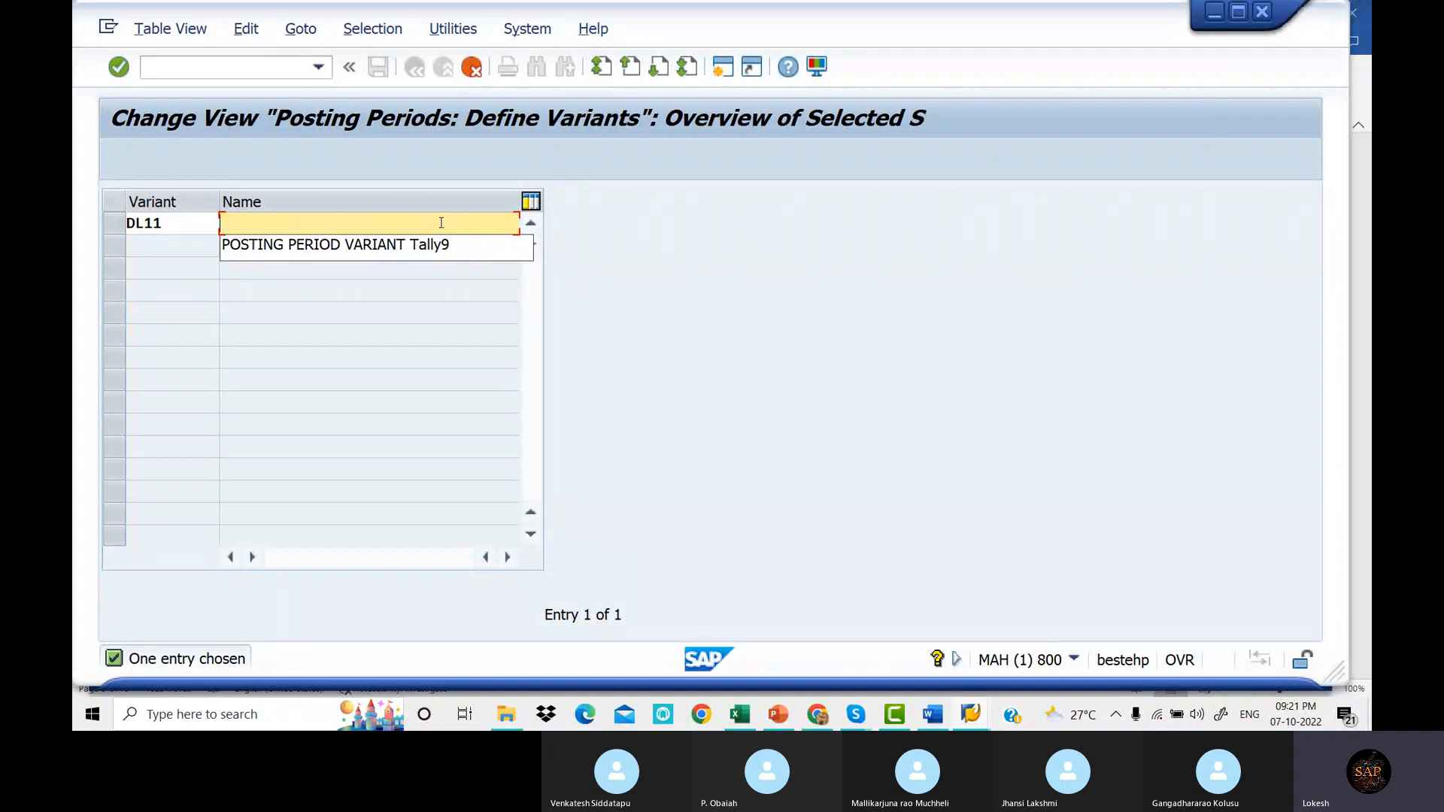
pyautogui.write('POSTING PERIOD VARIANT Tally9')
pyautogui.press('Tab')
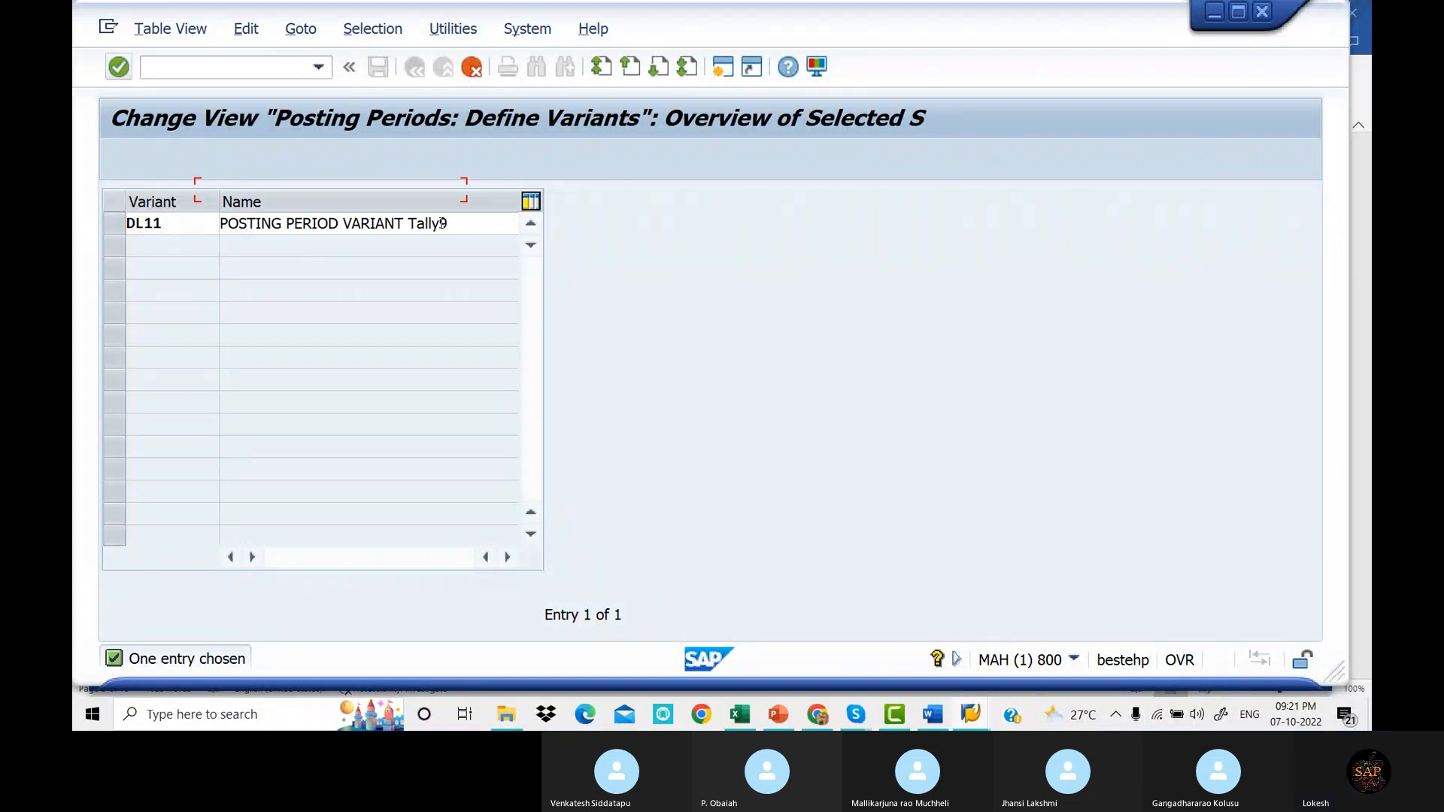
# Change the end of the name so it reads POSTING PERIOD VARIANT DELITE and confirm the copied entry.
pyautogui.click(471, 218)
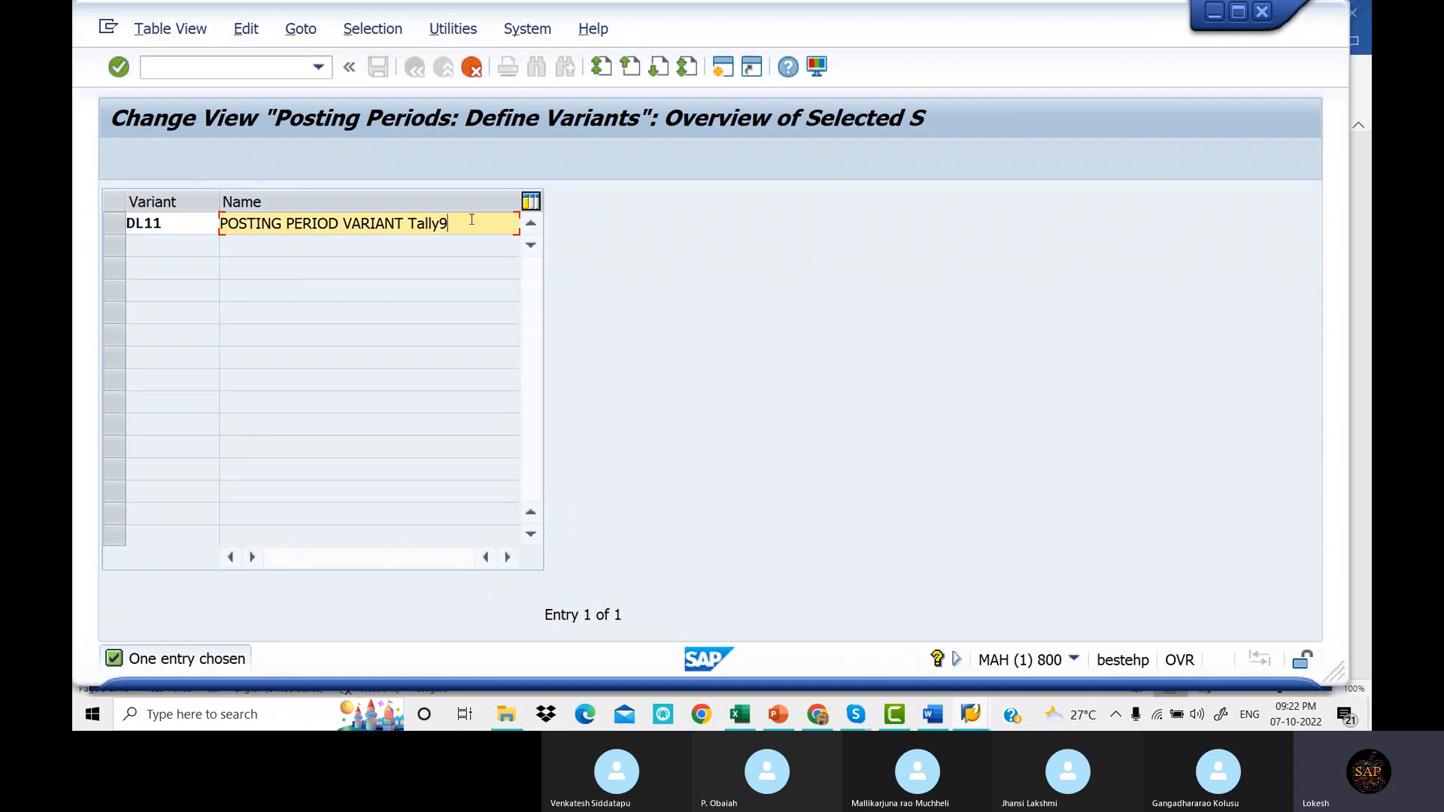
pyautogui.press('BackSpace')
pyautogui.press('BackSpace')
pyautogui.press('BackSpace')
pyautogui.press('BackSpace')
pyautogui.press('BackSpace')
pyautogui.press('BackSpace')
pyautogui.write('DELITE')
pyautogui.press('Return')
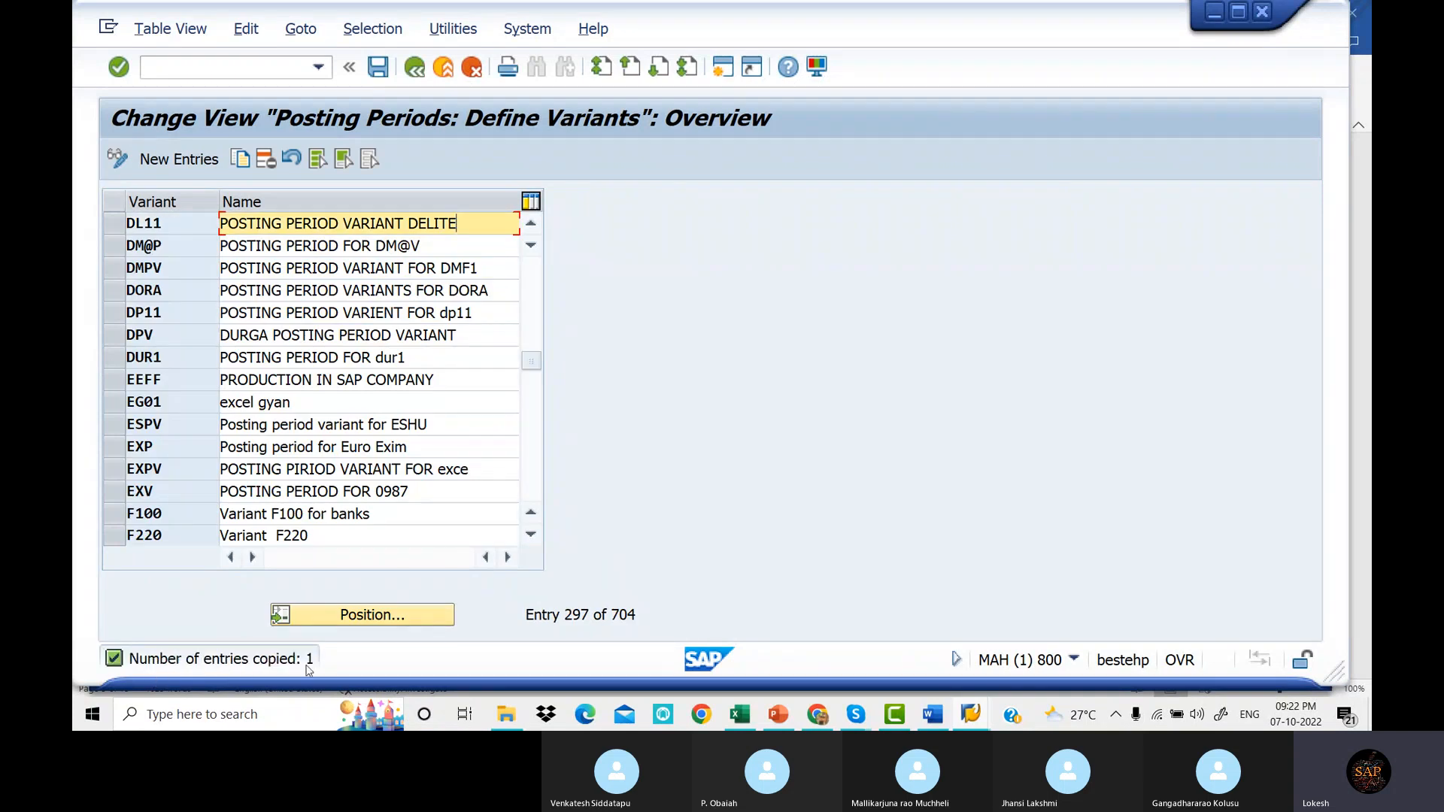
# Save posting period variant DL11 under the Global Settings customizing request MAHK911125.
pyautogui.click(375, 73)
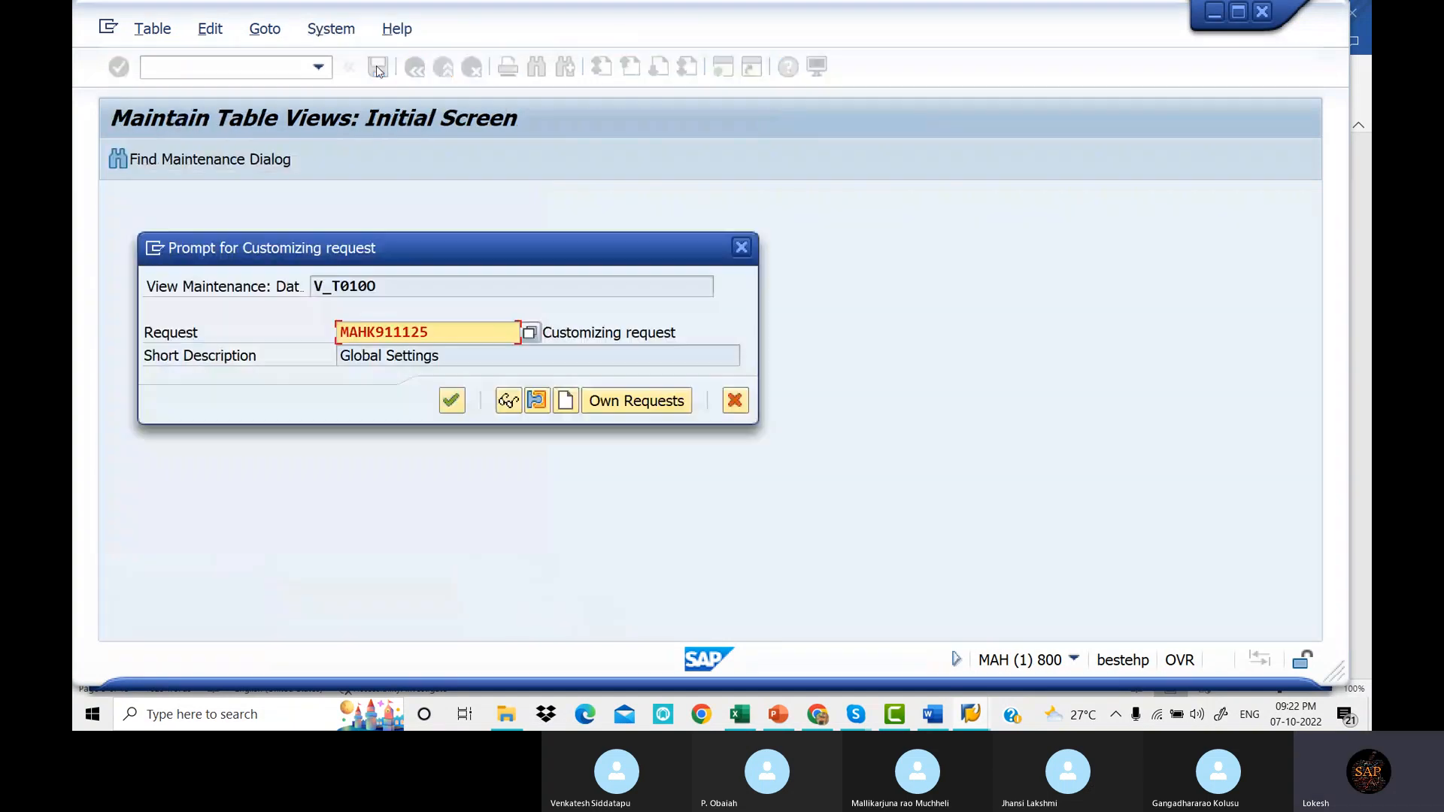
pyautogui.click(531, 335)
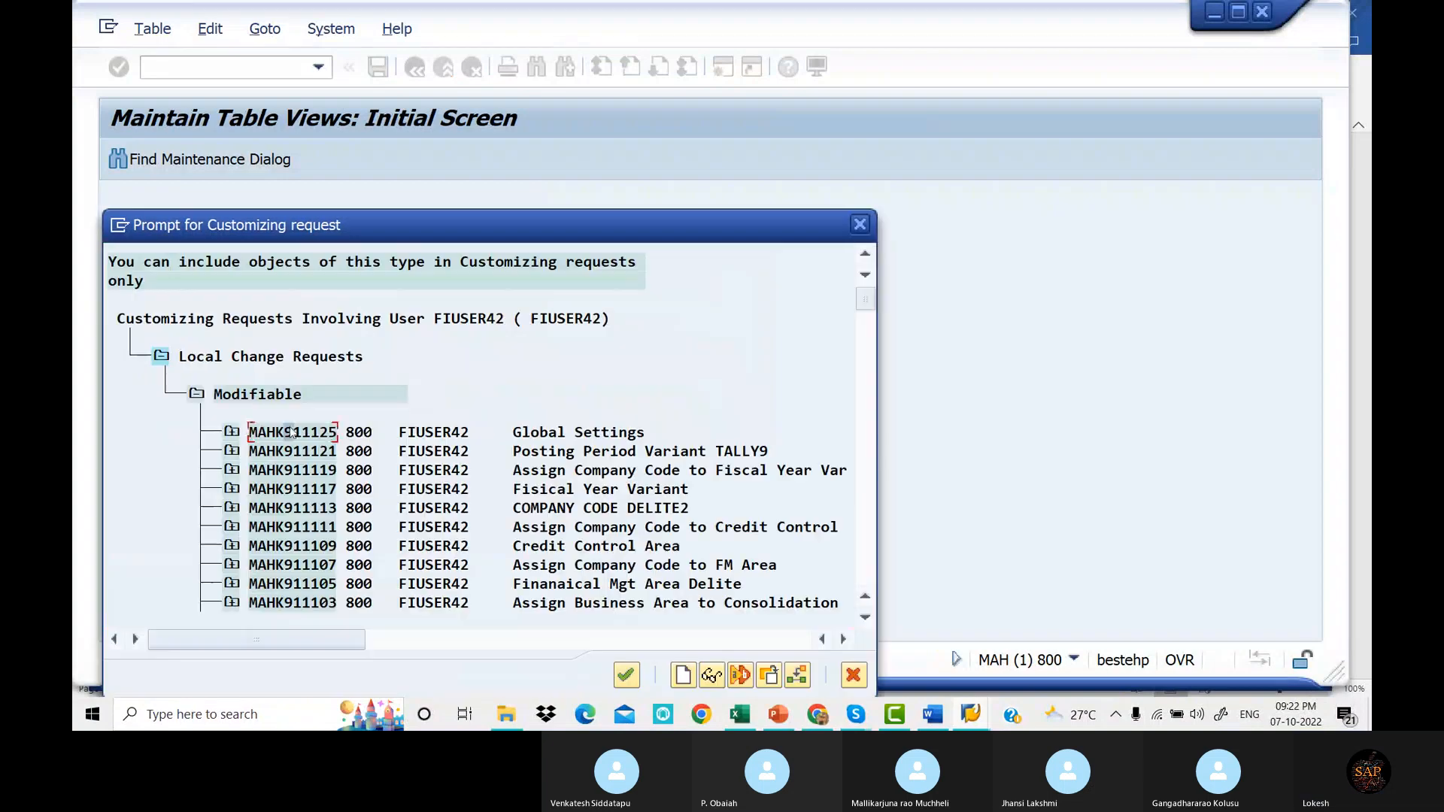
pyautogui.doubleClick(290, 428)
pyautogui.click(450, 403)
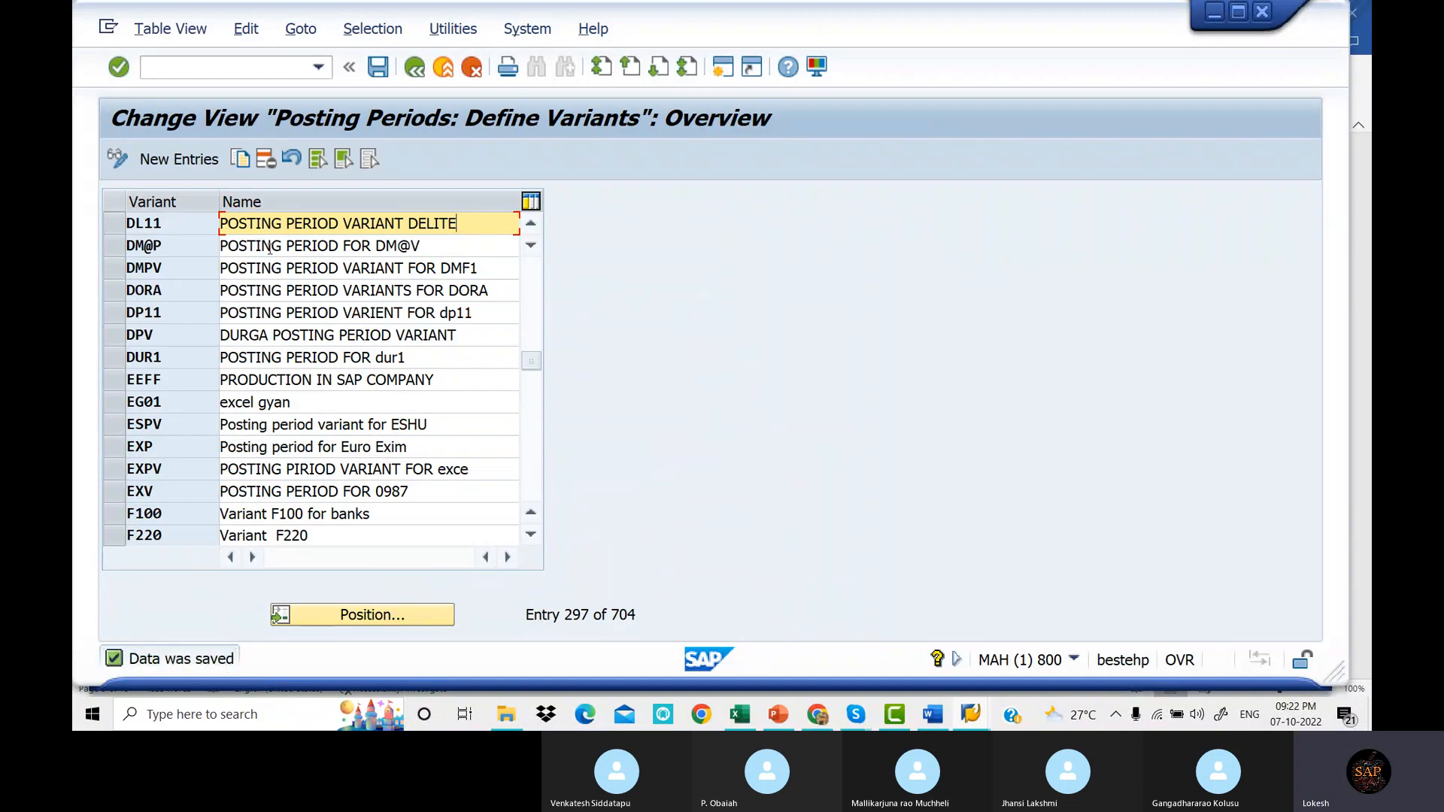
# Position the posting period variant list at DE11 and look through the neighbouring entries.
pyautogui.click(392, 623)
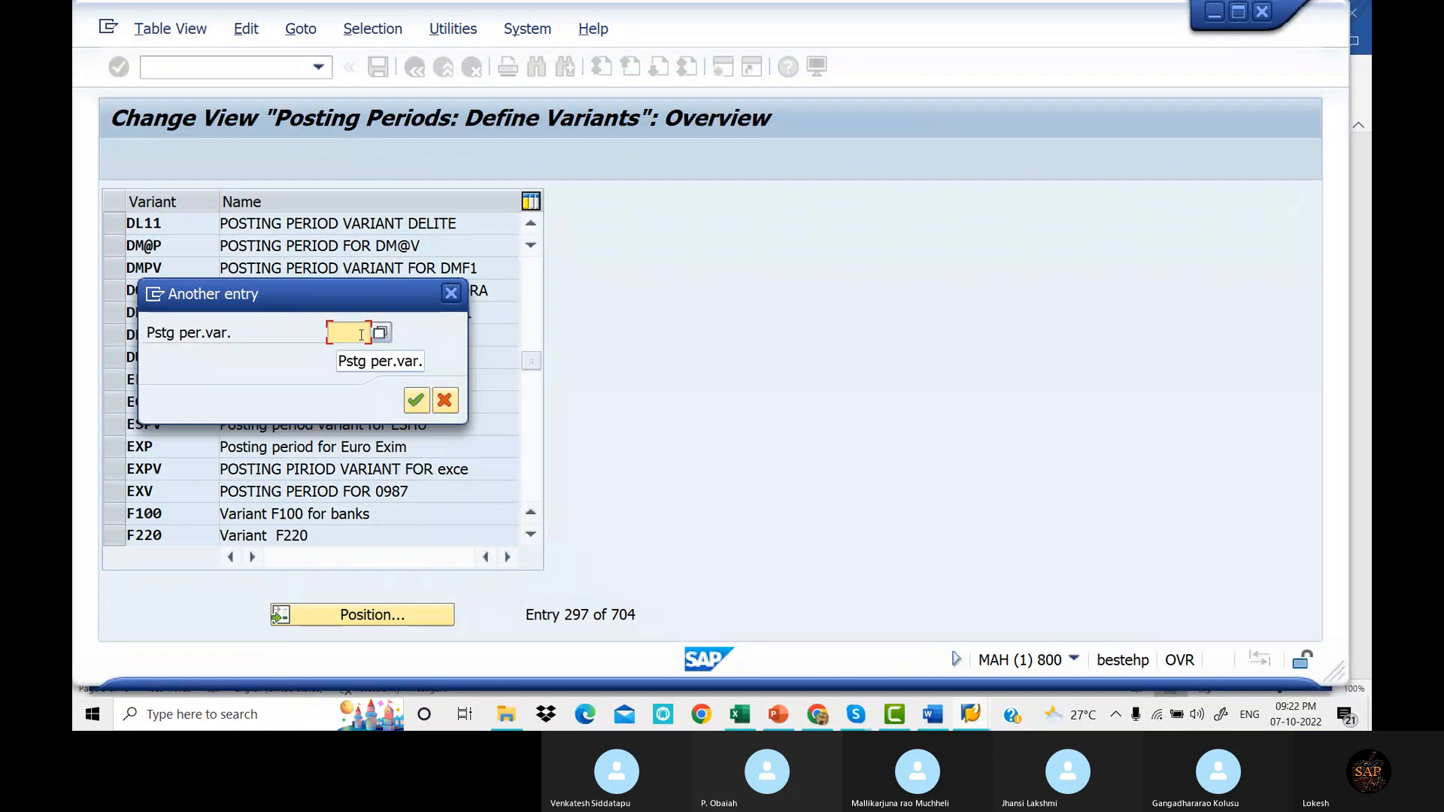
pyautogui.write('DELL')
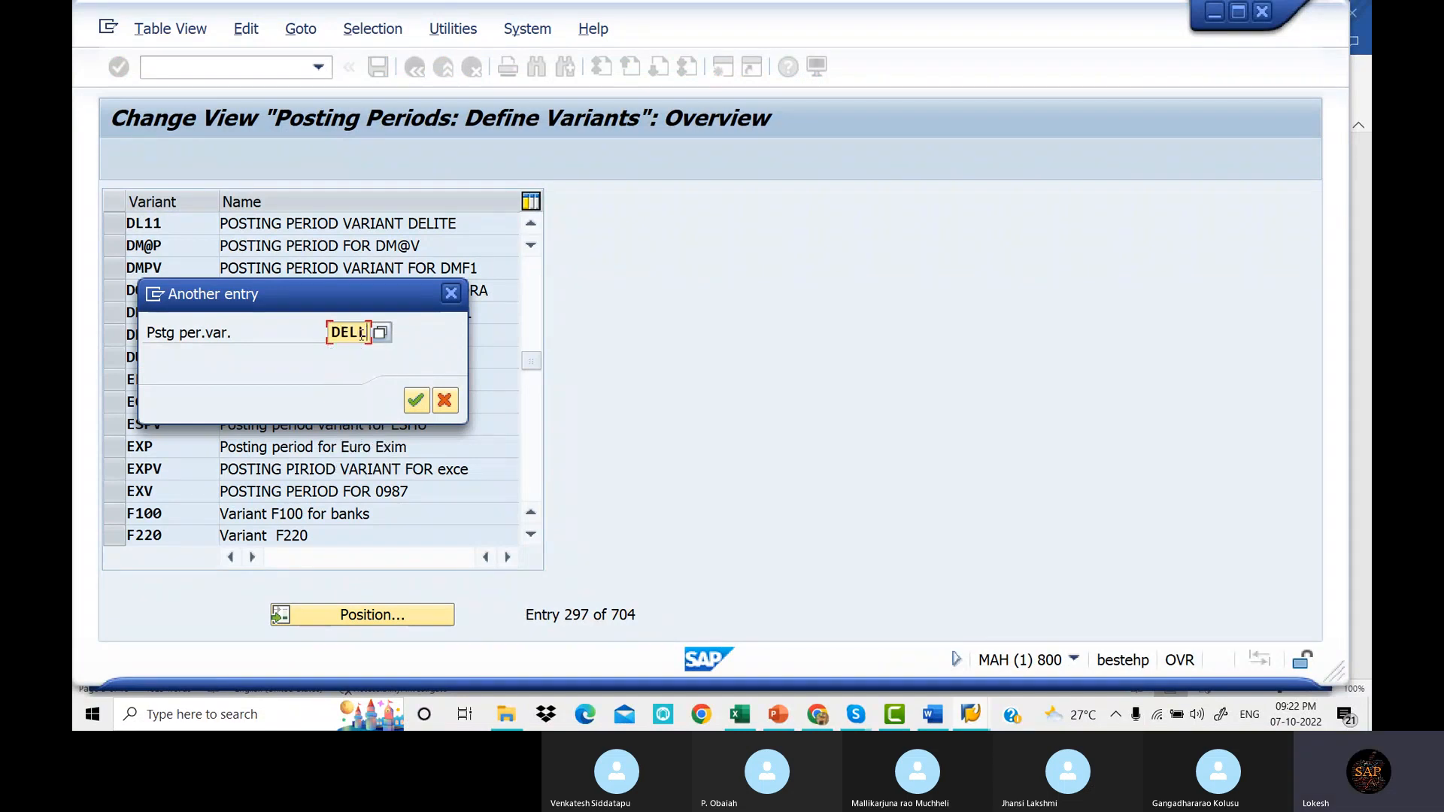
pyautogui.press('BackSpace')
pyautogui.press('BackSpace')
pyautogui.write('11')
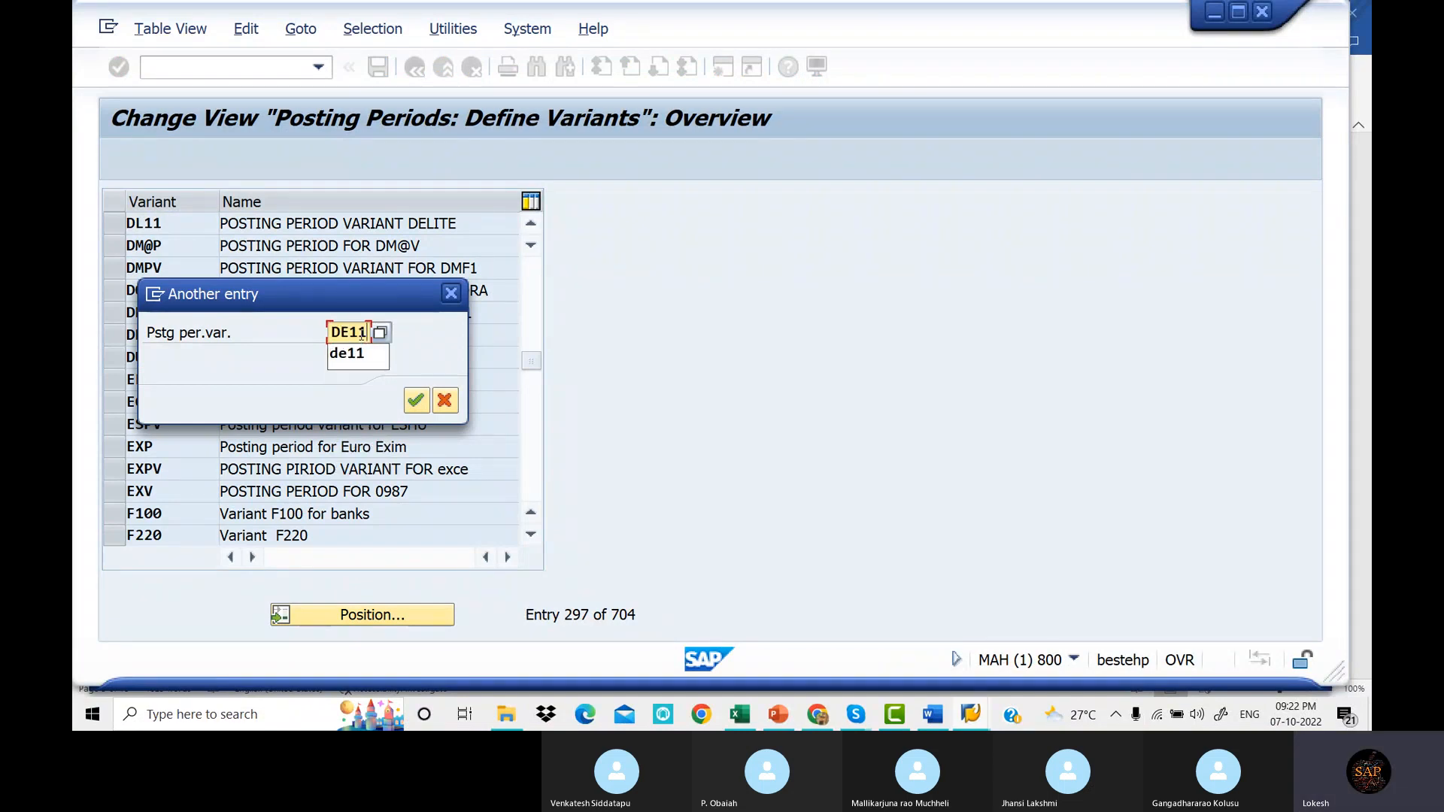
pyautogui.click(416, 400)
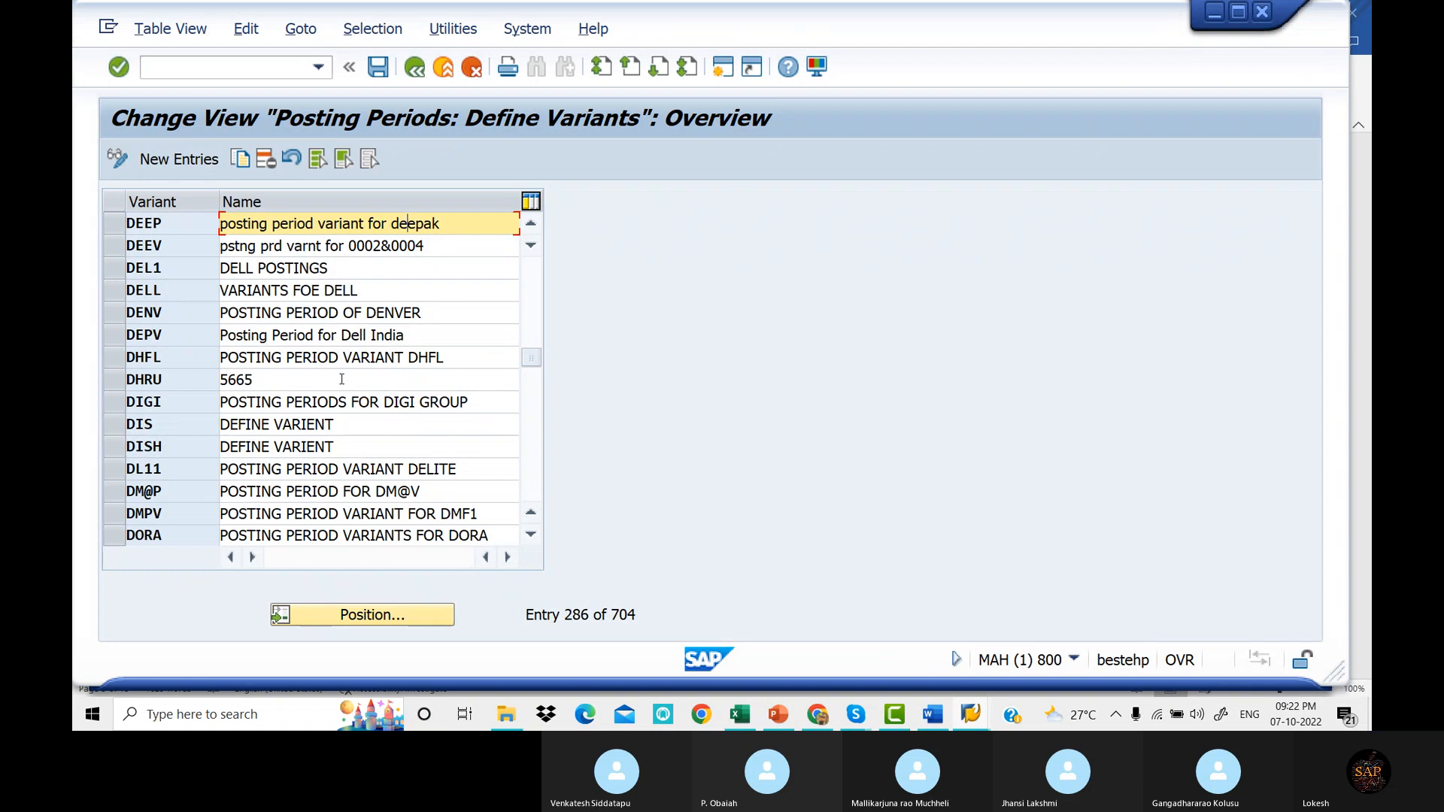
pyautogui.scroll(-1, 311, 464)
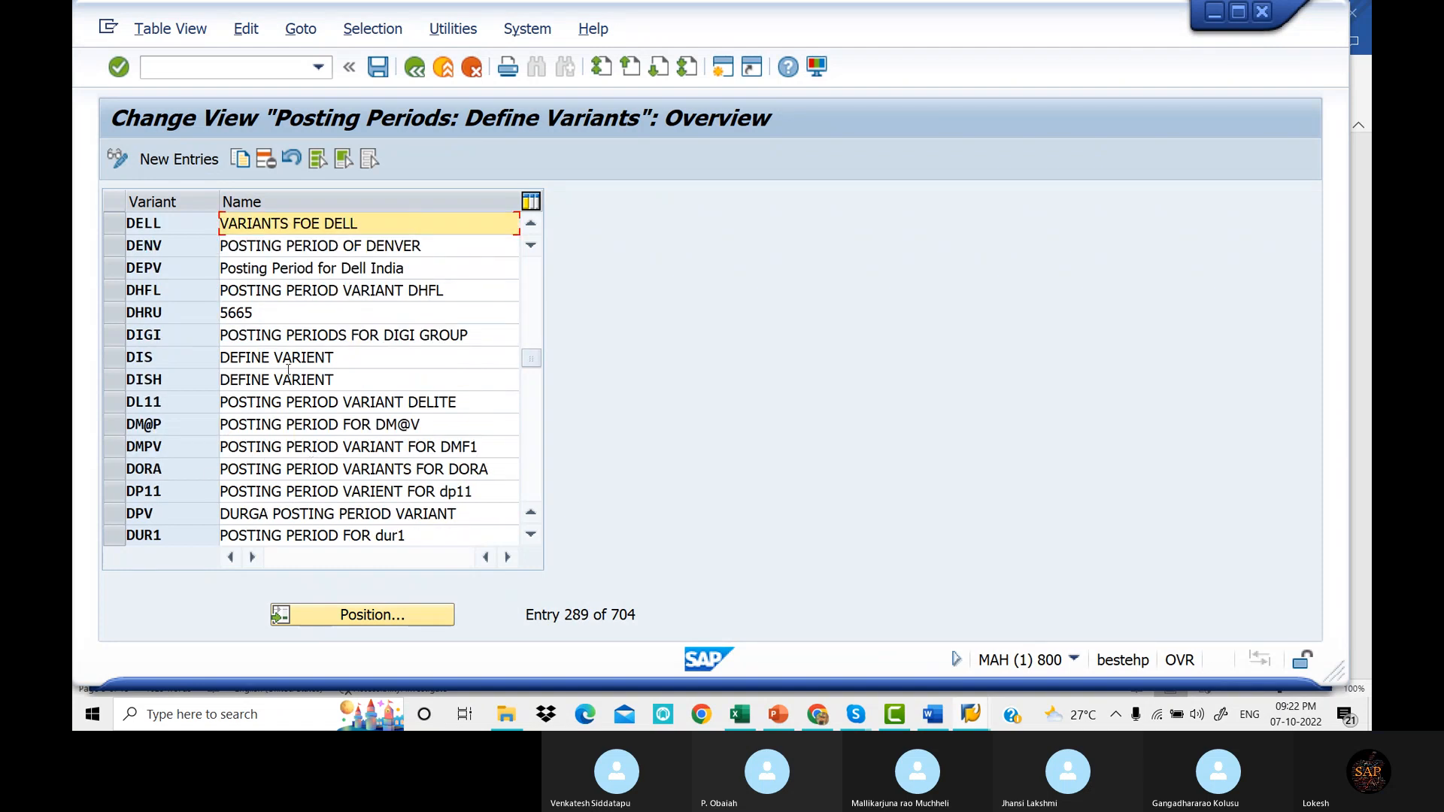
pyautogui.scroll(2, 288, 376)
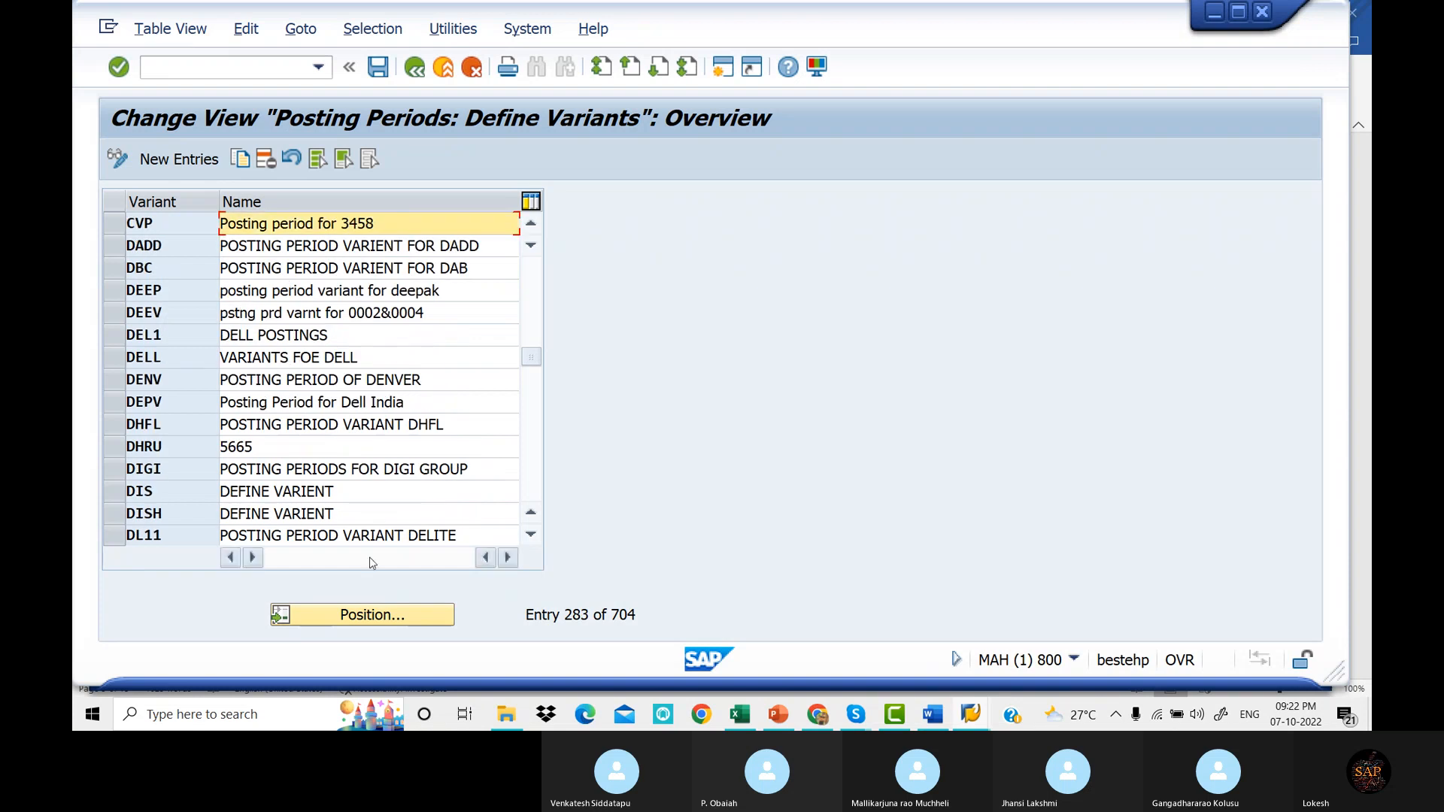
# Position the posting period variant list at entry DL11.
pyautogui.click(405, 618)
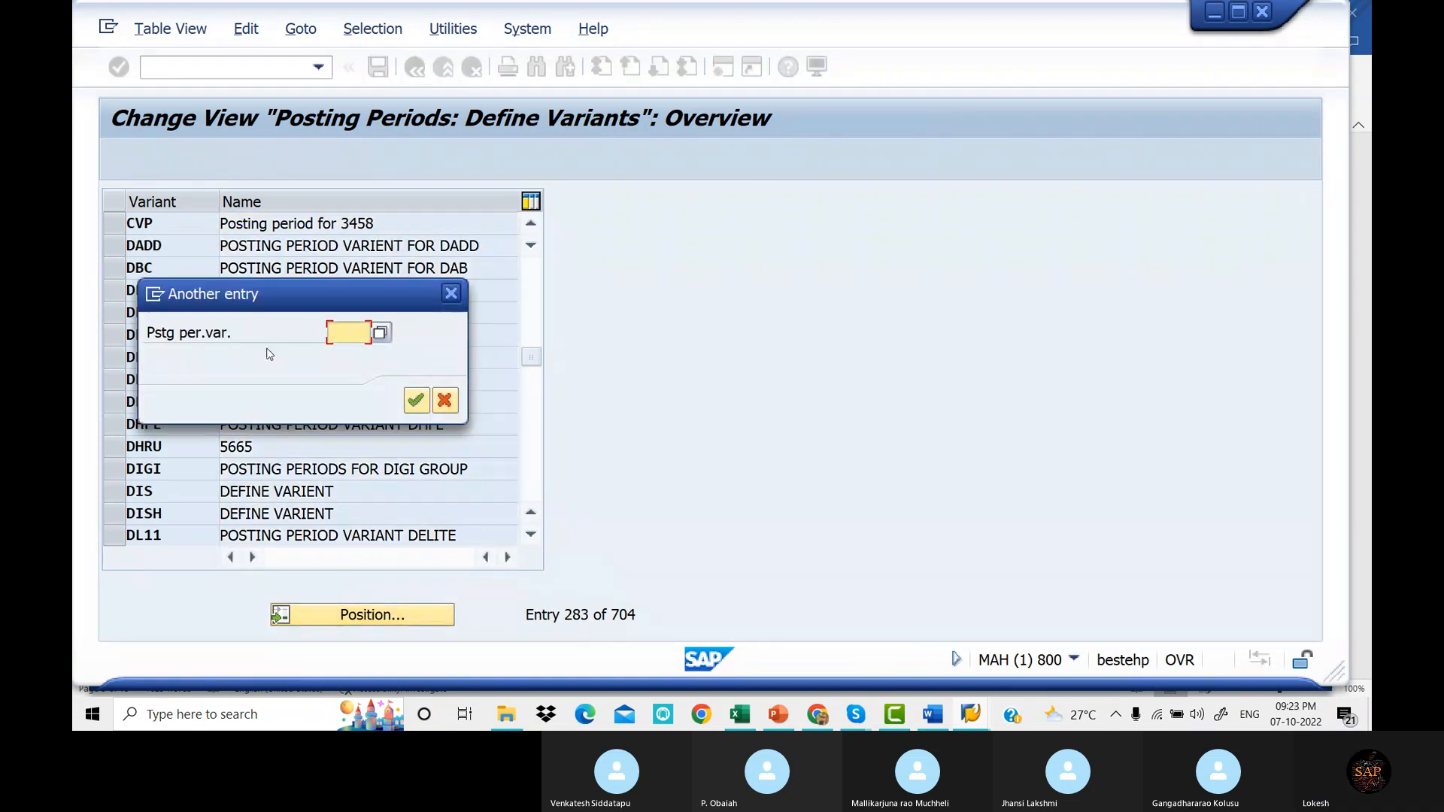
pyautogui.write('DE')
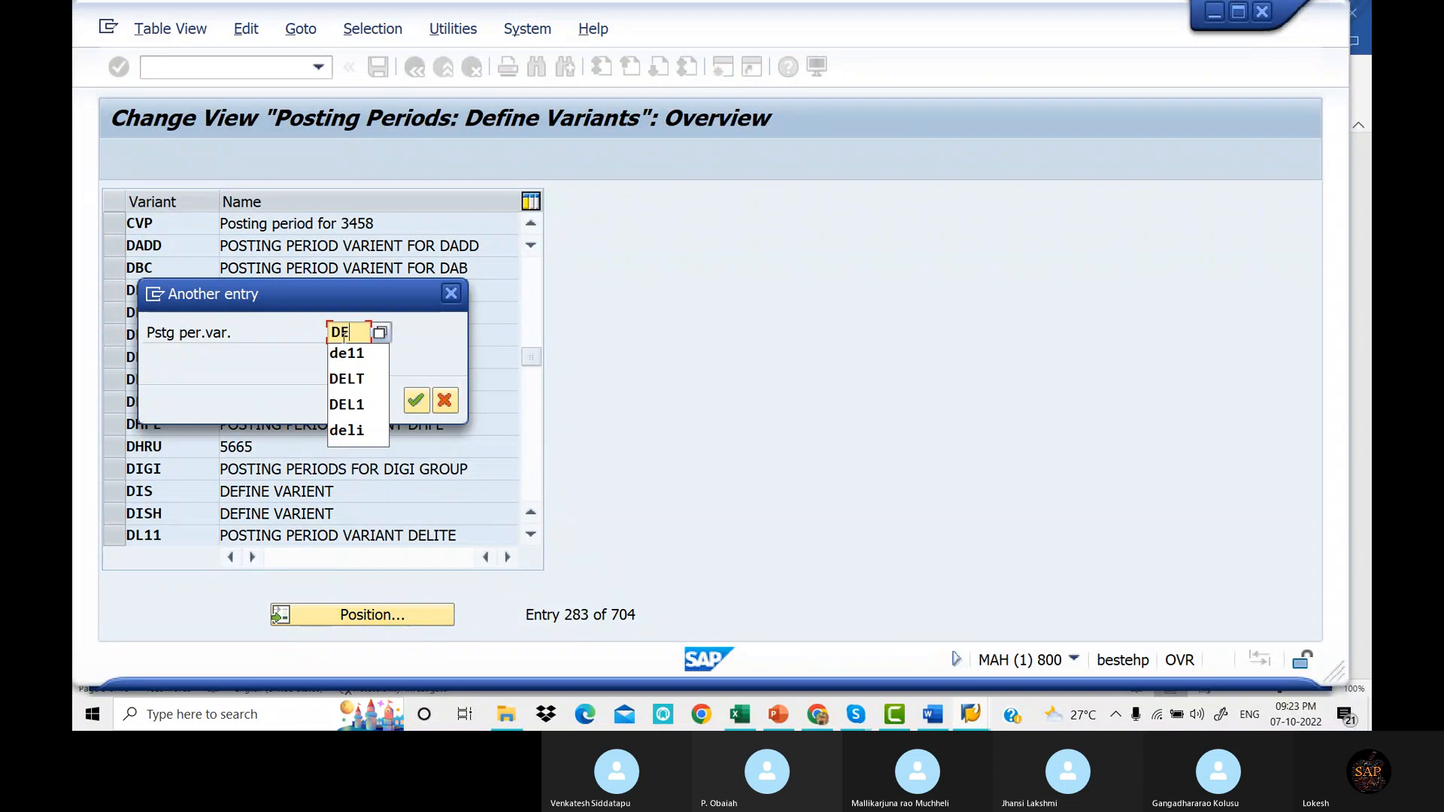
pyautogui.press('BackSpace')
pyautogui.write('L11')
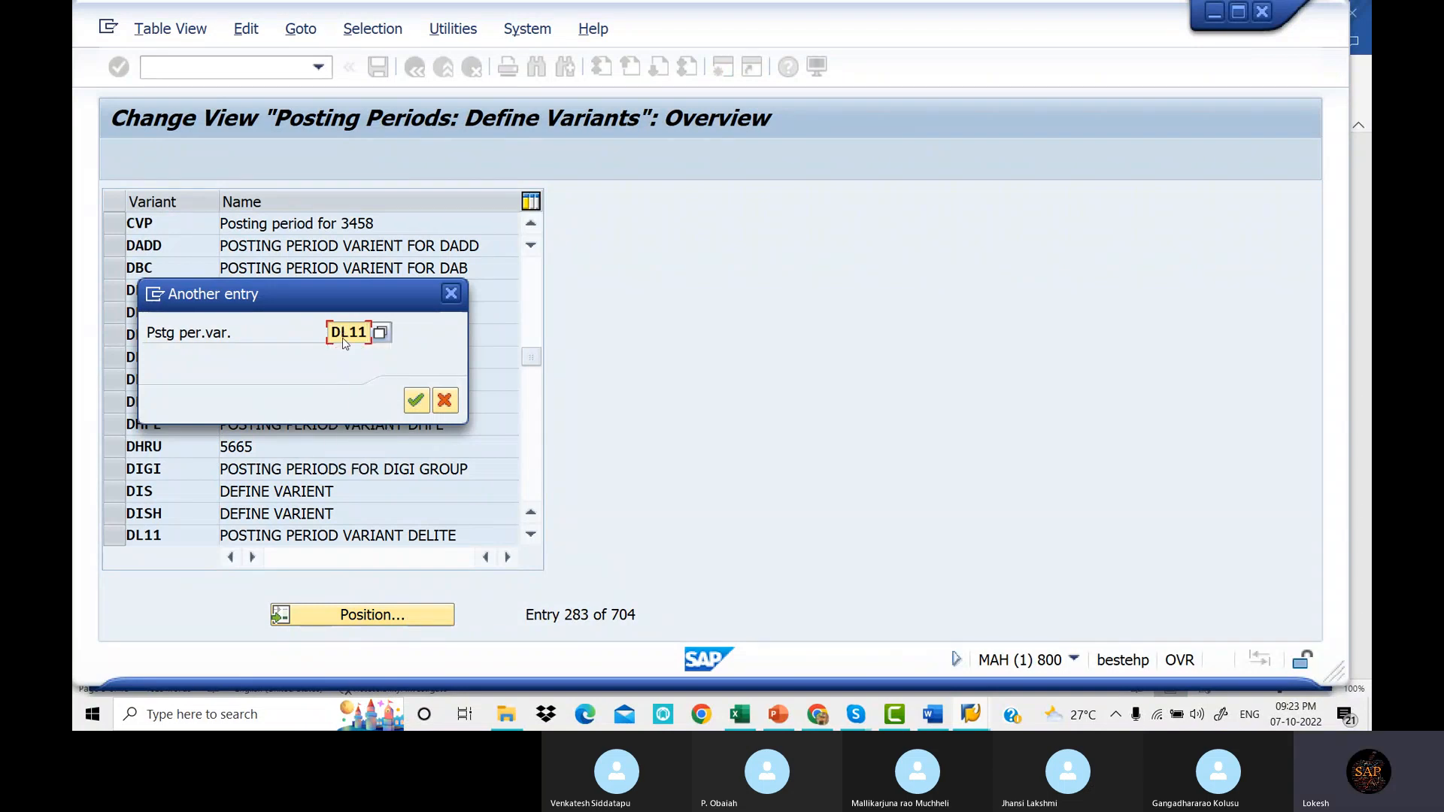
pyautogui.press('Return')
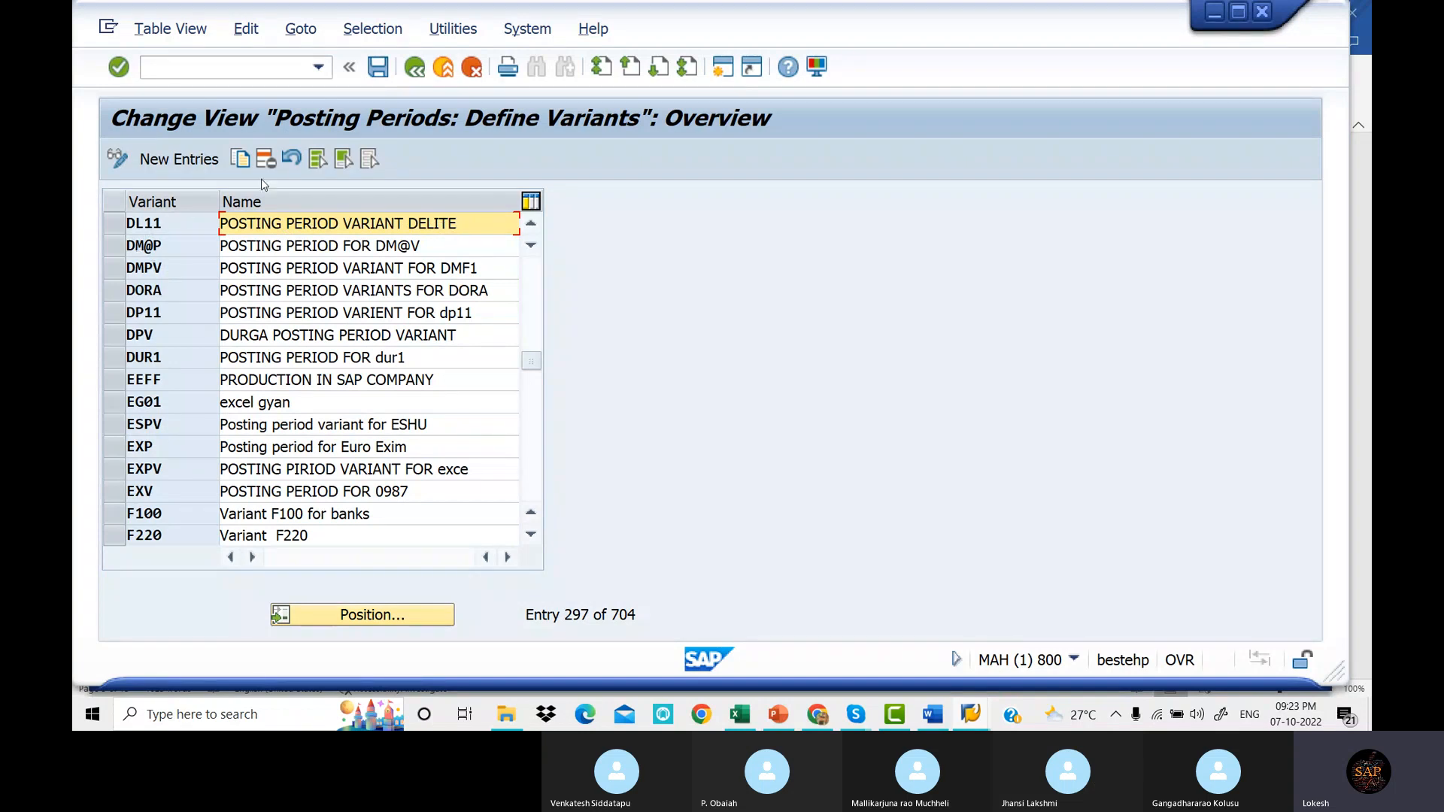
# Switch to the Global Setting configuration123 document in Word and read the section on opening and closing posting periods.
pyautogui.click(258, 71)
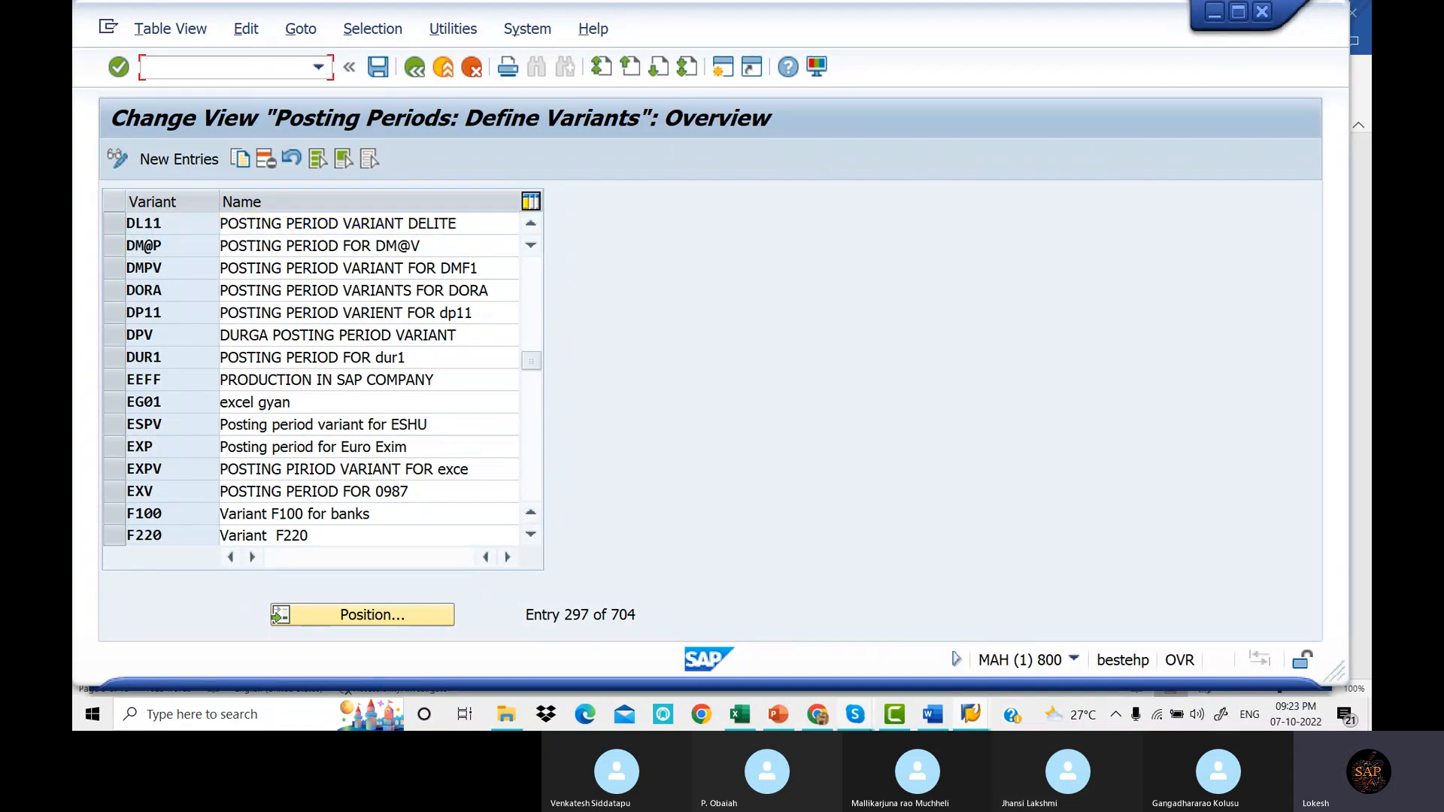
pyautogui.click(931, 718)
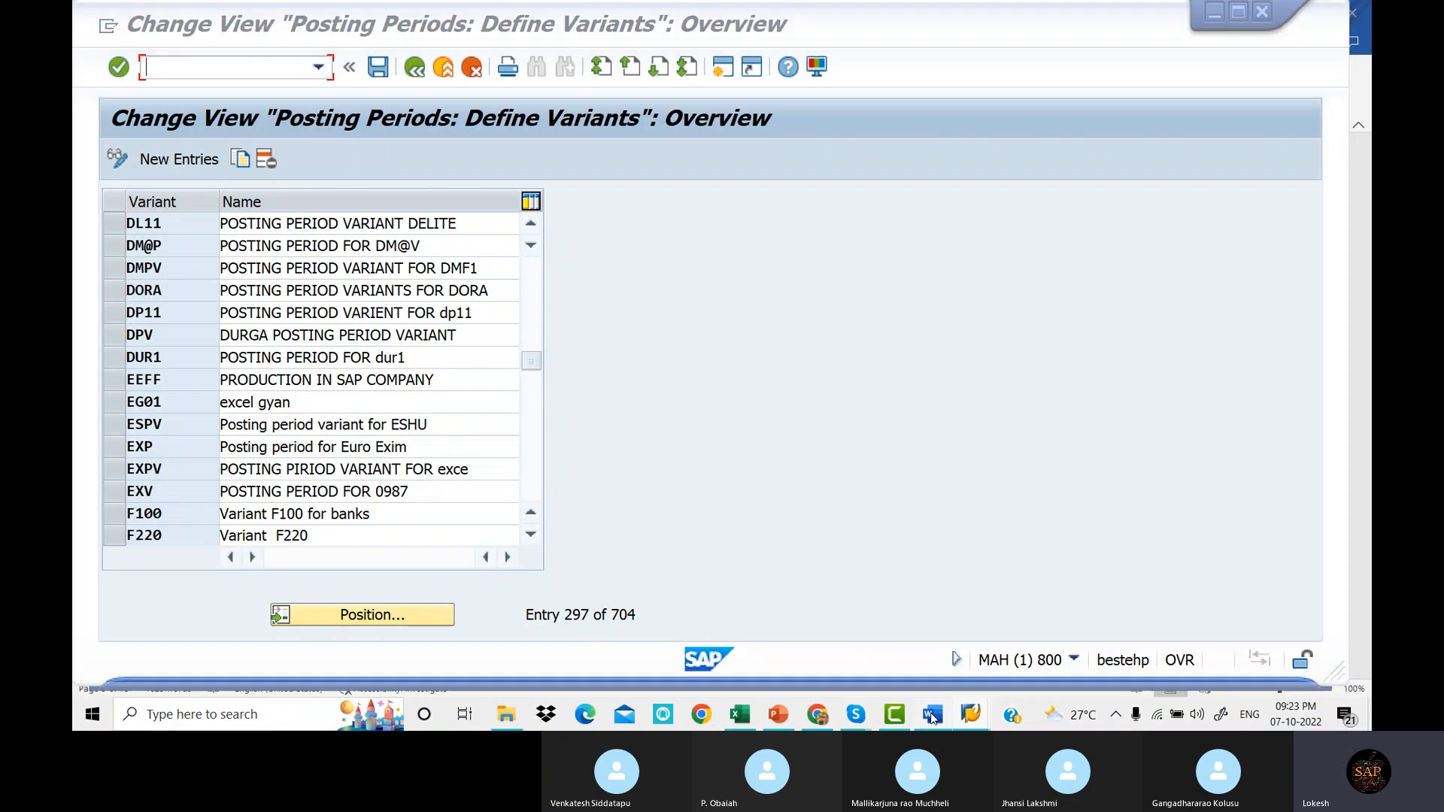
pyautogui.scroll(-10, 661, 412)
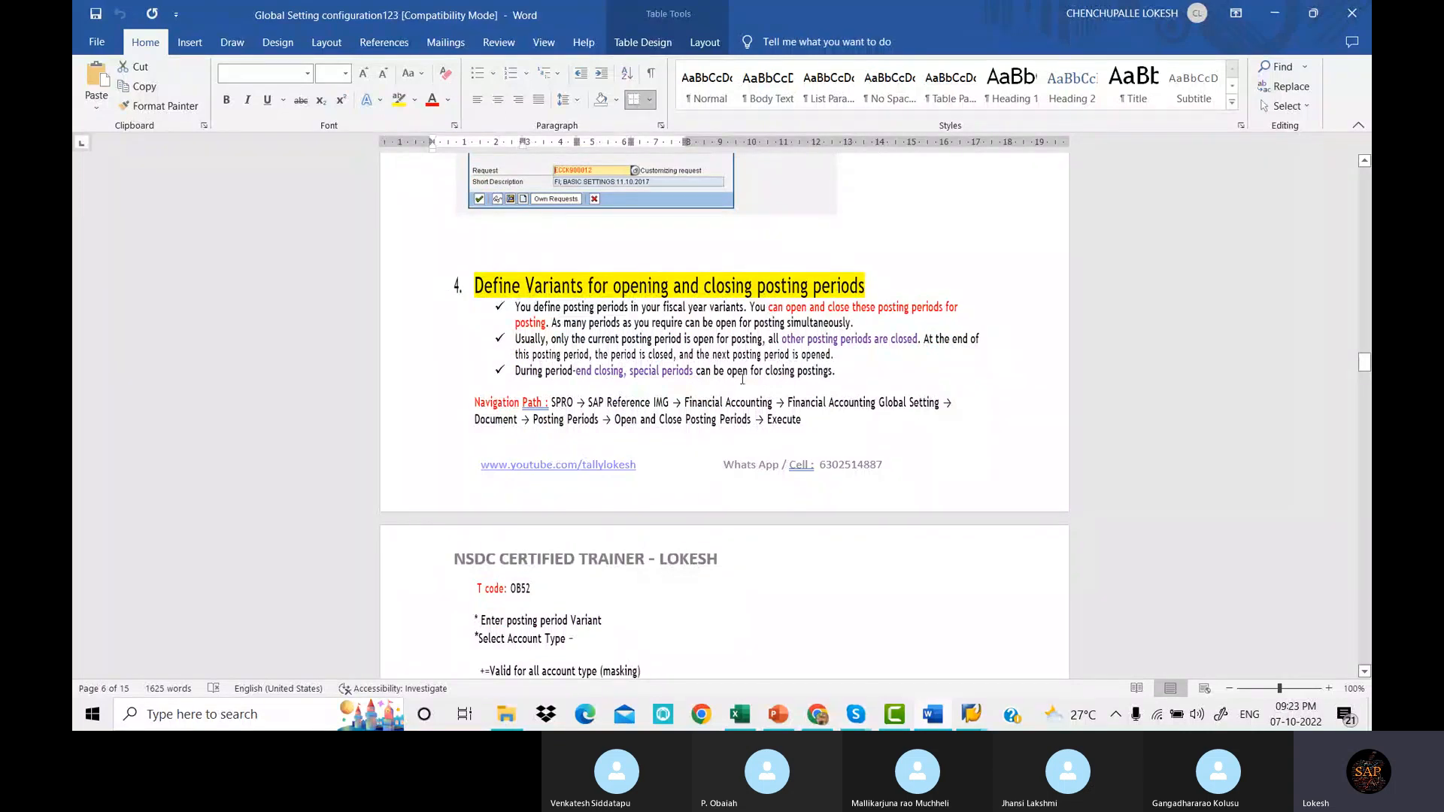
pyautogui.scroll(-5, 742, 378)
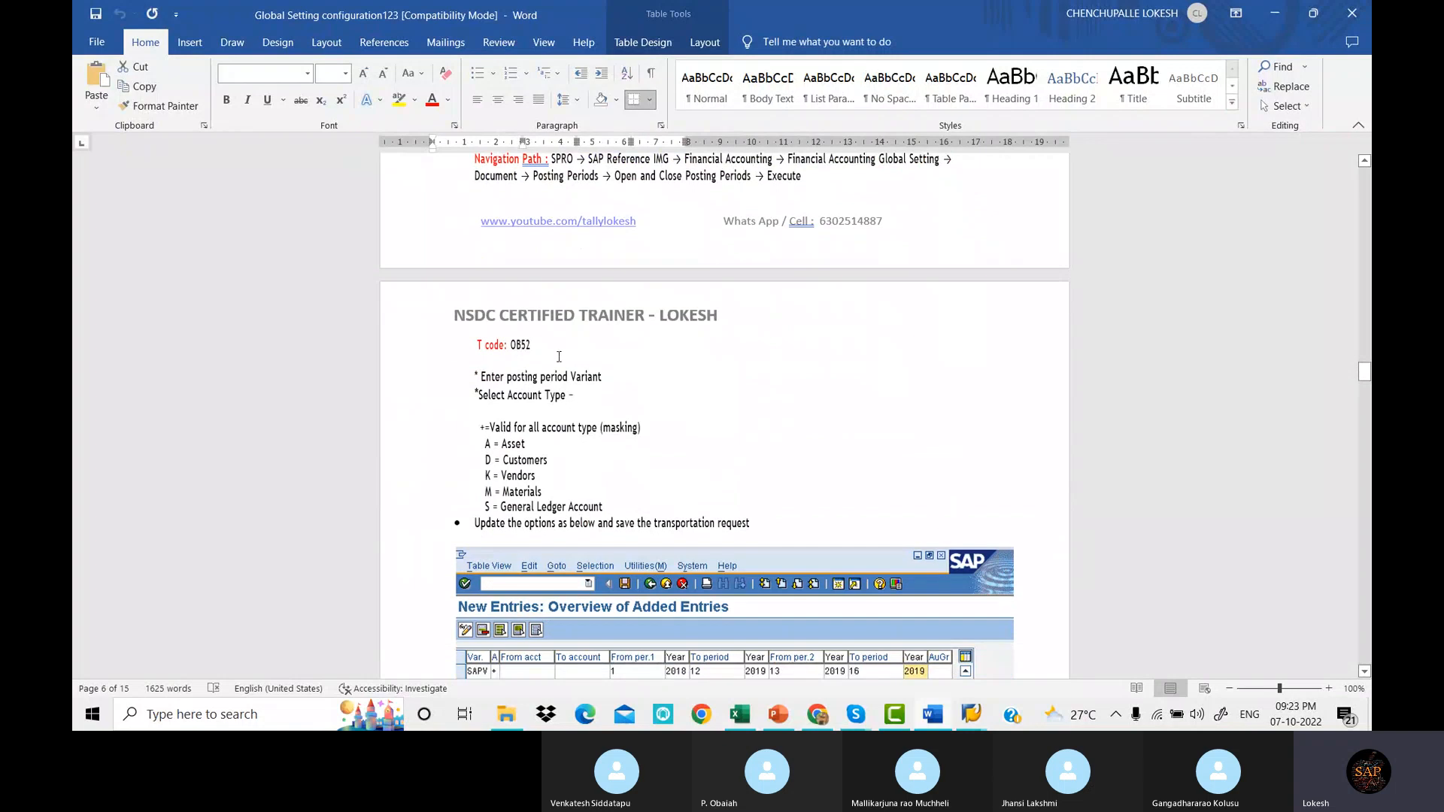
pyautogui.scroll(-1, 584, 384)
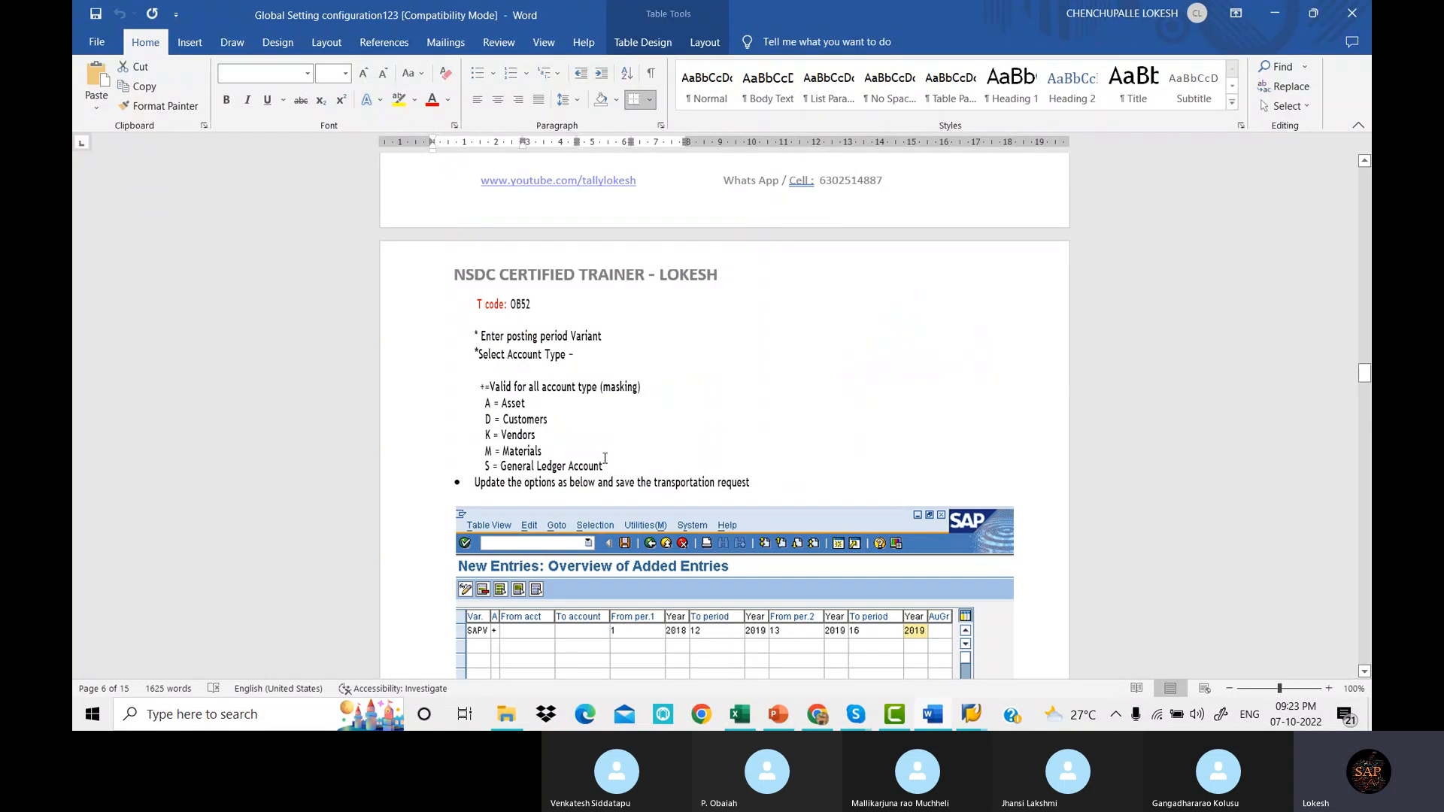
pyautogui.scroll(-1, 605, 458)
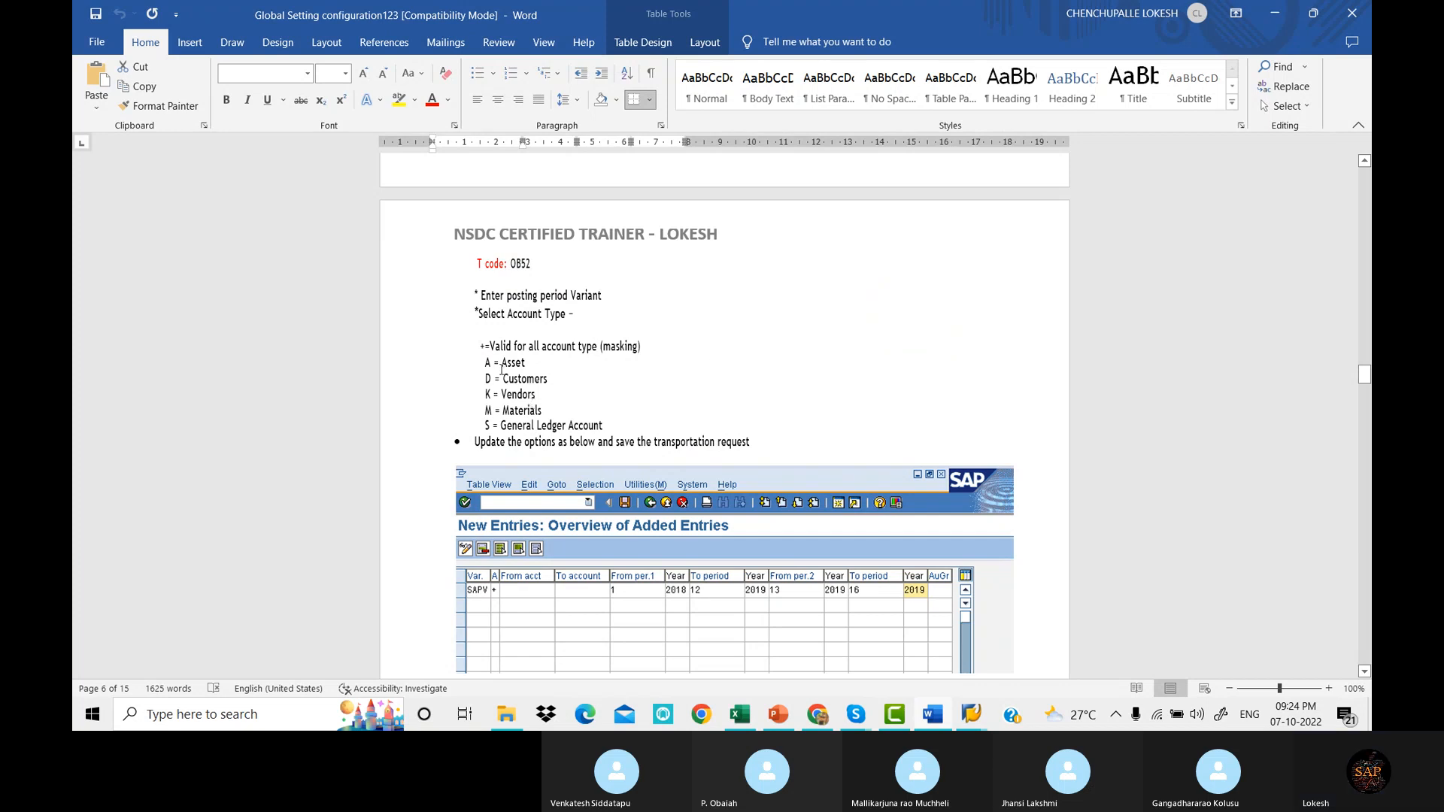
pyautogui.scroll(-1, 633, 367)
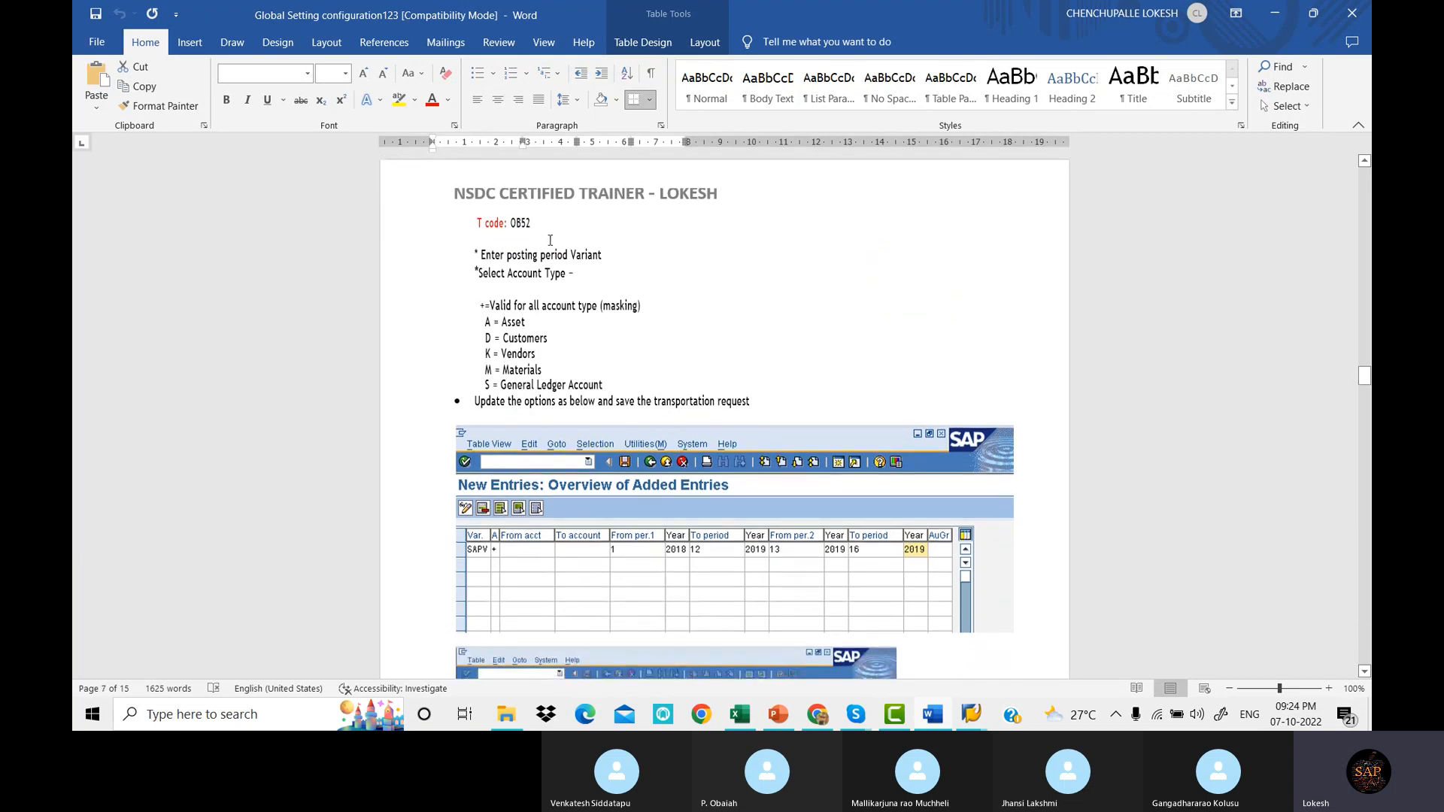
# Switch back to SAP and open the posting period time intervals with transaction /NOB52.
pyautogui.click(976, 722)
pyautogui.click(975, 674)
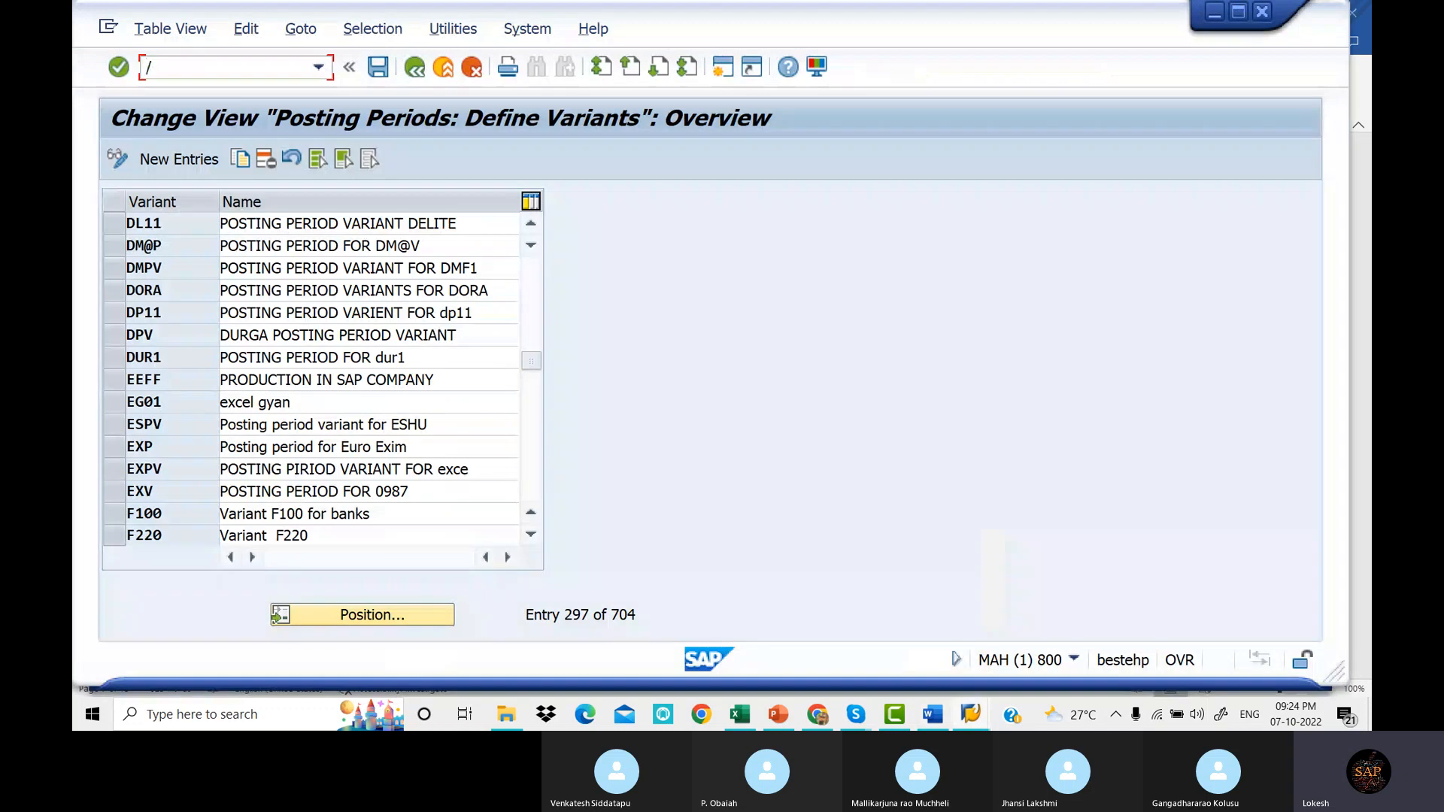
pyautogui.write('/NOB52')
pyautogui.press('Return')
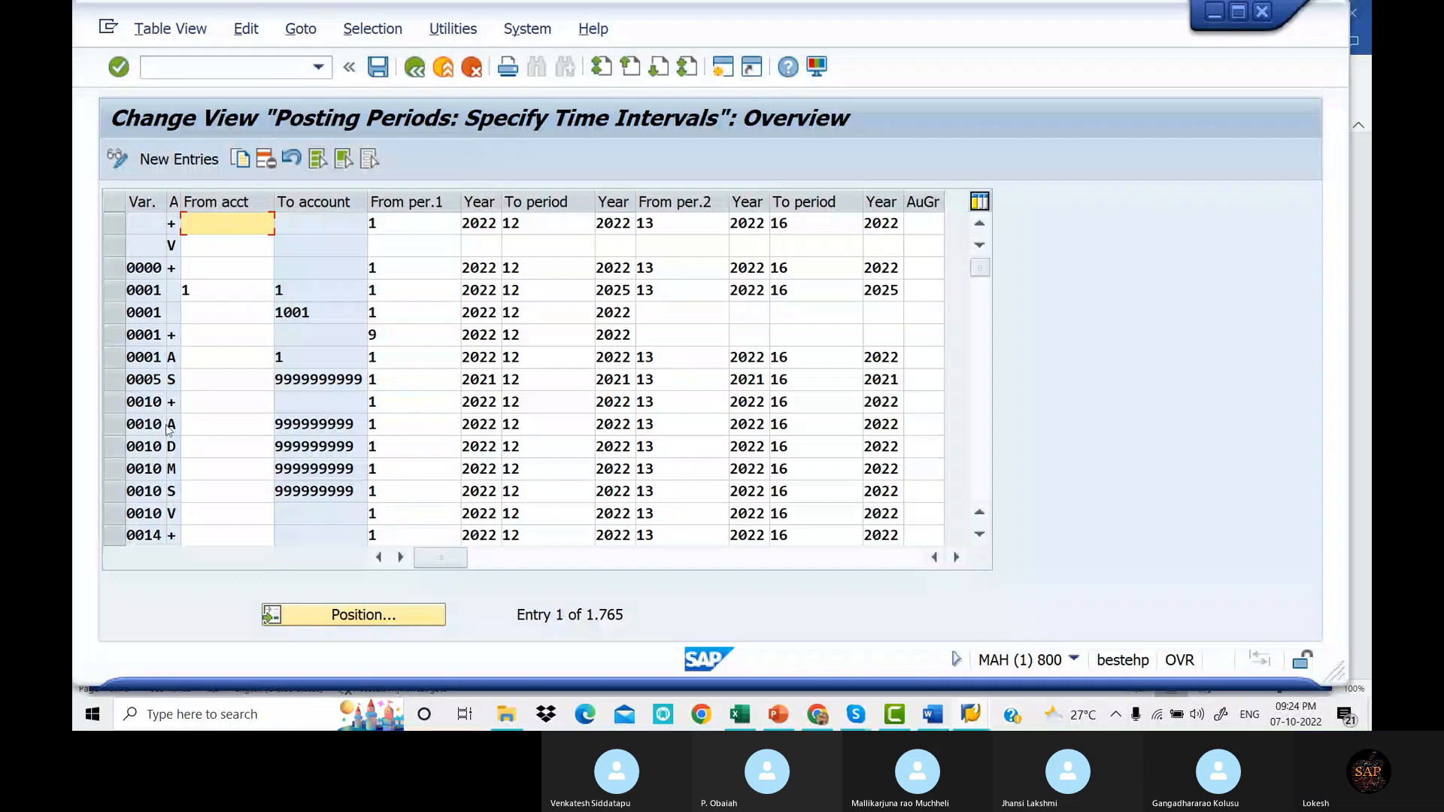
# Select the six variant 0010 rows for account types +, A, D, M, S and V and copy them as new entries.
pyautogui.click(115, 402)
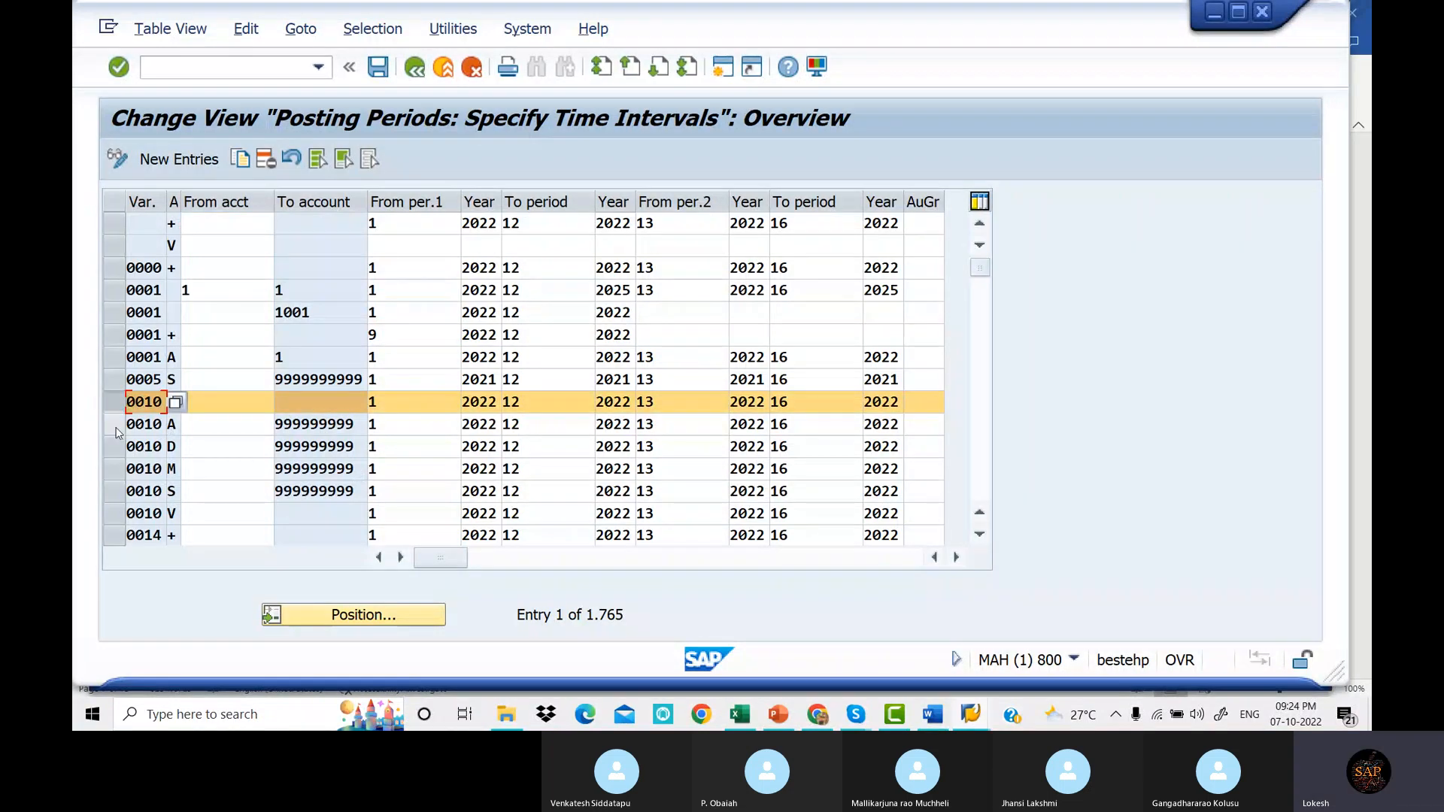
pyautogui.click(115, 426)
pyautogui.click(115, 447)
pyautogui.click(114, 468)
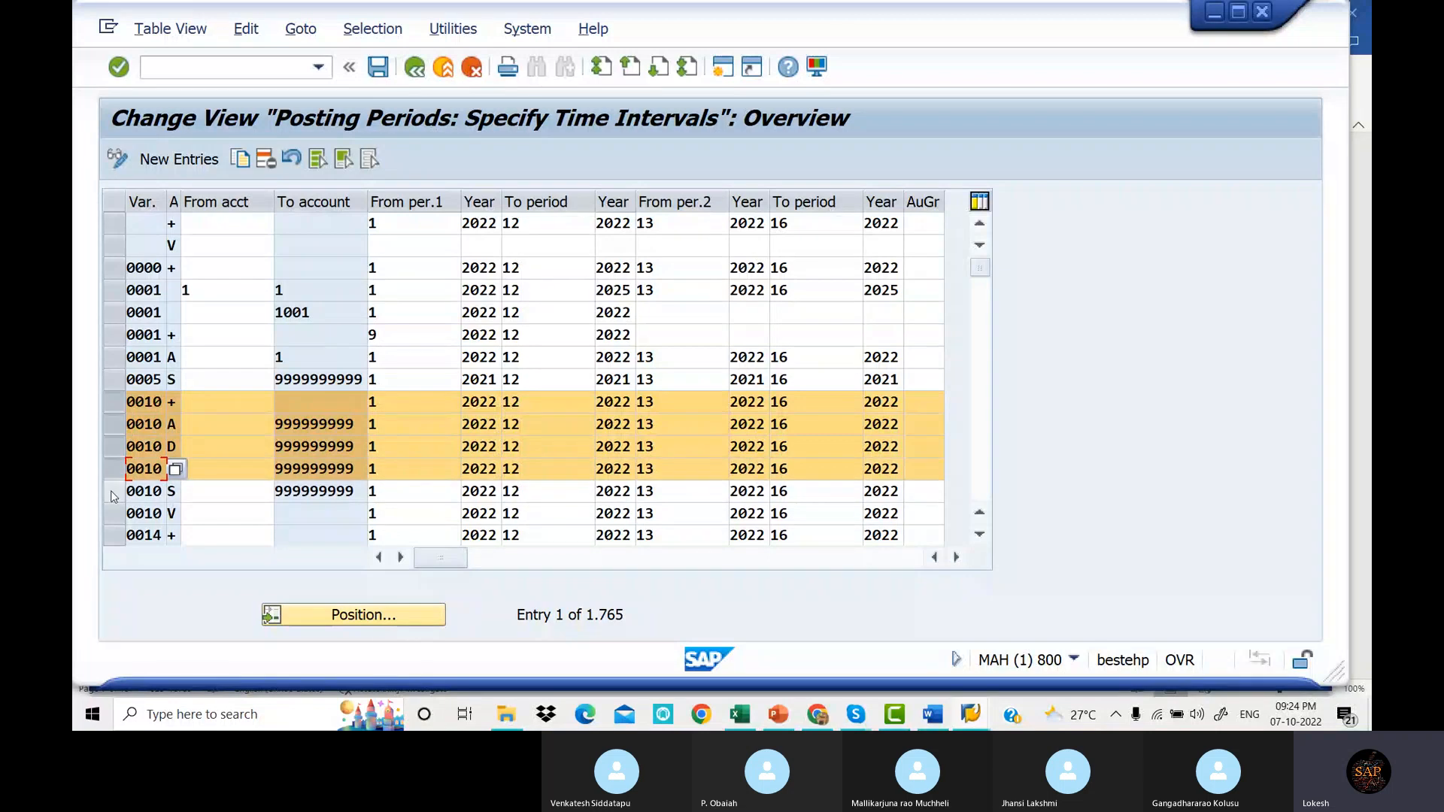
pyautogui.click(114, 492)
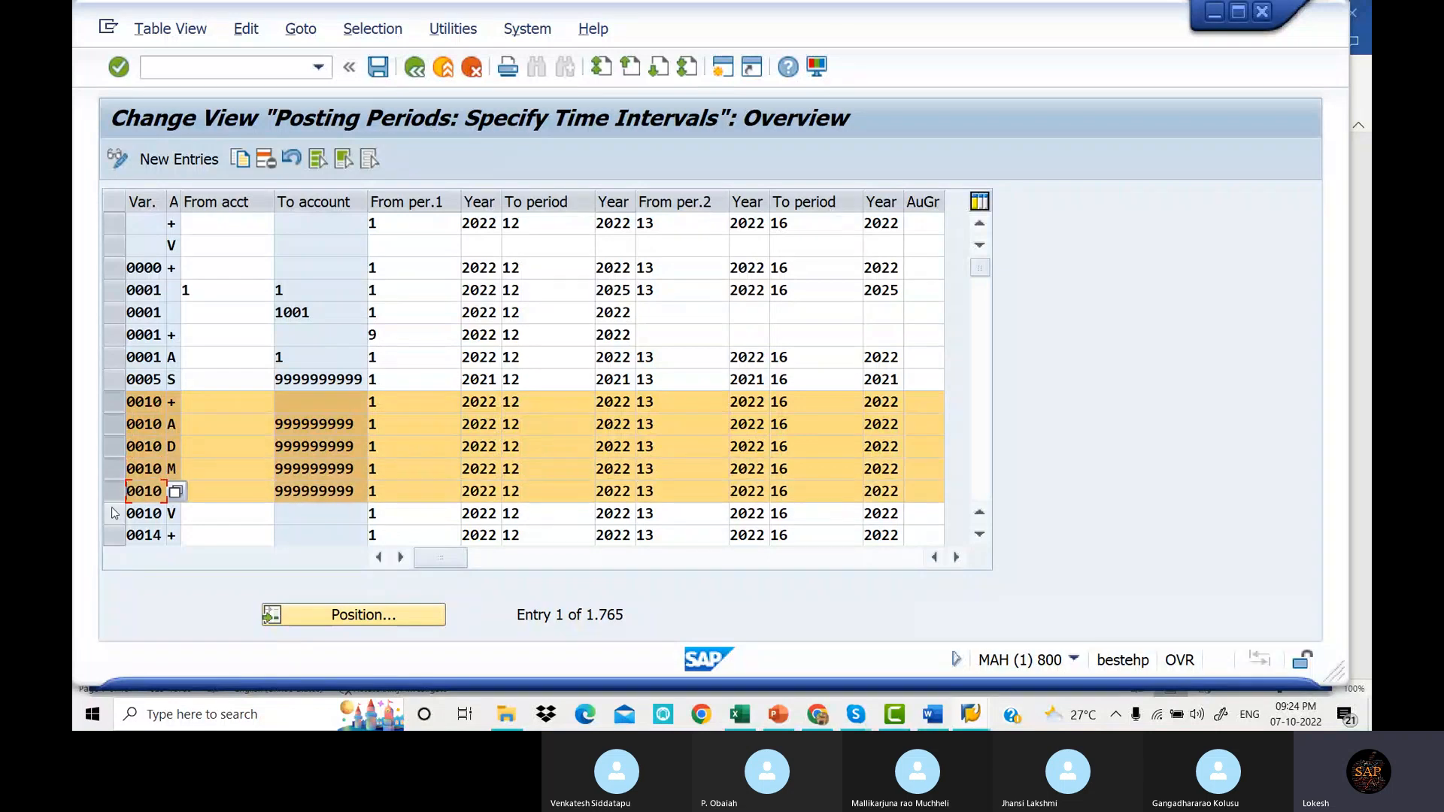
pyautogui.click(114, 513)
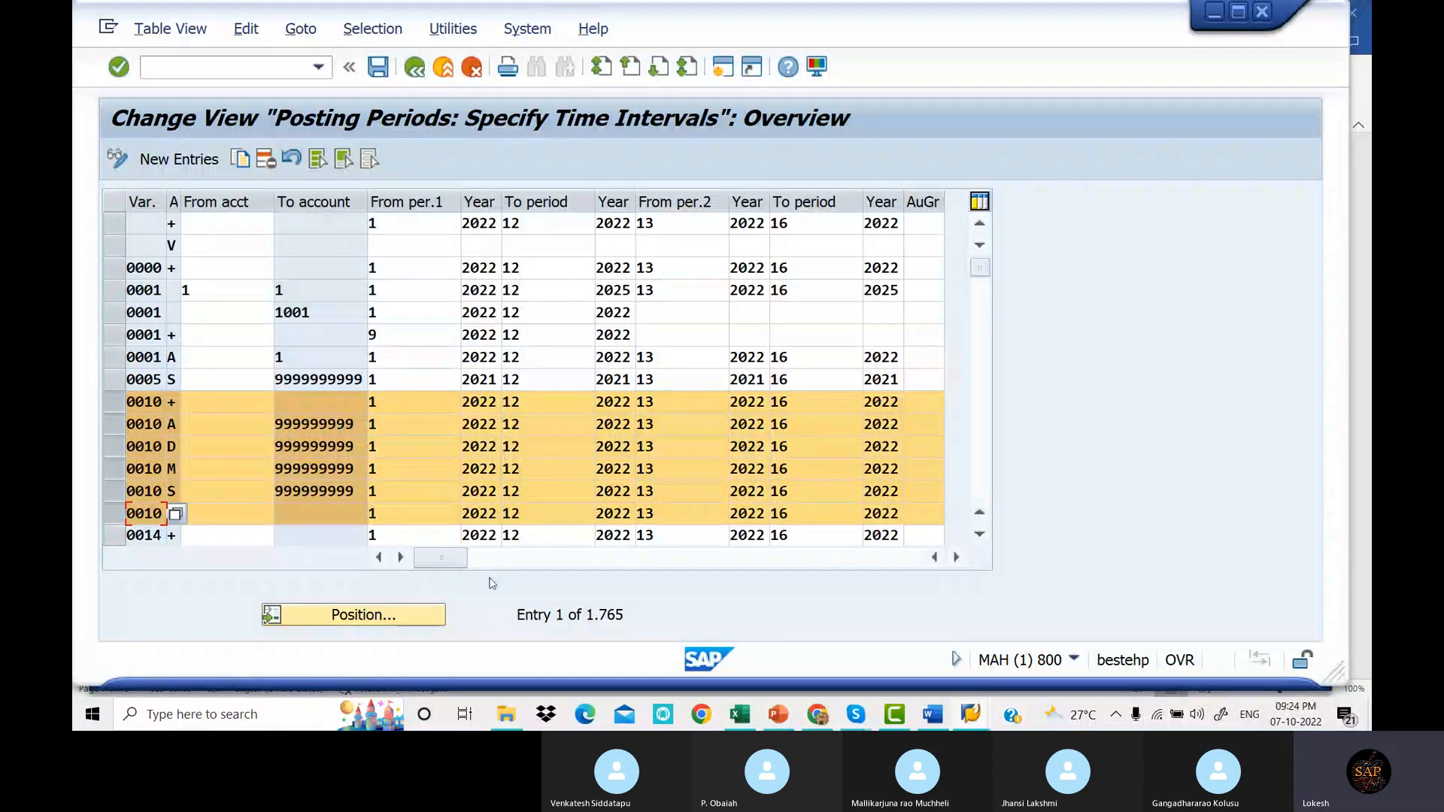
pyautogui.click(239, 161)
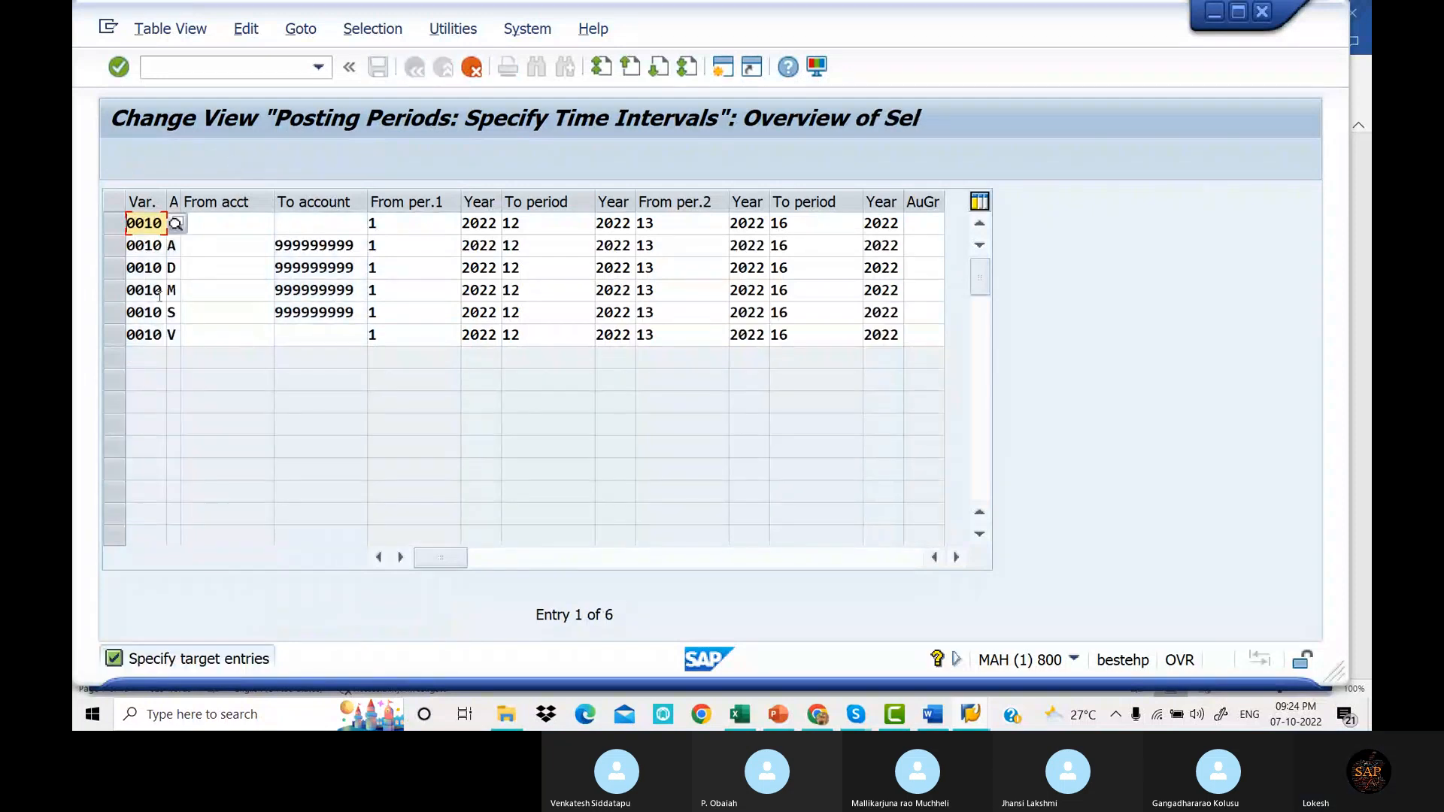
# Look up the possible account types for the copied row of type A and close the list without changing it.
pyautogui.click(174, 249)
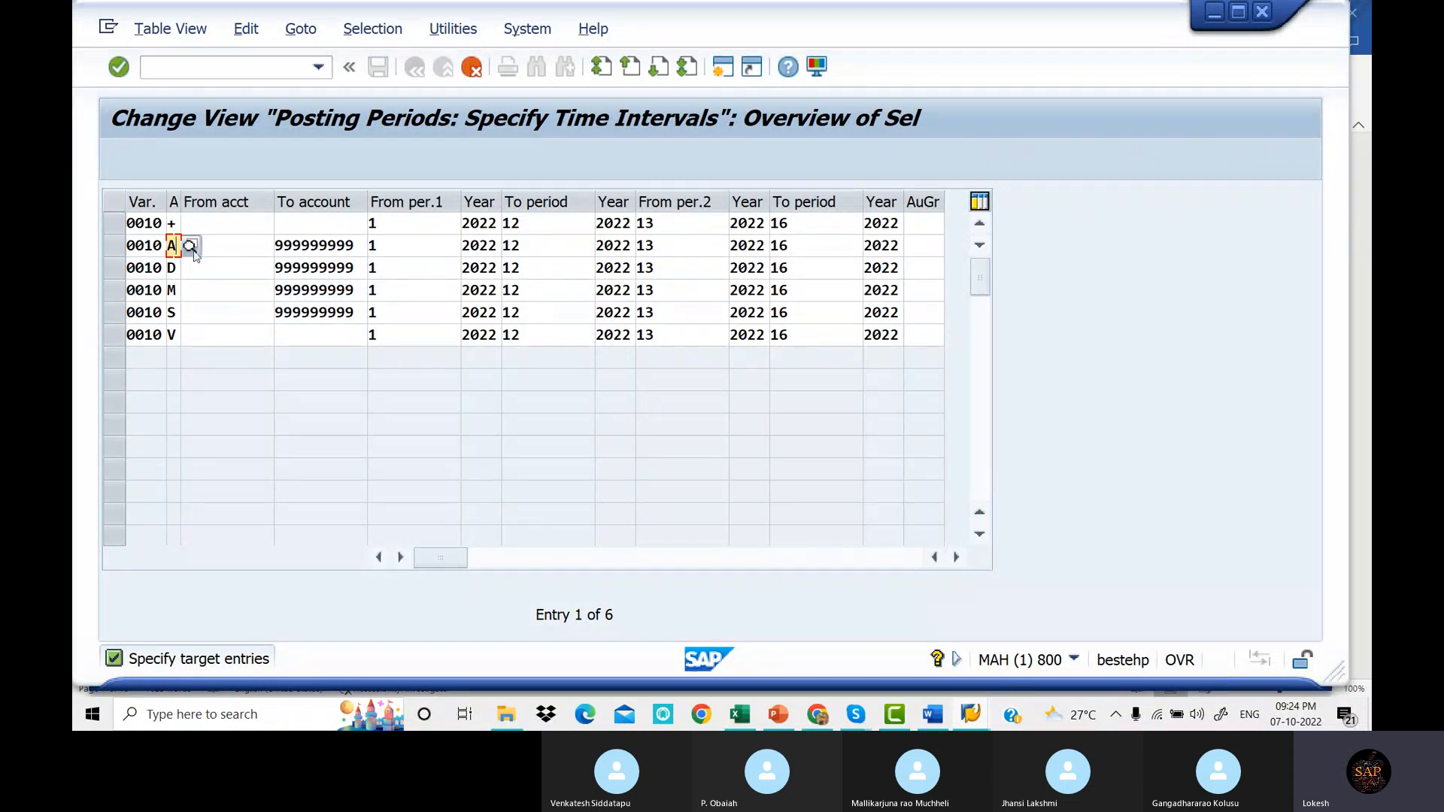
pyautogui.click(190, 247)
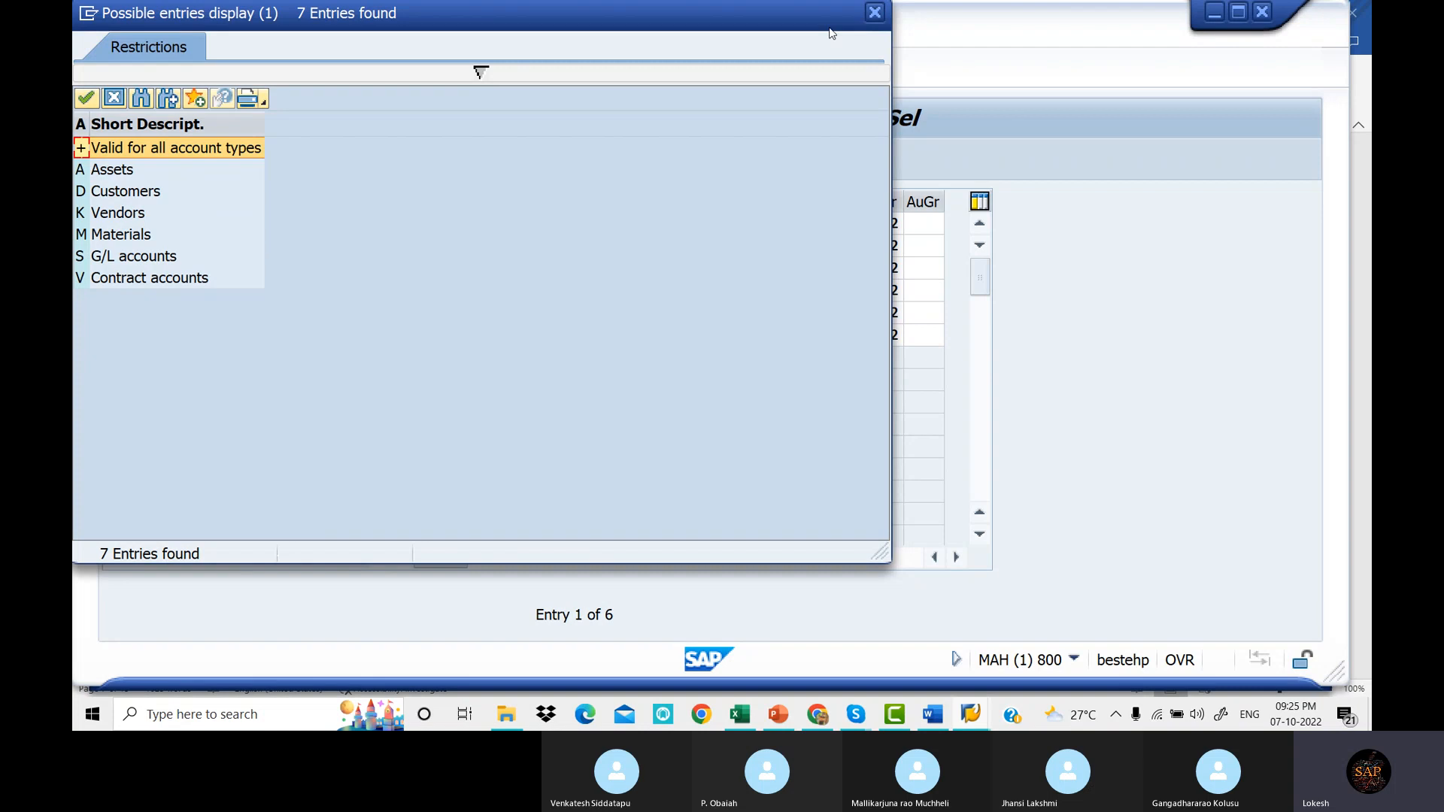
pyautogui.click(874, 13)
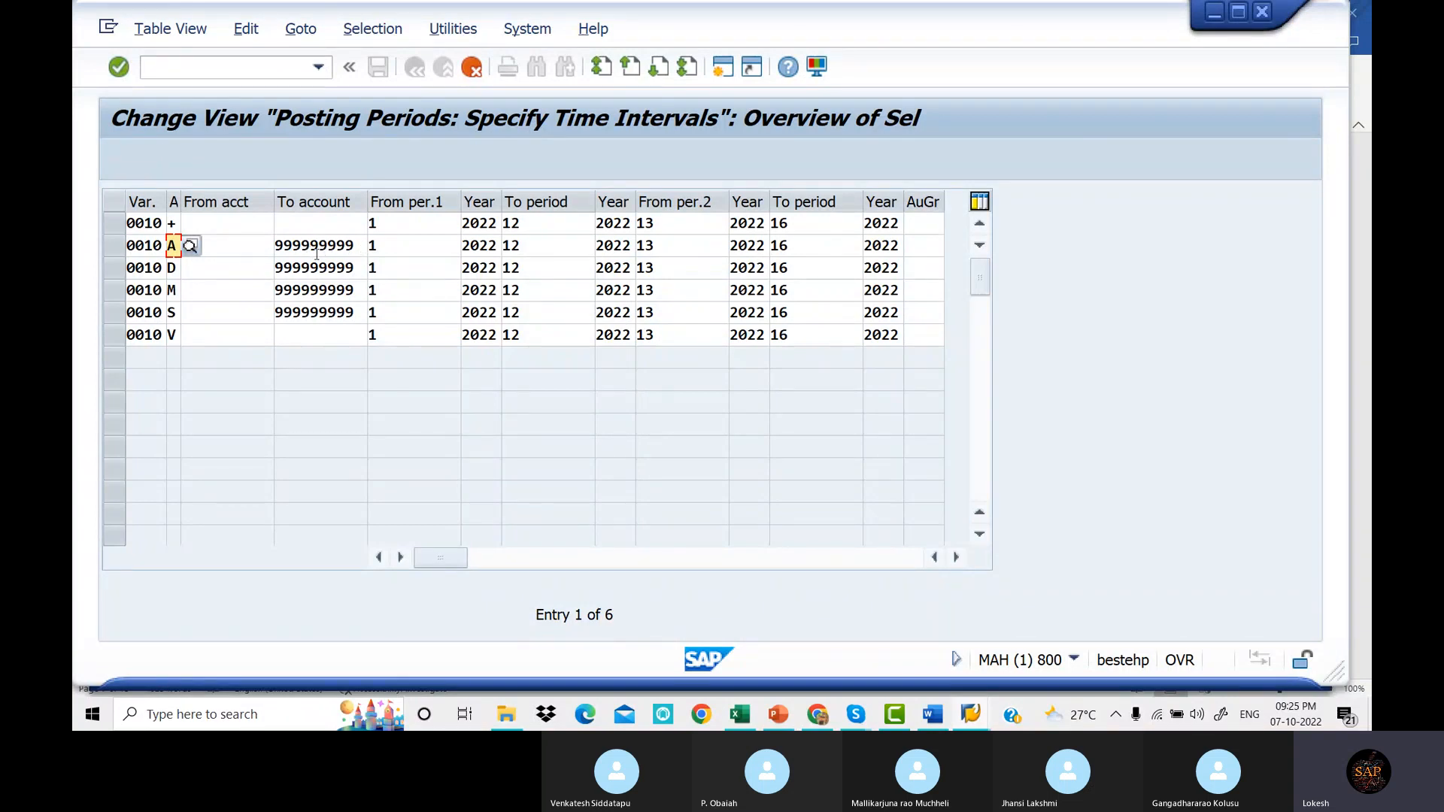
# Clear the first From period value in the copied row for account type +.
pyautogui.click(395, 242)
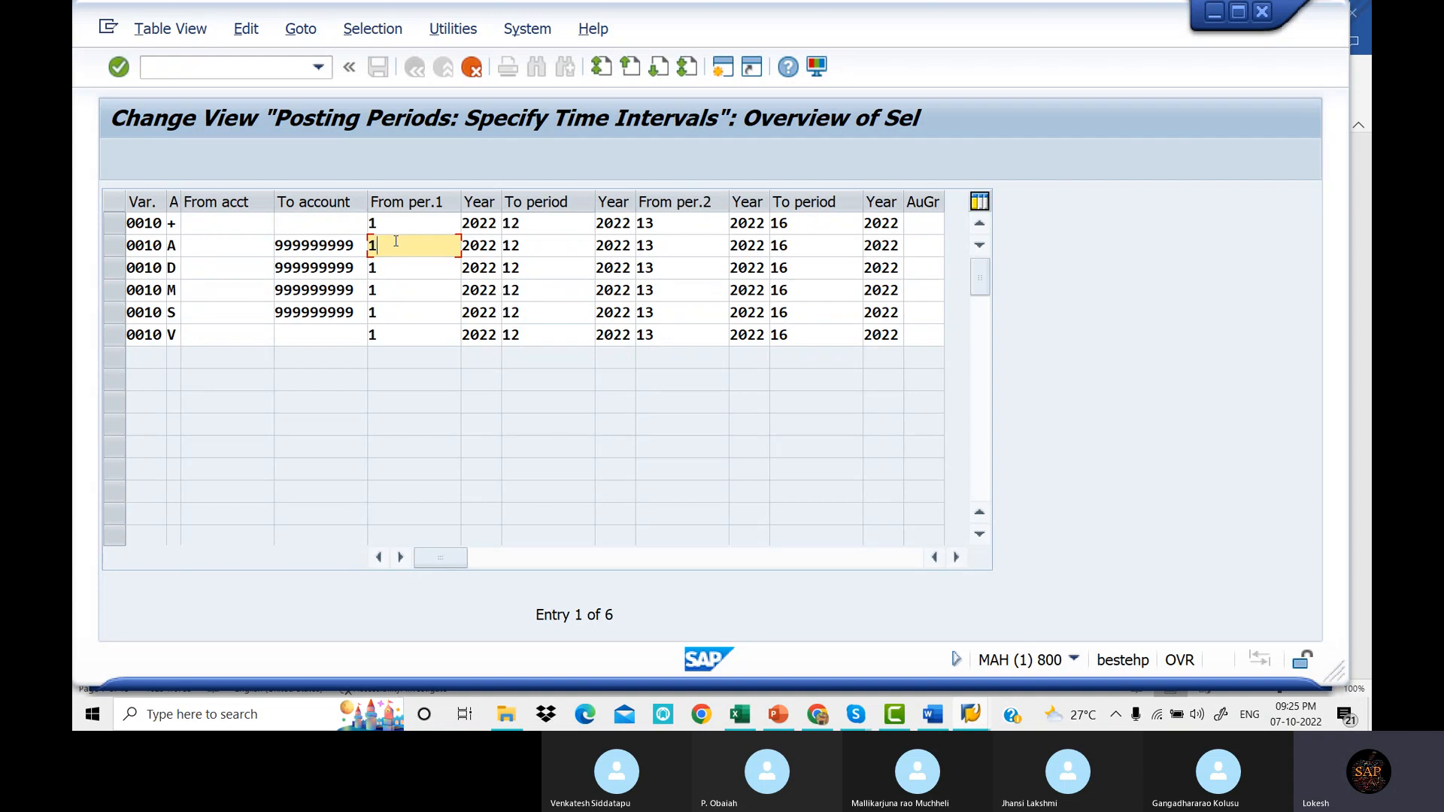
pyautogui.click(412, 224)
pyautogui.press('BackSpace')
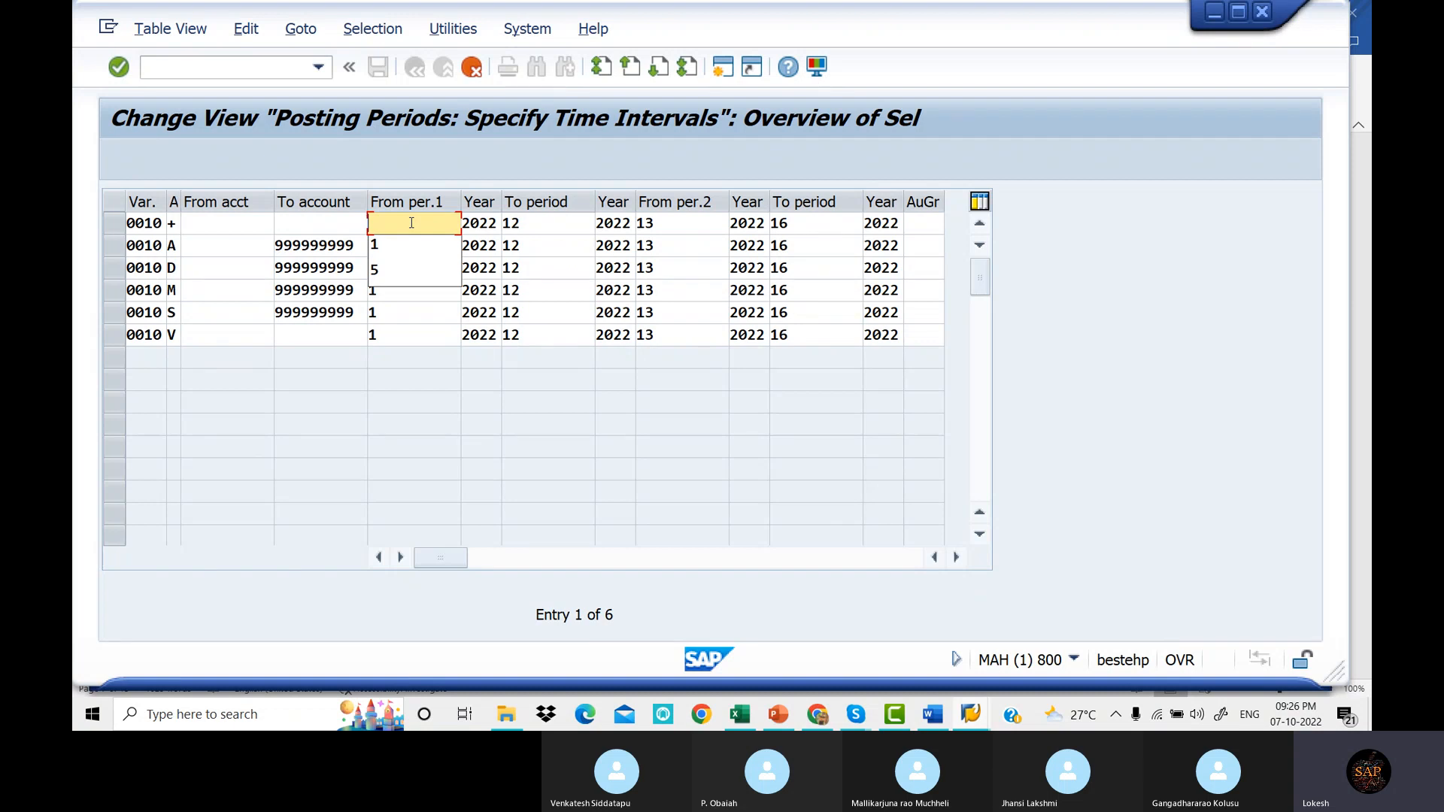
# Switch to the Global Setting configuration123 document in Word and find the fiscal year table of months, days, periods and year shifts.
pyautogui.click(915, 715)
pyautogui.scroll(4, 563, 318)
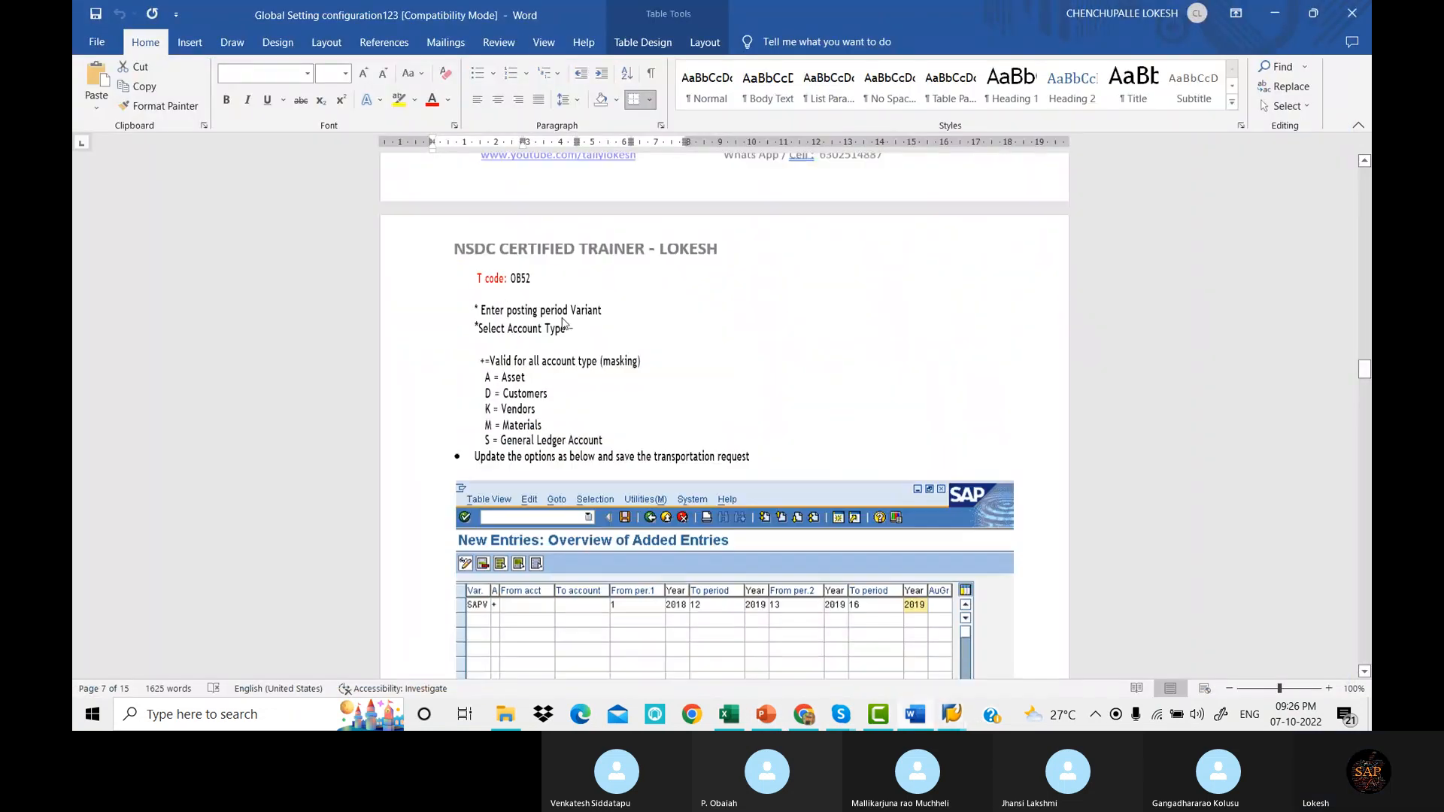
pyautogui.scroll(10, 562, 318)
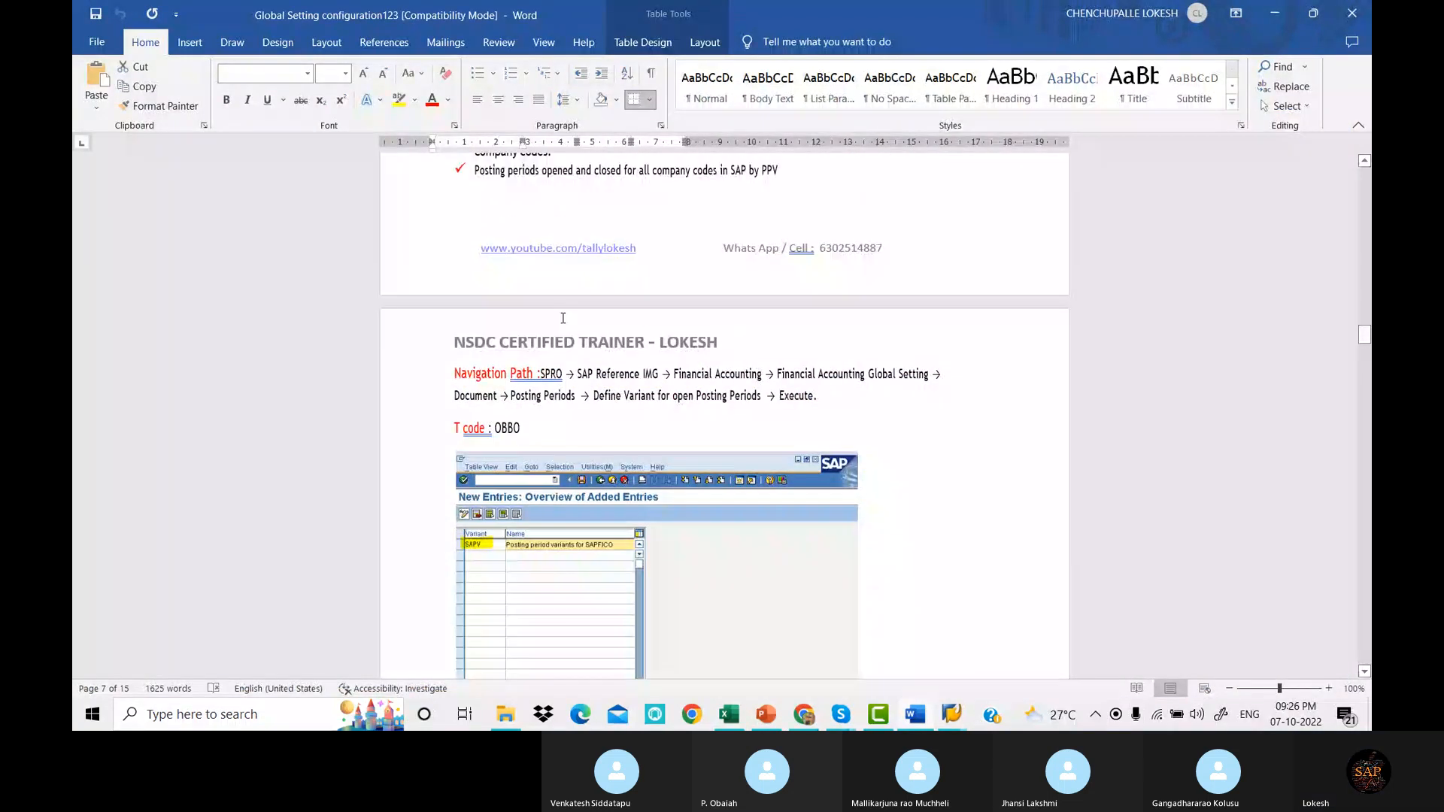
pyautogui.scroll(20, 562, 318)
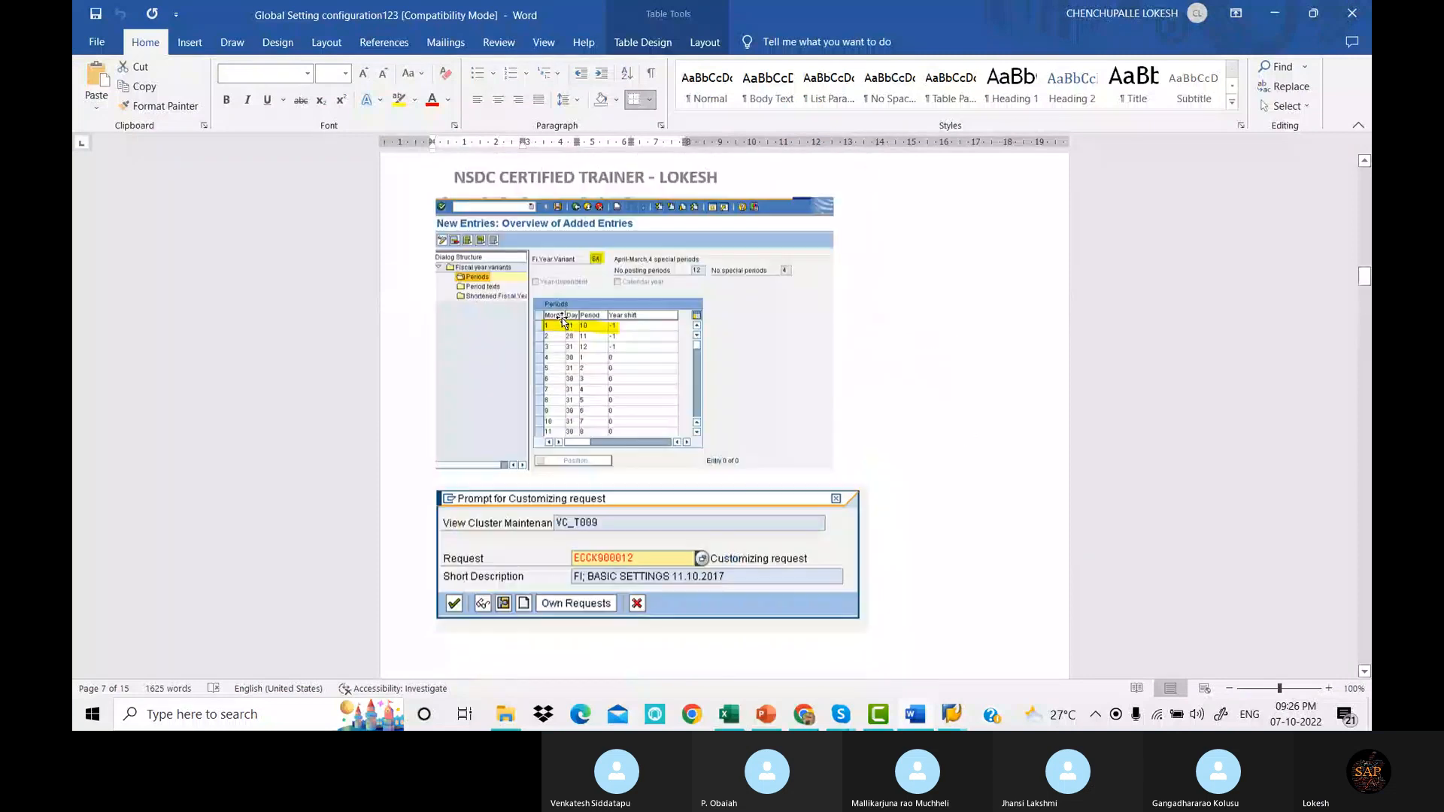
pyautogui.scroll(15, 562, 322)
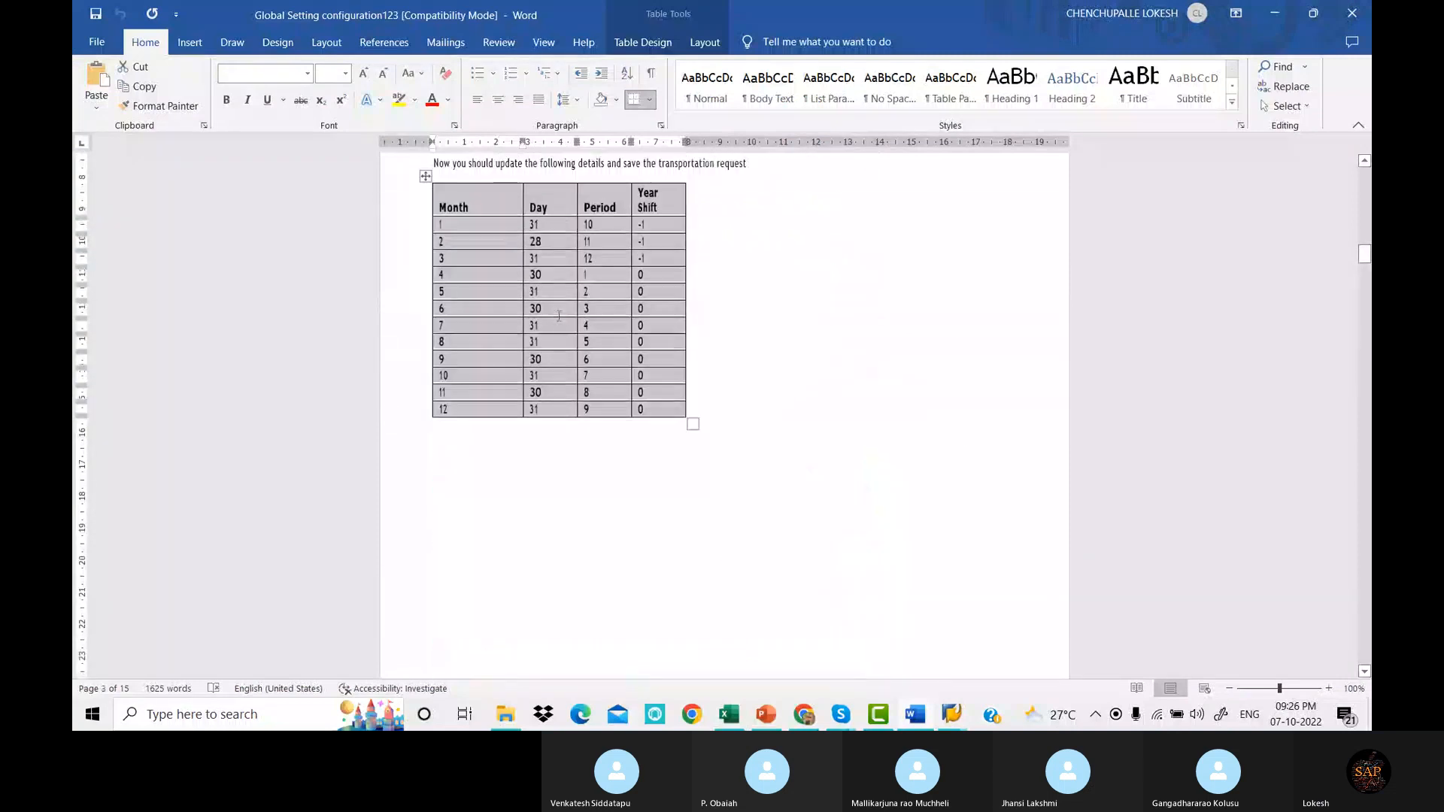
pyautogui.click(558, 315)
# Match months 4 through 10 to their posting periods in the fiscal year table.
pyautogui.click(458, 276)
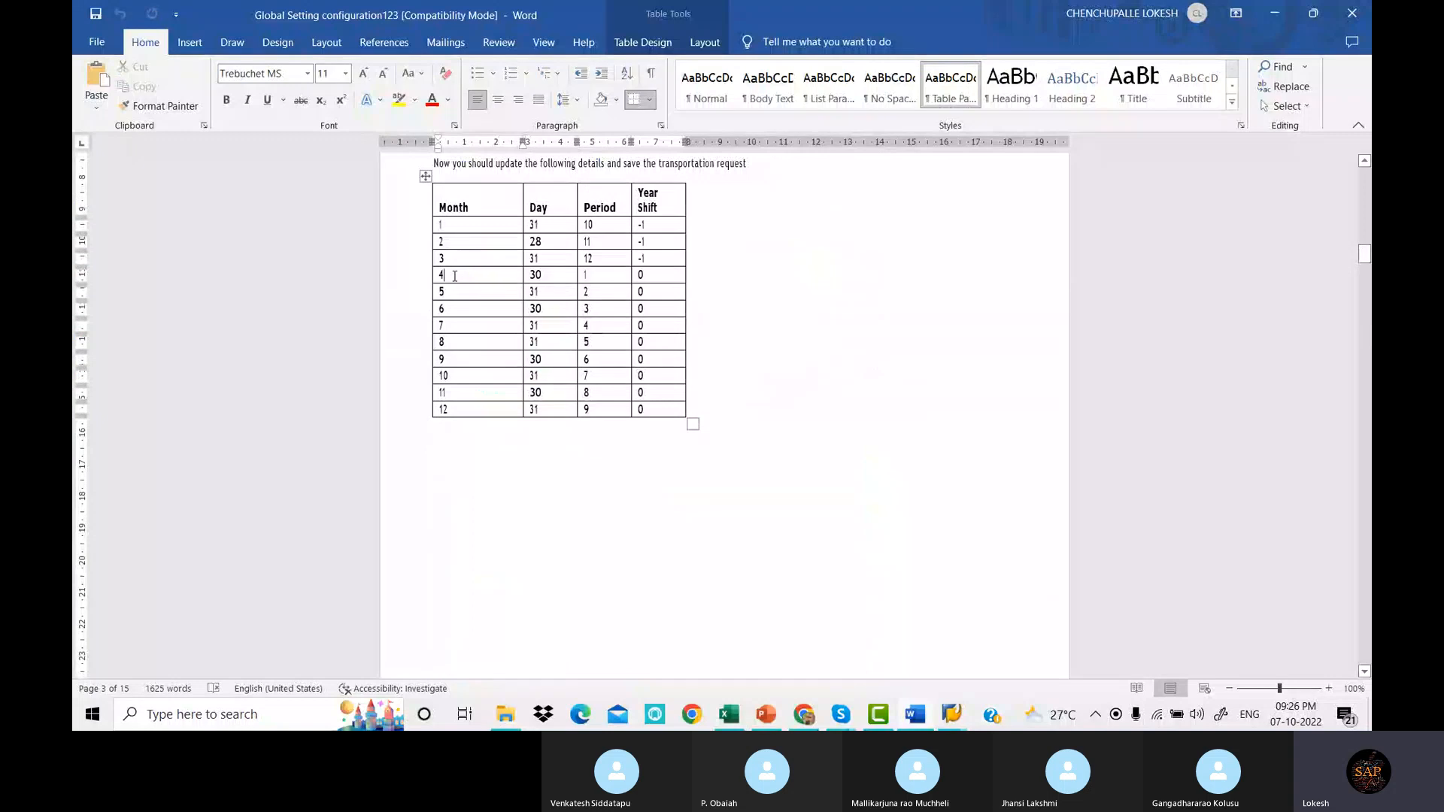
pyautogui.click(583, 274)
pyautogui.click(463, 292)
pyautogui.click(586, 292)
pyautogui.click(450, 310)
pyautogui.click(595, 311)
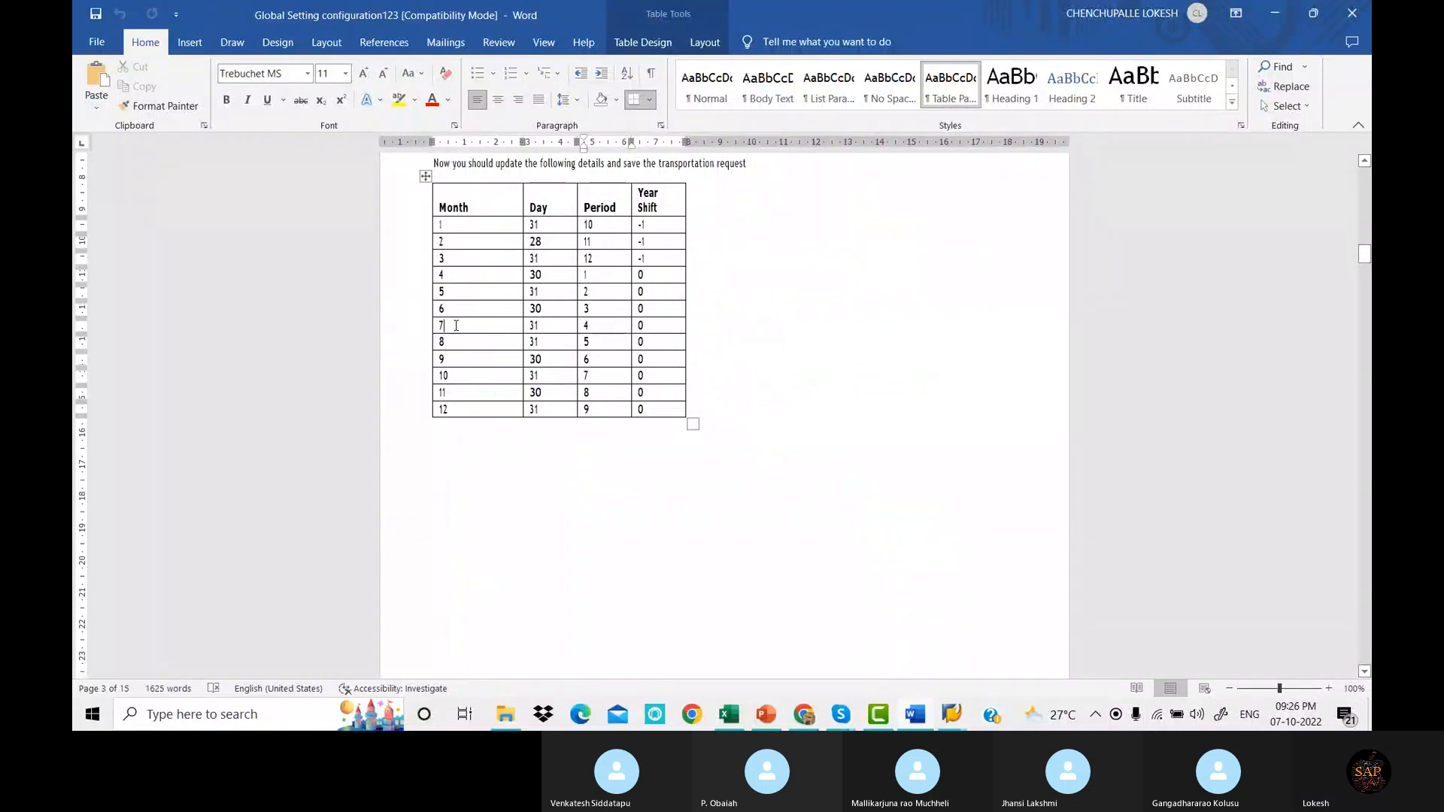
pyautogui.click(456, 325)
pyautogui.click(611, 332)
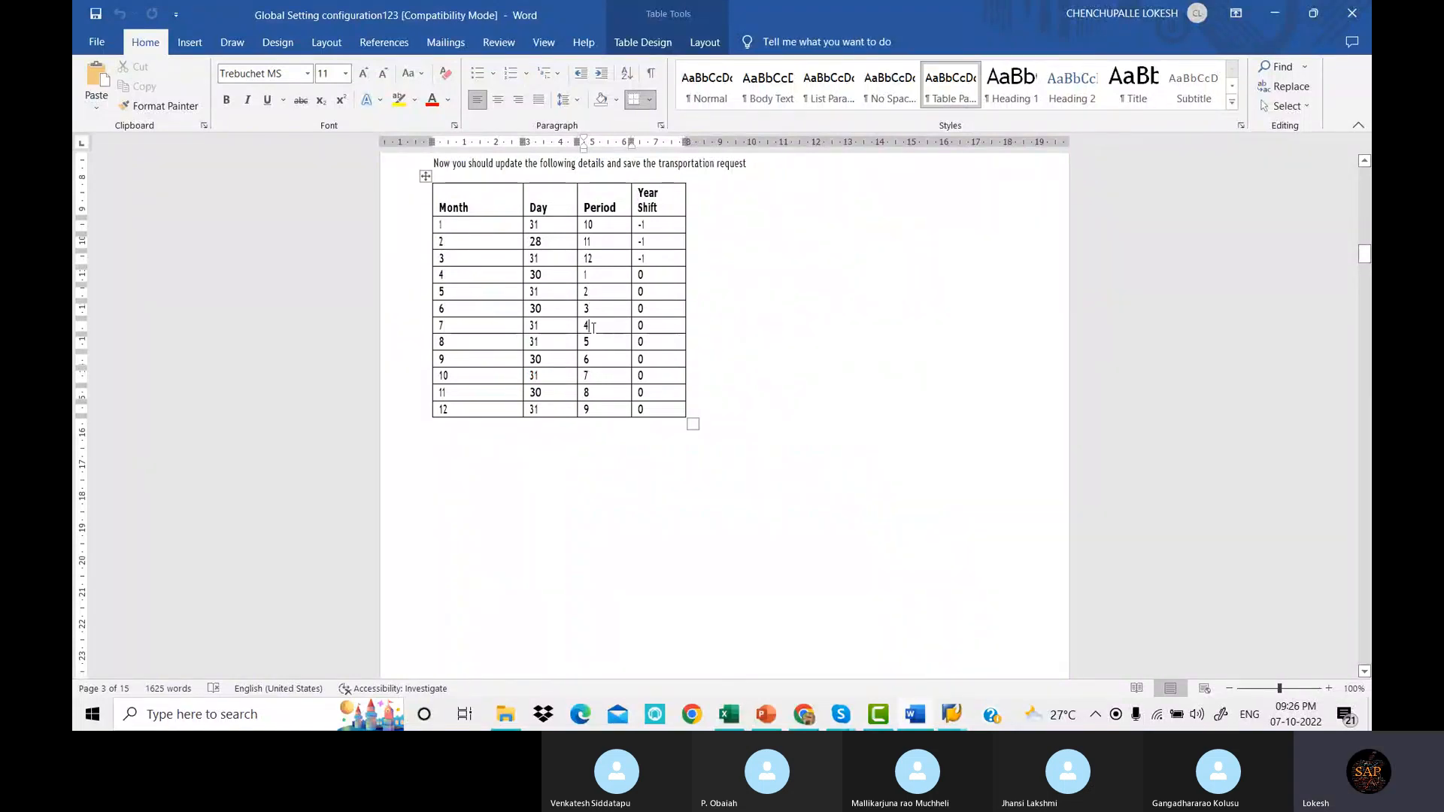
pyautogui.click(478, 346)
pyautogui.click(590, 343)
pyautogui.click(463, 364)
pyautogui.click(592, 359)
pyautogui.click(464, 378)
pyautogui.click(590, 376)
# Switch back to SAP and set the first From period to 7 for account types +, A and D.
pyautogui.moveTo(951, 715)
pyautogui.click(1031, 610)
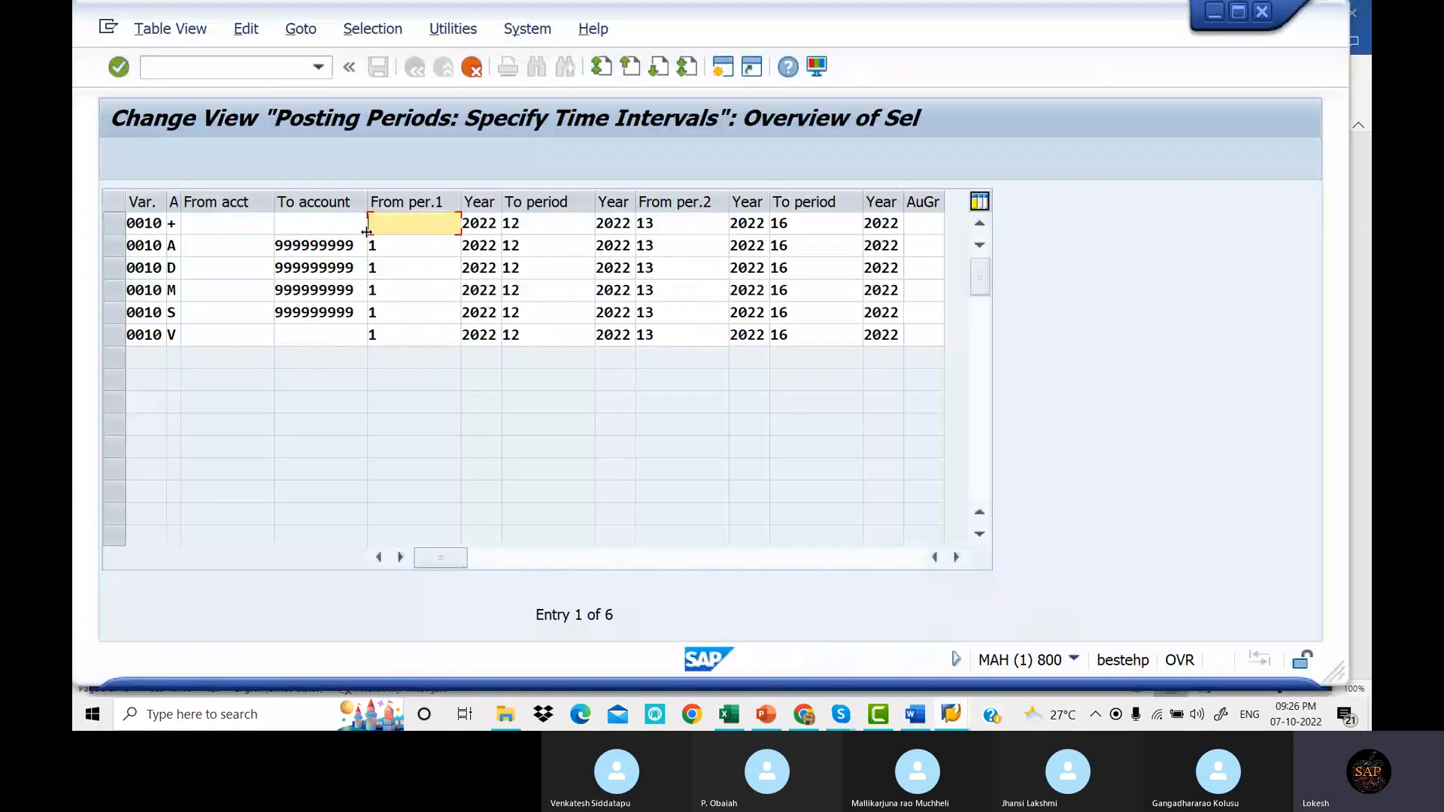
pyautogui.write('7')
pyautogui.click(389, 247)
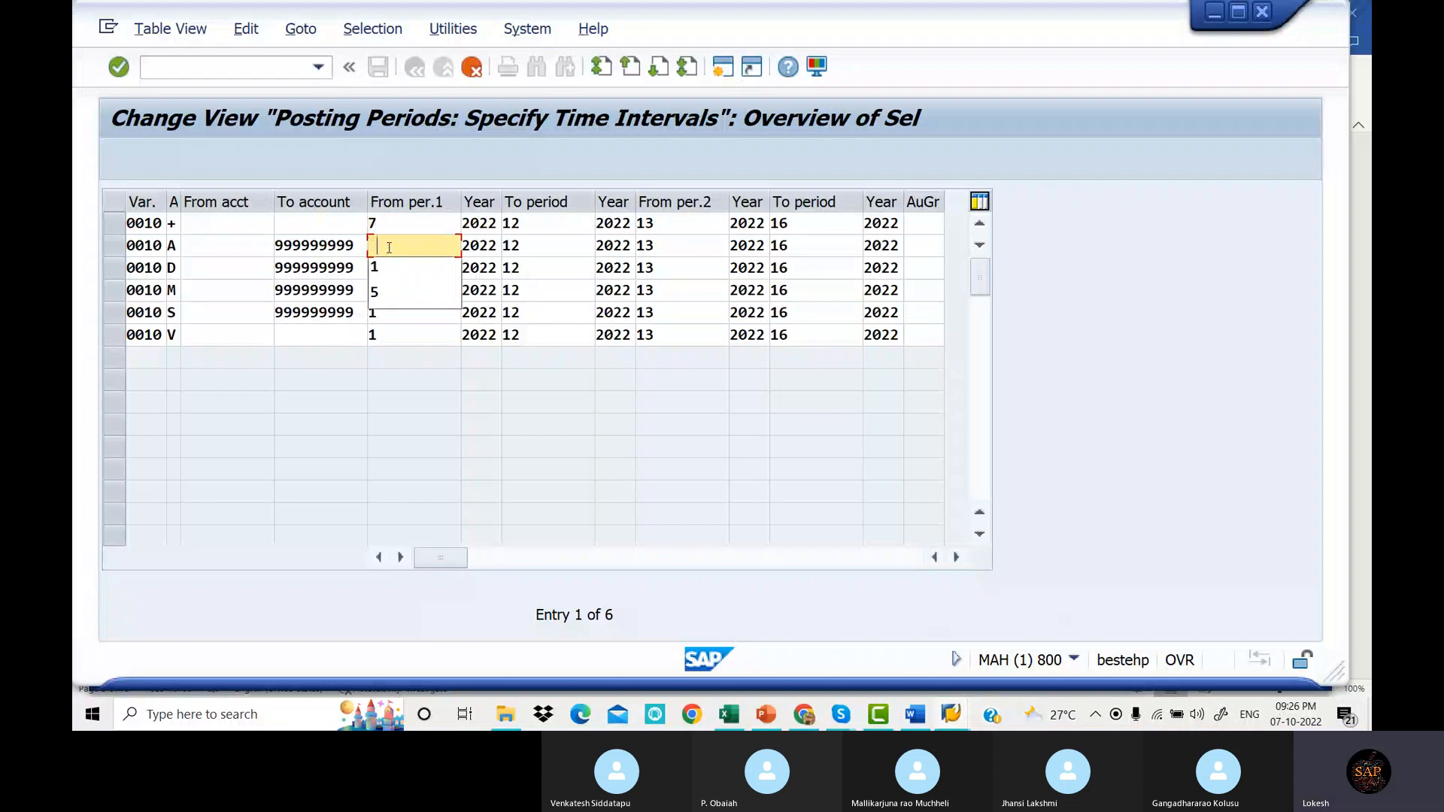
pyautogui.write('7')
pyautogui.click(386, 268)
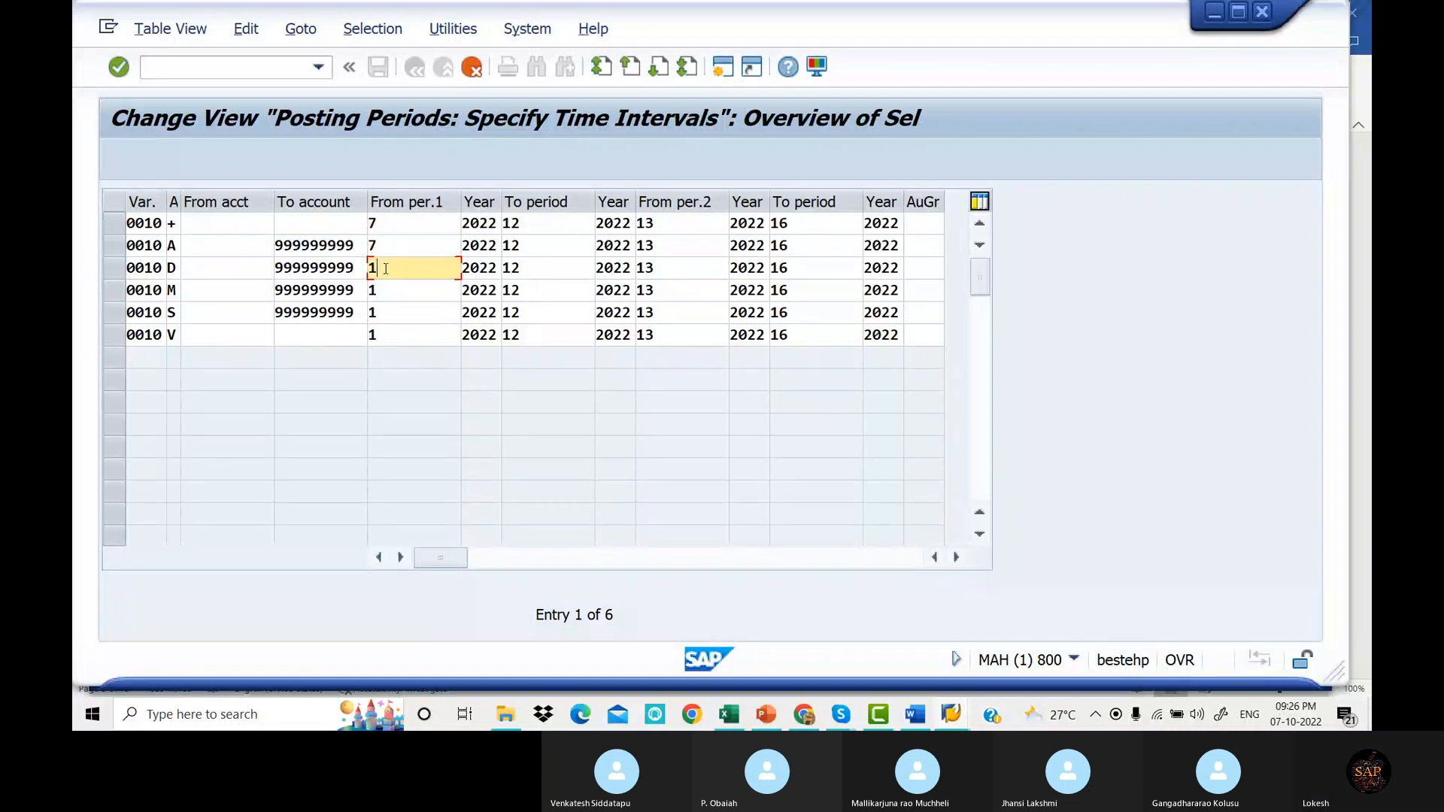
pyautogui.write('7')
pyautogui.press('Down')
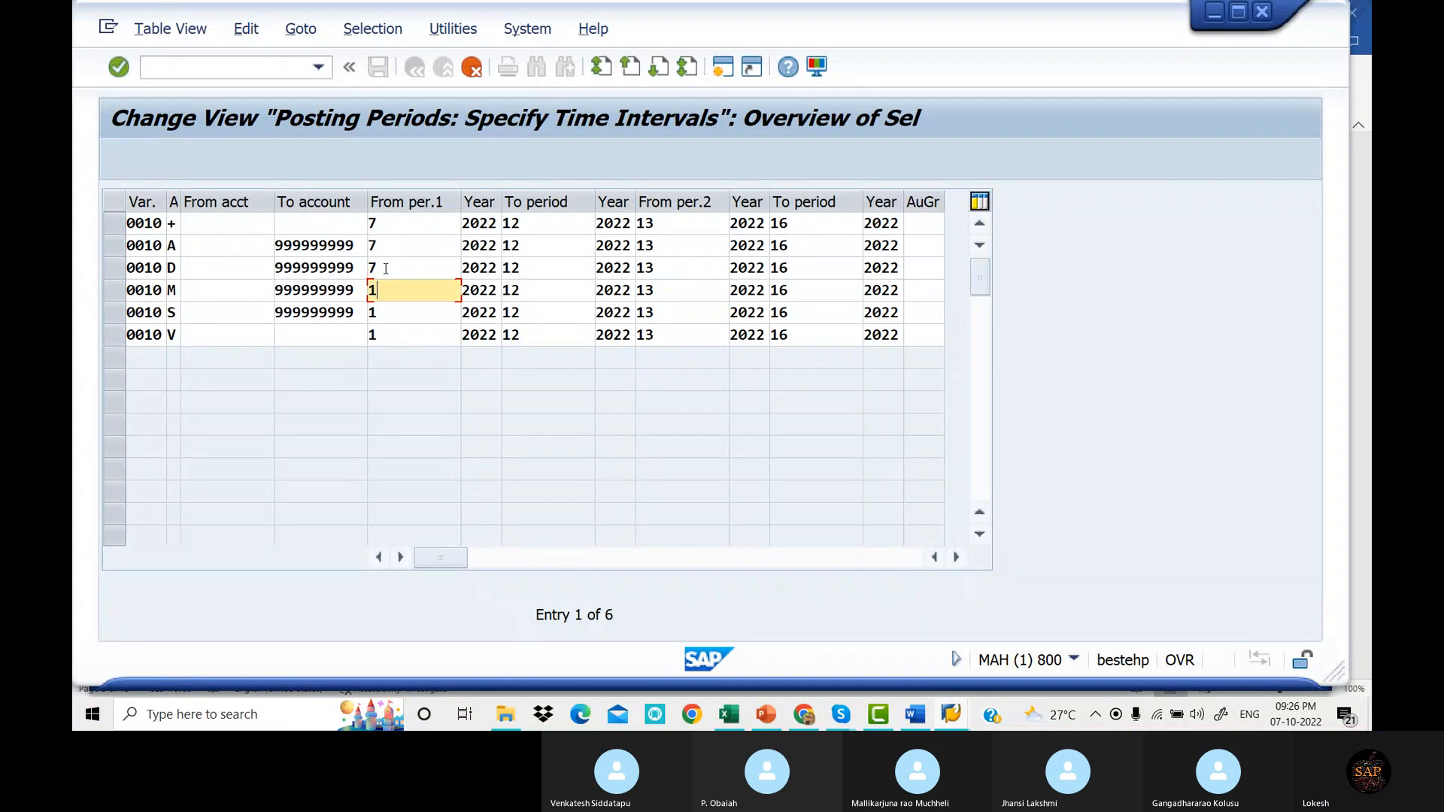
# Set the first From period to 7 for account types M, S and V.
pyautogui.press('BackSpace')
pyautogui.write('7')
pyautogui.press('Down')
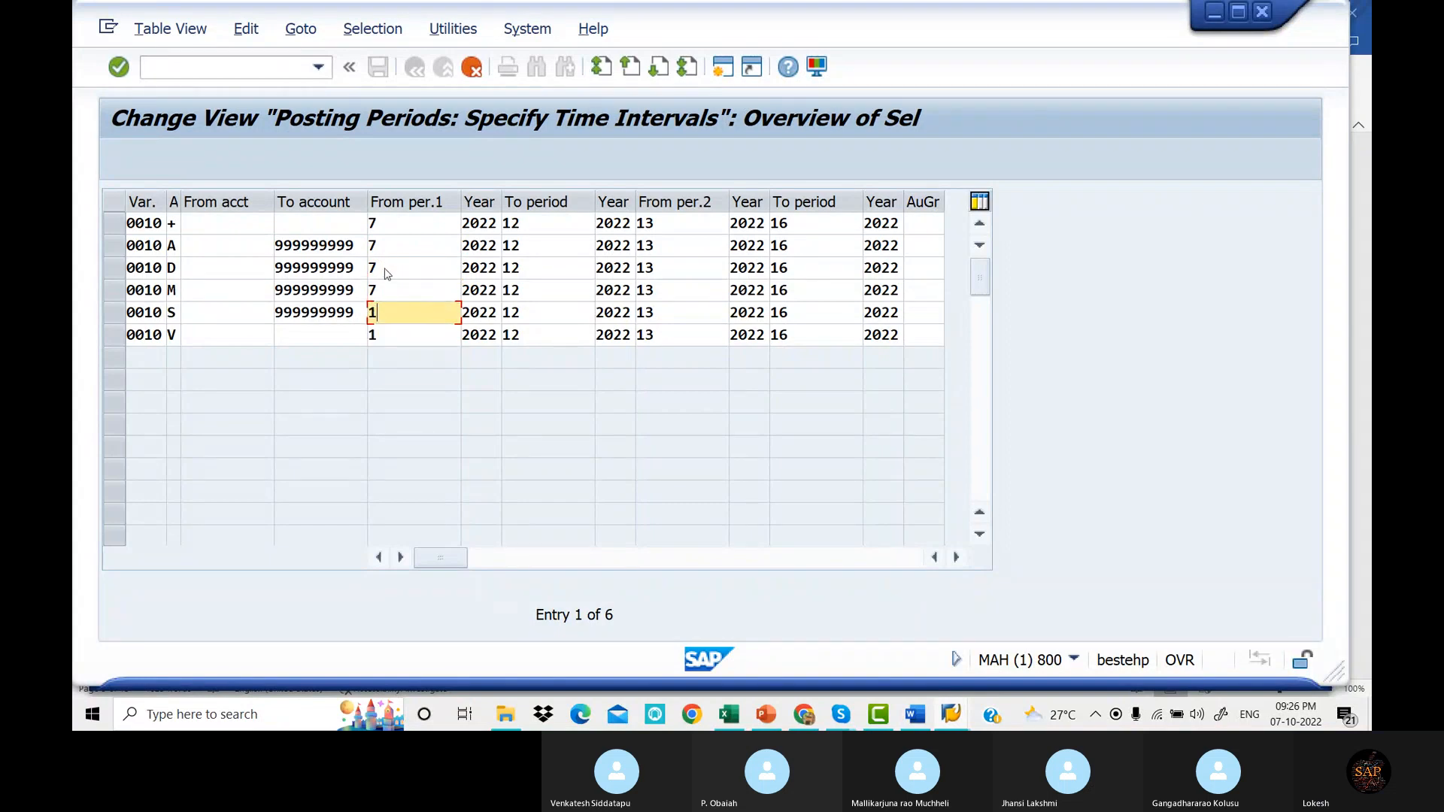
pyautogui.press('BackSpace')
pyautogui.write('7')
pyautogui.press('Down')
pyautogui.press('BackSpace')
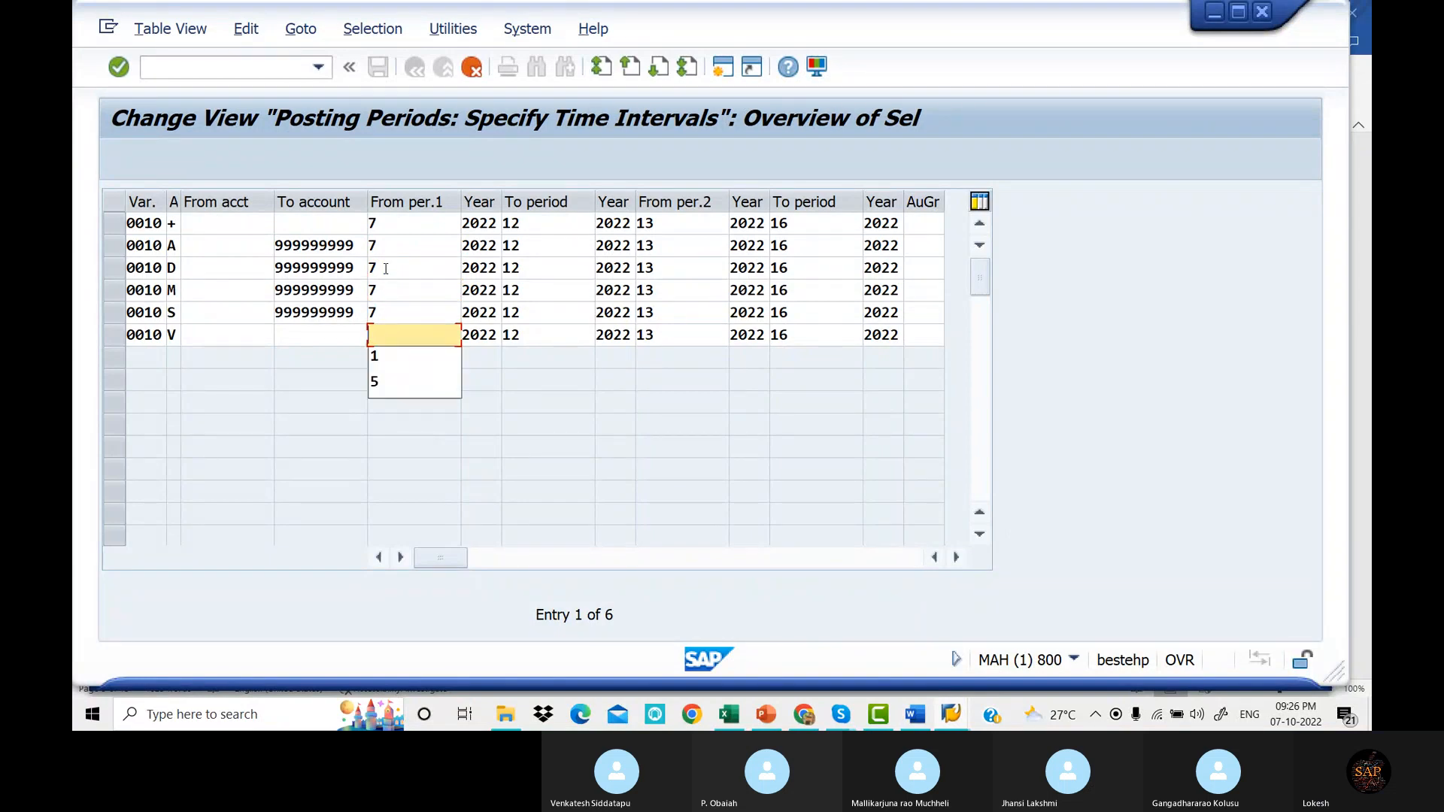
pyautogui.write('7')
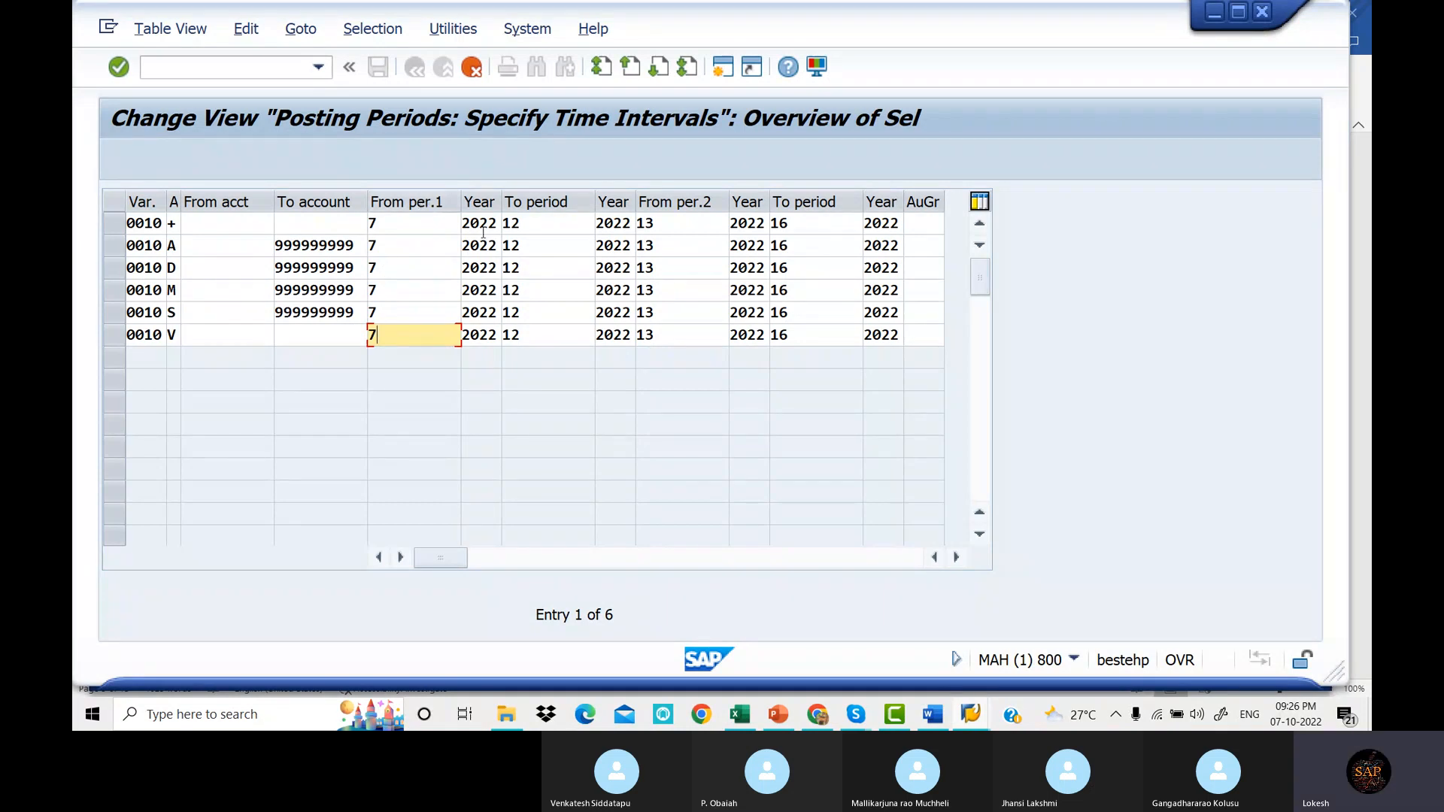
# Set the first To period for account type + to 10.
pyautogui.click(543, 224)
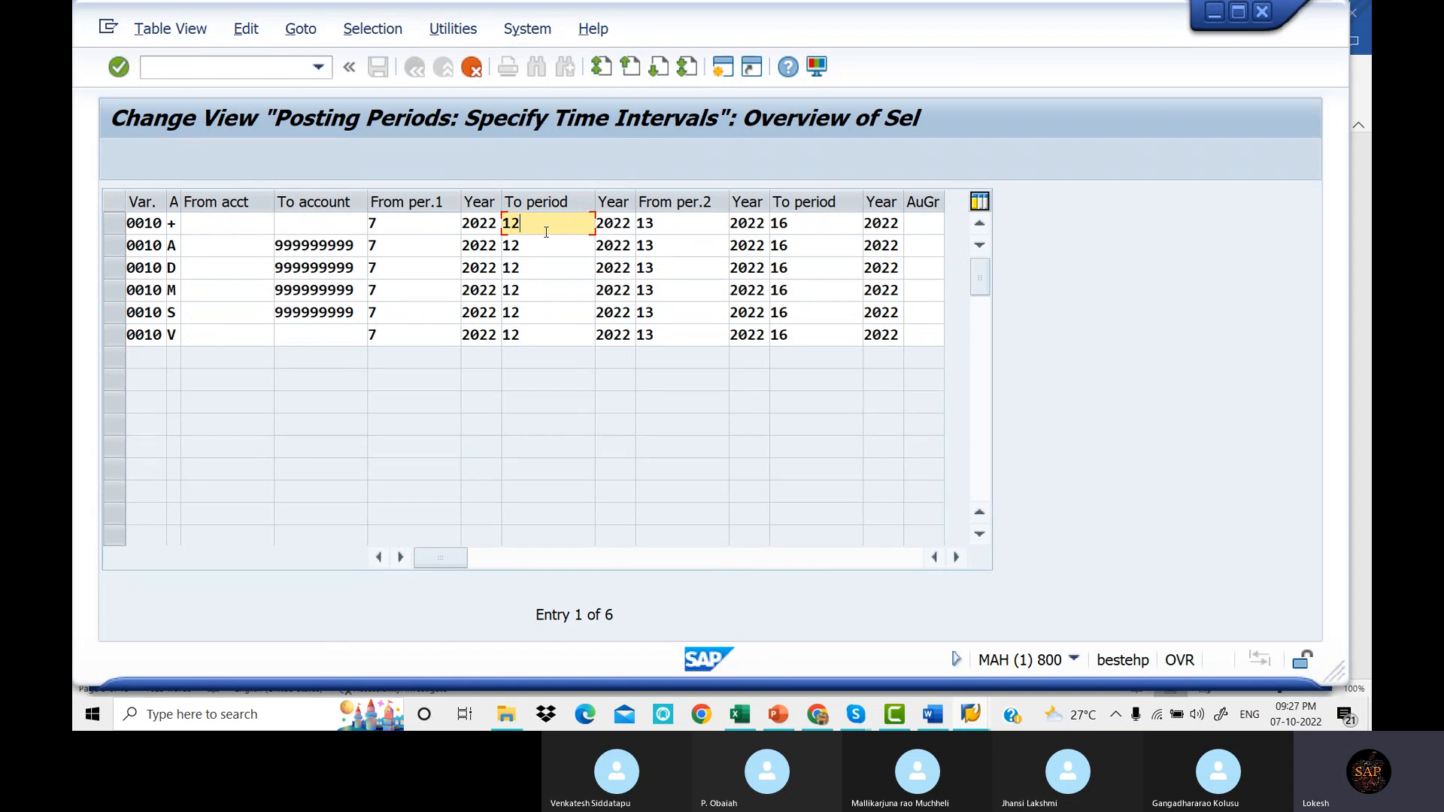
pyautogui.press('BackSpace')
pyautogui.write('0')
pyautogui.press('BackSpace')
pyautogui.press('BackSpace')
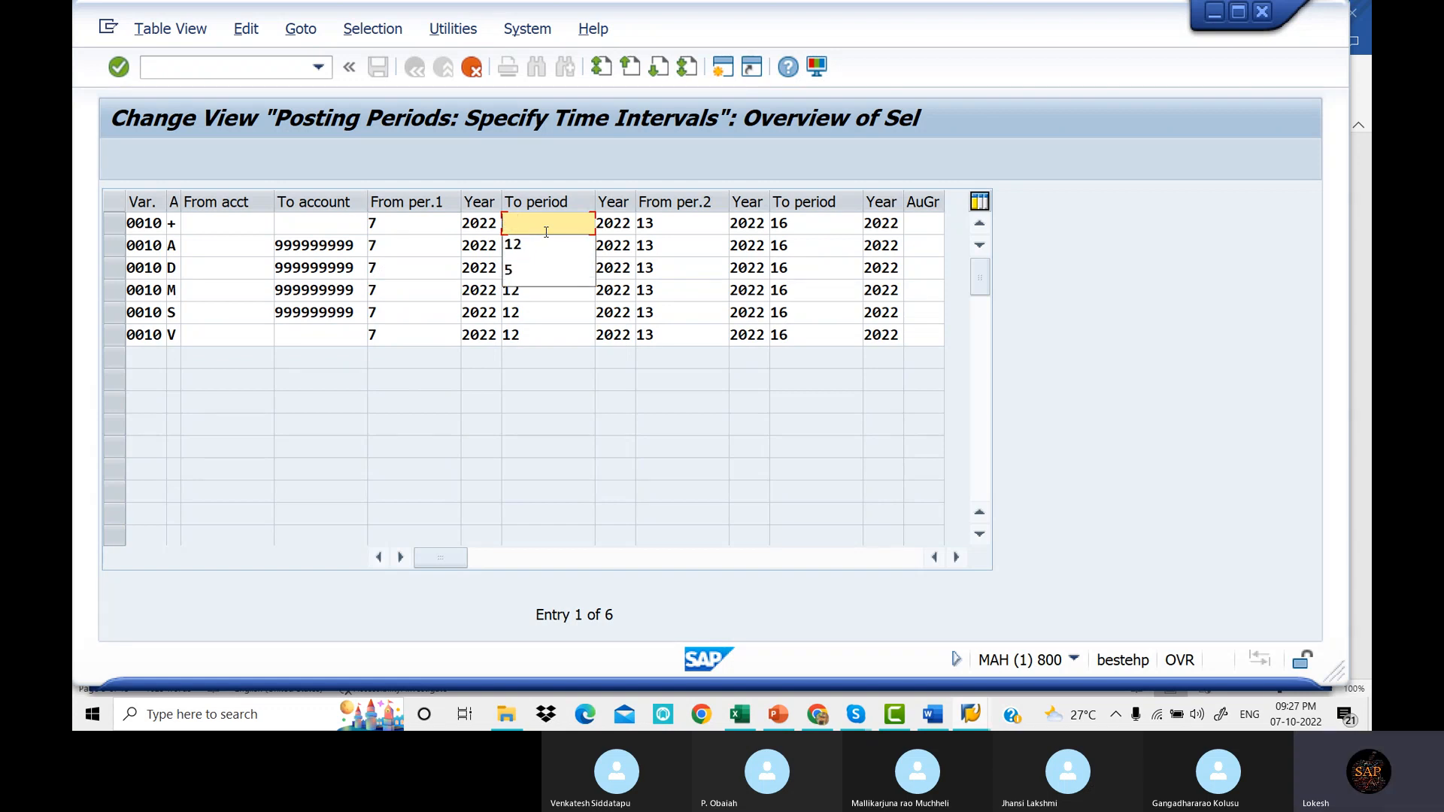
pyautogui.write('7')
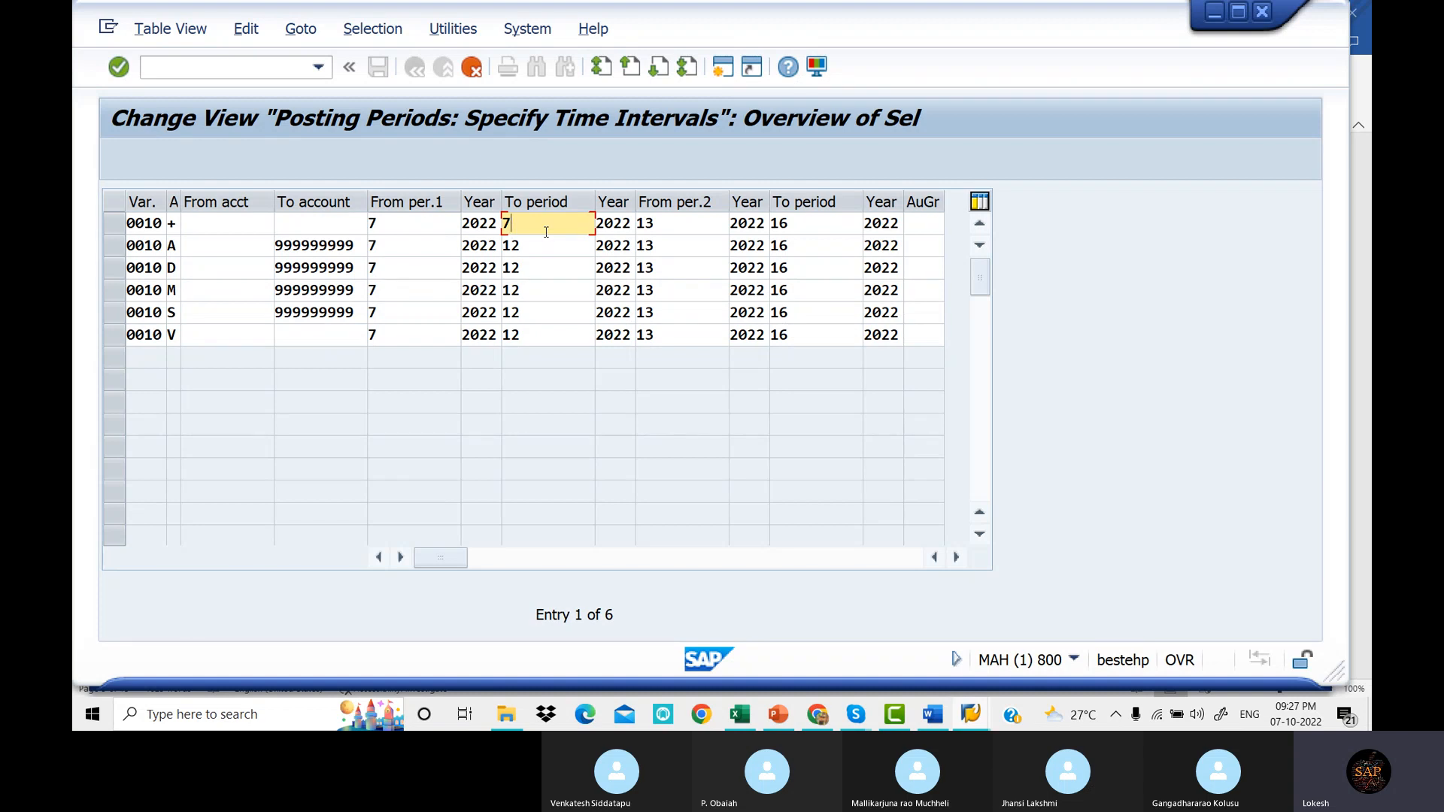
pyautogui.press('BackSpace')
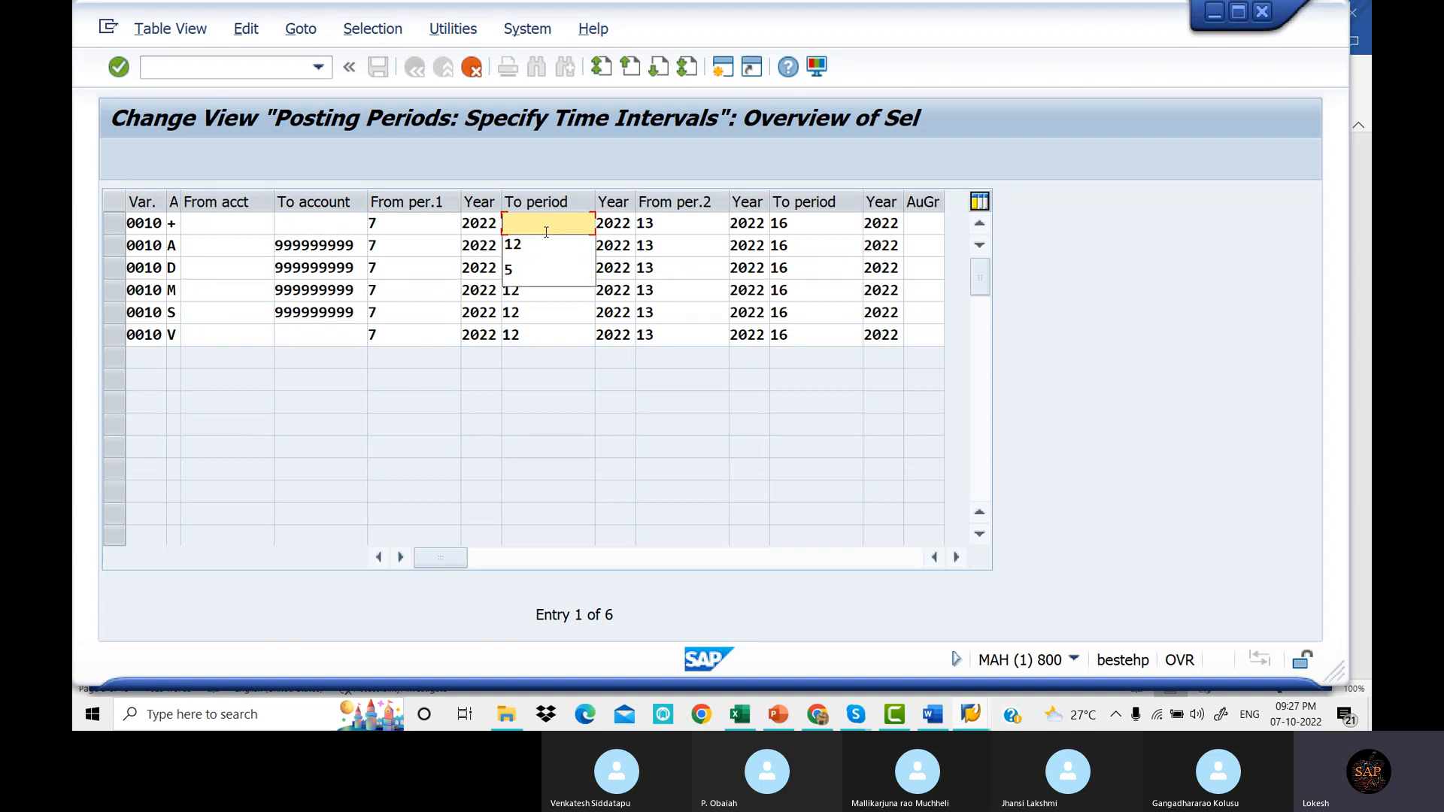
pyautogui.write('11')
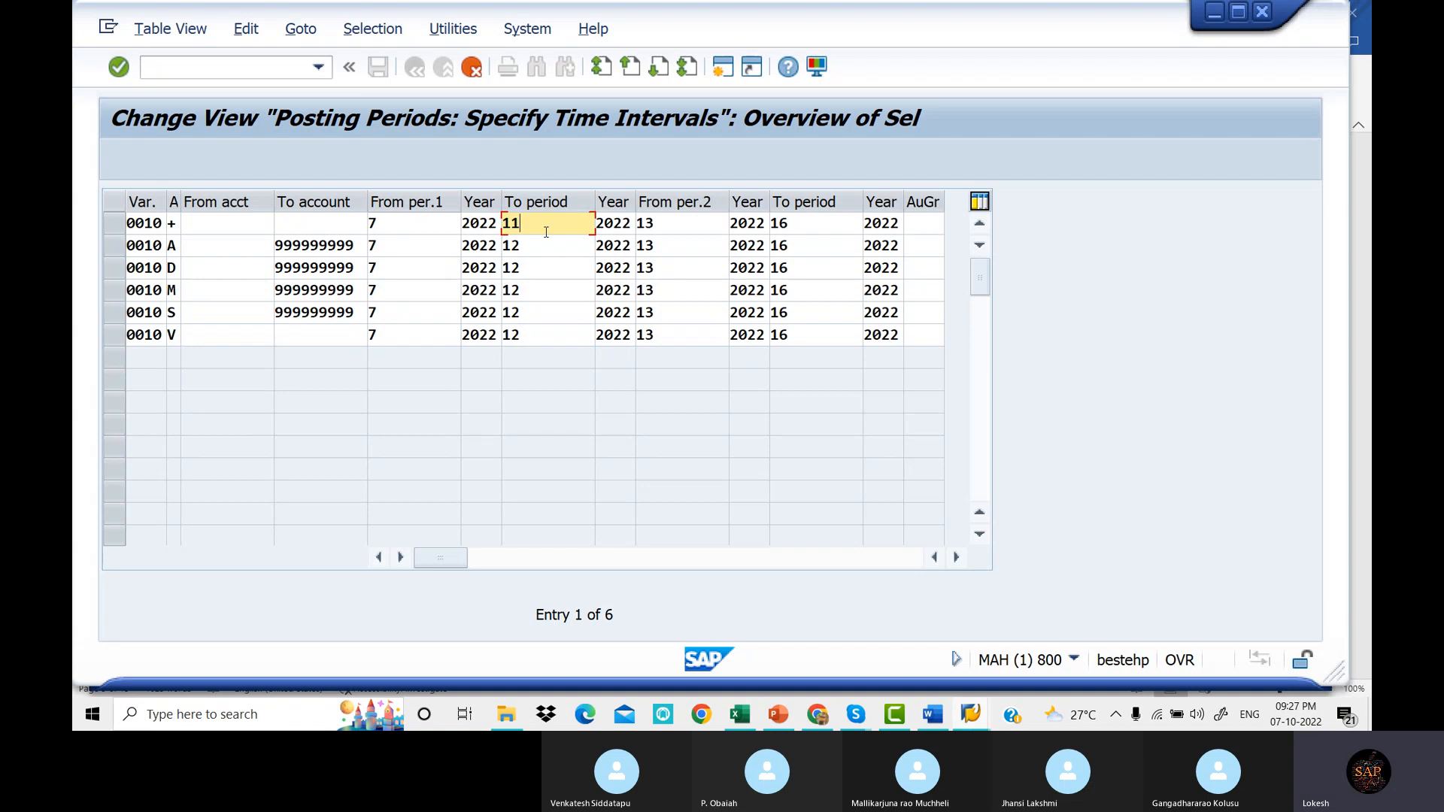
pyautogui.press('BackSpace')
pyautogui.press('BackSpace')
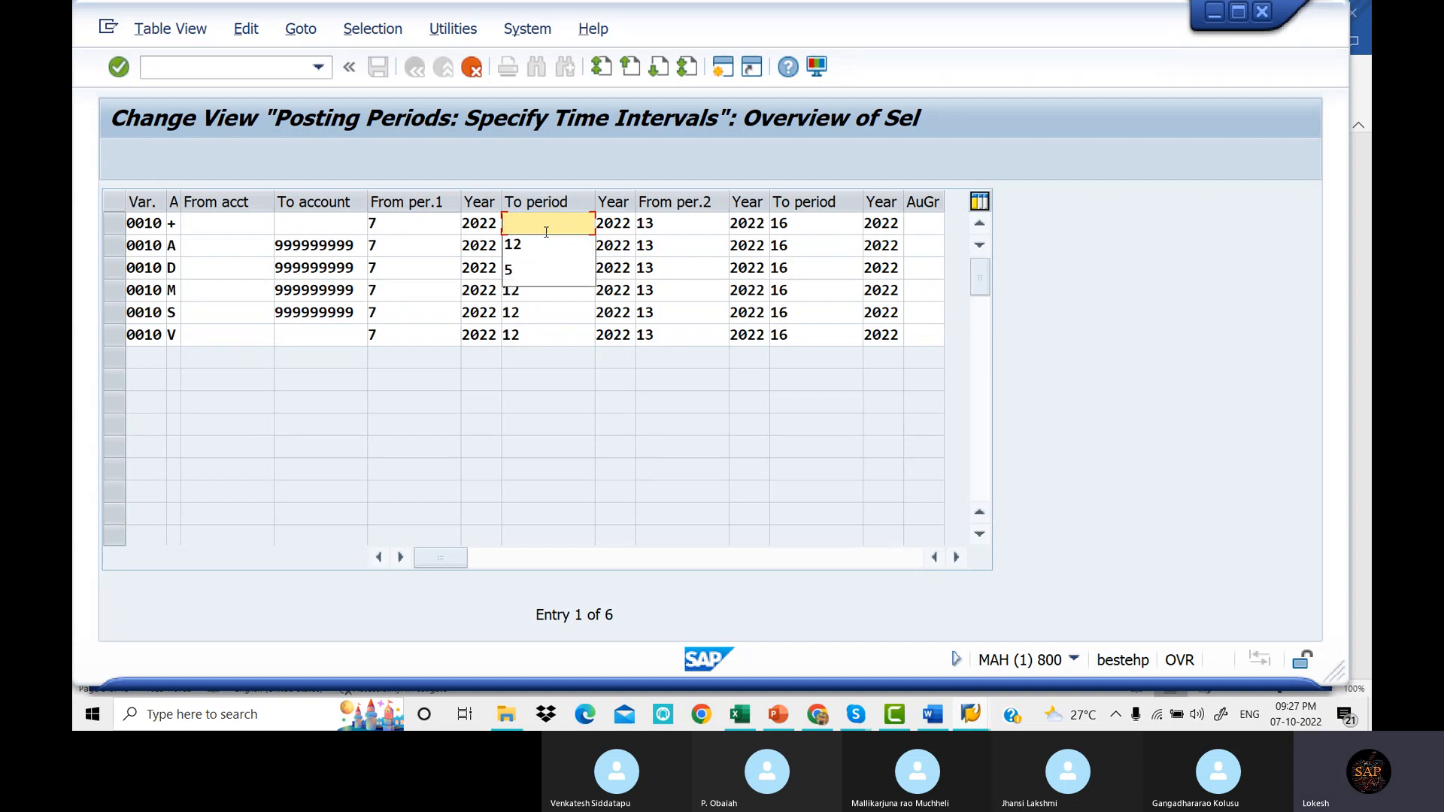
pyautogui.write('10')
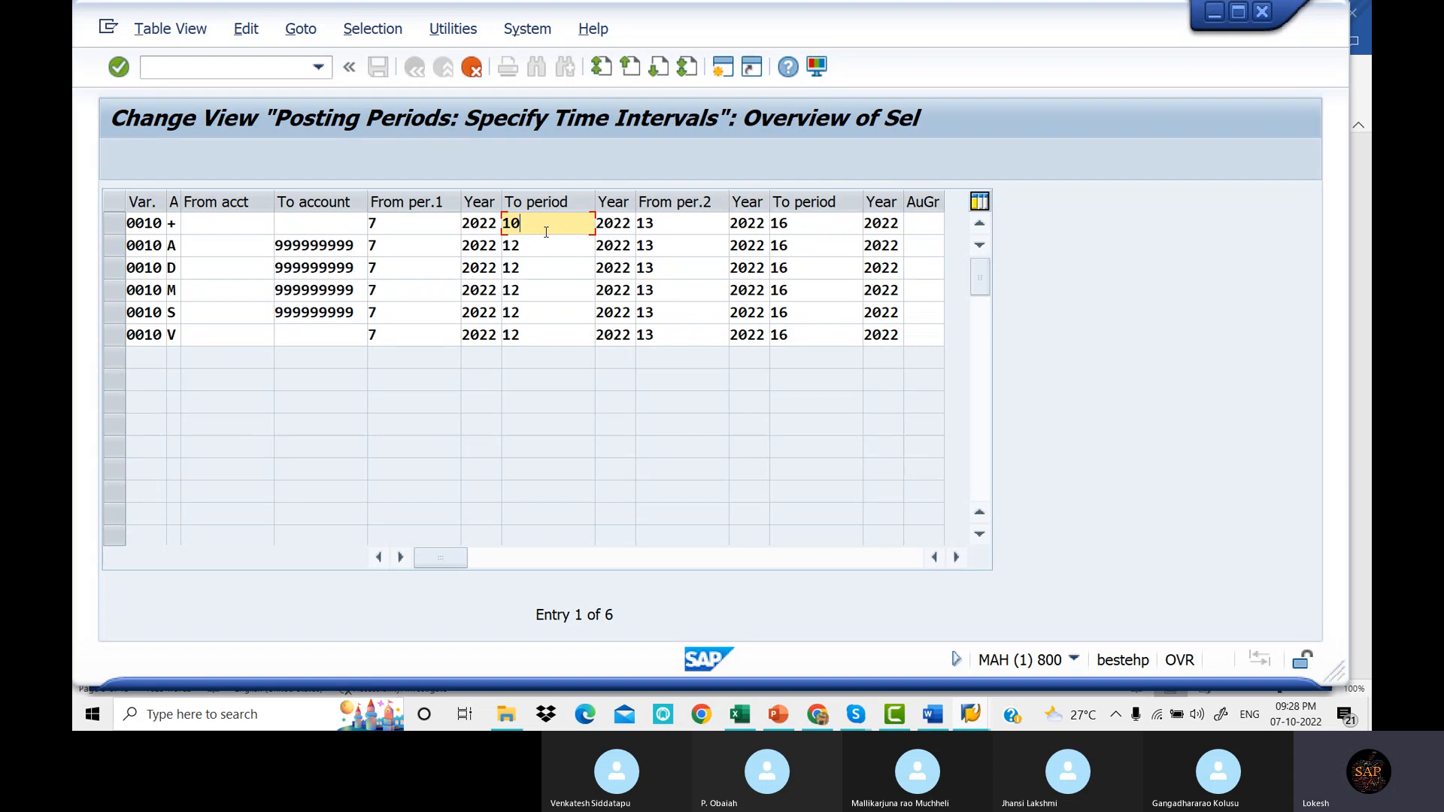
# Clear the first To period for account type A.
pyautogui.click(548, 256)
pyautogui.press('BackSpace')
pyautogui.press('BackSpace')
pyautogui.write('5')
pyautogui.press('BackSpace')
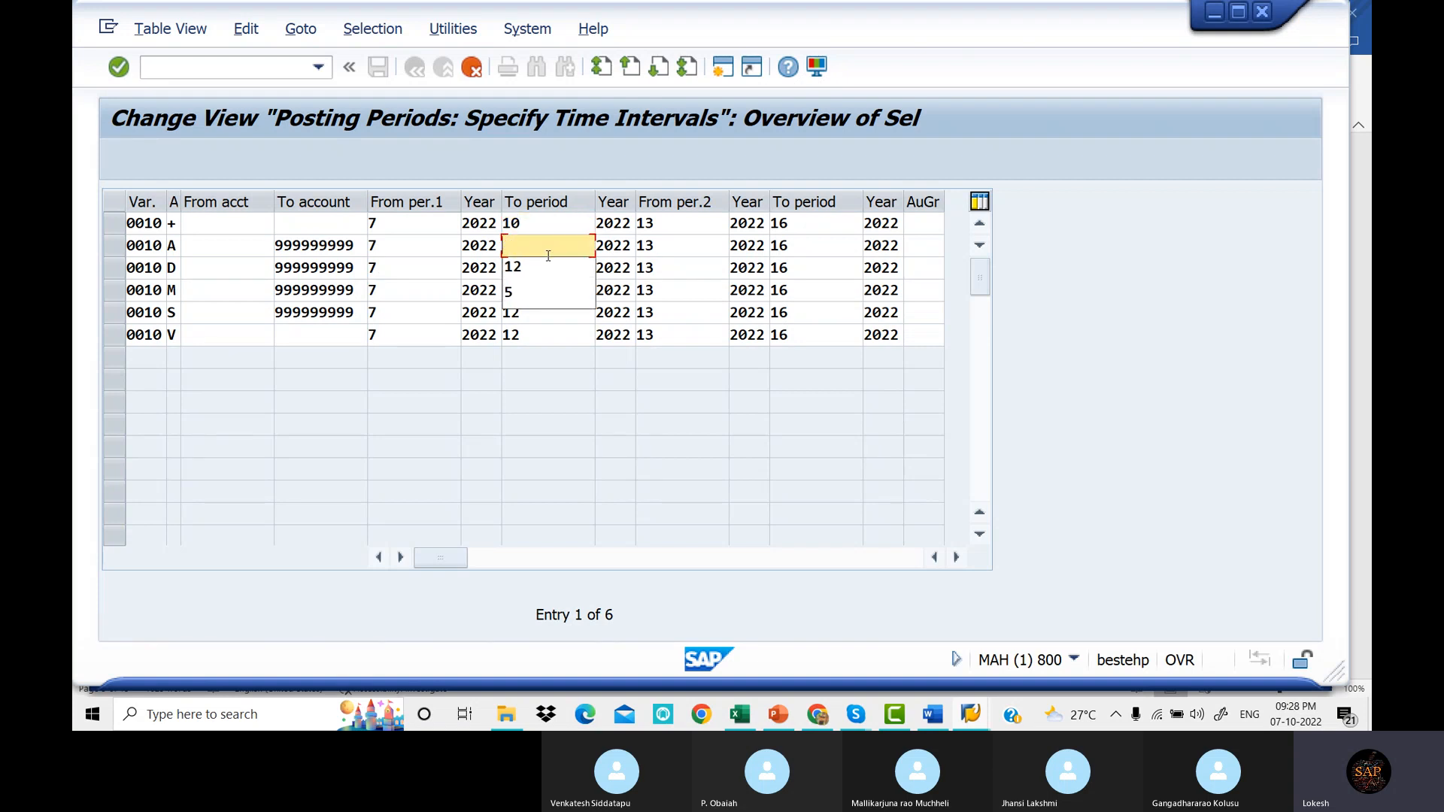
pyautogui.click(542, 221)
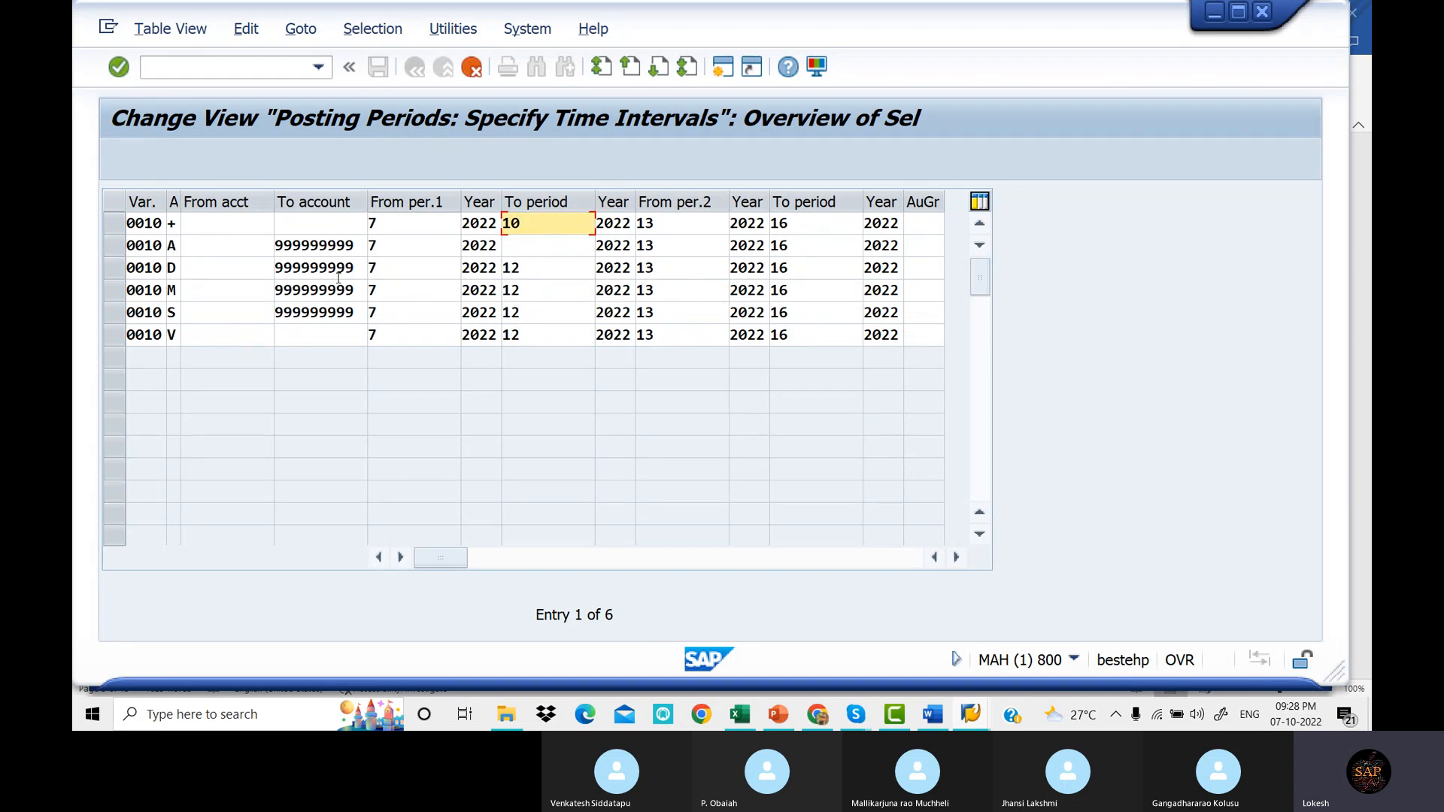
pyautogui.click(535, 251)
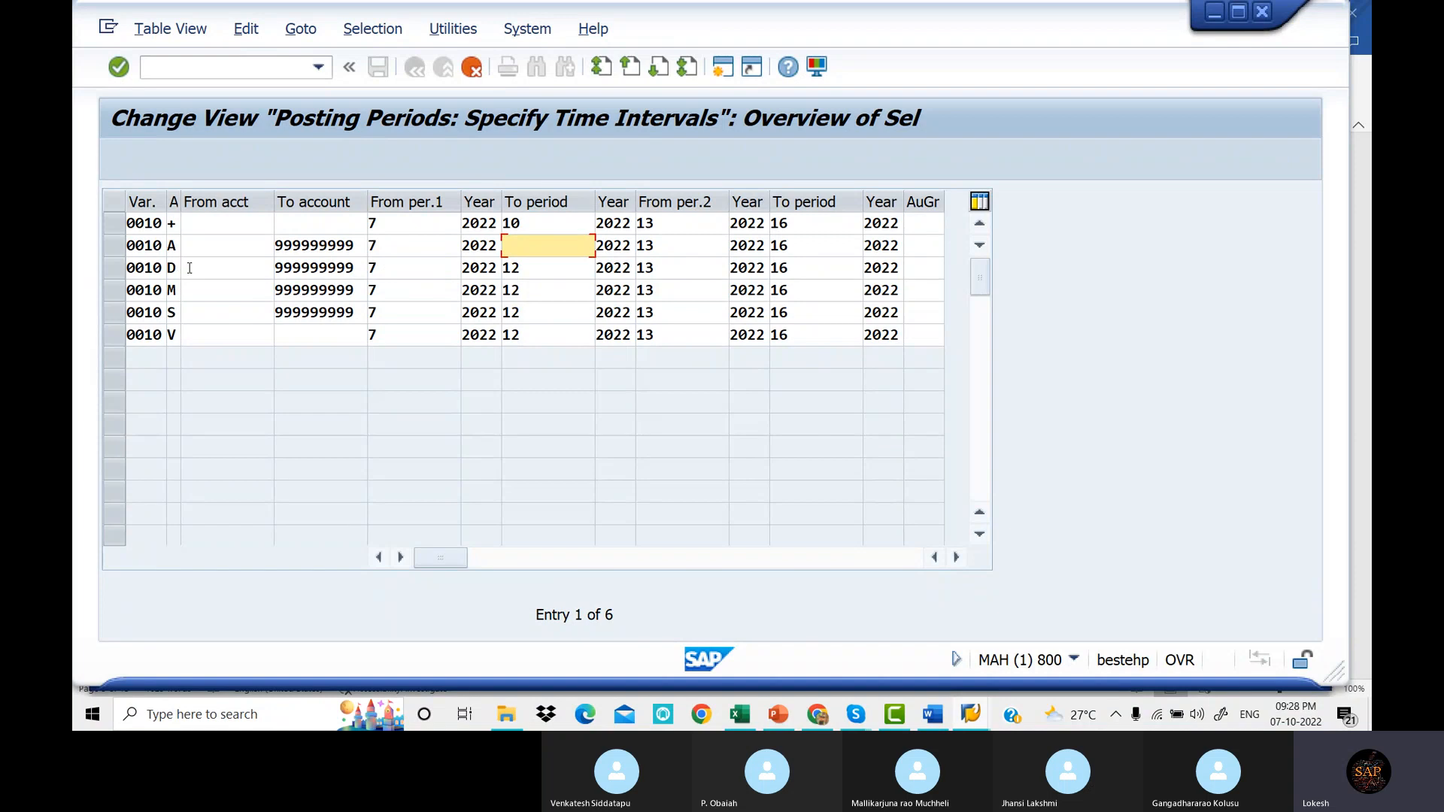
pyautogui.click(527, 268)
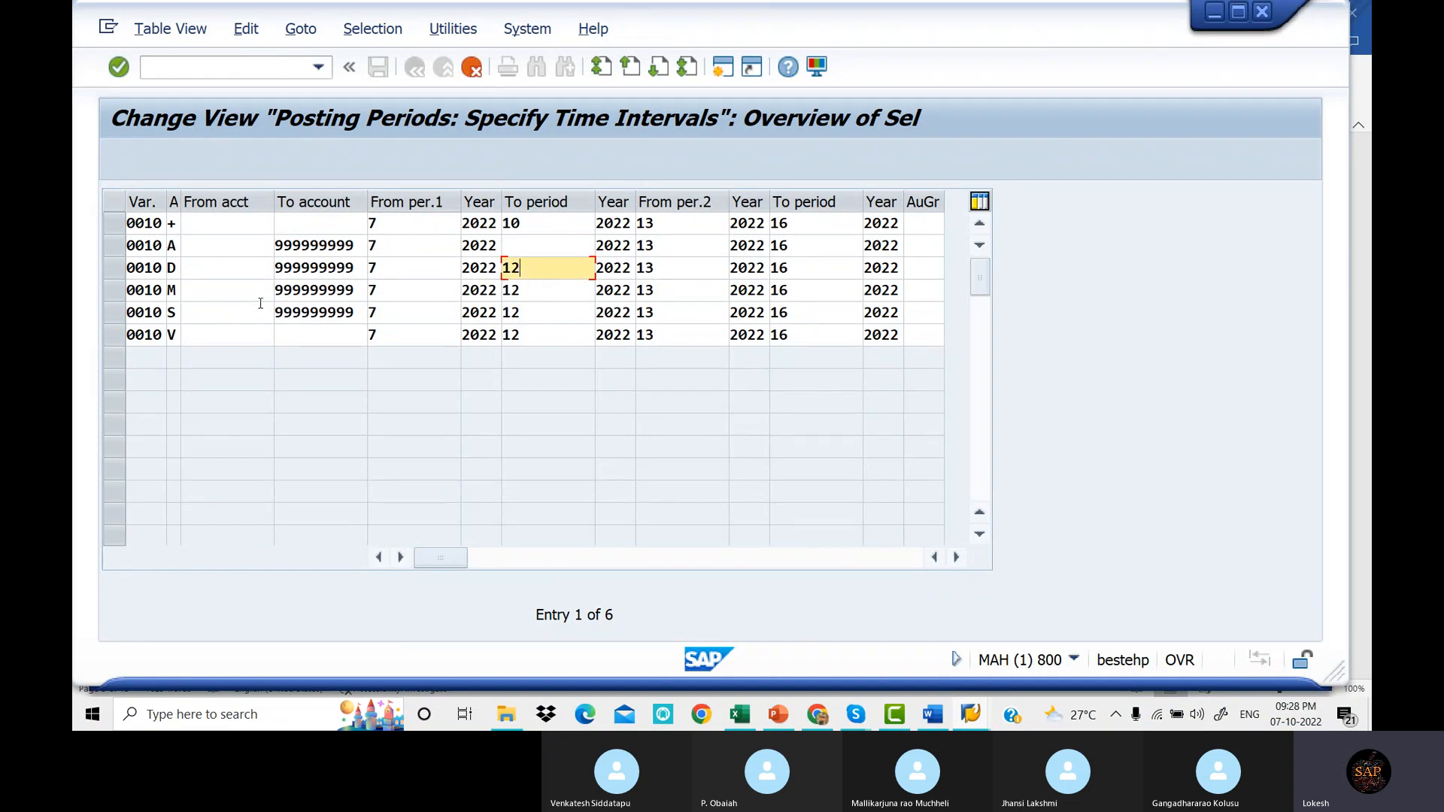
pyautogui.click(530, 289)
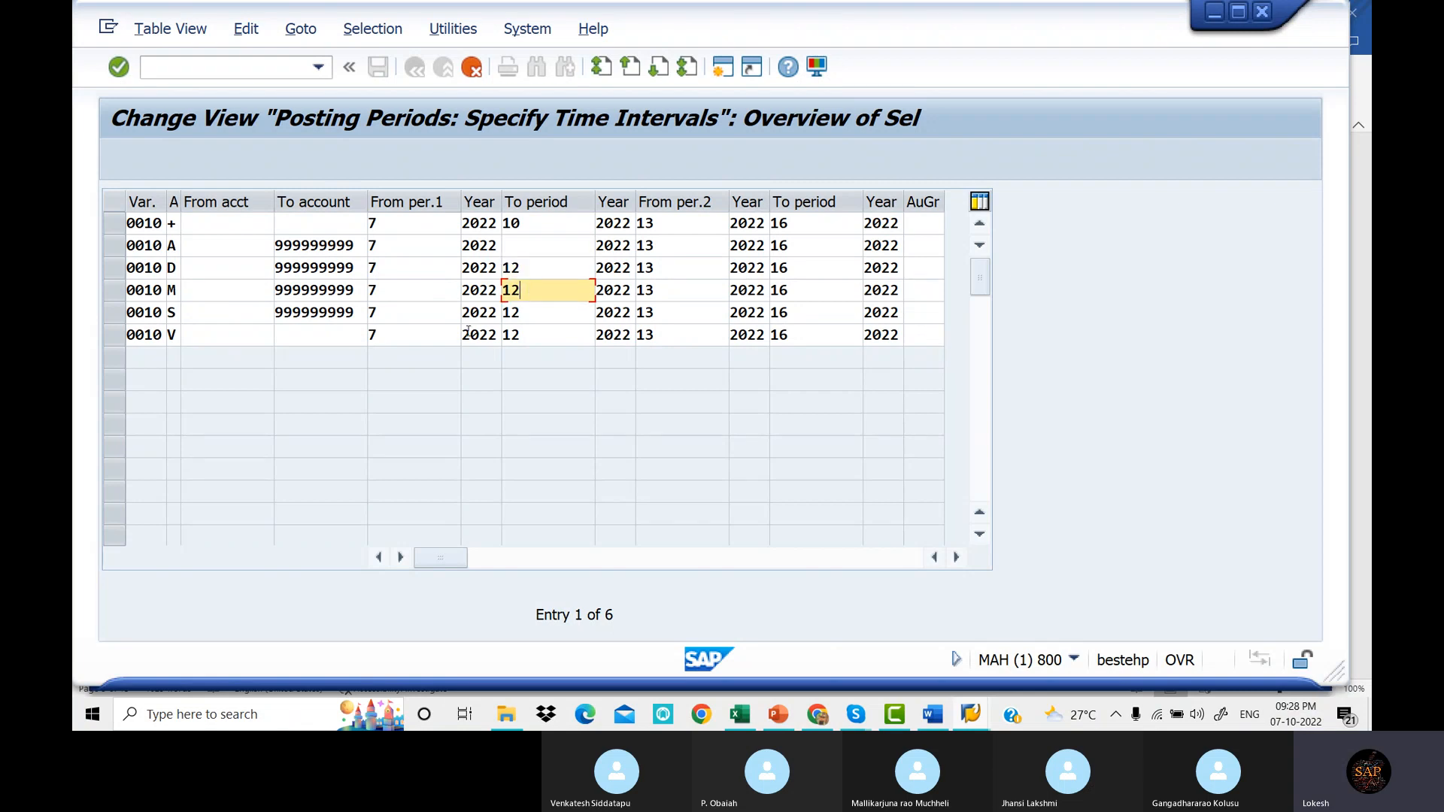
pyautogui.click(537, 331)
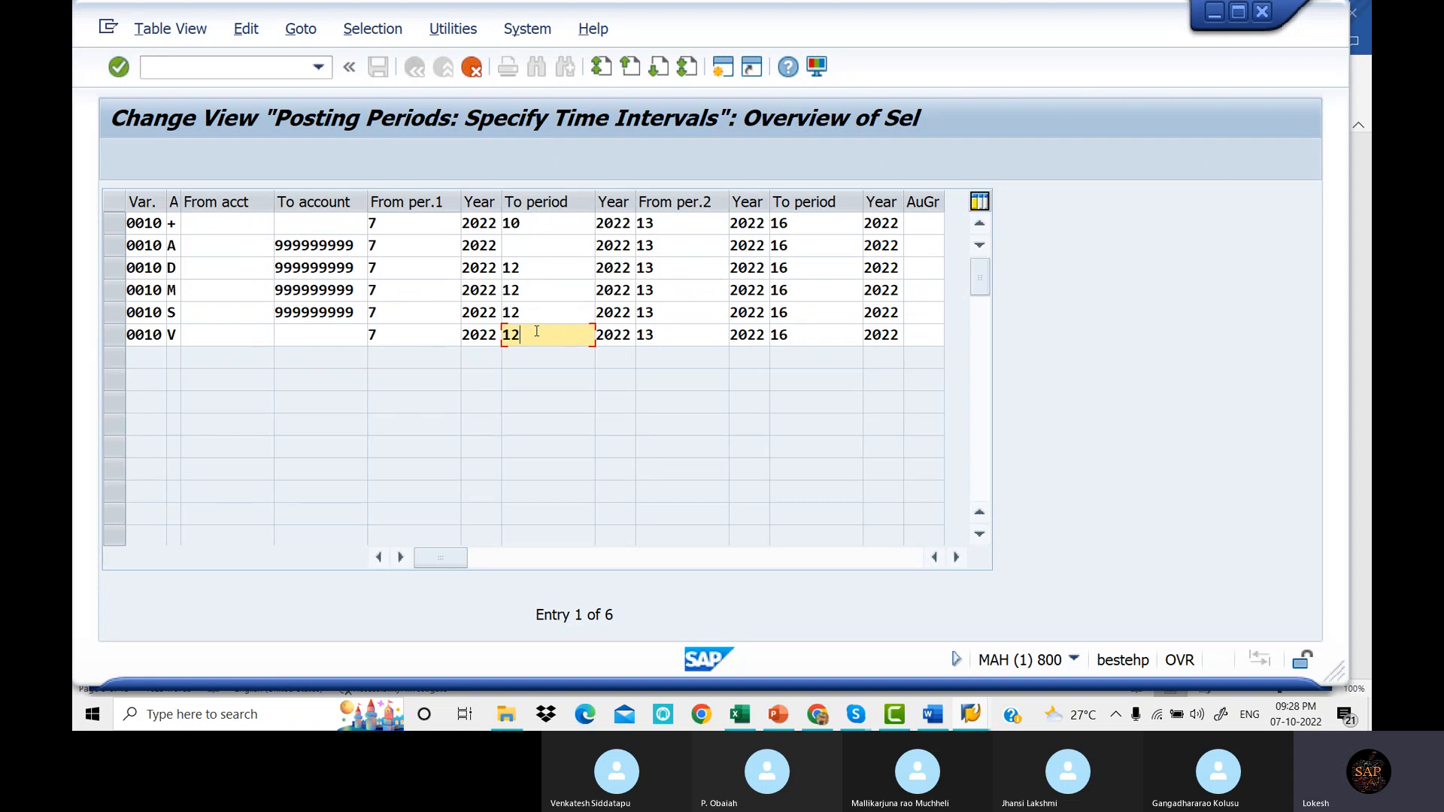
# Set the first To period to 10 for account types A and D.
pyautogui.click(536, 247)
pyautogui.write('10')
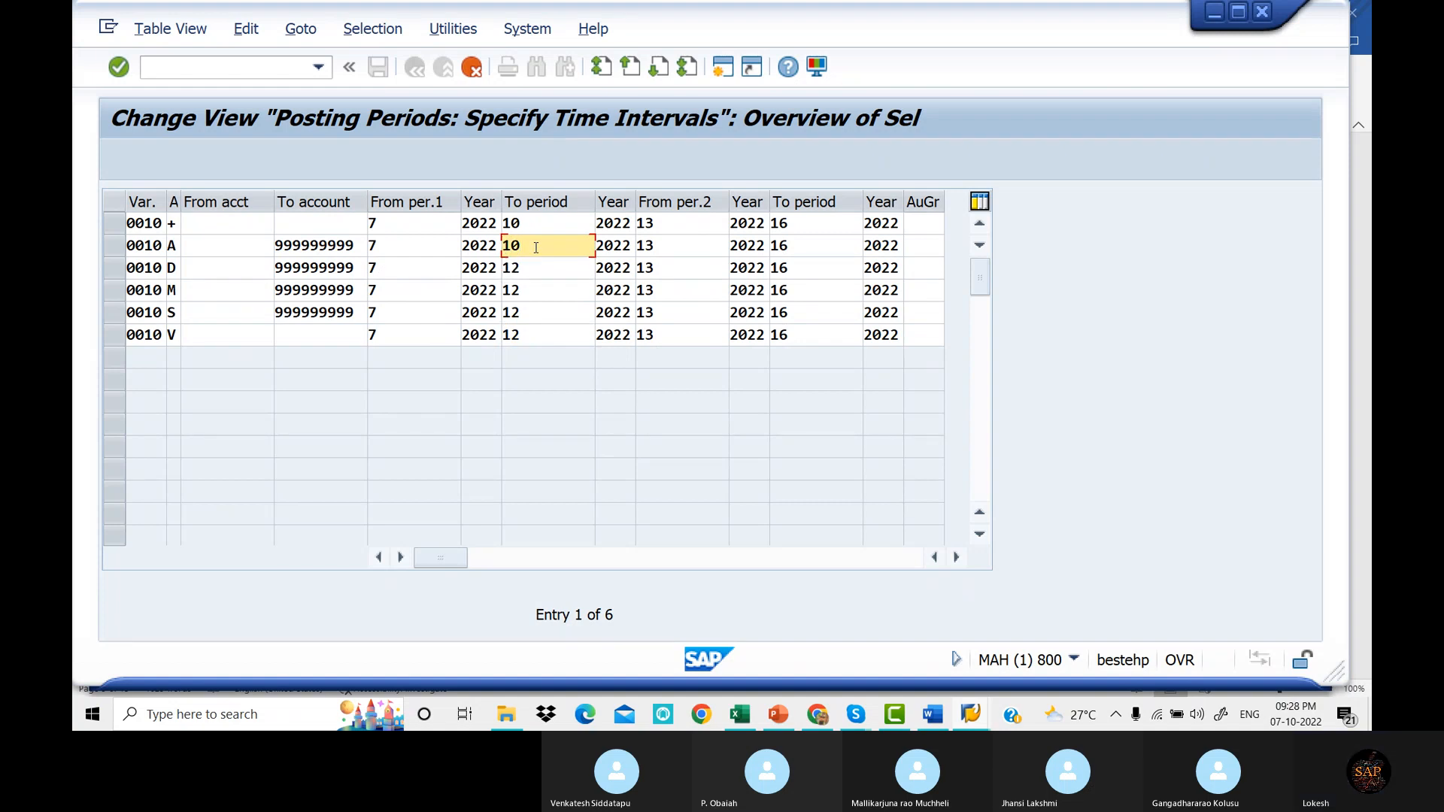
pyautogui.click(537, 266)
pyautogui.press('BackSpace')
pyautogui.press('BackSpace')
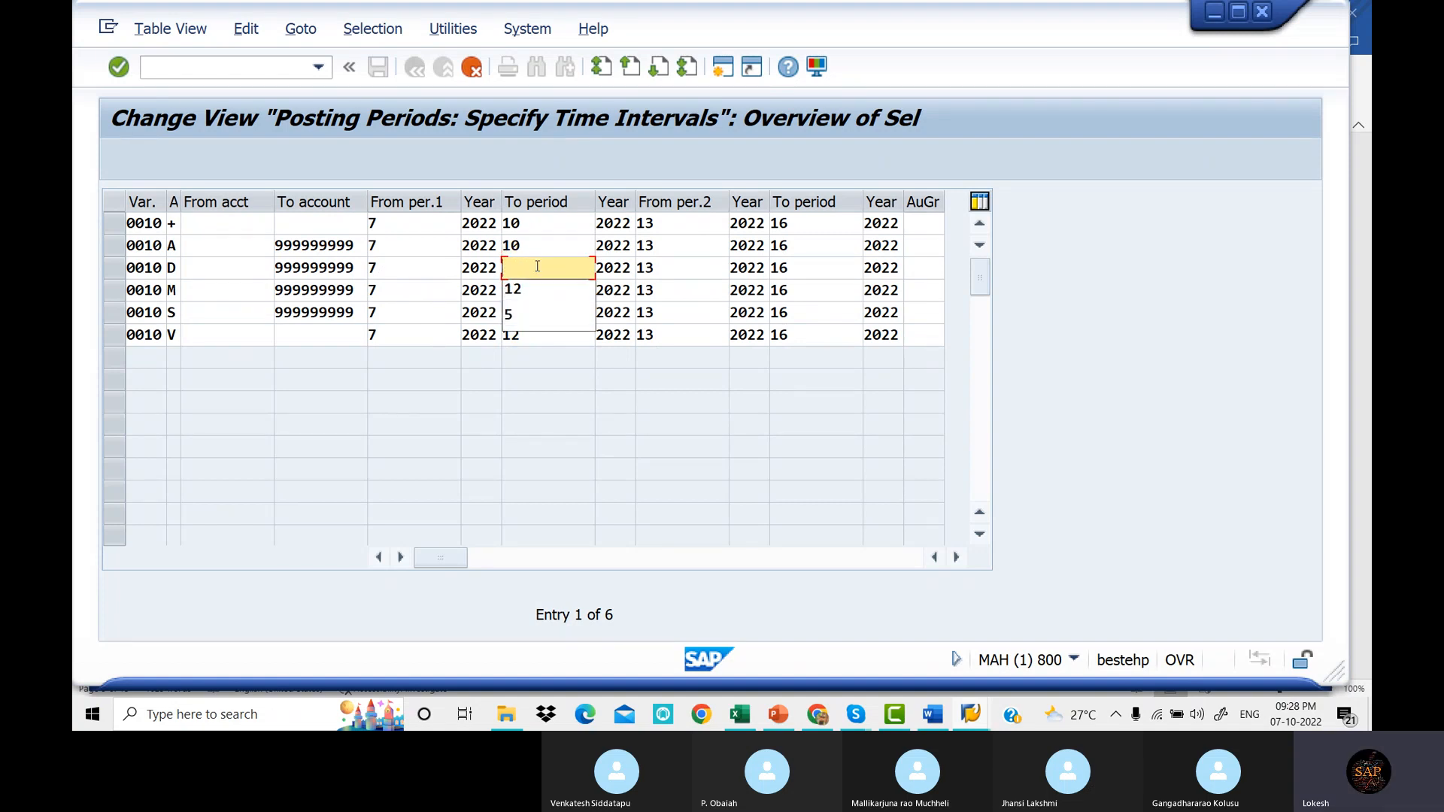
pyautogui.write('10')
pyautogui.press('Down')
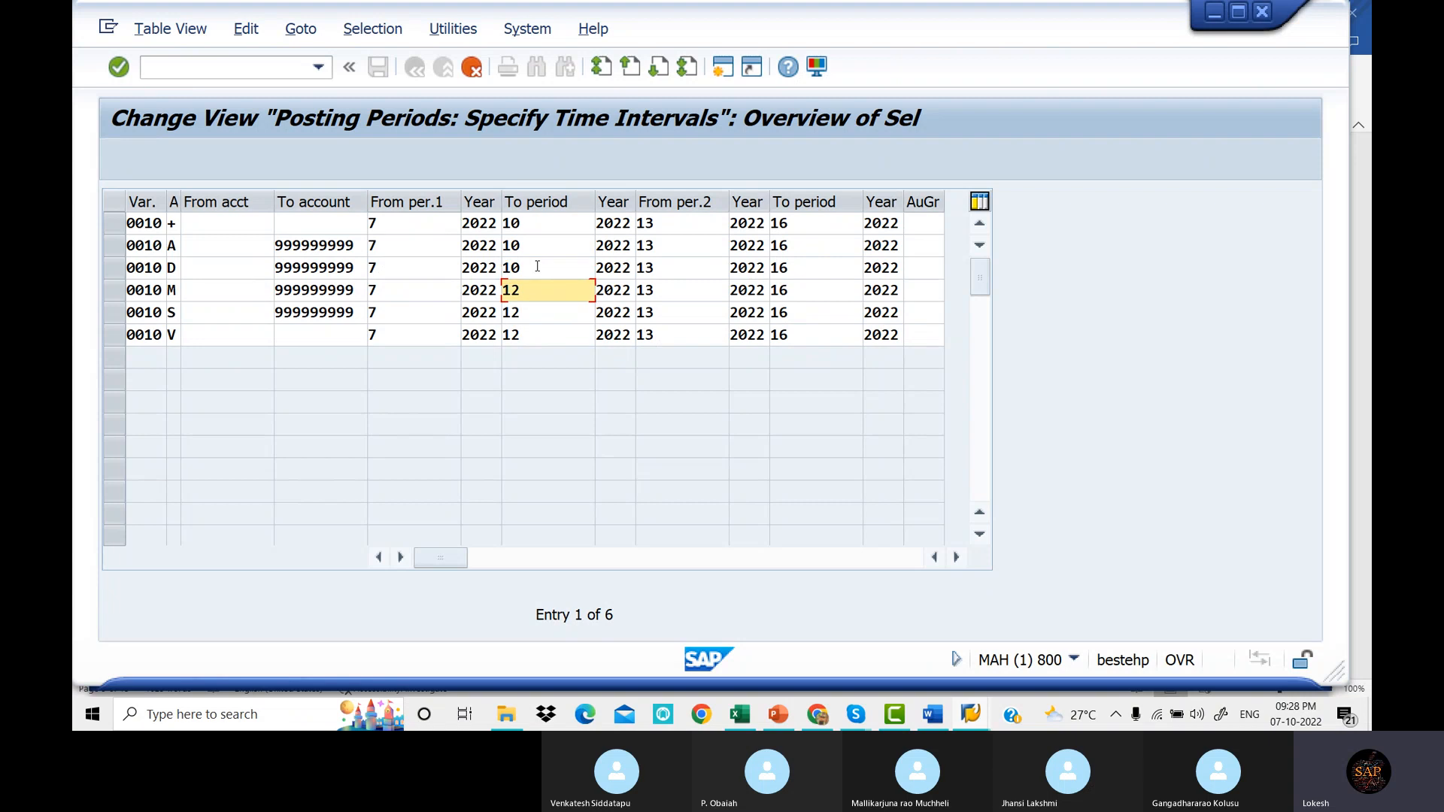
# Set the first To period to 10 for account types M, S and V.
pyautogui.press('BackSpace')
pyautogui.write('0')
pyautogui.press('Down')
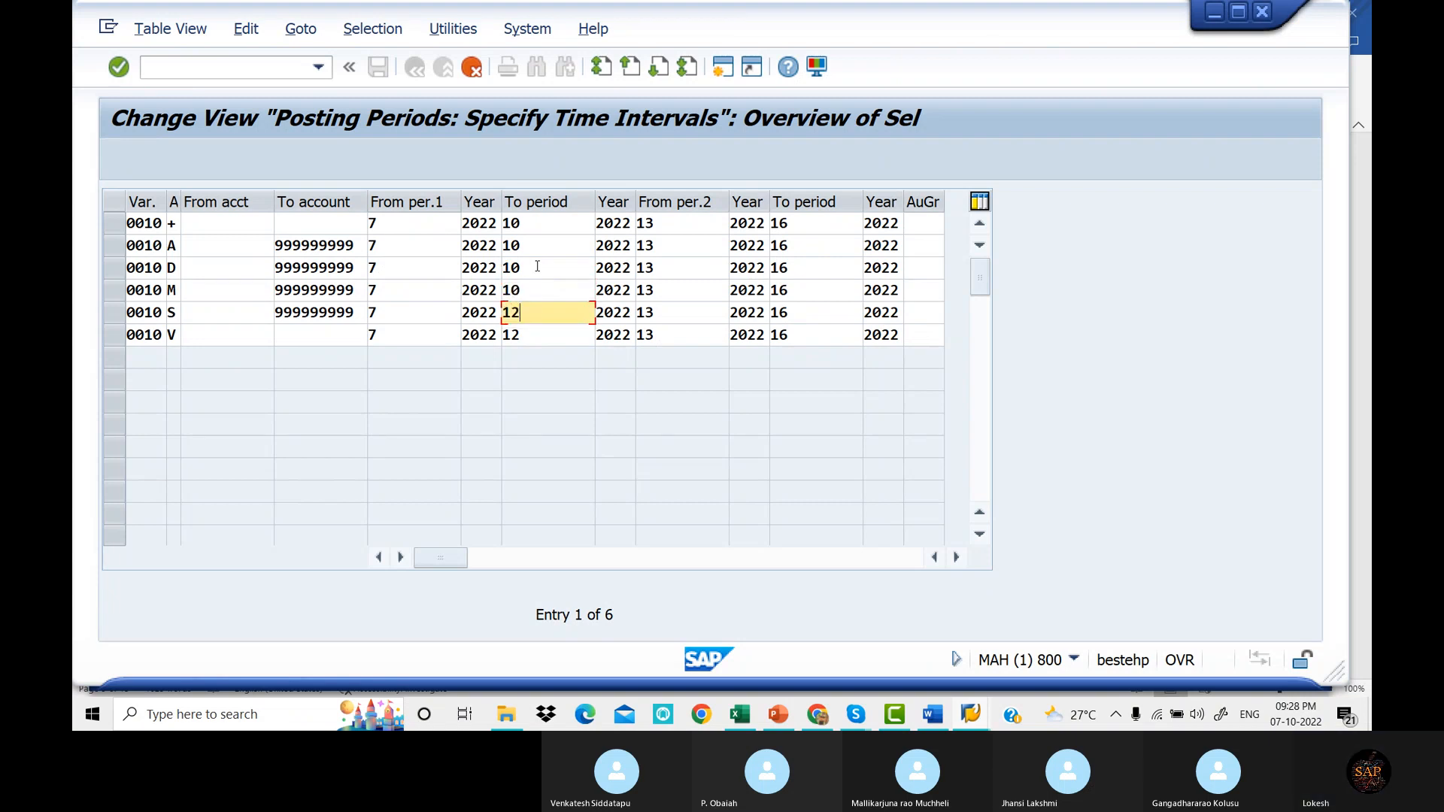
pyautogui.press('BackSpace')
pyautogui.write('0')
pyautogui.press('Down')
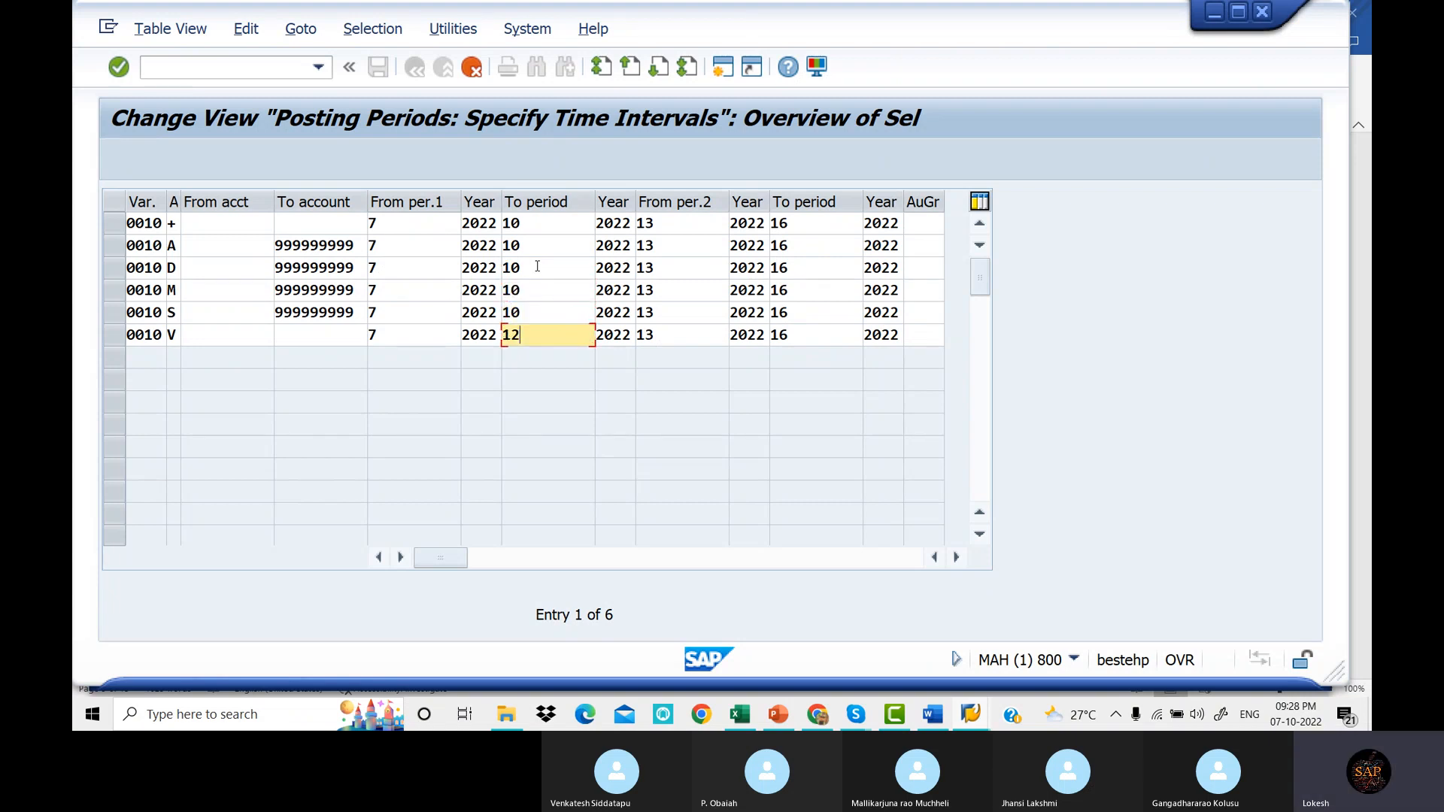
pyautogui.press('BackSpace')
pyautogui.write('0')
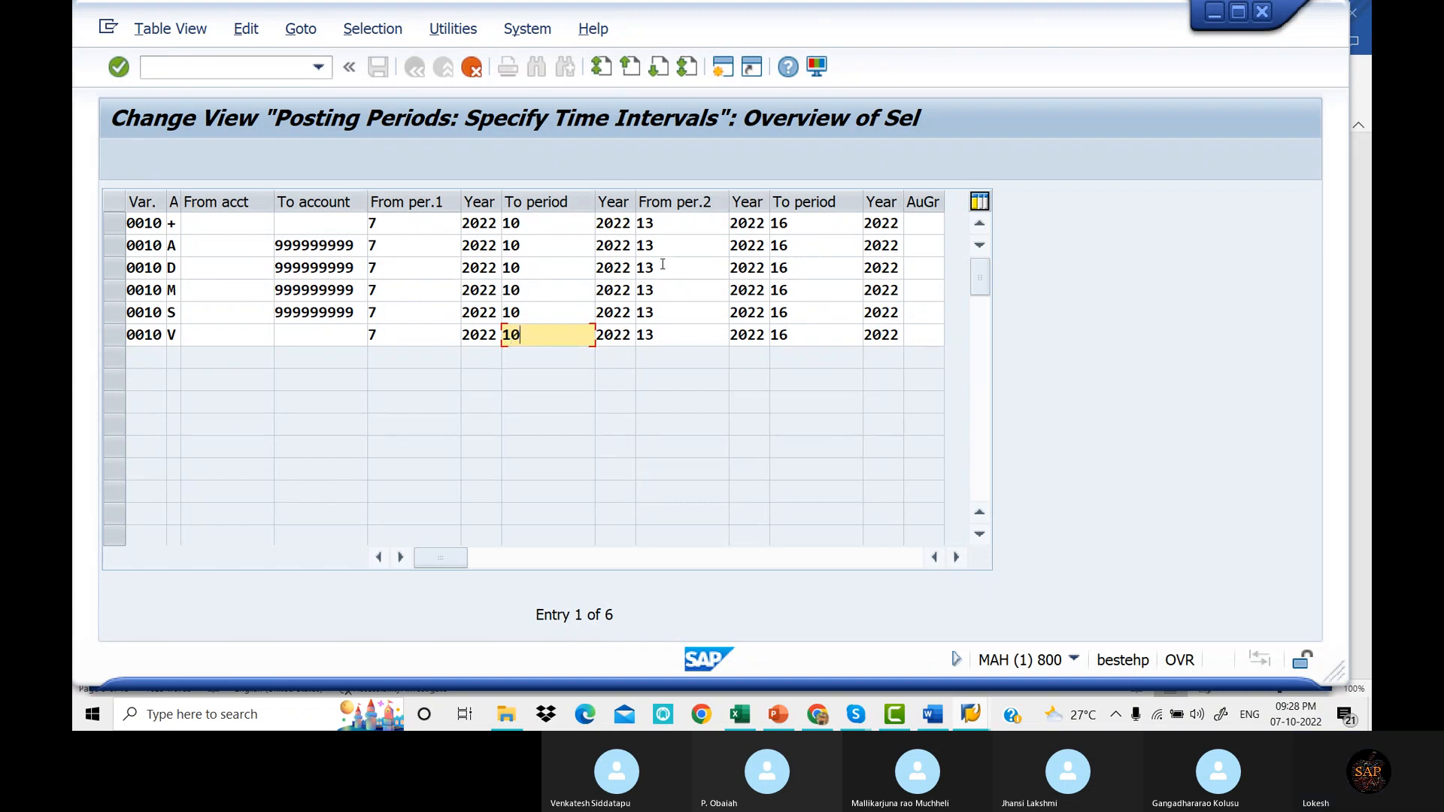
pyautogui.click(684, 220)
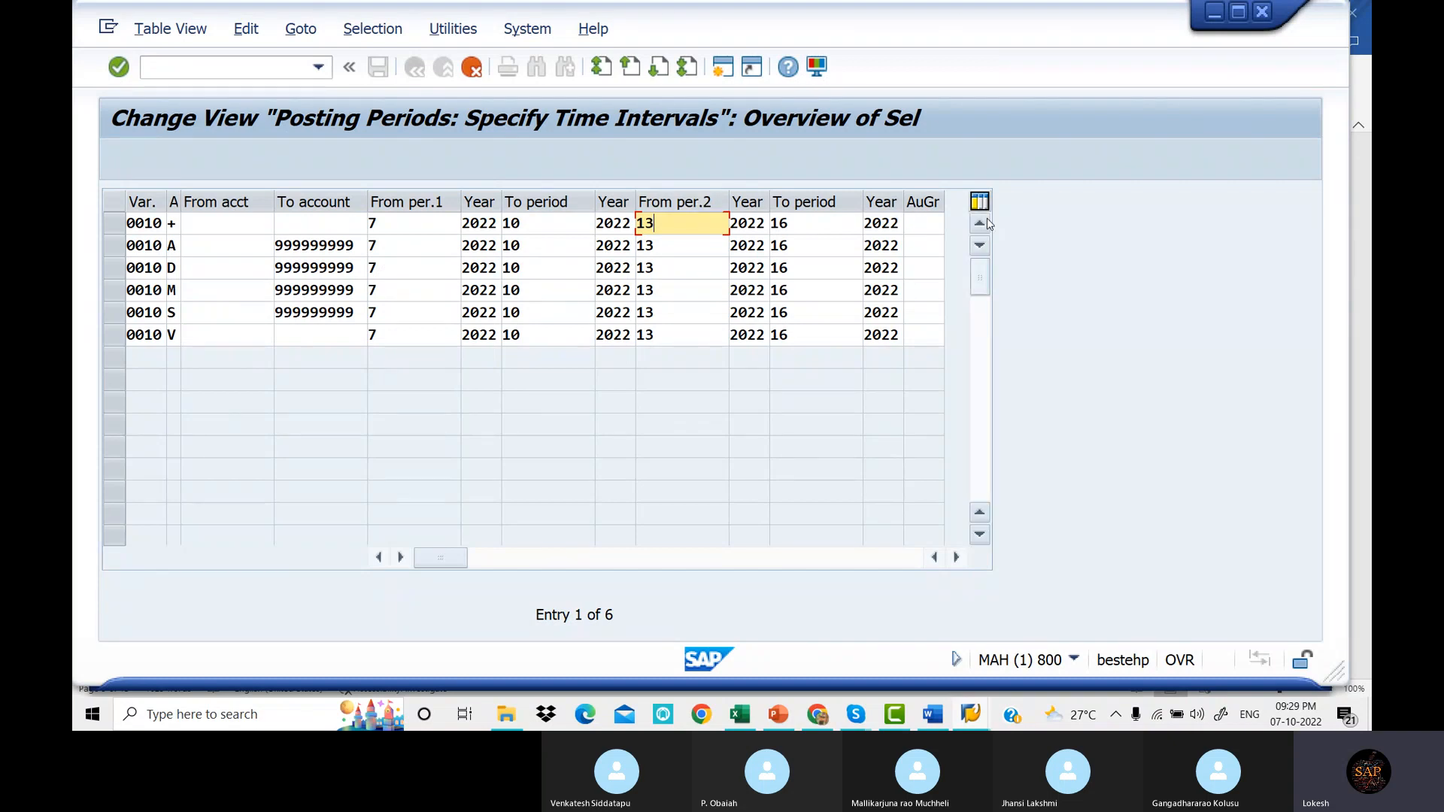
pyautogui.press('Down')
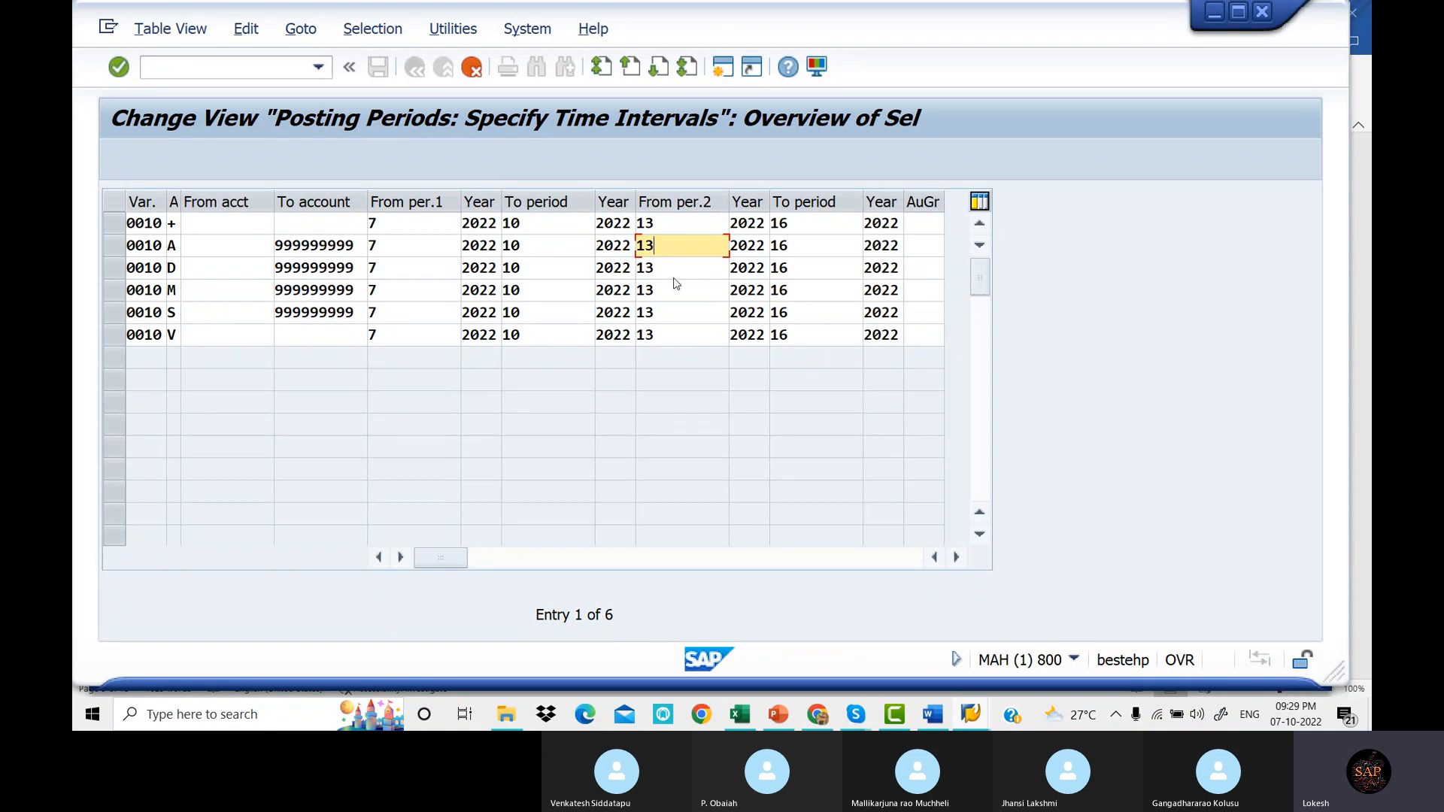
# Review the second From period and second To period entries across the account type rows.
pyautogui.press('Down')
pyautogui.press('Down')
pyautogui.press('Down')
pyautogui.press('Down')
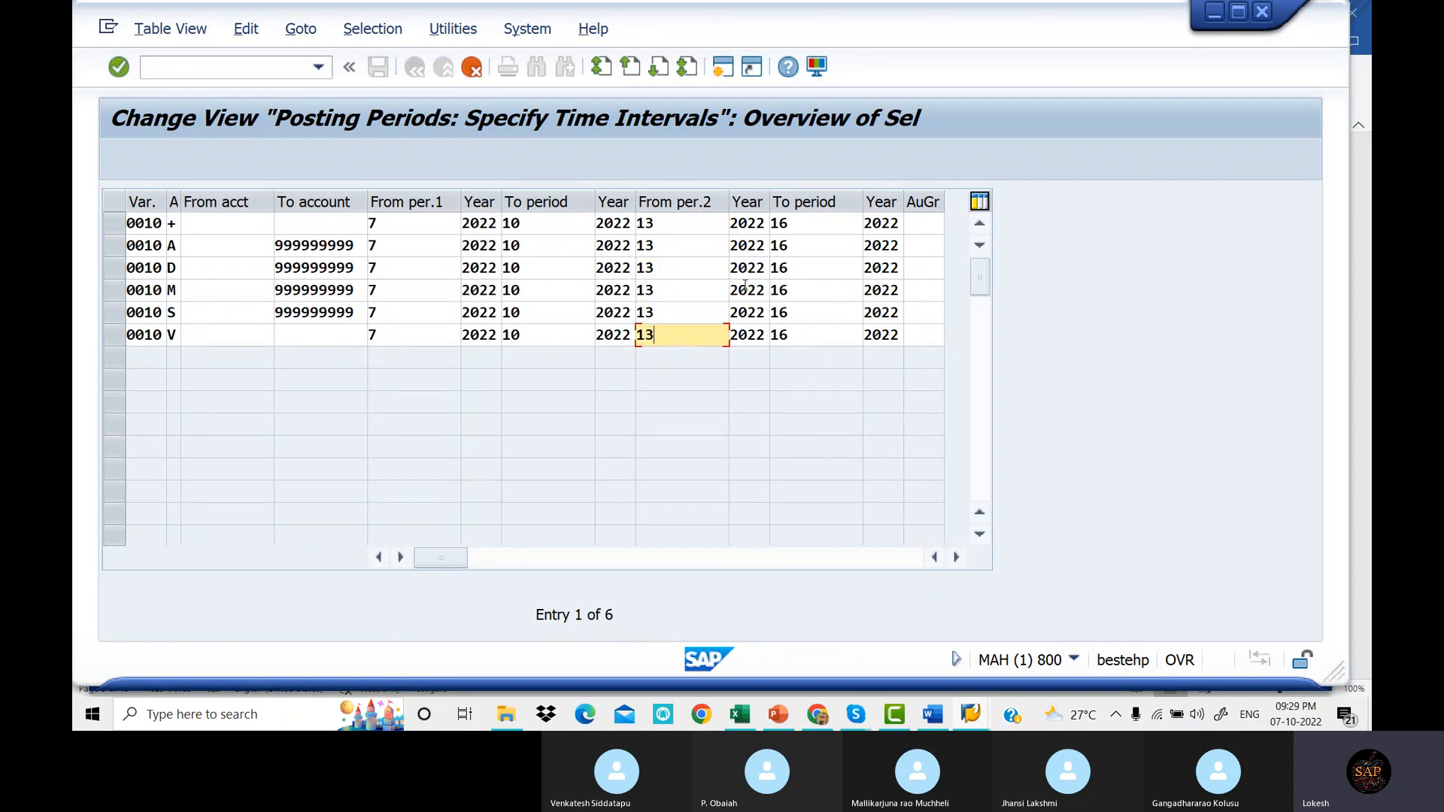
pyautogui.click(800, 228)
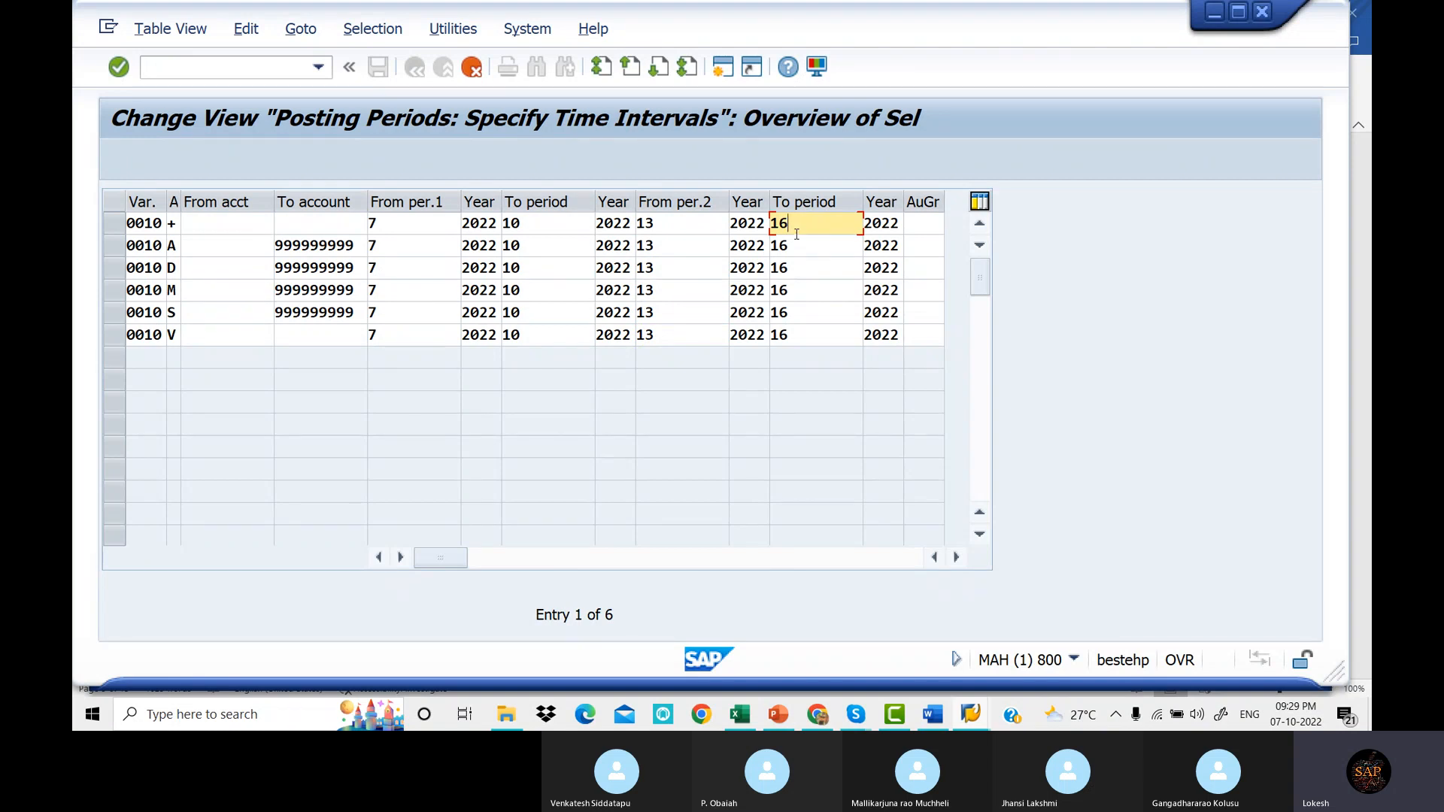
pyautogui.click(806, 248)
pyautogui.click(813, 268)
pyautogui.click(812, 290)
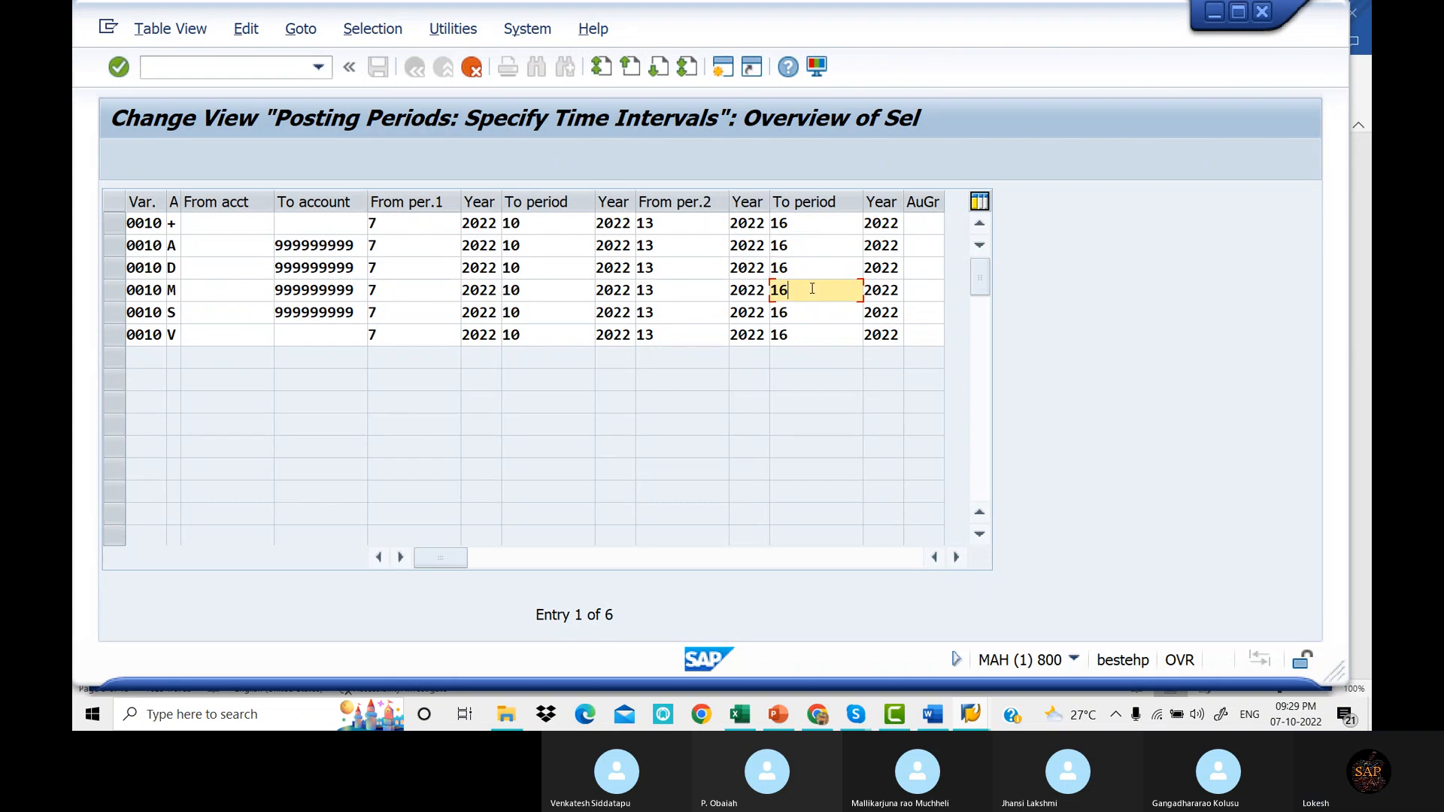
pyautogui.click(806, 313)
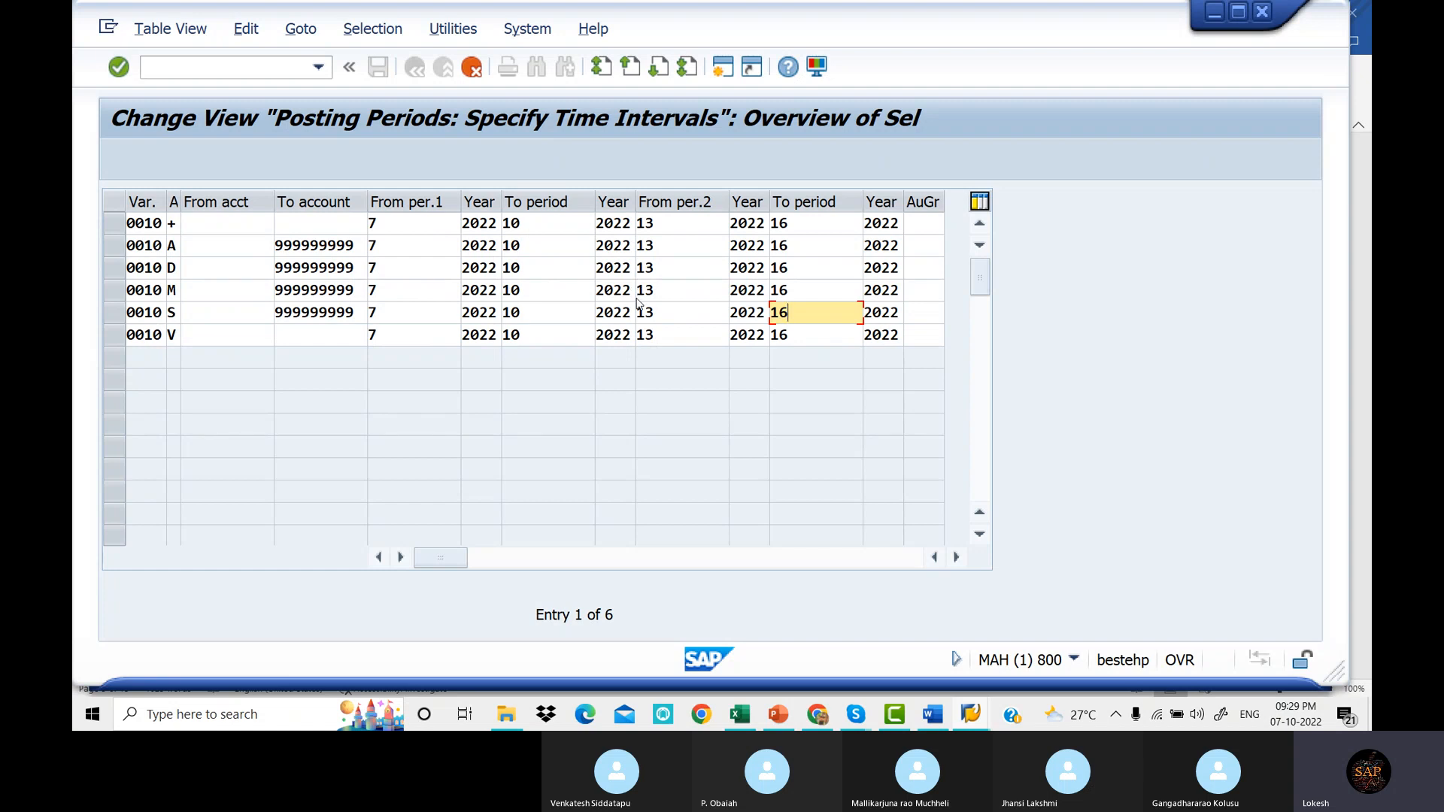
# Set the year after the second To period to 2023 for account types +, A and D.
pyautogui.click(900, 224)
pyautogui.press('BackSpace')
pyautogui.write('3')
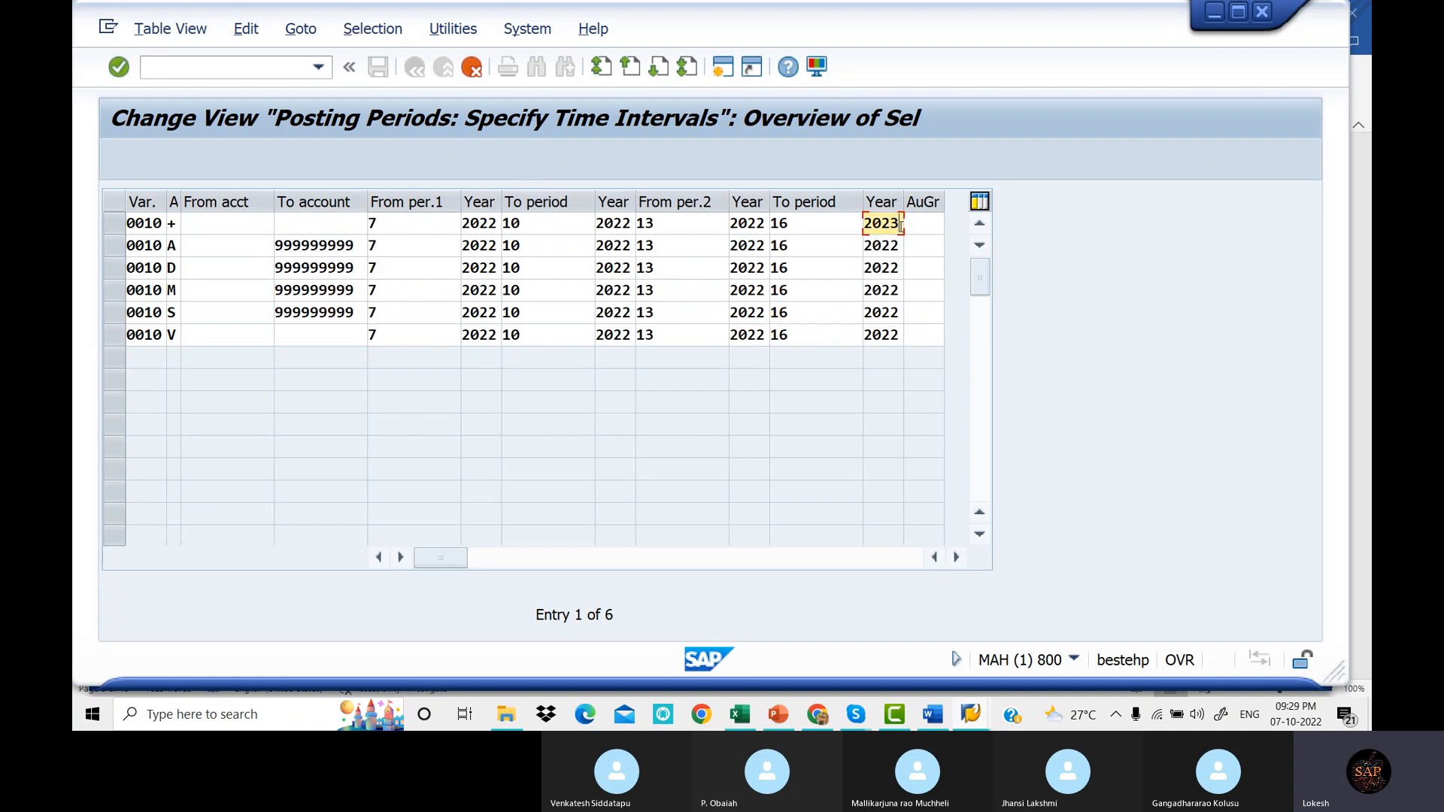
pyautogui.press('Down')
pyautogui.press('BackSpace')
pyautogui.write('3')
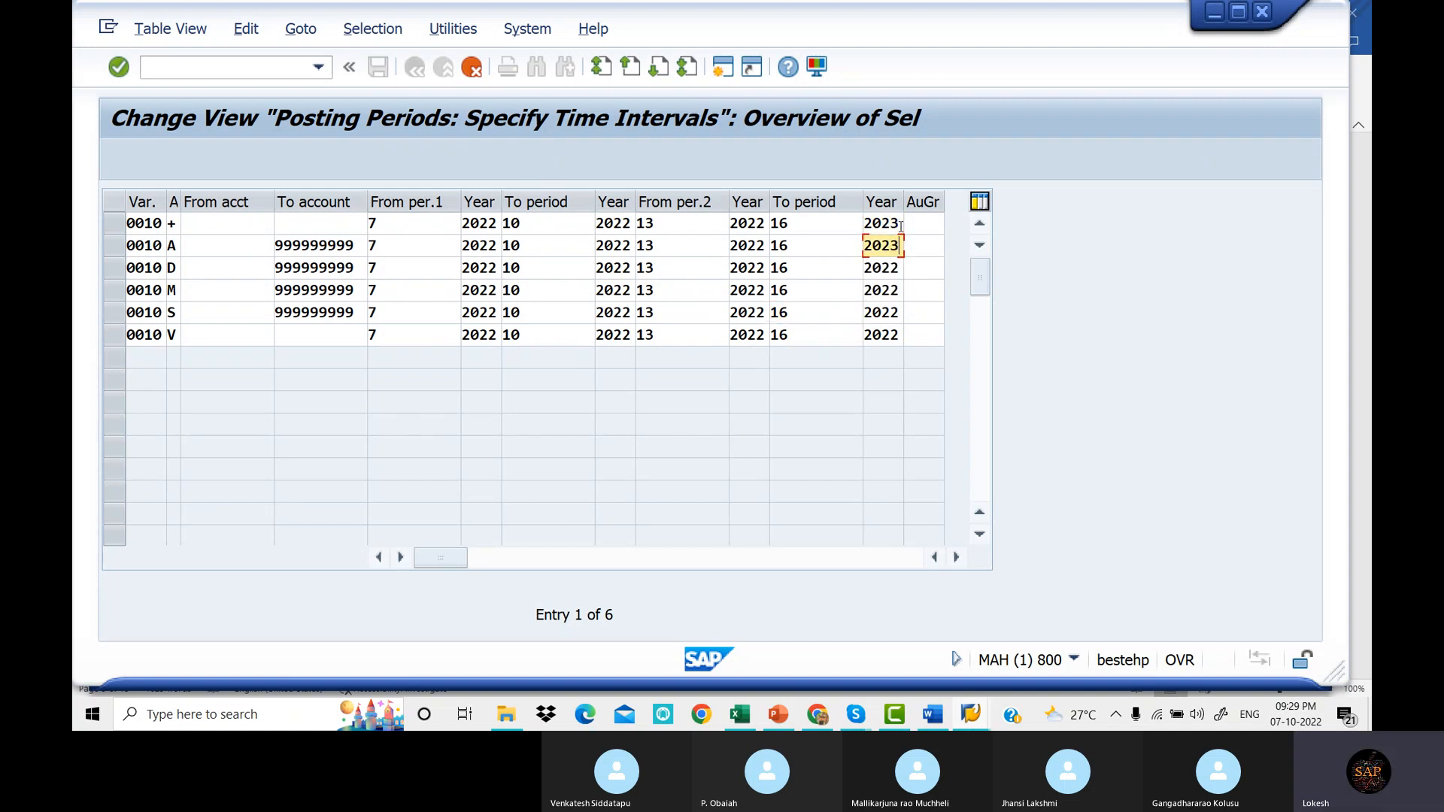
pyautogui.press('Down')
pyautogui.press('BackSpace')
pyautogui.write('3')
# Set the year after the second To period to 2023 for account types M, S and V.
pyautogui.press('Down')
pyautogui.press('BackSpace')
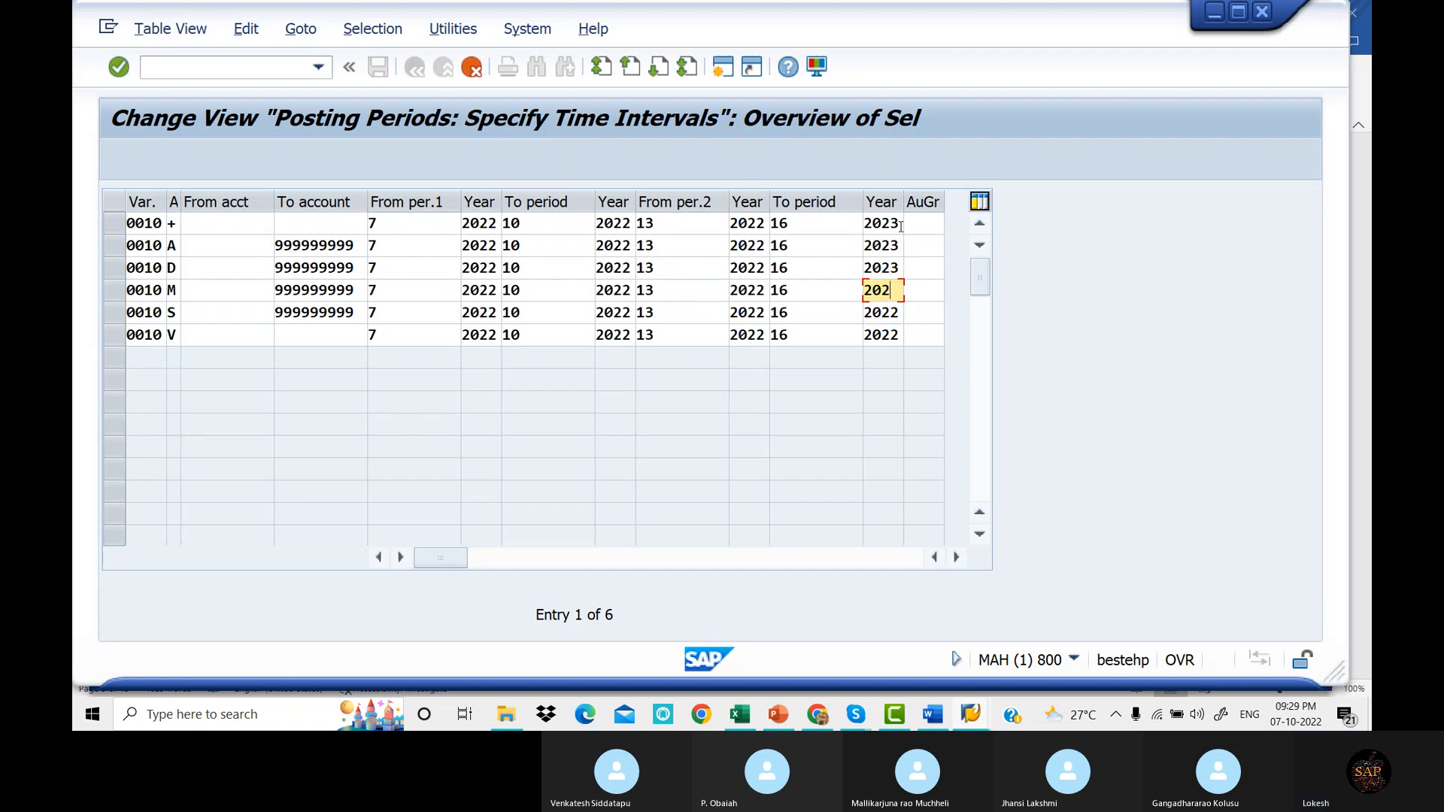
pyautogui.write('3')
pyautogui.press('Down')
pyautogui.press('BackSpace')
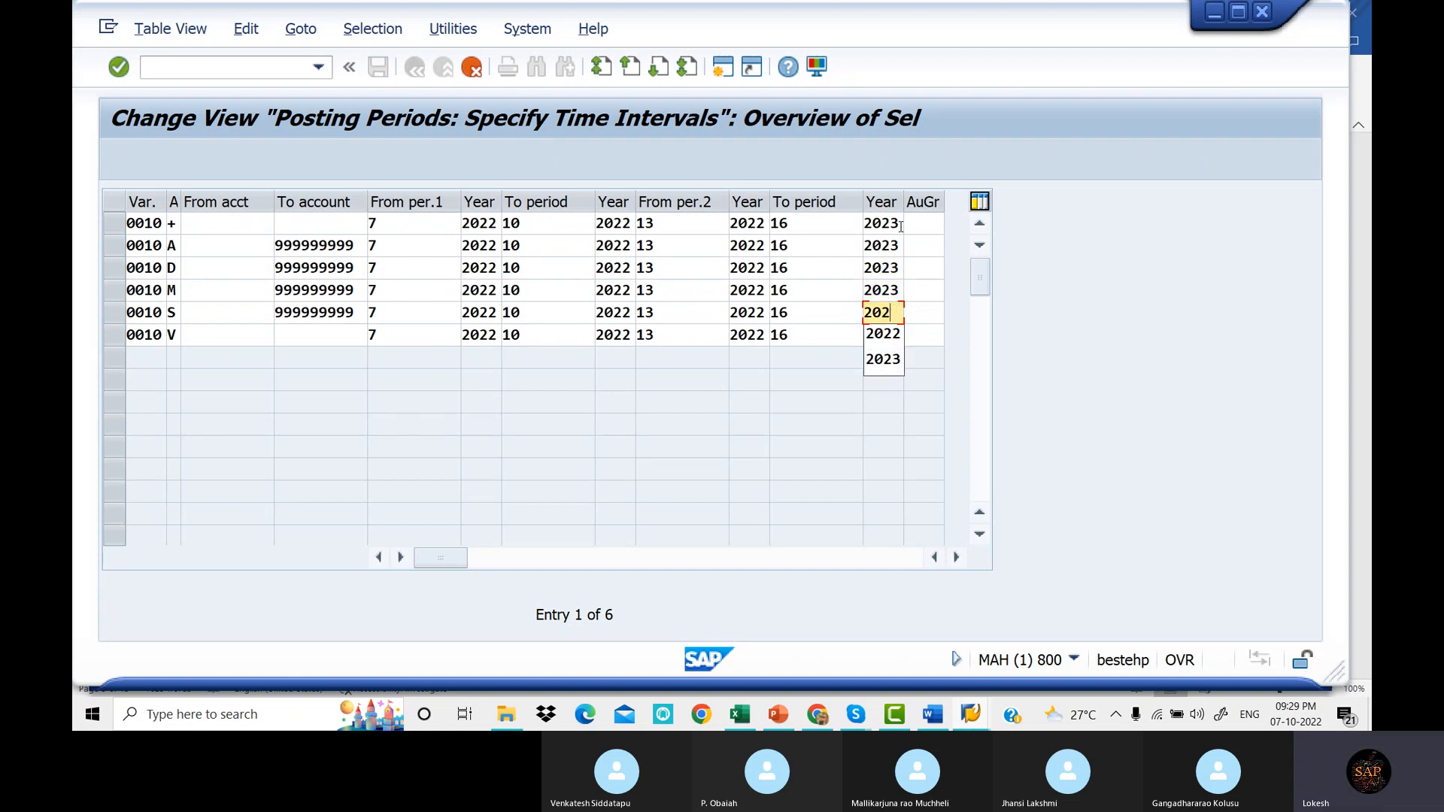
pyautogui.write('3')
pyautogui.press('Down')
pyautogui.press('BackSpace')
pyautogui.write('3')
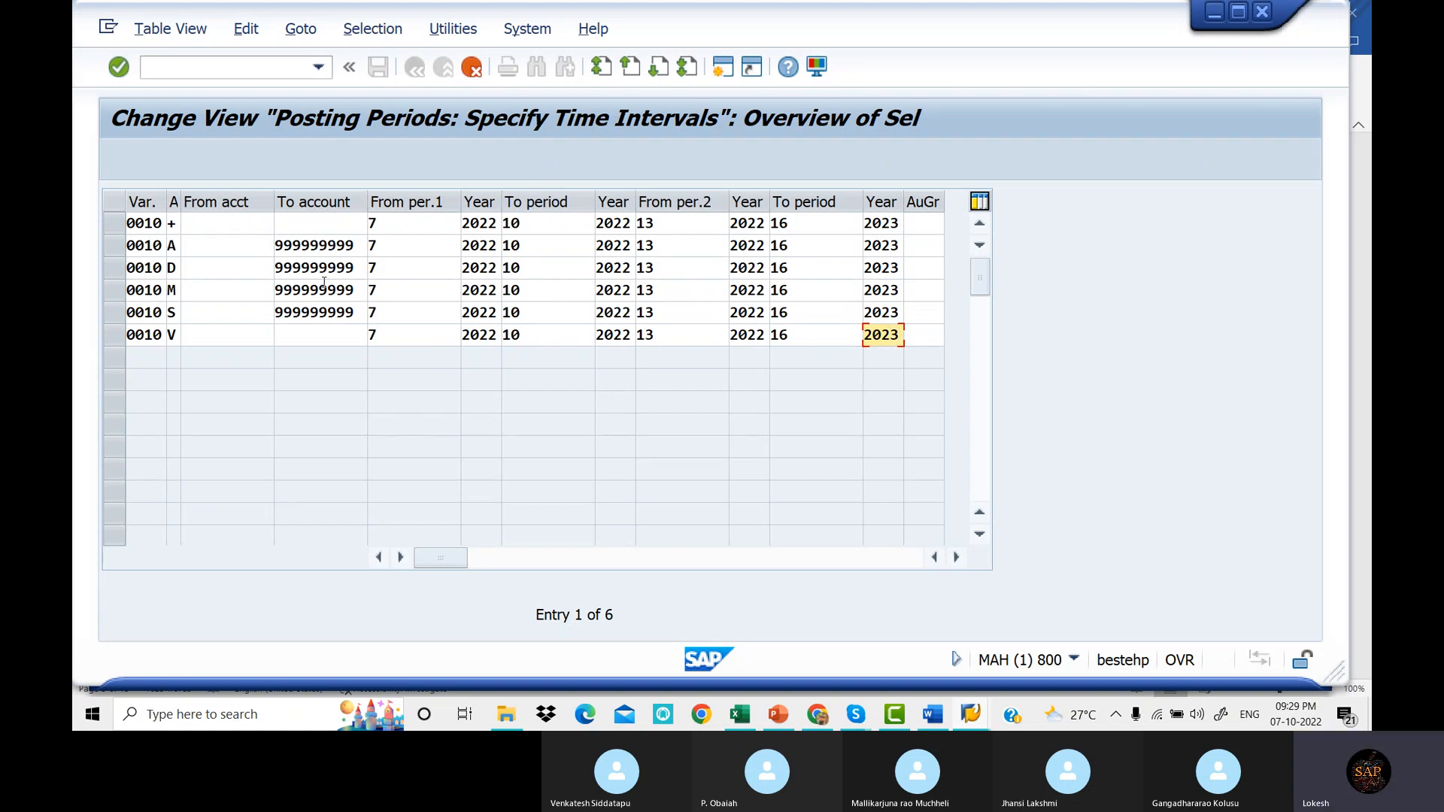
# Check the possible account types for the A row and close the list without choosing one.
pyautogui.click(217, 268)
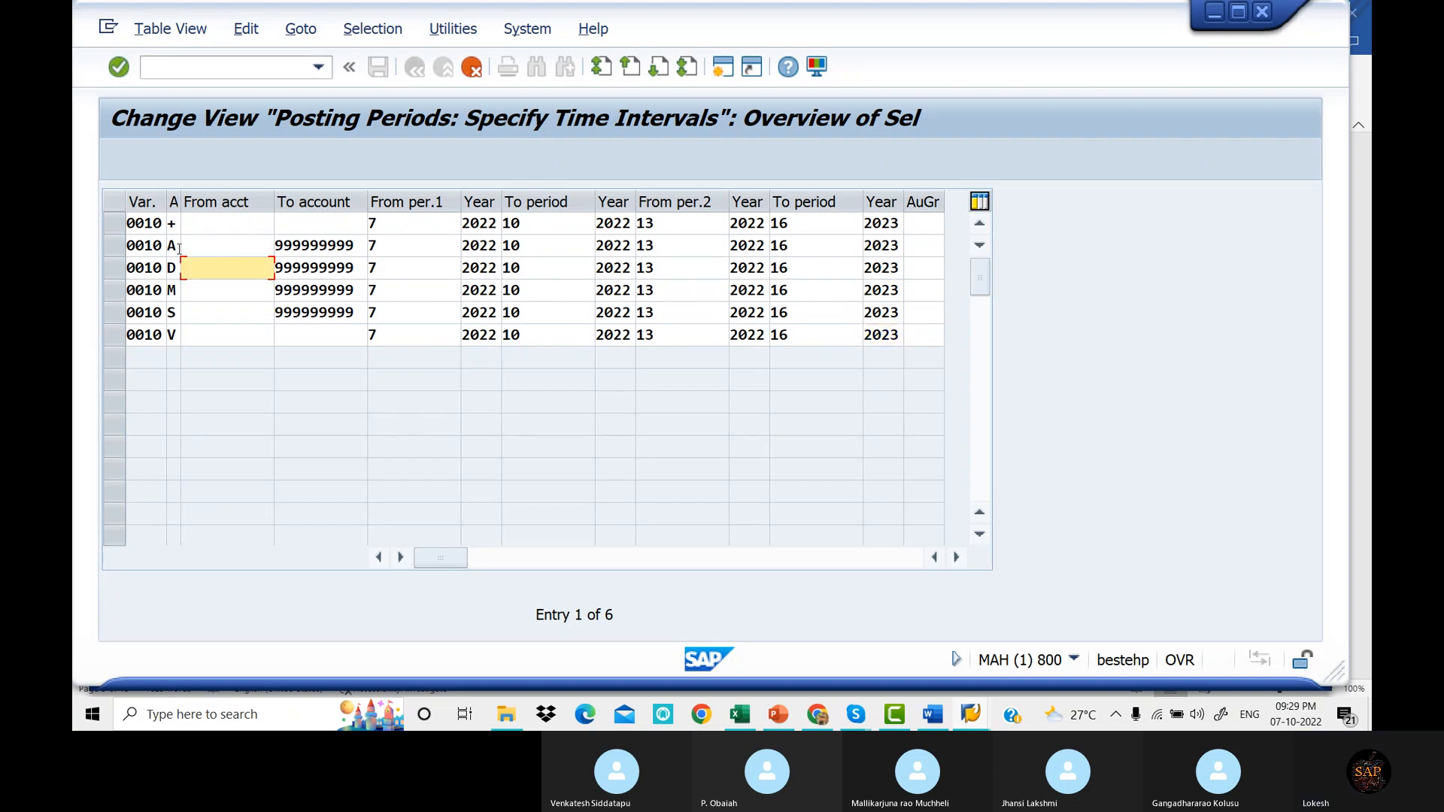
pyautogui.click(178, 248)
pyautogui.click(193, 247)
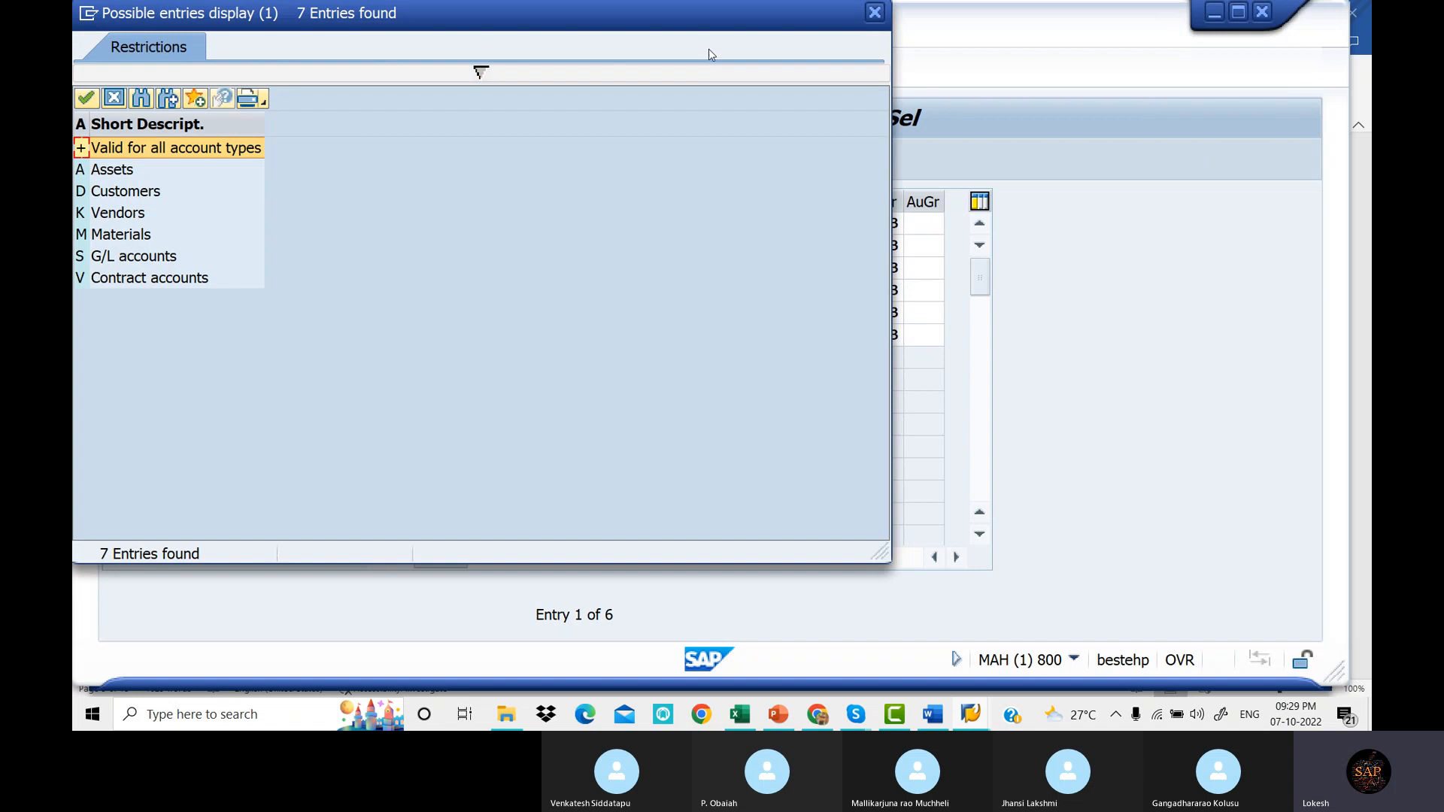
pyautogui.click(874, 13)
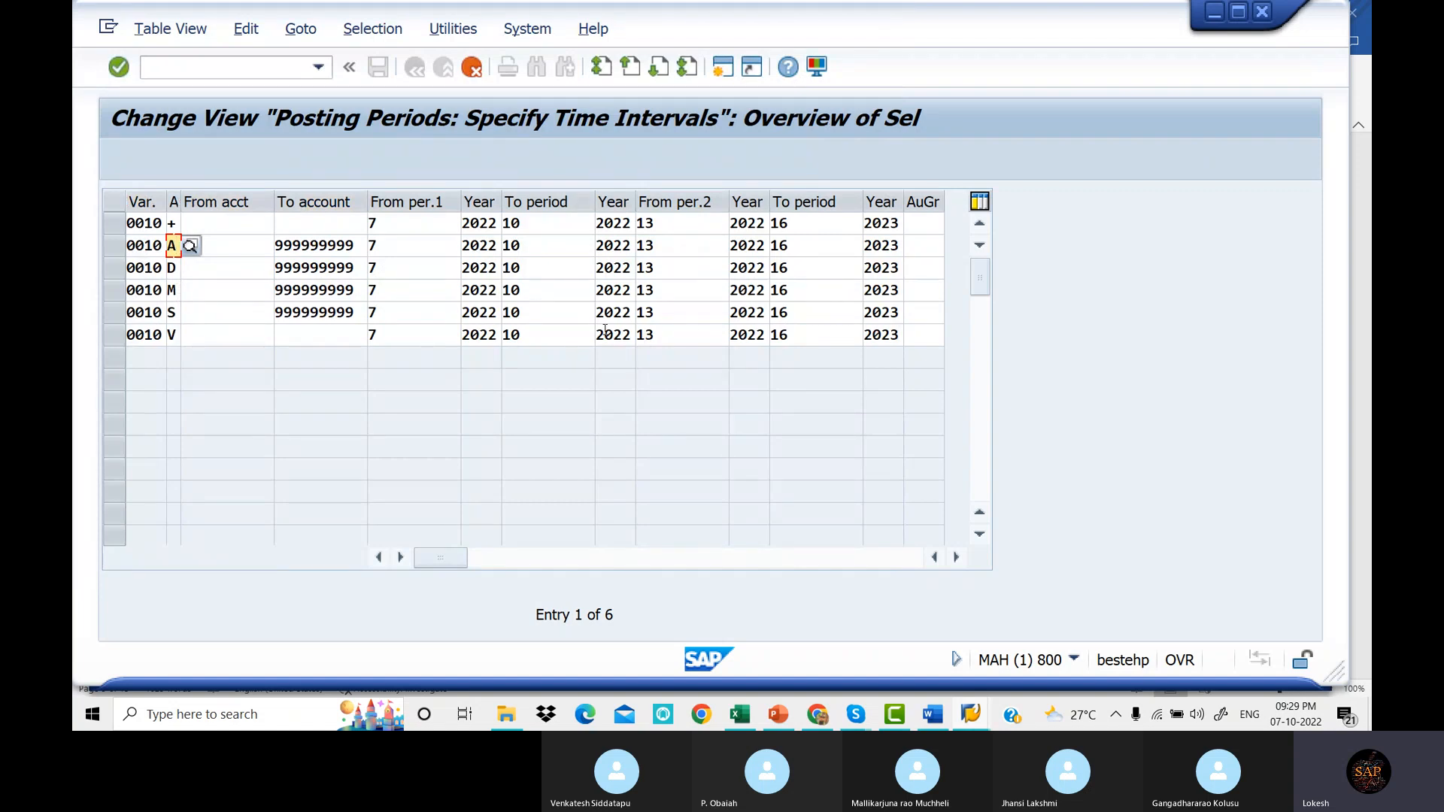
# Replace the posting period variant in the account type + row with DL11.
pyautogui.click(916, 340)
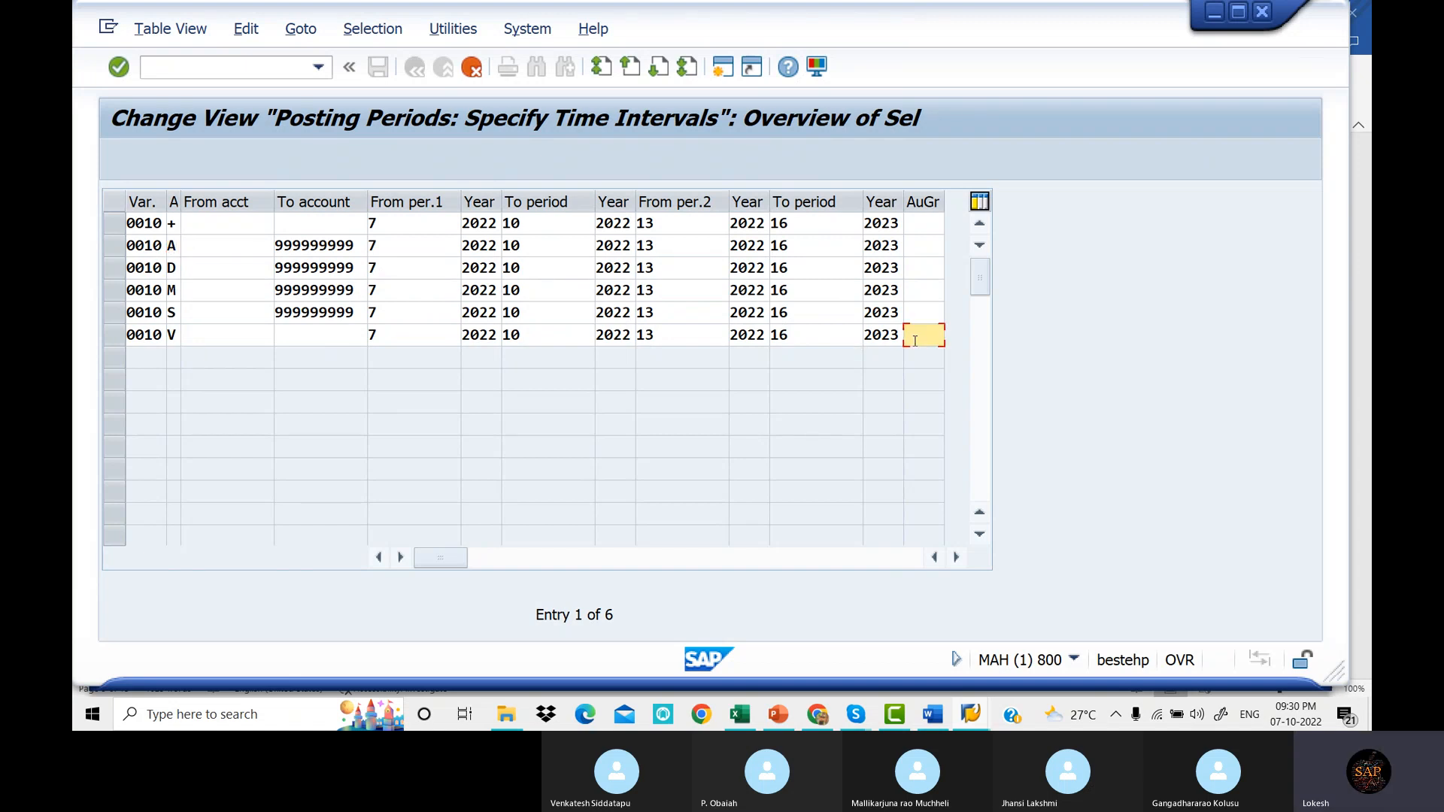
pyautogui.press('Return')
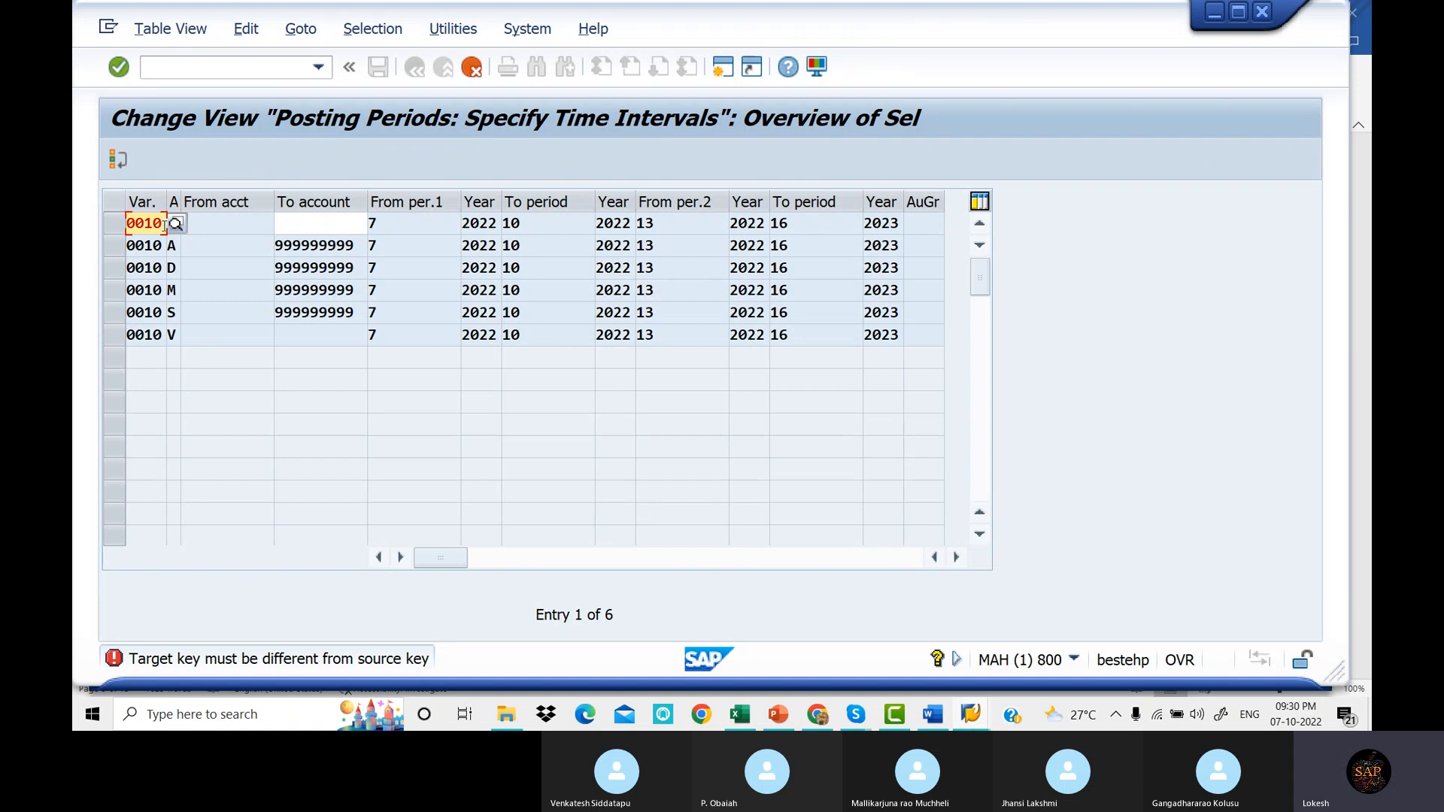
pyautogui.press('BackSpace')
pyautogui.press('BackSpace')
pyautogui.press('BackSpace')
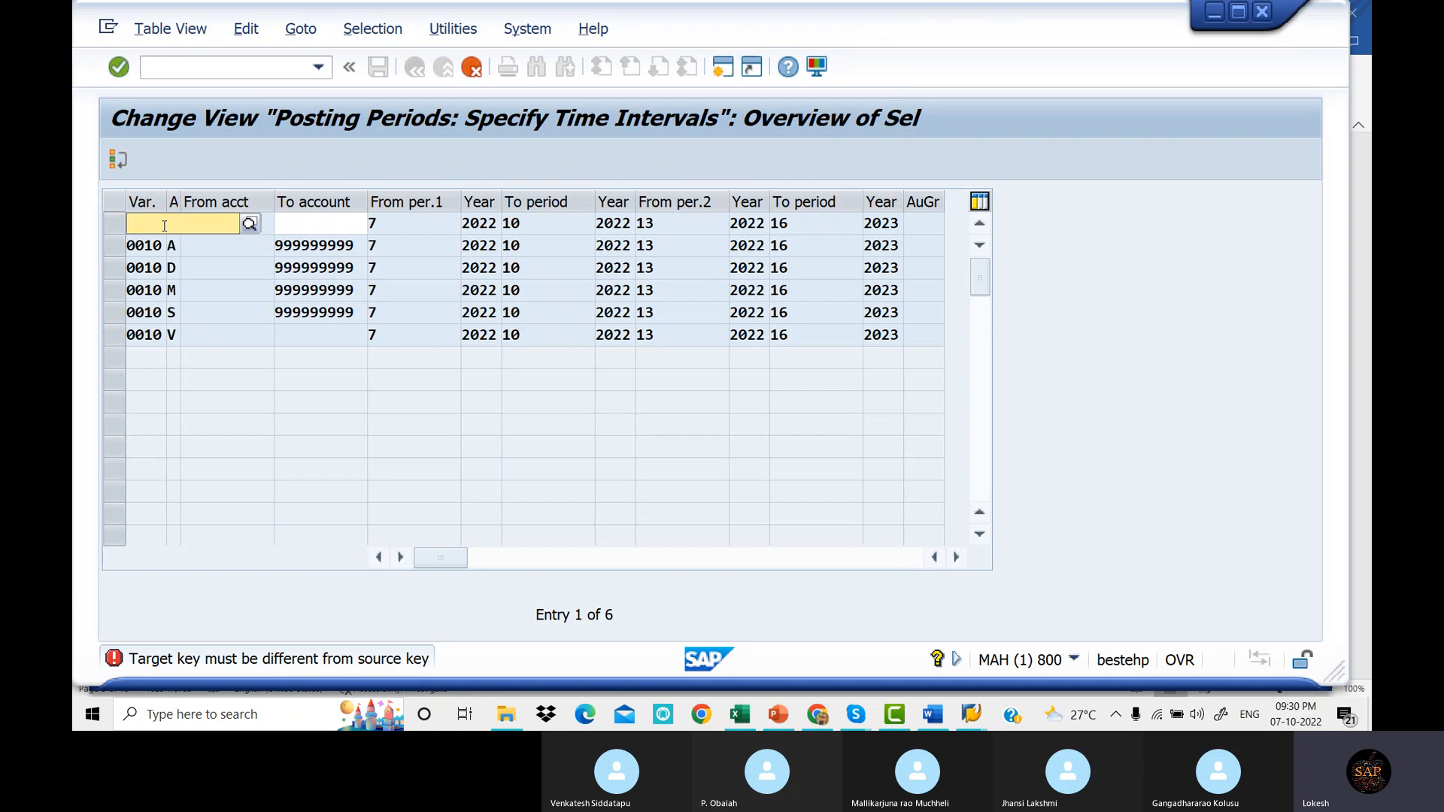
pyautogui.write('DL')
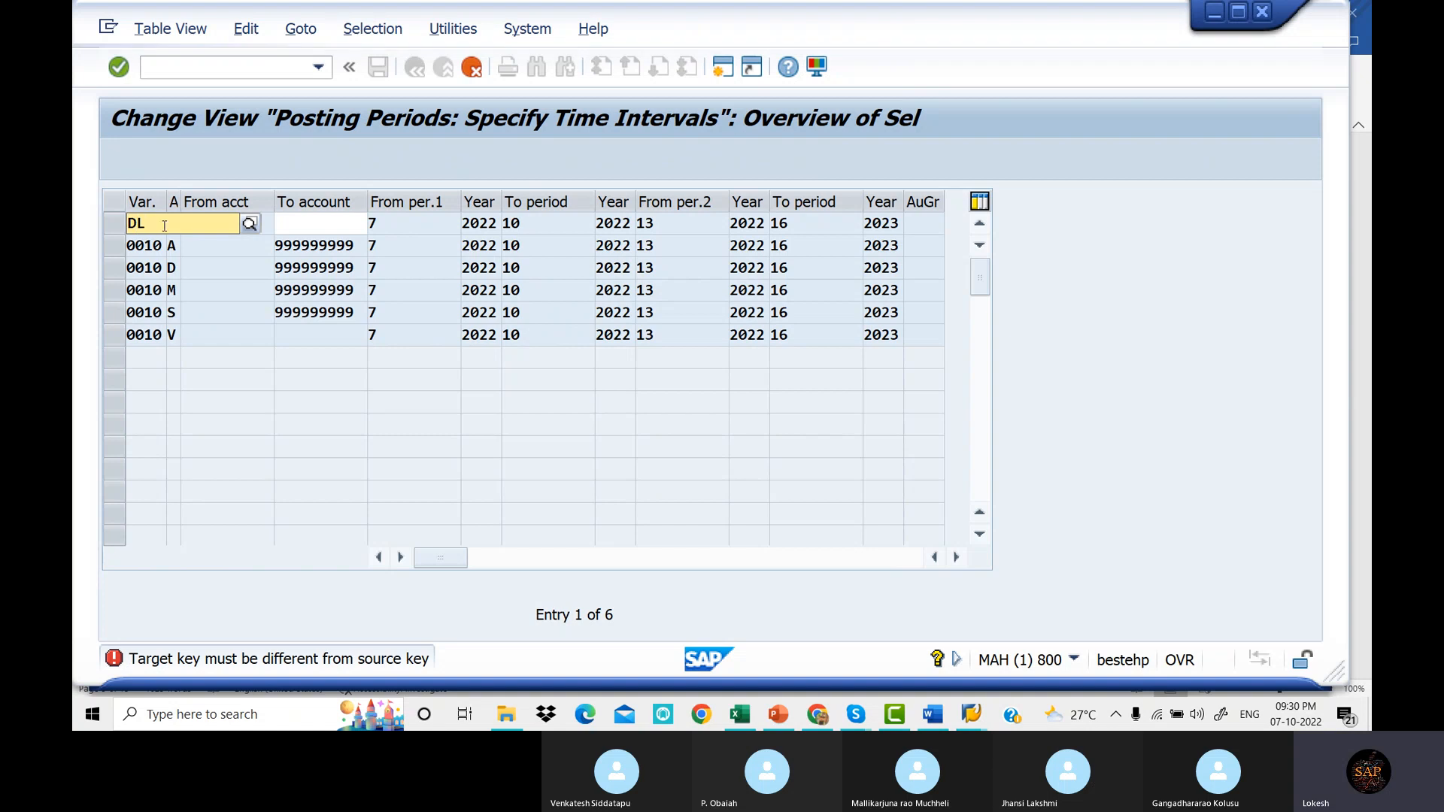
pyautogui.write('11')
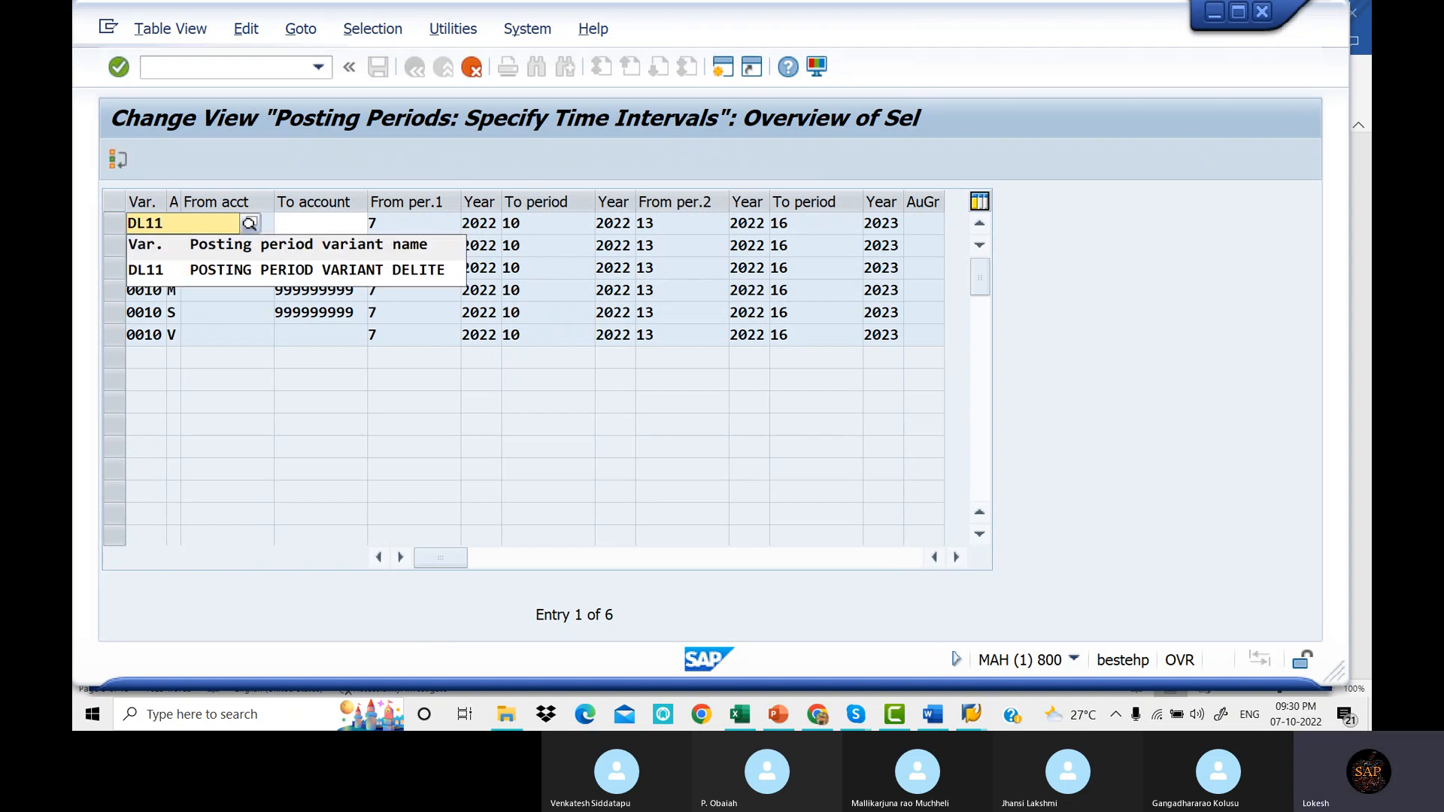
pyautogui.press('Down')
pyautogui.press('Return')
pyautogui.press('Return')
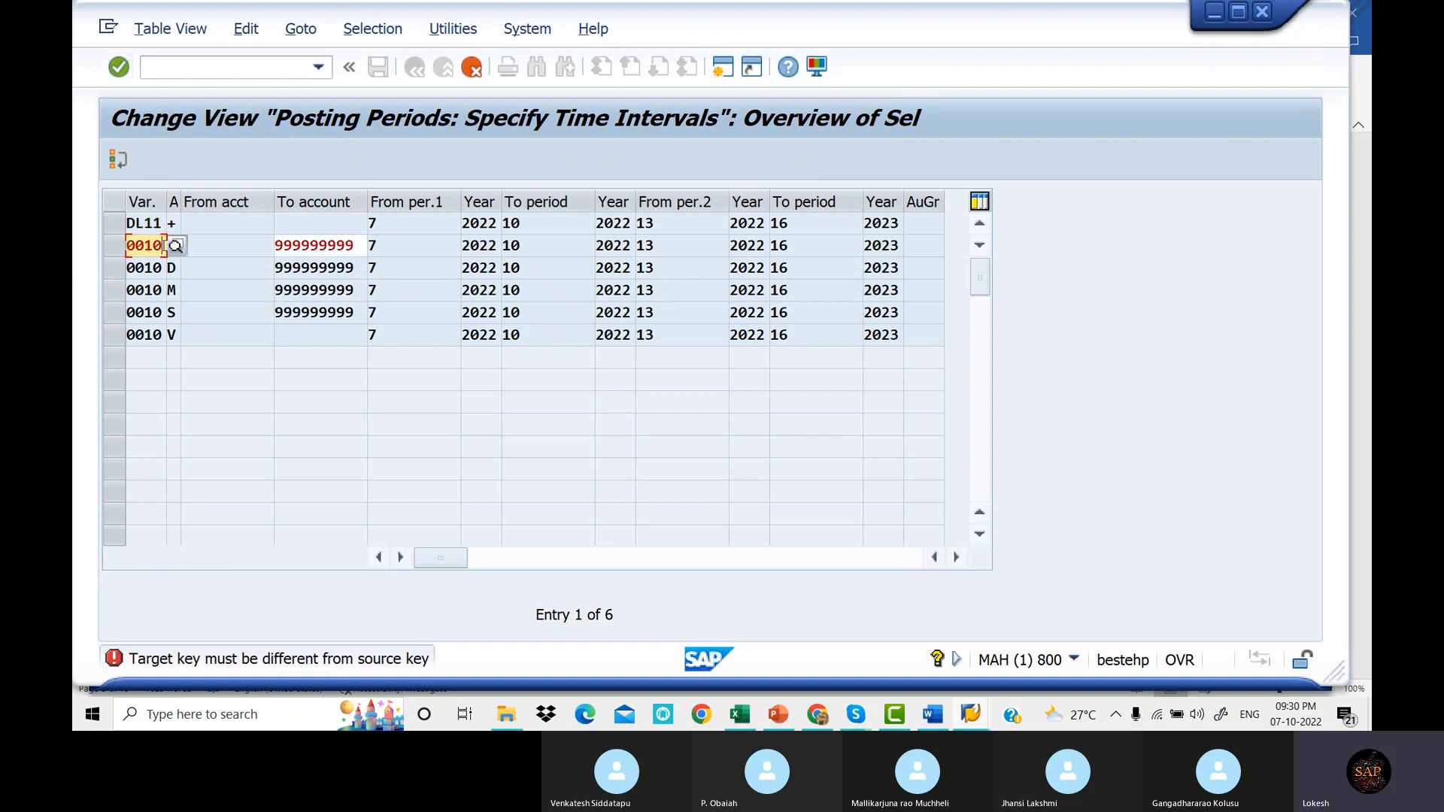
# Change the posting period variant of the account type A row to DL11.
pyautogui.press('BackSpace')
pyautogui.press('BackSpace')
pyautogui.press('BackSpace')
pyautogui.press('BackSpace')
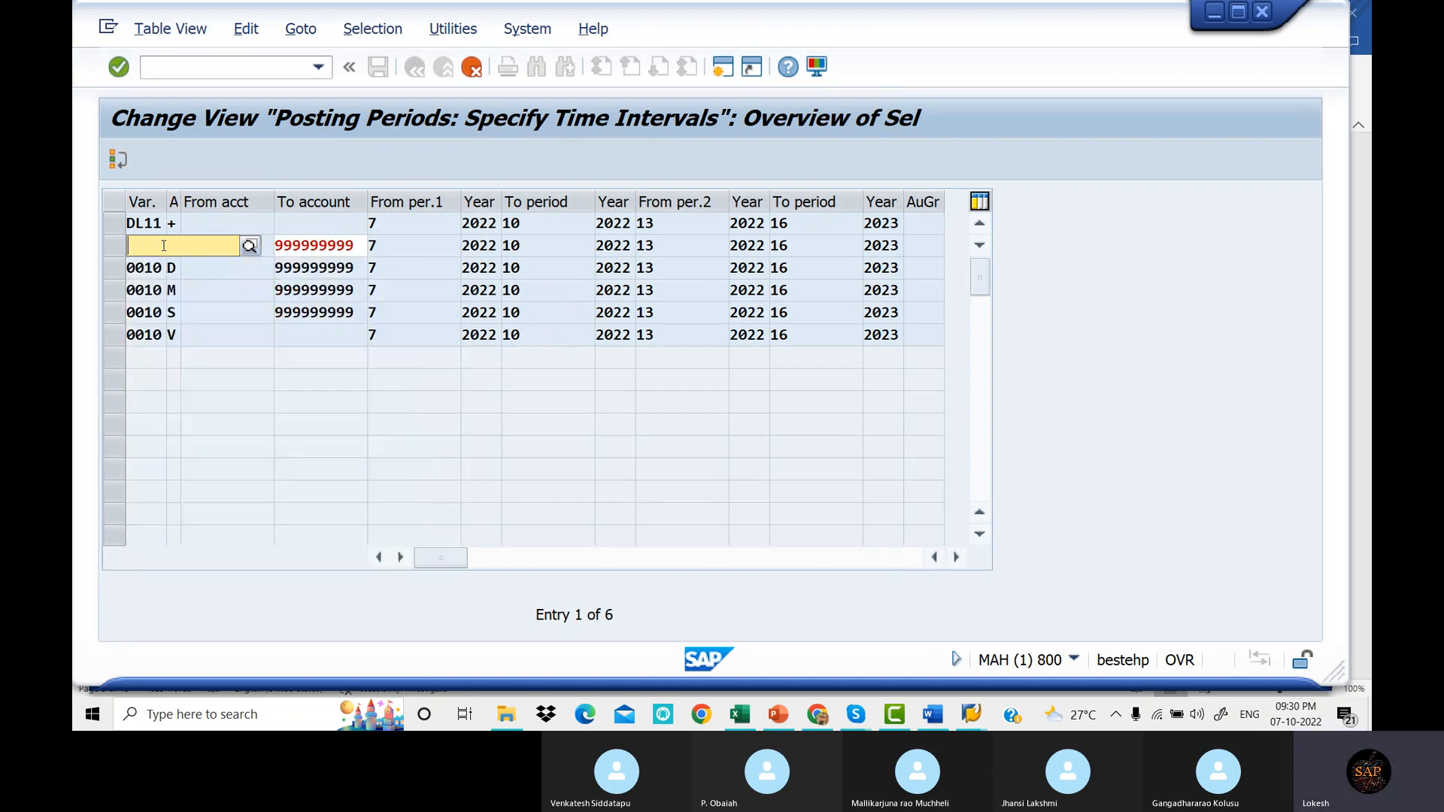
pyautogui.write('DL11')
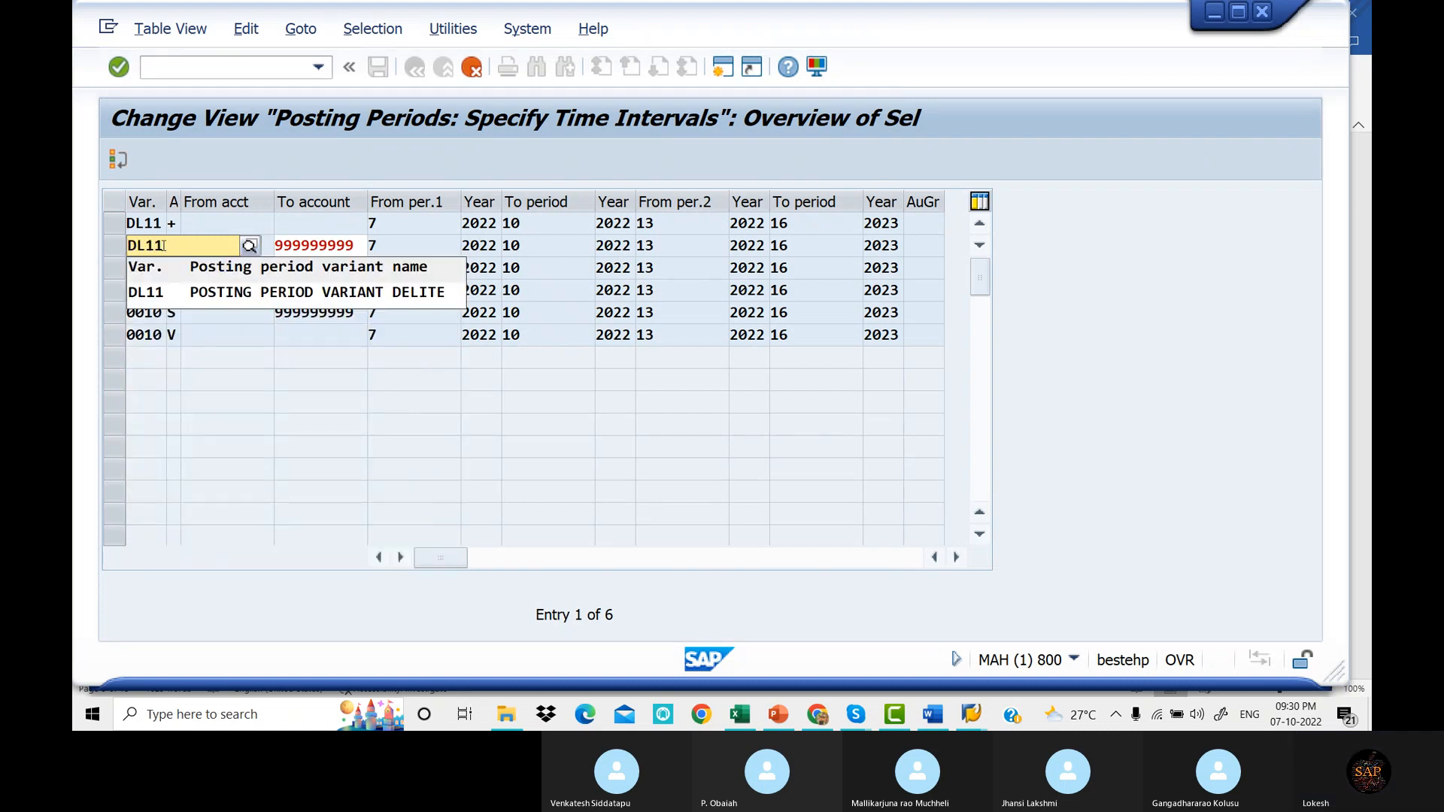
pyautogui.press('Down')
pyautogui.press('Return')
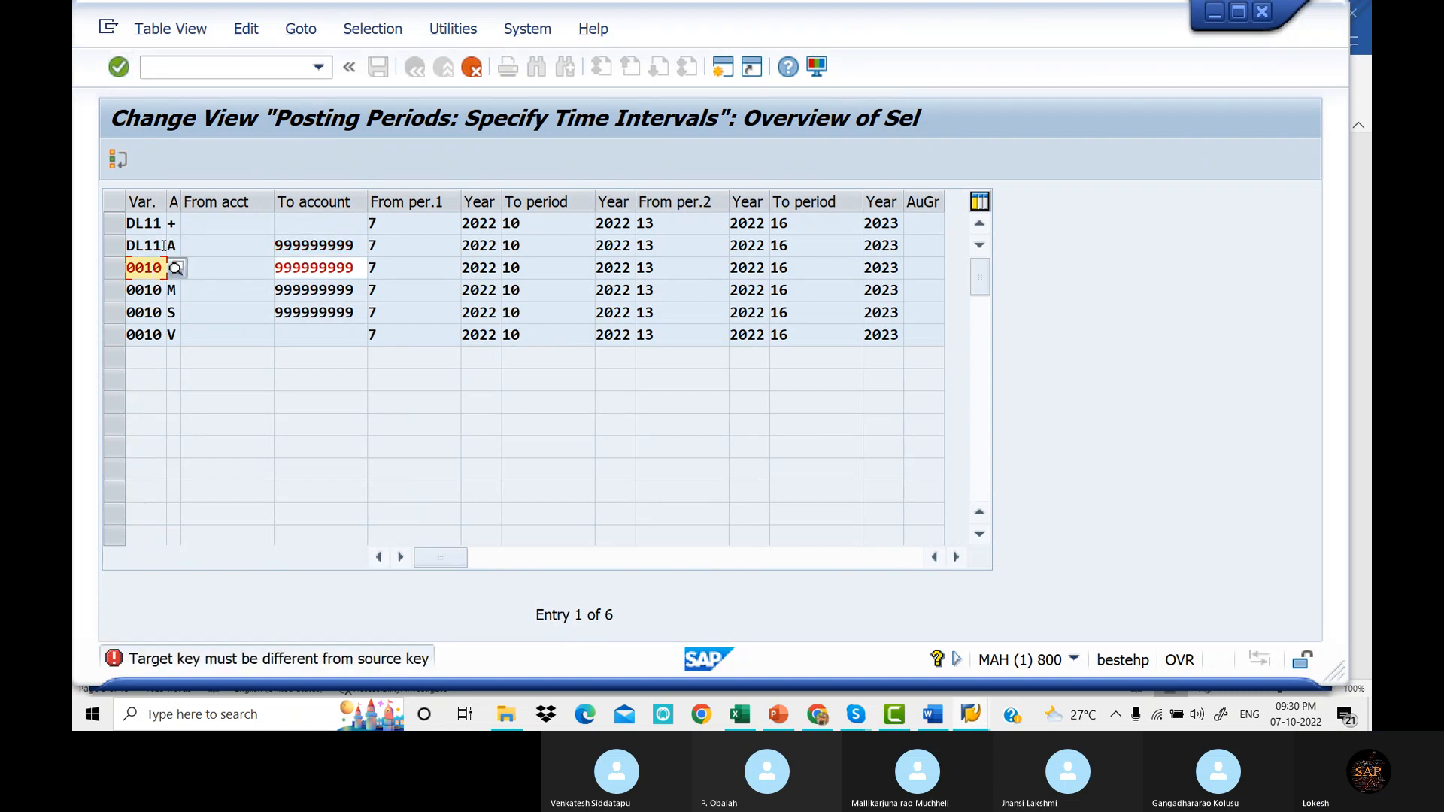
# Change the posting period variant of the account type D row to DL11.
pyautogui.press('BackSpace')
pyautogui.press('BackSpace')
pyautogui.press('BackSpace')
pyautogui.press('BackSpace')
pyautogui.write('D')
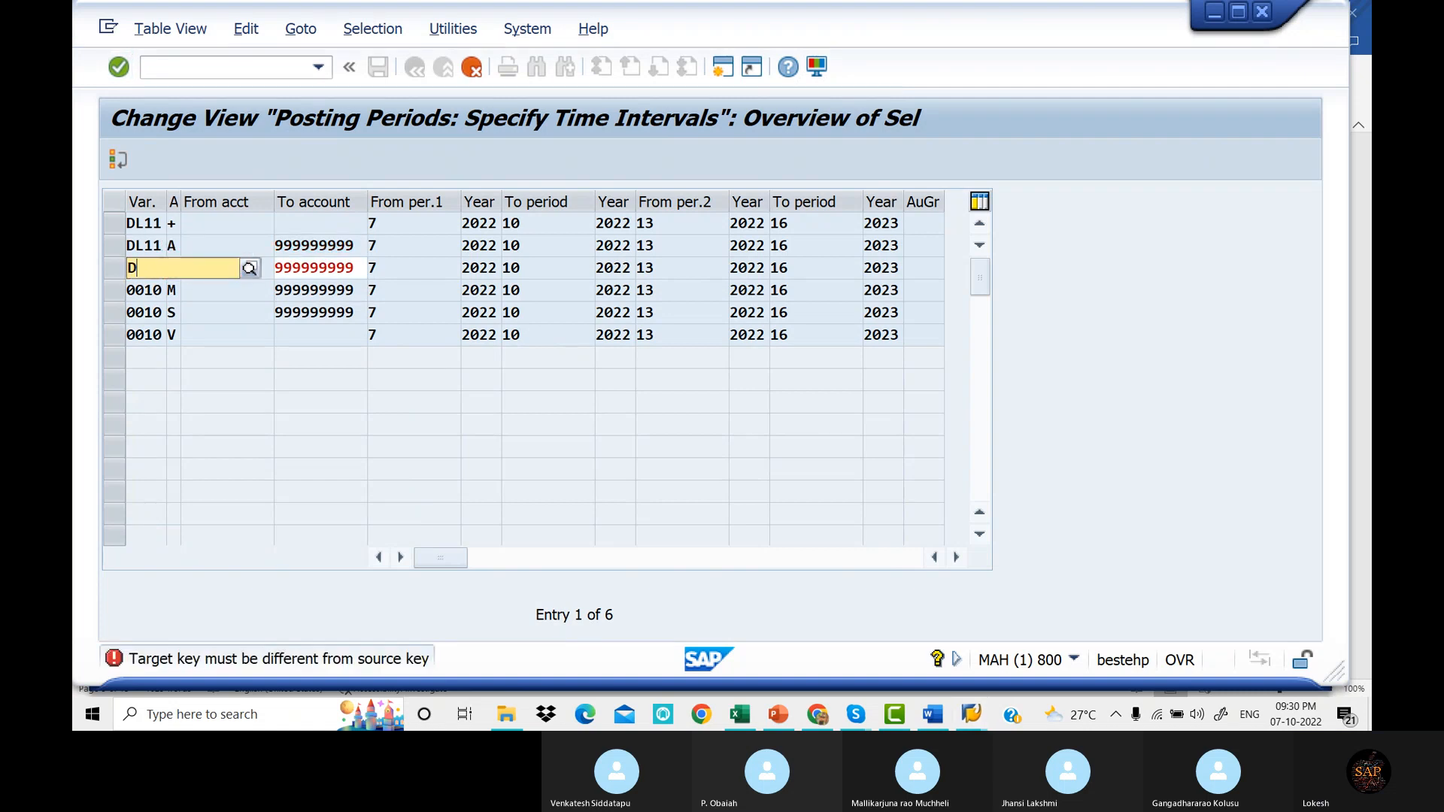
pyautogui.write('L11')
pyautogui.press('Down')
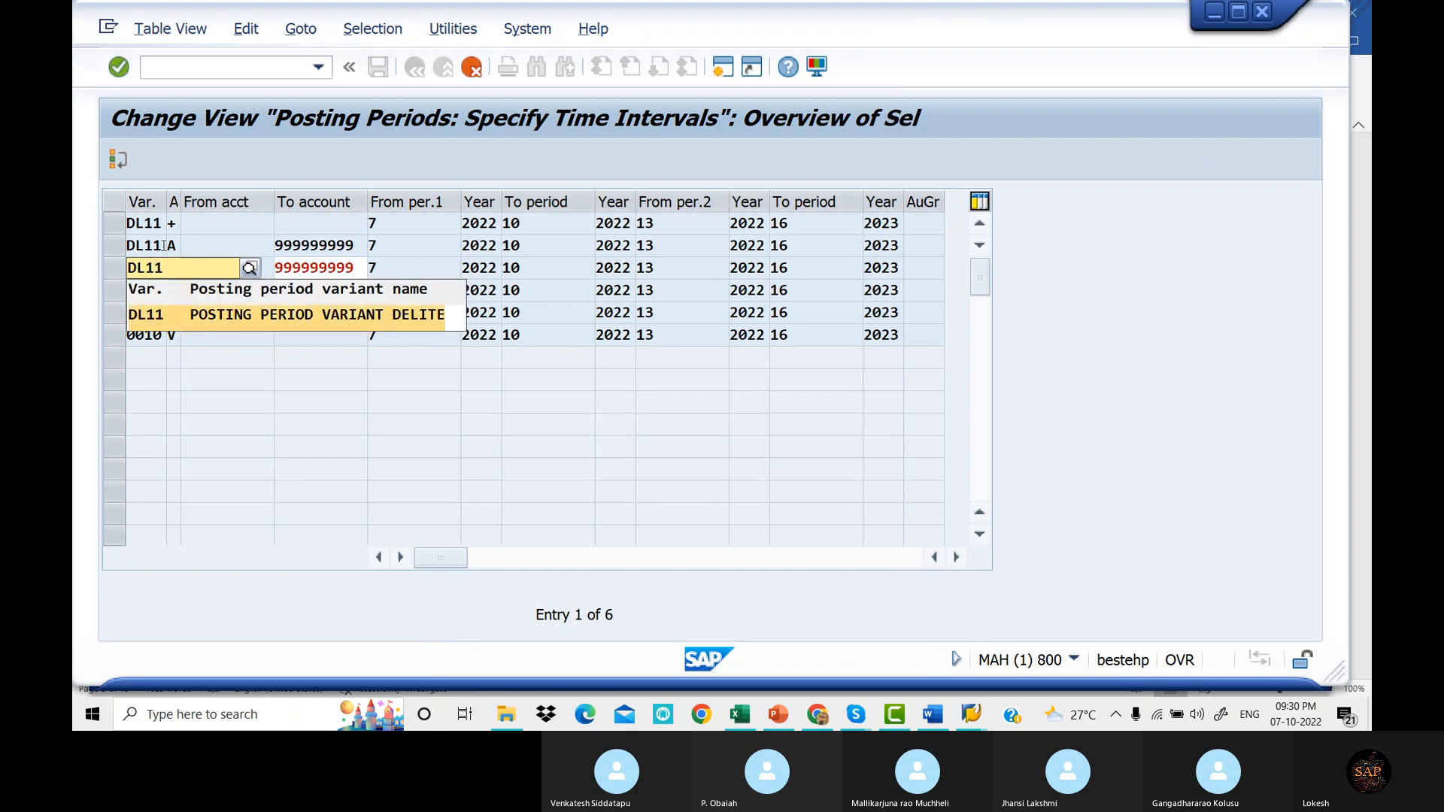
pyautogui.press('Return')
pyautogui.press('Return')
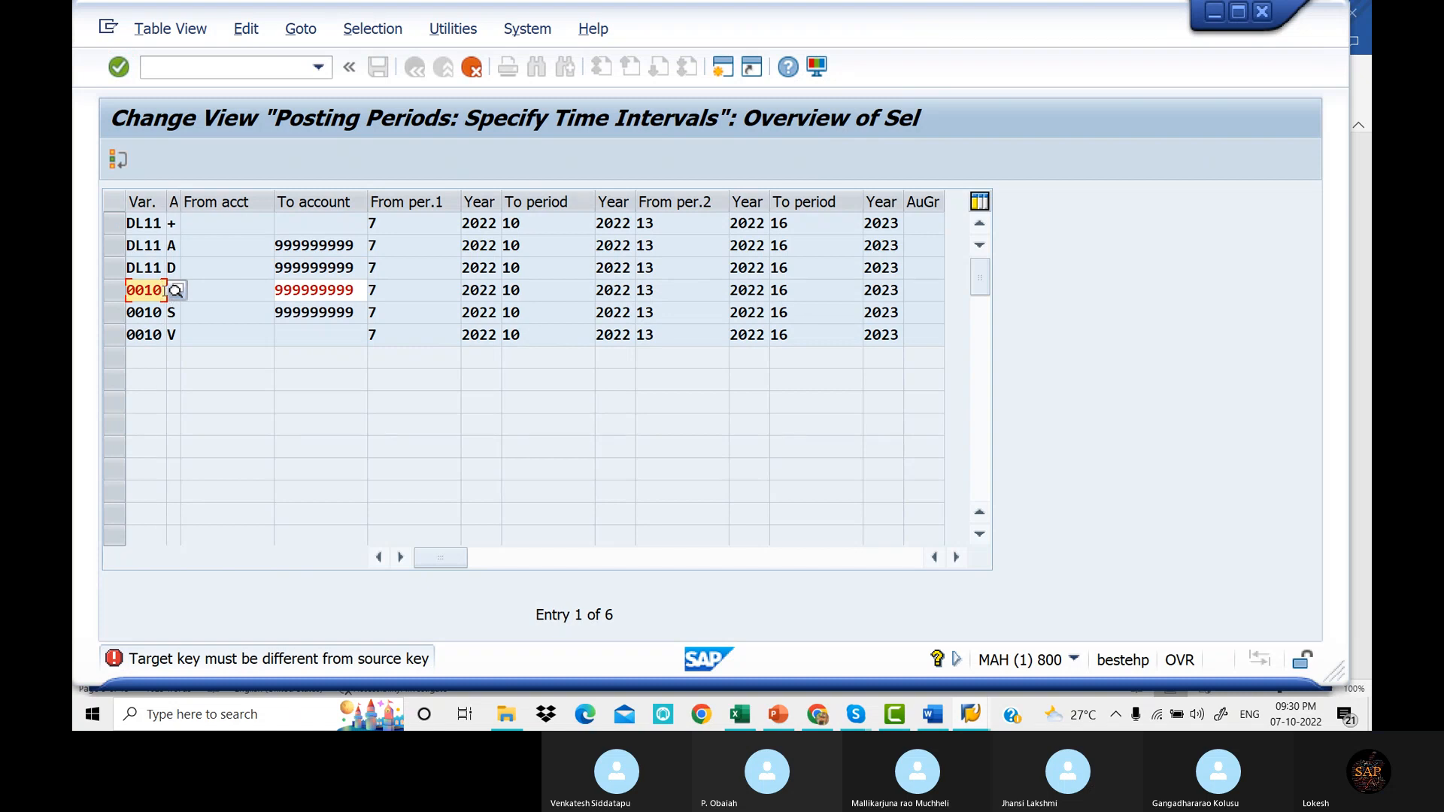
# Change the posting period variant of the account type M row to DL11.
pyautogui.press('BackSpace')
pyautogui.press('BackSpace')
pyautogui.press('BackSpace')
pyautogui.press('BackSpace')
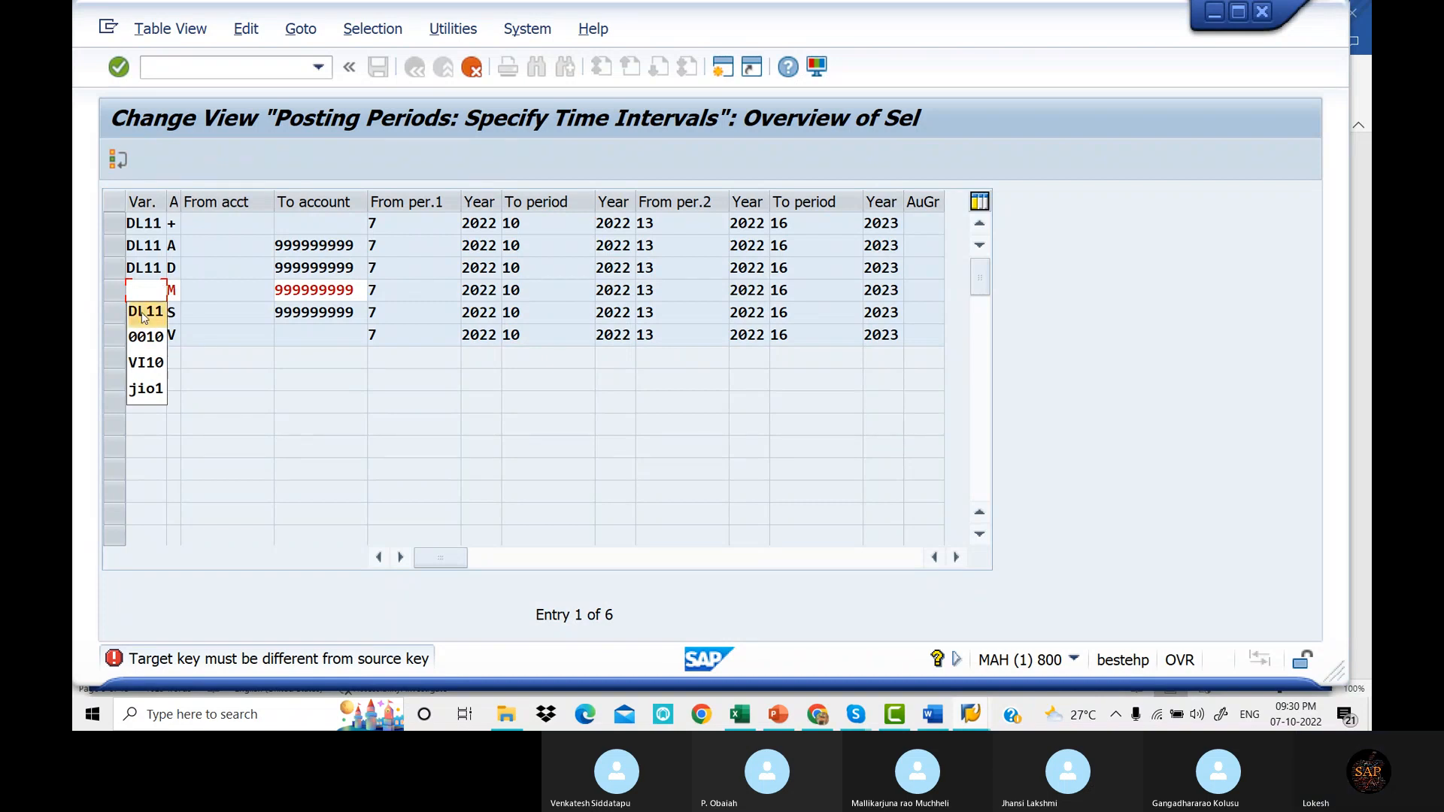
pyautogui.click(145, 312)
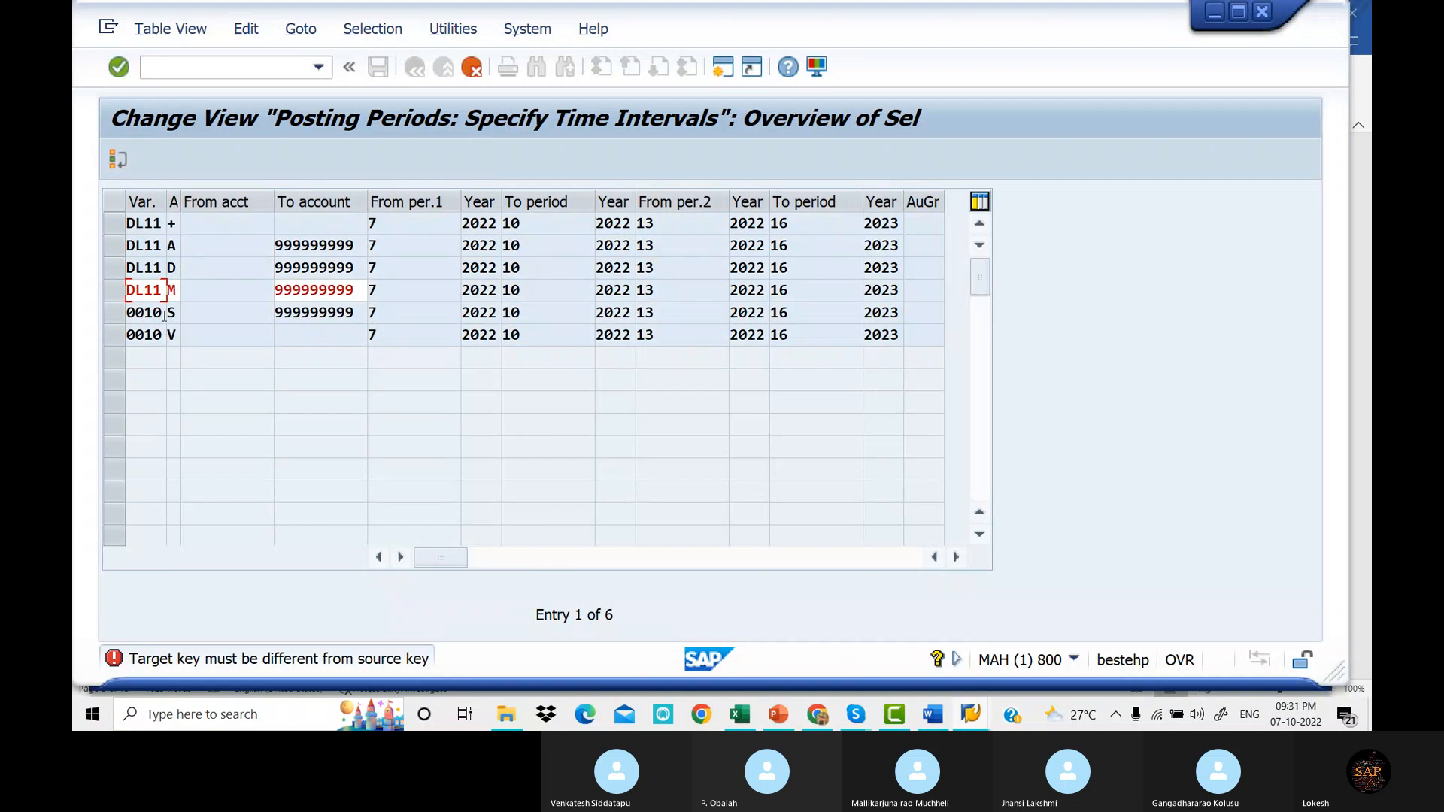
# Change the posting period variant of the account type S row to DL11.
pyautogui.press('Delete')
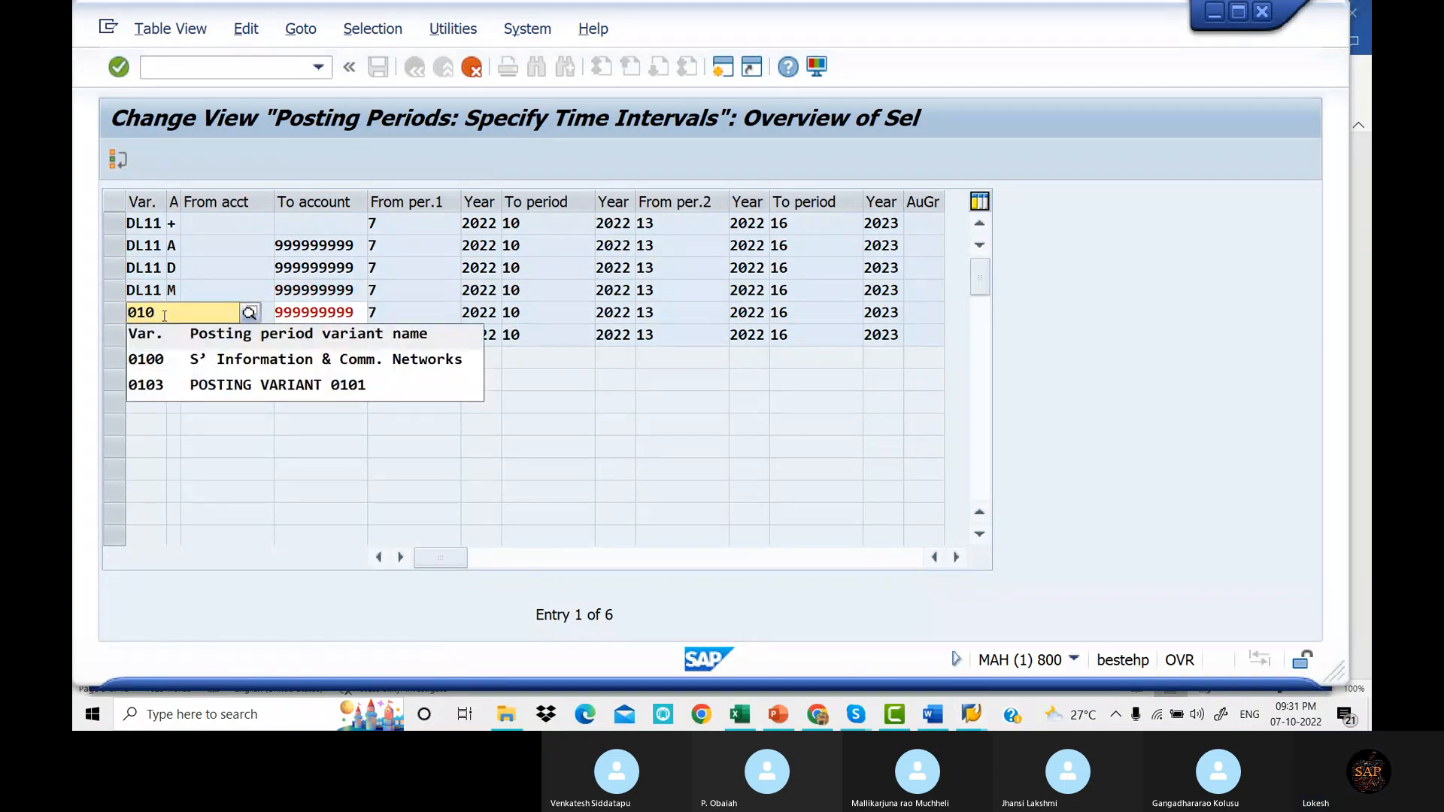
pyautogui.press('BackSpace')
pyautogui.press('BackSpace')
pyautogui.press('BackSpace')
pyautogui.write('DL')
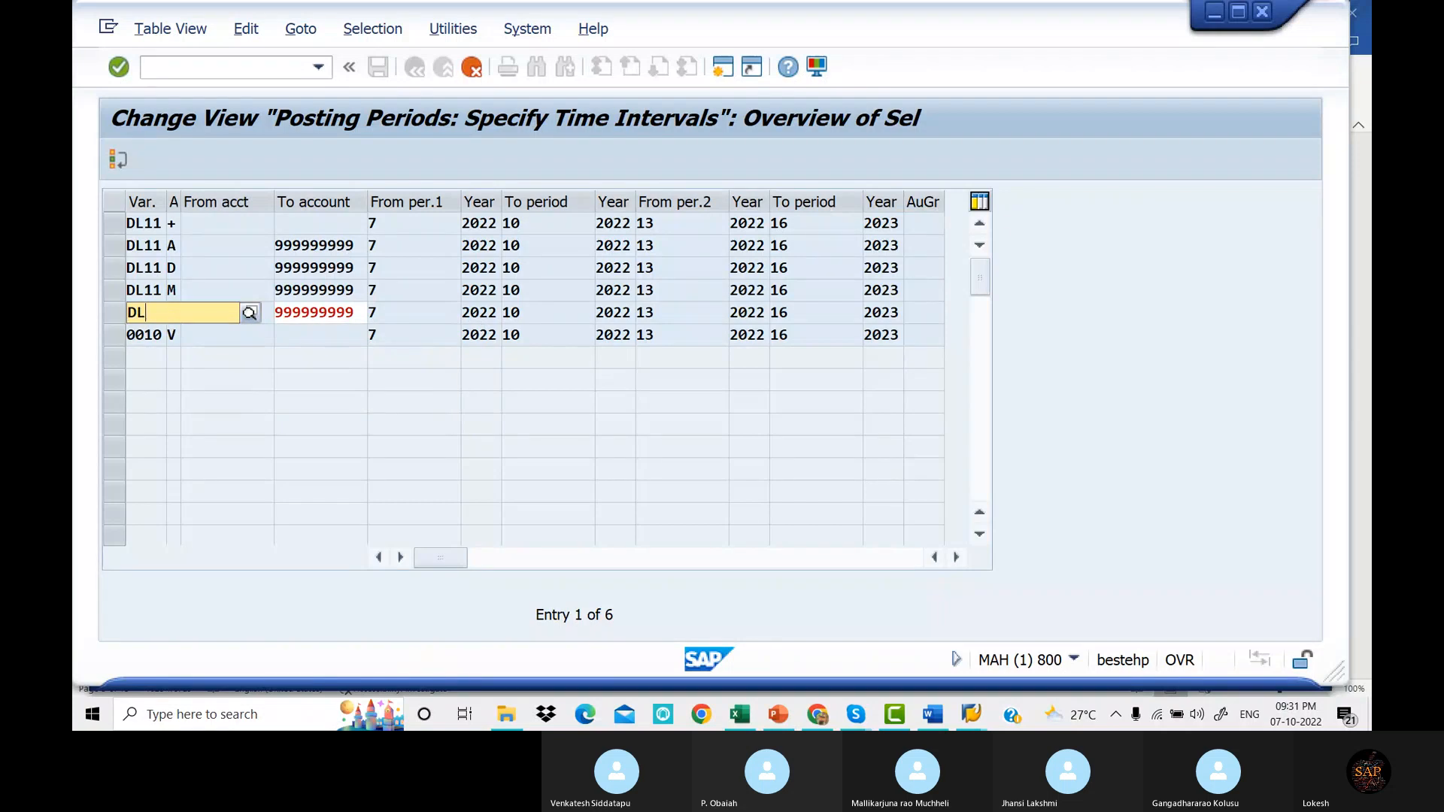
pyautogui.write('11')
pyautogui.press('Return')
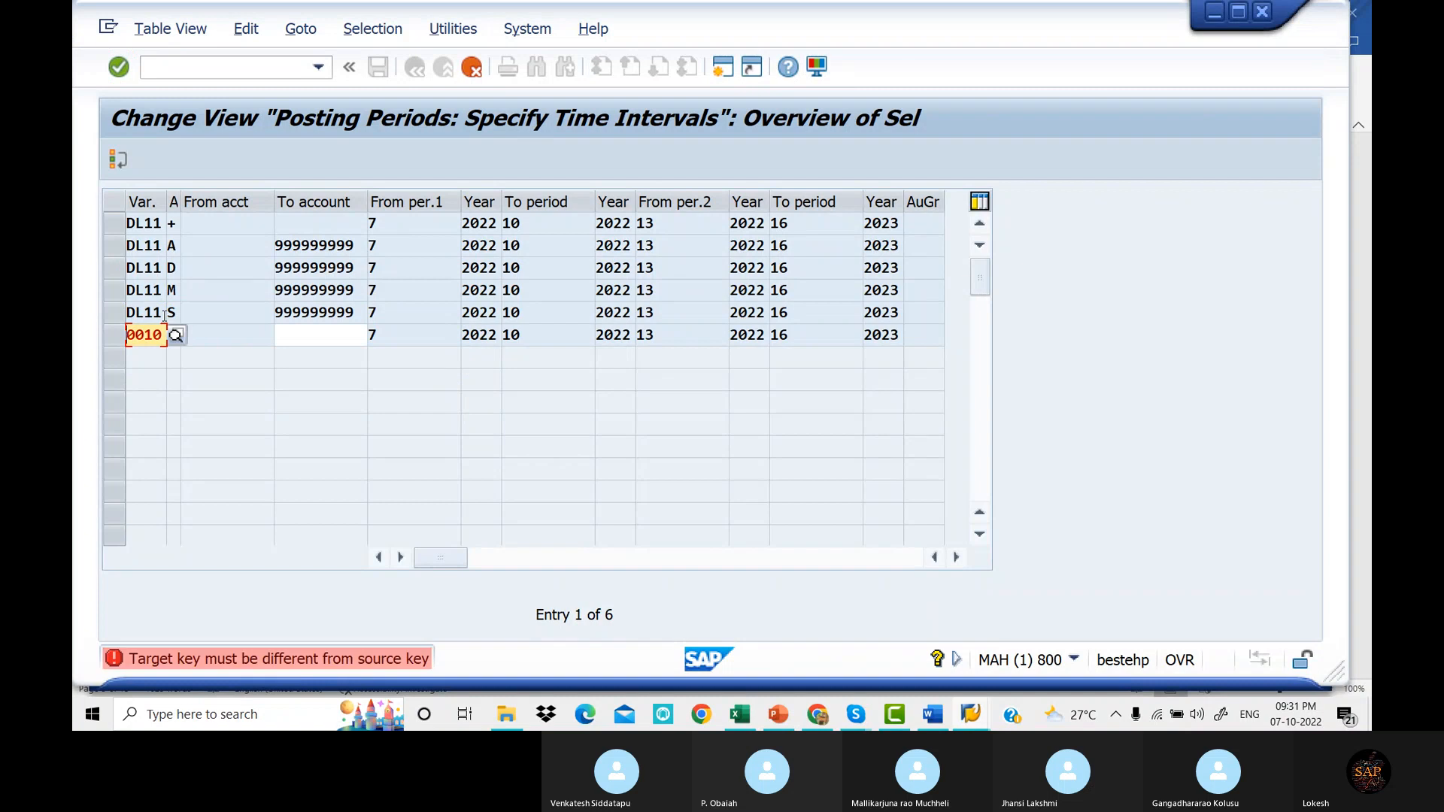
# Set the variant of the account type V row to DL11 and confirm the copied entries.
pyautogui.press('Right')
pyautogui.press('Right')
pyautogui.press('BackSpace')
pyautogui.press('BackSpace')
pyautogui.press('BackSpace')
pyautogui.press('BackSpace')
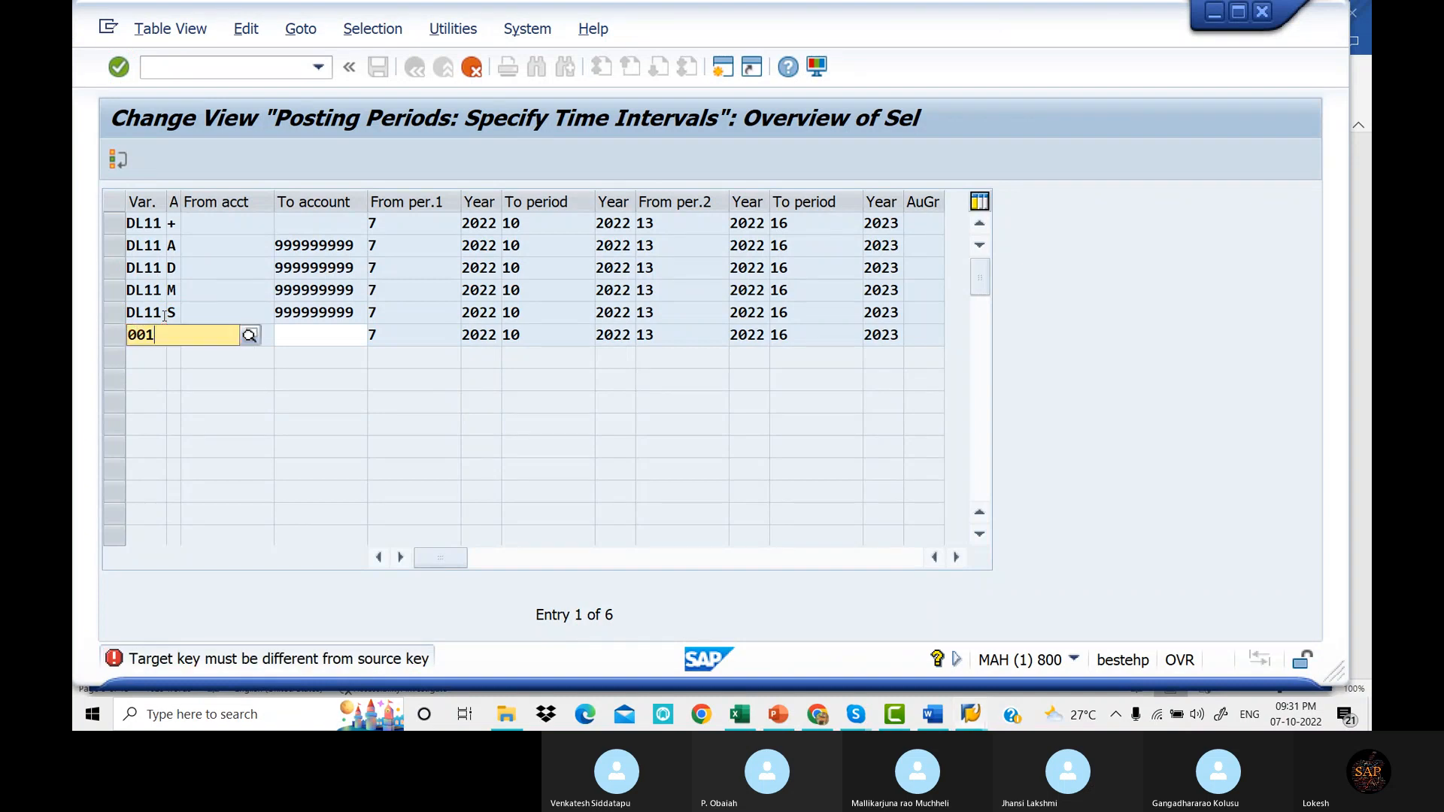
pyautogui.write('DL11')
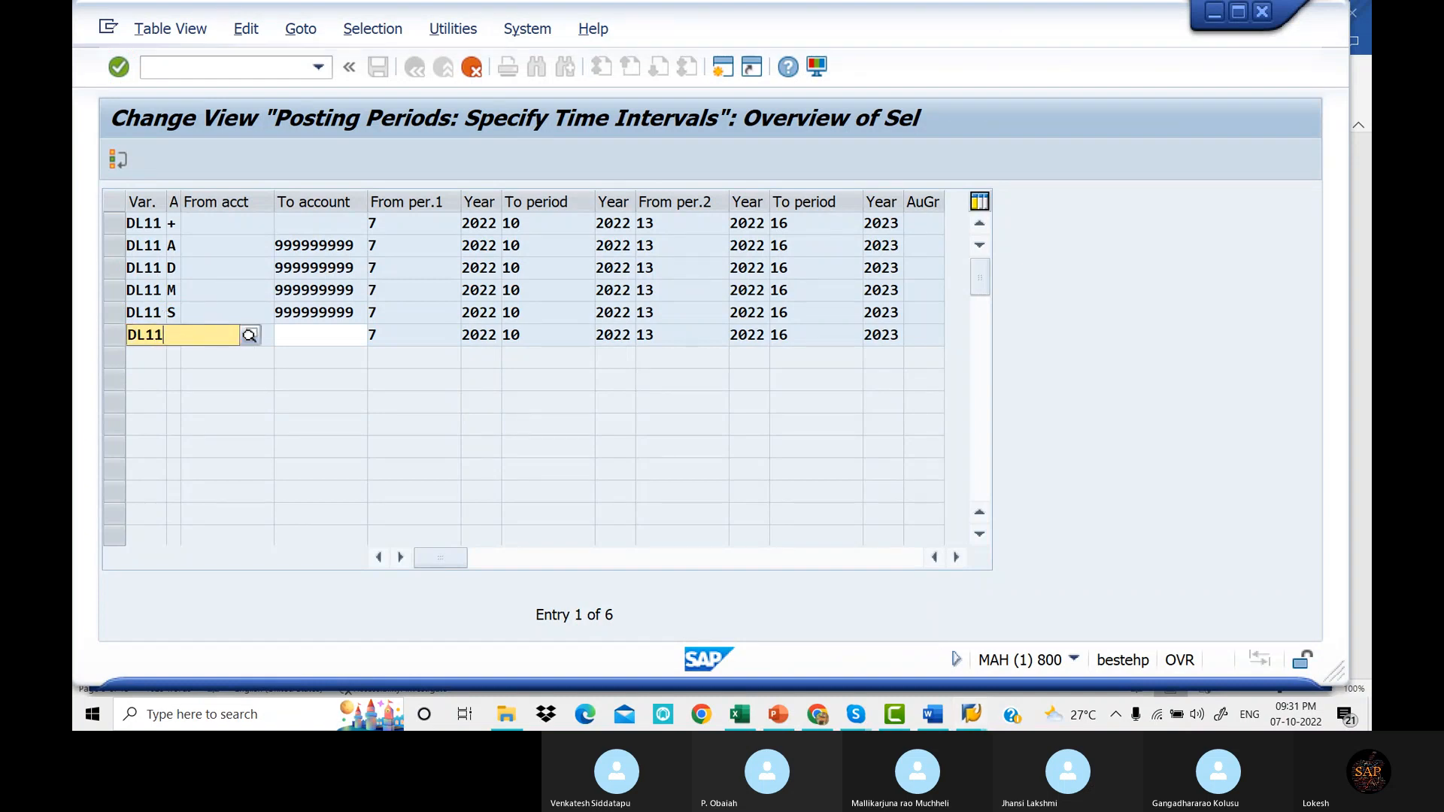
pyautogui.press('Down')
pyautogui.press('Tab')
pyautogui.write('V')
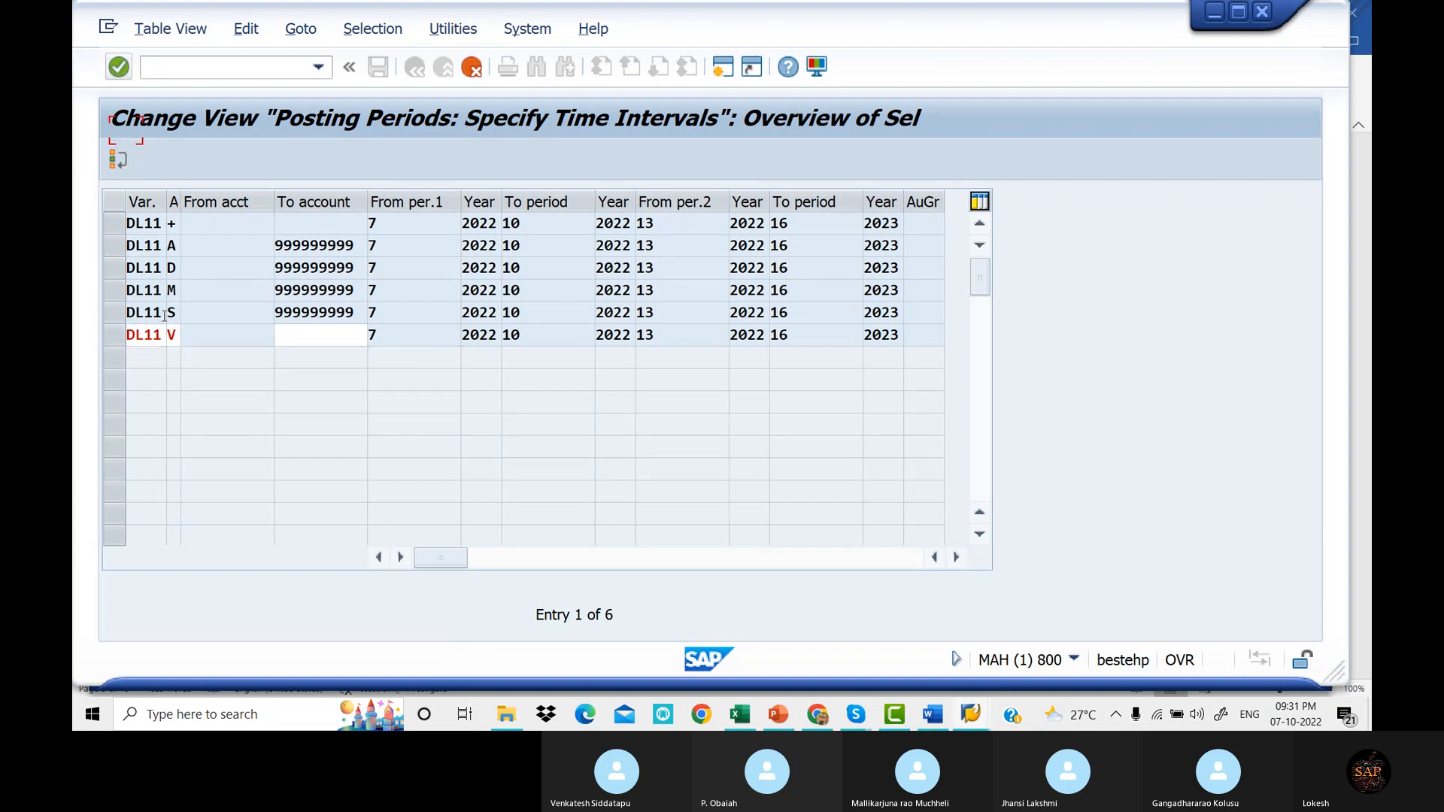
pyautogui.press('Return')
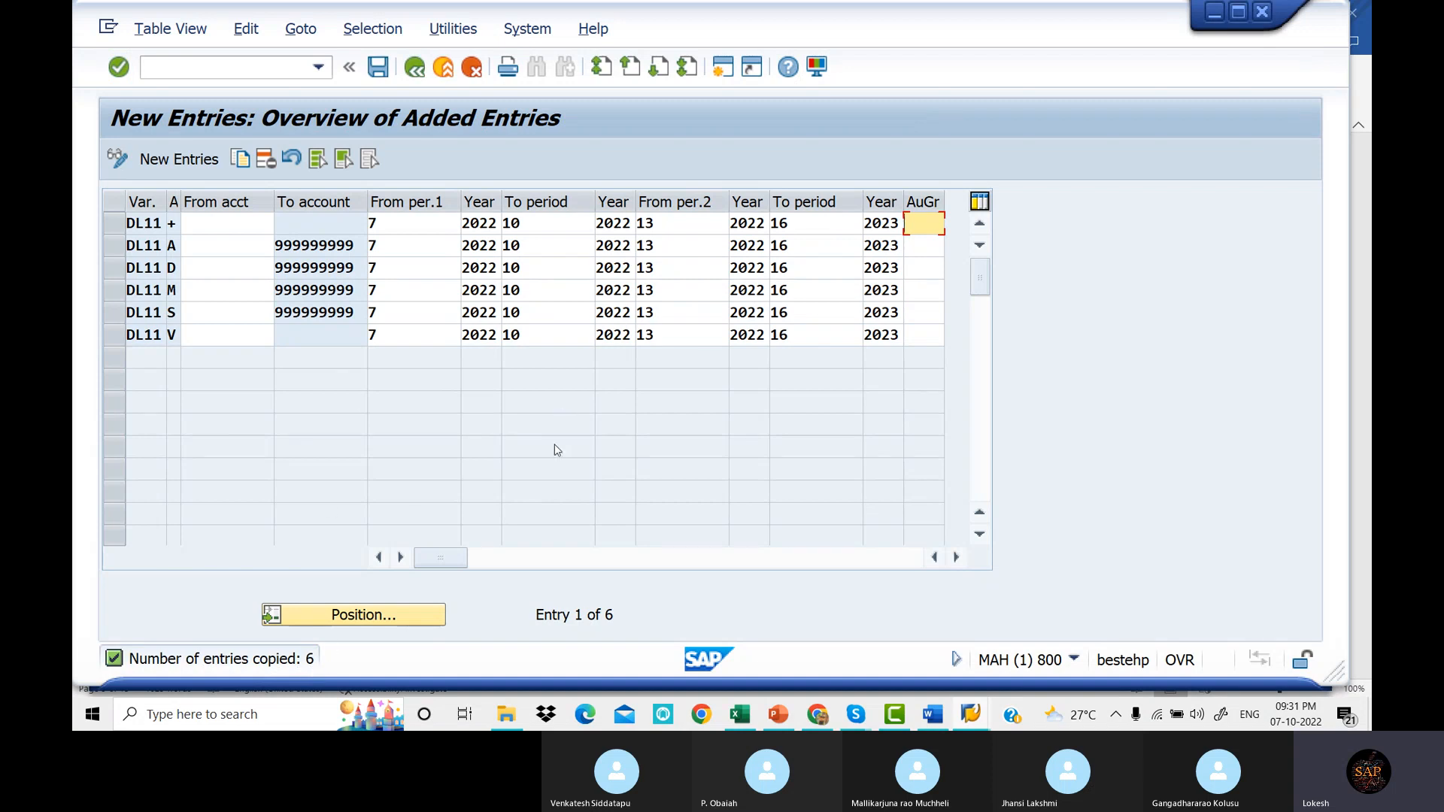
# Save the new DL11 posting period entries under customizing request MAHK911125, Global Settings.
pyautogui.click(378, 68)
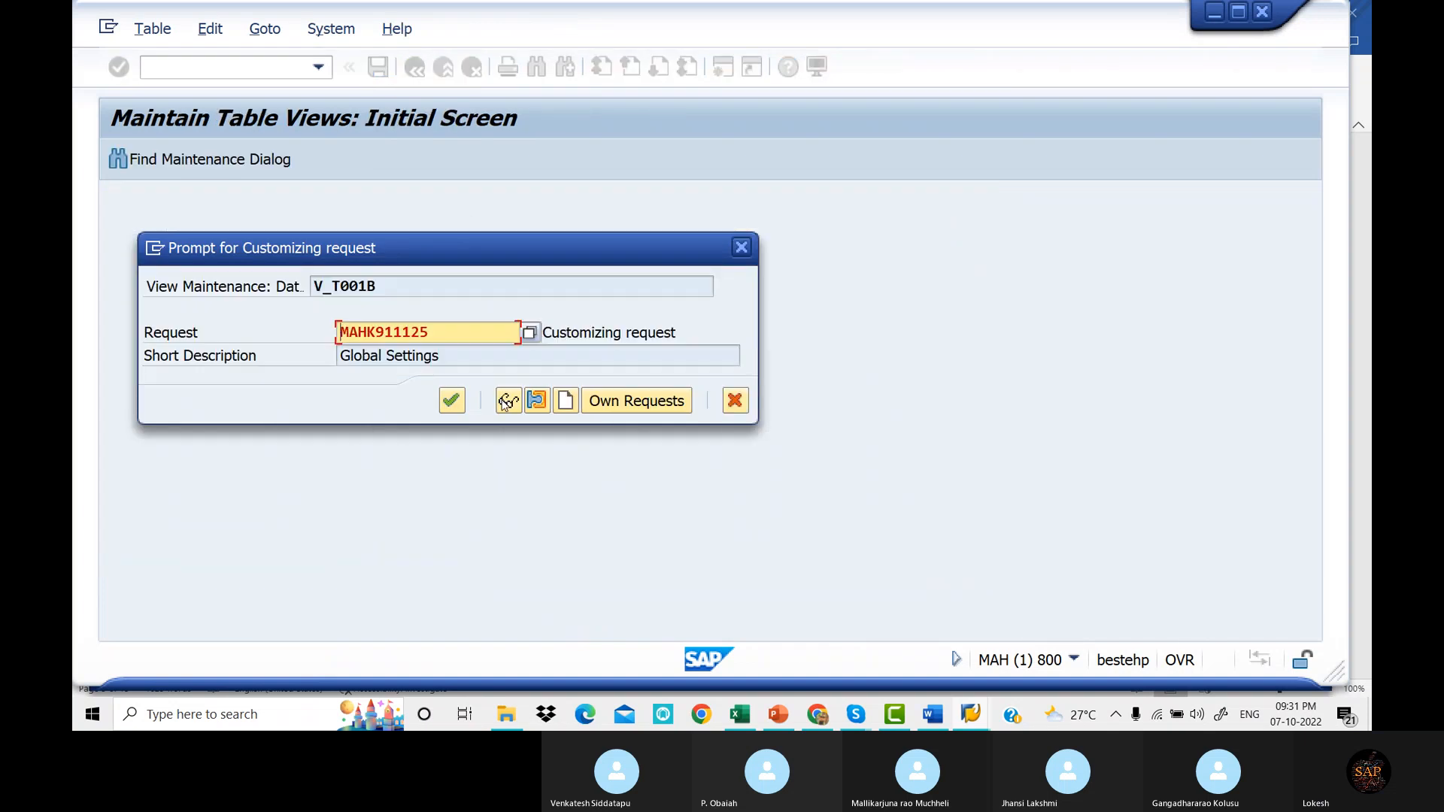
pyautogui.click(530, 333)
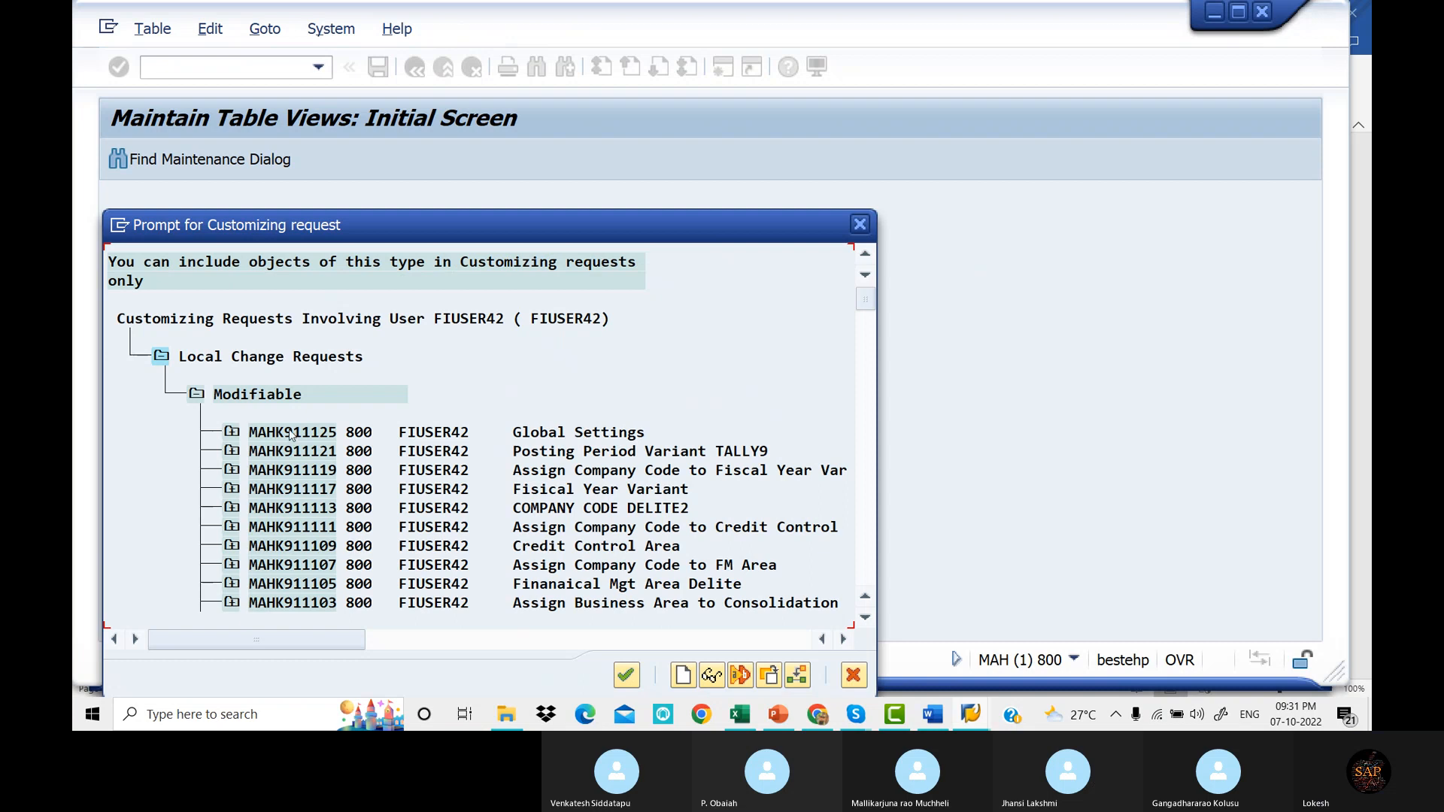
pyautogui.doubleClick(291, 432)
pyautogui.click(452, 400)
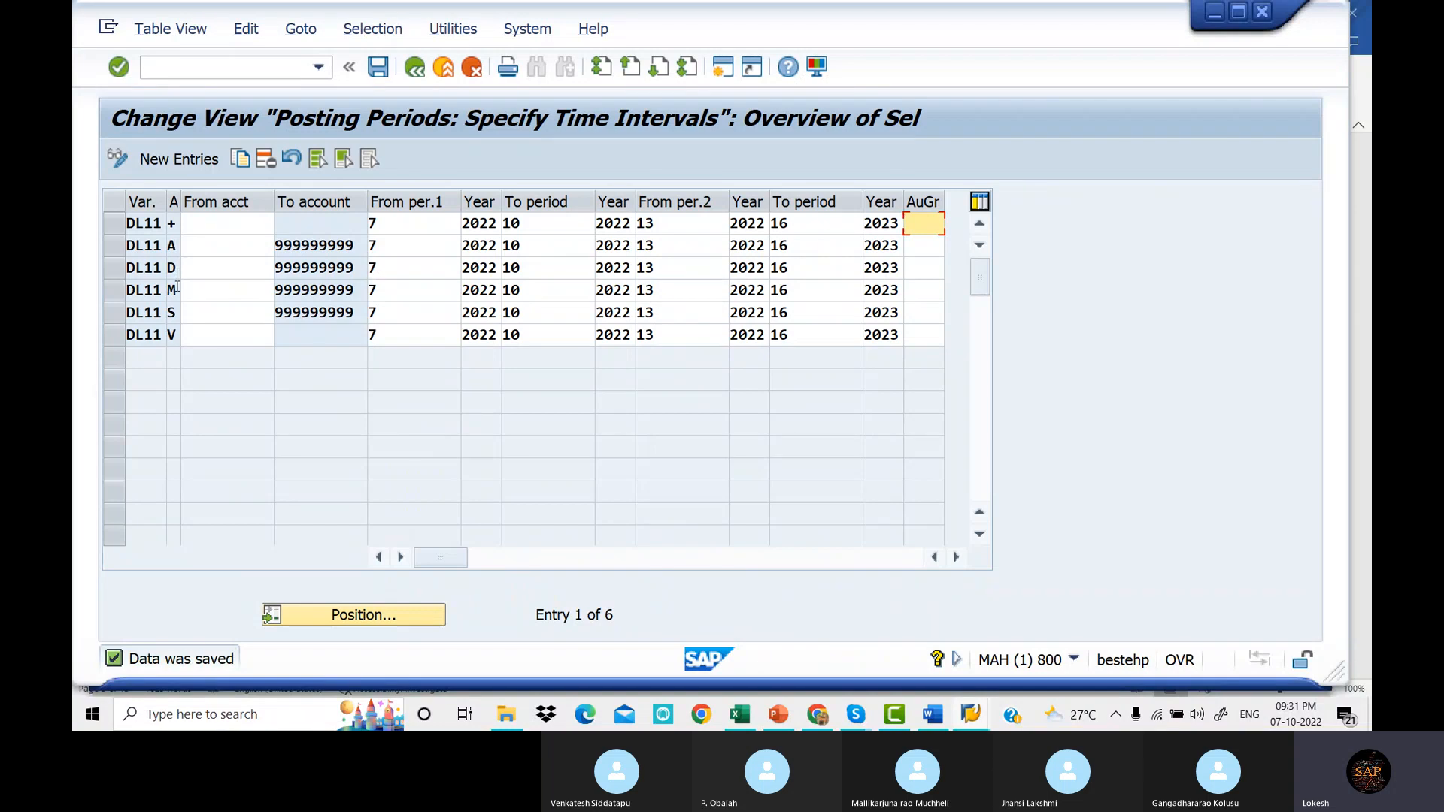
# Check the possible account types for the DL11 account type S row, leaving the row's value as is.
pyautogui.click(174, 312)
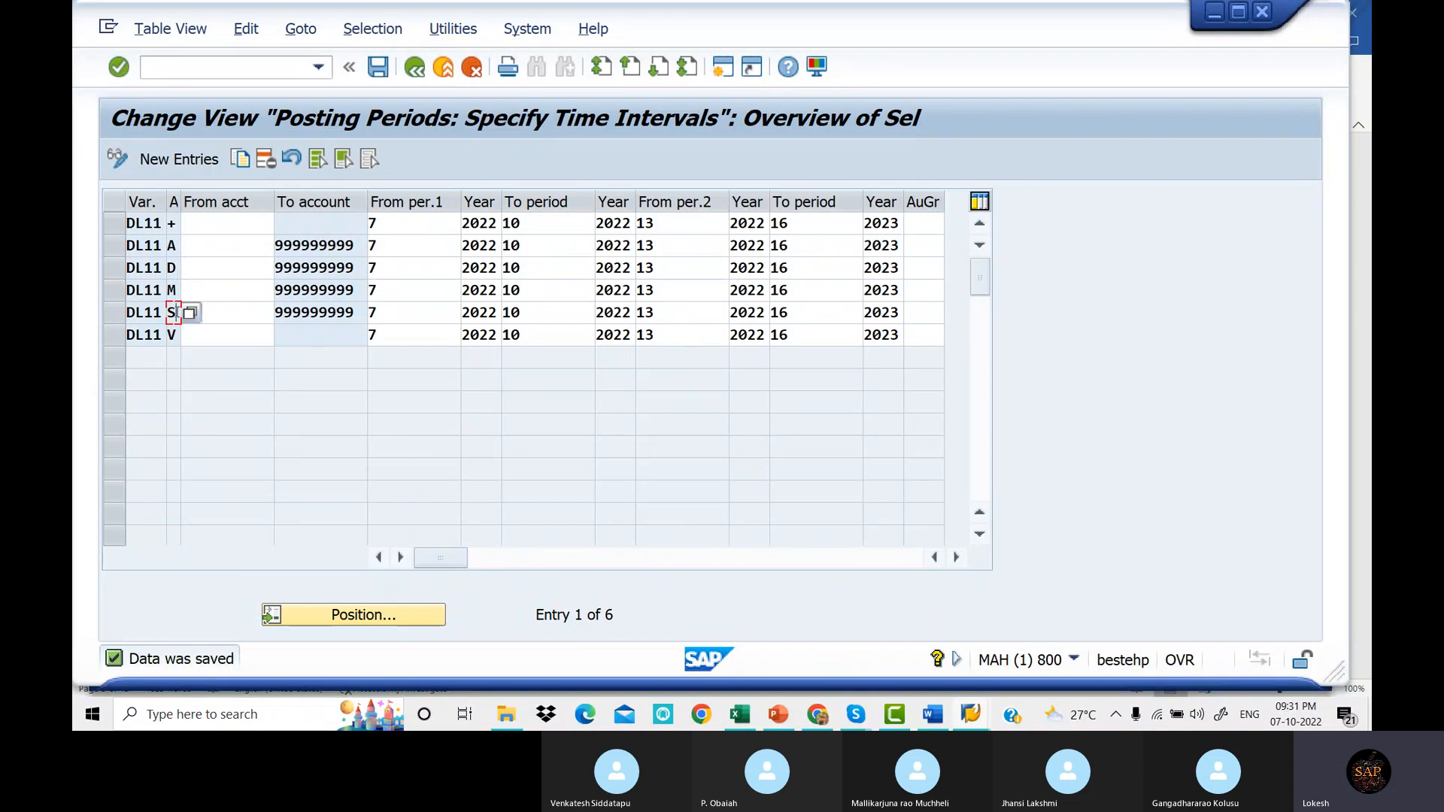
pyautogui.click(195, 313)
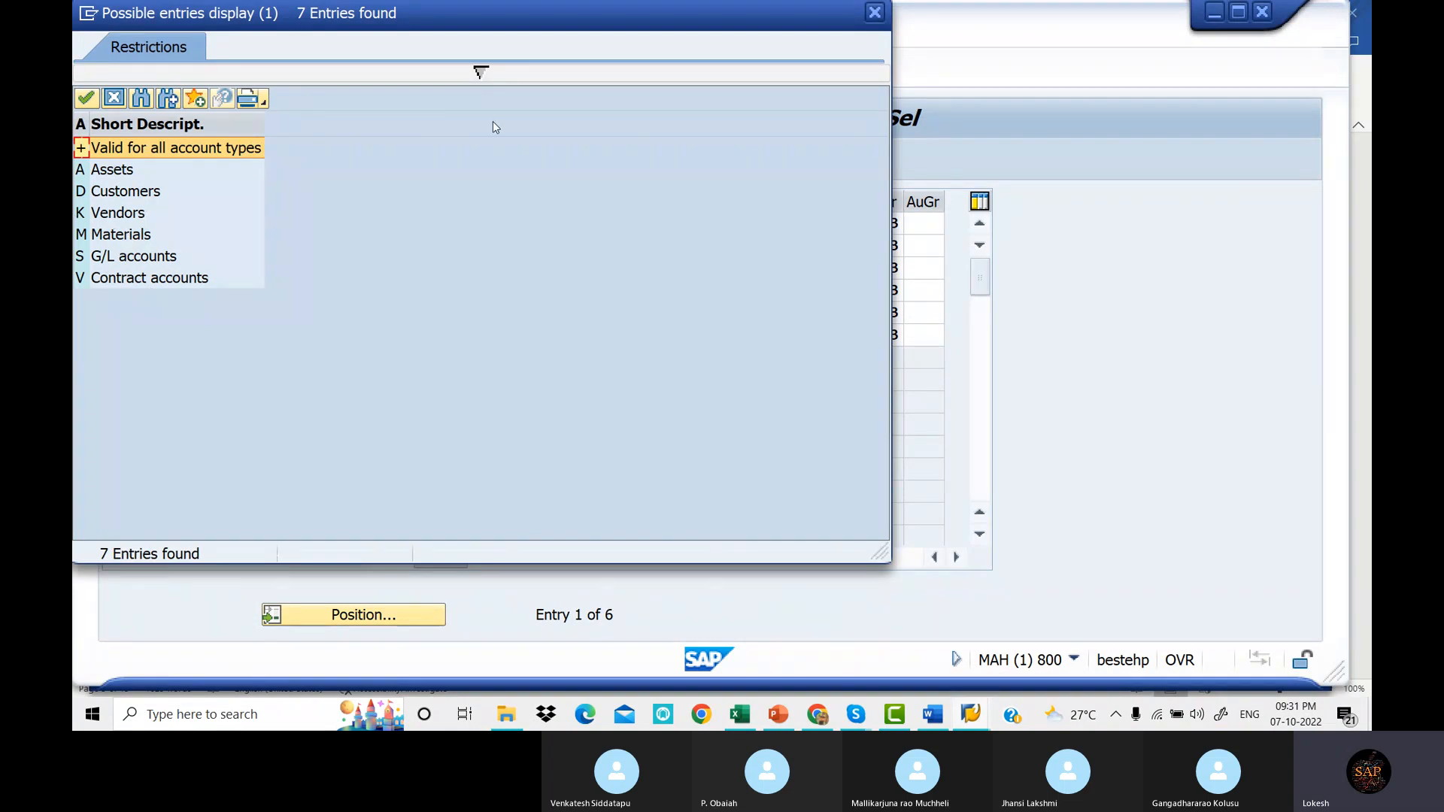
pyautogui.click(873, 13)
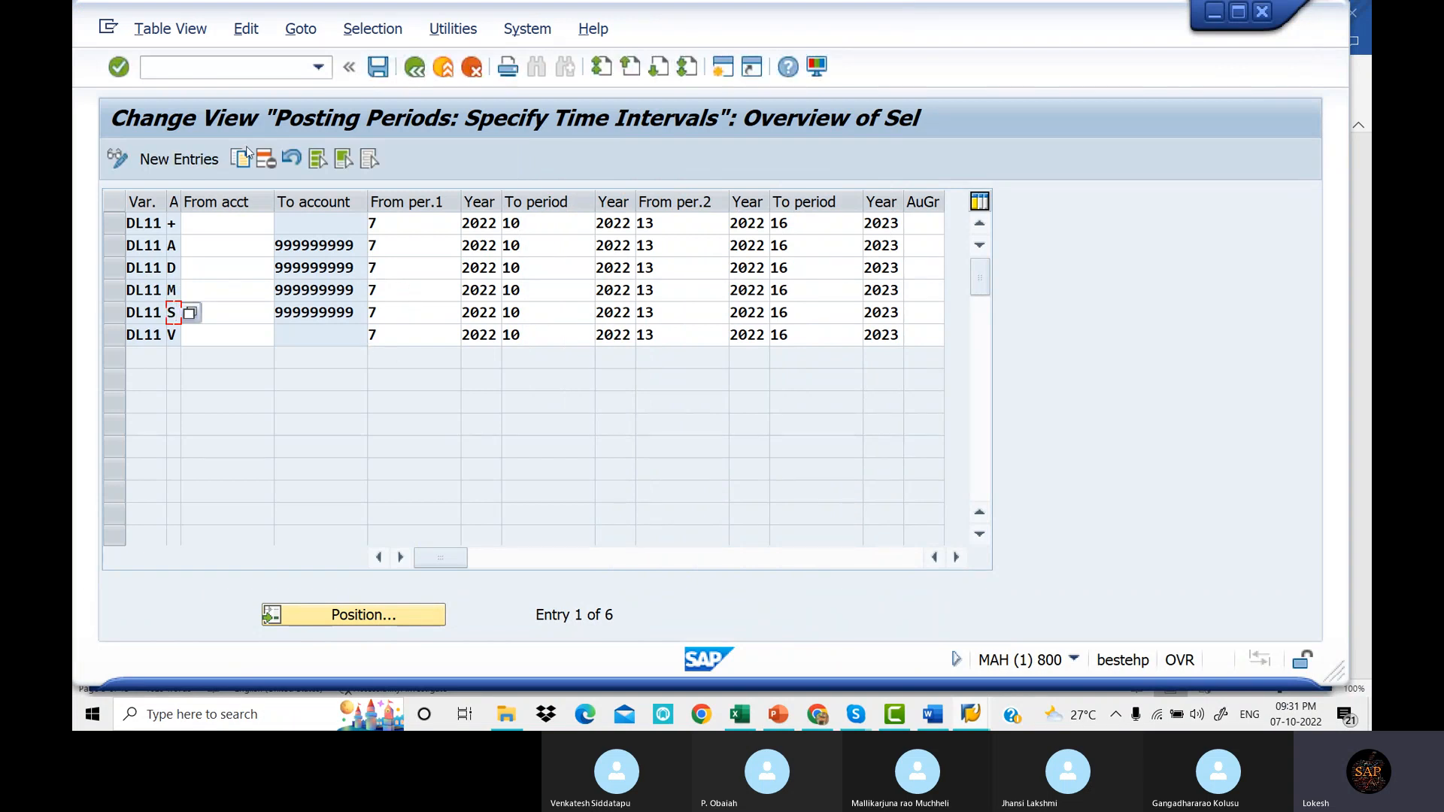
# Return to the full posting period overview and copy the variant 0014 vendor entry as variant DL11, account type K.
pyautogui.click(415, 67)
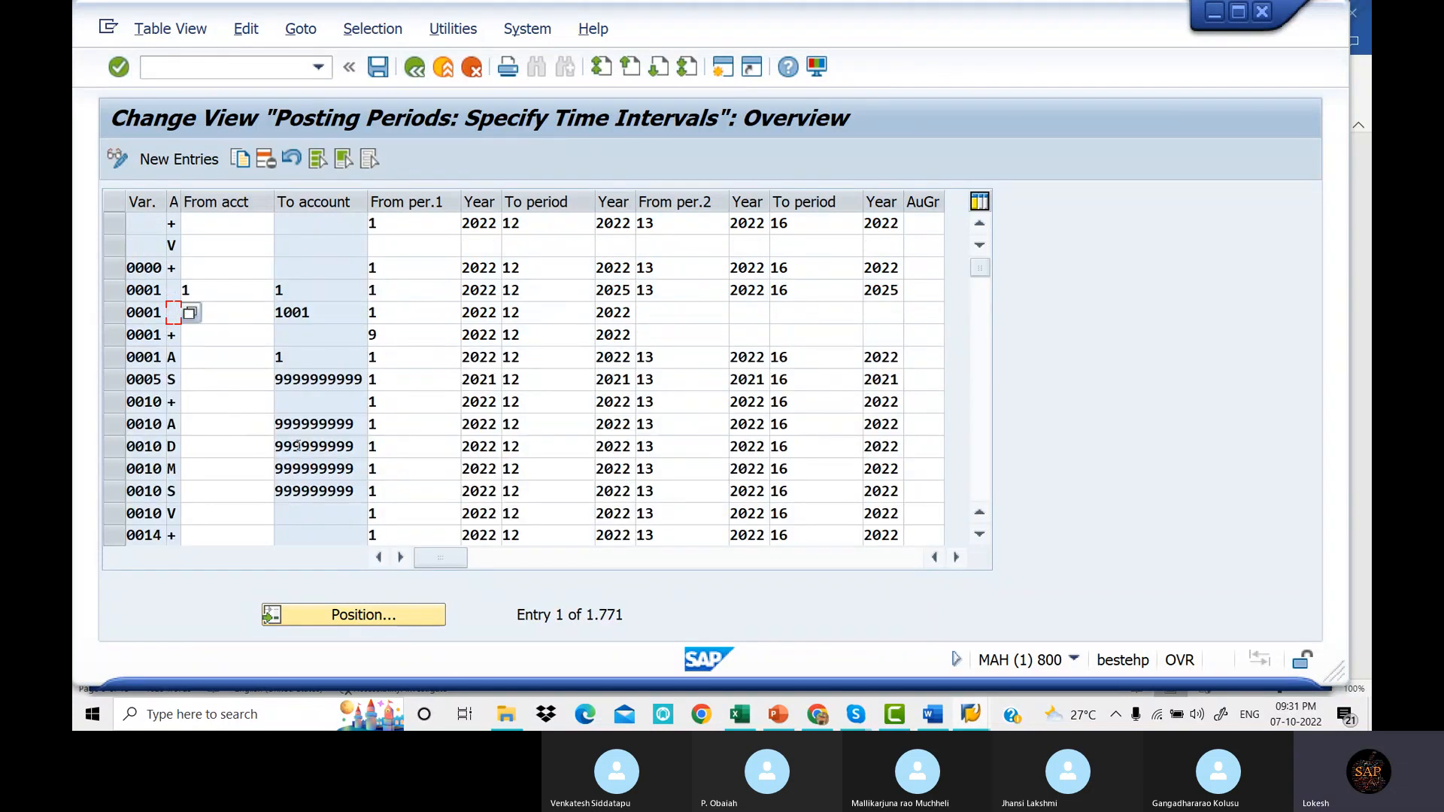
pyautogui.scroll(-2, 296, 399)
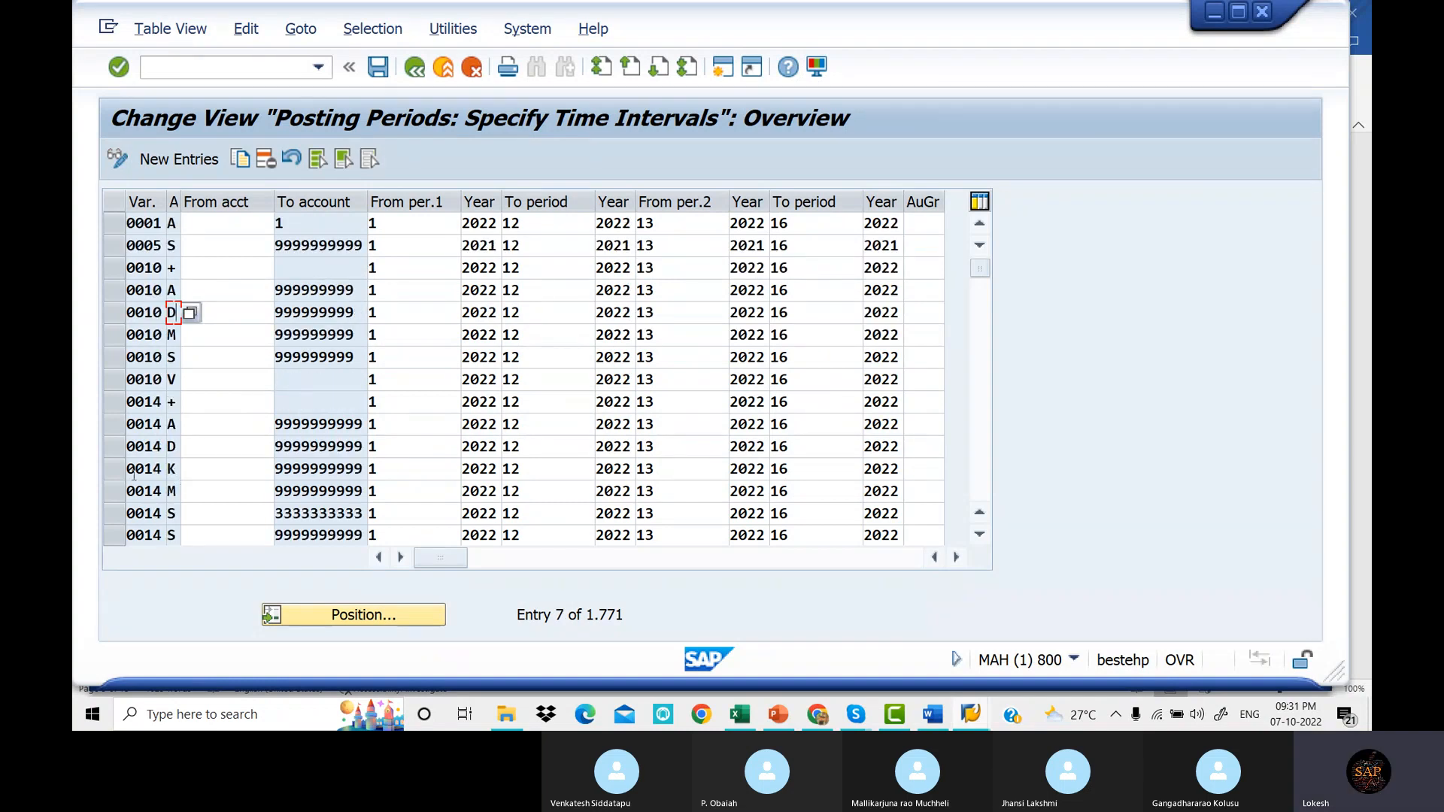
pyautogui.click(121, 469)
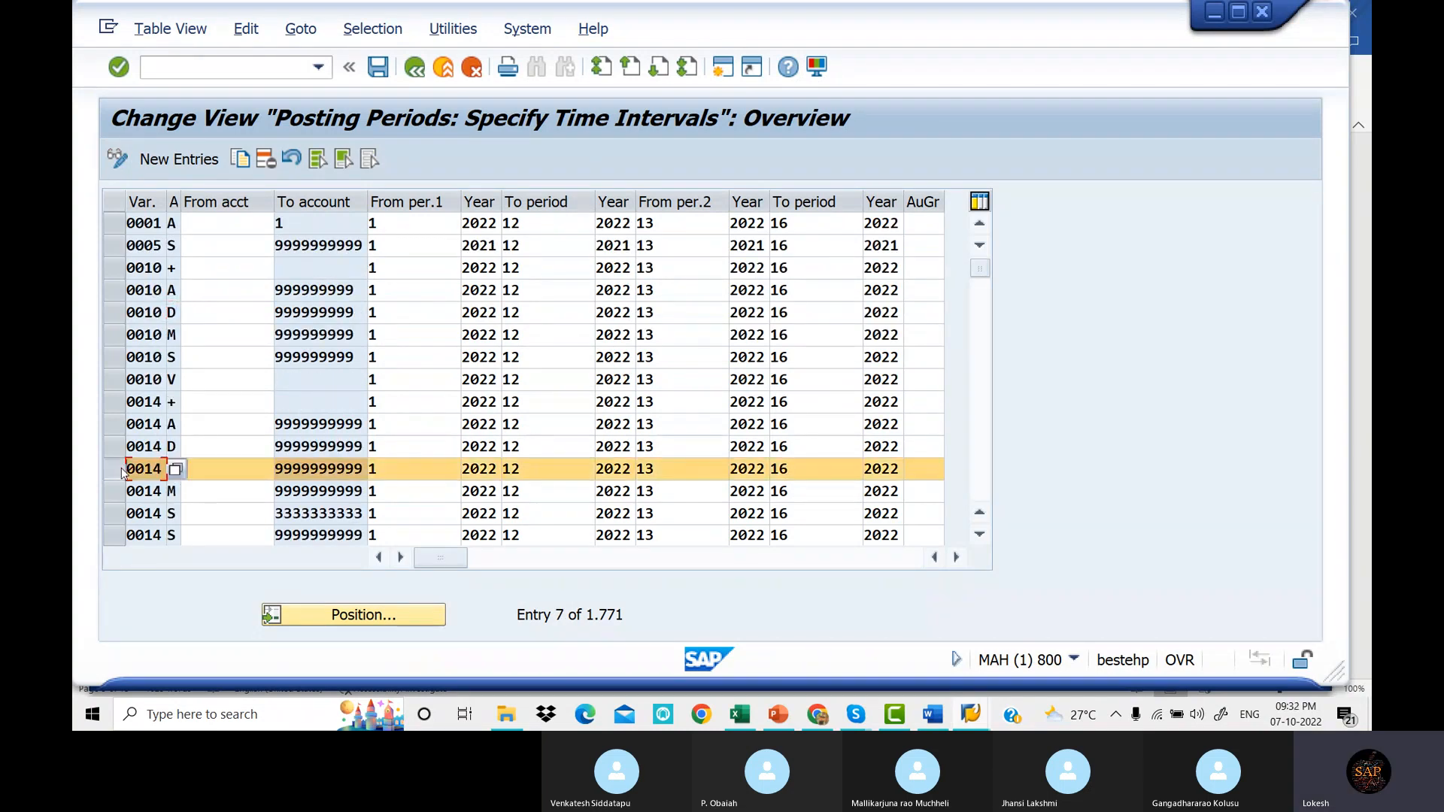
pyautogui.click(241, 157)
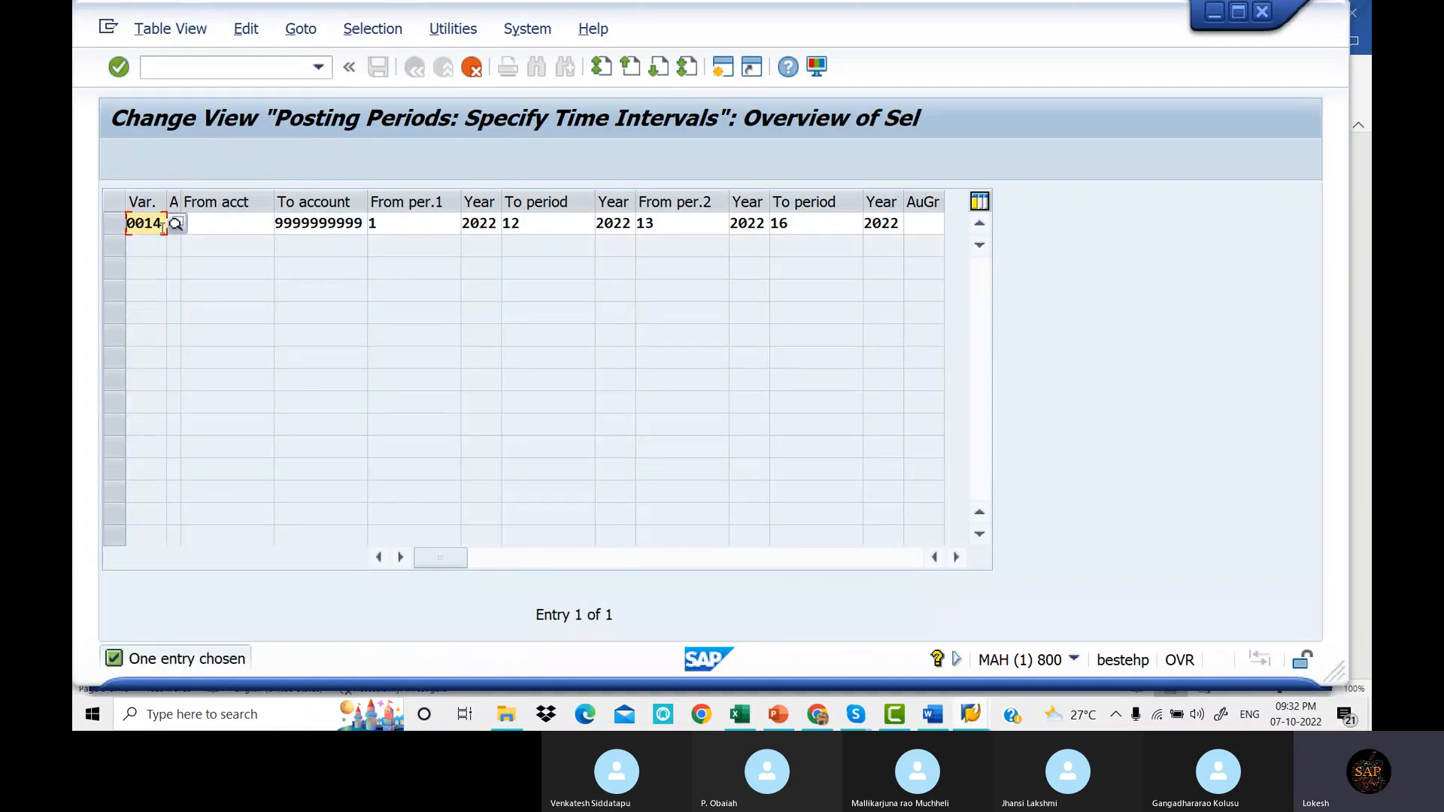
pyautogui.press('BackSpace')
pyautogui.press('BackSpace')
pyautogui.press('BackSpace')
pyautogui.press('BackSpace')
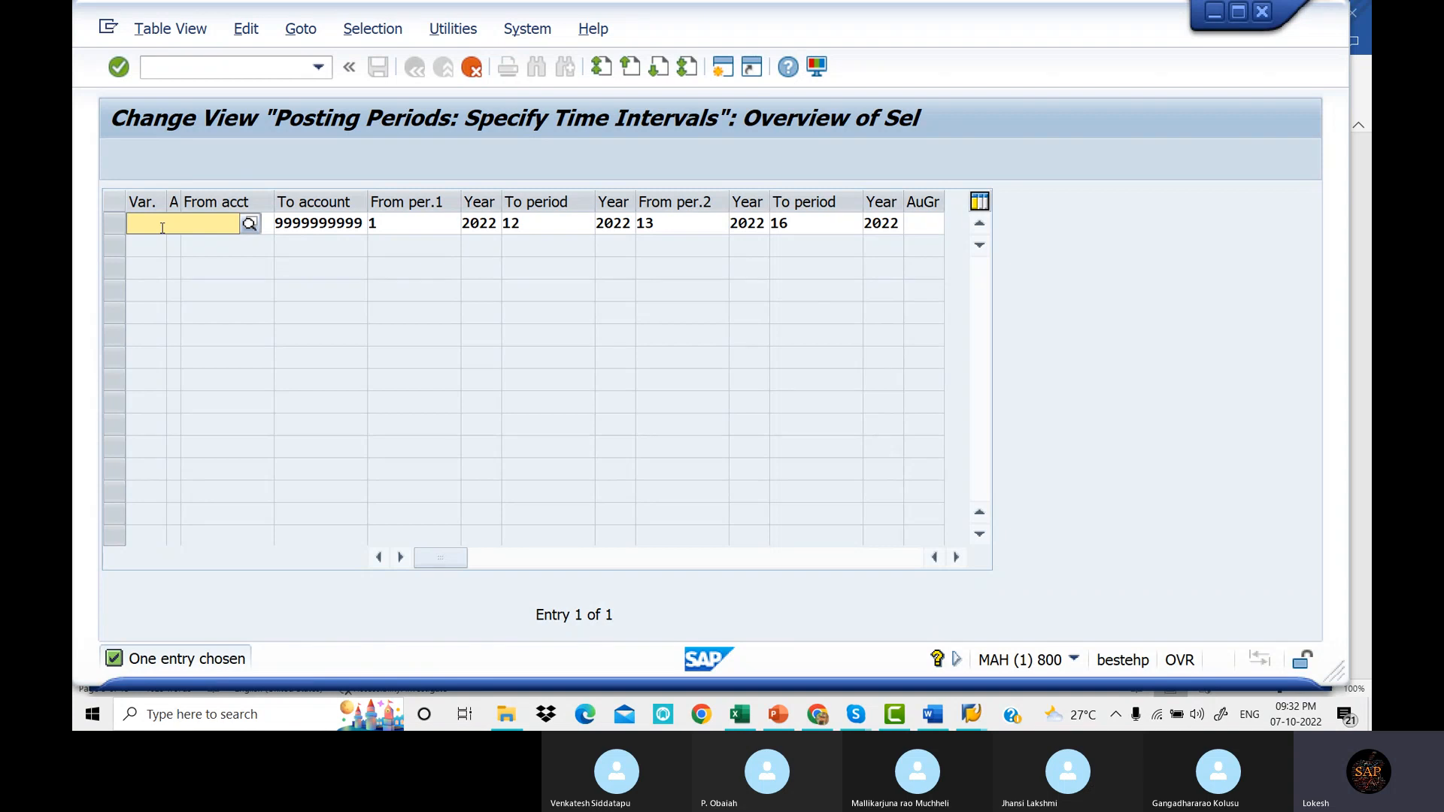
pyautogui.write('DL11')
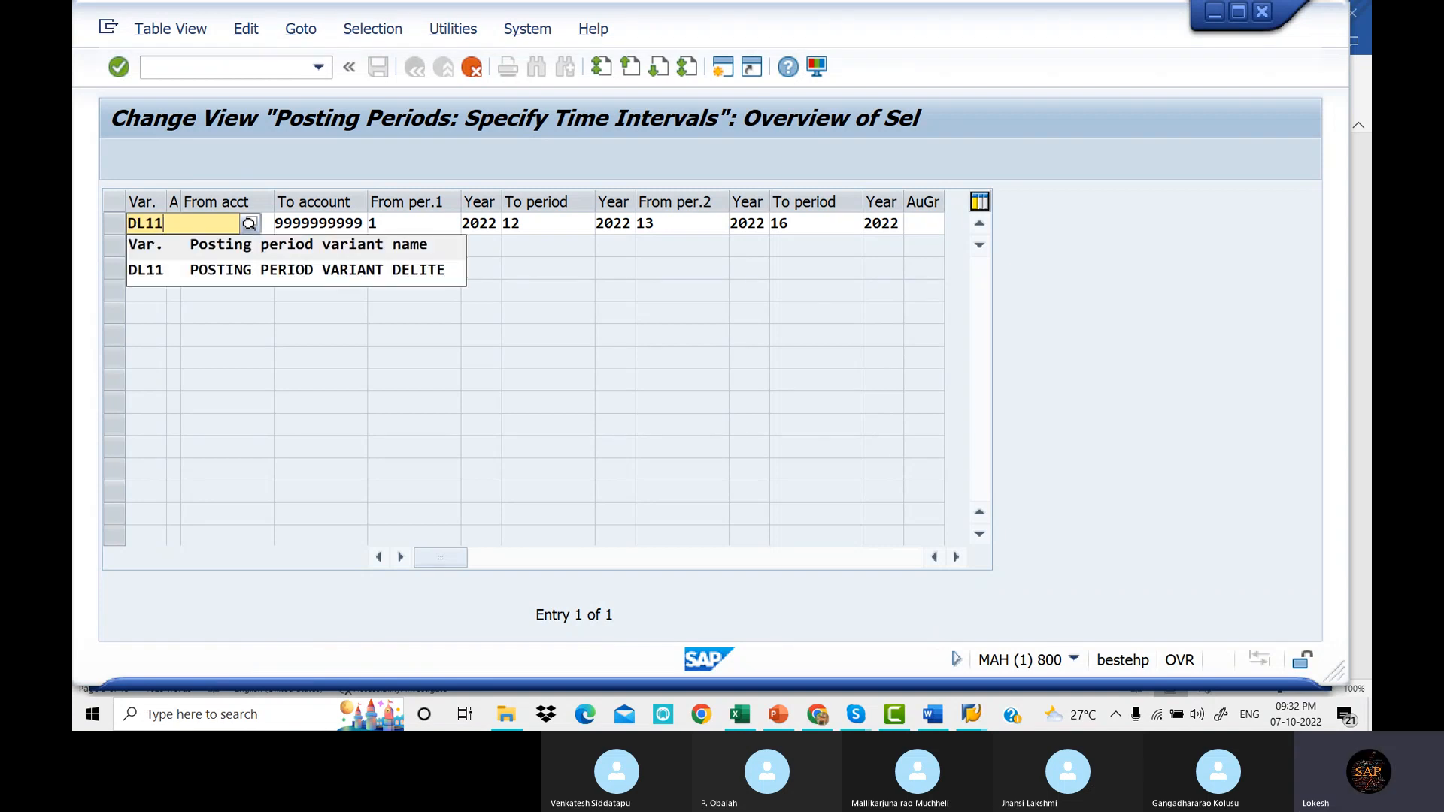
pyautogui.press('Tab')
pyautogui.write('K')
pyautogui.press('Return')
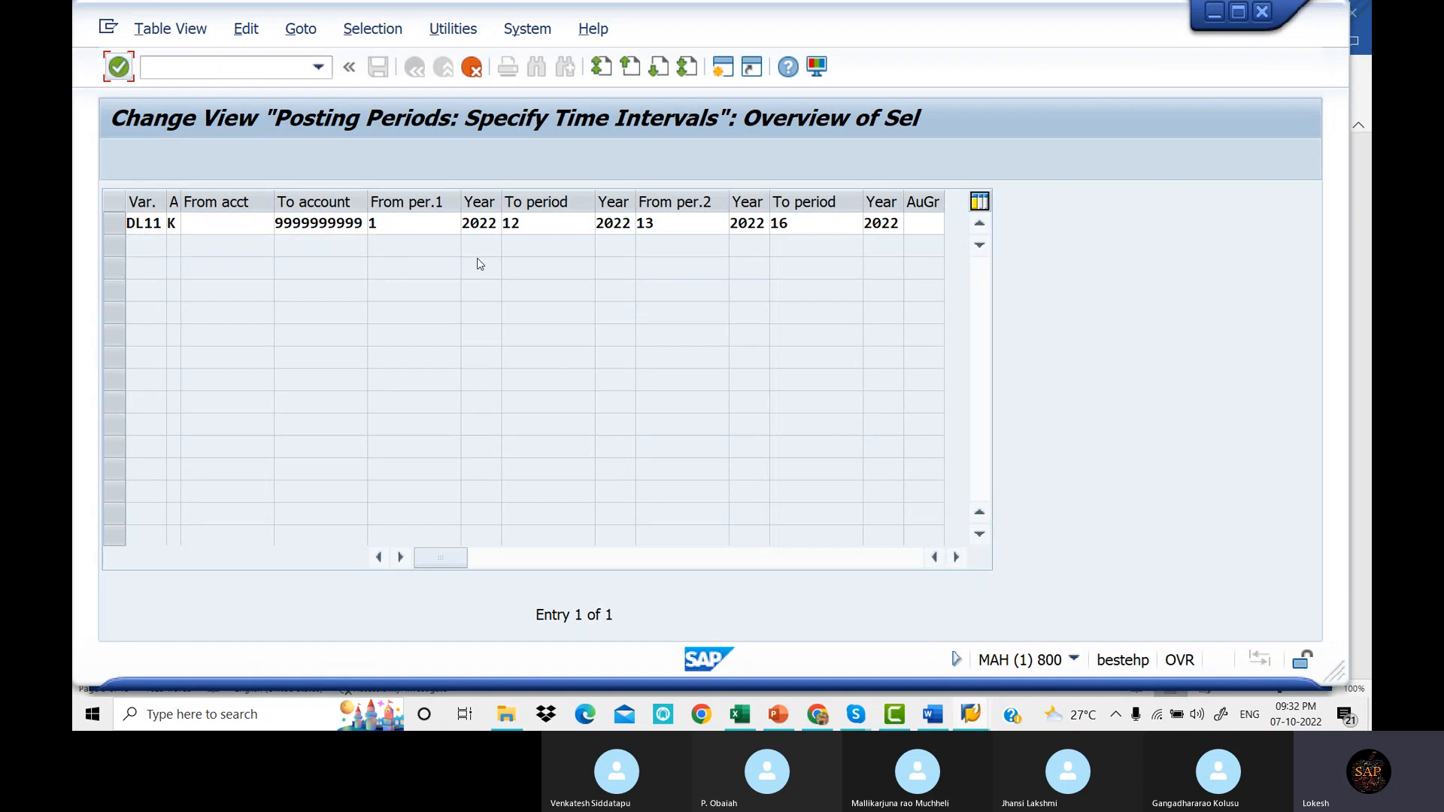
# Set the copied vendor entry's first interval to run from period 7 to period 10.
pyautogui.click(417, 225)
pyautogui.press('BackSpace')
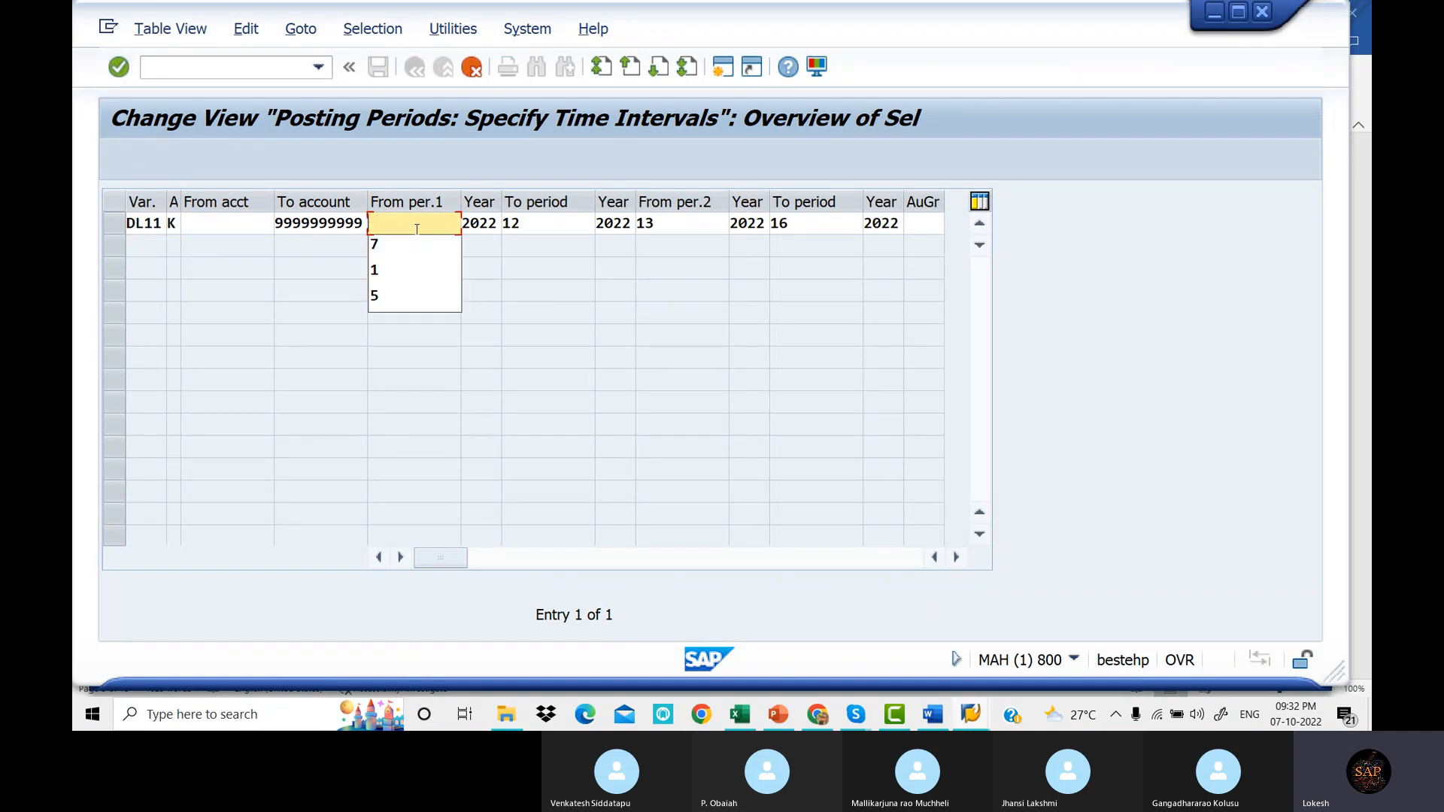
pyautogui.write('7')
pyautogui.press('Tab')
pyautogui.press('Tab')
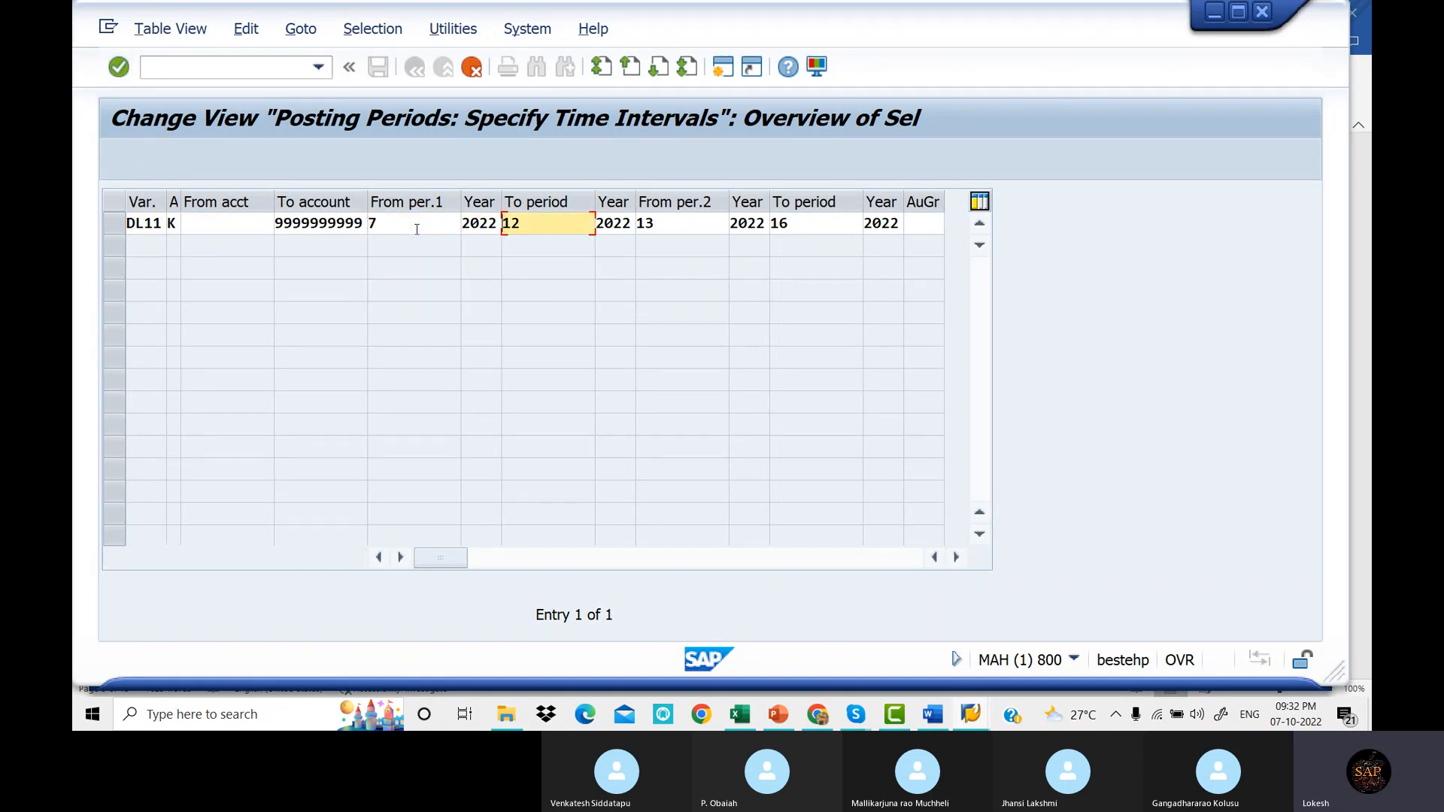
pyautogui.write('10')
# Set the end year of the vendor entry's second interval to 2023, accept the copy and save it.
pyautogui.press('Tab')
pyautogui.press('Tab')
pyautogui.press('Tab')
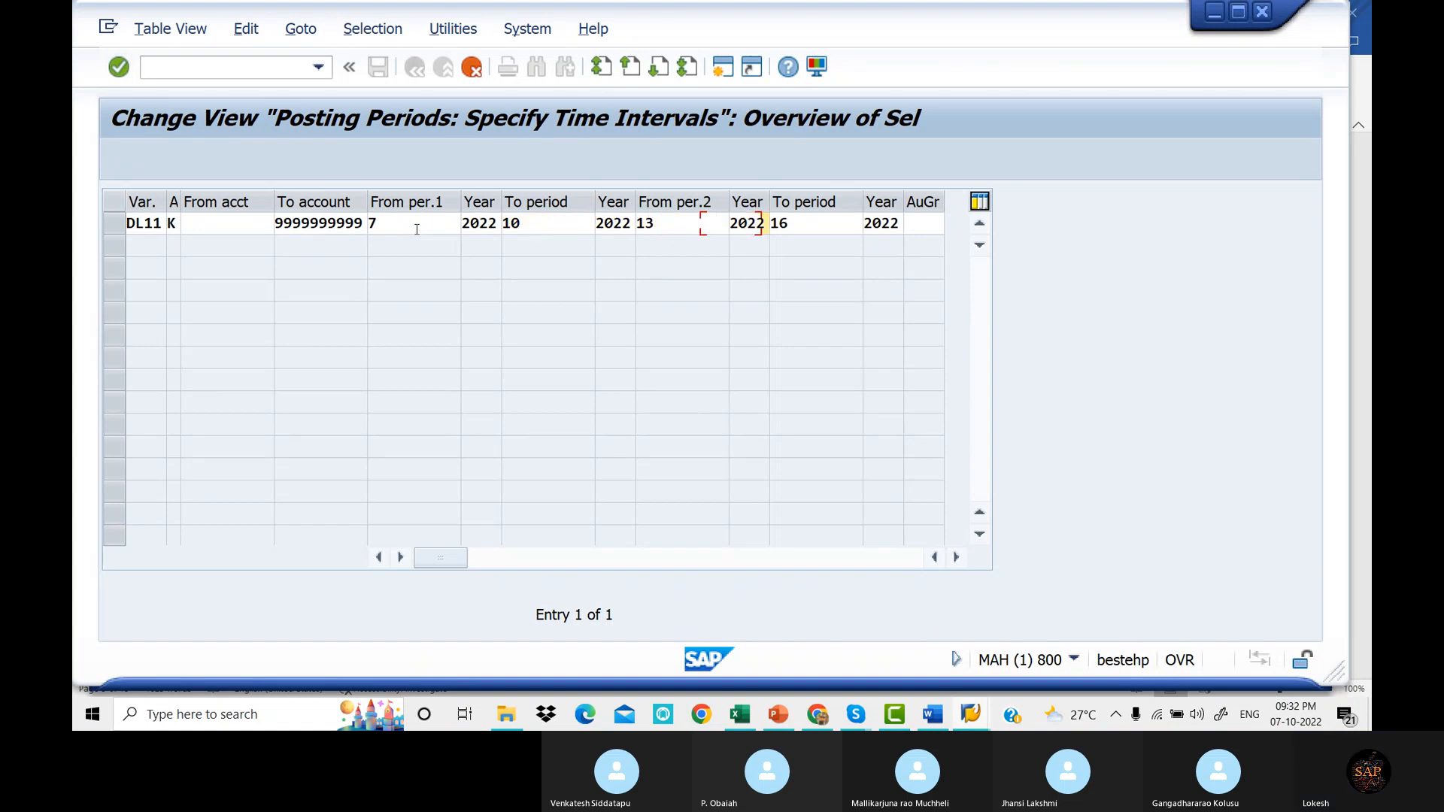
pyautogui.press('Tab')
pyautogui.press('Tab')
pyautogui.press('Tab')
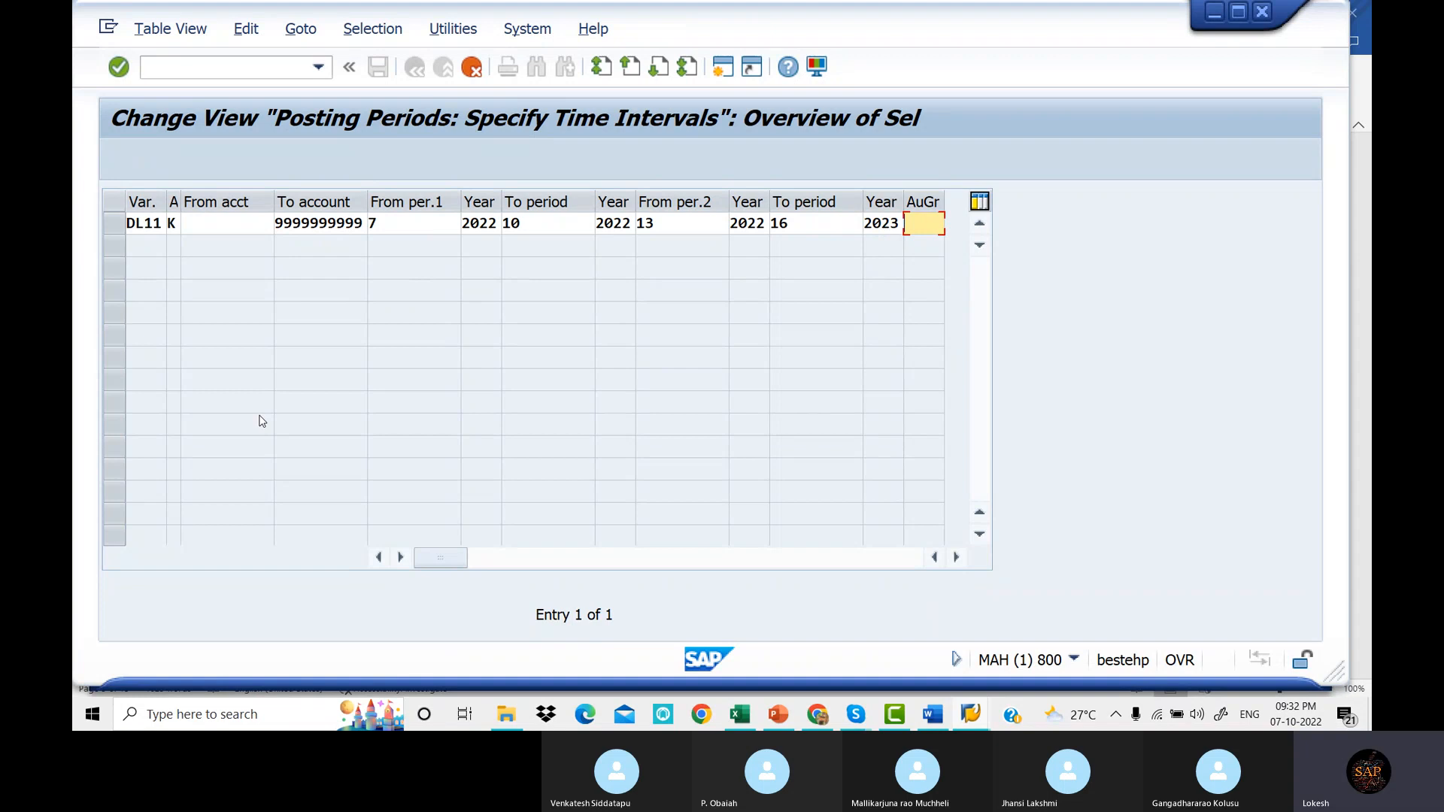
pyautogui.press('Return')
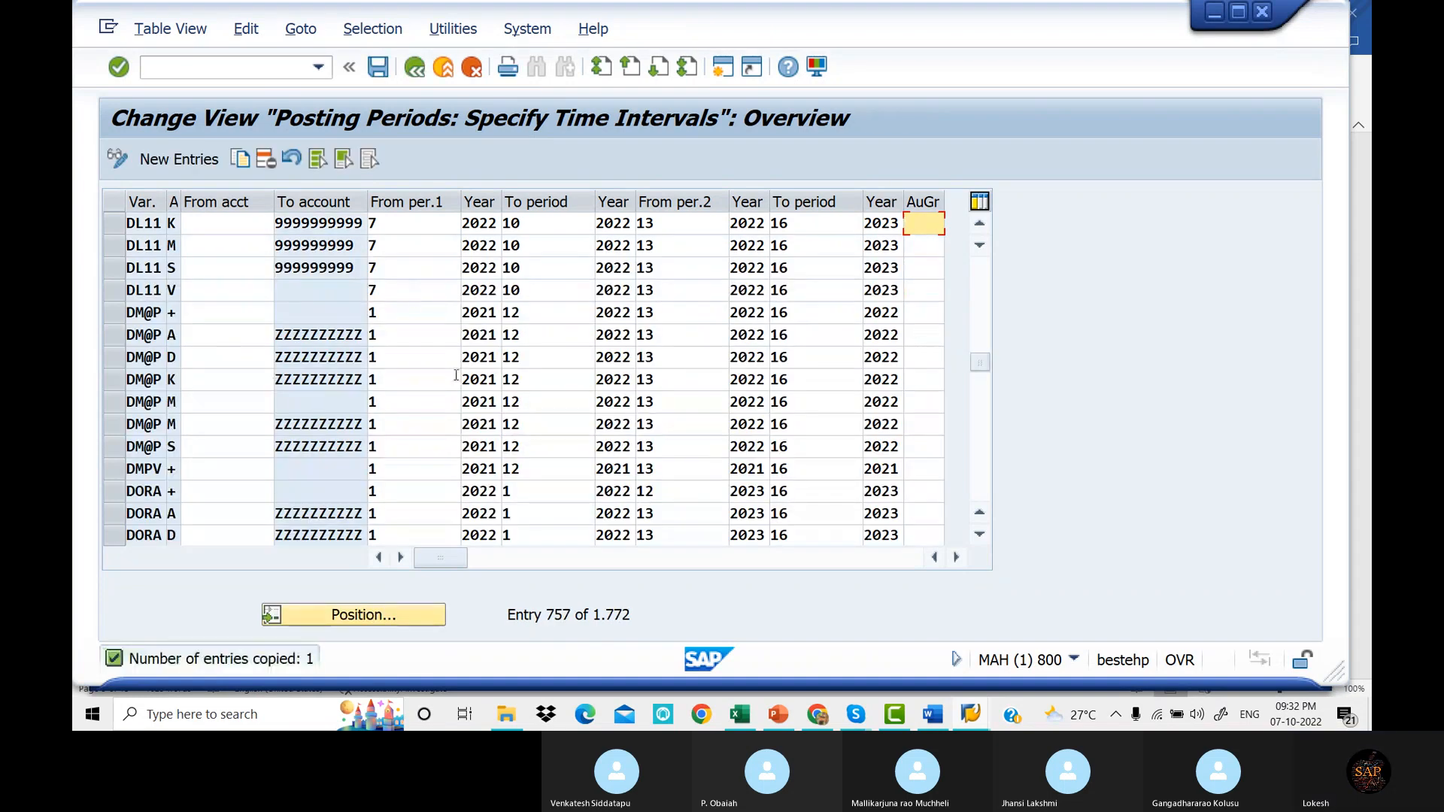
pyautogui.click(377, 70)
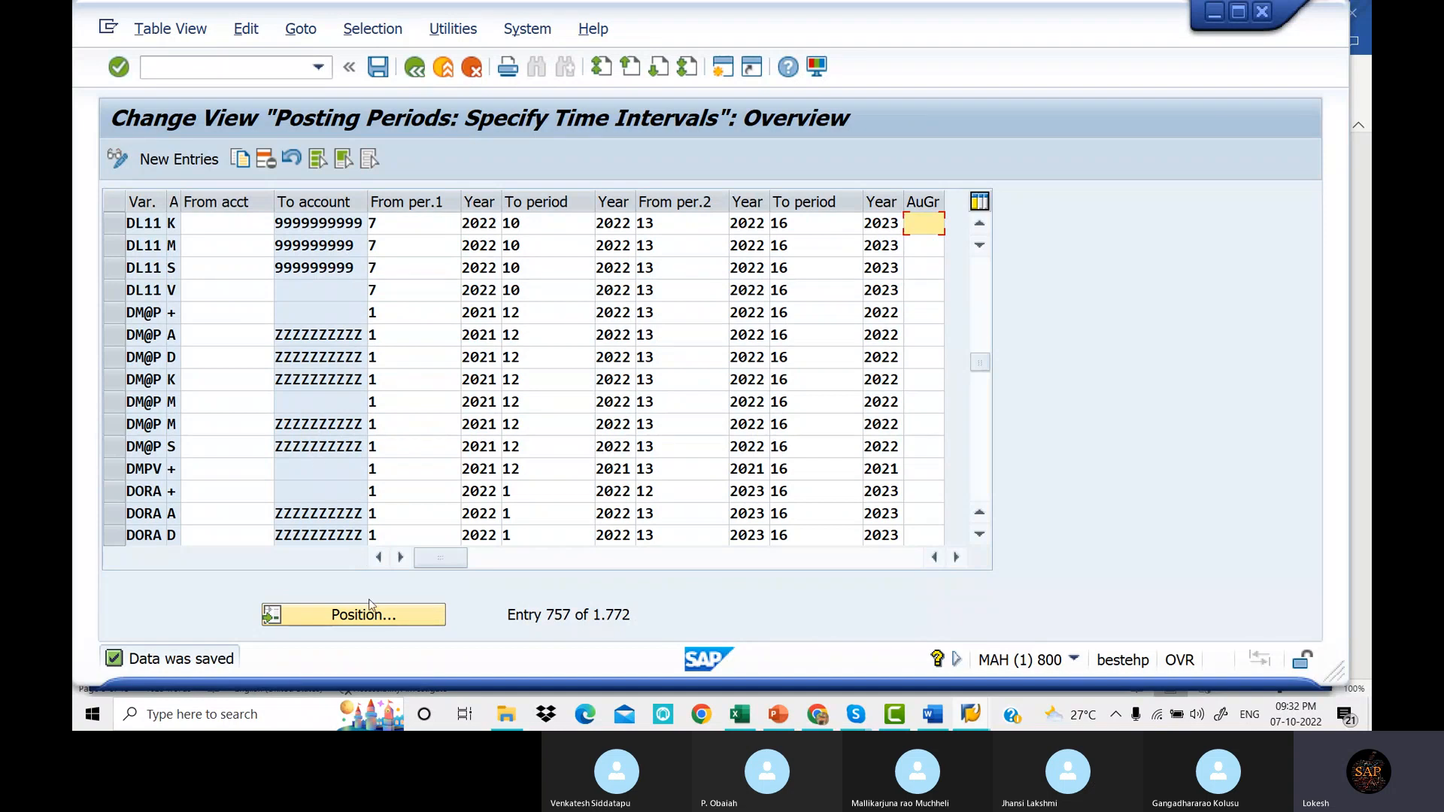
# Position the posting periods overview at variant DL11 to review its entries.
pyautogui.click(374, 617)
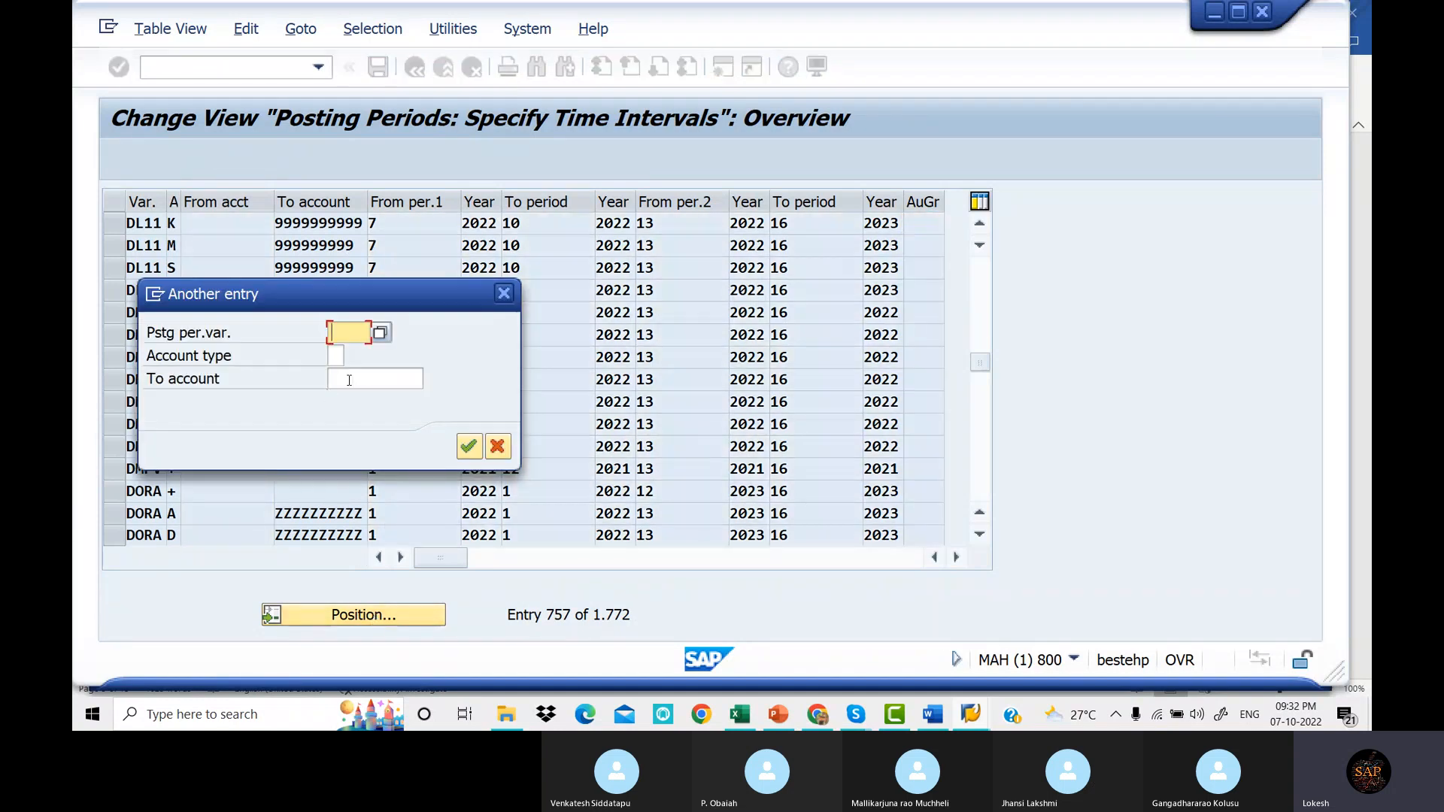
pyautogui.write('DL')
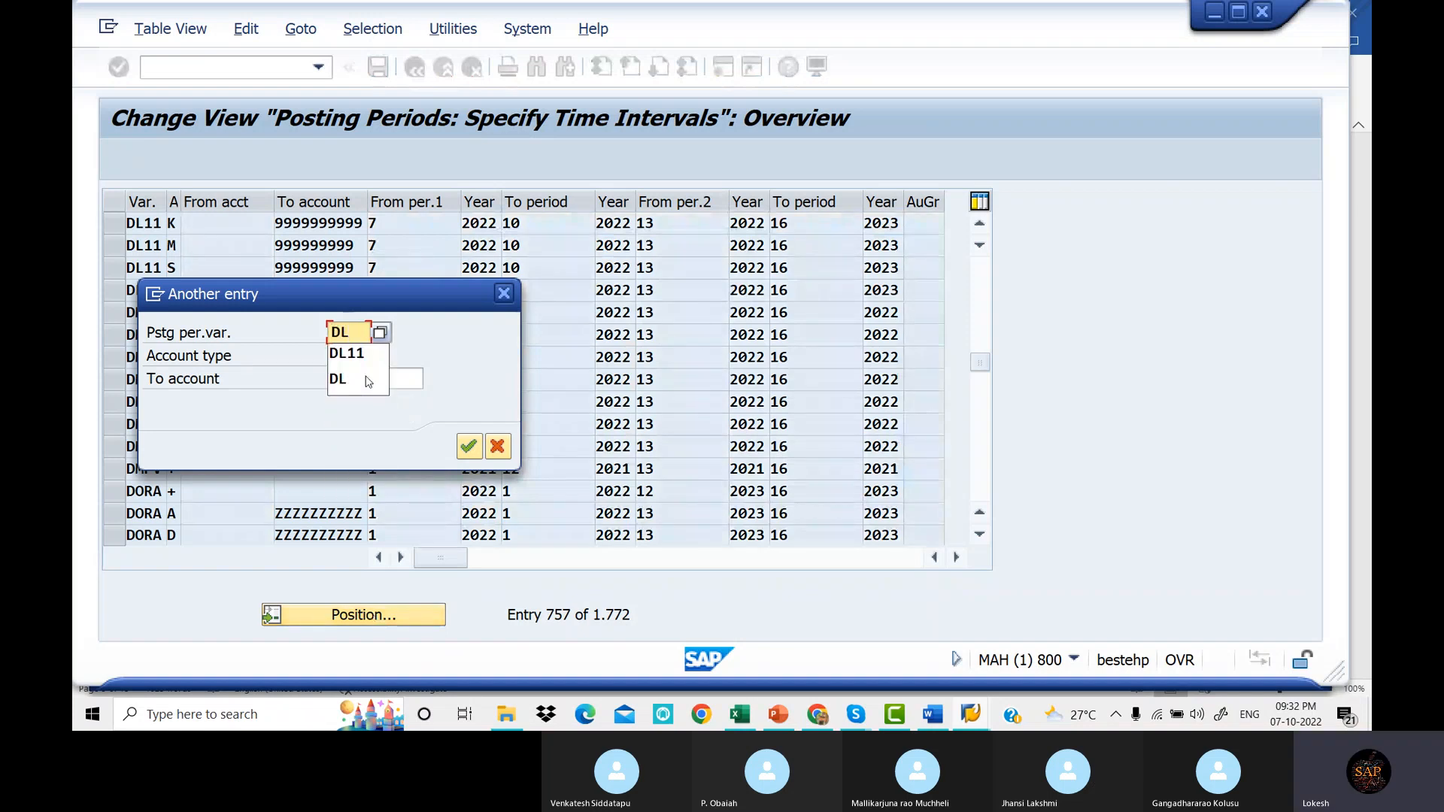
pyautogui.press('Down')
pyautogui.press('Return')
pyautogui.press('Return')
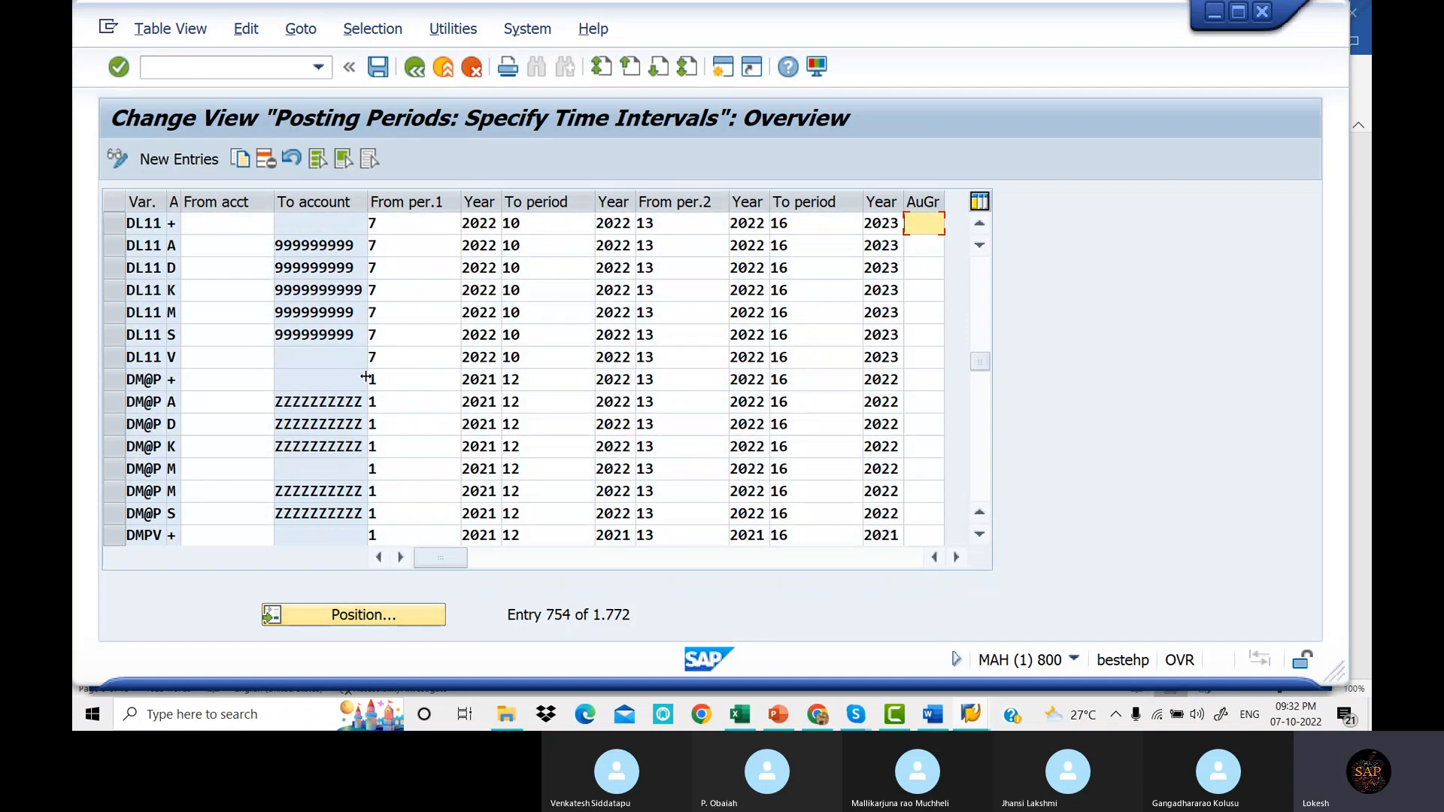
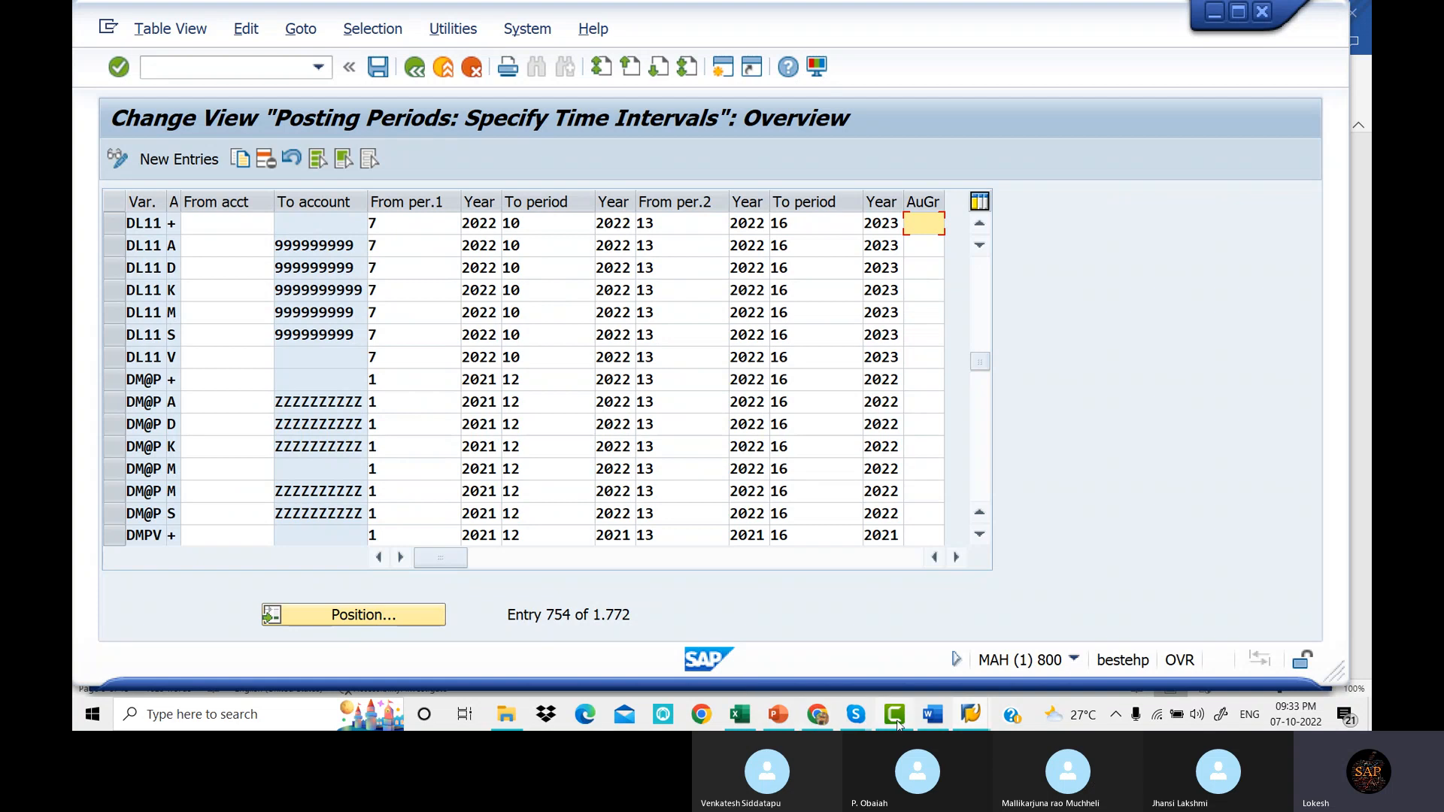
# Switch to the Word configuration notes and review the sections on OB52 and assigning the posting period variant to the company code.
pyautogui.click(934, 713)
pyautogui.scroll(-15, 728, 415)
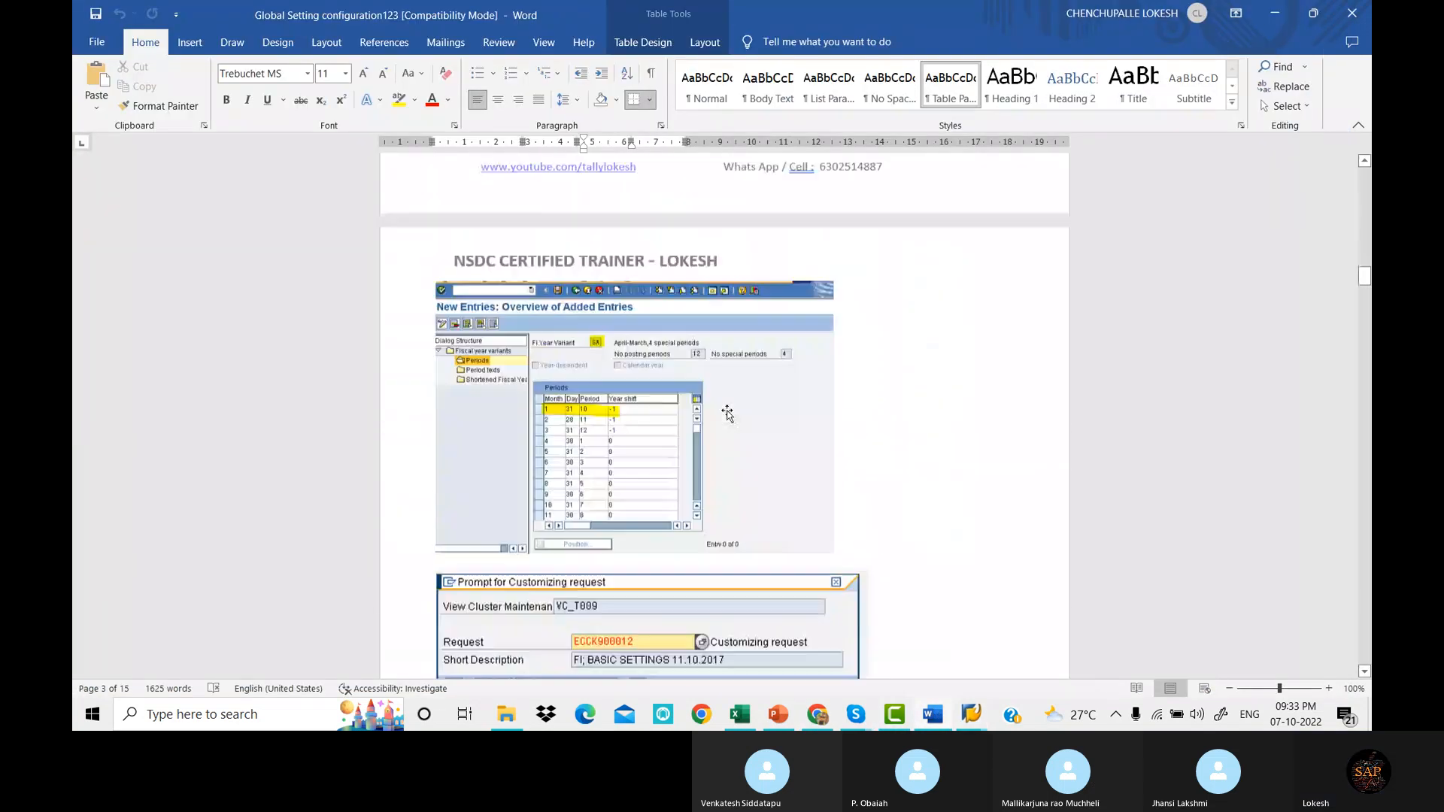
pyautogui.scroll(-20, 728, 415)
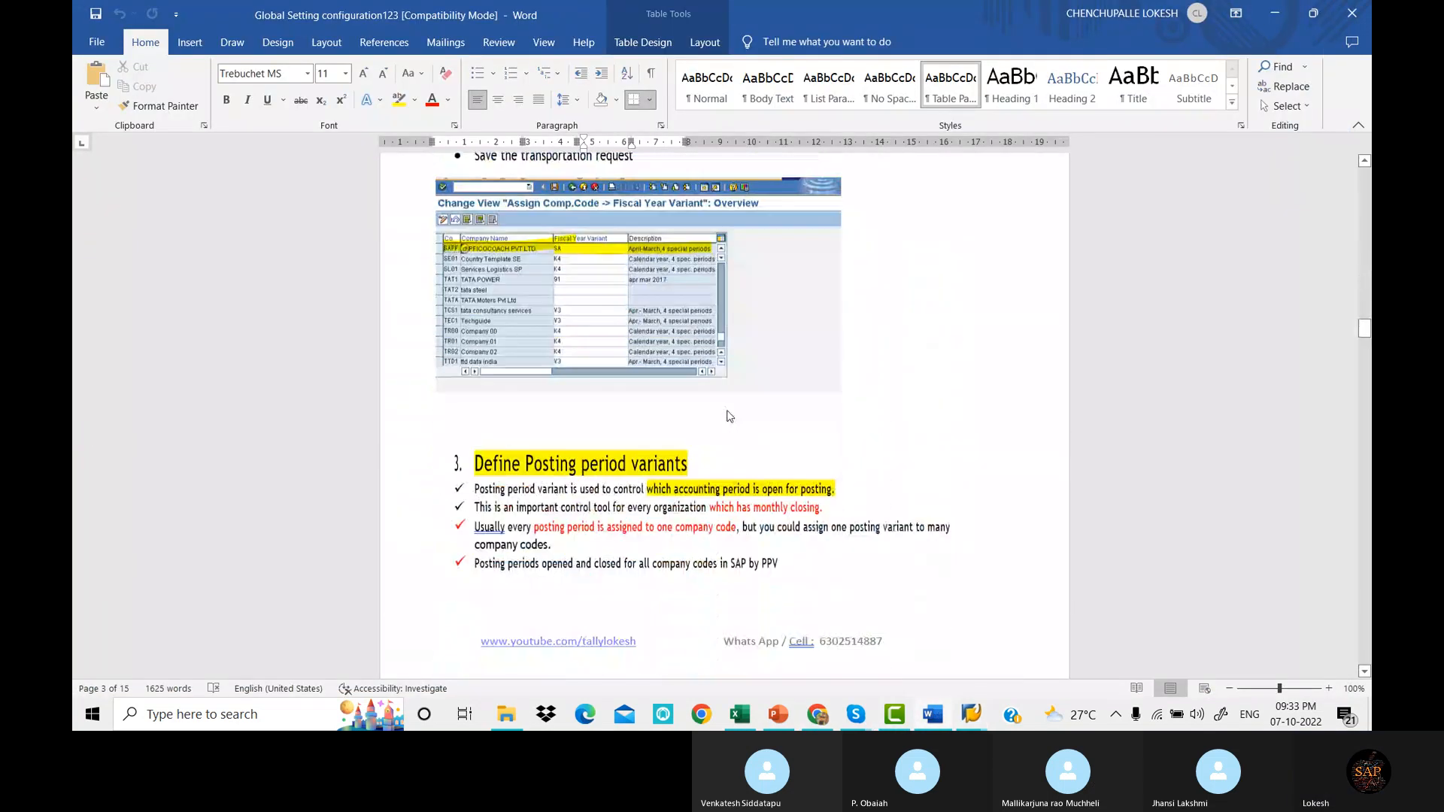
pyautogui.scroll(-20, 728, 415)
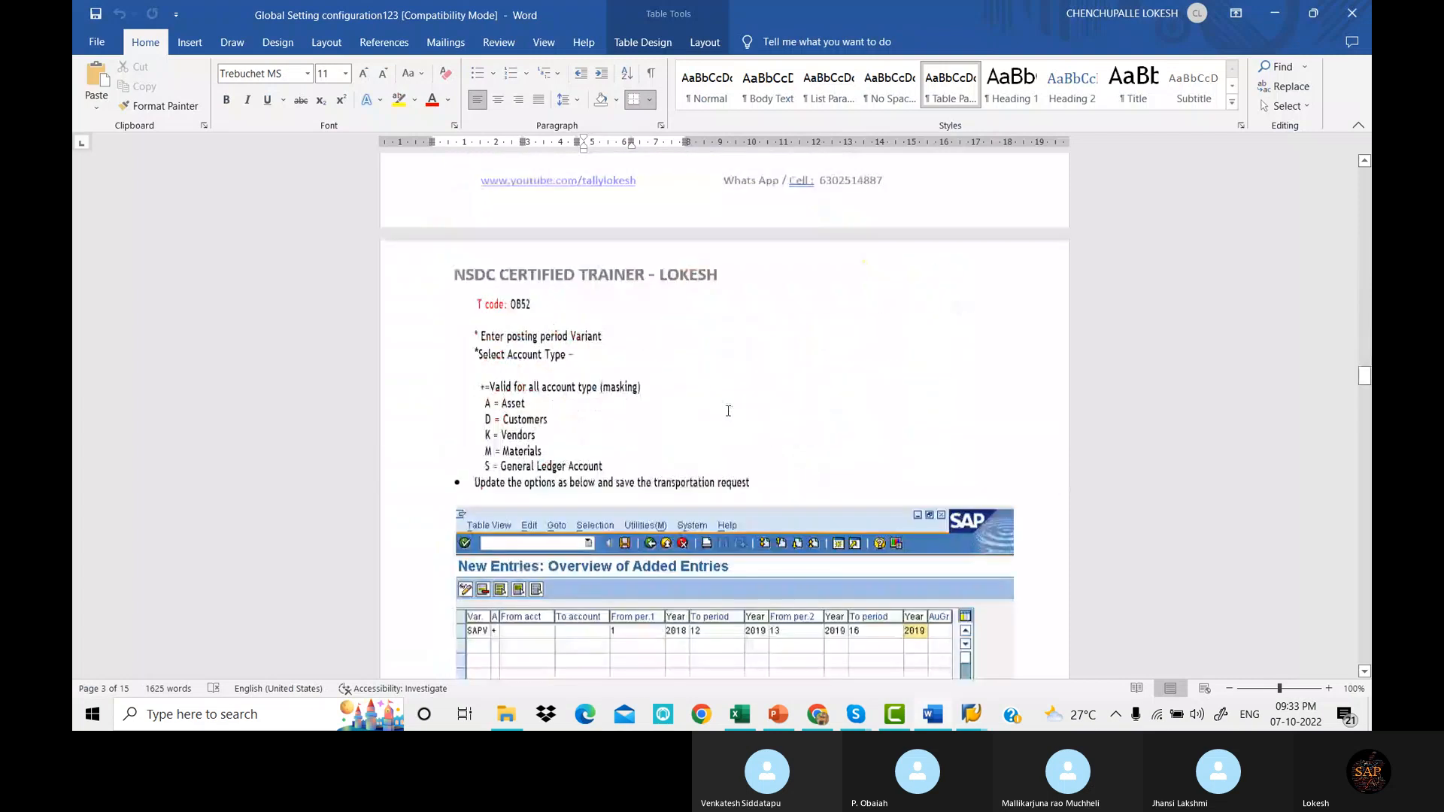
pyautogui.scroll(-5, 728, 412)
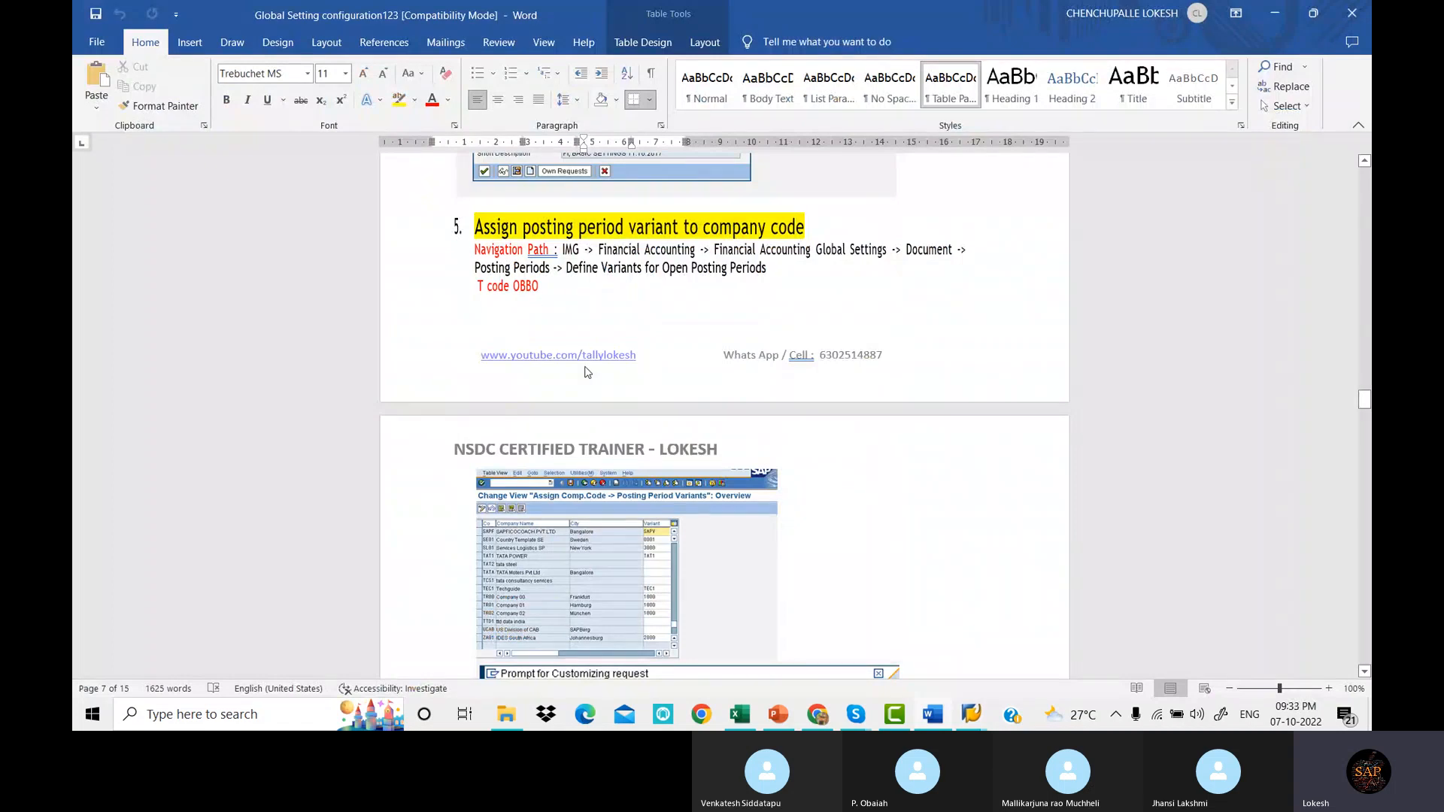
pyautogui.scroll(-3, 683, 506)
pyautogui.scroll(-2, 684, 507)
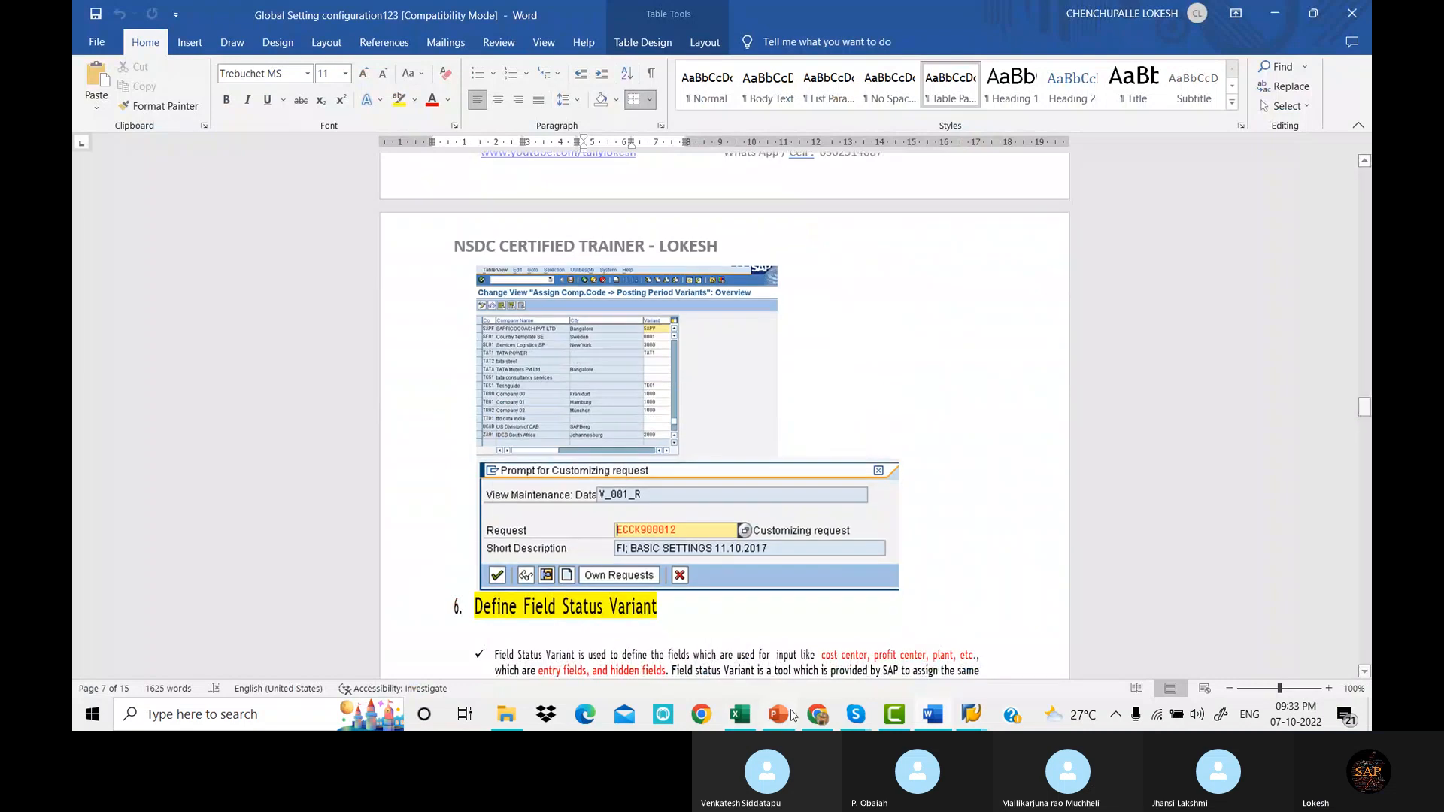
# Switch back to SAP and start transaction OBBO in the current session with /NOBBO.
pyautogui.moveTo(970, 713)
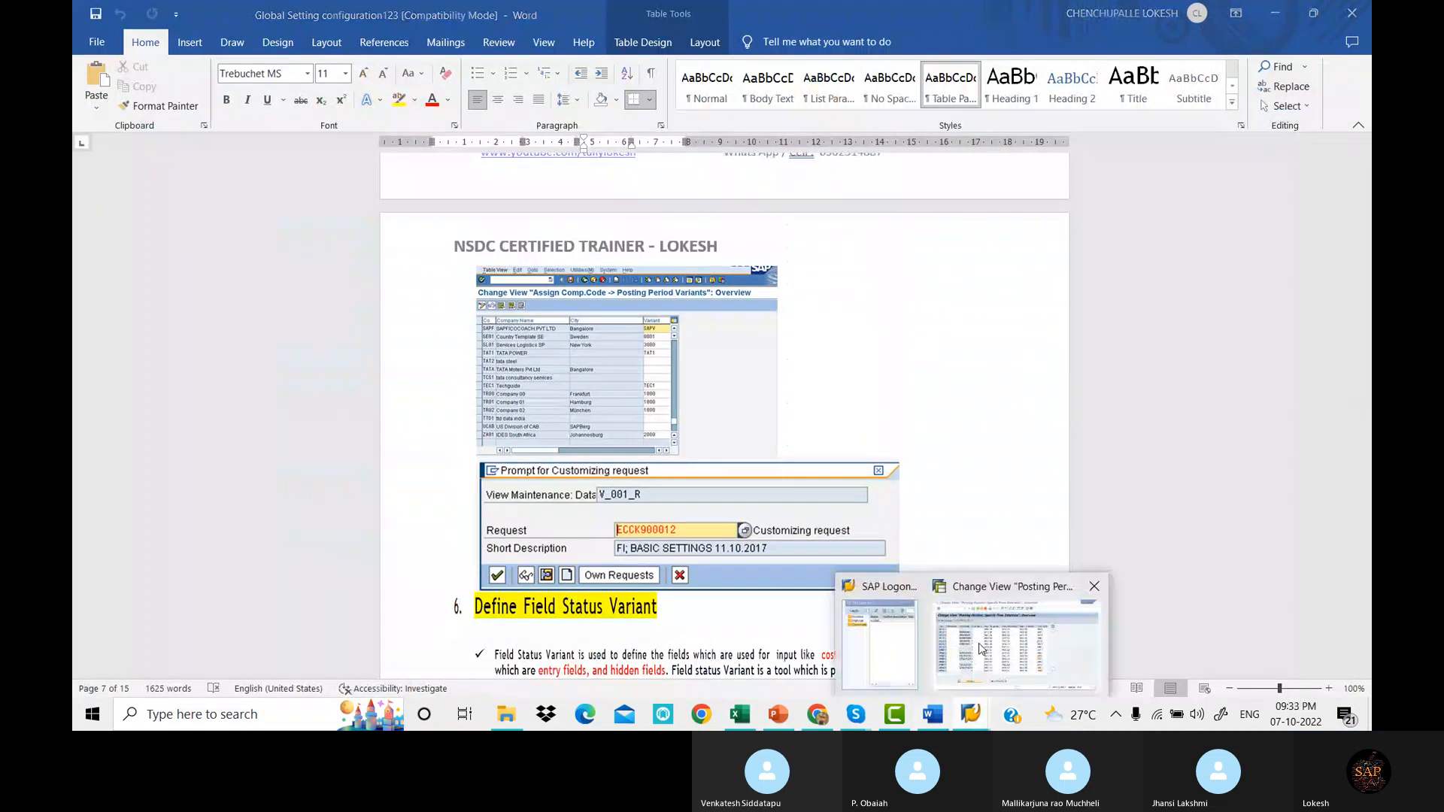
pyautogui.click(981, 648)
pyautogui.write('/')
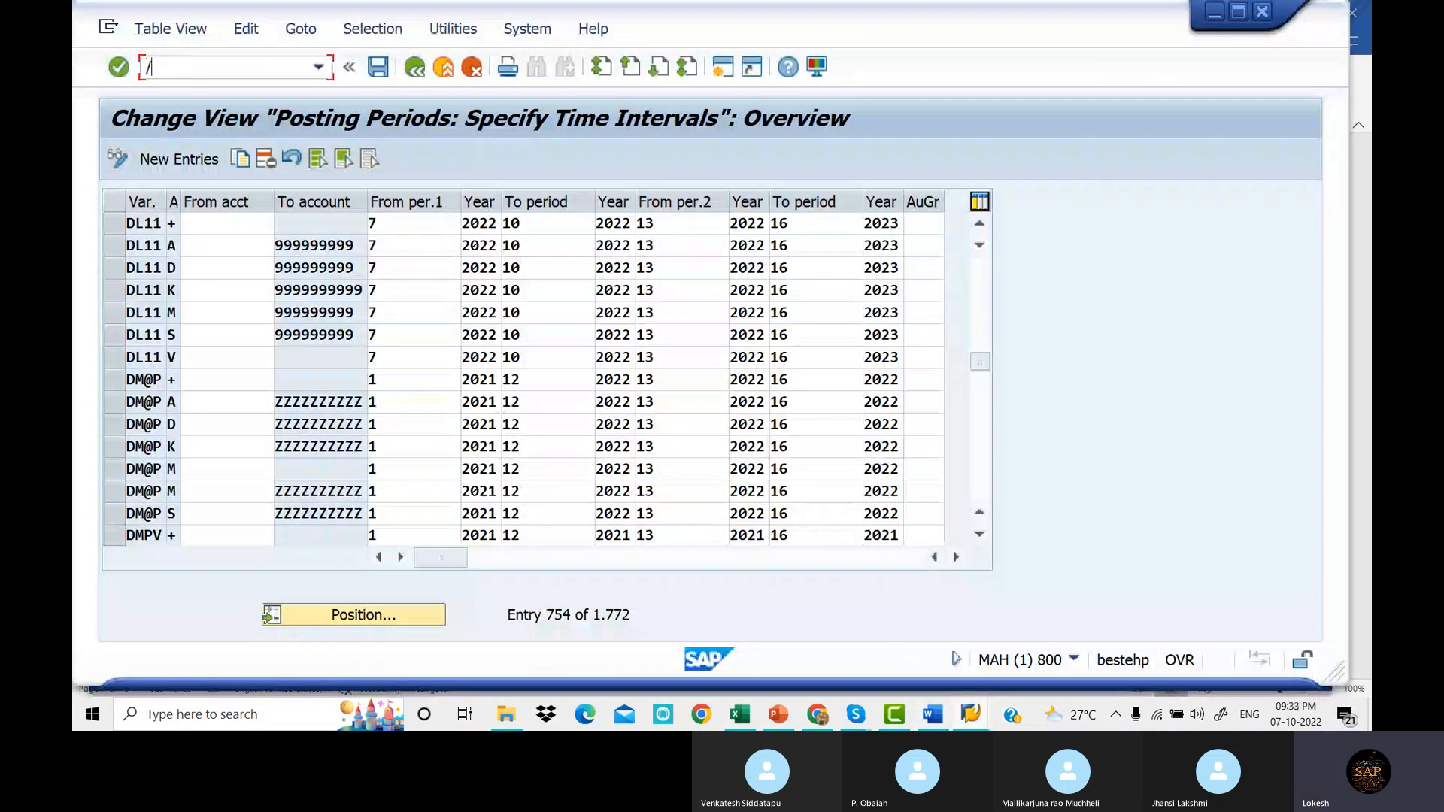
pyautogui.write('NOBBO')
pyautogui.press('Return')
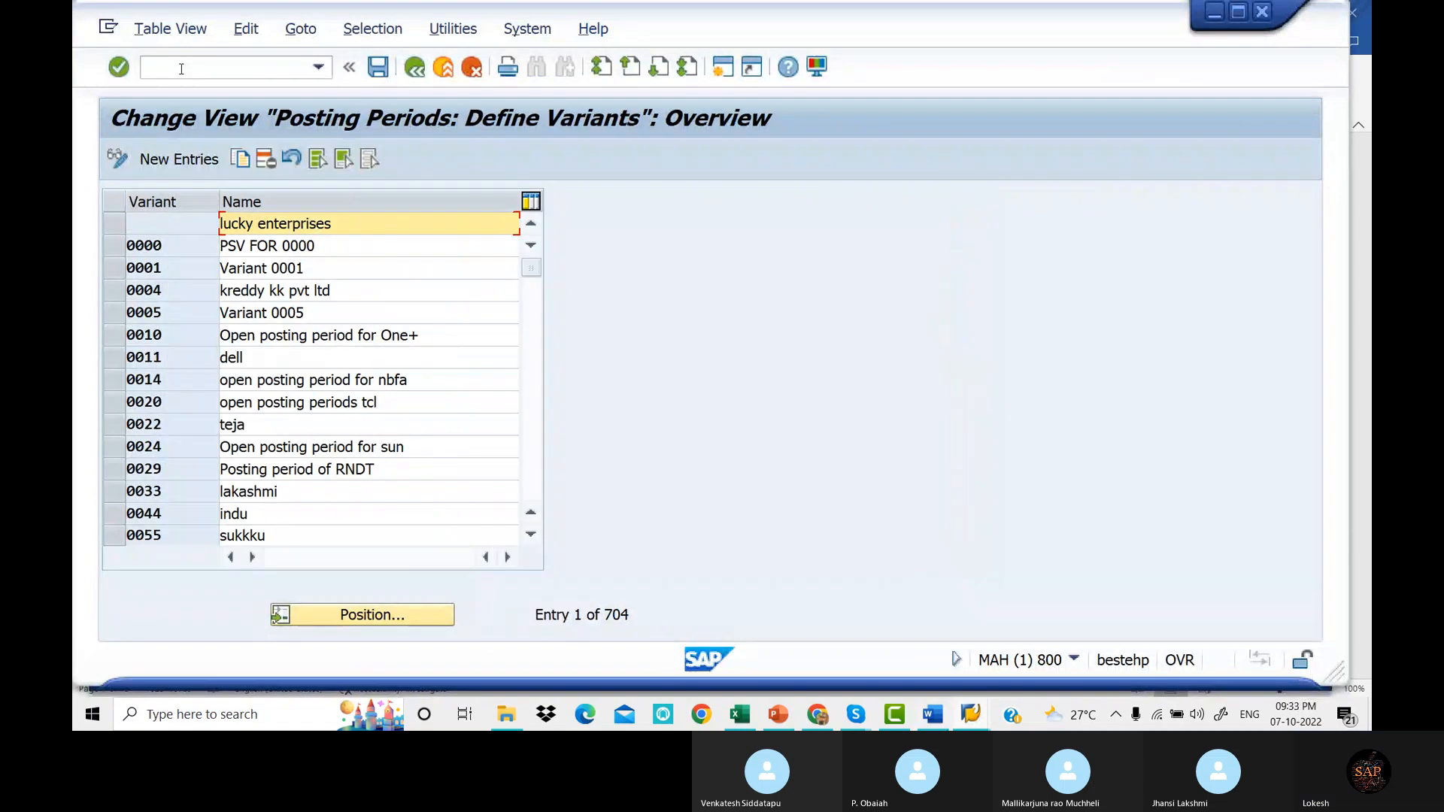
# Position the list of defined posting period variants at DL11.
pyautogui.click(387, 615)
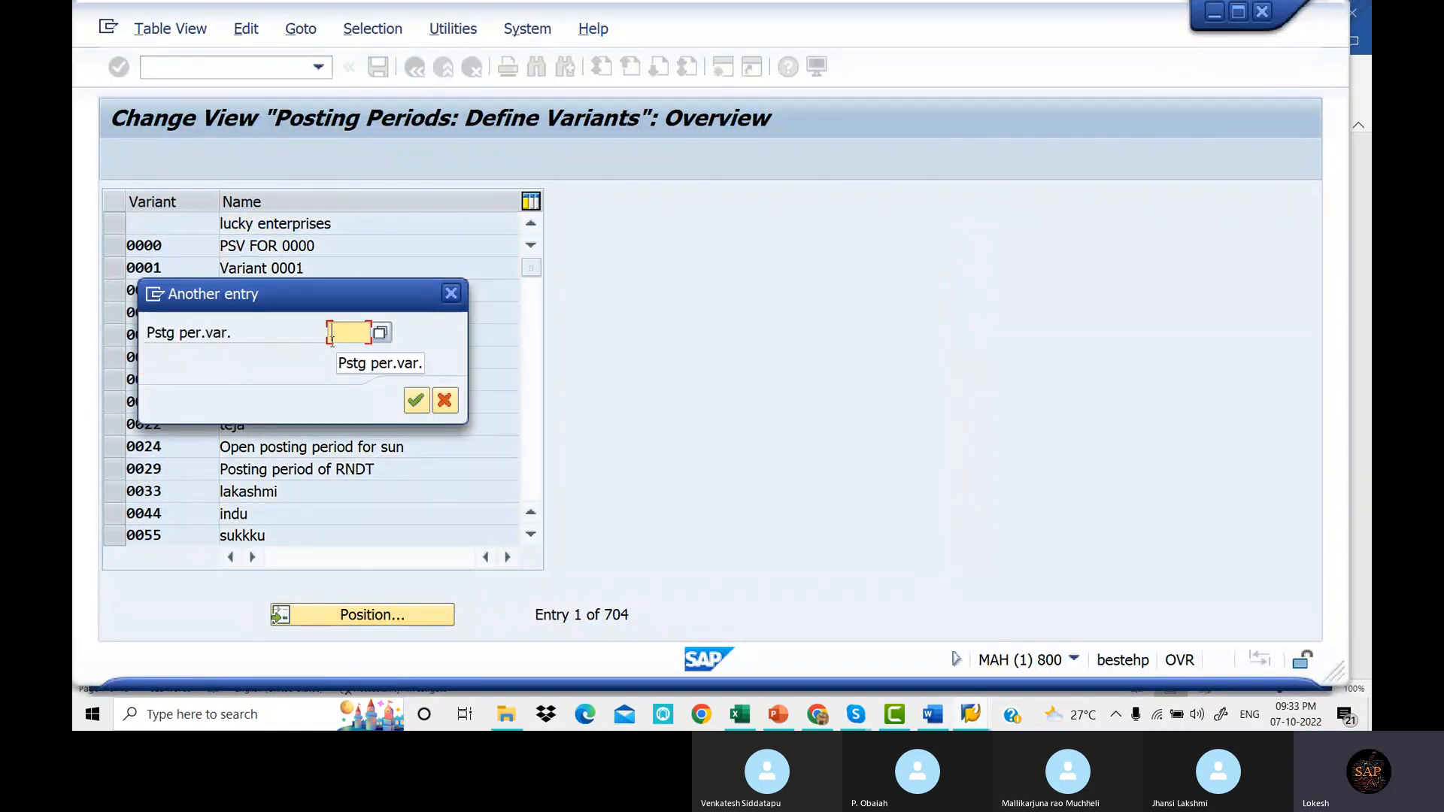
pyautogui.write('DL')
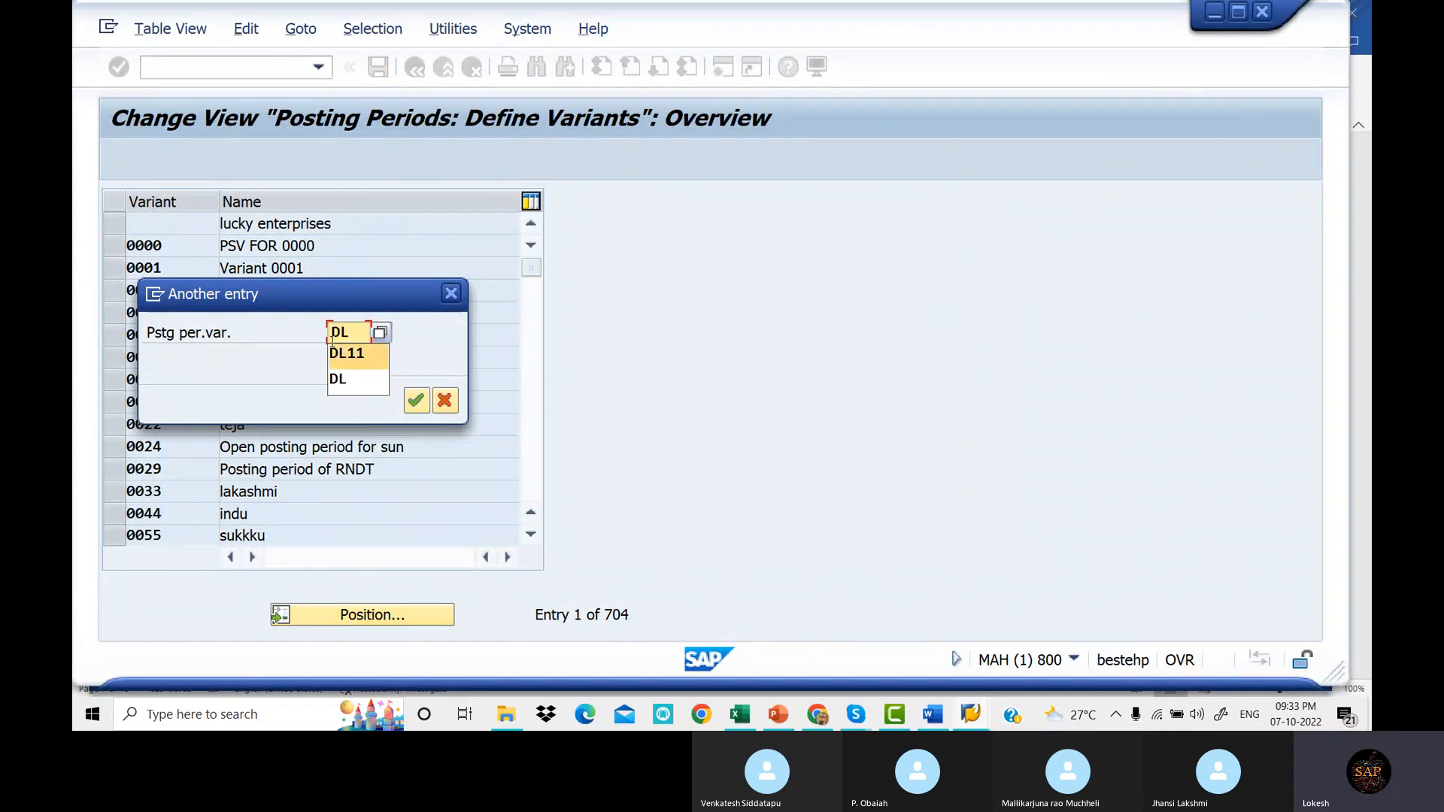
pyautogui.click(331, 347)
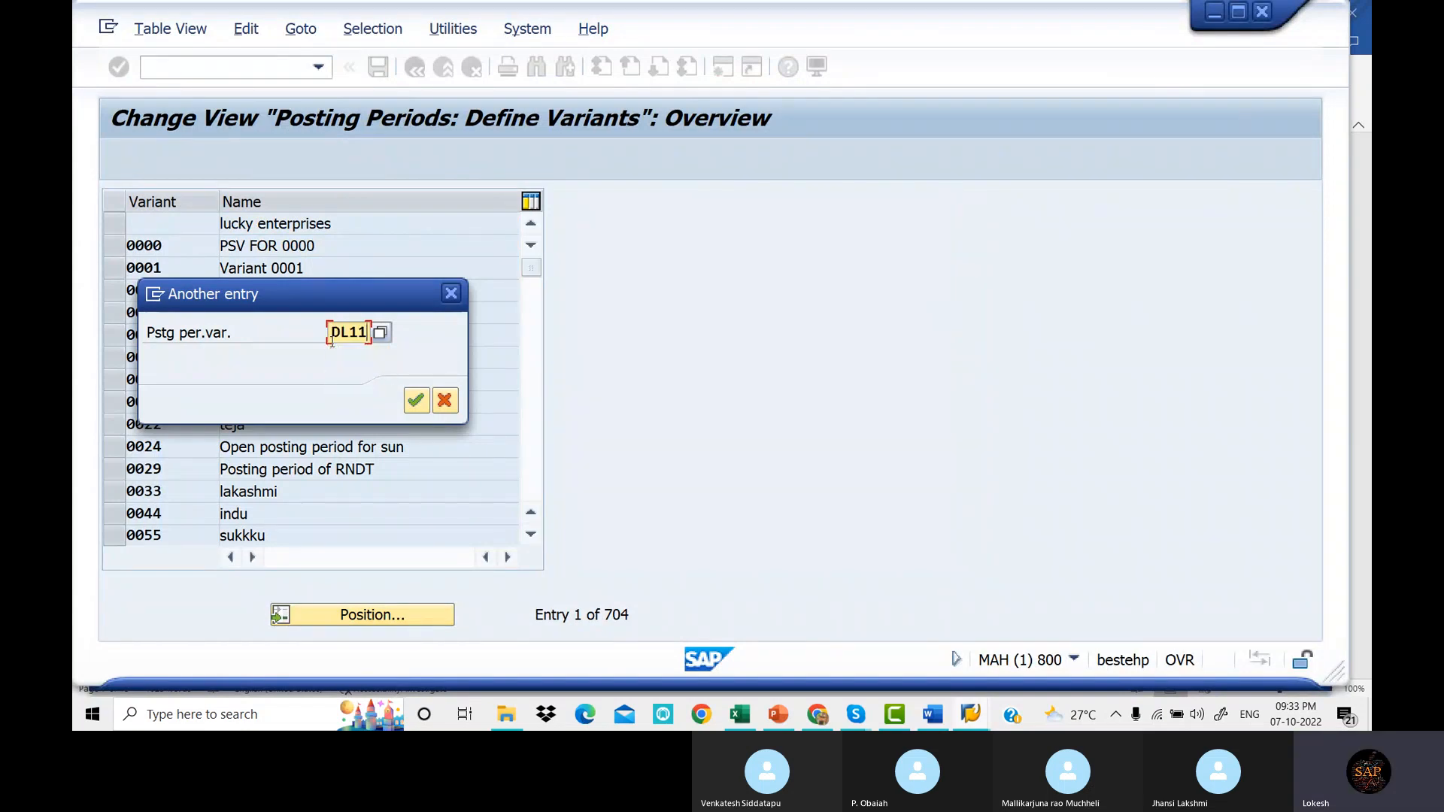
pyautogui.click(423, 407)
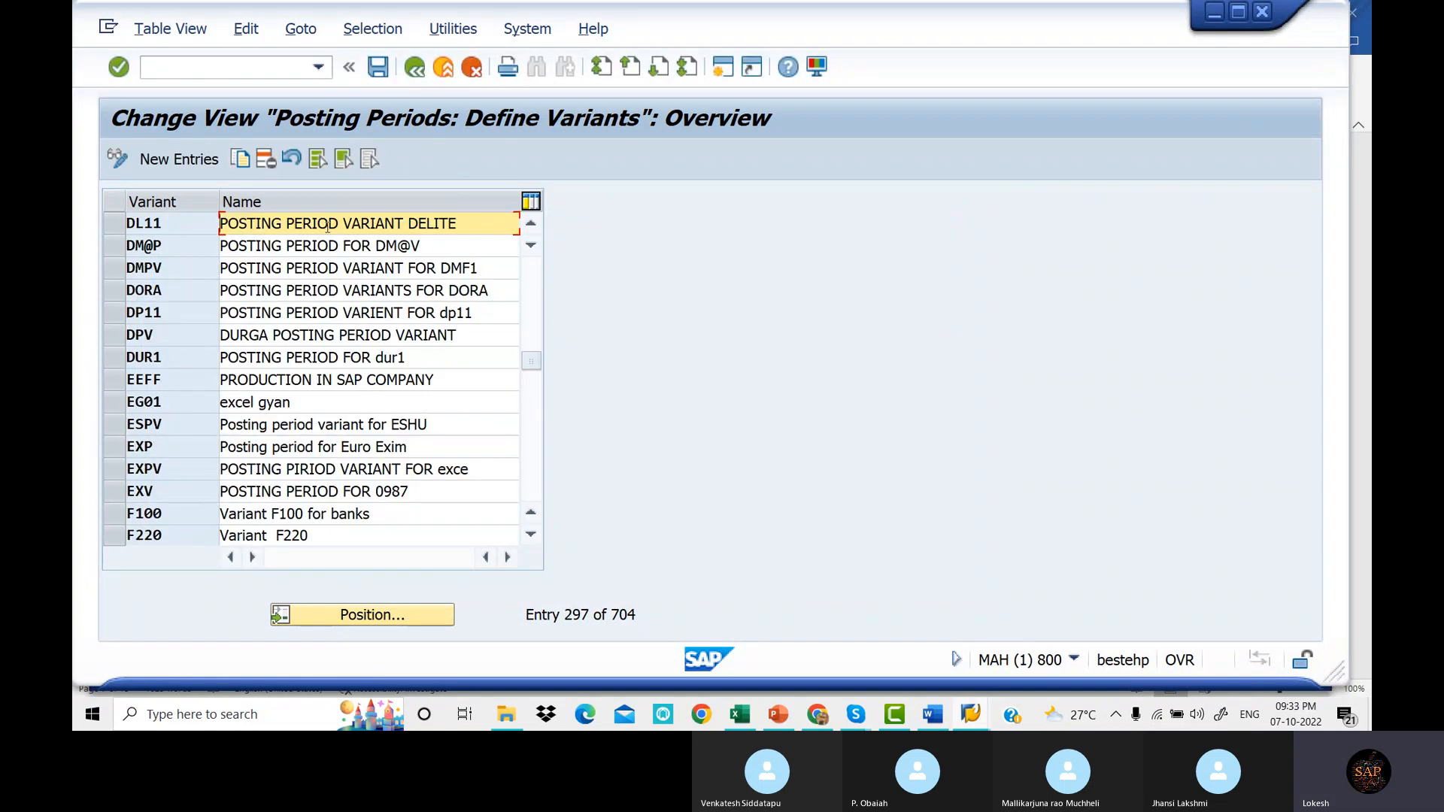
# Leave the posting period variants list and return to SAP Easy Access with /n.
pyautogui.click(197, 61)
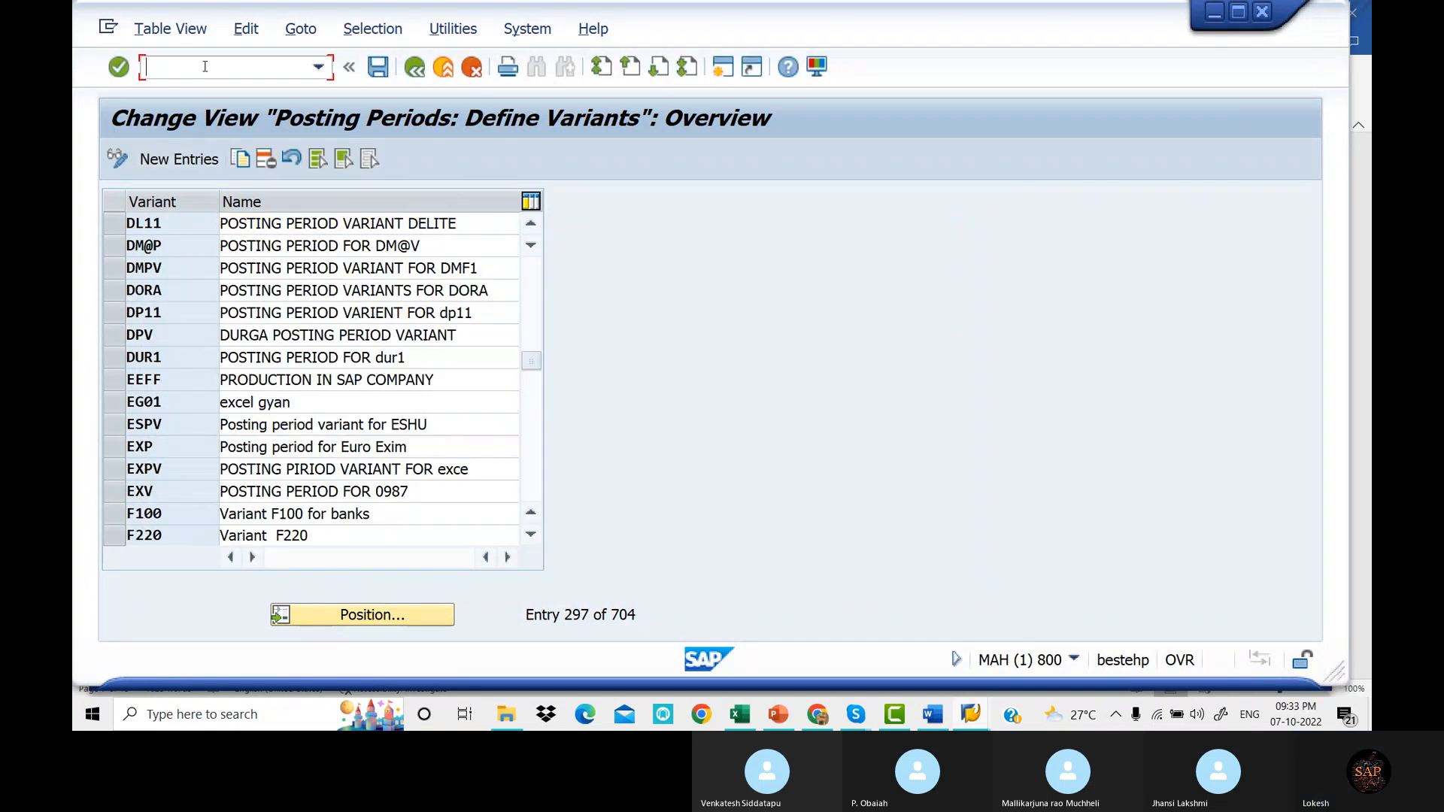
pyautogui.write('/n')
pyautogui.press('Return')
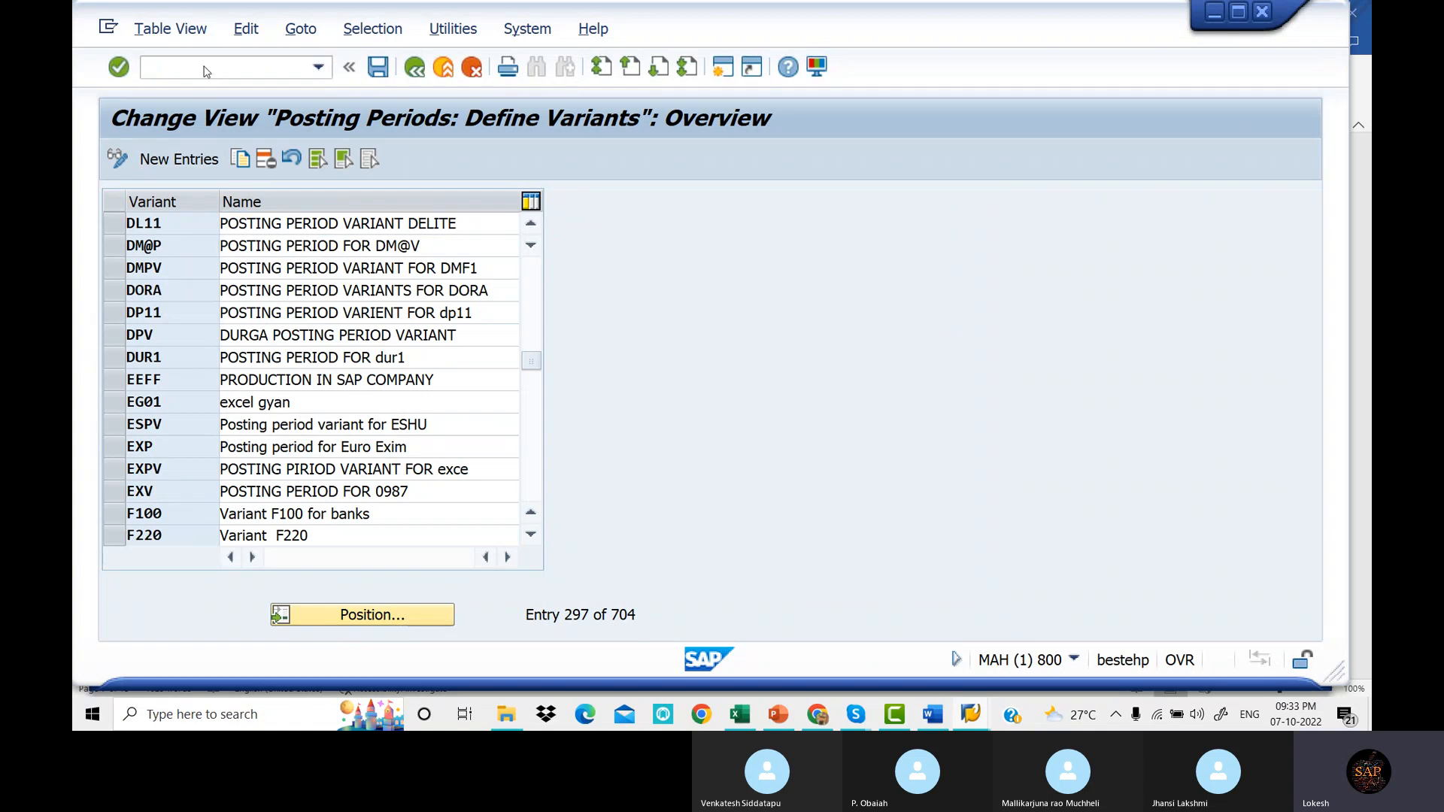
# Switch to the Word notes and review the Define Field Status Variant section, including its navigation path and transaction code.
pyautogui.click(932, 714)
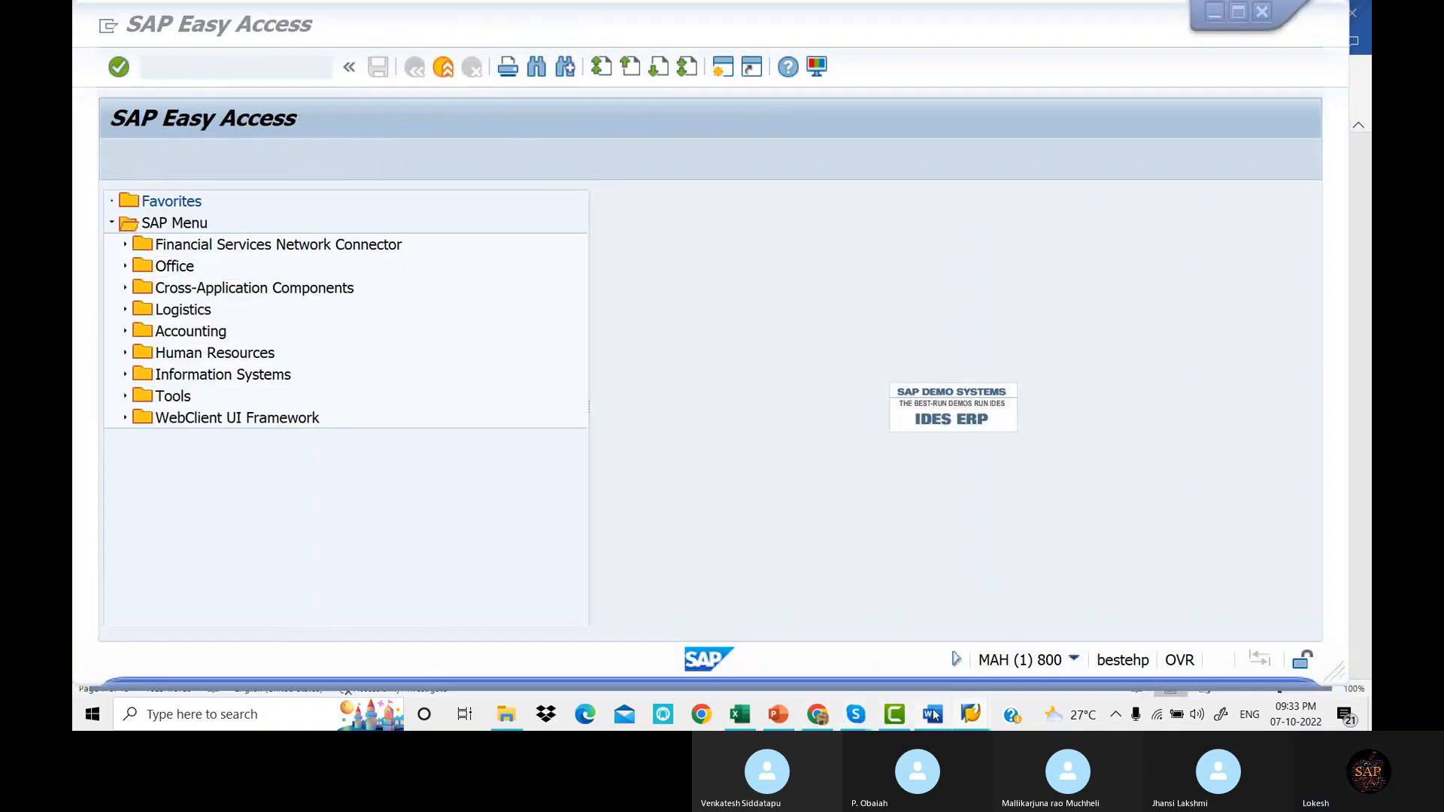
pyautogui.scroll(-1, 761, 535)
pyautogui.scroll(-3, 748, 455)
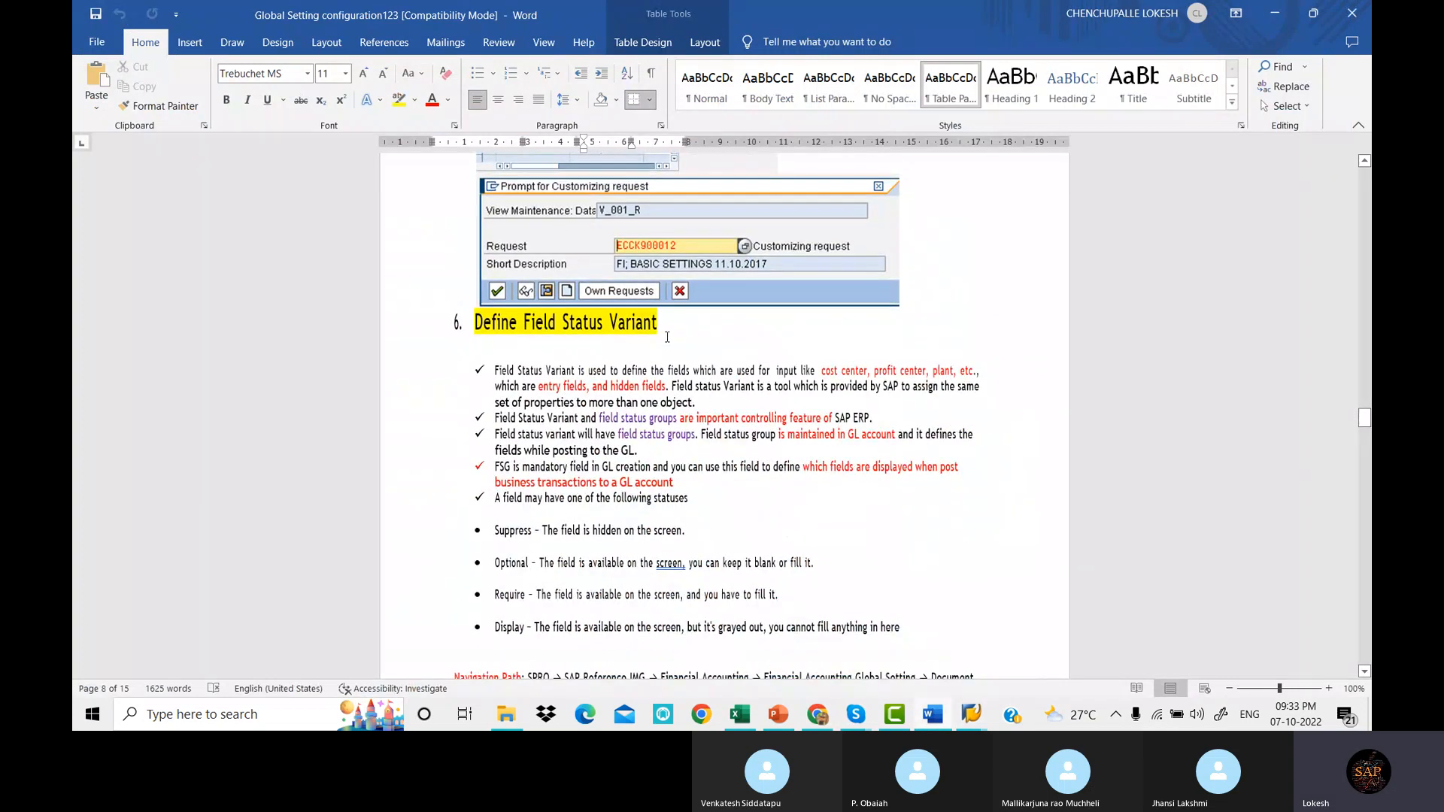
pyautogui.scroll(-4, 667, 336)
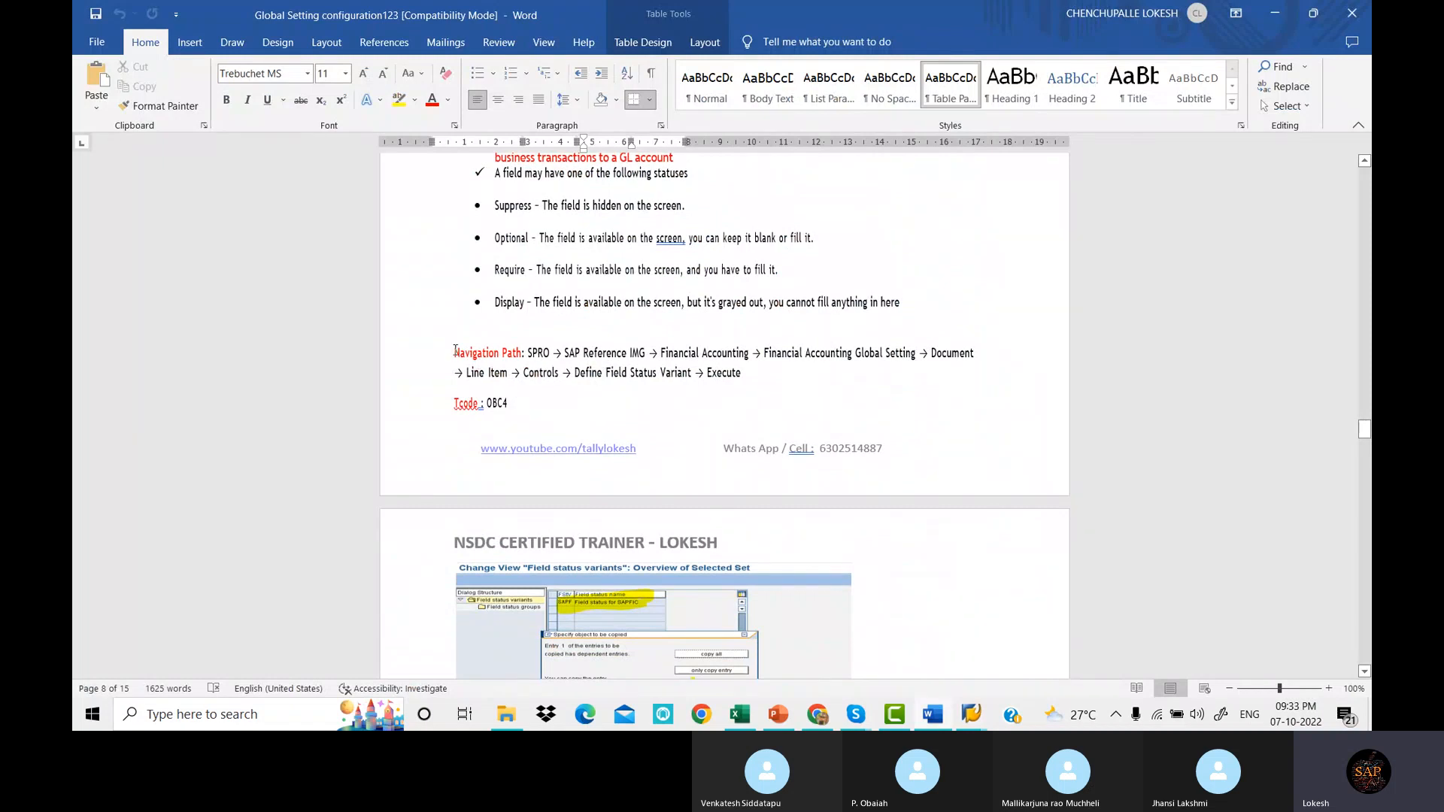
pyautogui.moveTo(454, 353); pyautogui.dragTo(753, 375)
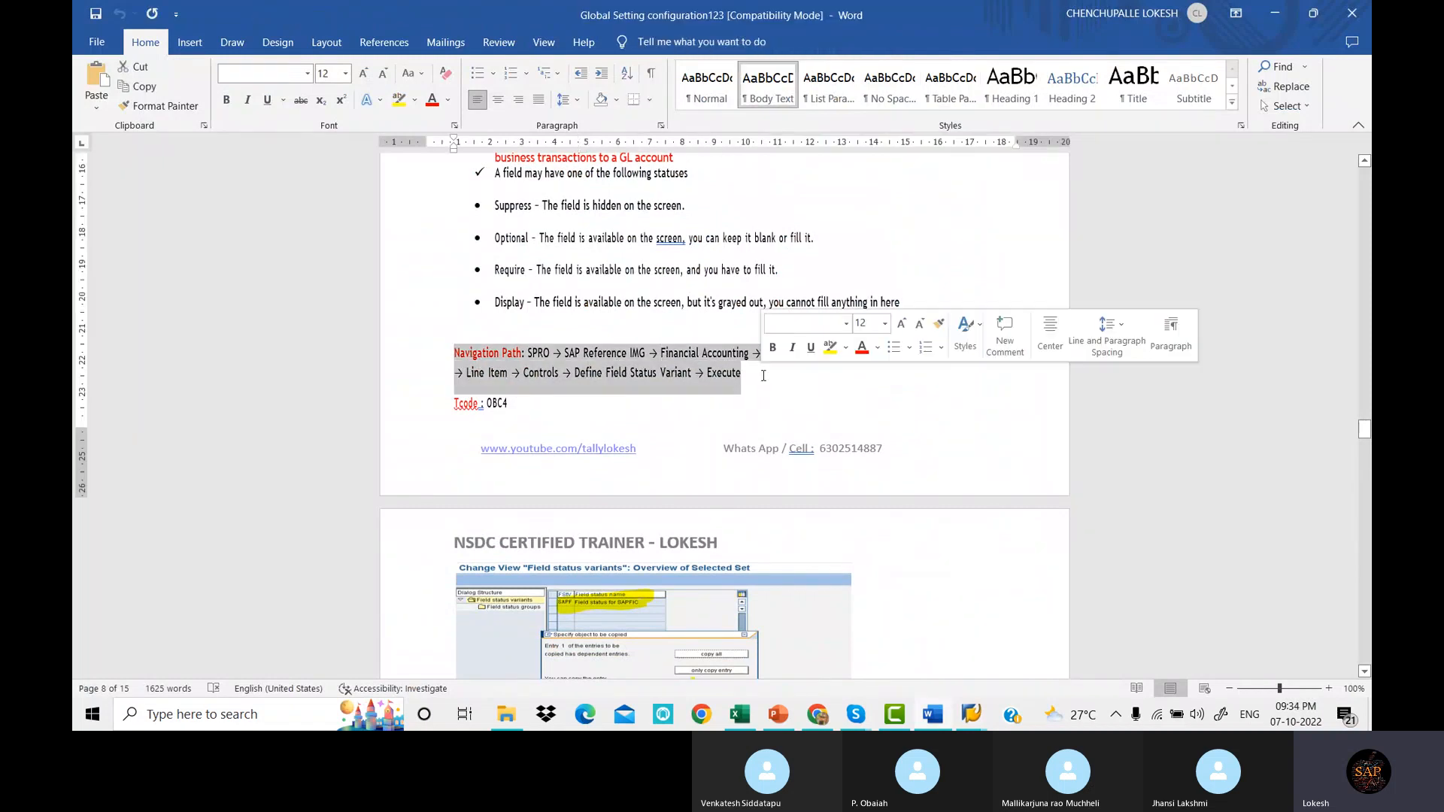
pyautogui.click(518, 404)
pyautogui.scroll(-3, 602, 410)
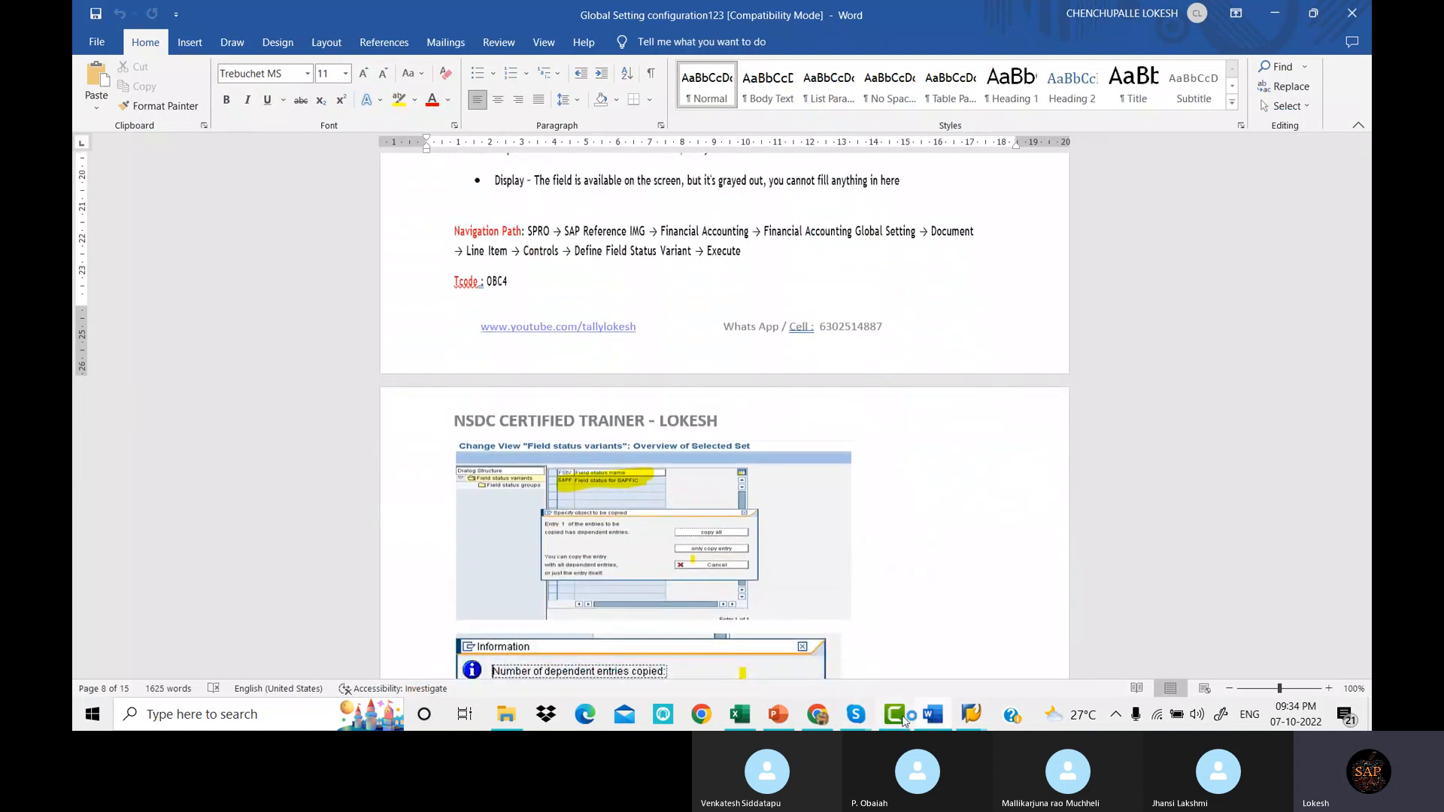
# Switch back to SAP and start transaction OBC4.
pyautogui.click(970, 717)
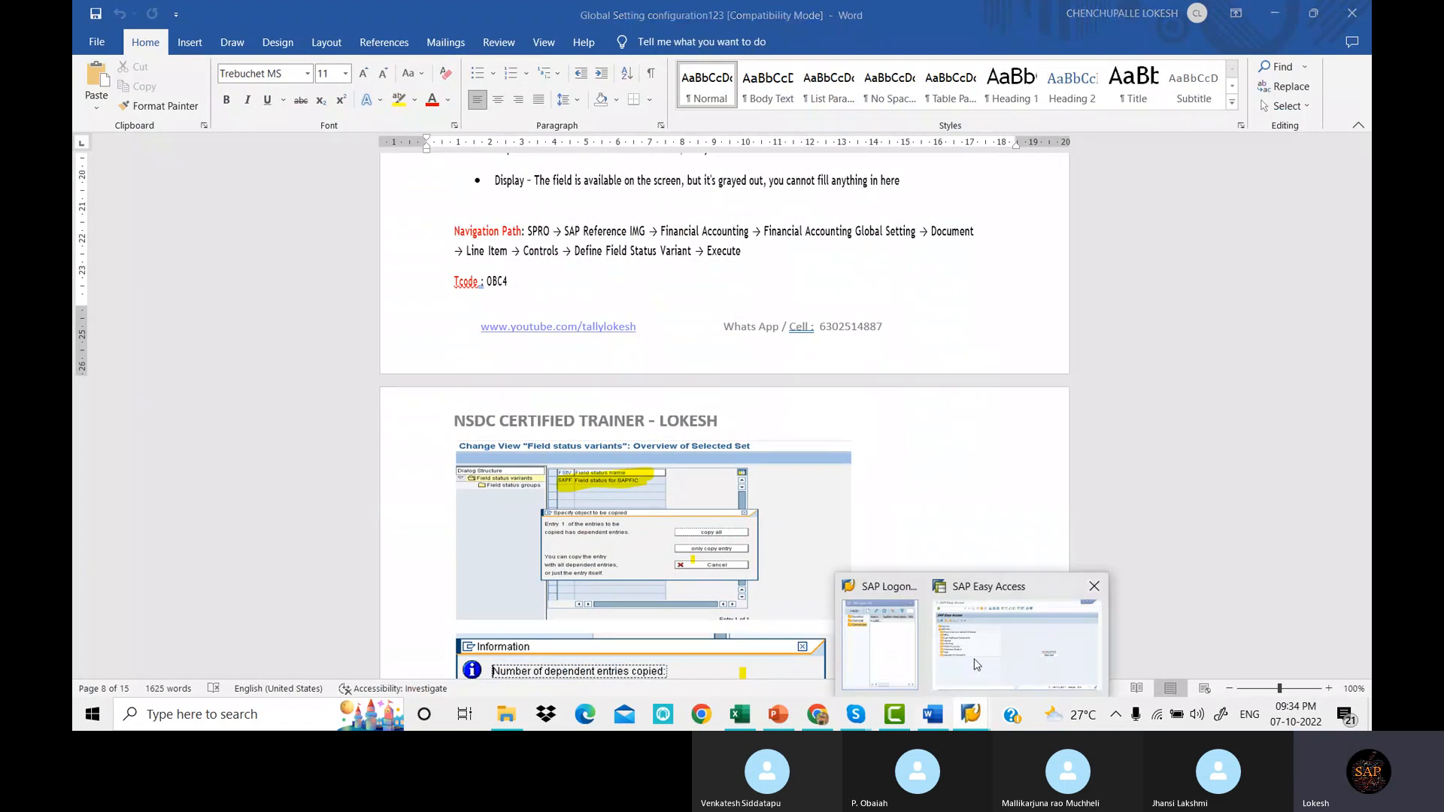
pyautogui.click(1015, 646)
pyautogui.write('OB')
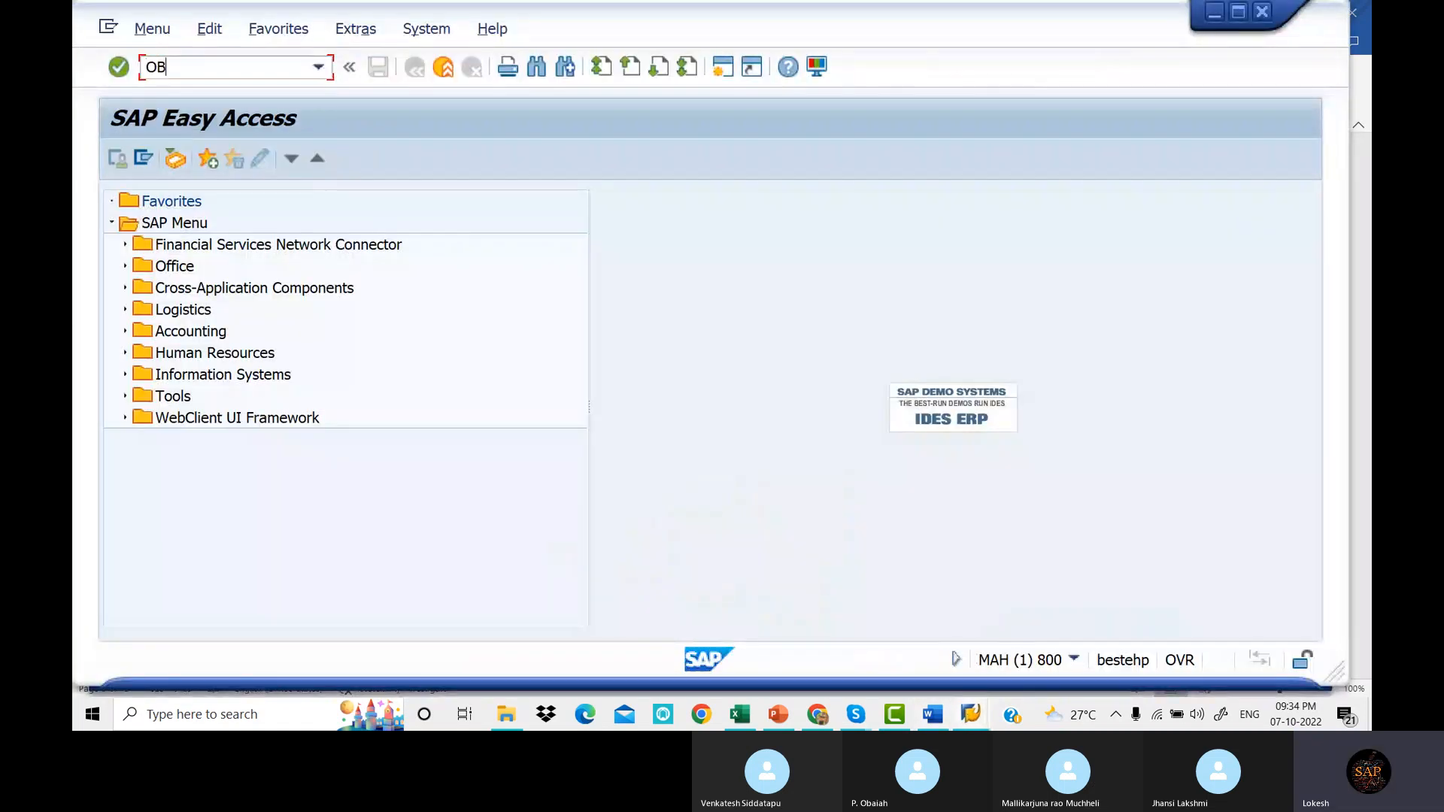
pyautogui.write('C4')
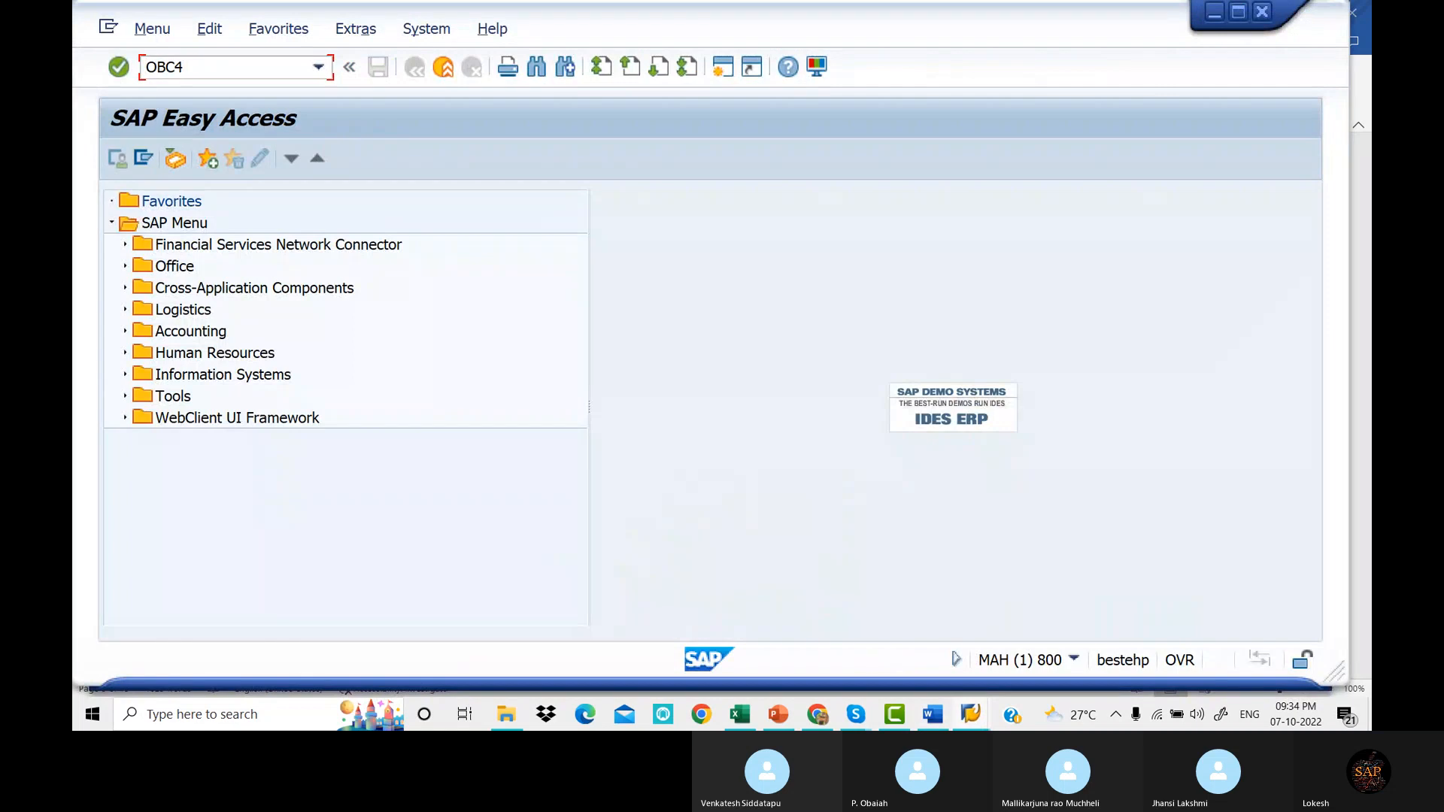
pyautogui.press('Return')
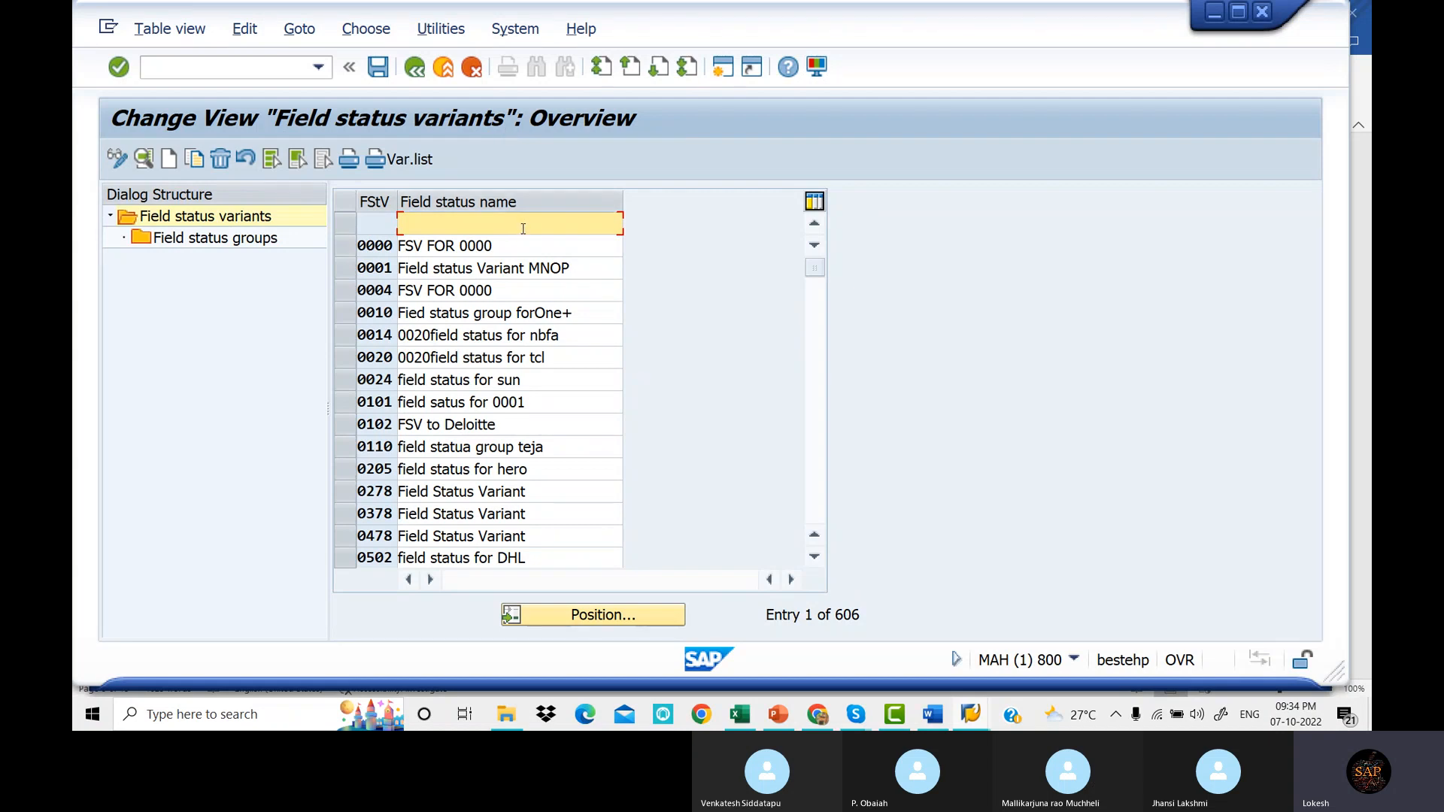
# Position the field status variants list at 0001 and start a copy of that variant.
pyautogui.click(599, 618)
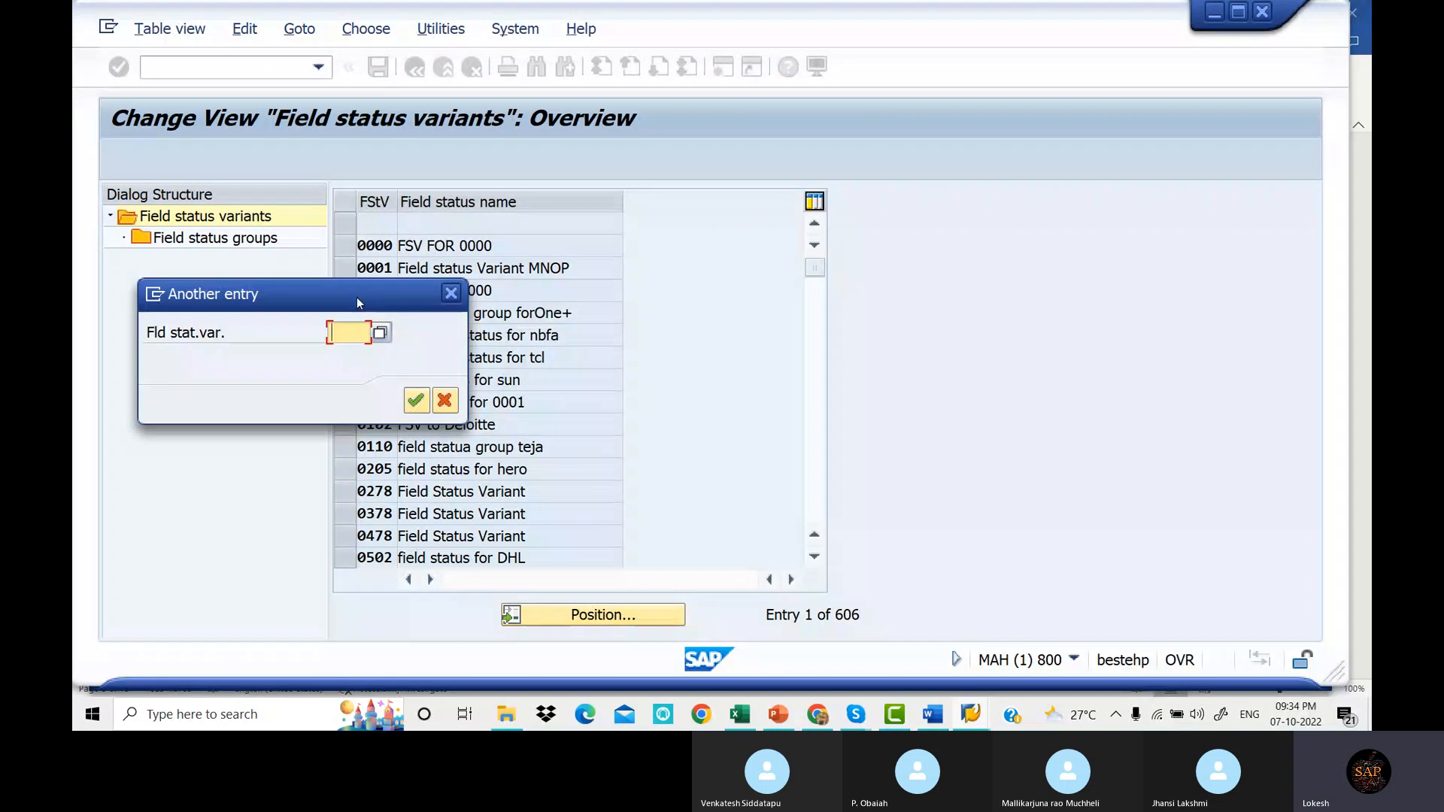
pyautogui.write('0001')
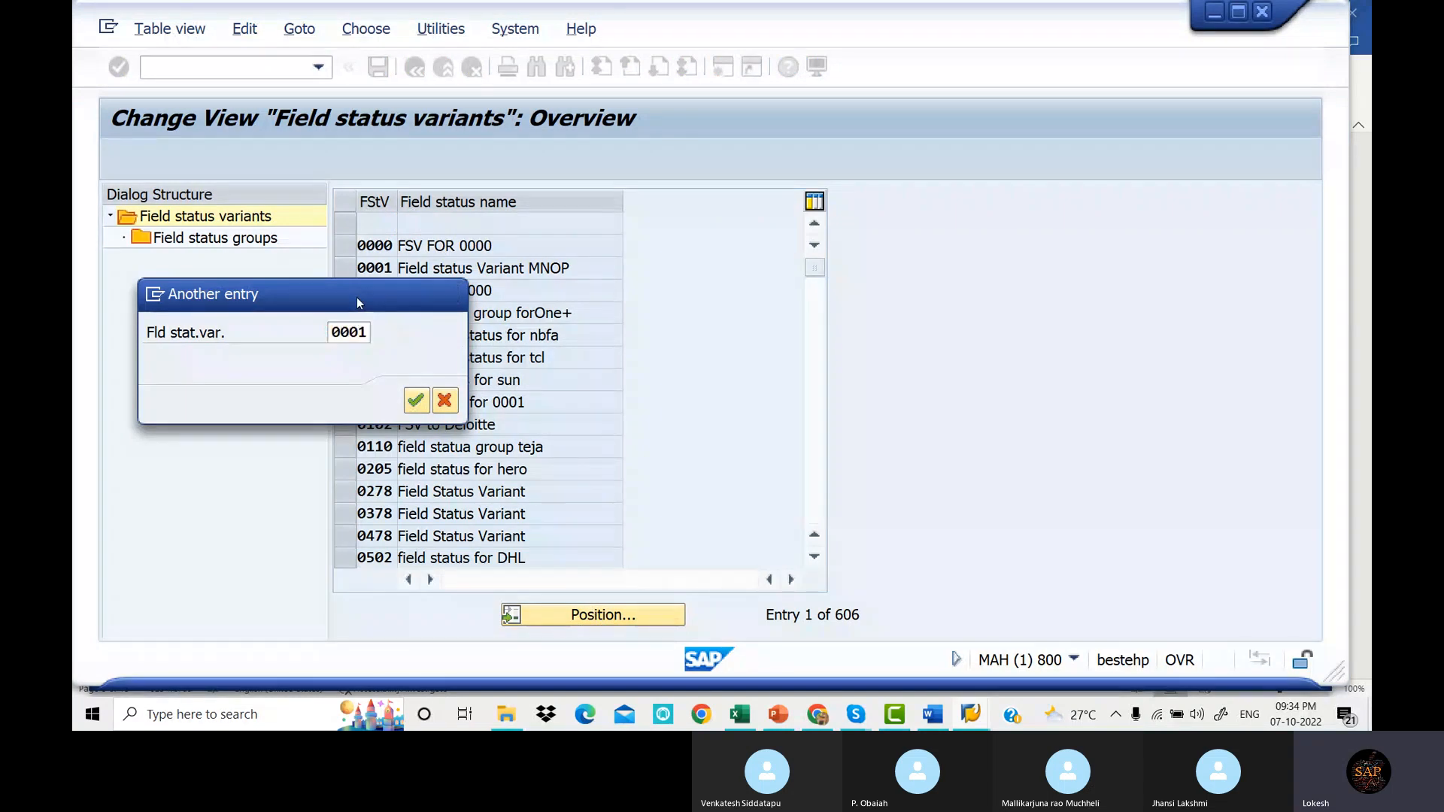
pyautogui.press('Return')
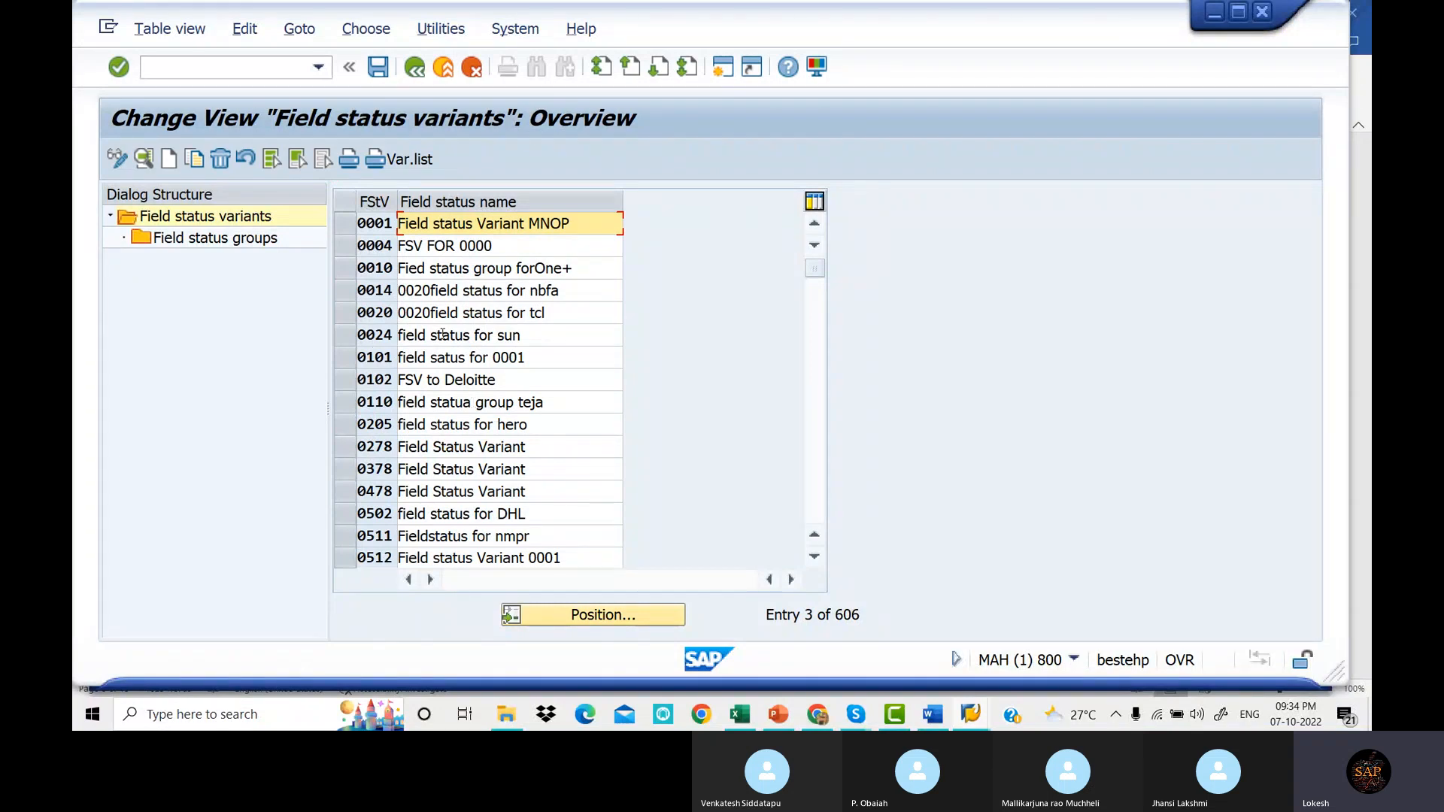
pyautogui.click(351, 229)
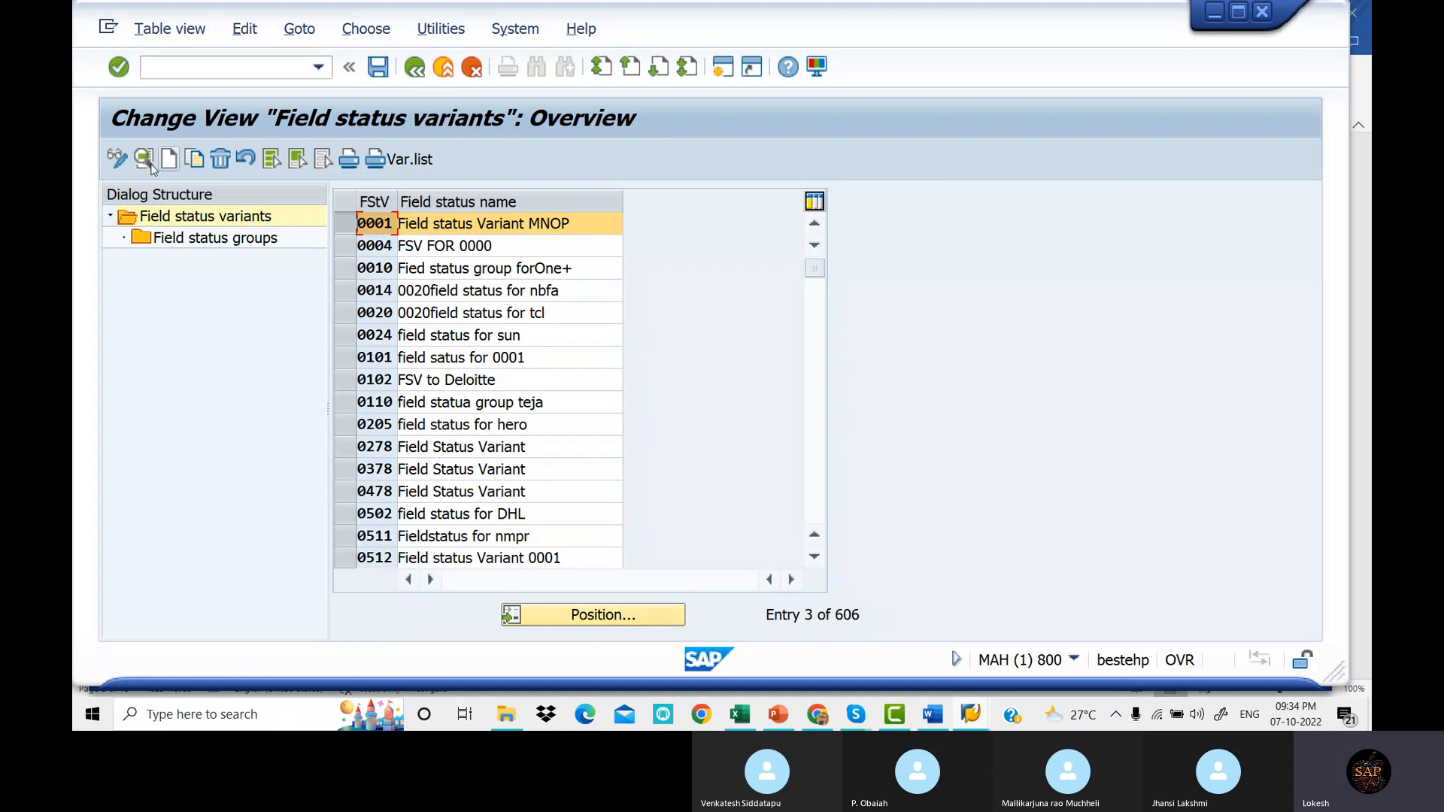
pyautogui.click(195, 161)
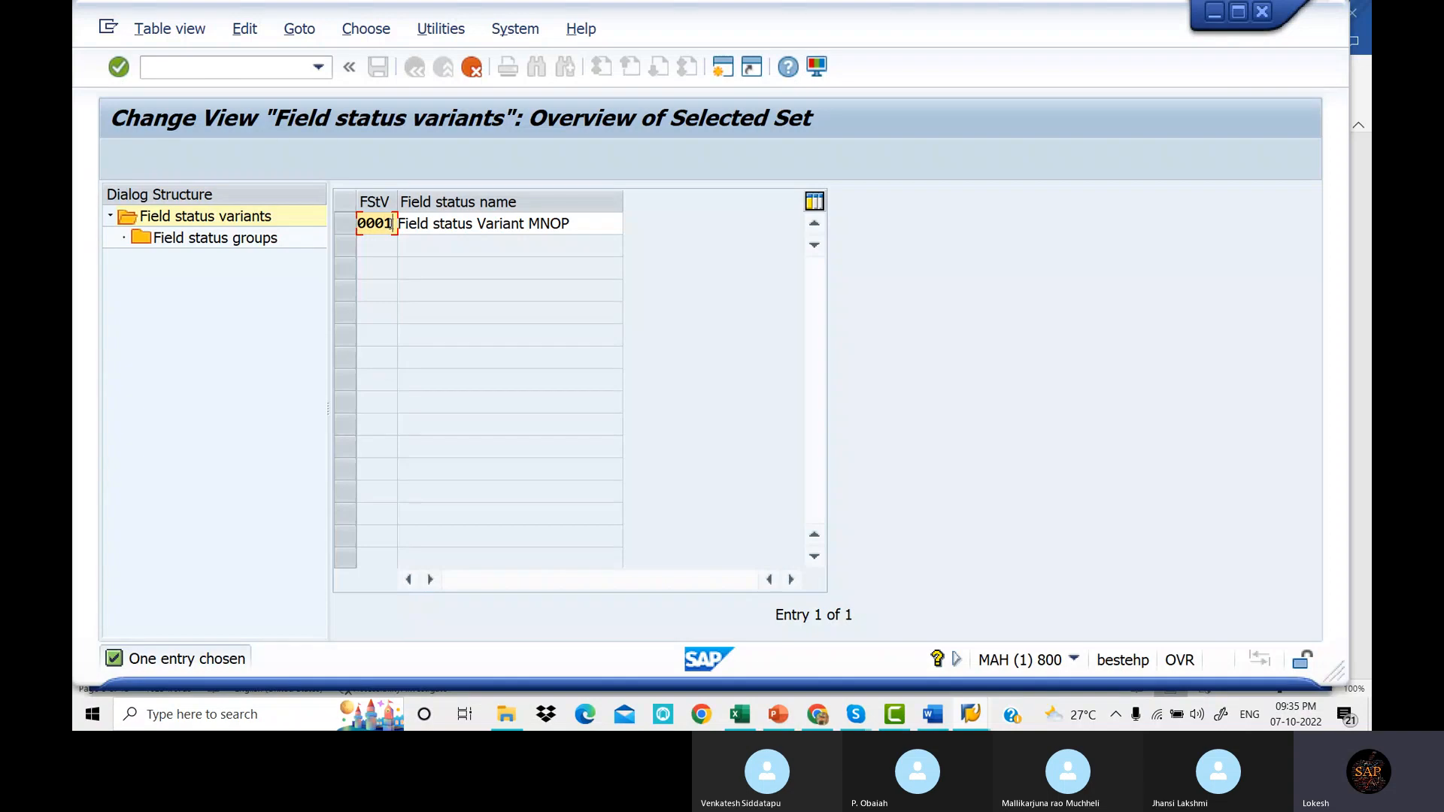
# Check the copy example in the Word notes and set the copied field status variant's code to DE22 in SAP.
pyautogui.press('BackSpace')
pyautogui.press('BackSpace')
pyautogui.press('BackSpace')
pyautogui.press('BackSpace')
pyautogui.click(928, 712)
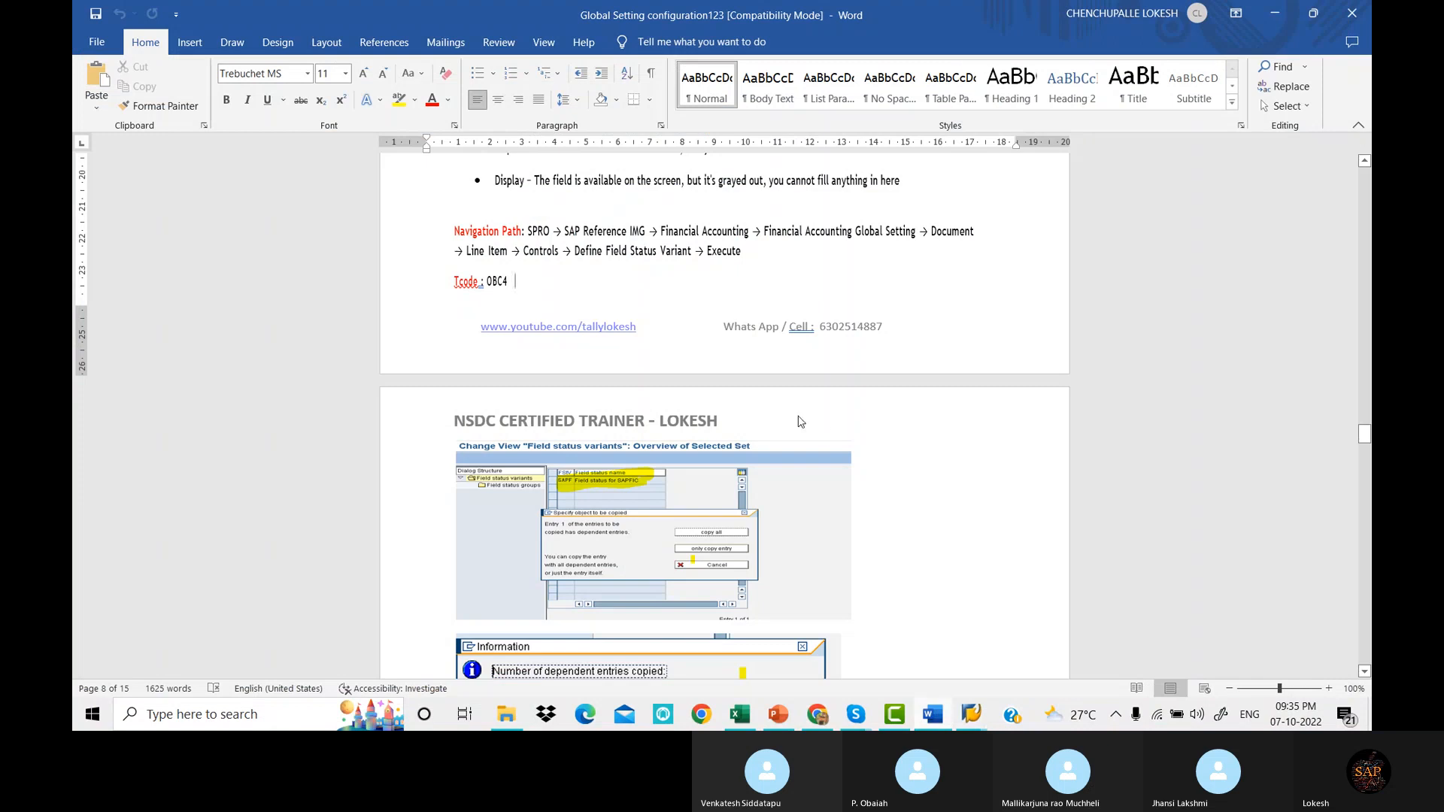
pyautogui.scroll(-3, 806, 421)
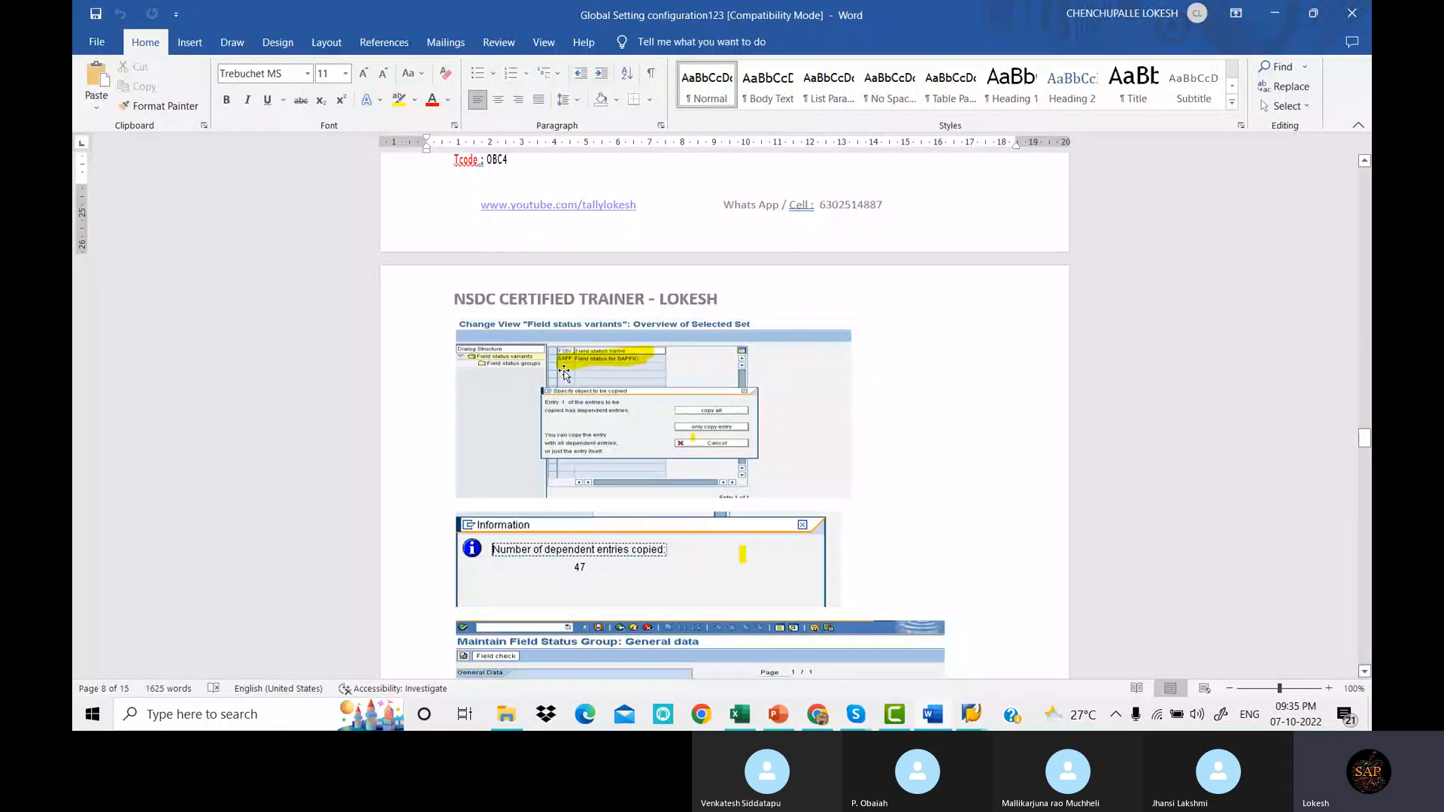
pyautogui.moveTo(971, 712)
pyautogui.click(1023, 647)
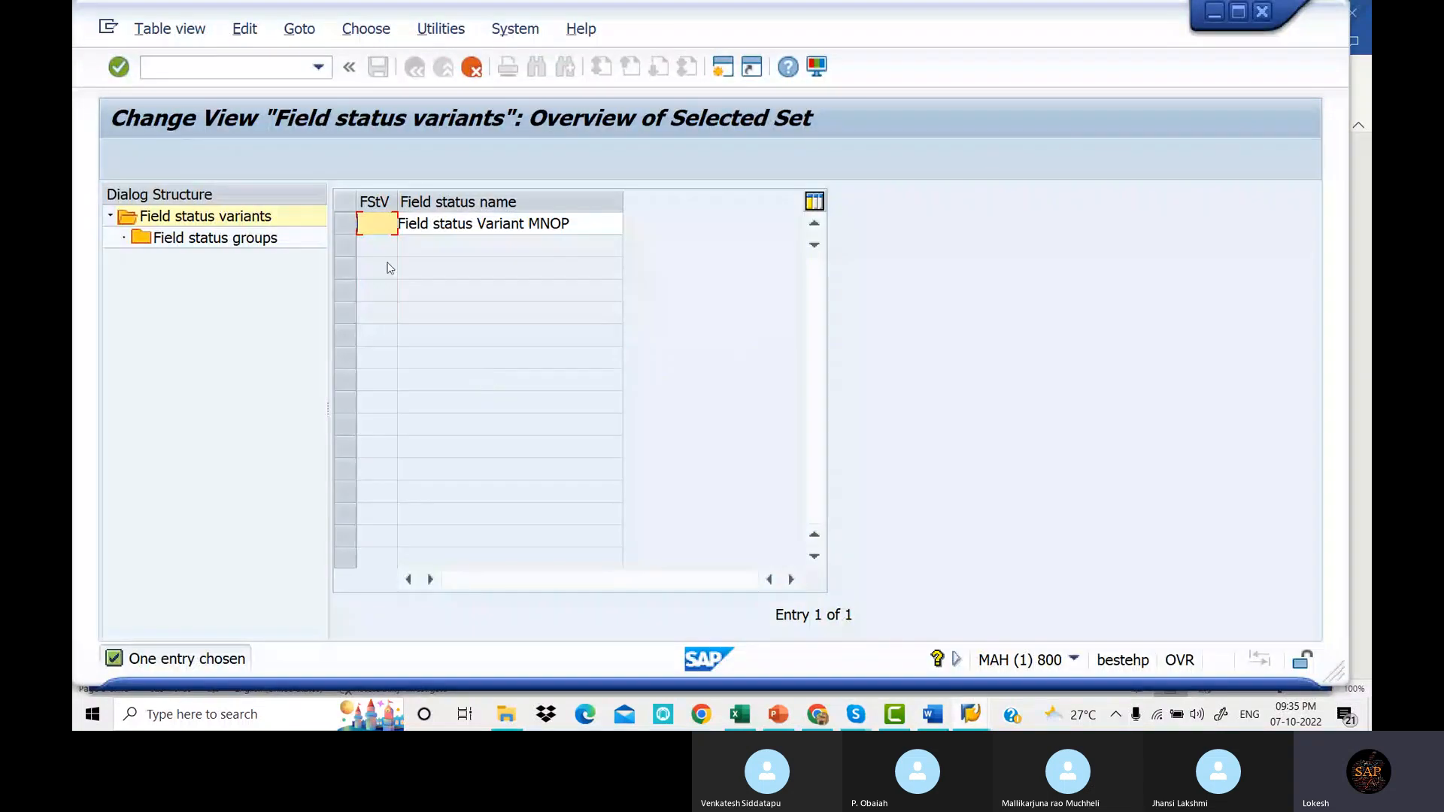
pyautogui.write('DE22')
pyautogui.press('Tab')
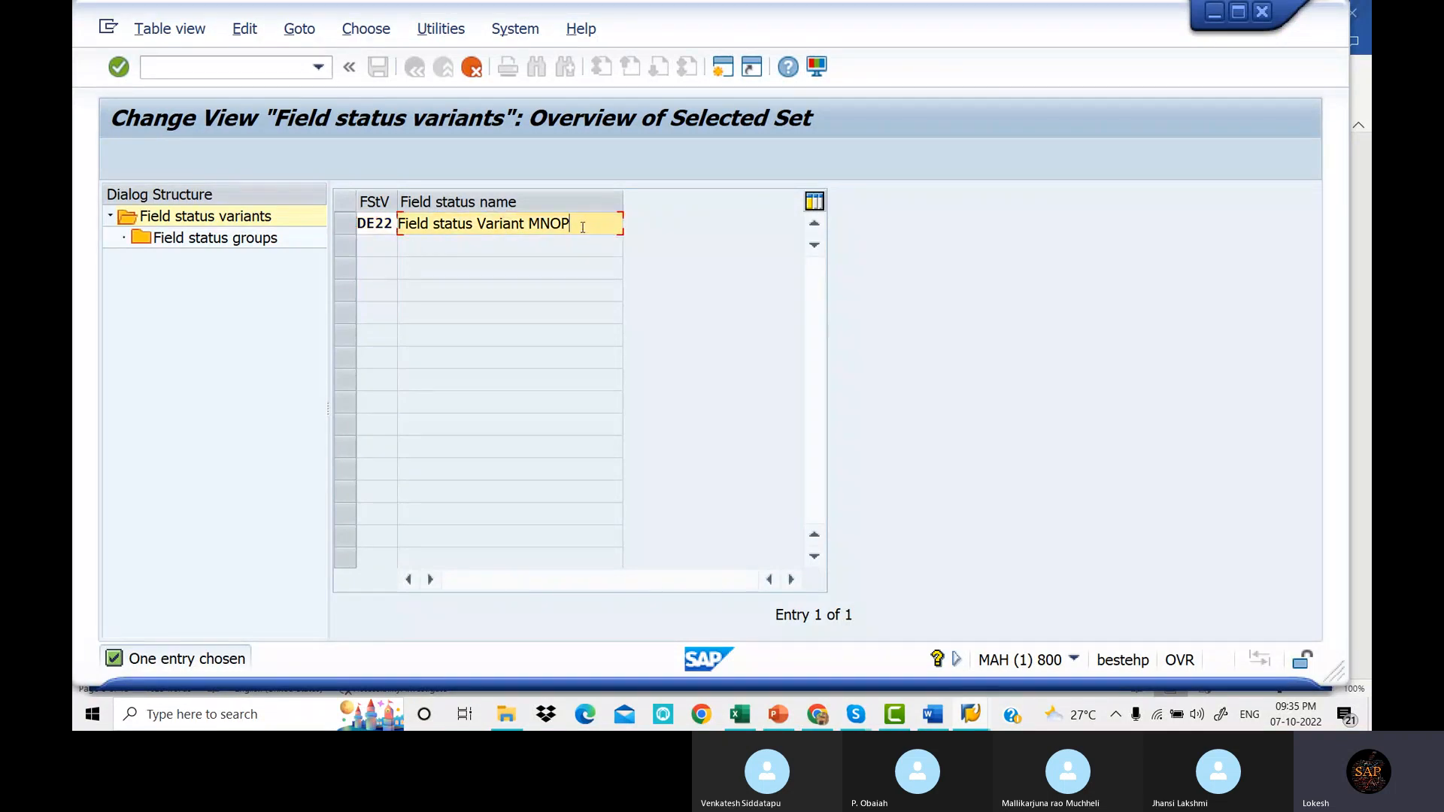
# Rename the copied variant as "Field status Variant DELI".
pyautogui.press('BackSpace')
pyautogui.press('BackSpace')
pyautogui.press('BackSpace')
pyautogui.press('BackSpace')
pyautogui.write('DE')
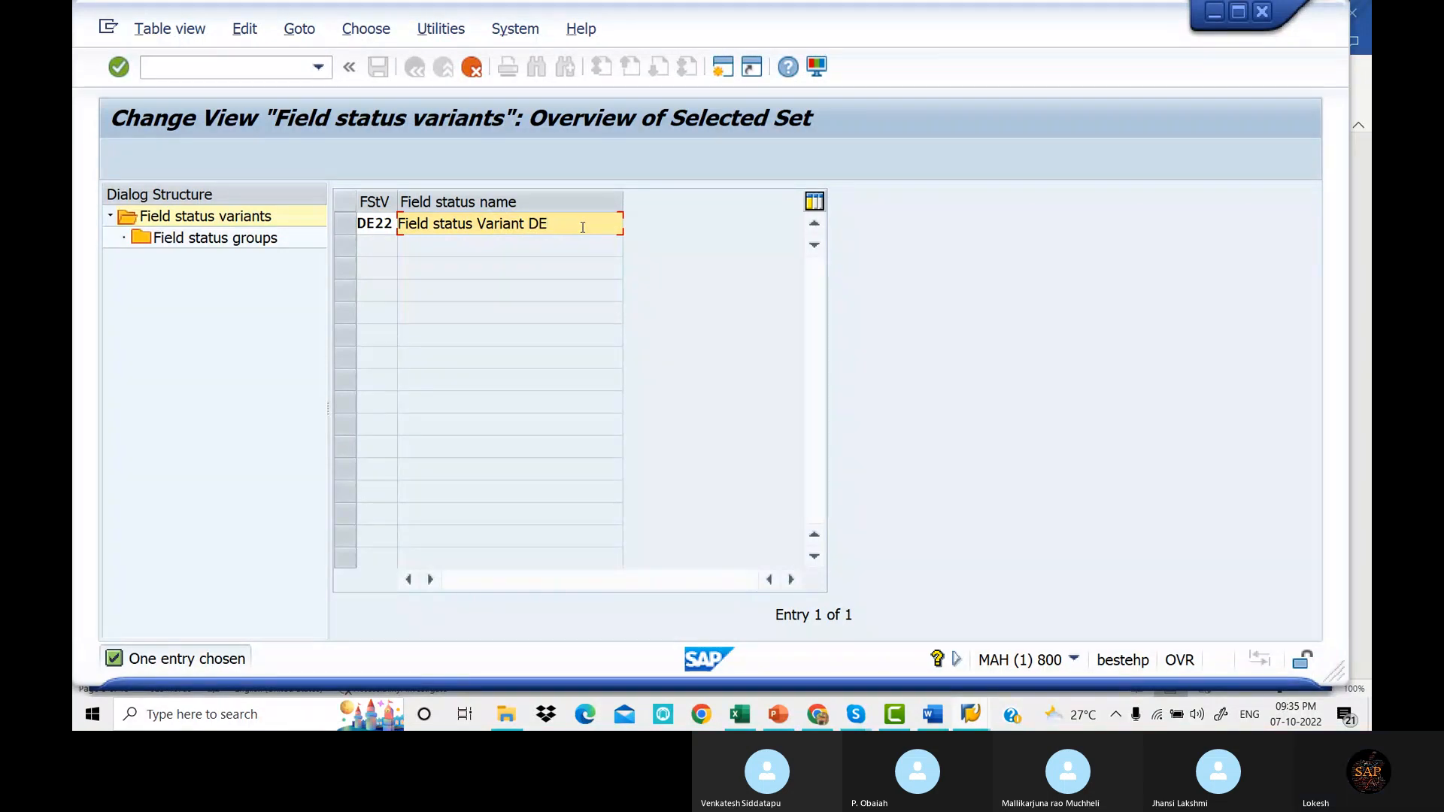
pyautogui.write('LI')
pyautogui.press('BackSpace')
pyautogui.press('BackSpace')
pyautogui.write('LT')
pyautogui.press('BackSpace')
pyautogui.write('I')
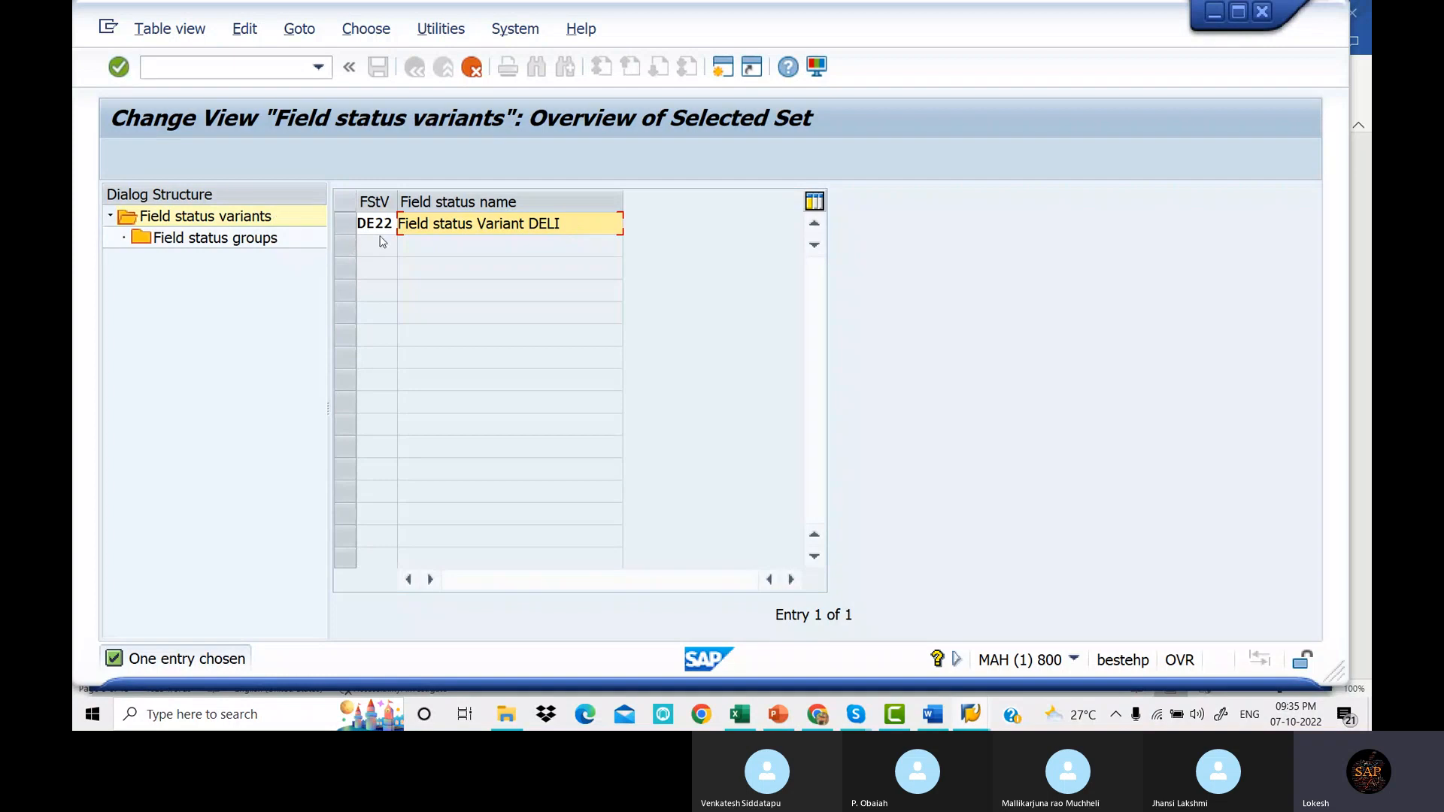
# Copy variant DE22 with all dependent entries, comparing the result with the Word notes before closing the information dialog.
pyautogui.press('Return')
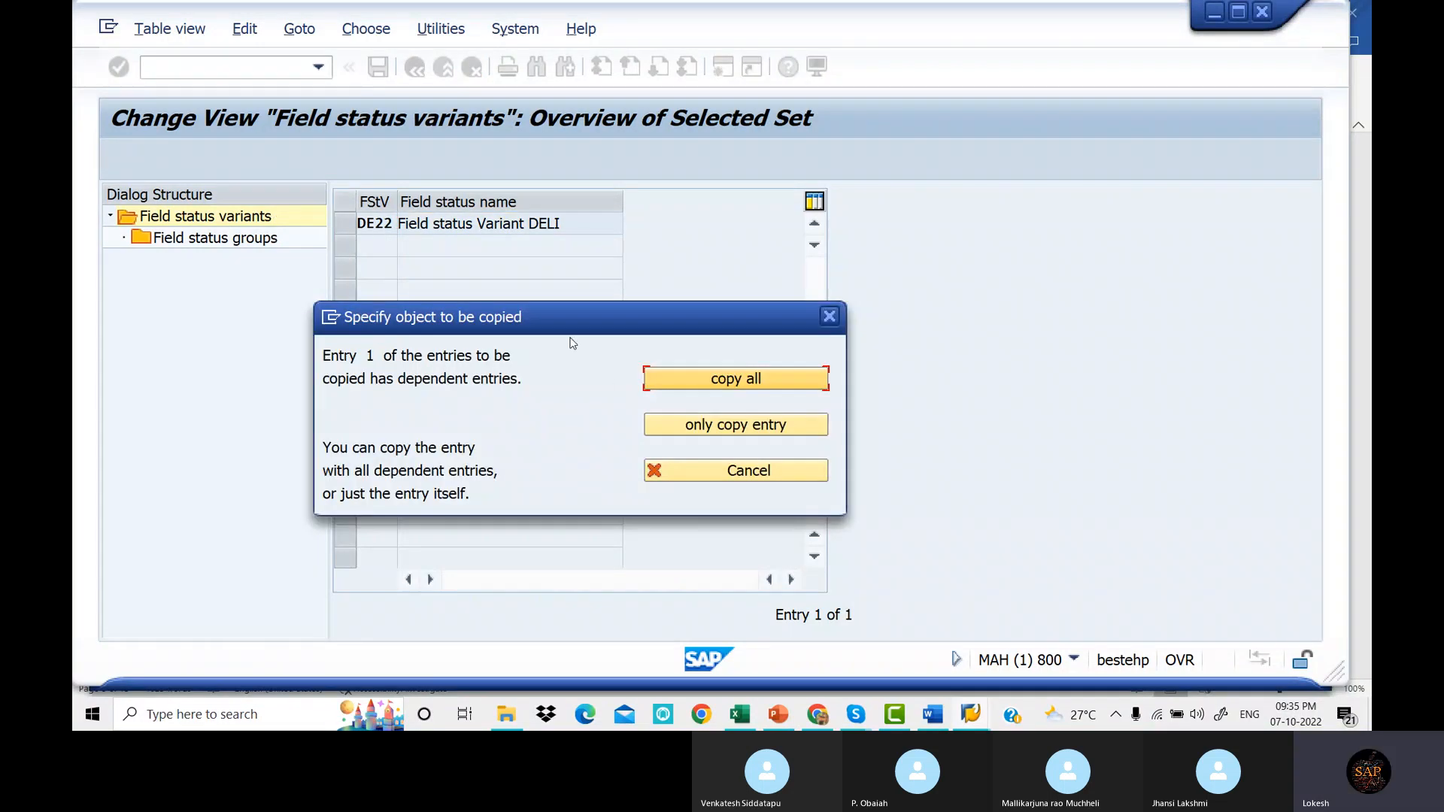
pyautogui.click(744, 382)
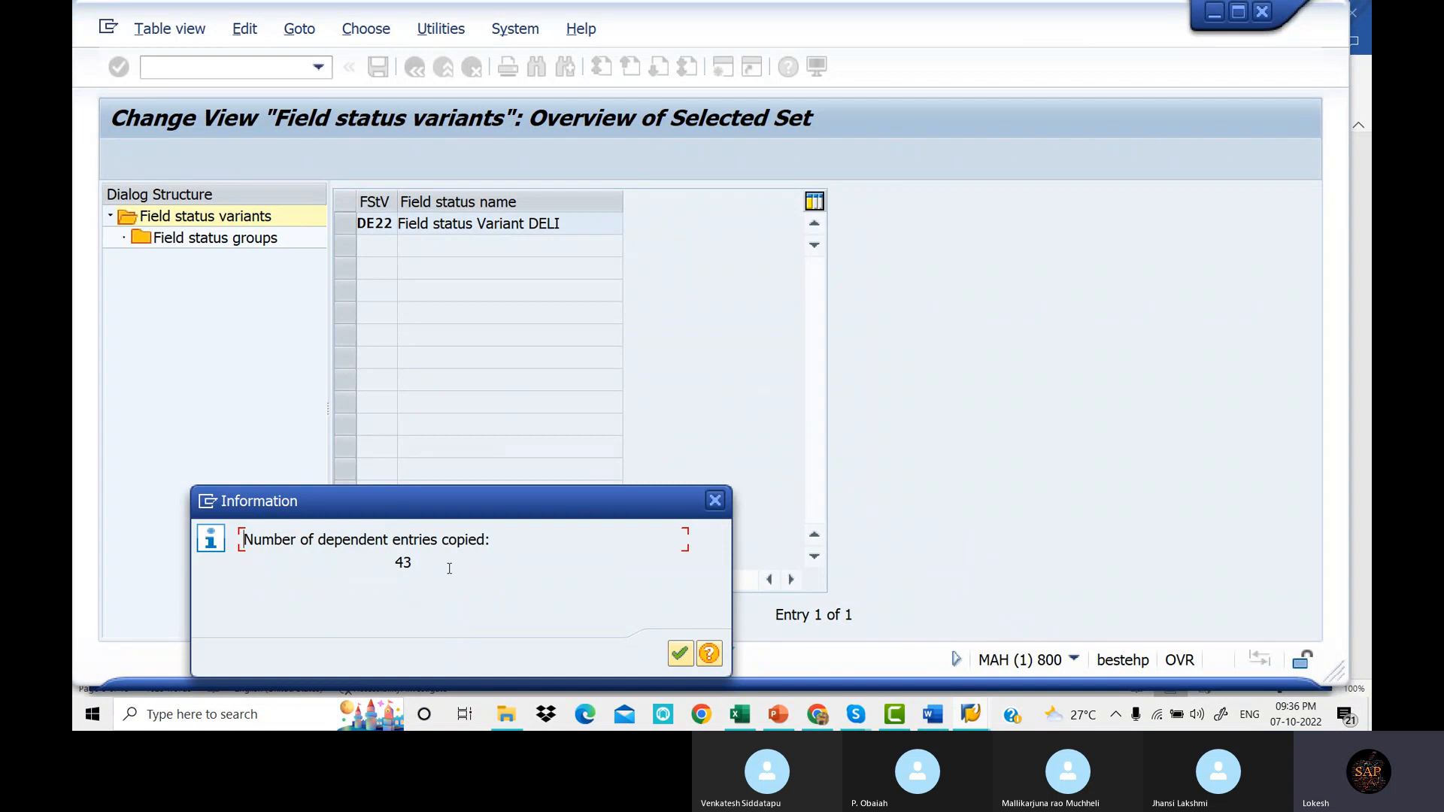
pyautogui.click(943, 724)
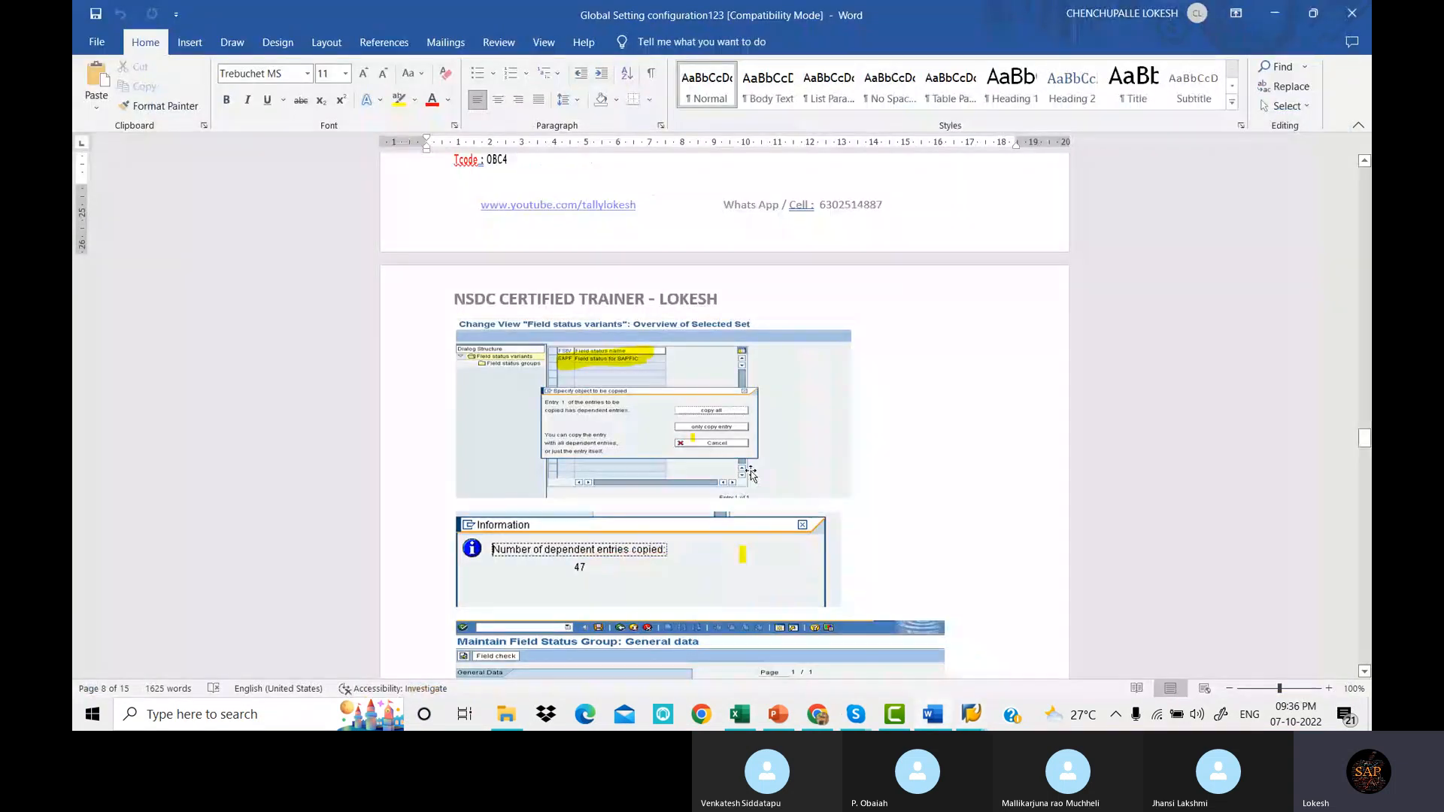
pyautogui.scroll(-2, 751, 474)
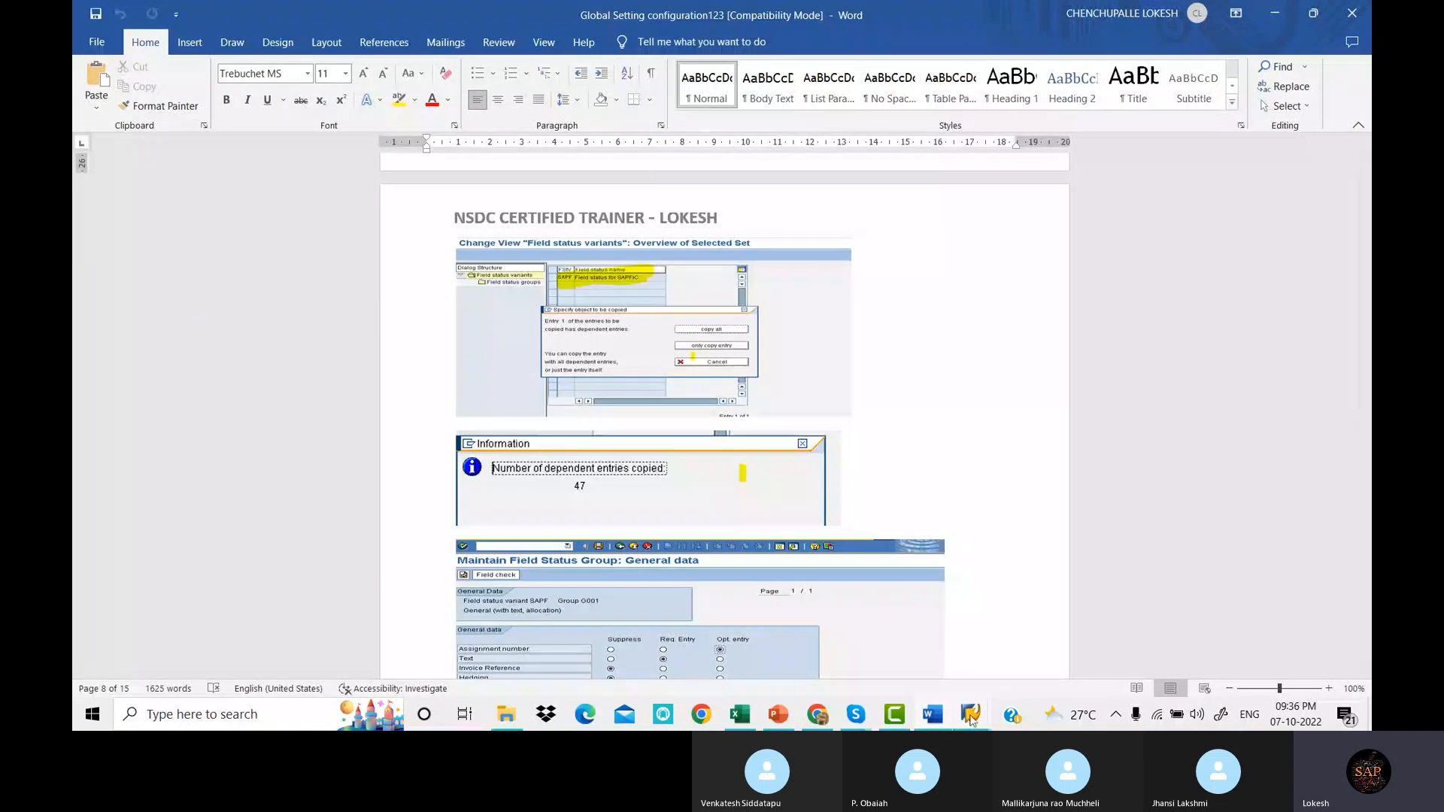
pyautogui.moveTo(971, 718)
pyautogui.click(962, 652)
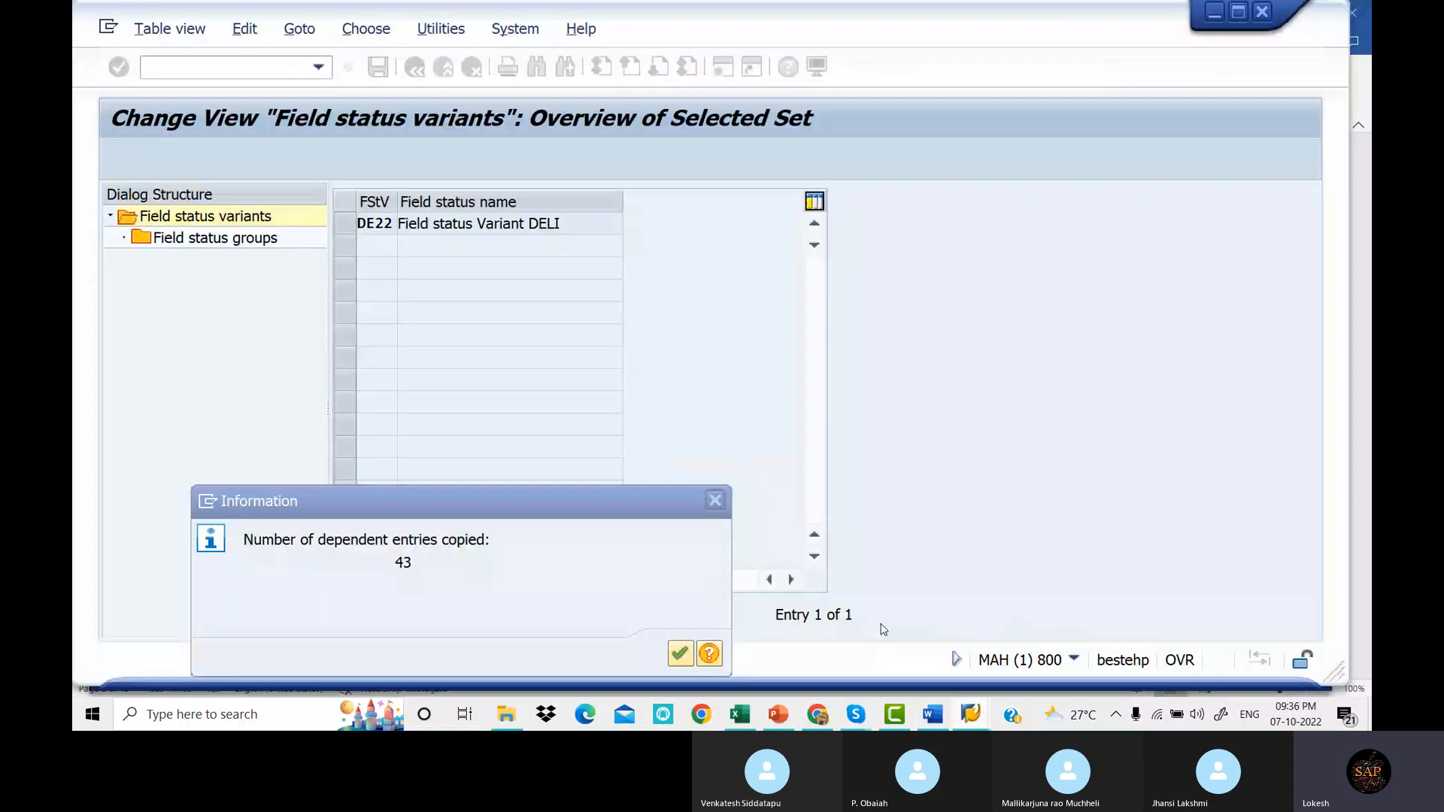
pyautogui.click(678, 665)
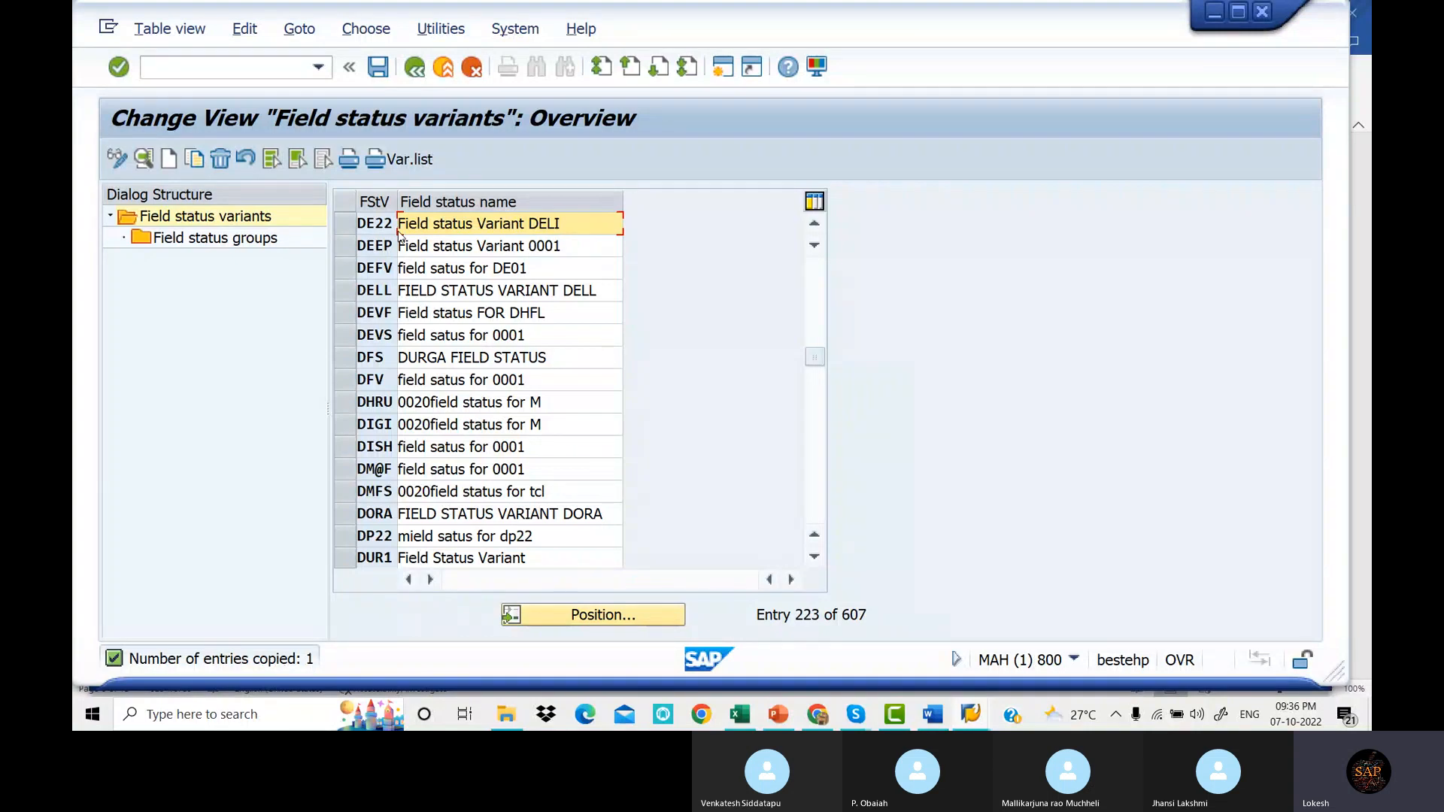
# Open the field status groups of variant DE22 and look through the list of groups.
pyautogui.click(344, 223)
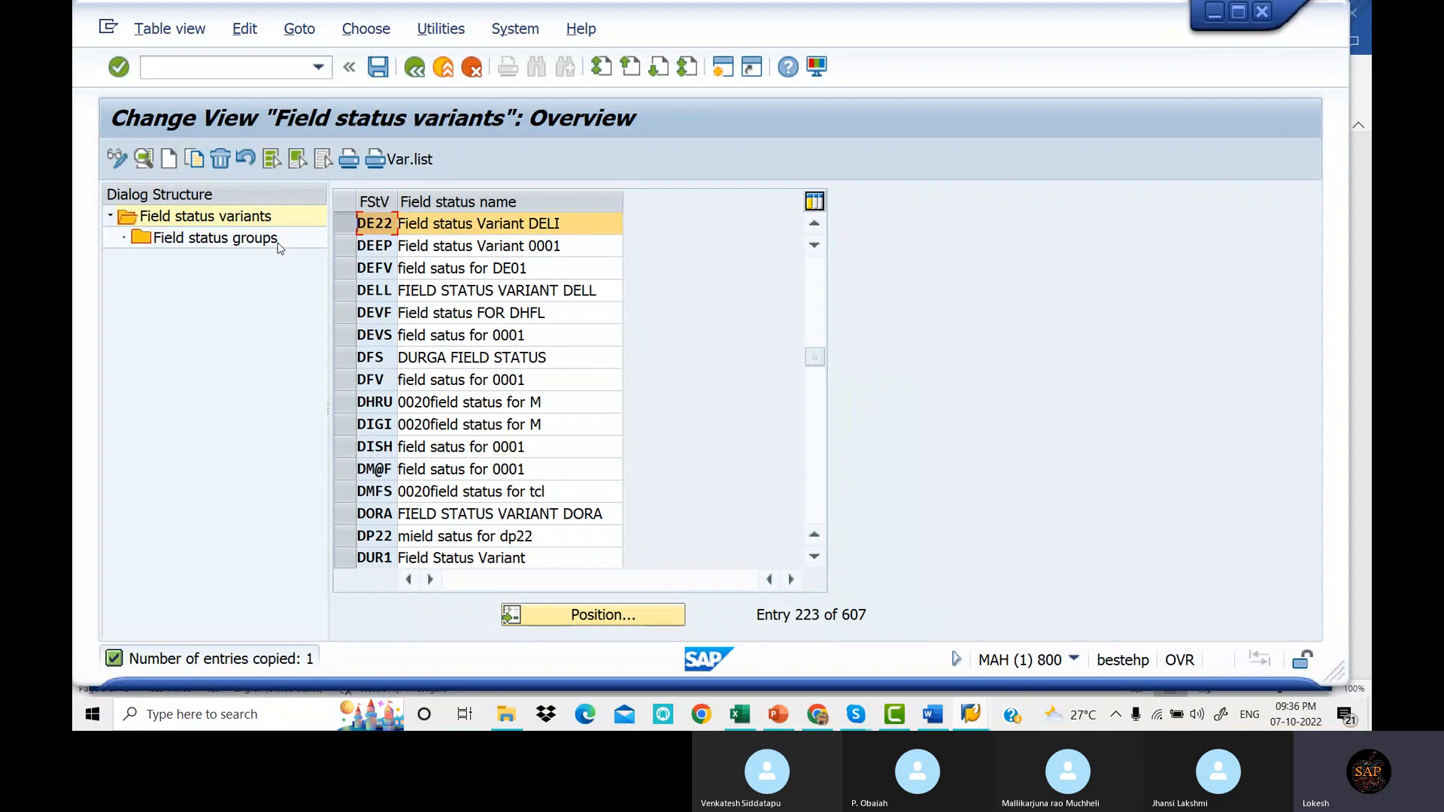
pyautogui.doubleClick(212, 240)
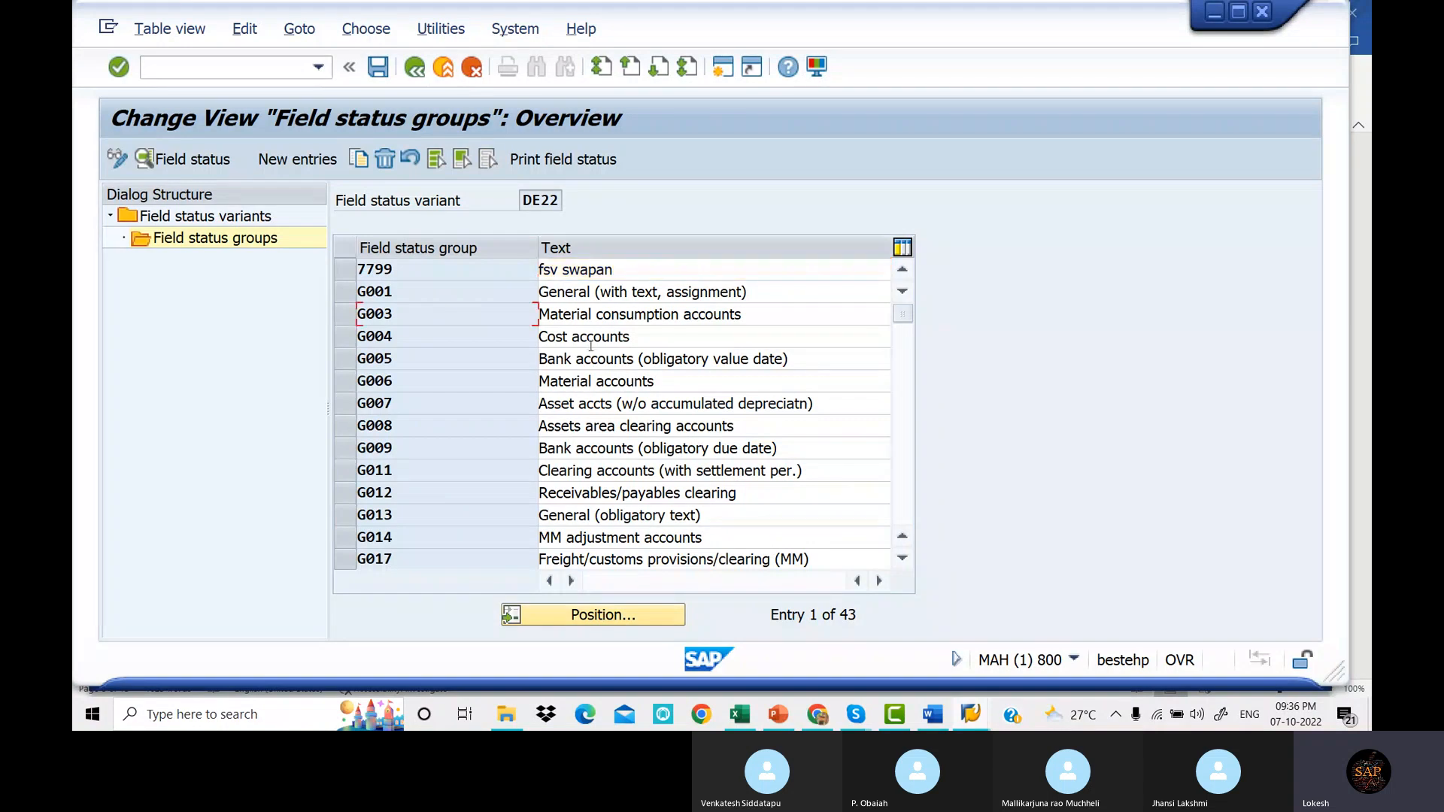
pyautogui.click(627, 336)
pyautogui.hotkey('shift', 'Tab')
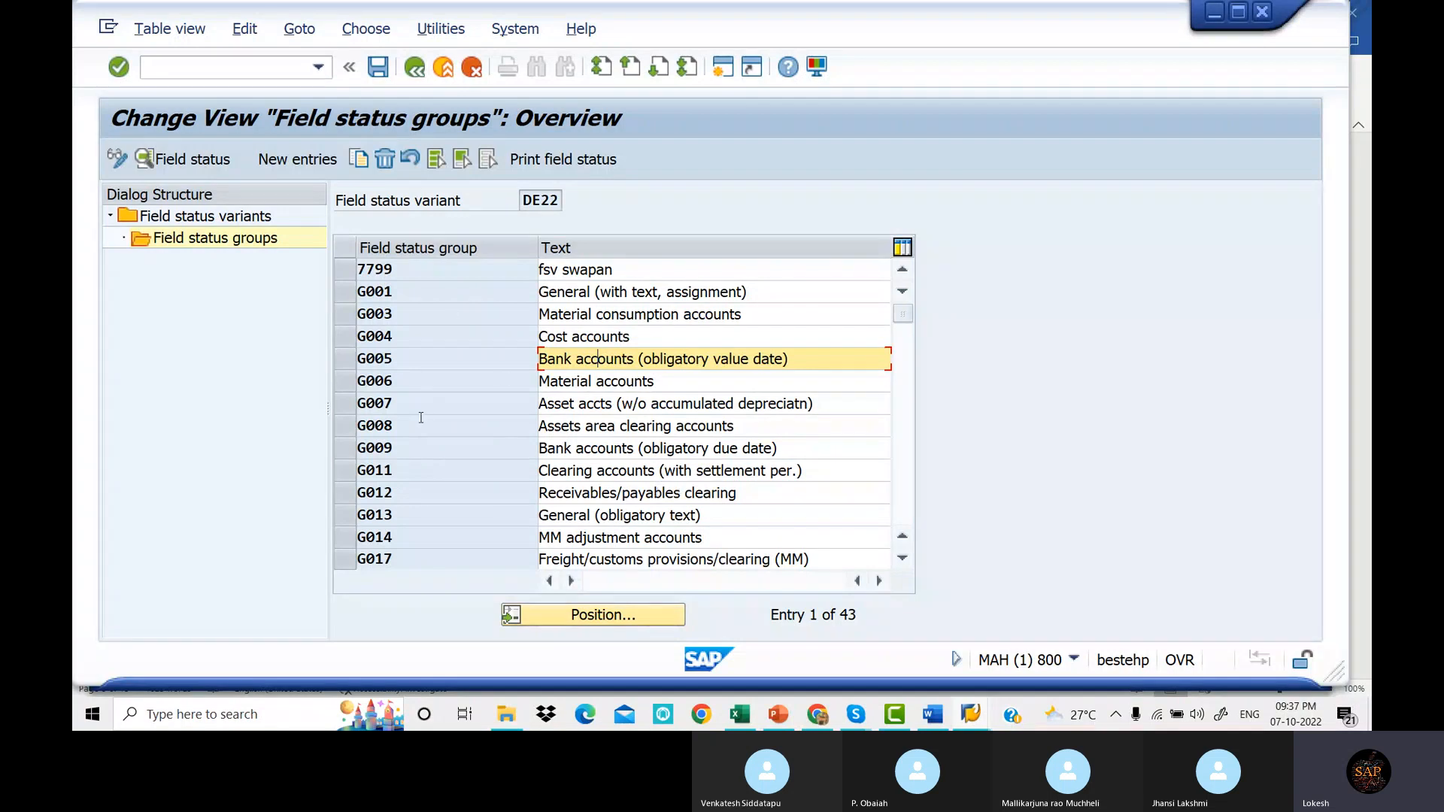
pyautogui.click(906, 500)
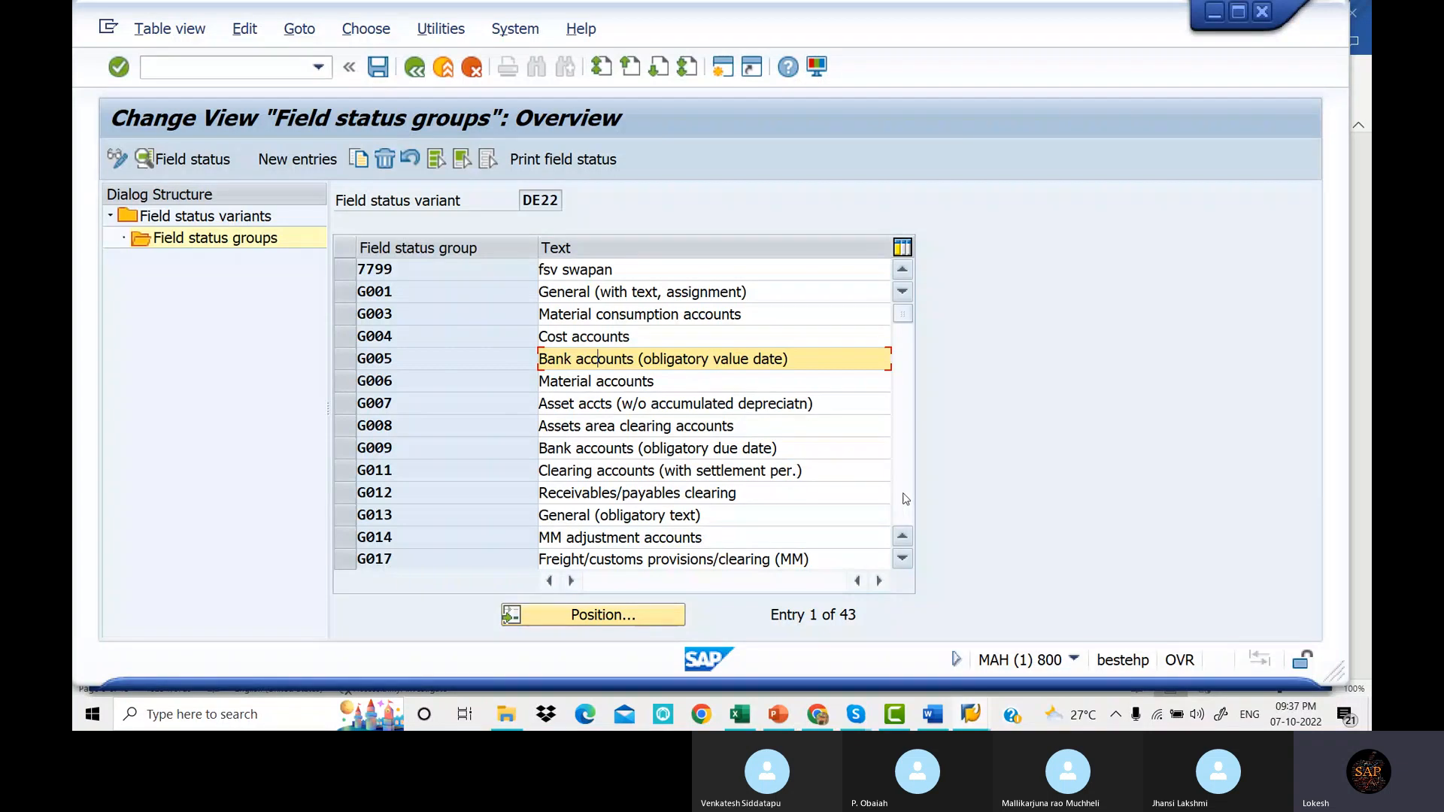
pyautogui.click(906, 500)
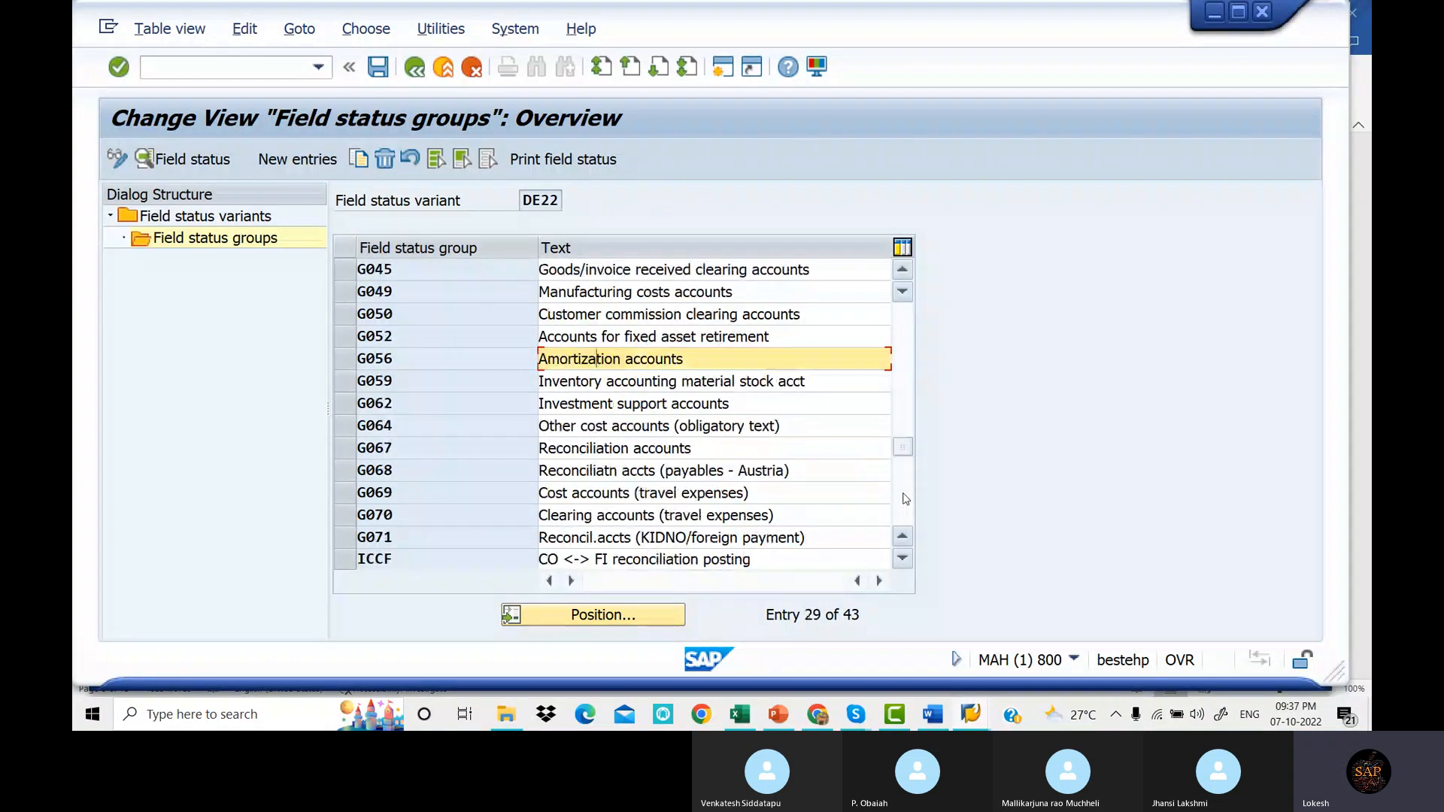
pyautogui.click(905, 501)
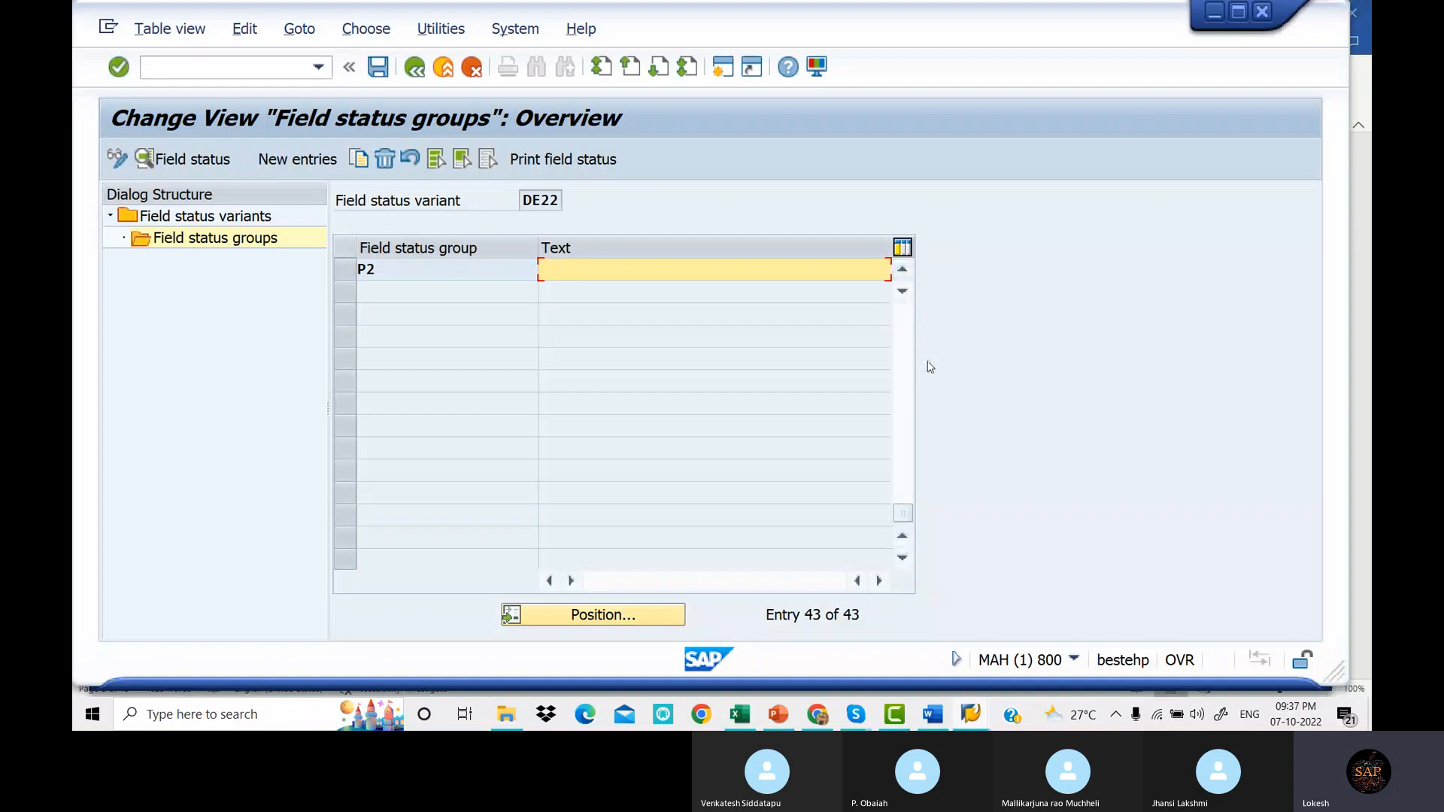
pyautogui.click(906, 343)
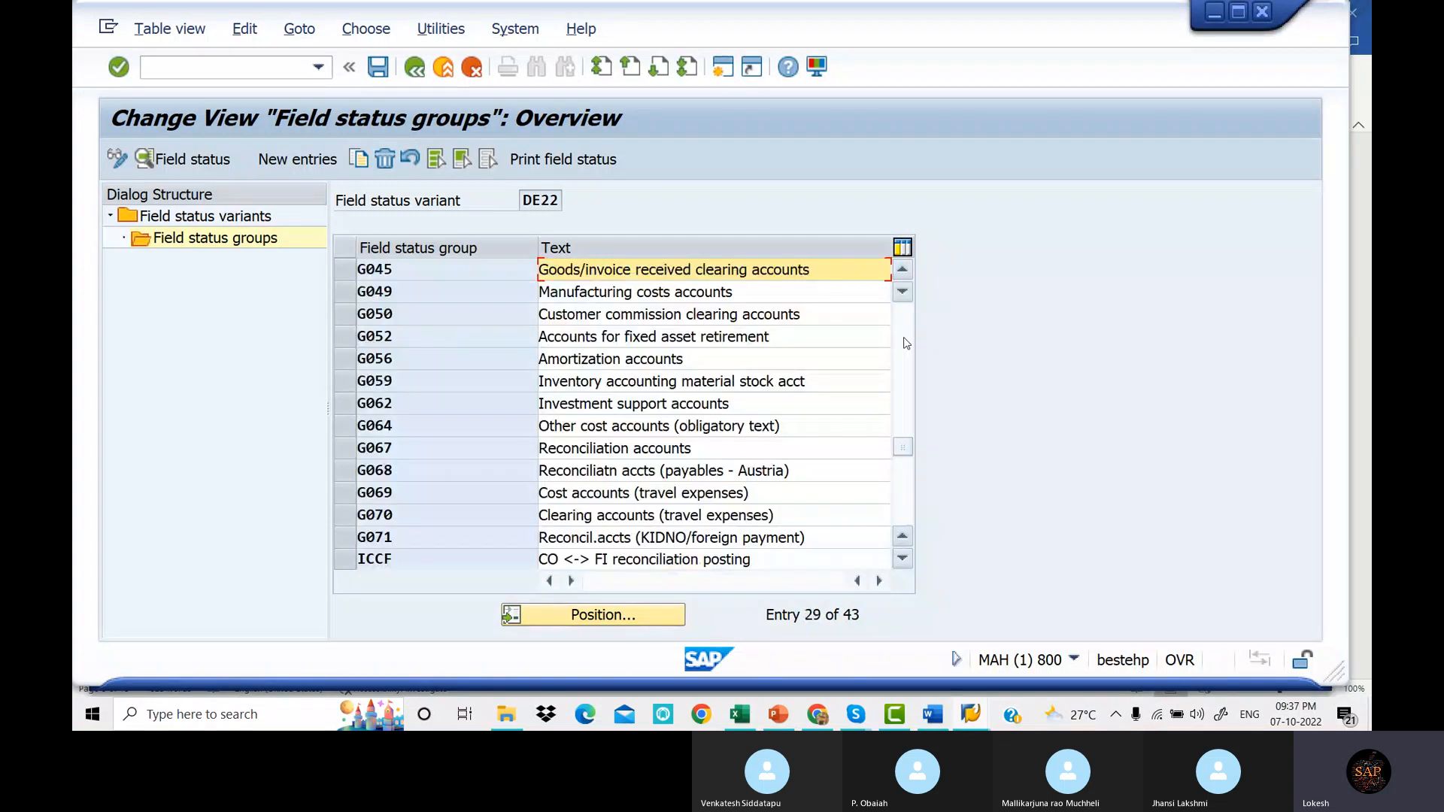
# Check the General data example in the Word notes and open the General data of field status group G001 in SAP.
pyautogui.hotkey('alt', 'Tab')
pyautogui.scroll(-5, 642, 564)
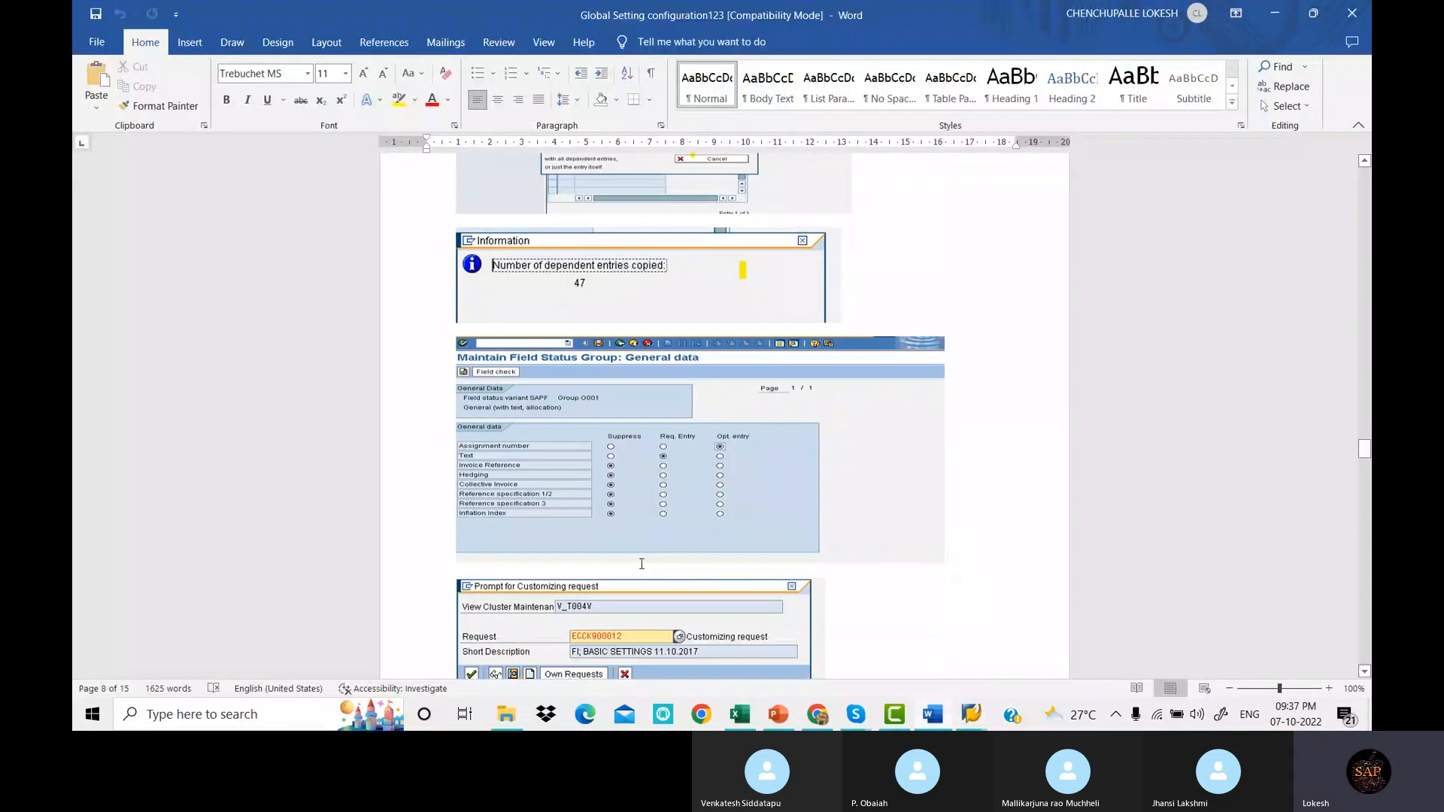
pyautogui.click(896, 715)
pyautogui.scroll(2, 853, 360)
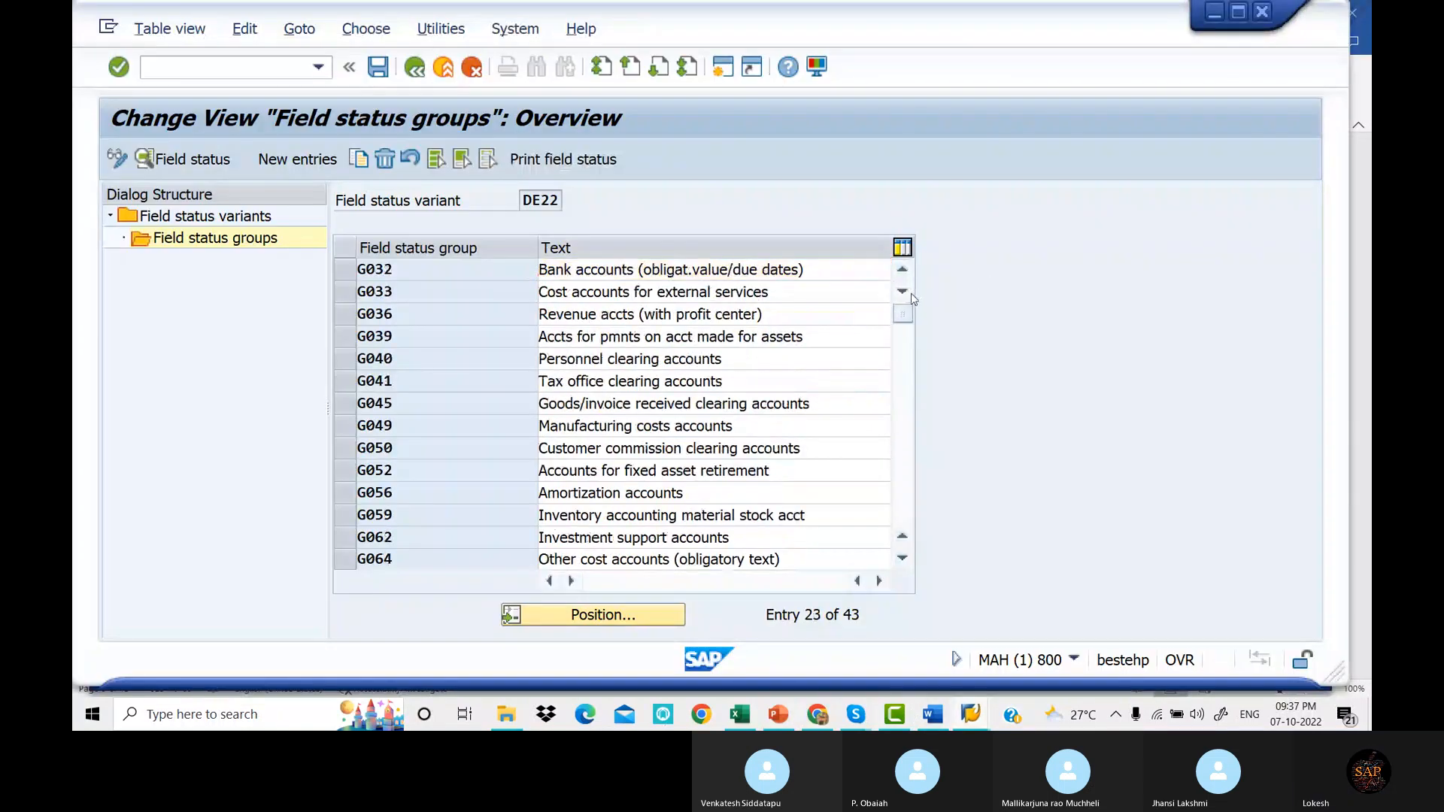
pyautogui.scroll(7, 745, 406)
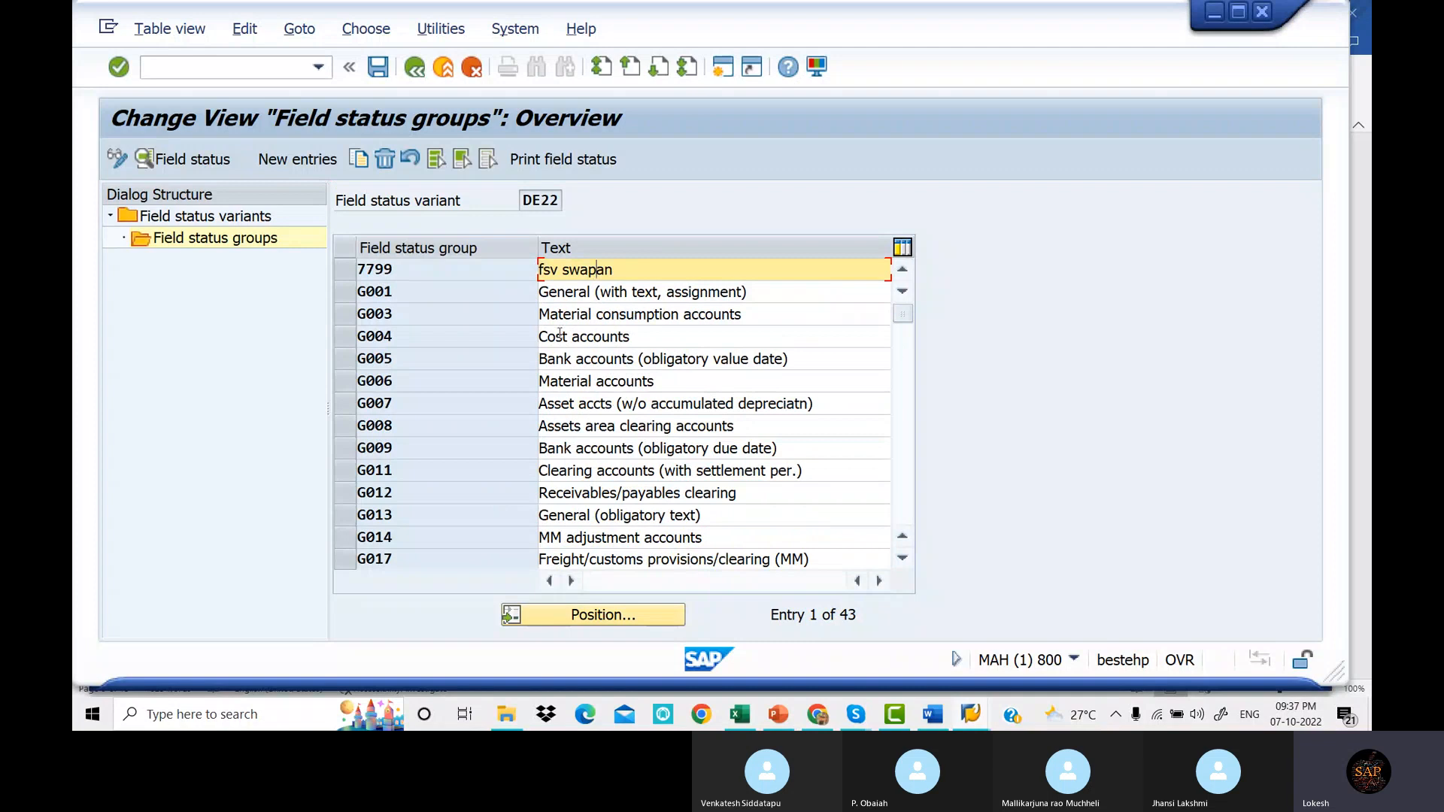
pyautogui.doubleClick(602, 294)
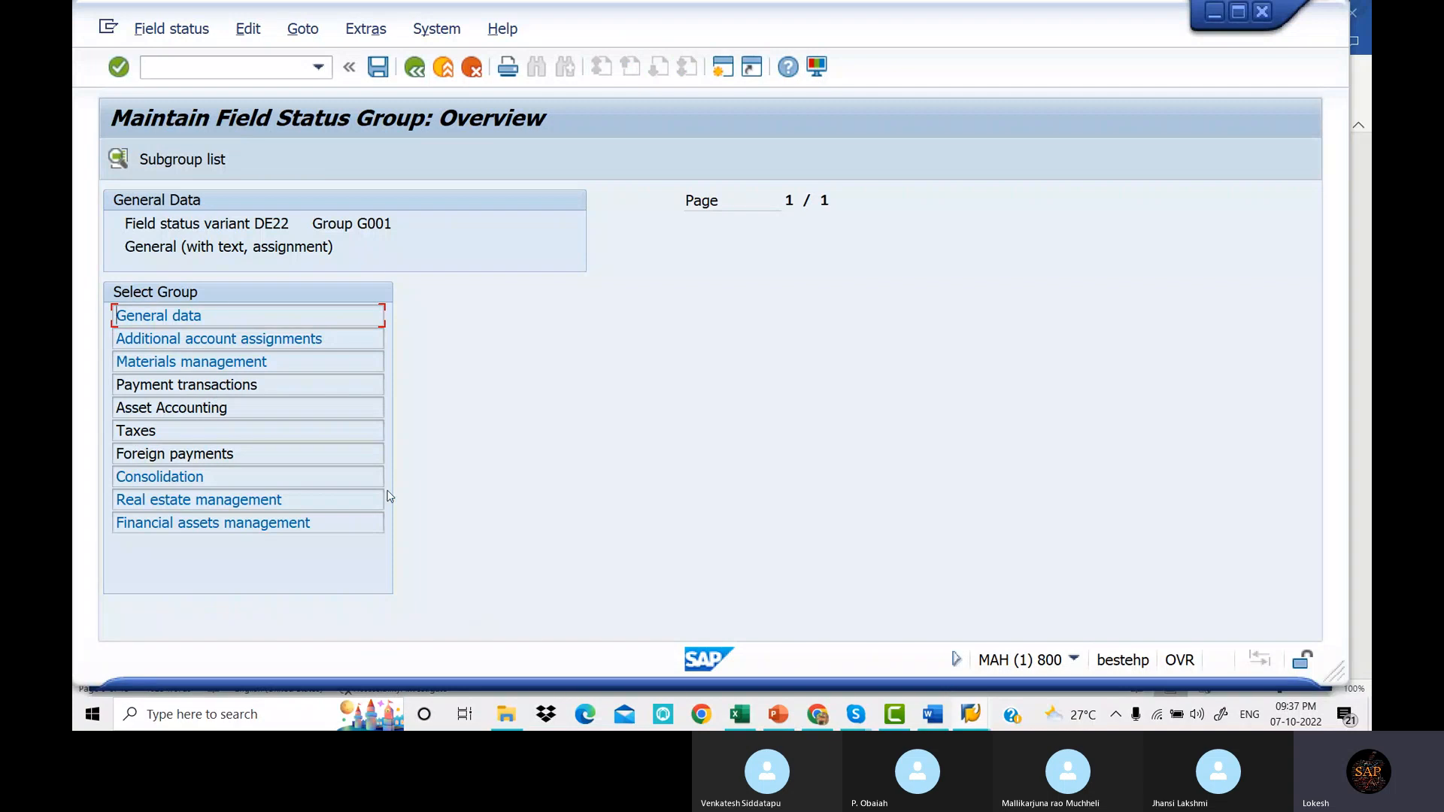
pyautogui.doubleClick(229, 317)
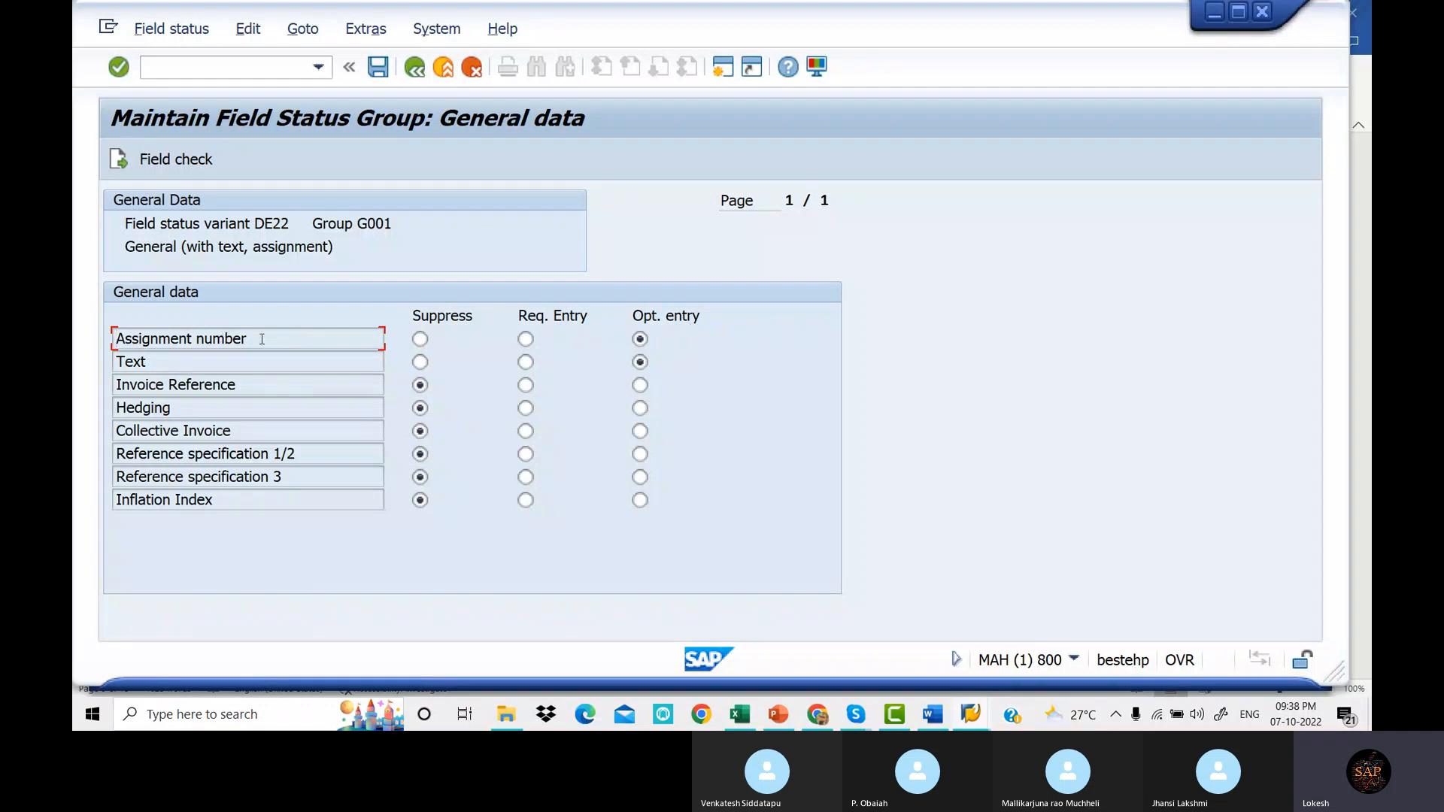
# Try the required and optional statuses for Assignment number and Text, set both to Suppress, and return to the subgroup overview.
pyautogui.click(525, 362)
pyautogui.click(526, 339)
pyautogui.click(640, 338)
pyautogui.click(640, 362)
pyautogui.click(419, 338)
pyautogui.click(421, 362)
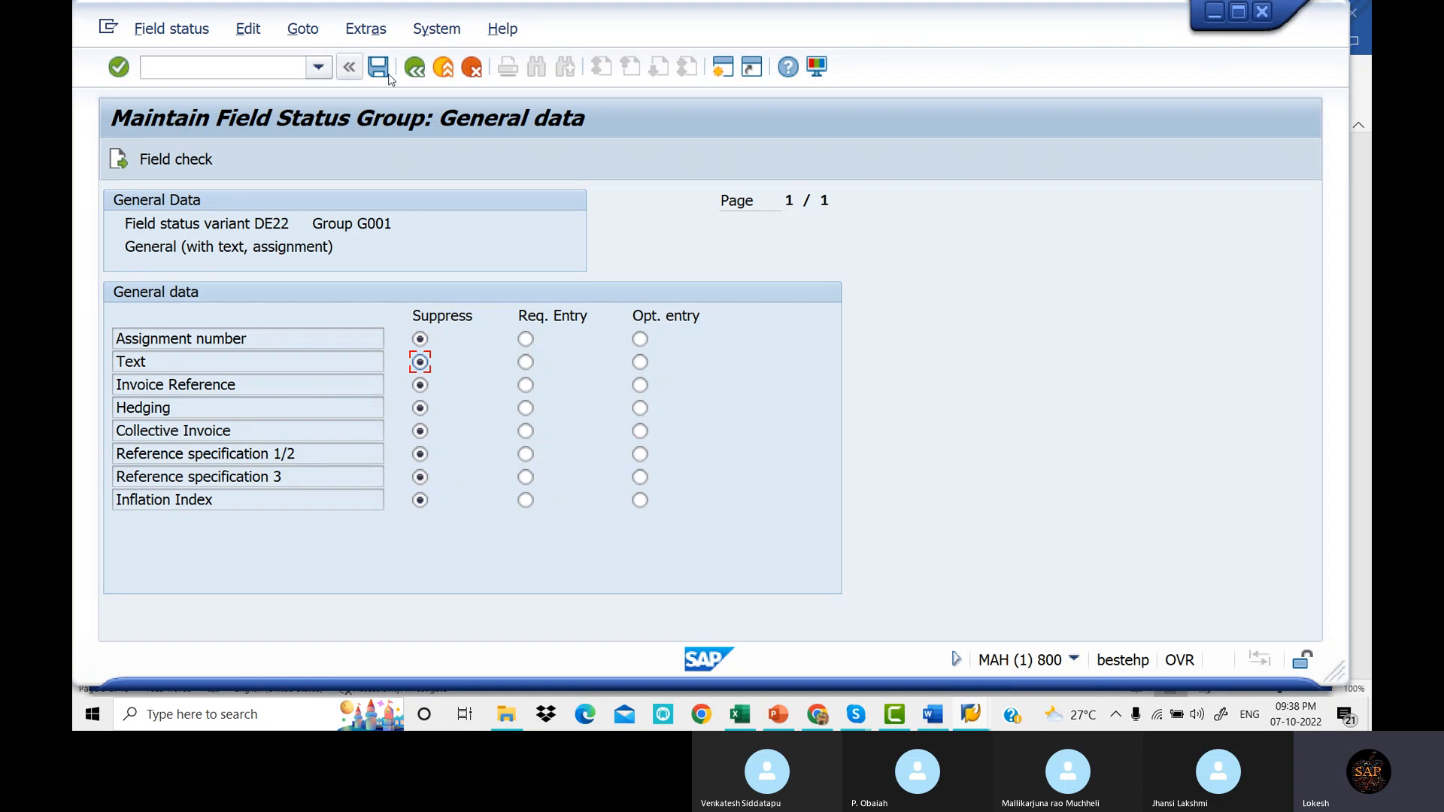
pyautogui.click(414, 69)
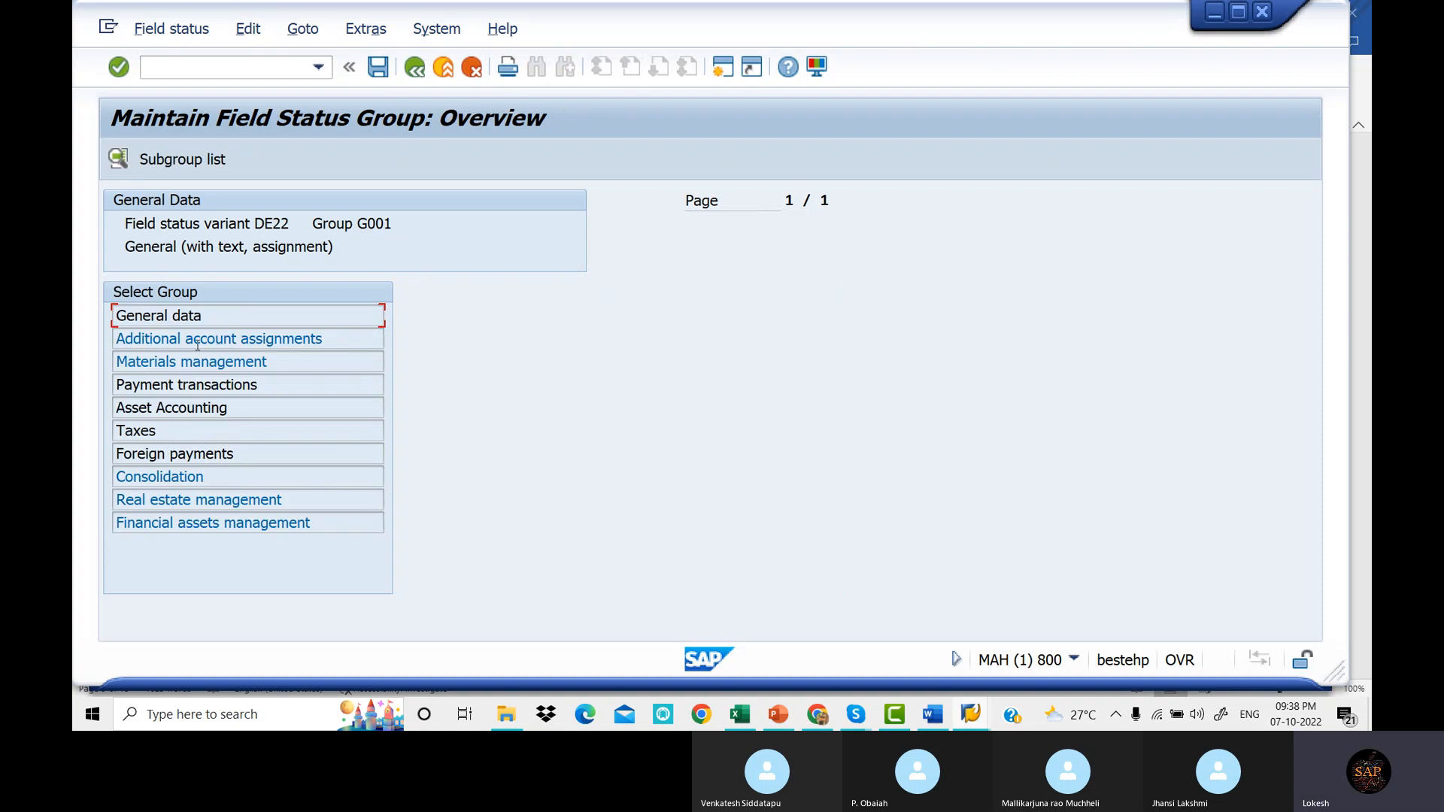
# Make Business Area a required entry in group G001's Additional account assignments and go on to Materials management.
pyautogui.click(336, 342)
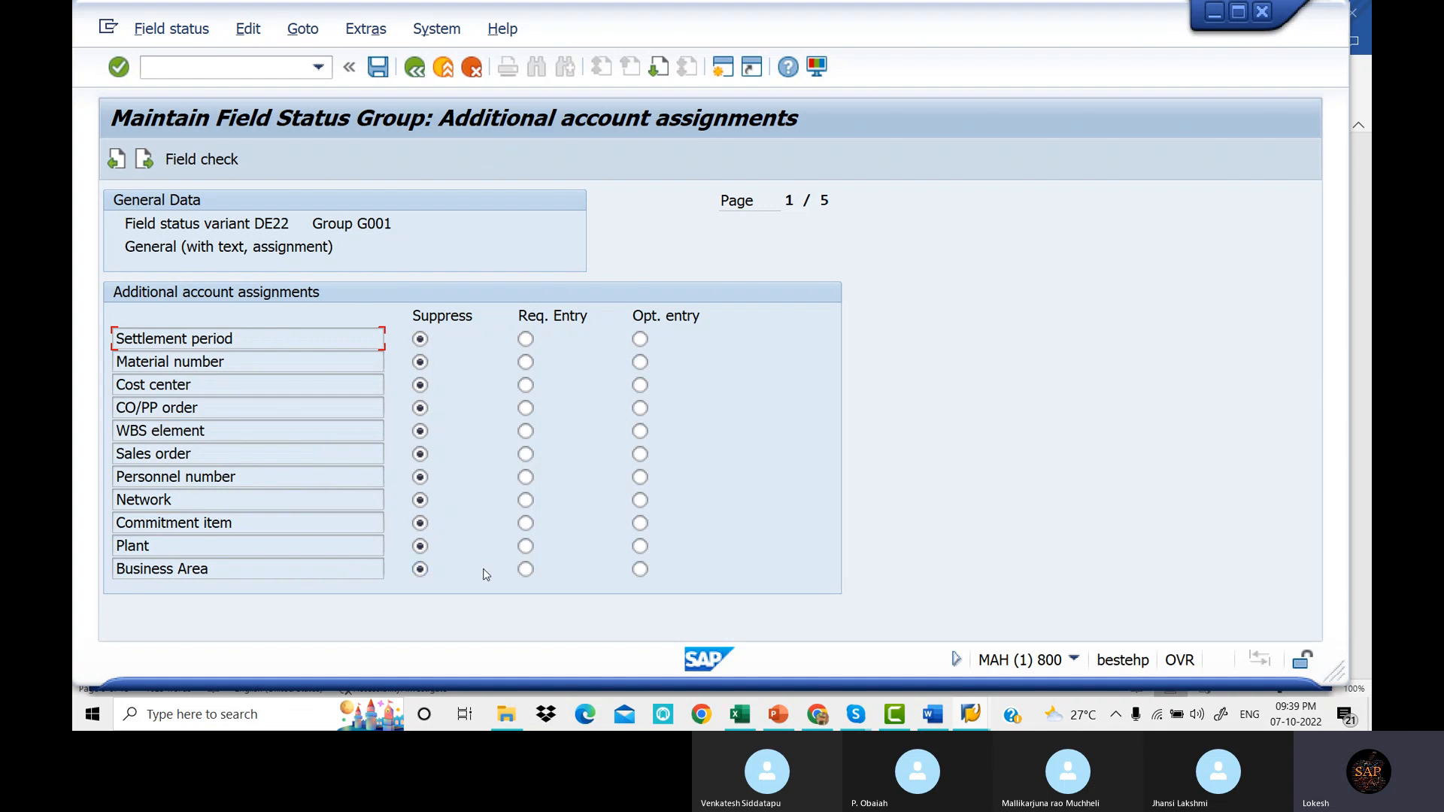
pyautogui.click(525, 570)
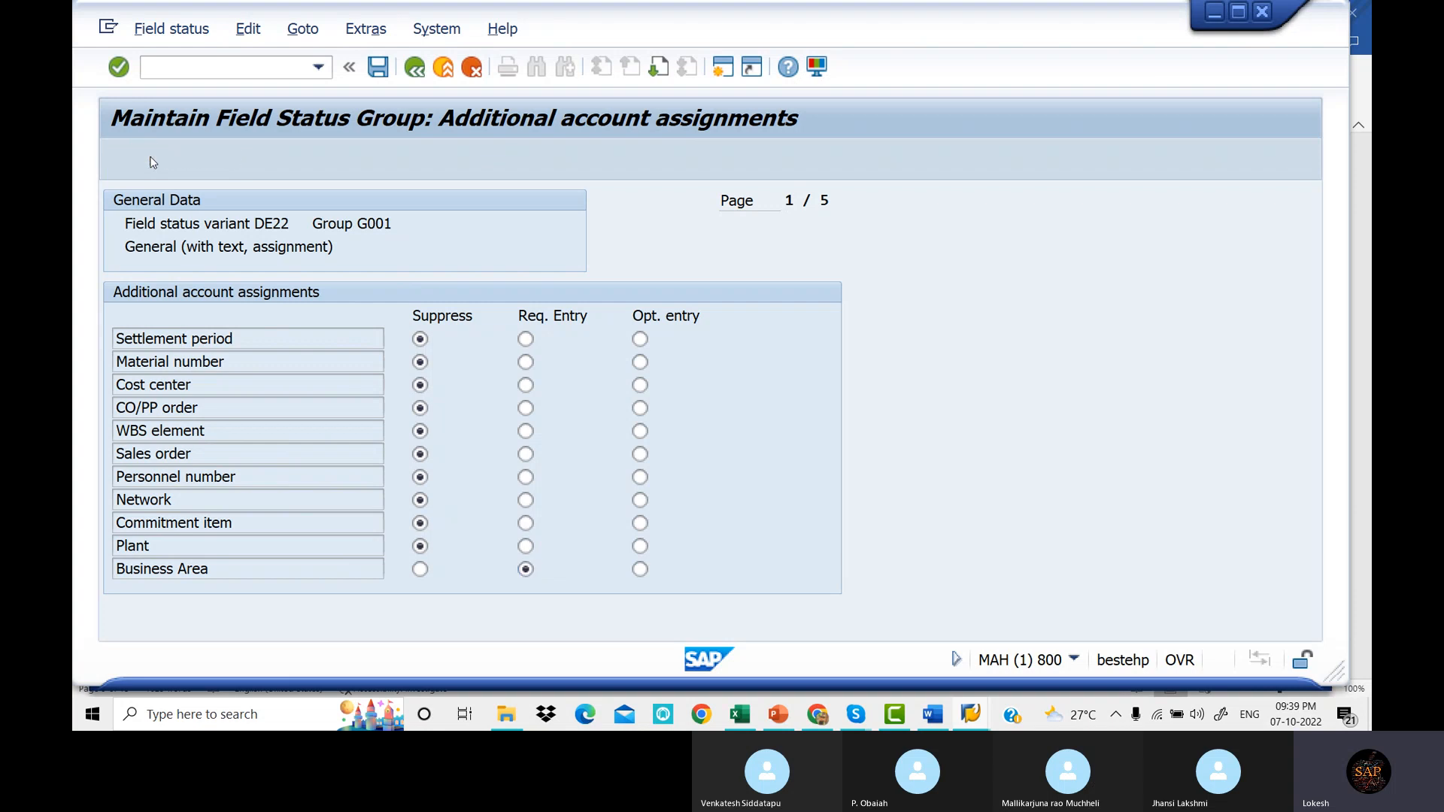
pyautogui.click(145, 160)
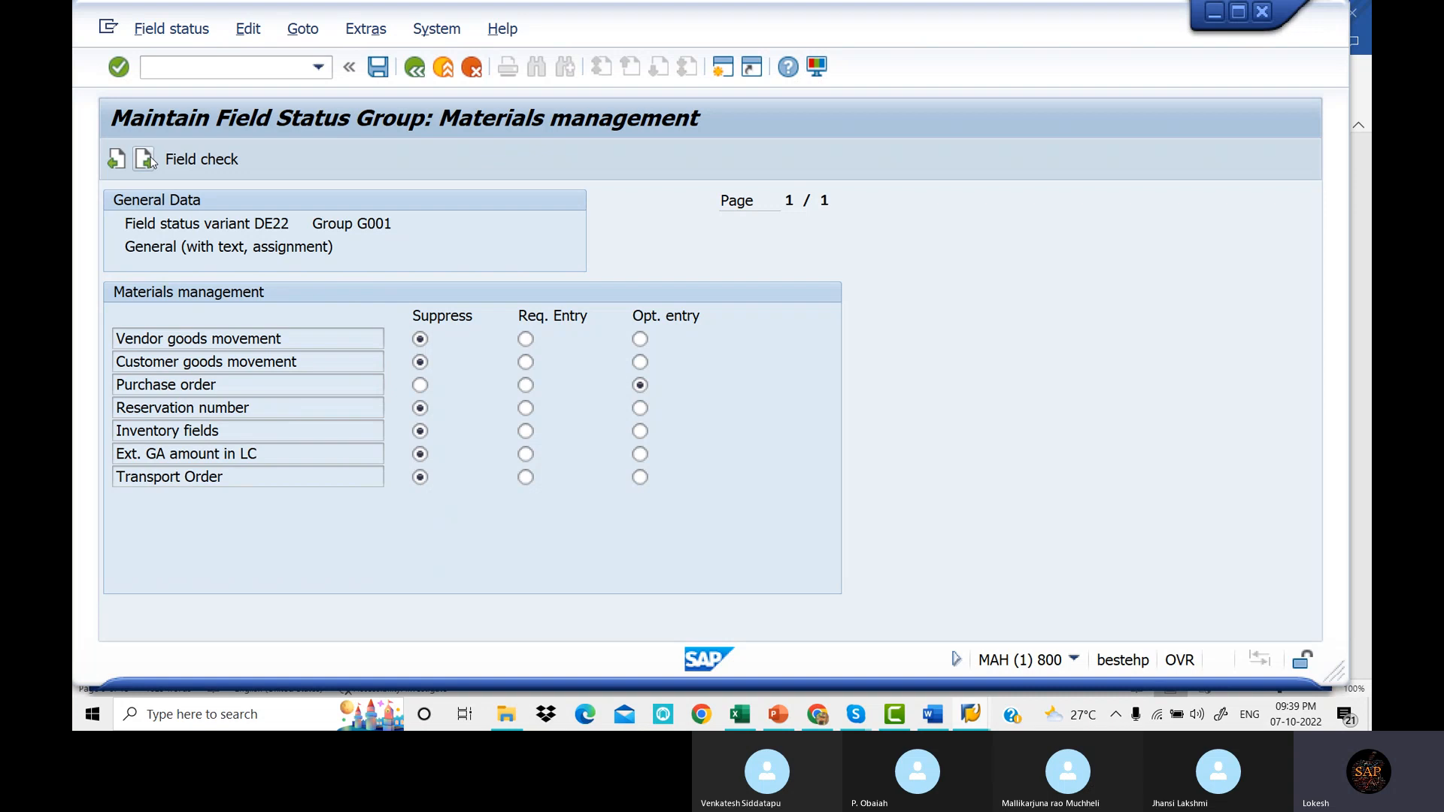
# Look through the Payment transactions and Materials management field statuses of group G001 and return to the list of field status groups.
pyautogui.click(149, 161)
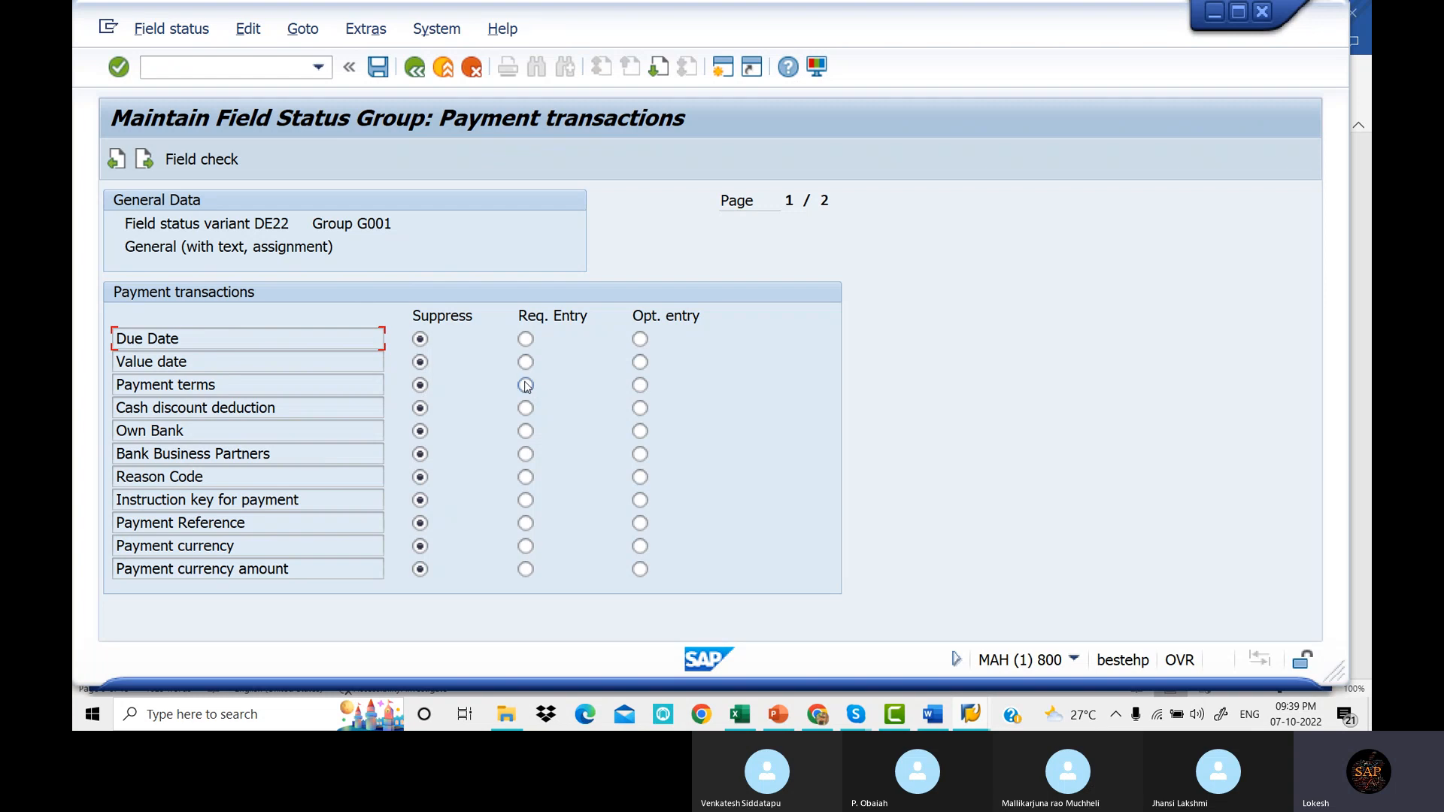
pyautogui.click(423, 75)
pyautogui.click(308, 368)
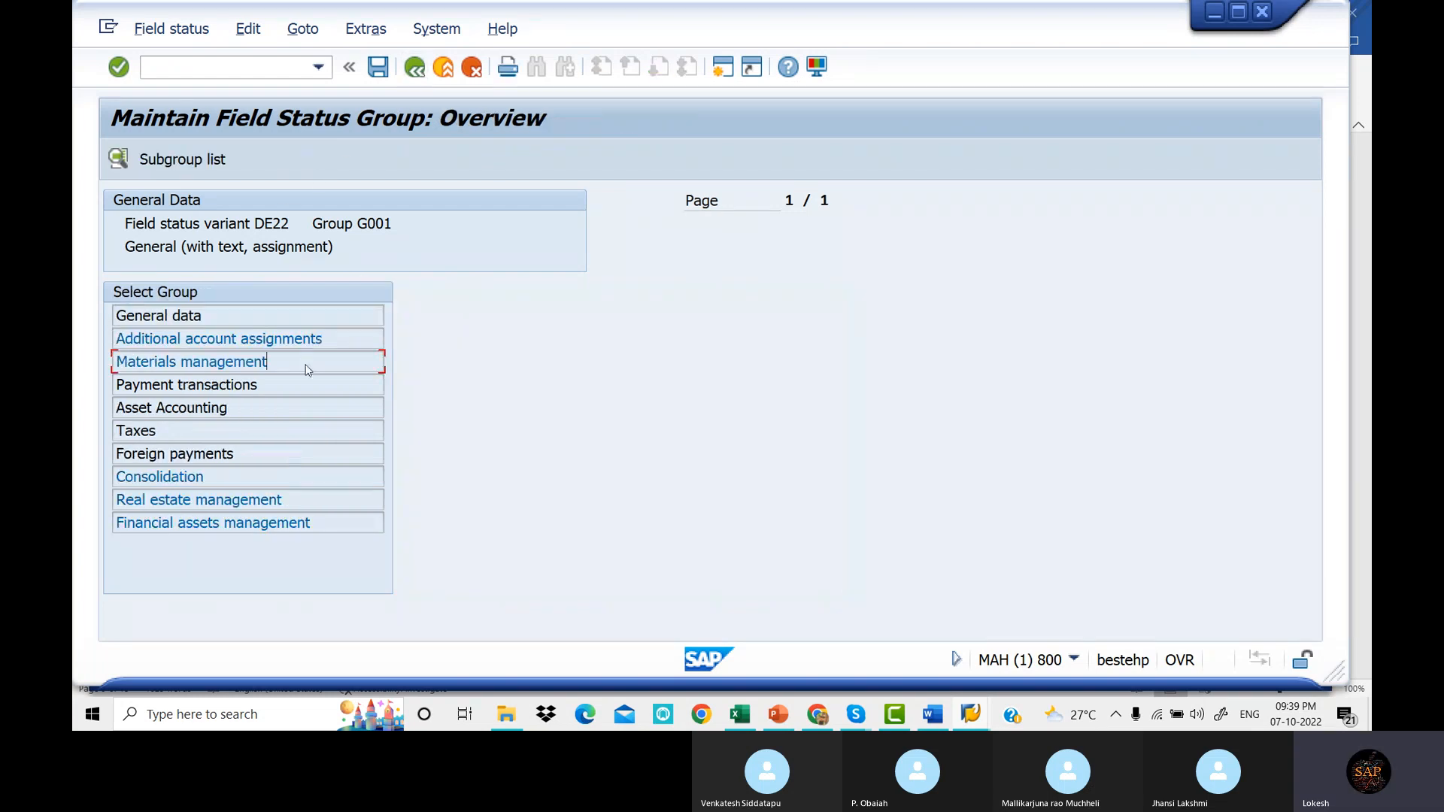
pyautogui.doubleClick(308, 368)
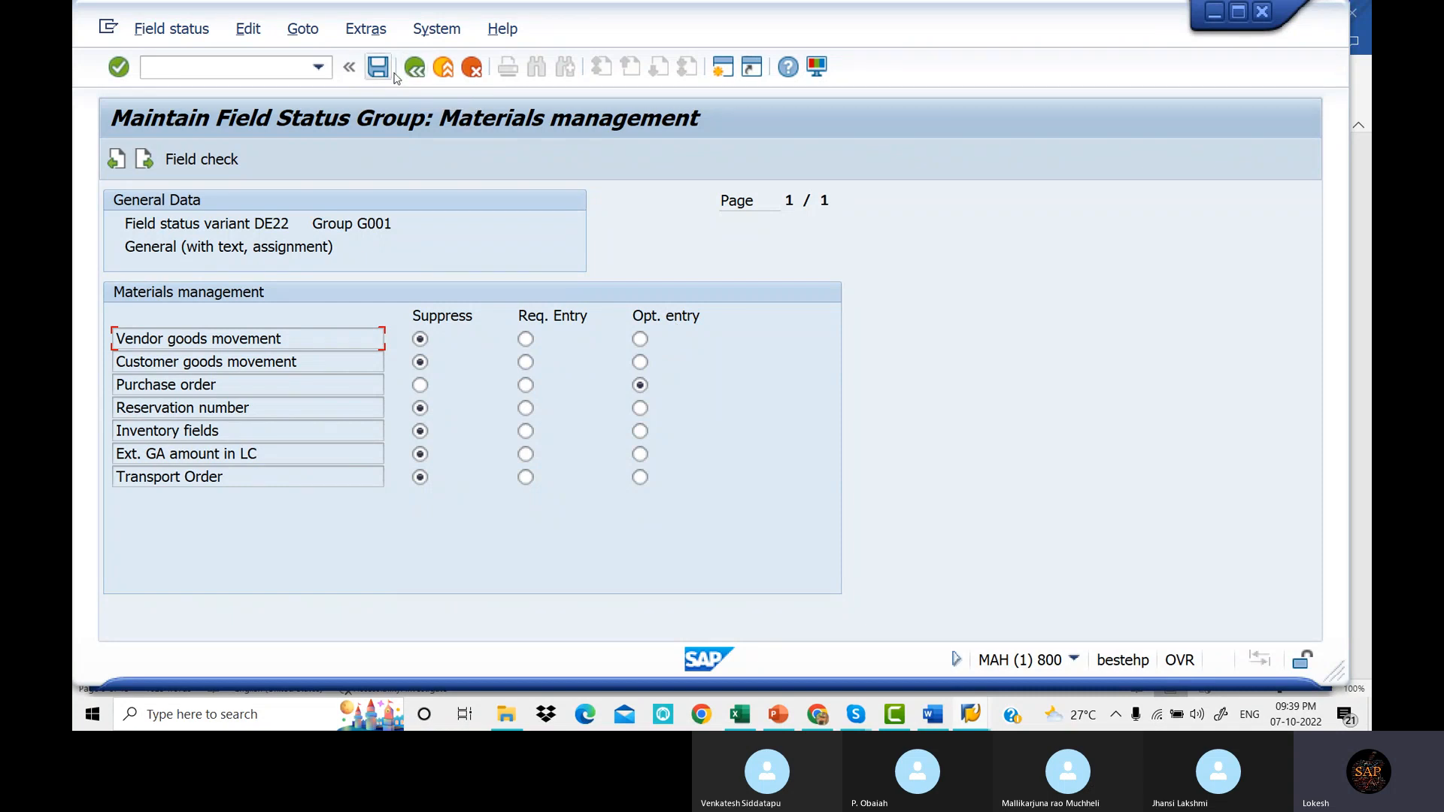
pyautogui.click(418, 71)
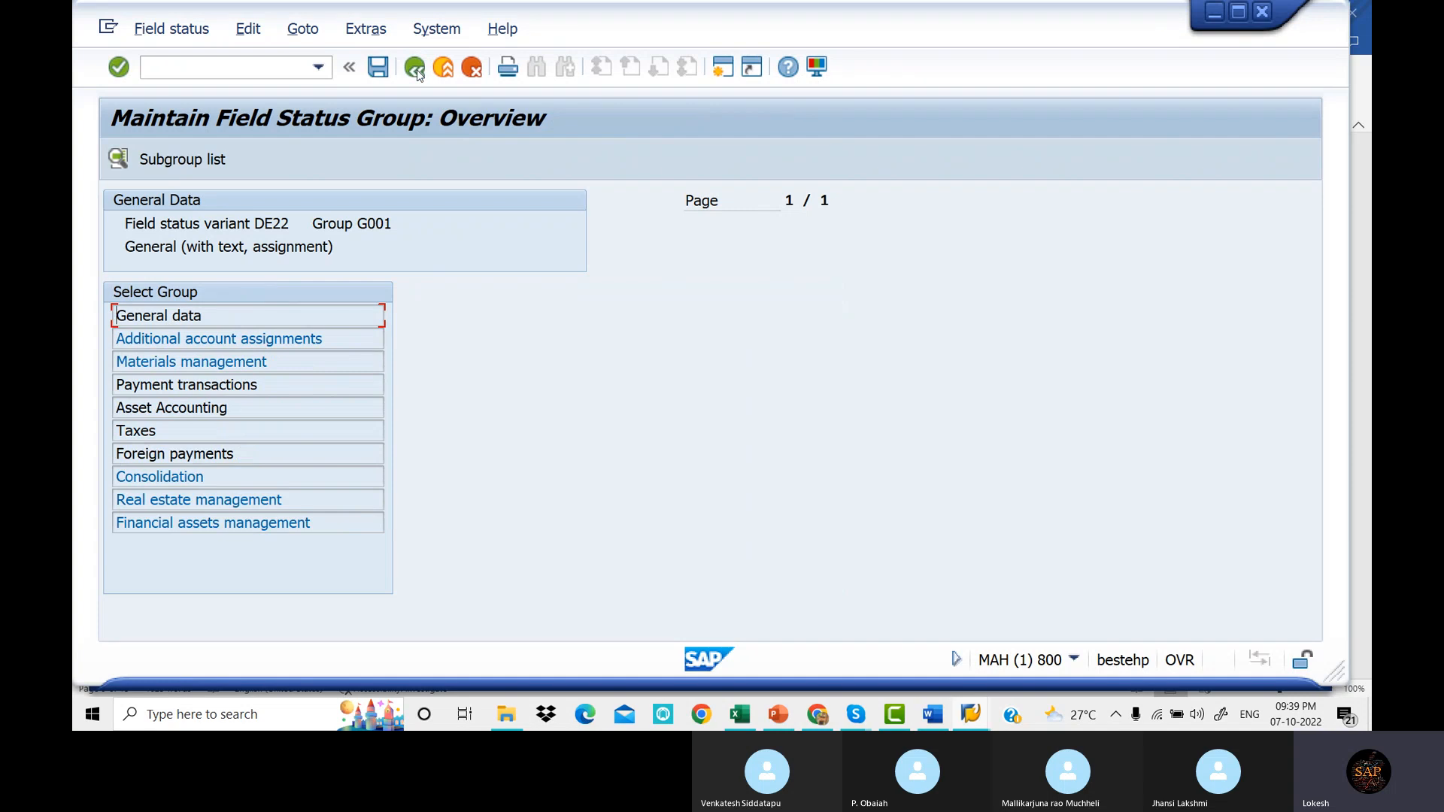
pyautogui.click(418, 71)
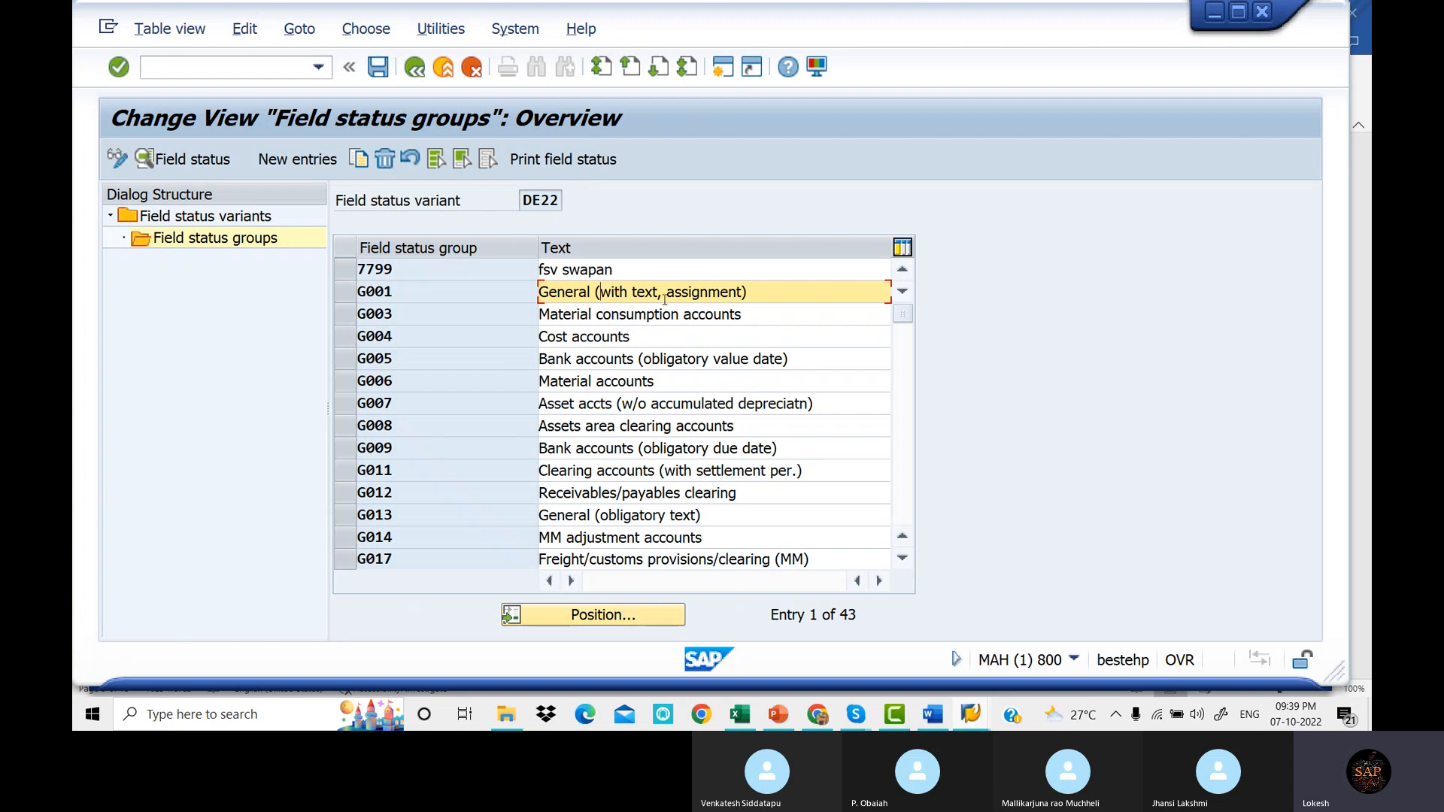
# View the General data field statuses of groups G003 Material consumption accounts and G006 Material accounts.
pyautogui.doubleClick(751, 316)
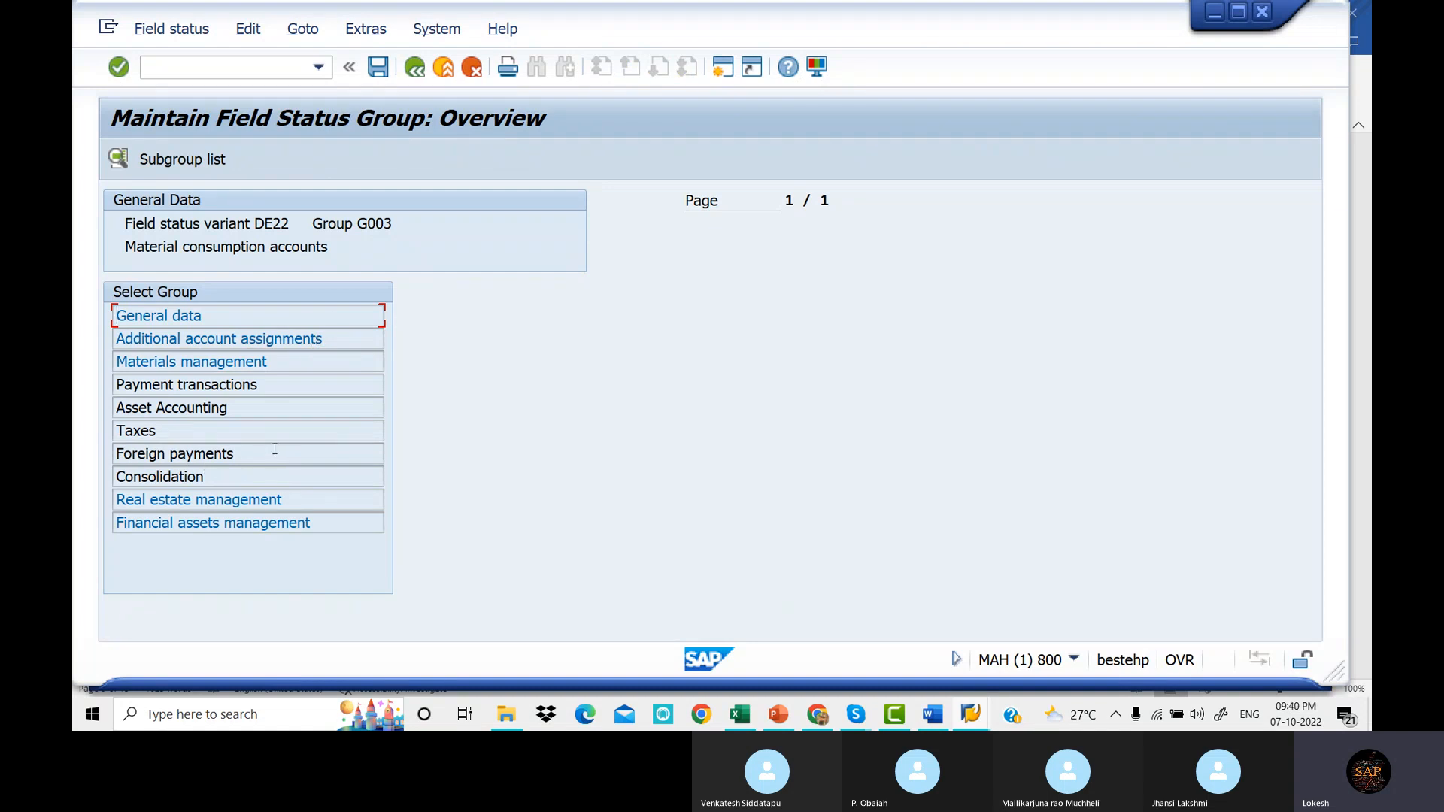
pyautogui.doubleClick(308, 316)
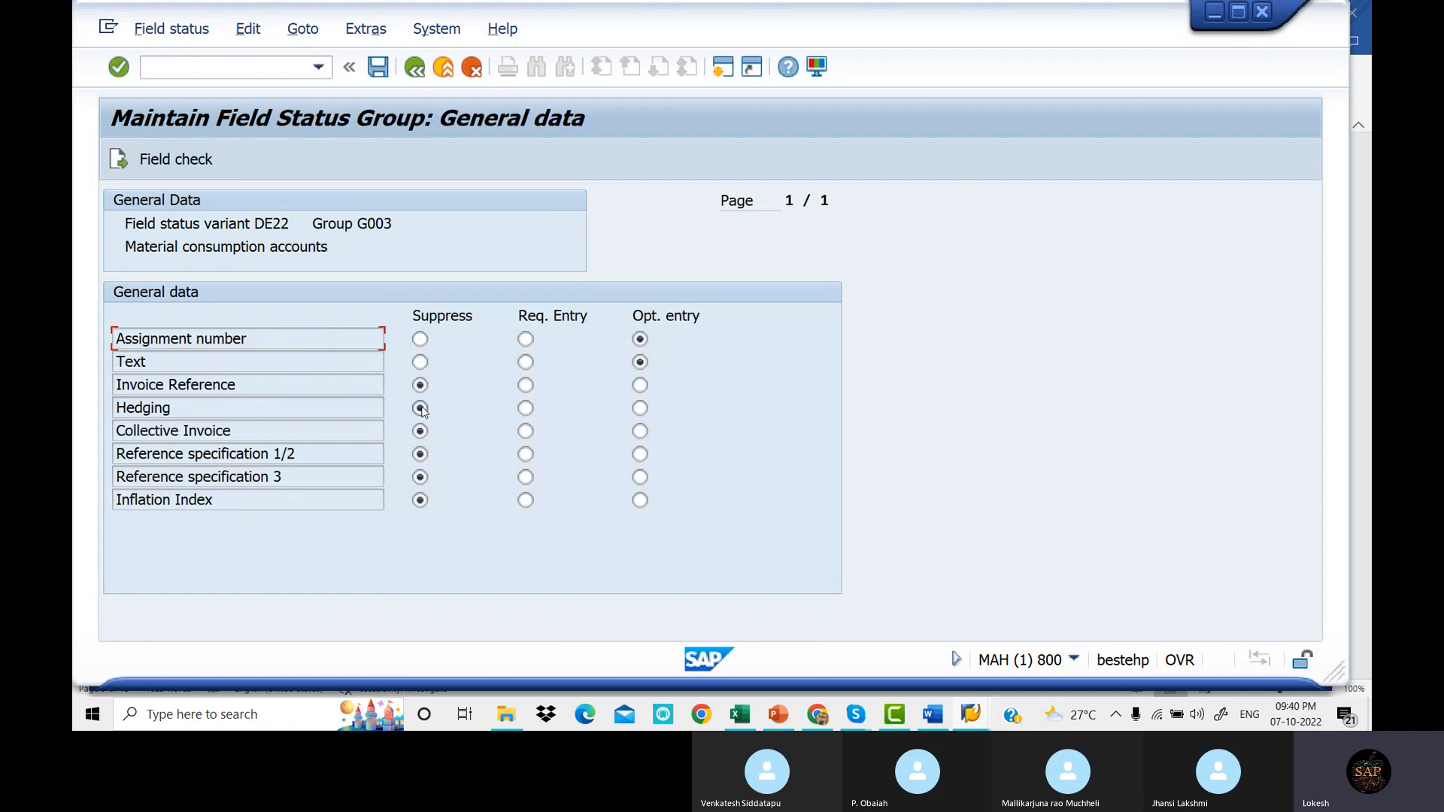
pyautogui.click(416, 69)
pyautogui.click(416, 69)
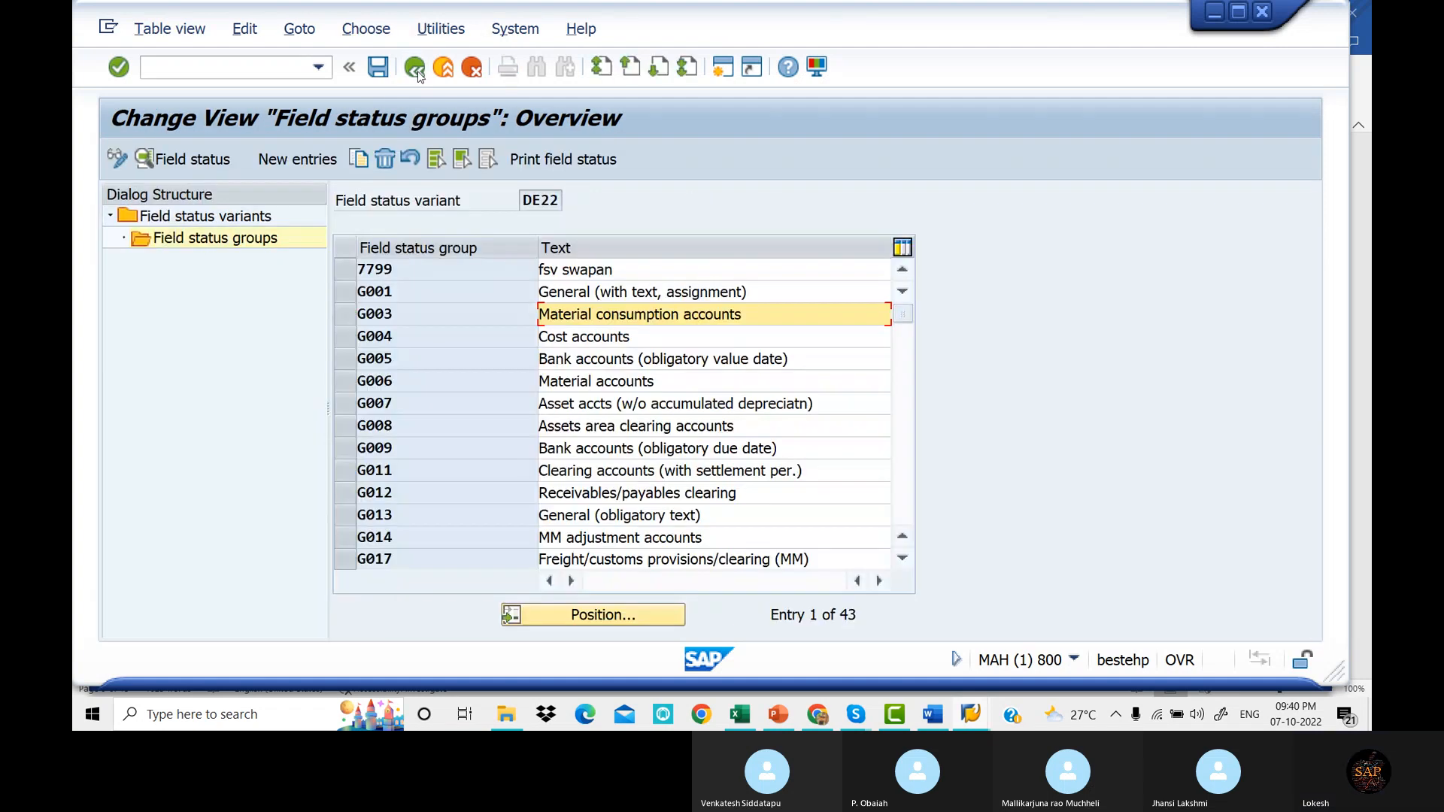
pyautogui.doubleClick(659, 379)
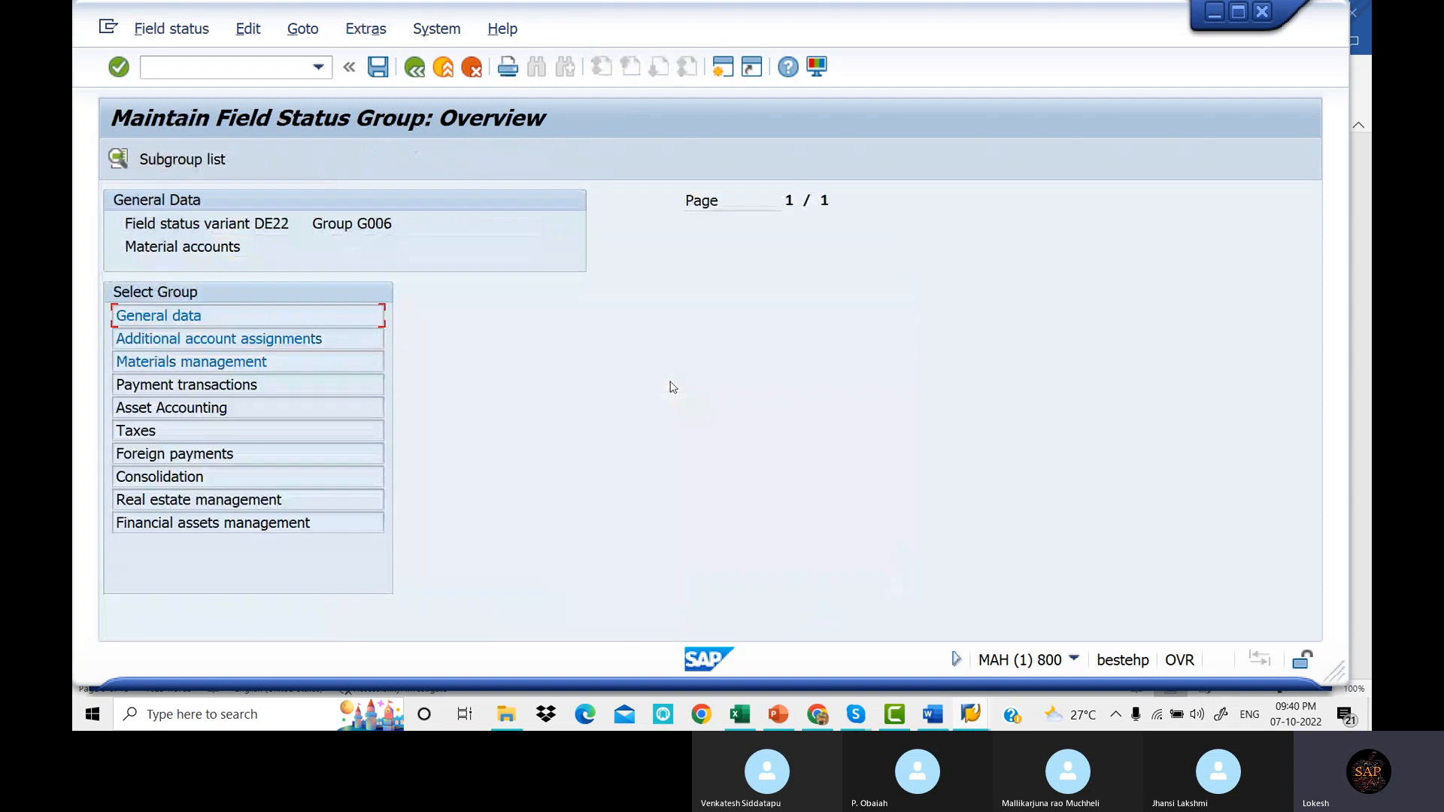
pyautogui.doubleClick(348, 315)
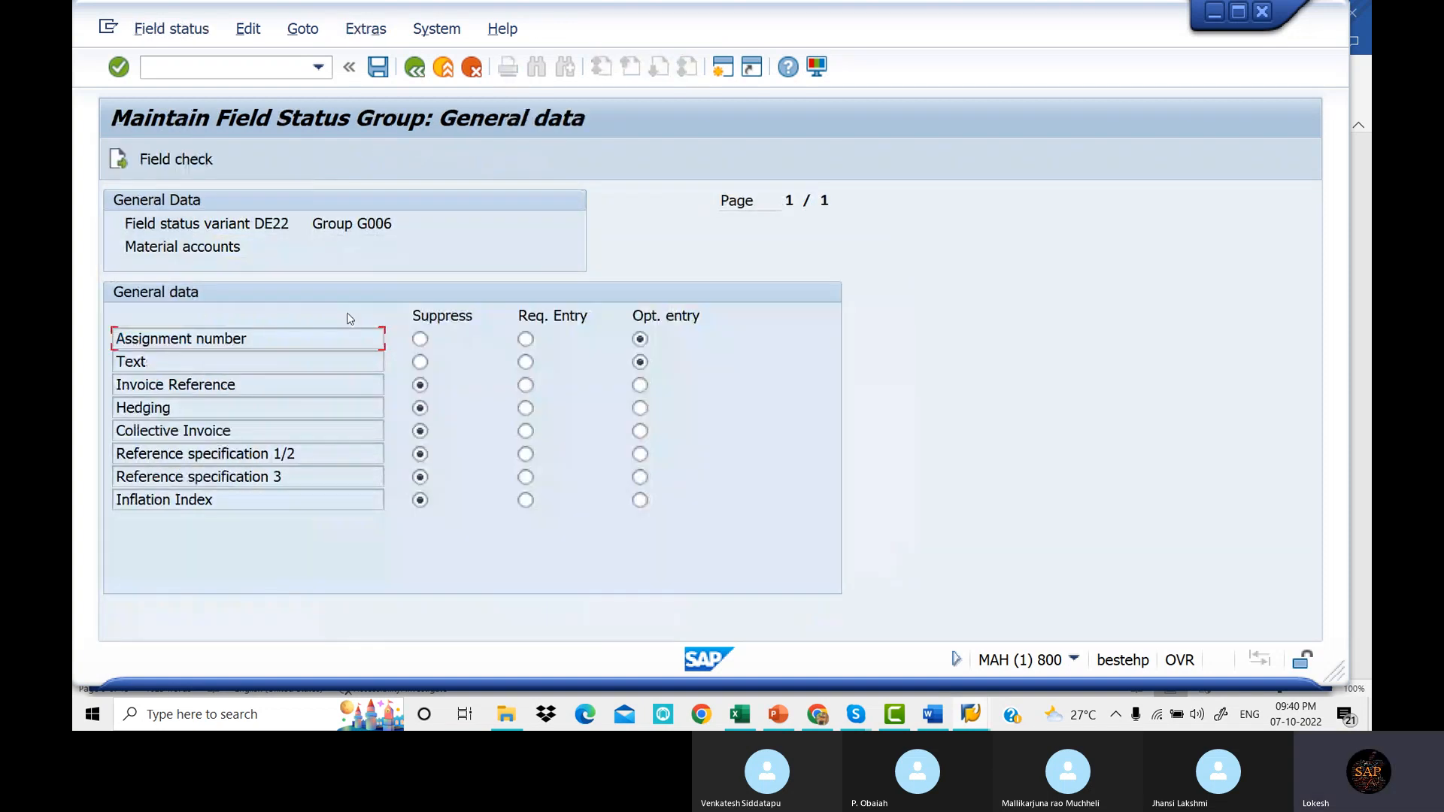
pyautogui.click(414, 68)
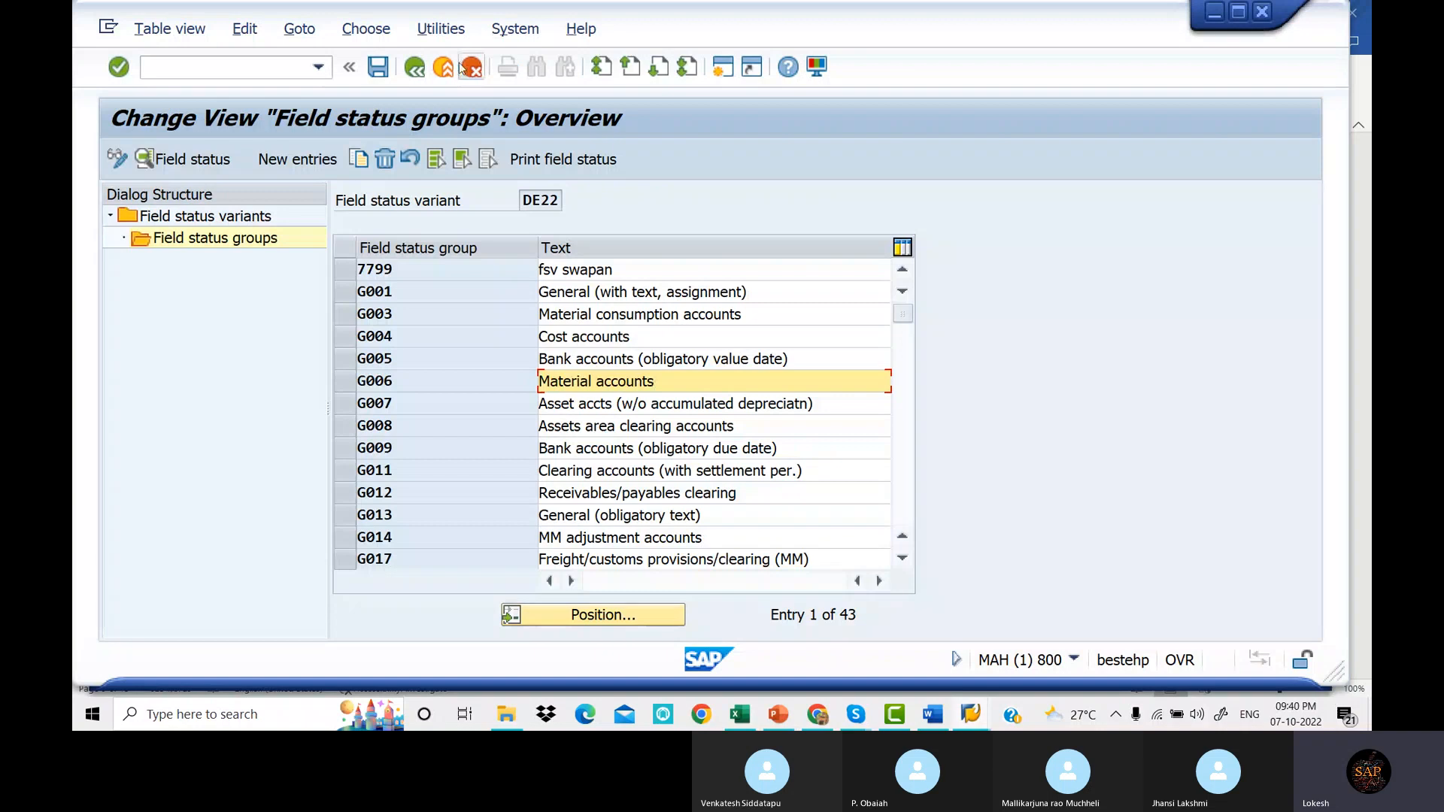
# Save field status variant DE22 in the customizing request MAHK911125 "Global Settings".
pyautogui.click(377, 69)
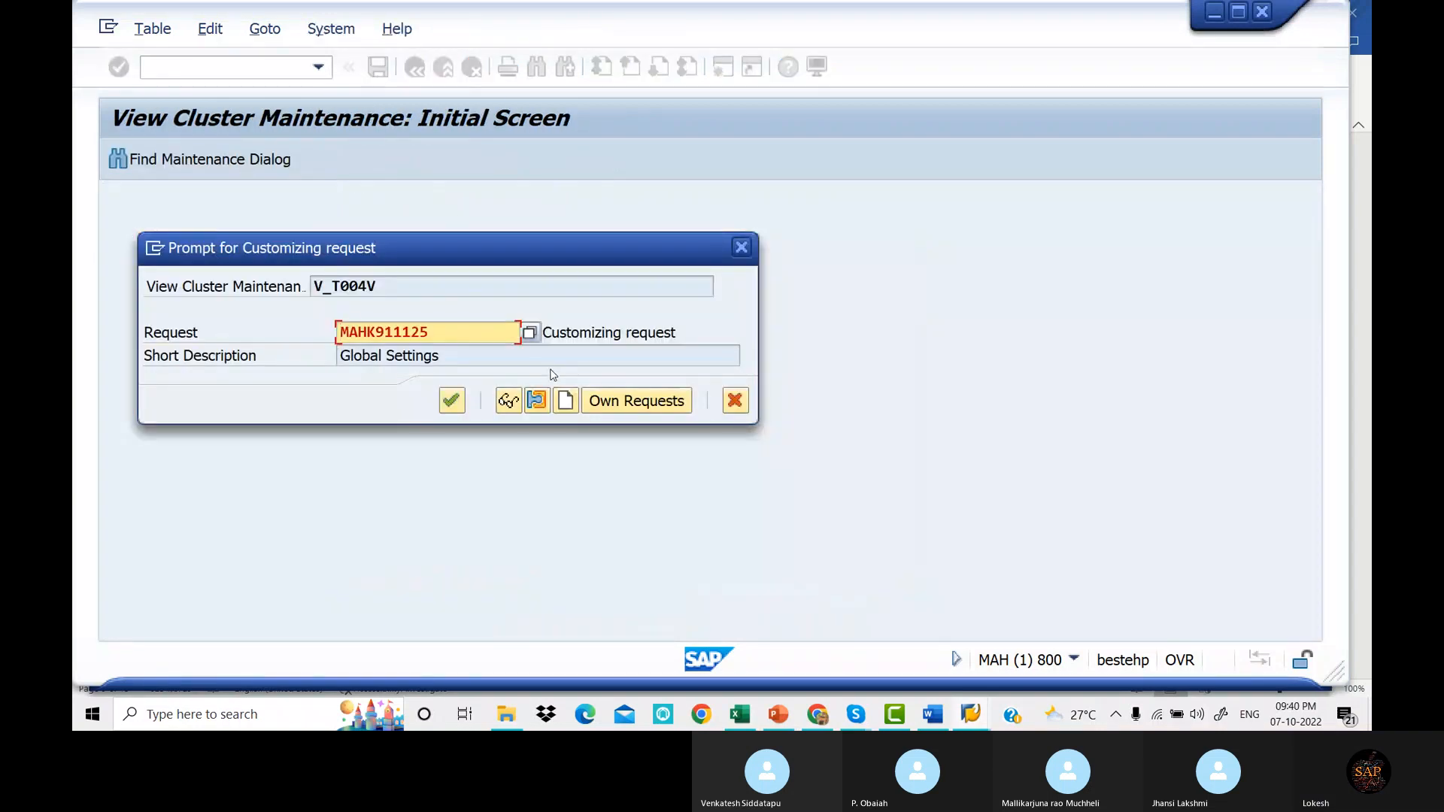
pyautogui.click(534, 333)
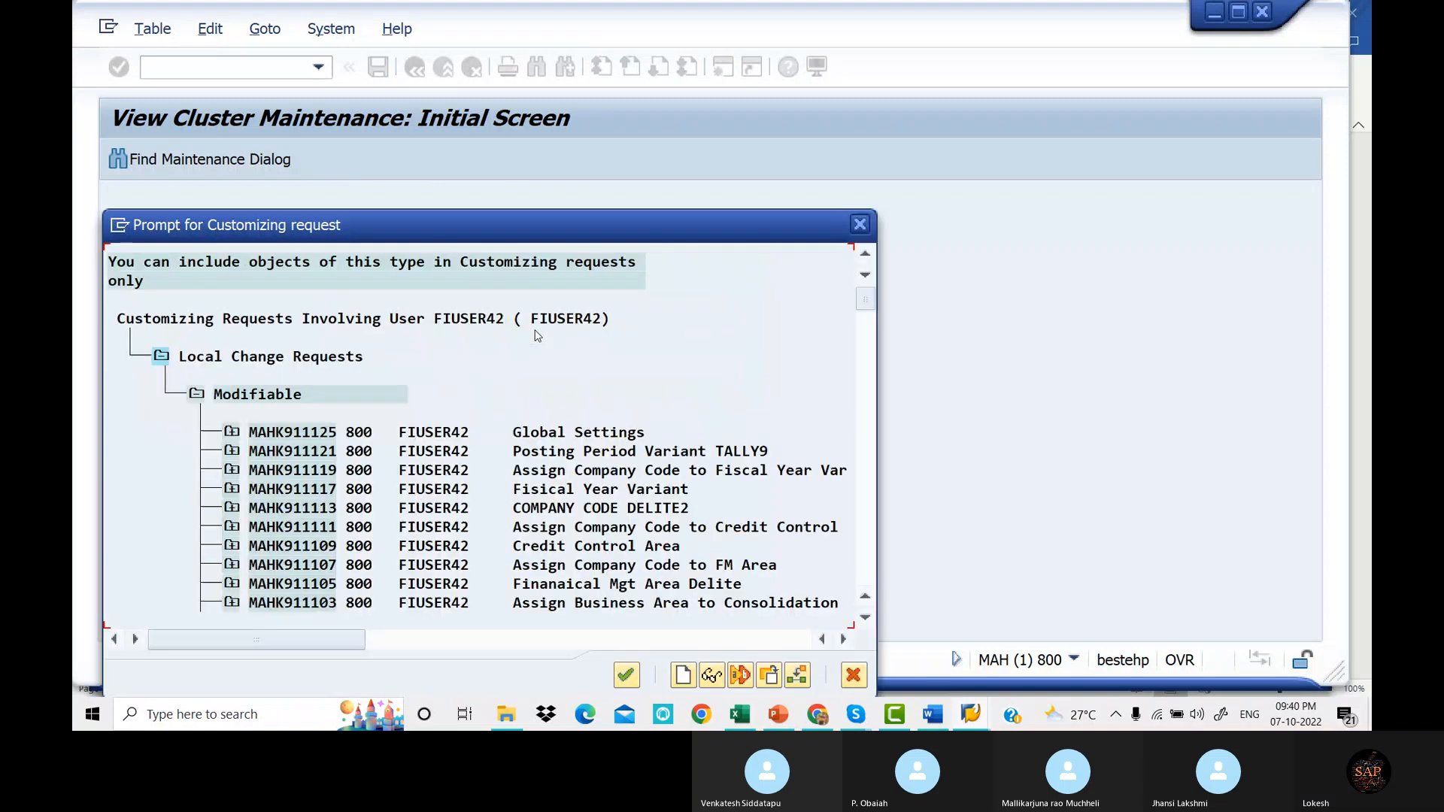
pyautogui.doubleClick(274, 433)
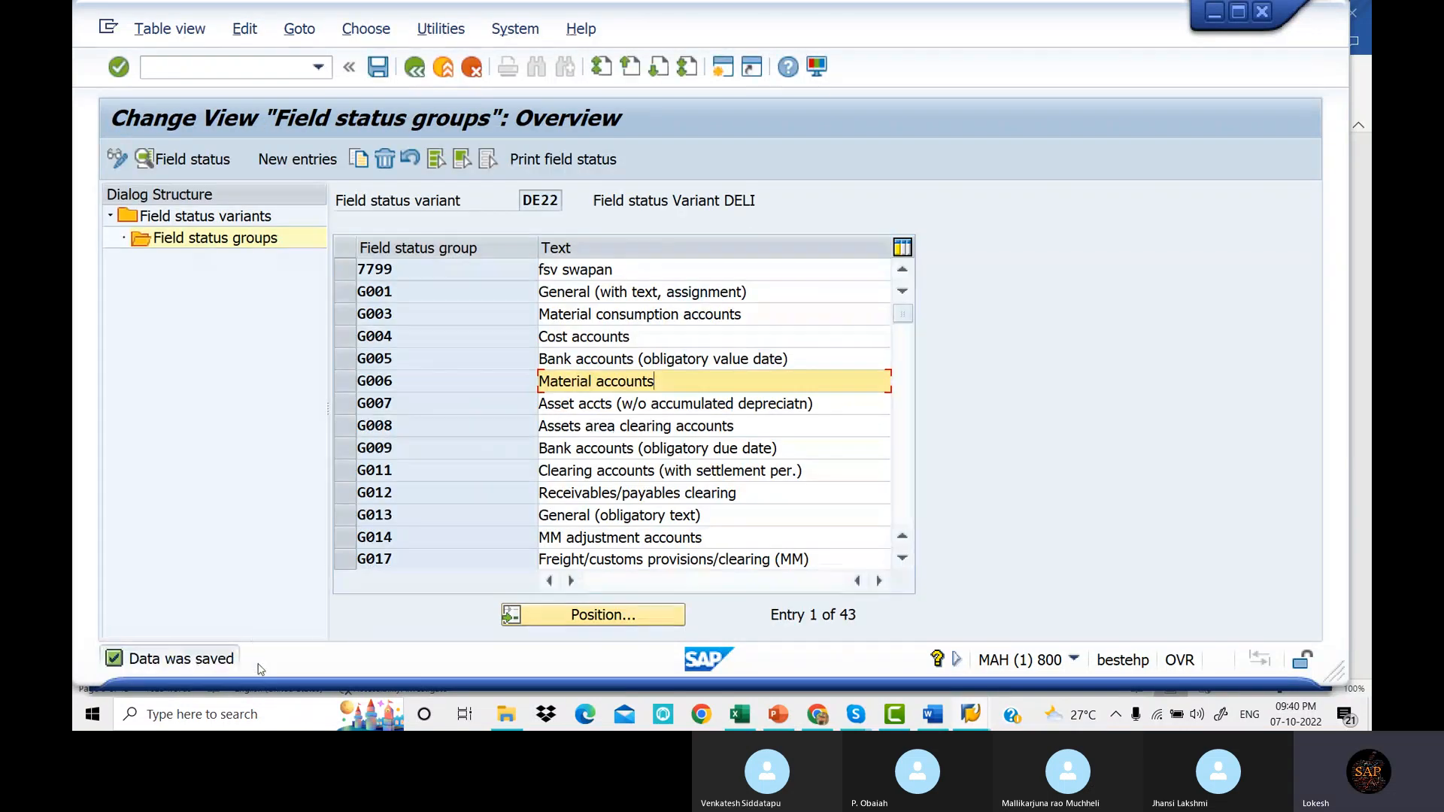
# Switch to the Word document Global Setting configuration123 and review section 6, Define Field Status Variant, back from the section 7 heading.
pyautogui.click(932, 714)
pyautogui.scroll(-2, 674, 431)
pyautogui.scroll(-2, 675, 431)
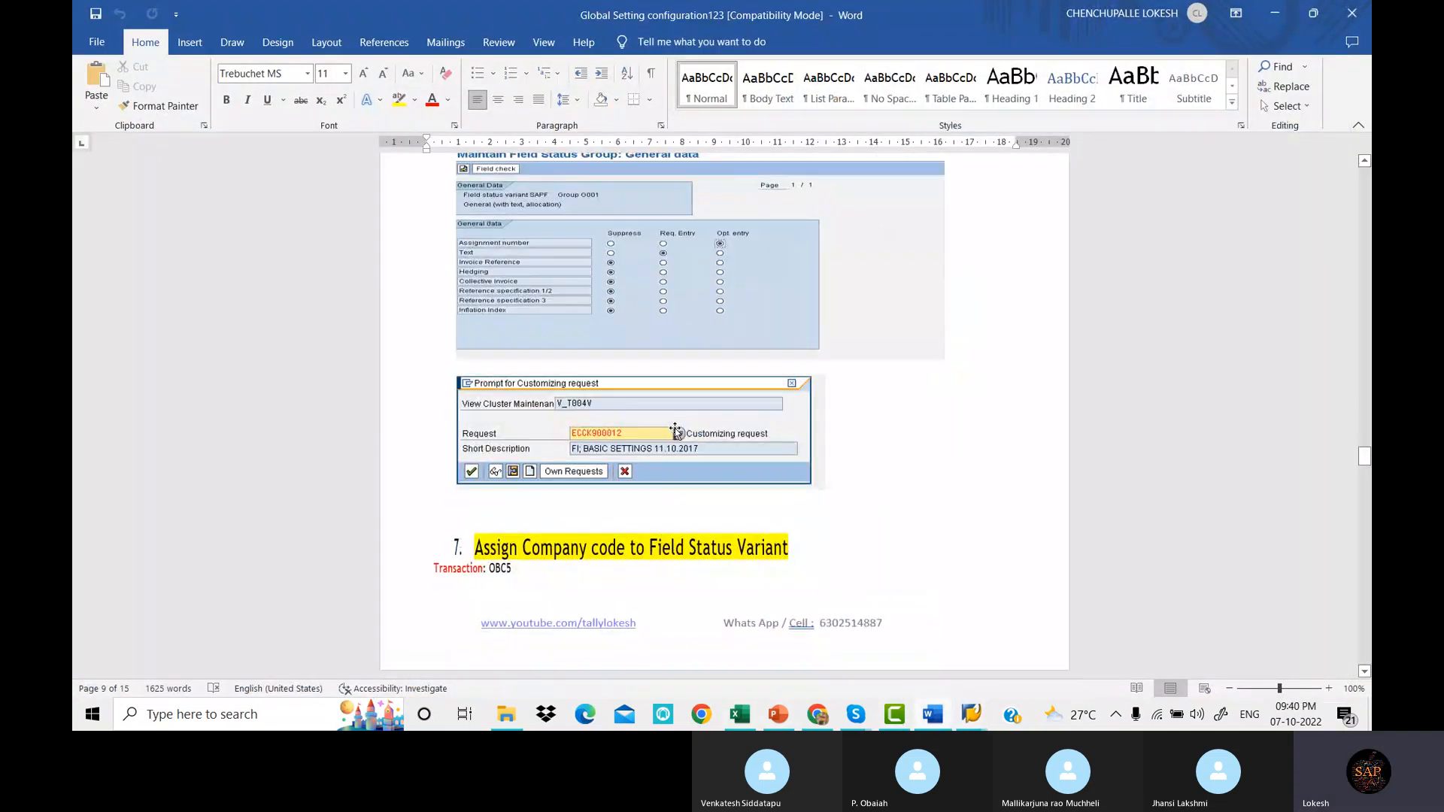
pyautogui.scroll(10, 663, 364)
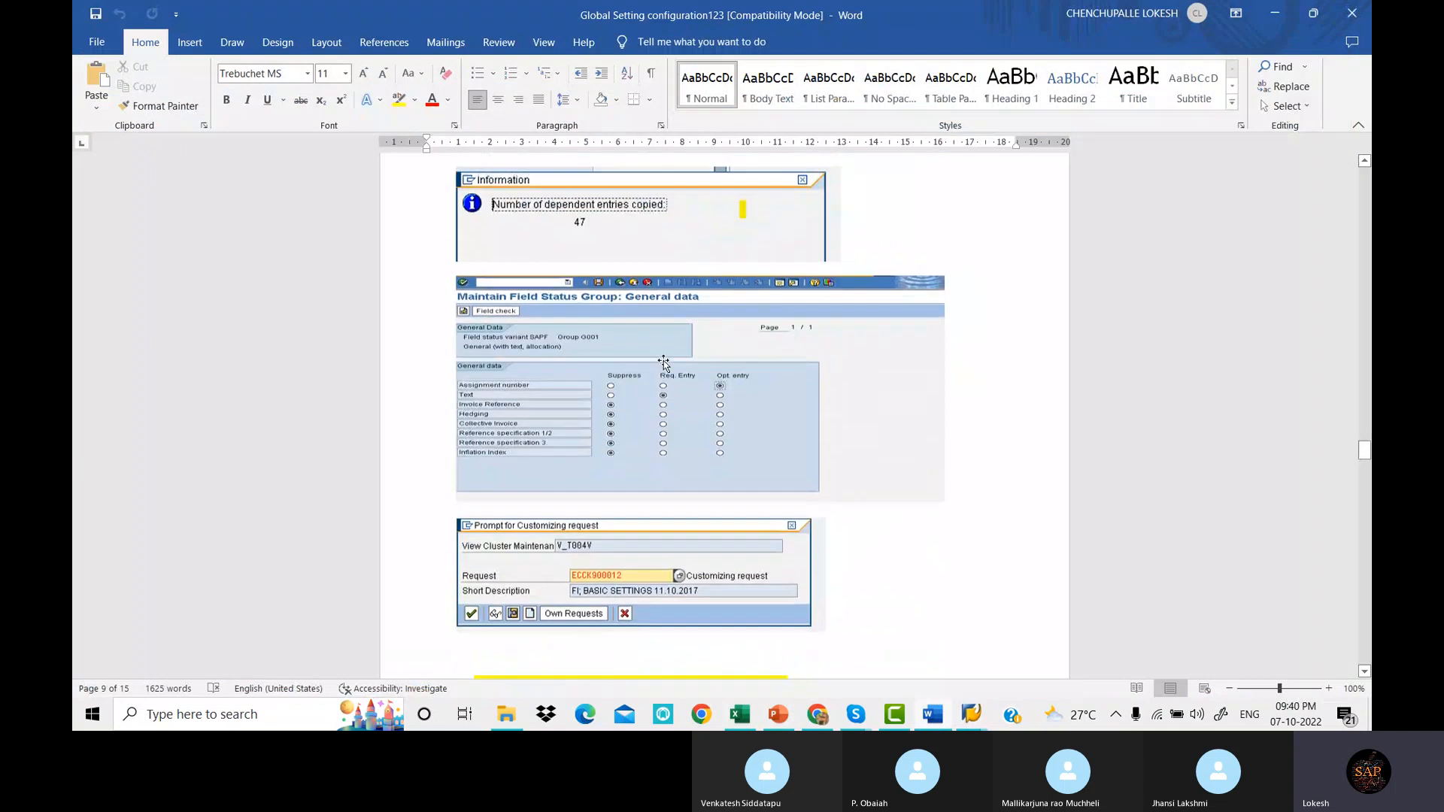
pyautogui.scroll(1, 663, 364)
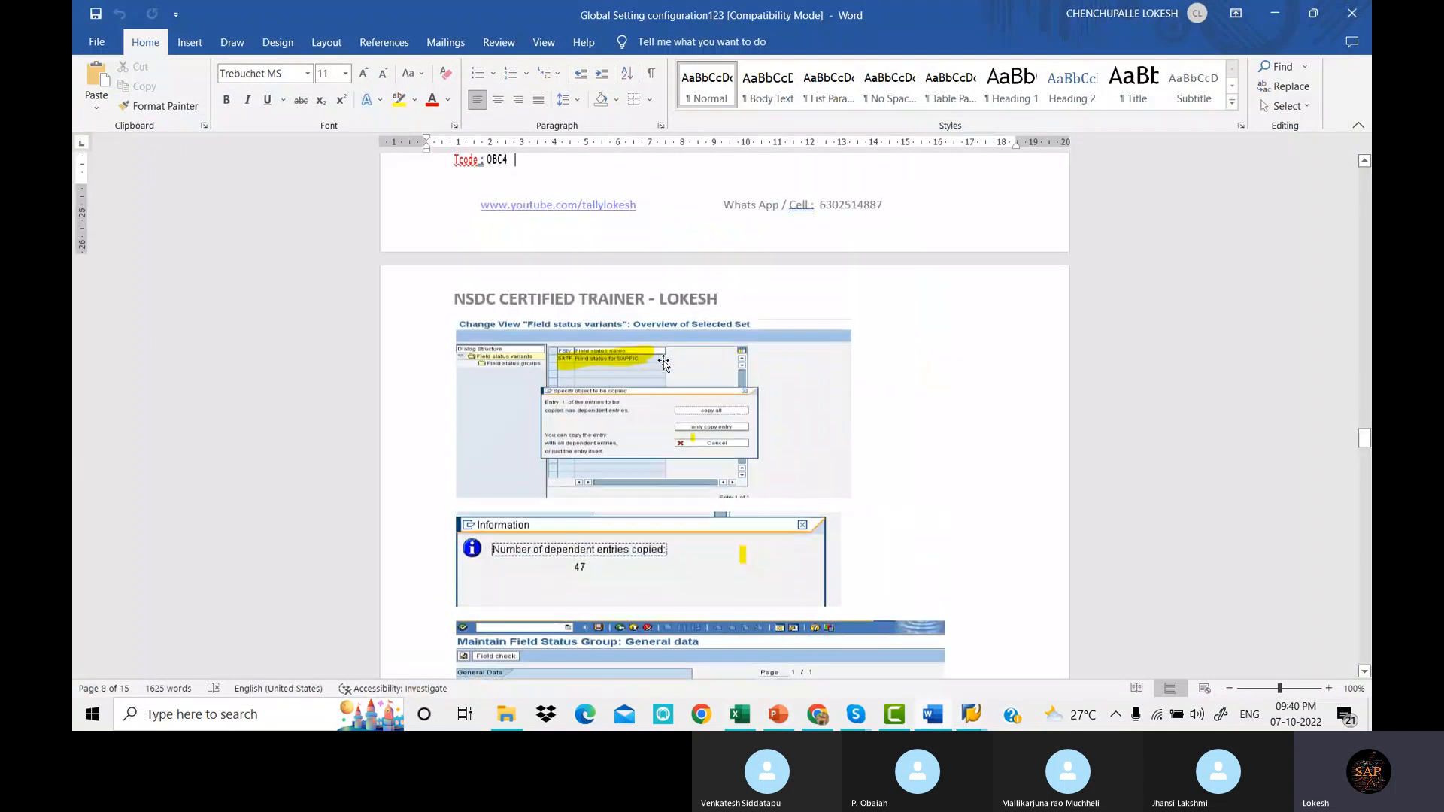
pyautogui.scroll(7, 673, 371)
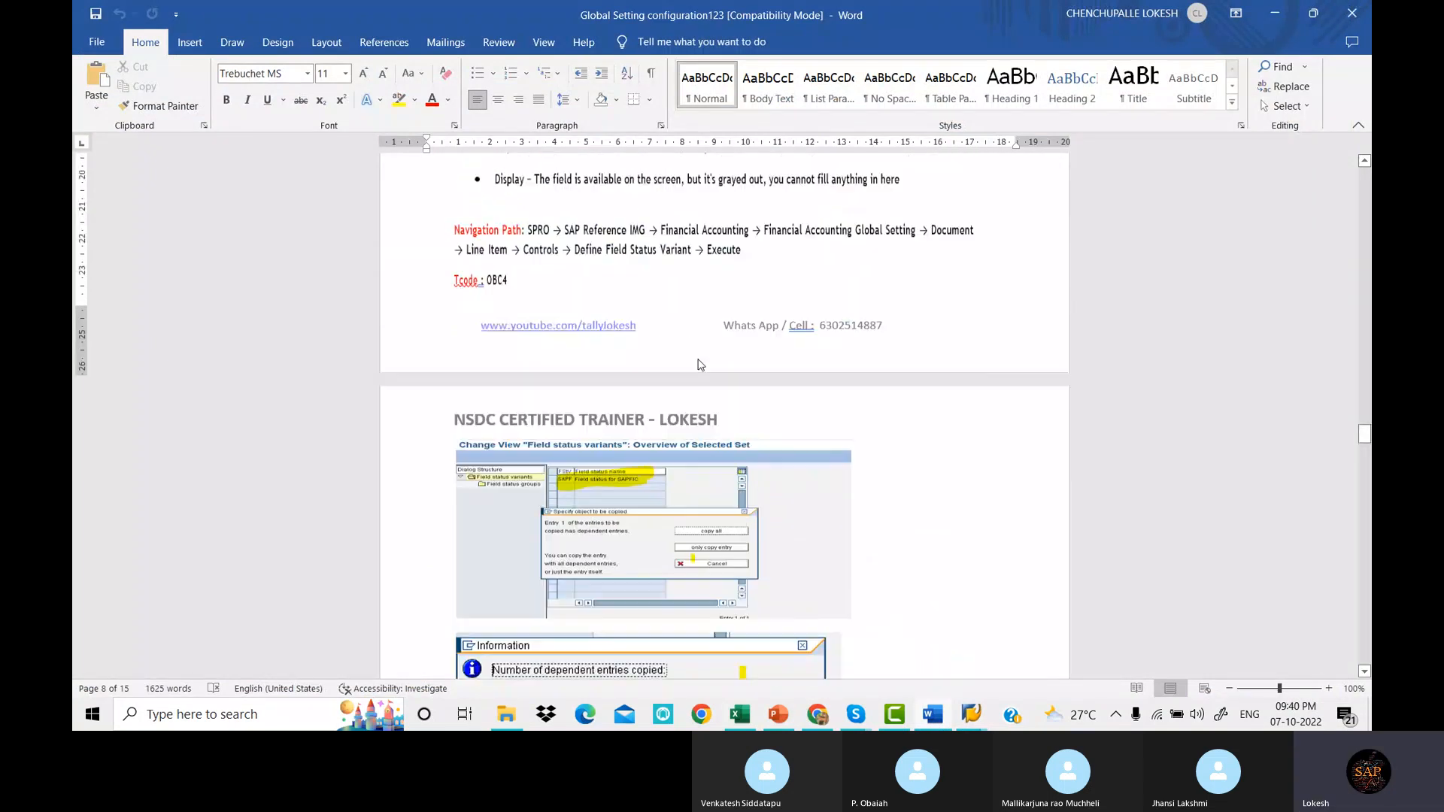
pyautogui.scroll(5, 698, 360)
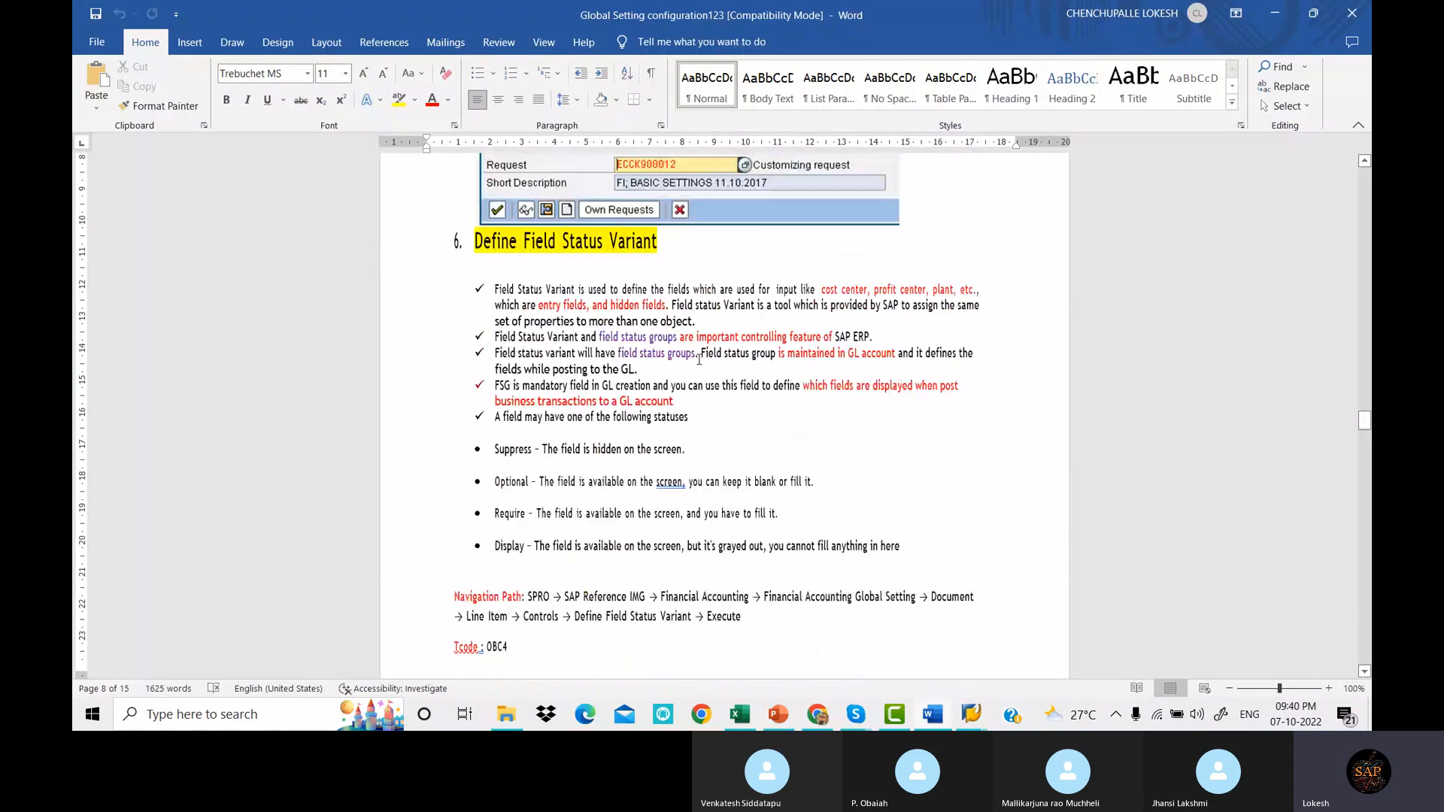
# Review the earlier configuration sections backwards, from assigning the posting period variant to company code to the fiscal year variant periods.
pyautogui.scroll(15, 699, 359)
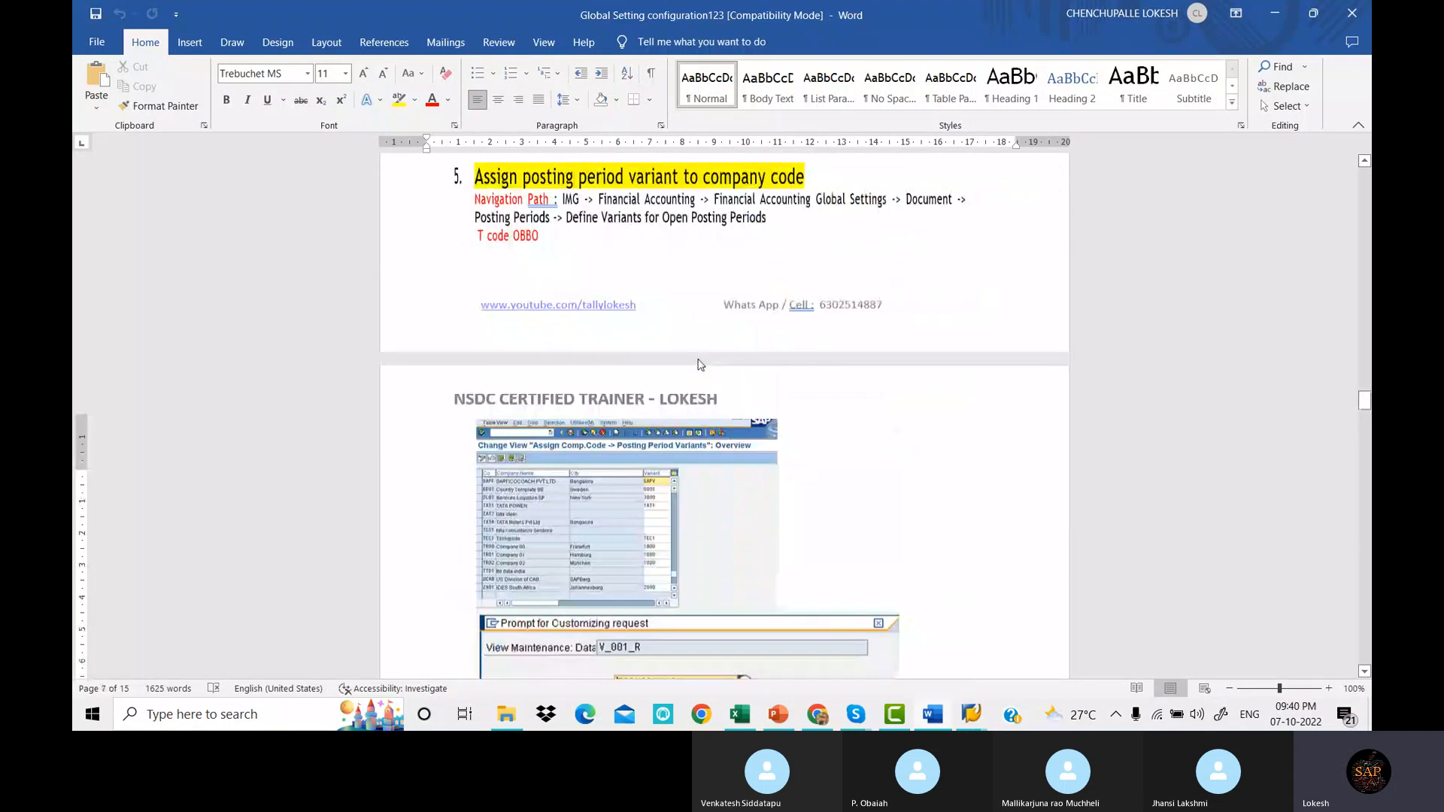
pyautogui.scroll(14, 698, 361)
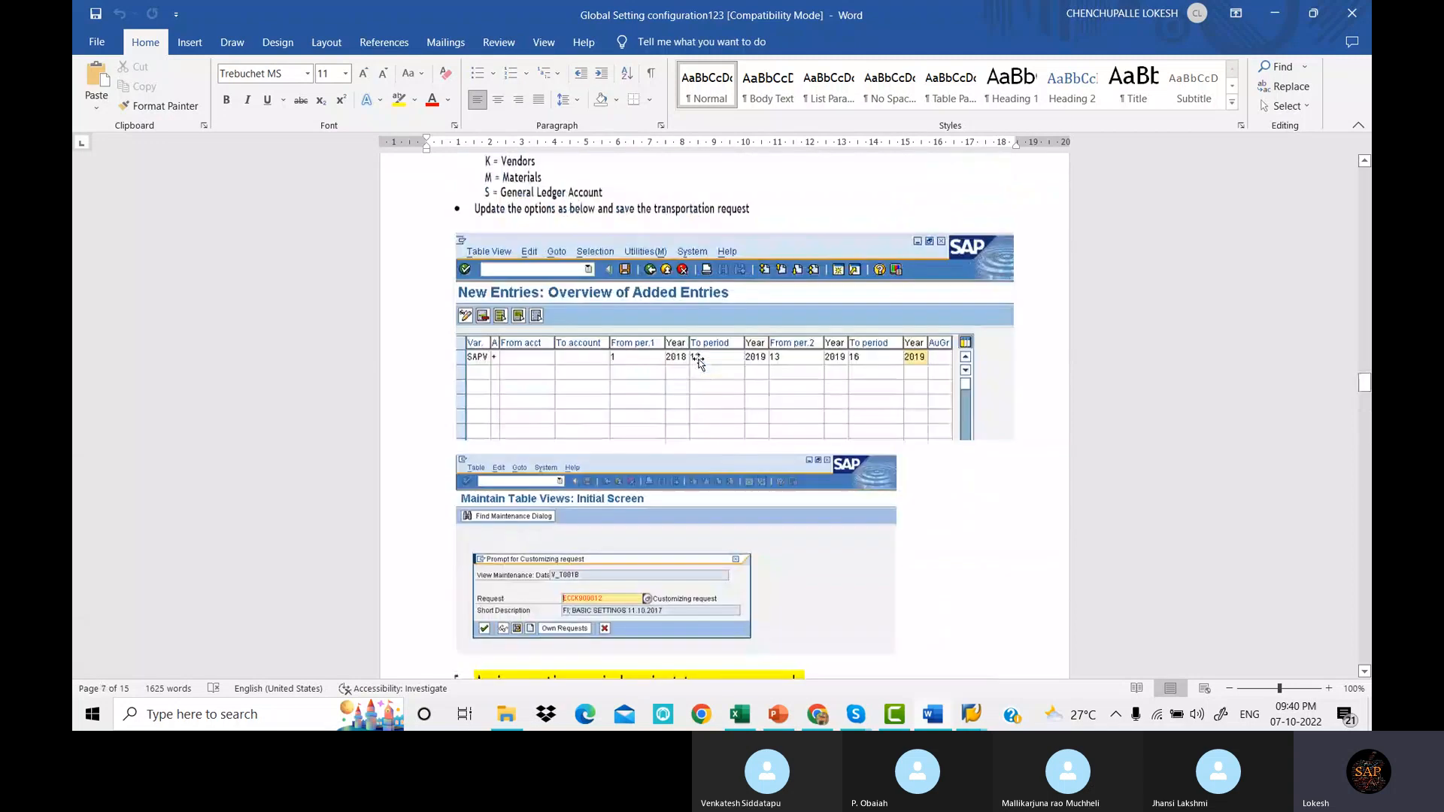
pyautogui.scroll(8, 699, 360)
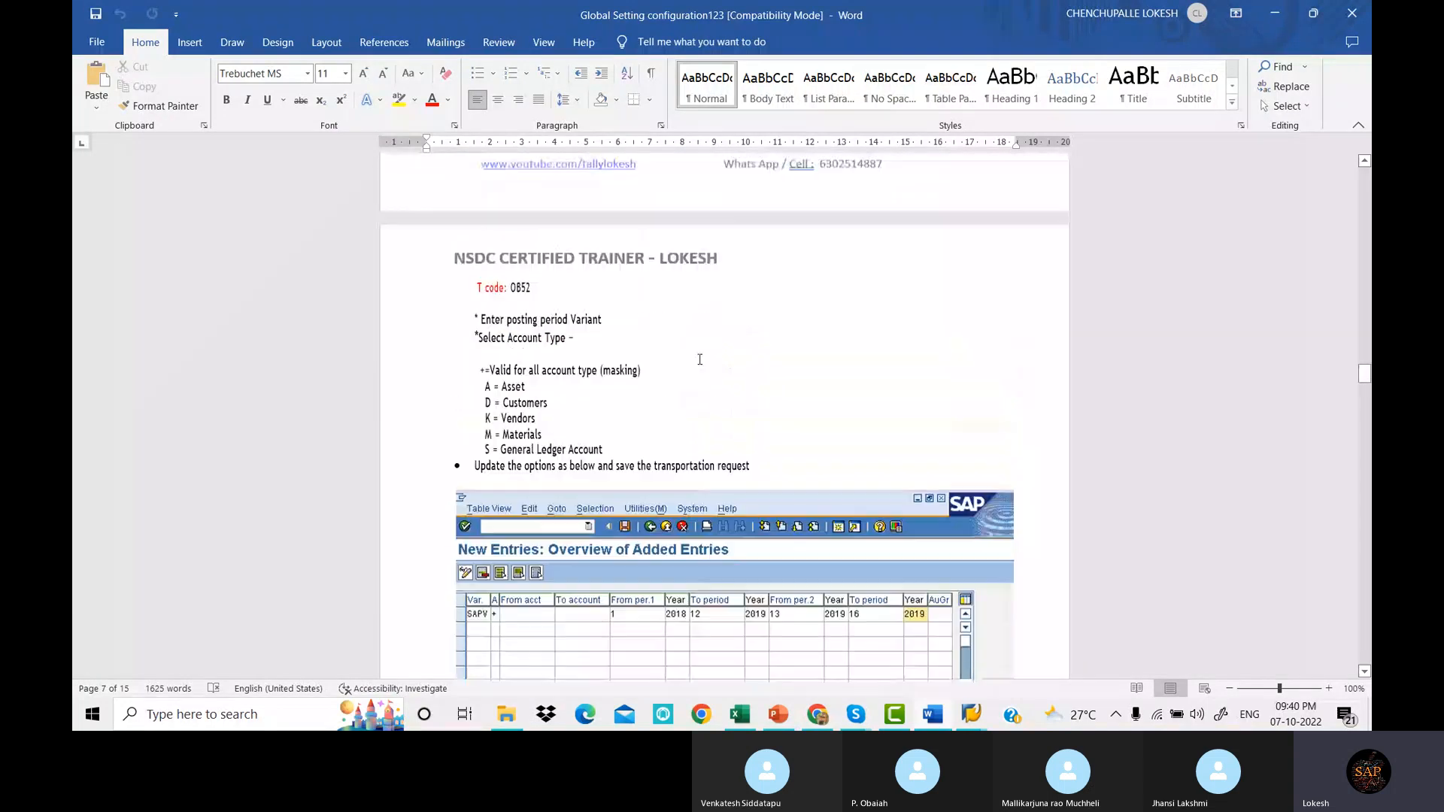
pyautogui.scroll(7, 698, 364)
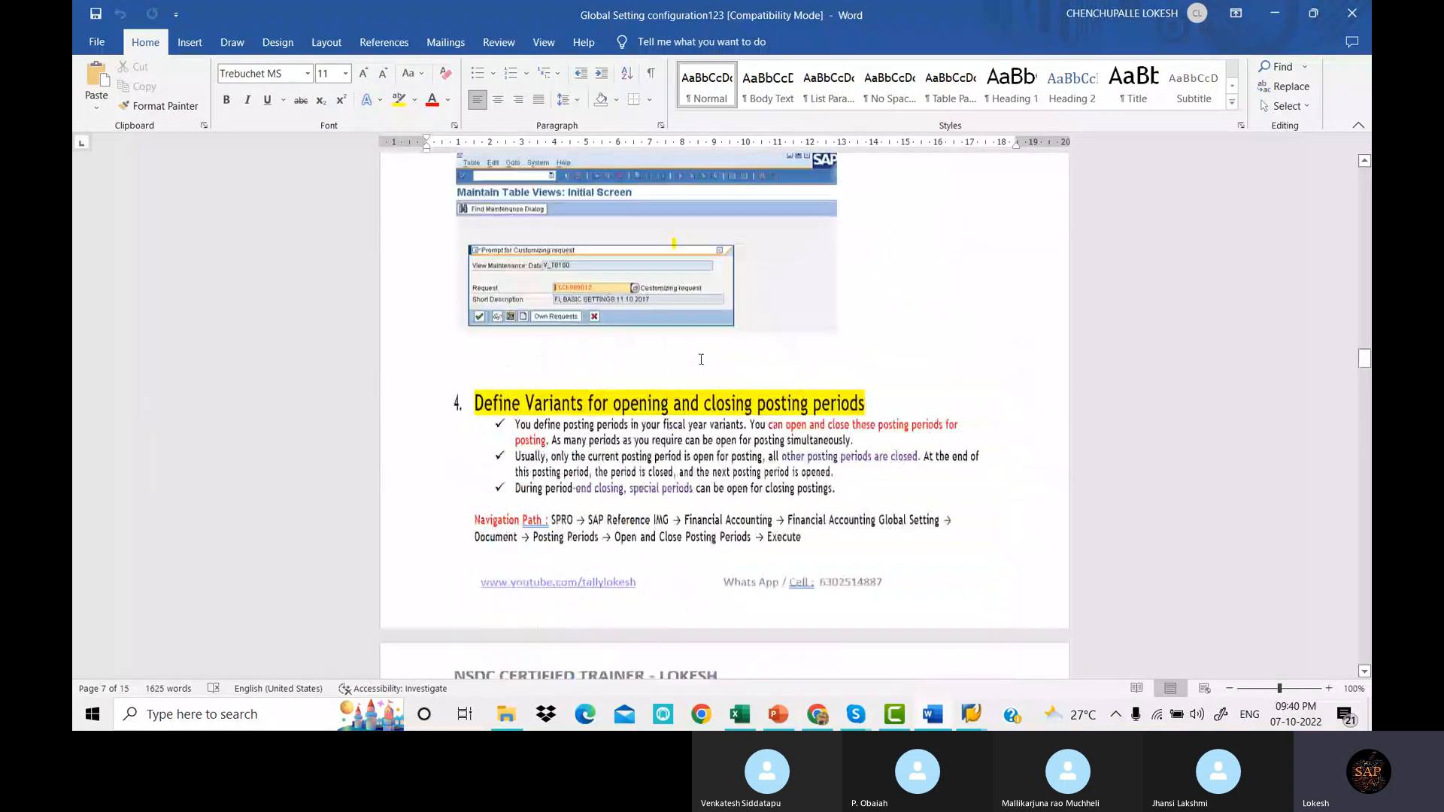
pyautogui.scroll(7, 701, 362)
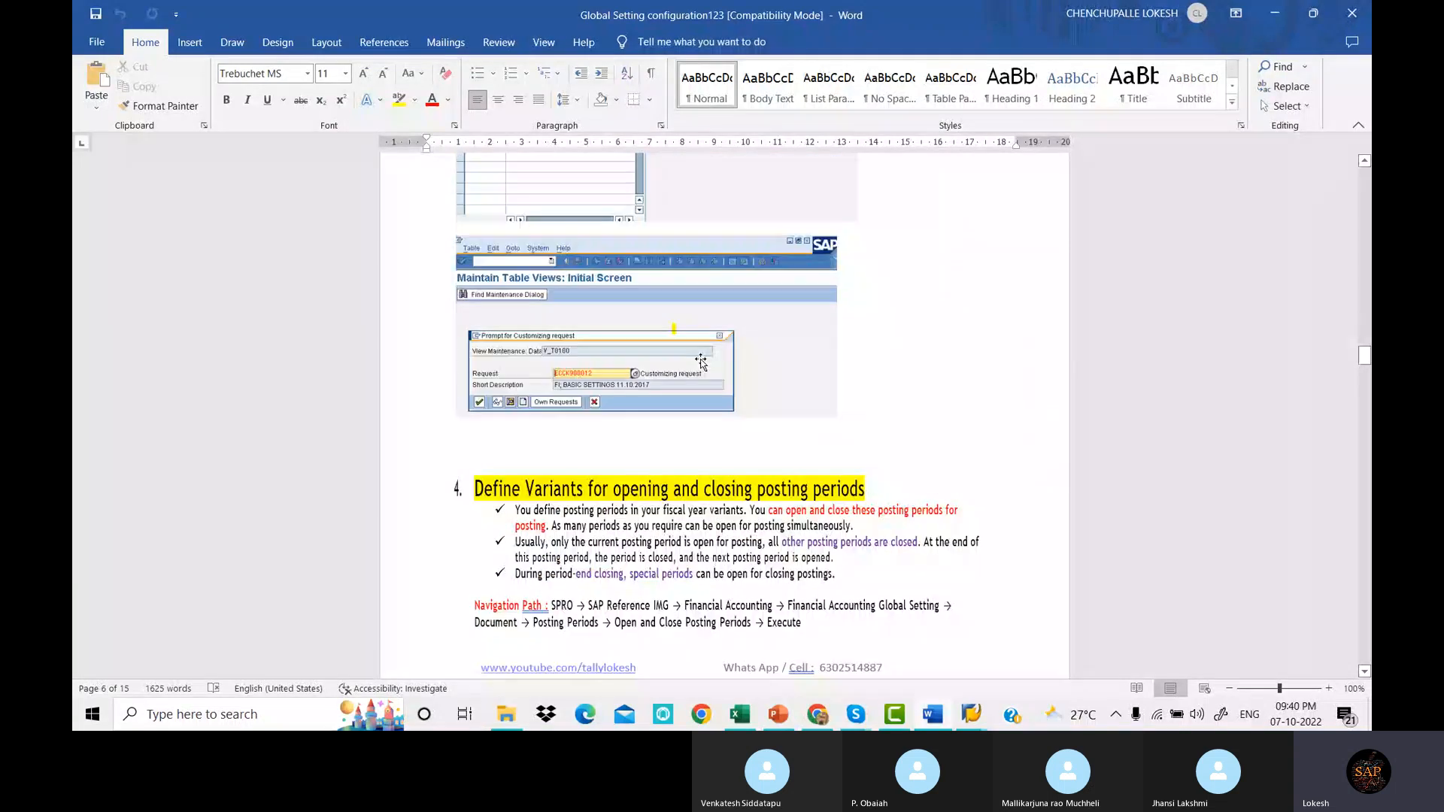
pyautogui.scroll(20, 701, 363)
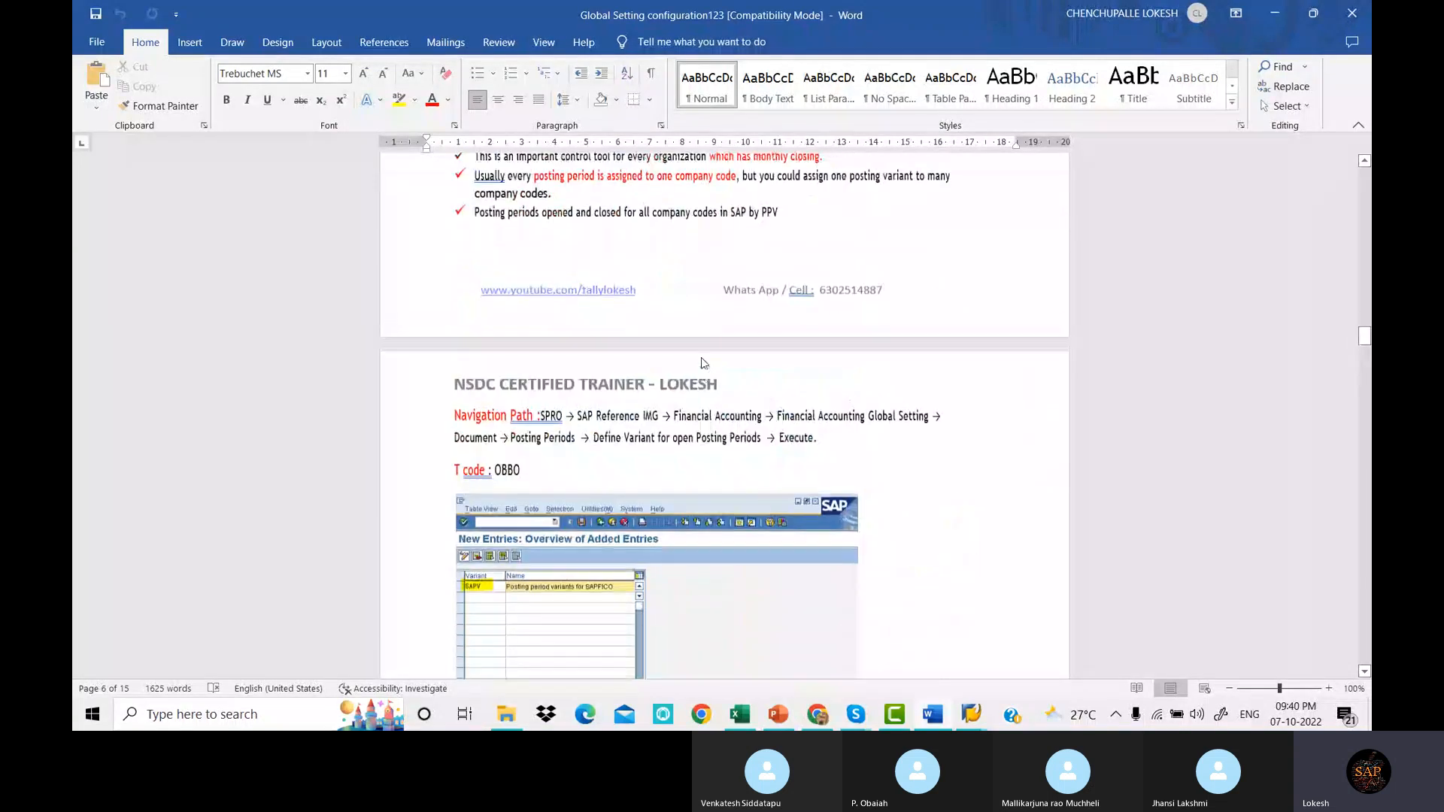
pyautogui.scroll(2, 703, 362)
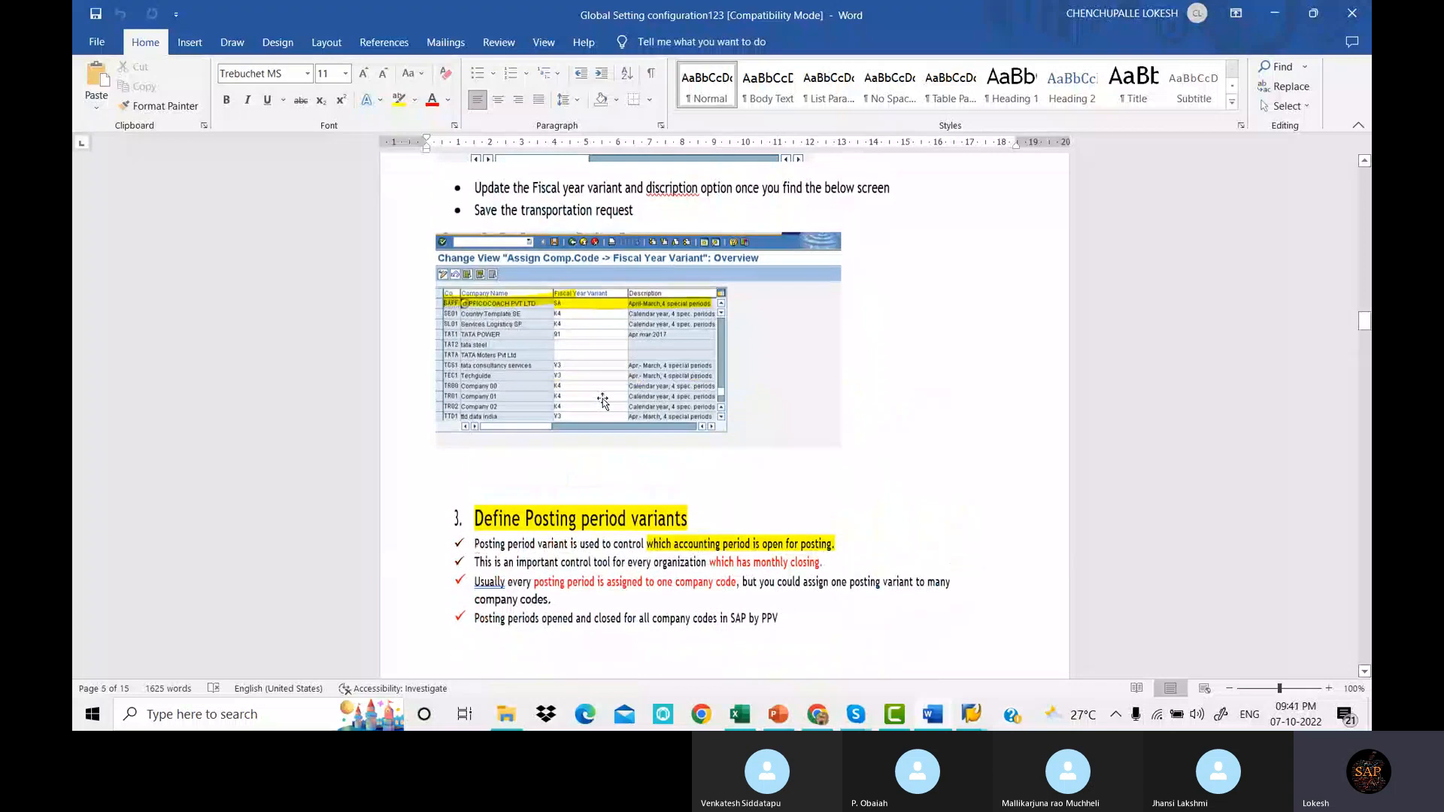
pyautogui.scroll(5, 632, 403)
pyautogui.scroll(9, 635, 406)
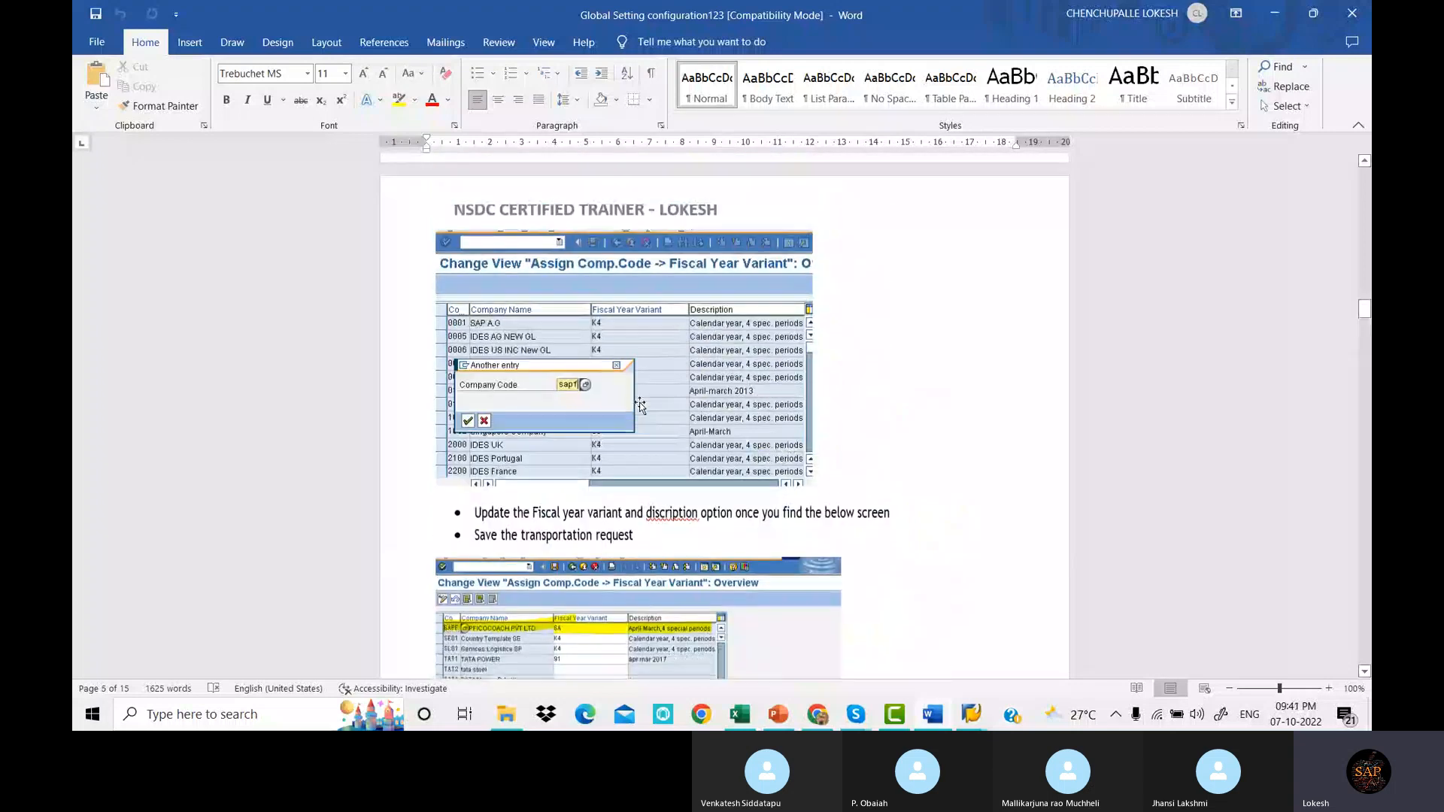
pyautogui.scroll(8, 640, 407)
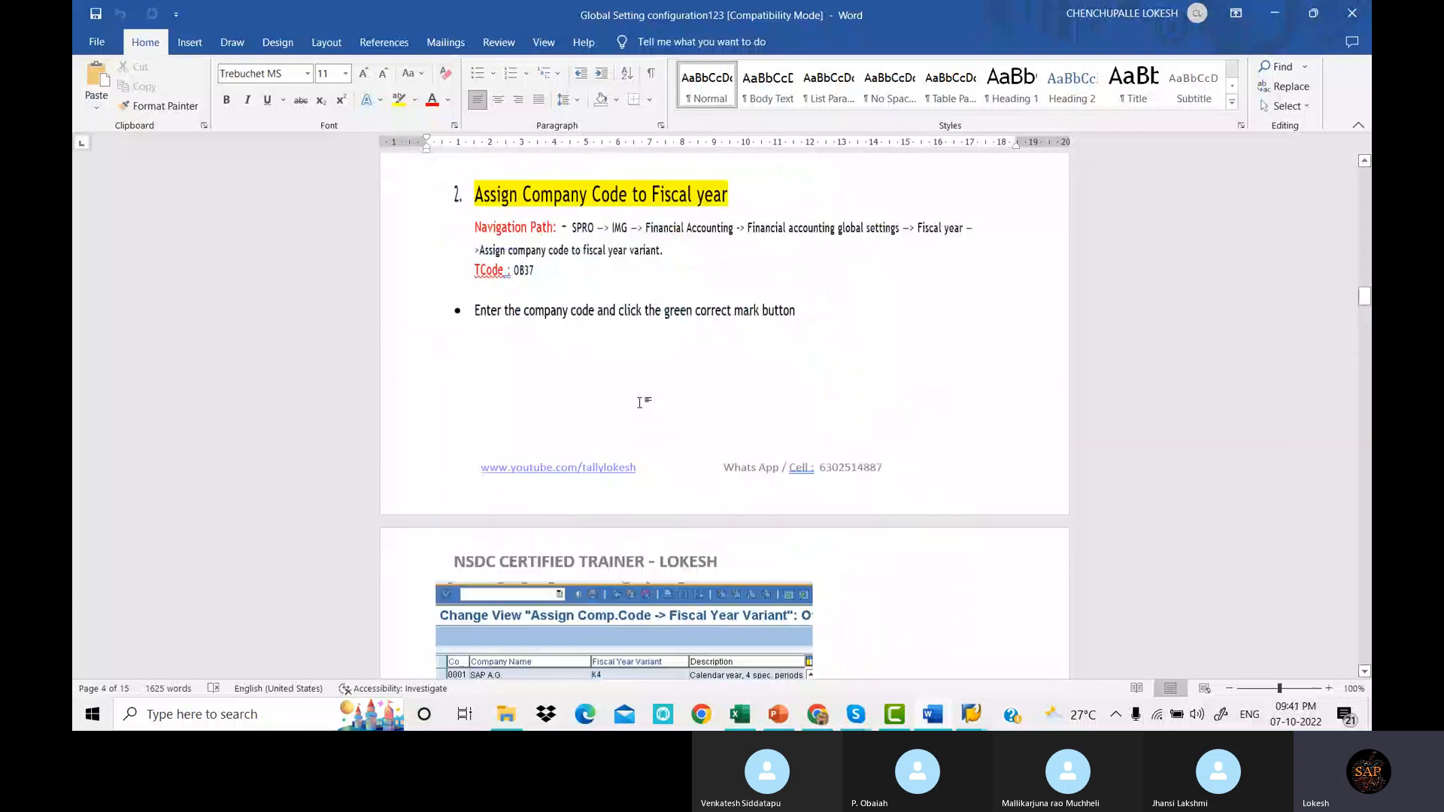
pyautogui.scroll(15, 640, 405)
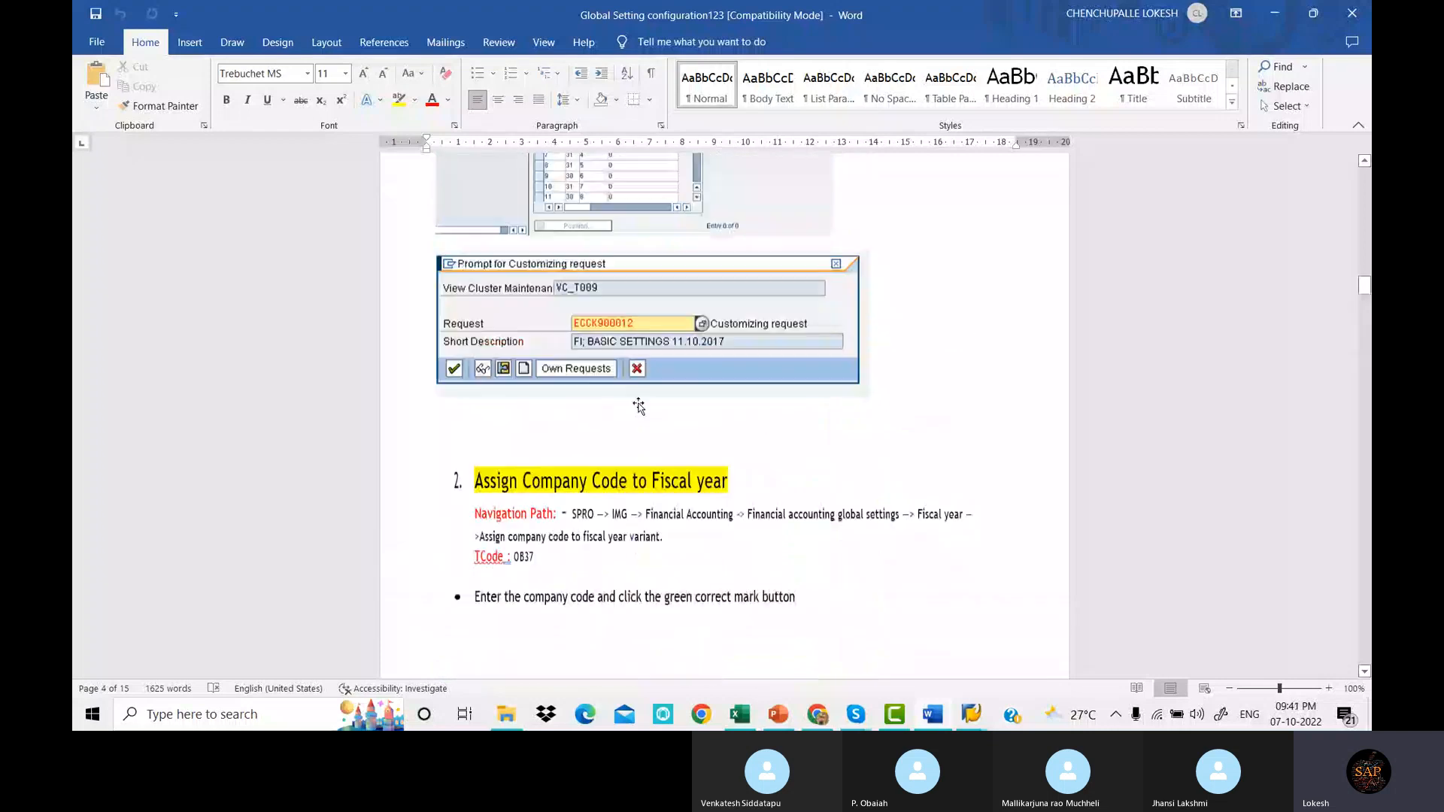
pyautogui.scroll(5, 638, 406)
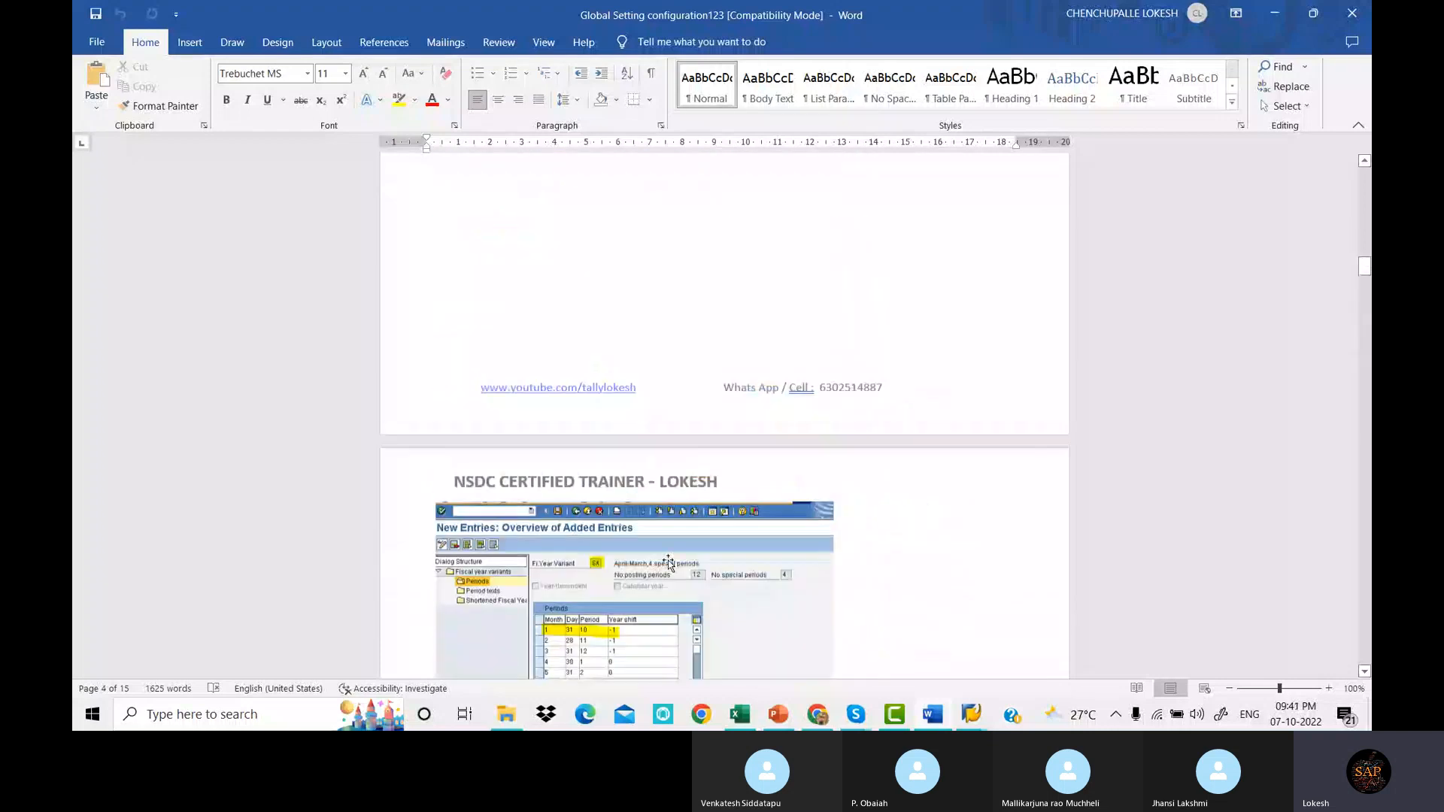
# Switch to the GLOBAL SETTINGS Theory presentation in PowerPoint and highlight T-codes 1 to 6, from Fiscal Year Variant to Define Field Status Variants.
pyautogui.click(782, 716)
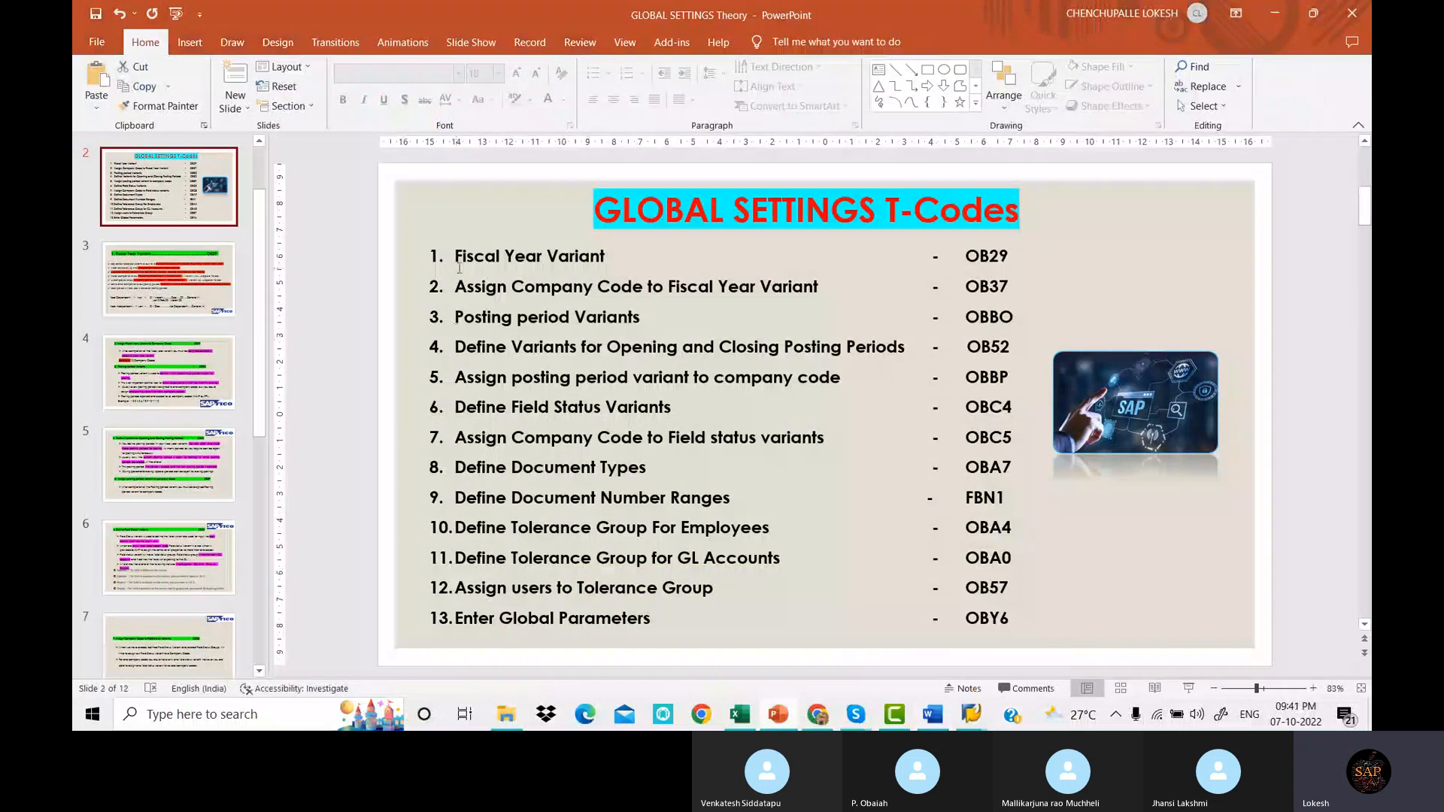
pyautogui.moveTo(457, 258); pyautogui.dragTo(1016, 406)
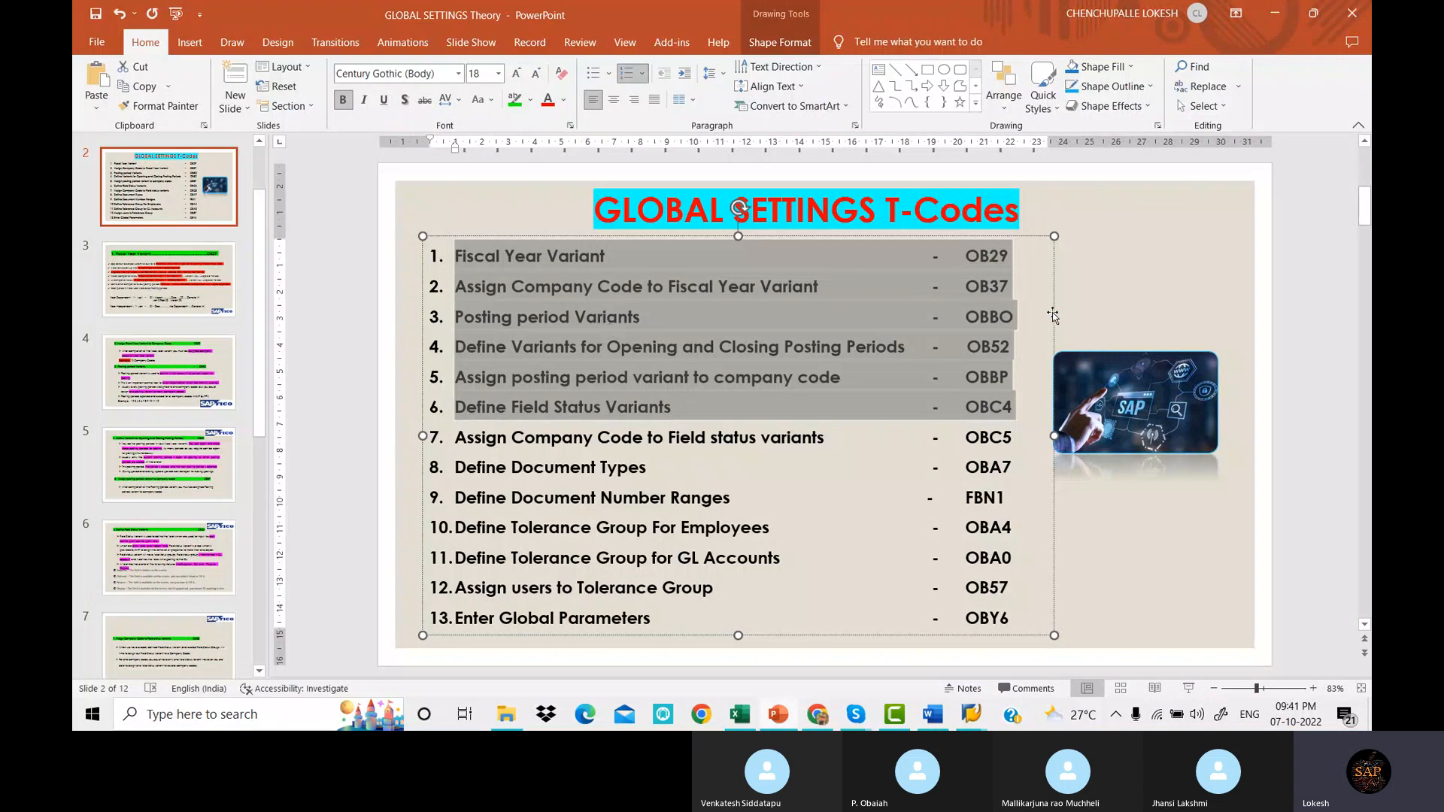
pyautogui.click(1162, 296)
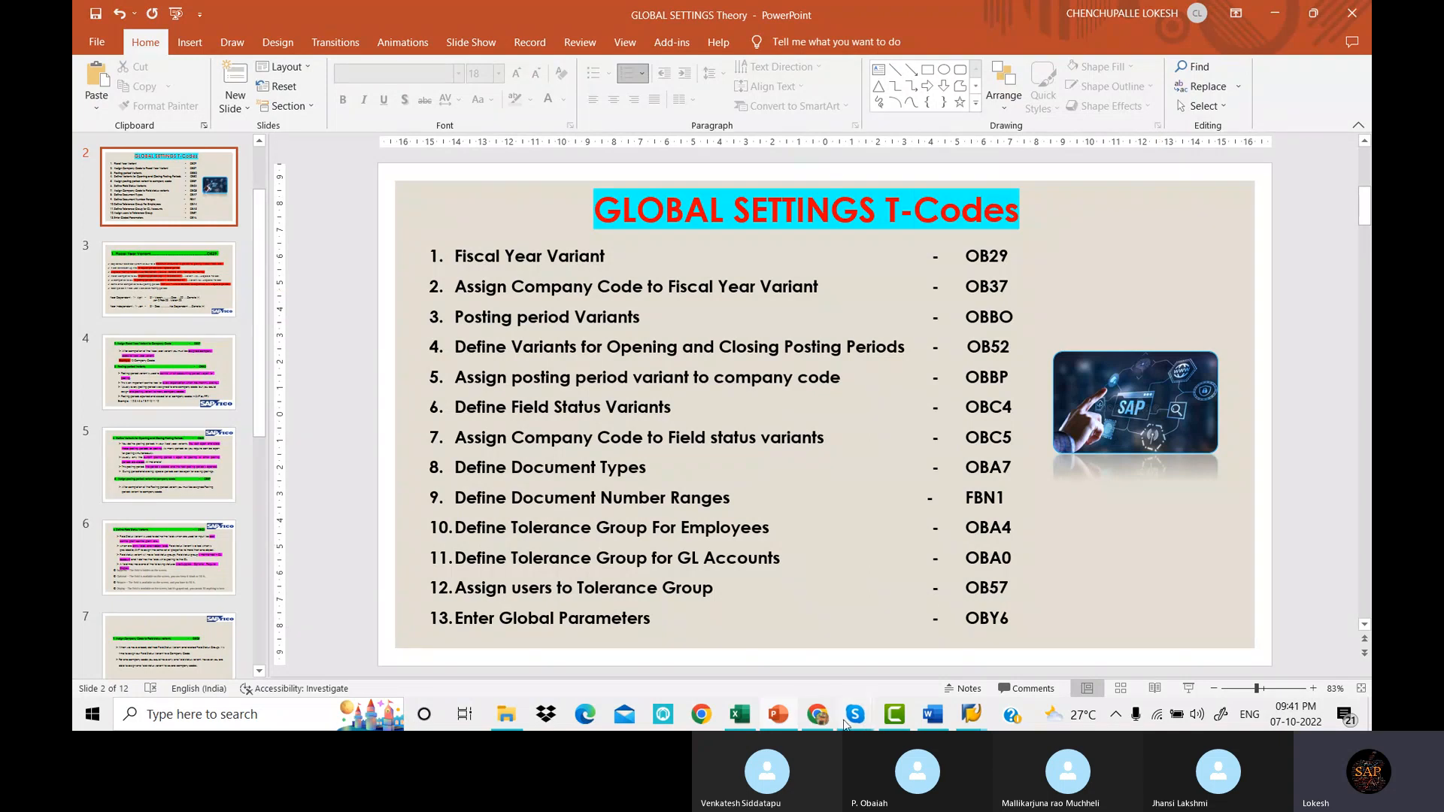
# Check the Skype call window and return to section 6, Define Field Status Variant, in the Word document.
pyautogui.click(797, 647)
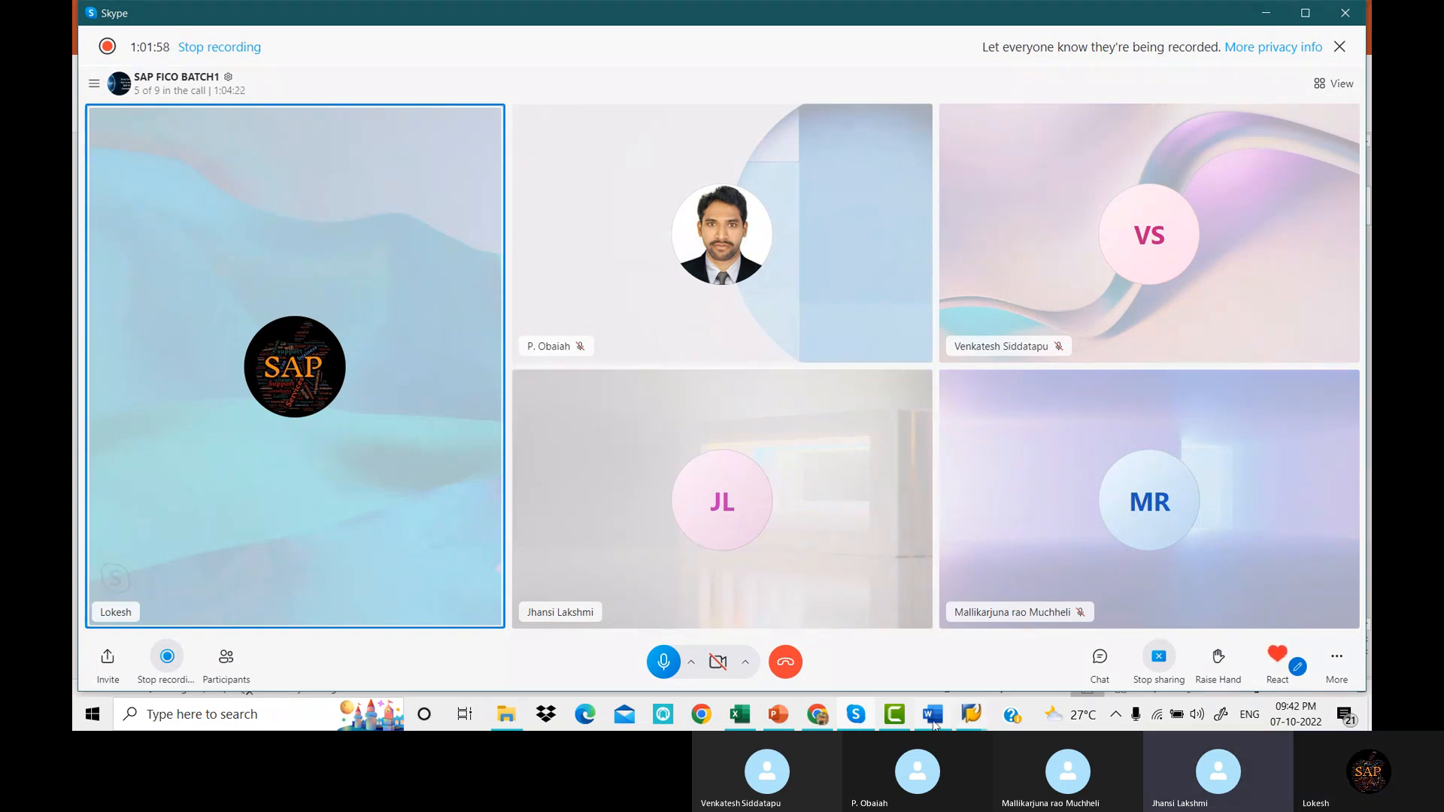
pyautogui.hotkey('alt', 'Tab')
pyautogui.scroll(-3, 739, 485)
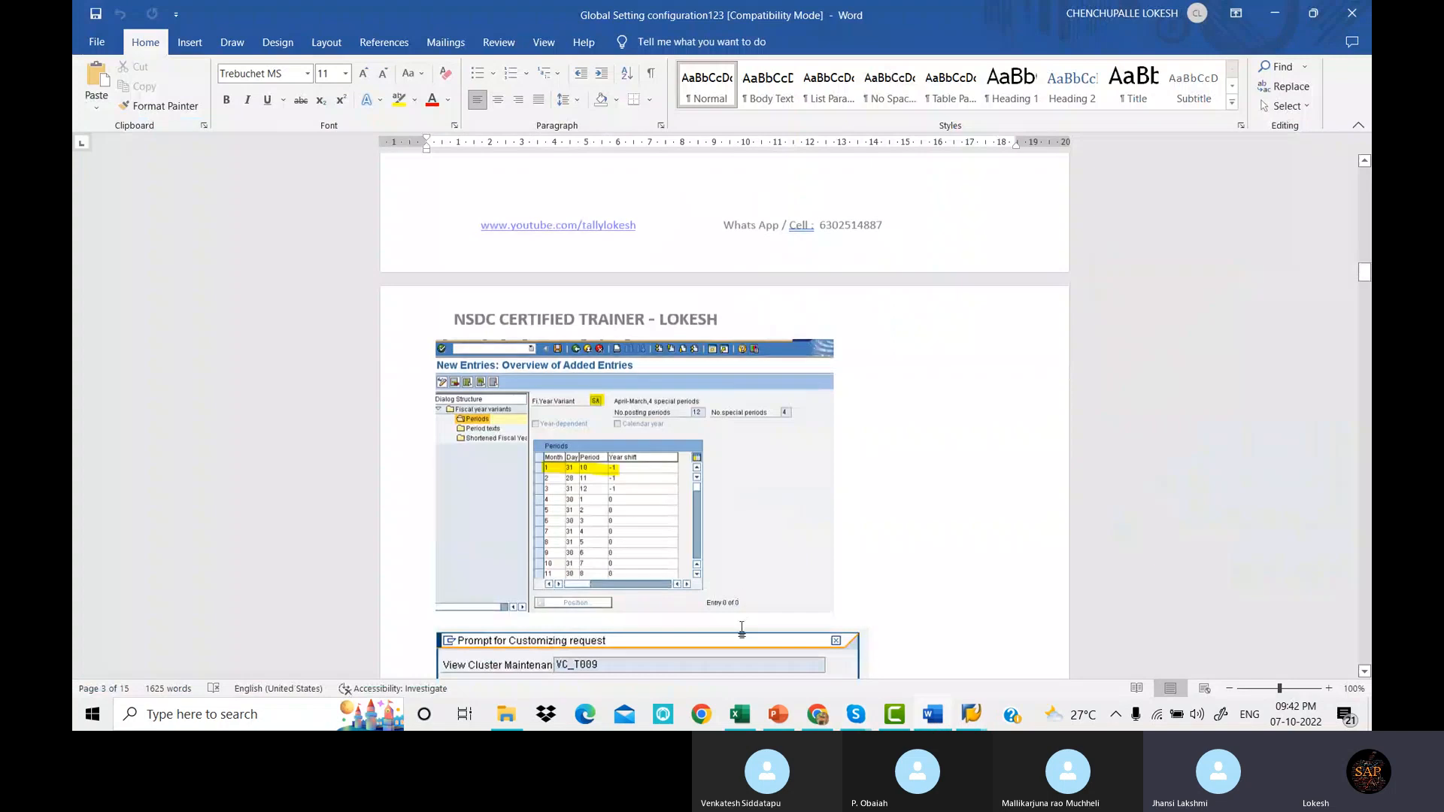
pyautogui.scroll(-1, 759, 534)
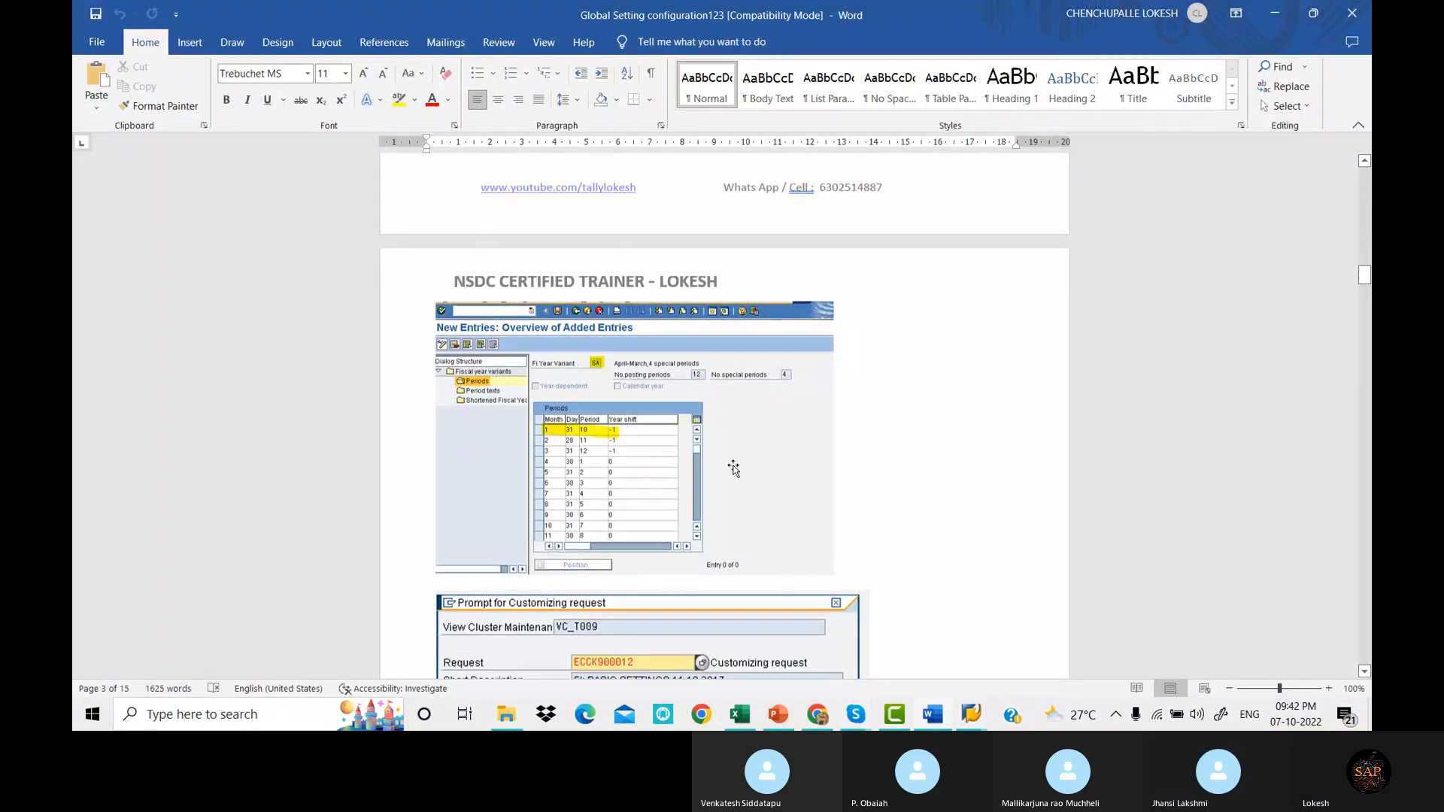
pyautogui.scroll(-20, 733, 468)
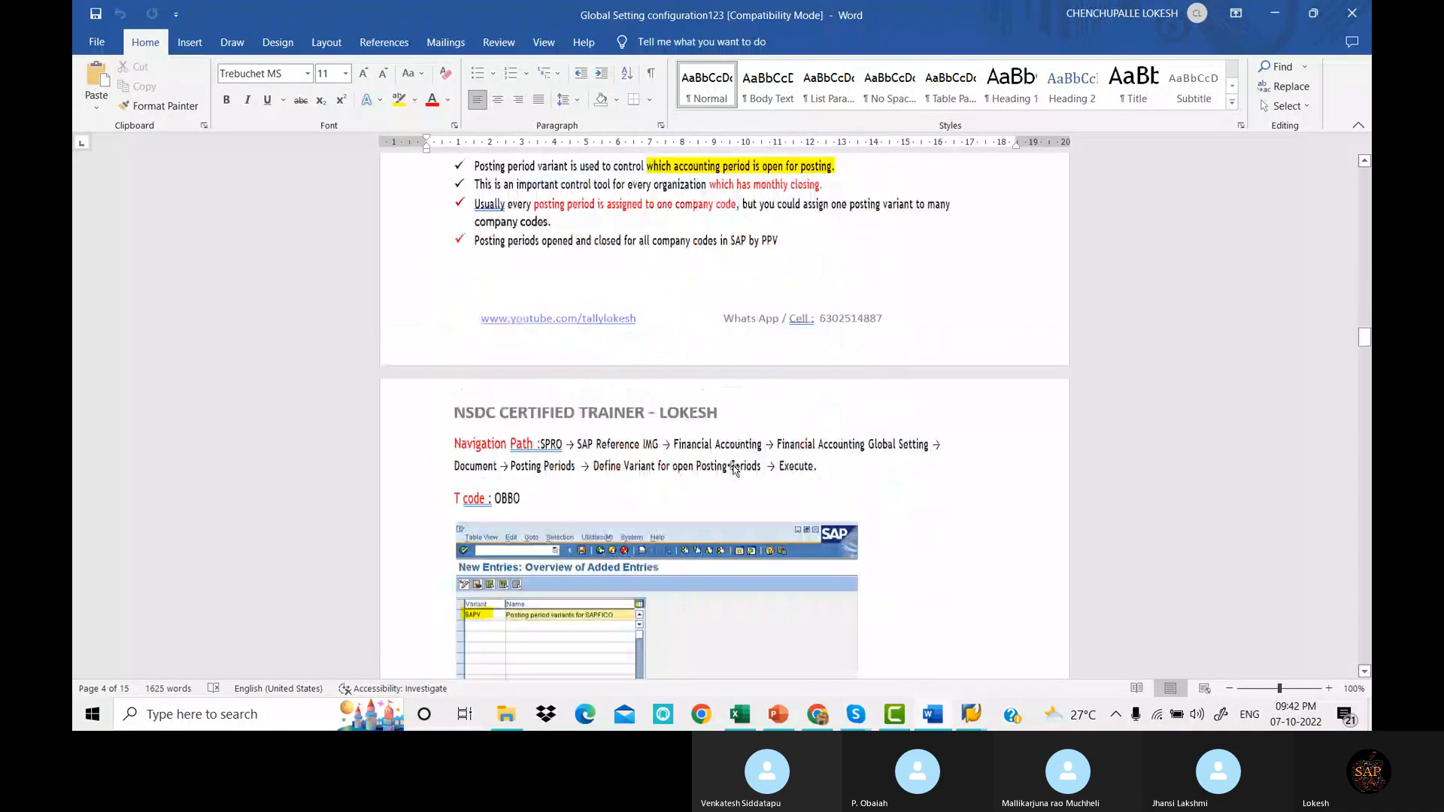
pyautogui.scroll(-20, 733, 468)
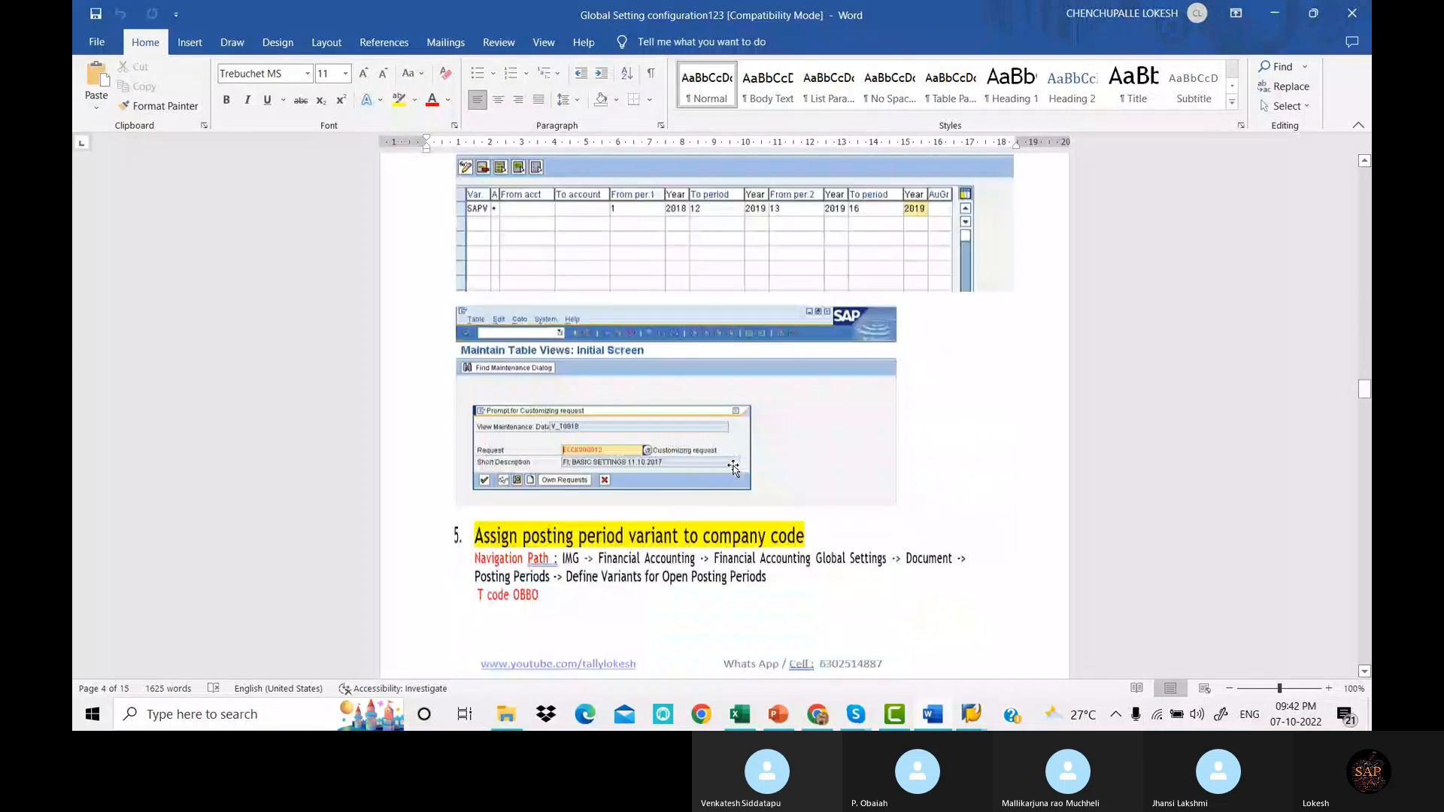
pyautogui.scroll(-20, 733, 465)
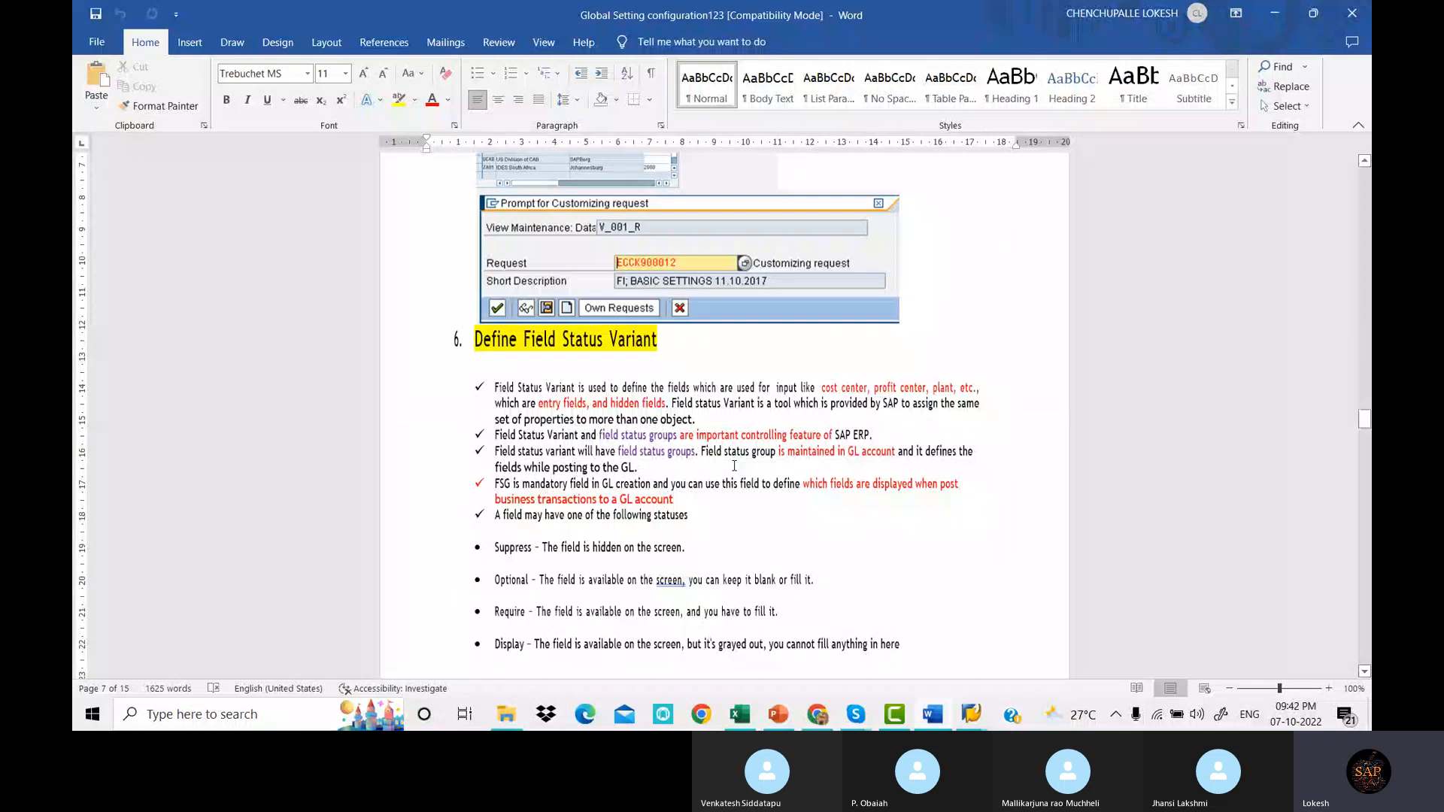
pyautogui.scroll(-3, 794, 426)
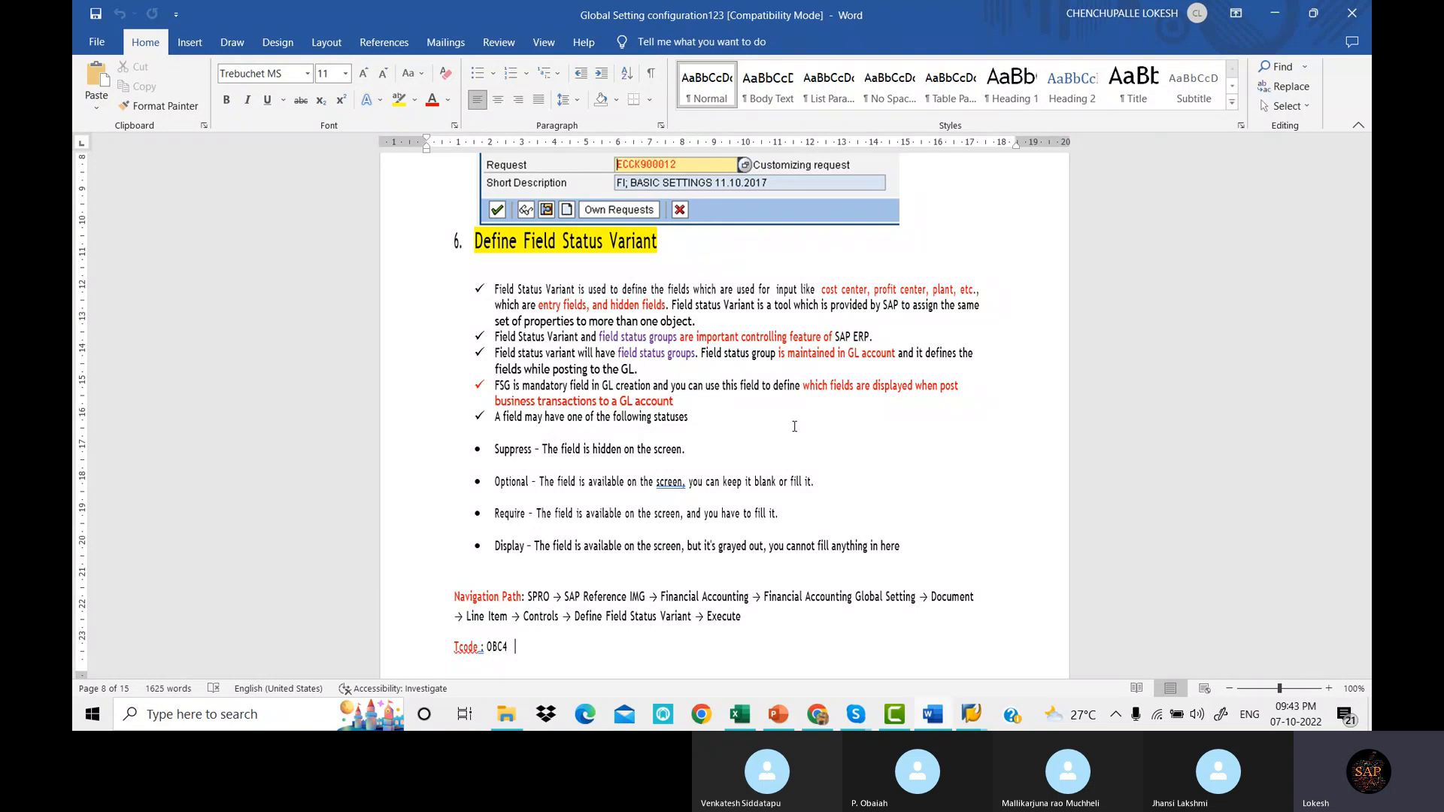
# Highlight the Require, Suppress, Optional and Display field status definitions one after another while reviewing them.
pyautogui.moveTo(496, 514); pyautogui.dragTo(801, 514)
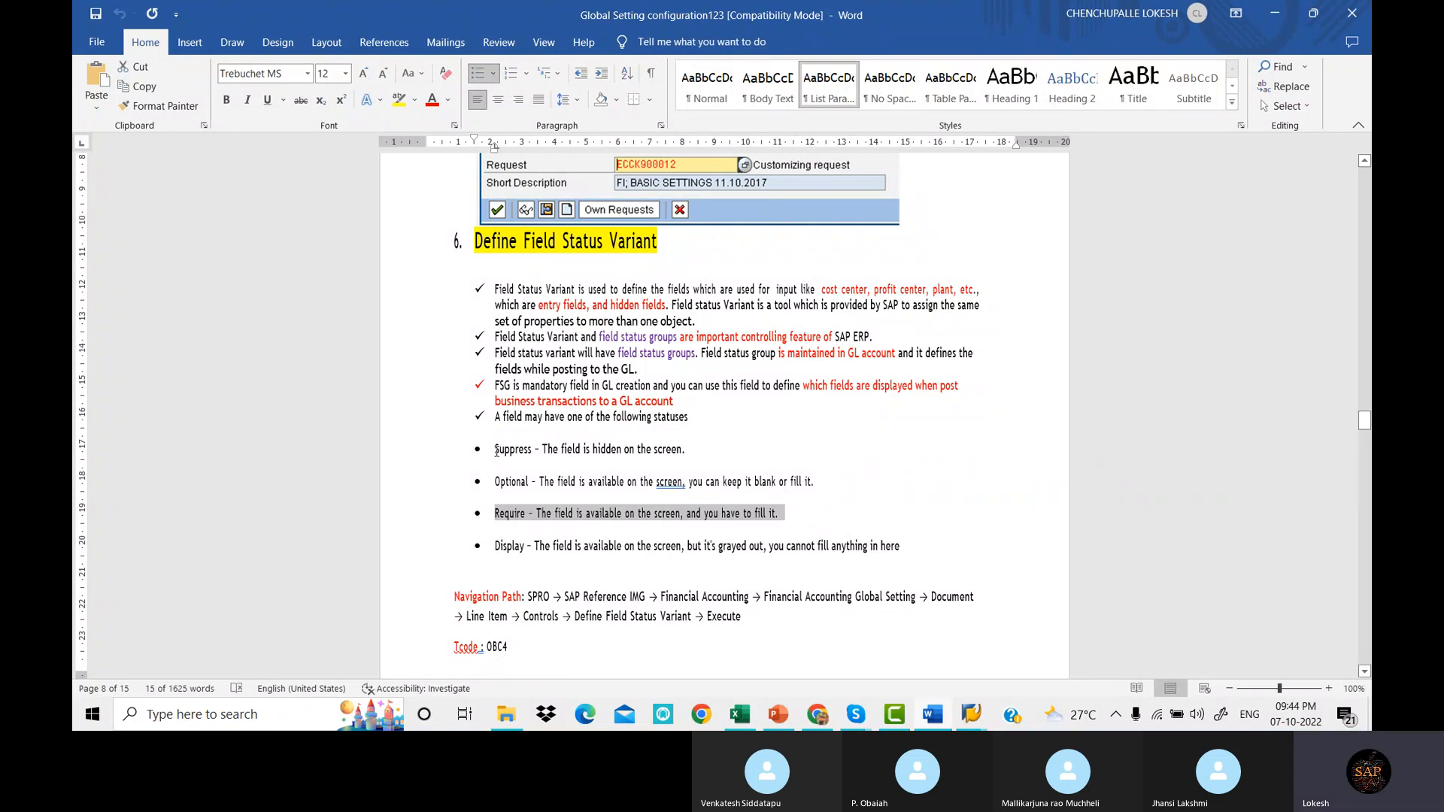
pyautogui.moveTo(495, 449); pyautogui.dragTo(695, 448)
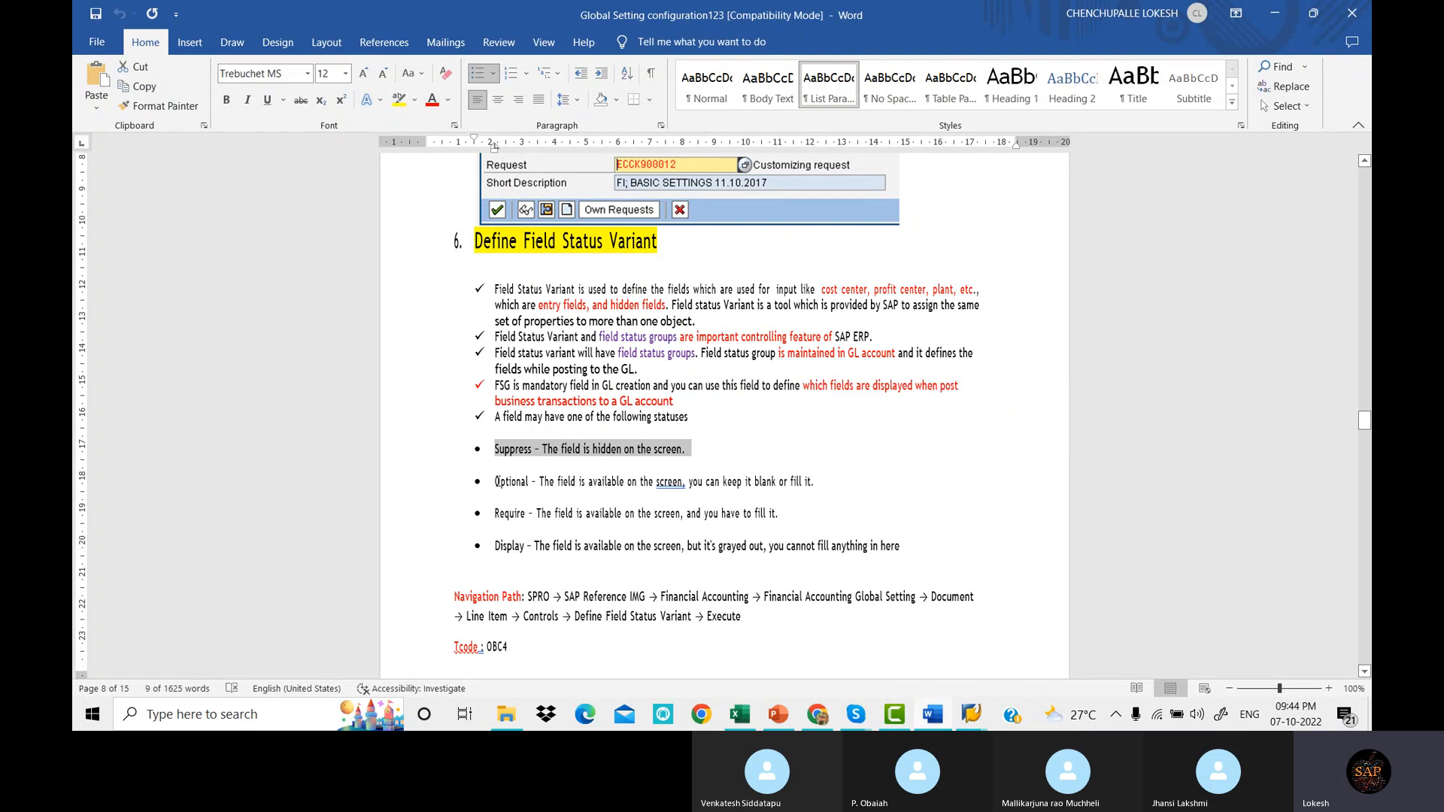
pyautogui.moveTo(496, 481); pyautogui.dragTo(803, 482)
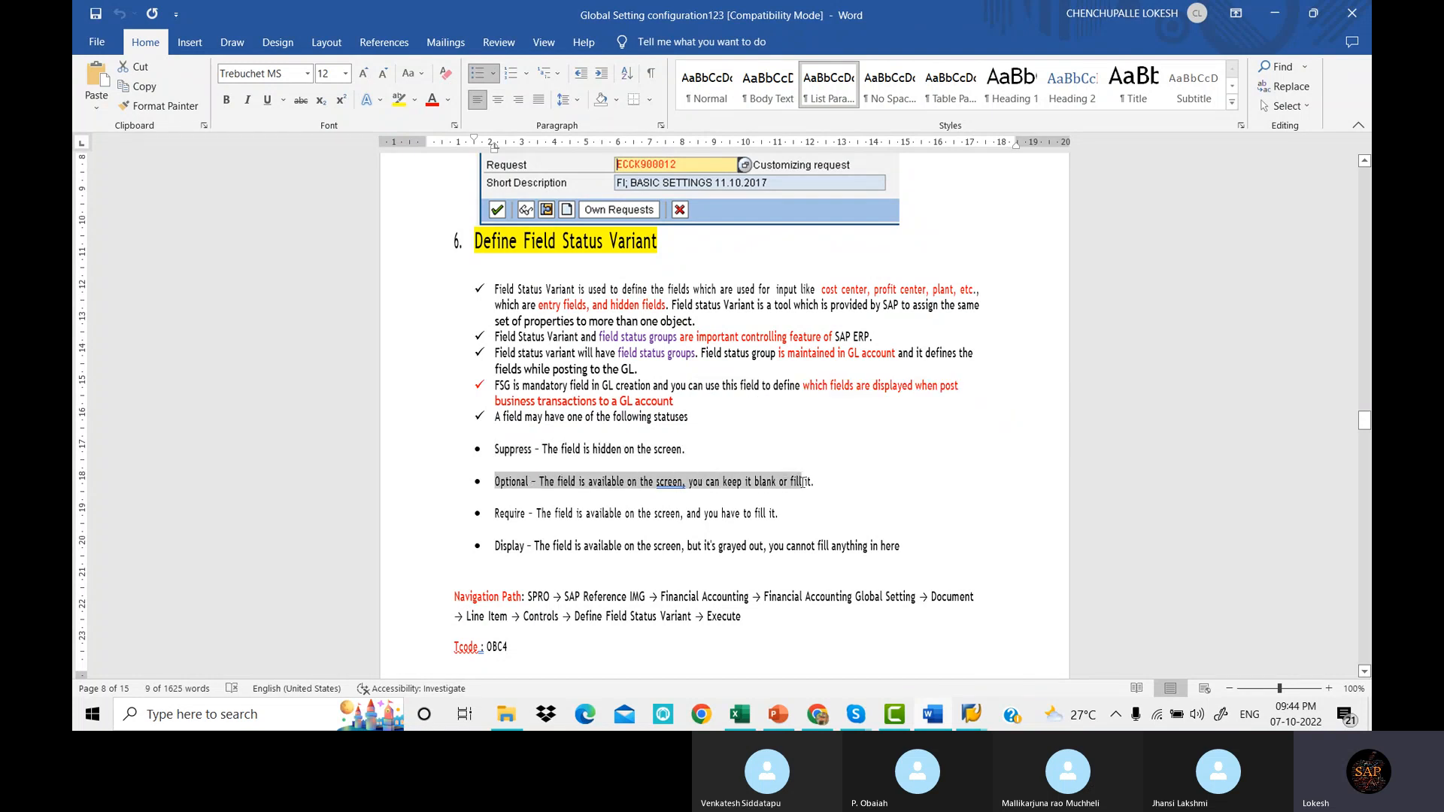
pyautogui.moveTo(496, 547); pyautogui.dragTo(901, 549)
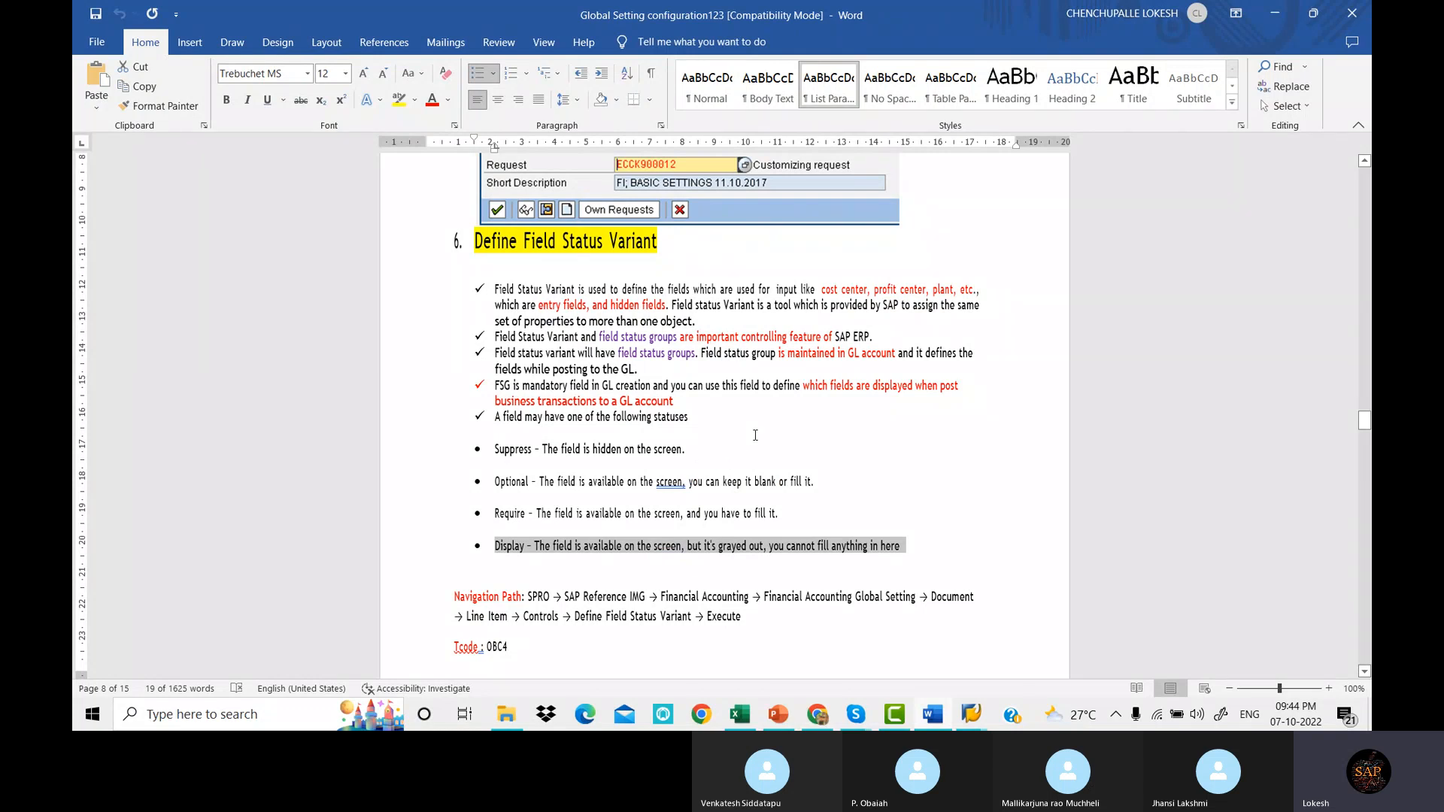
pyautogui.scroll(-2, 755, 436)
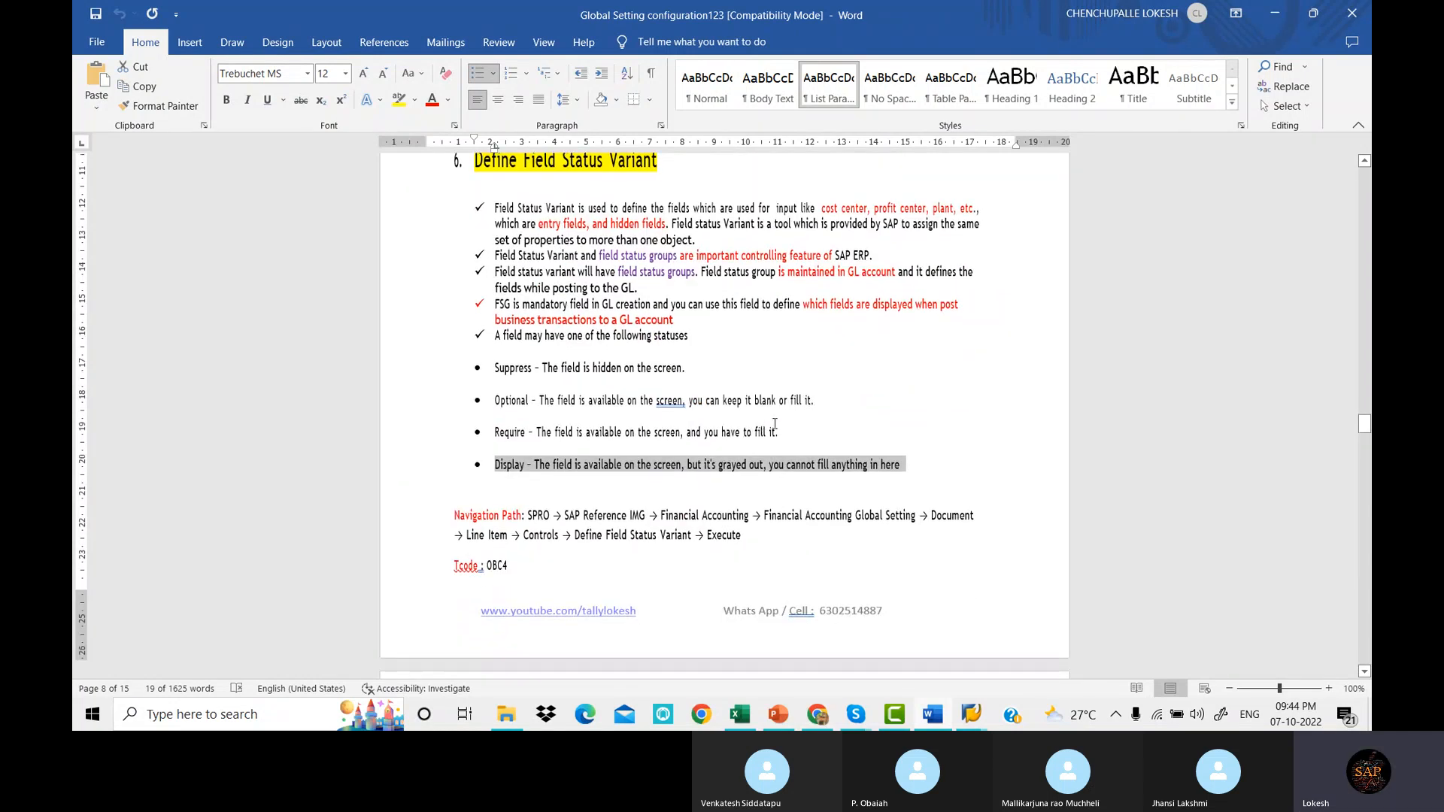
pyautogui.scroll(2, 778, 424)
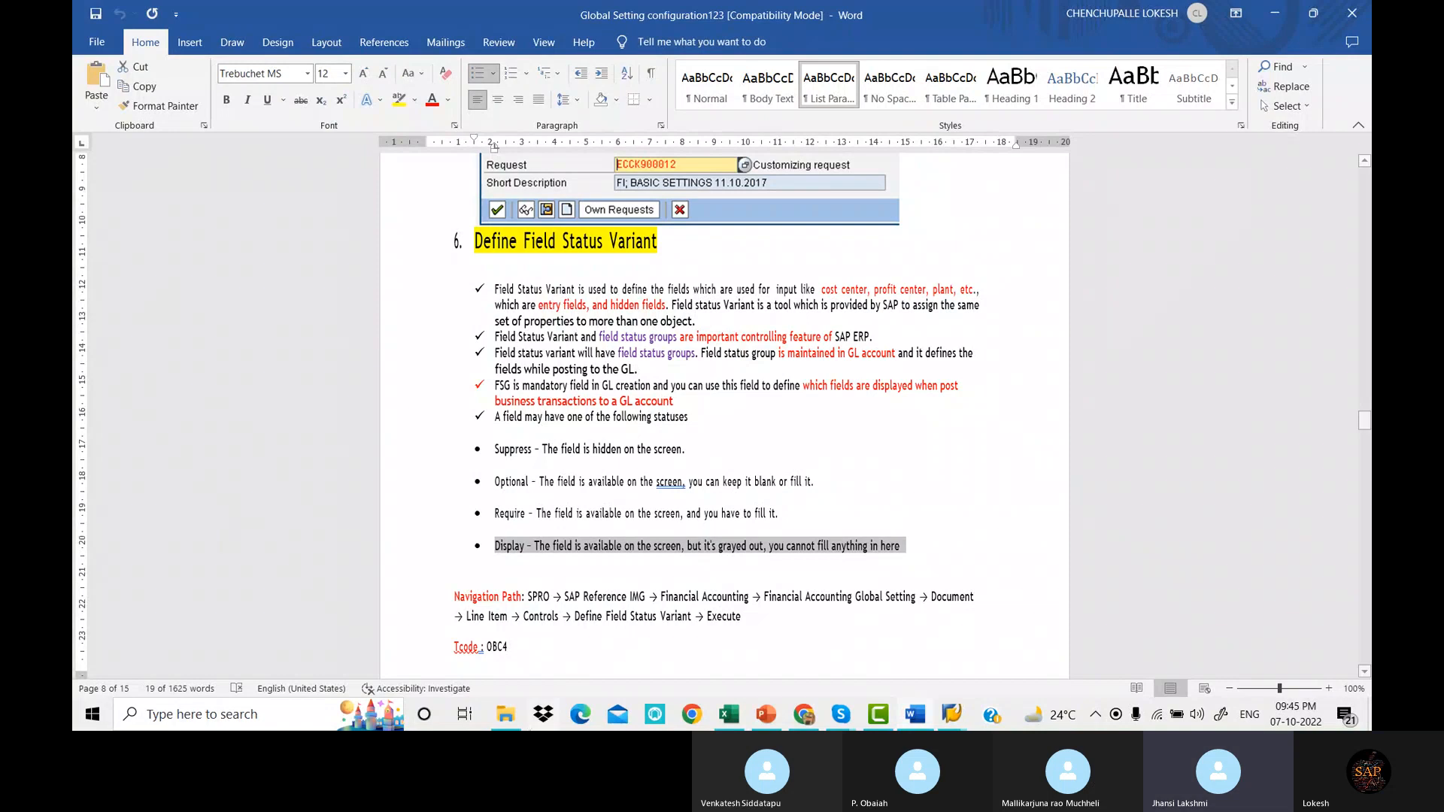
# Switch to the Skype window of the SAP FICO BATCH1 call.
pyautogui.click(841, 714)
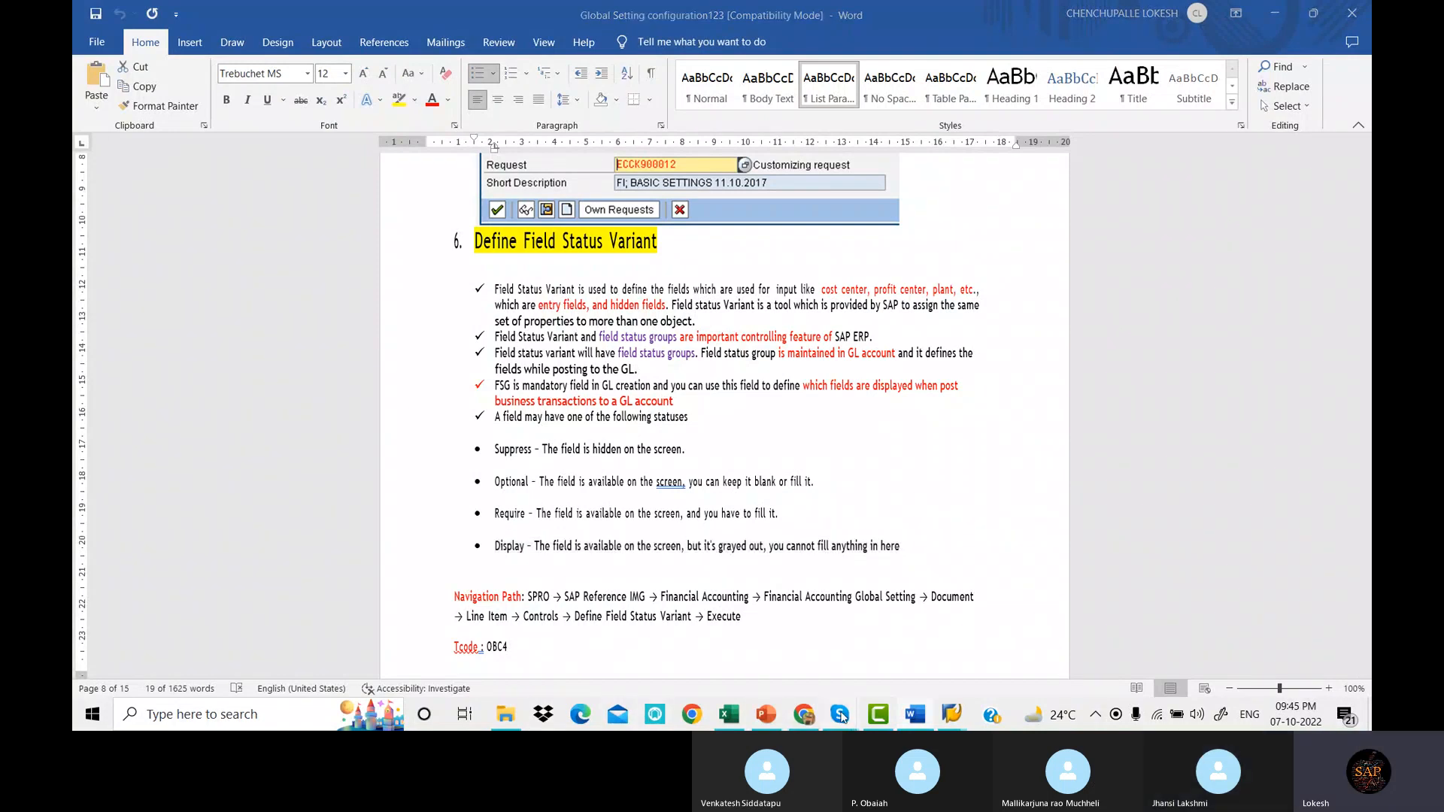
pyautogui.click(845, 640)
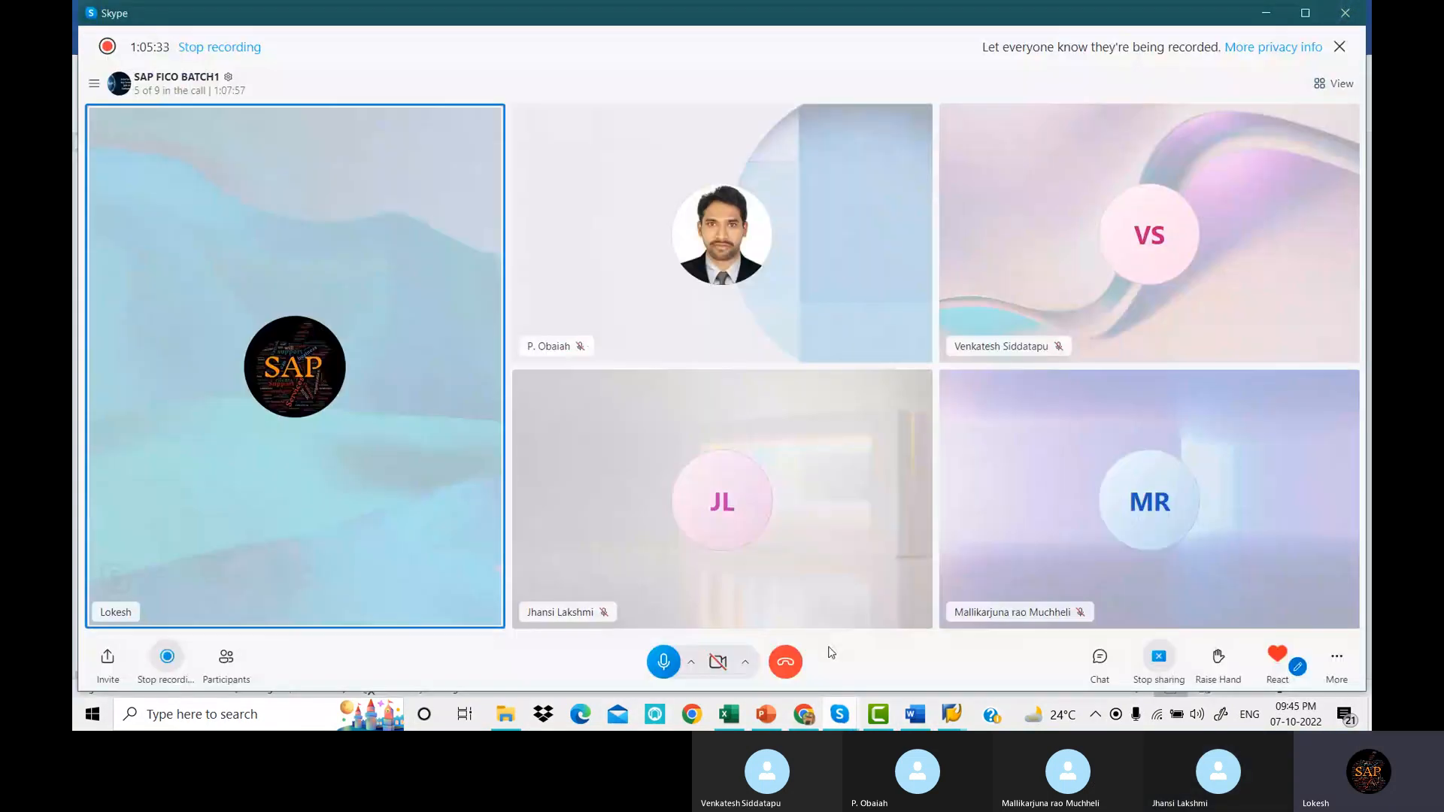